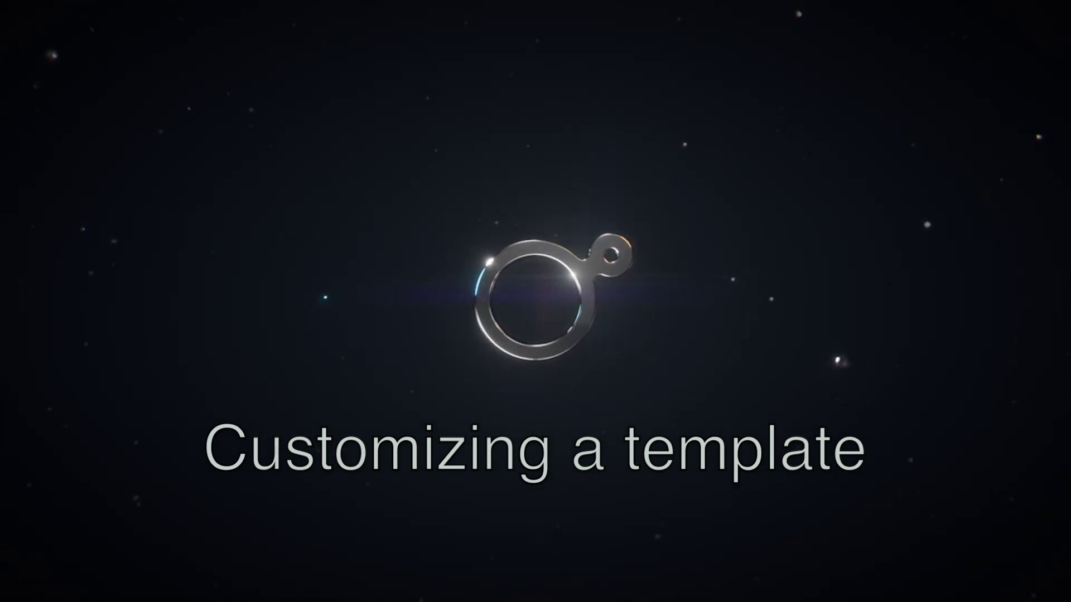
# Open the mO2 category in the installed titles library
pyautogui.click(45, 37)
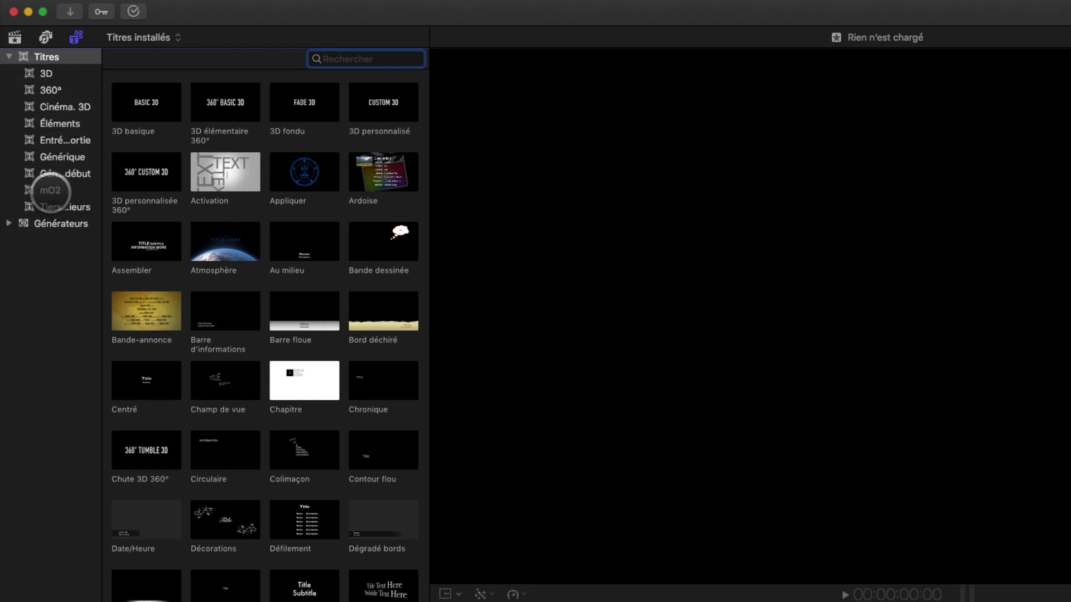
pyautogui.click(50, 190)
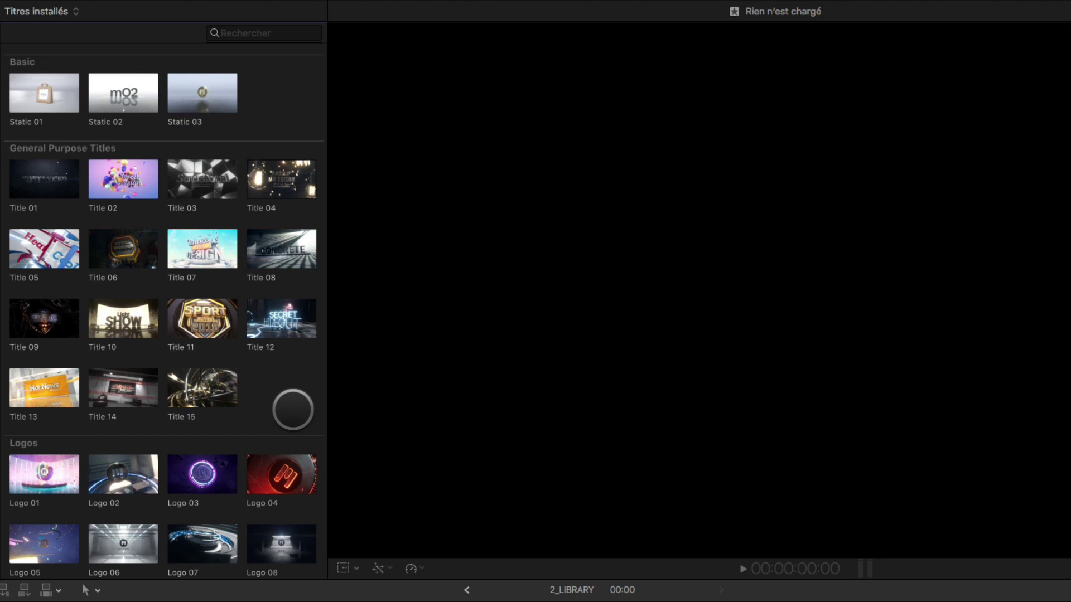
# Examine the mO2 templates, previewing samples from the titles, logos, lower thirds, overlay titles, product presentations and projects
pyautogui.scroll(-5, 293, 410)
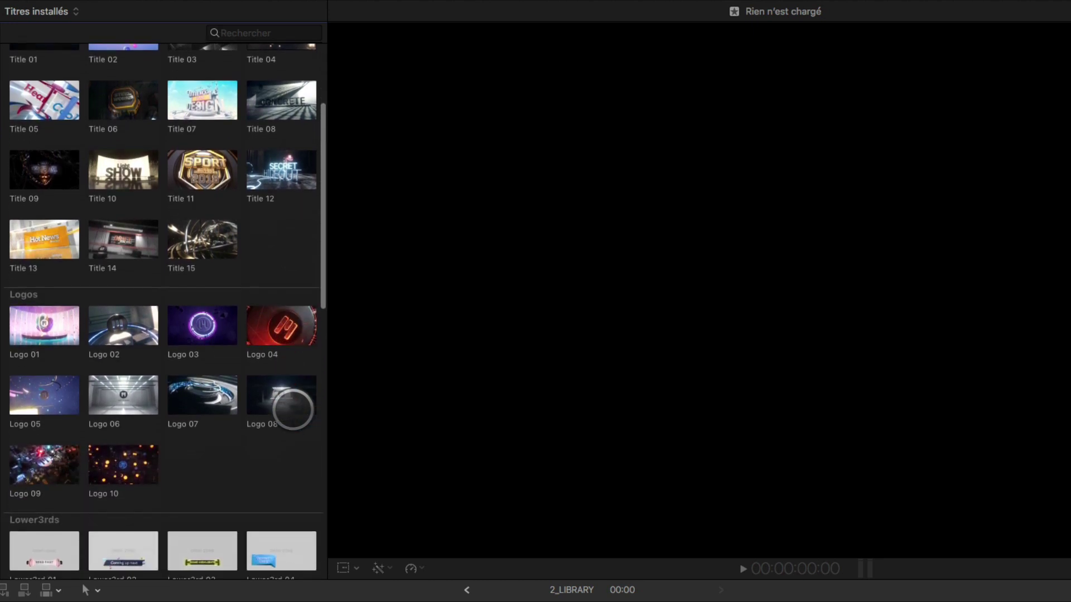
pyautogui.scroll(-10, 293, 410)
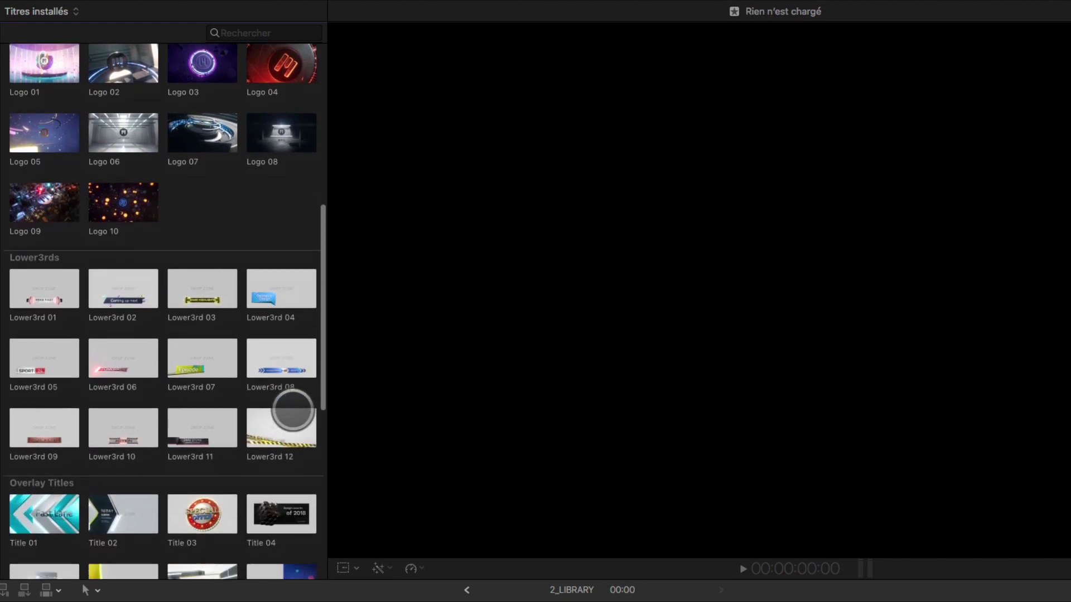
pyautogui.scroll(15, 293, 410)
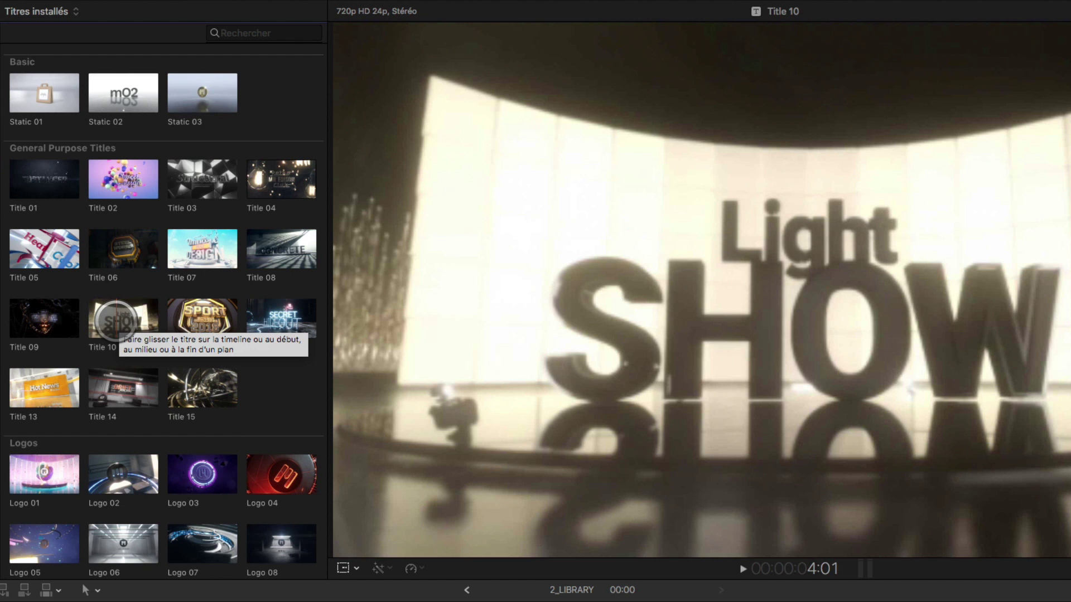
pyautogui.scroll(-5, 116, 320)
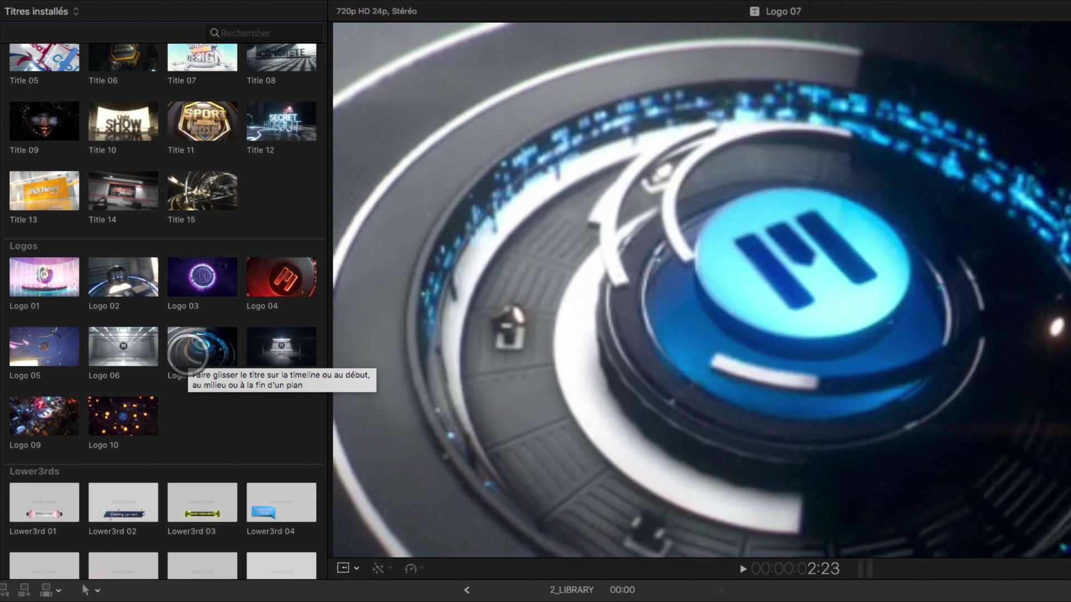
pyautogui.scroll(-5, 188, 352)
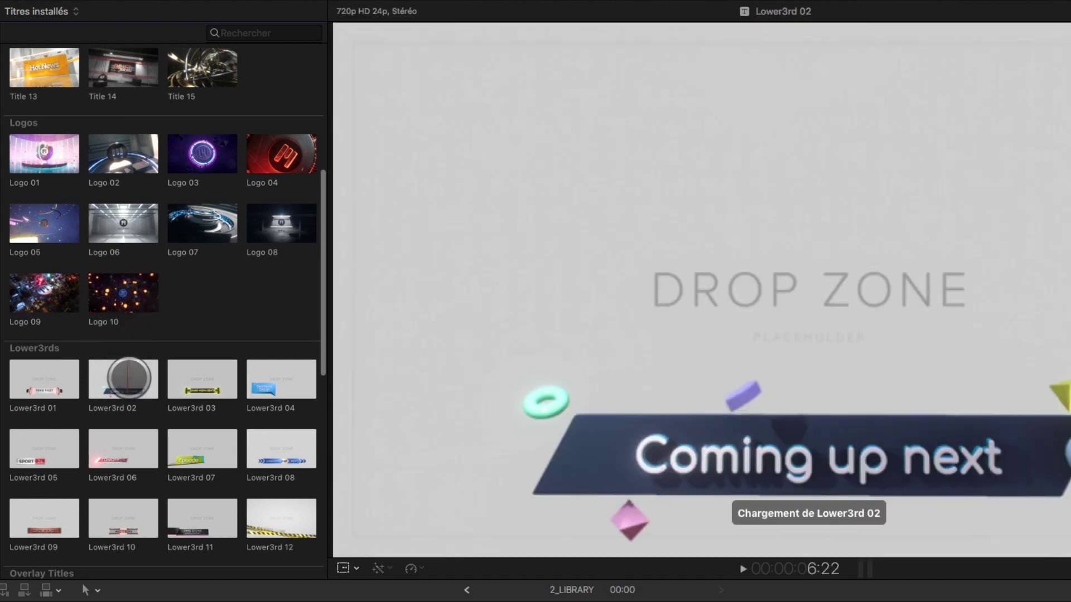
pyautogui.scroll(-1, 129, 377)
pyautogui.scroll(-8, 129, 377)
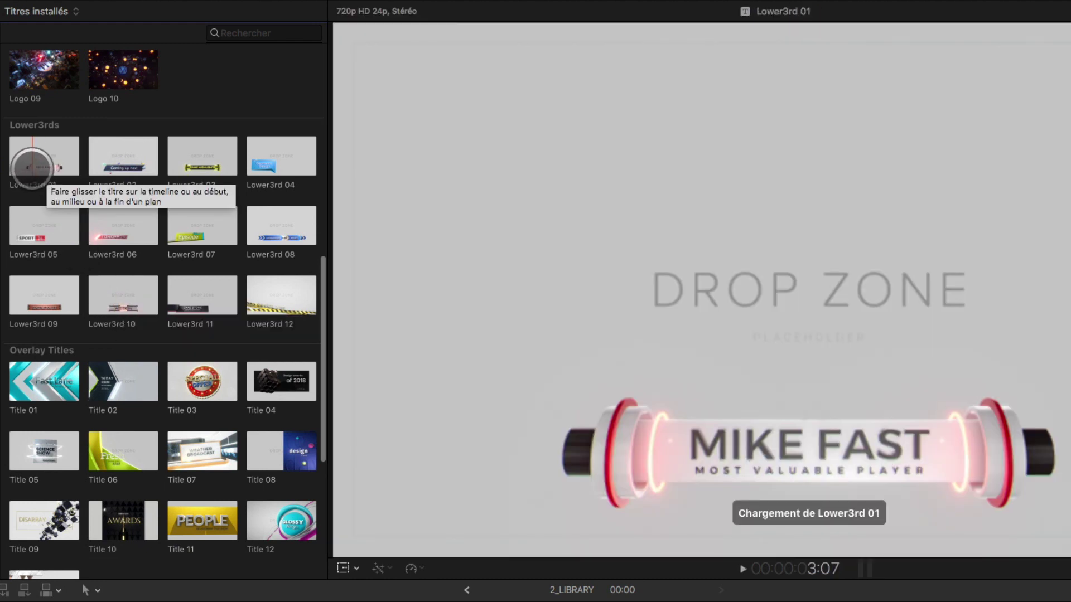
pyautogui.click(31, 166)
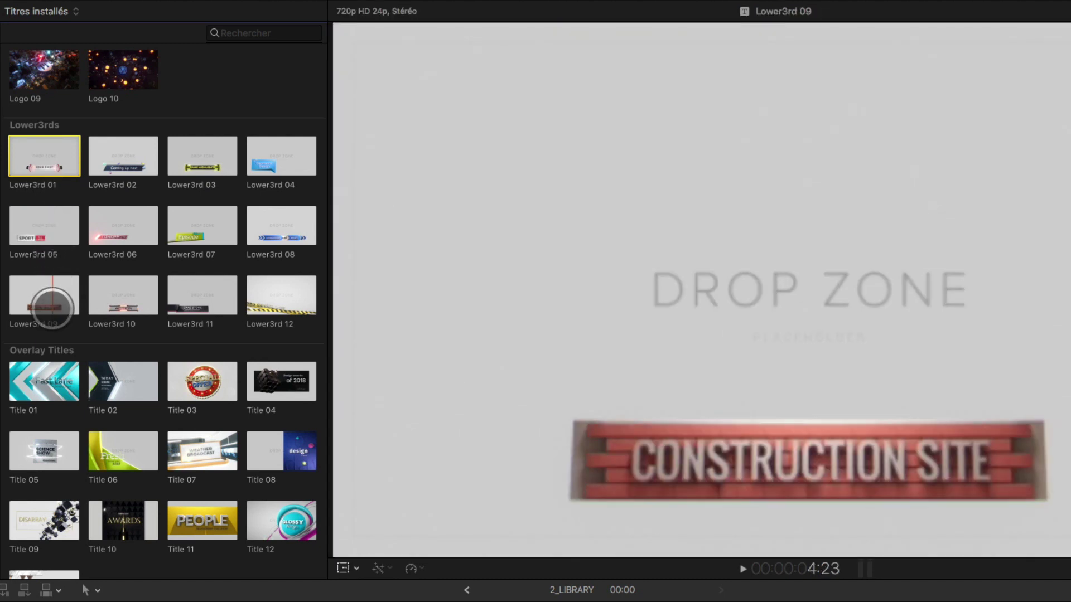
pyautogui.scroll(-5, 43, 377)
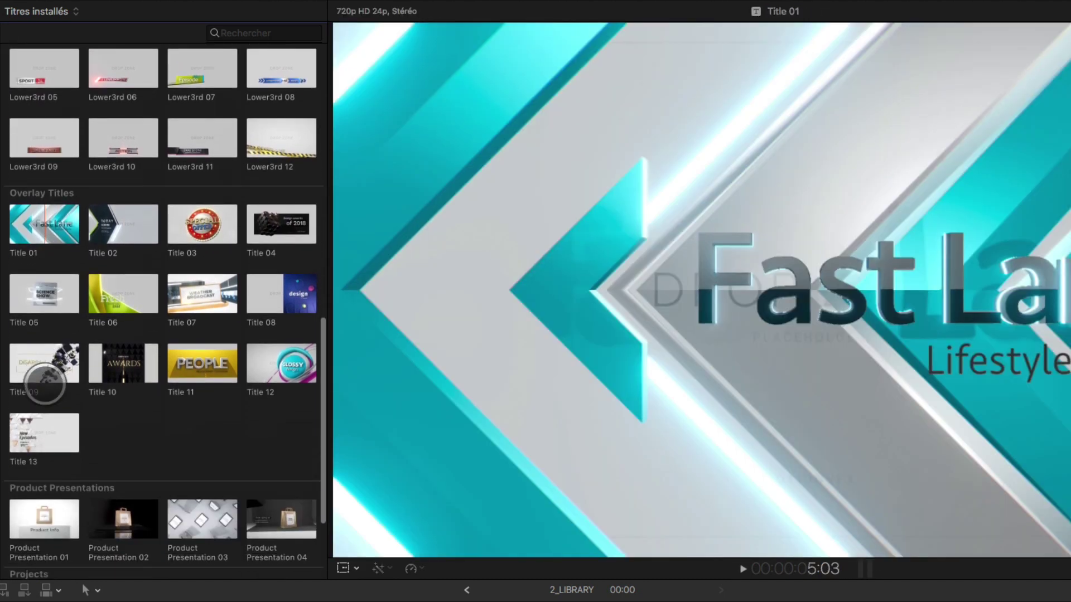
pyautogui.scroll(-5, 45, 384)
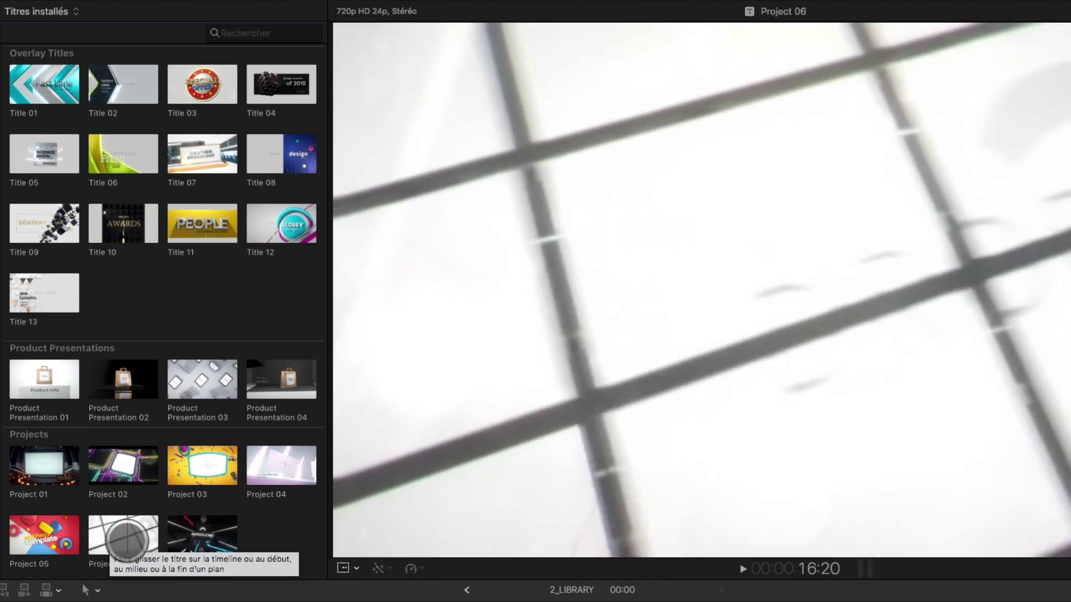
pyautogui.scroll(20, 127, 540)
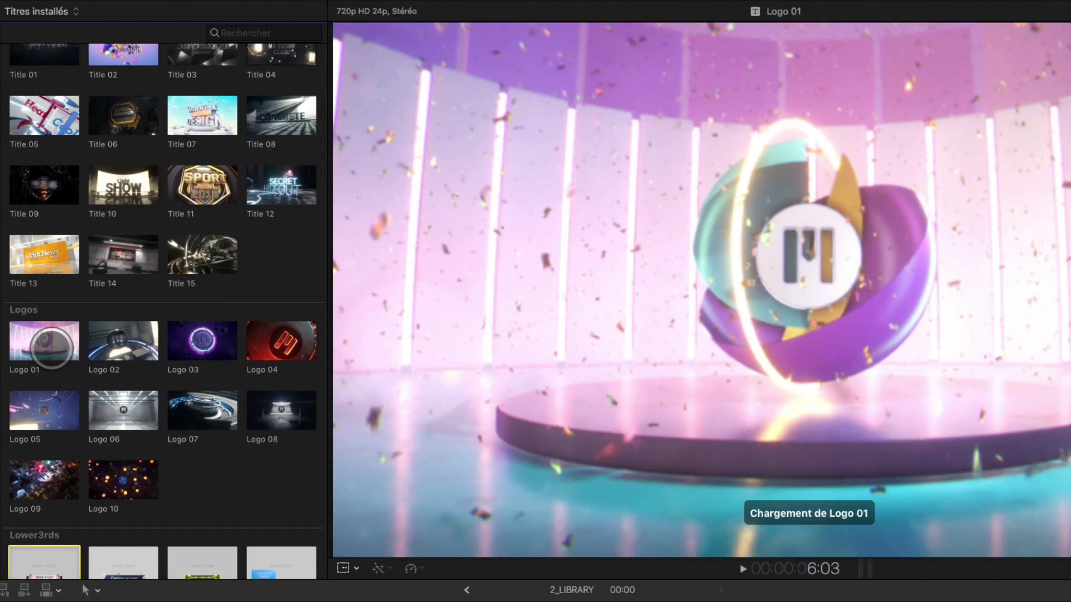
# Add the Logo 01 template to the timeline and preview its animation at 5:03 and 3:21
pyautogui.click(52, 347)
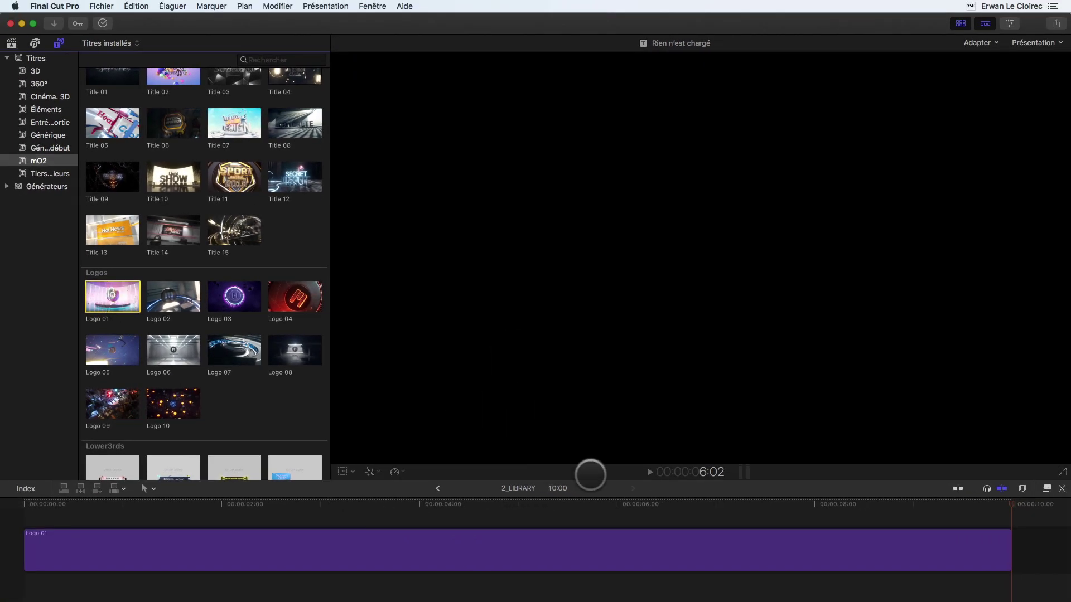
pyautogui.click(535, 512)
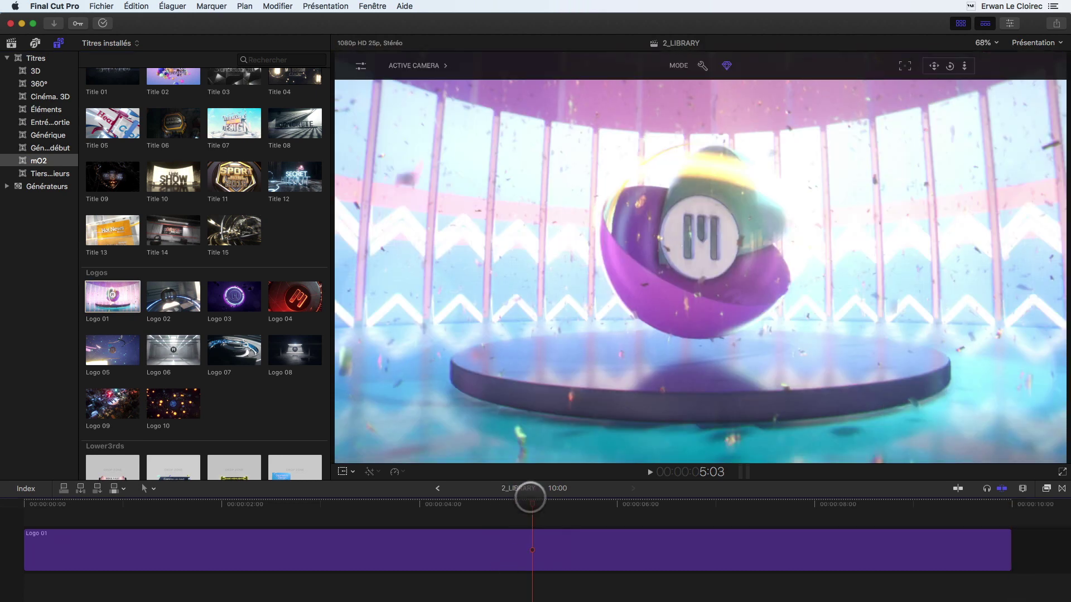
pyautogui.moveTo(508, 504); pyautogui.dragTo(404, 522)
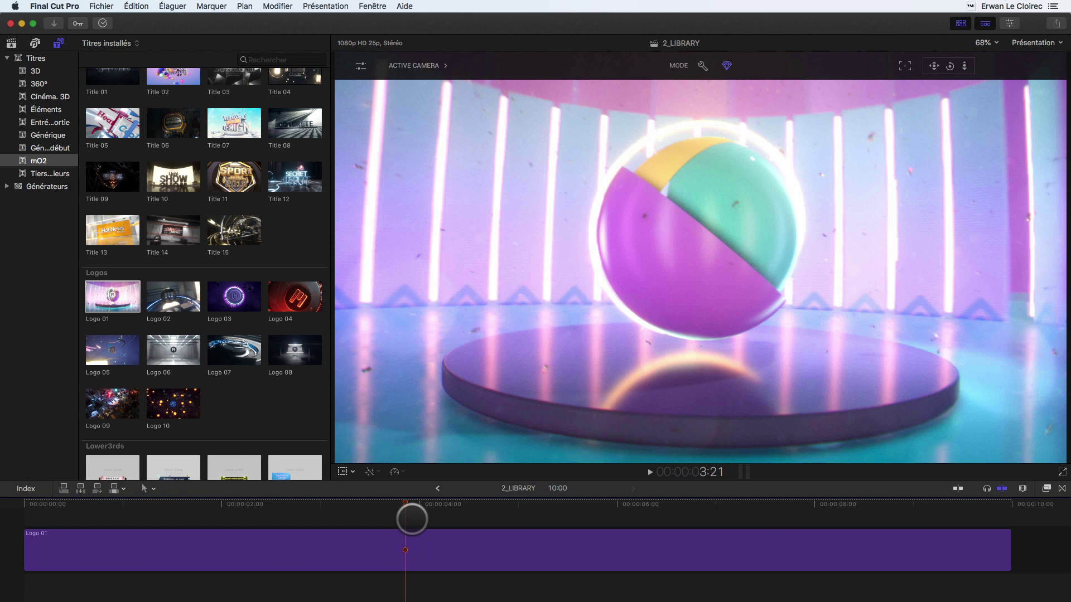
# Hide the browser to enlarge the viewer and move the playhead to 4:21
pyautogui.press('ctrl+super+1')
pyautogui.moveTo(404, 507); pyautogui.dragTo(503, 543)
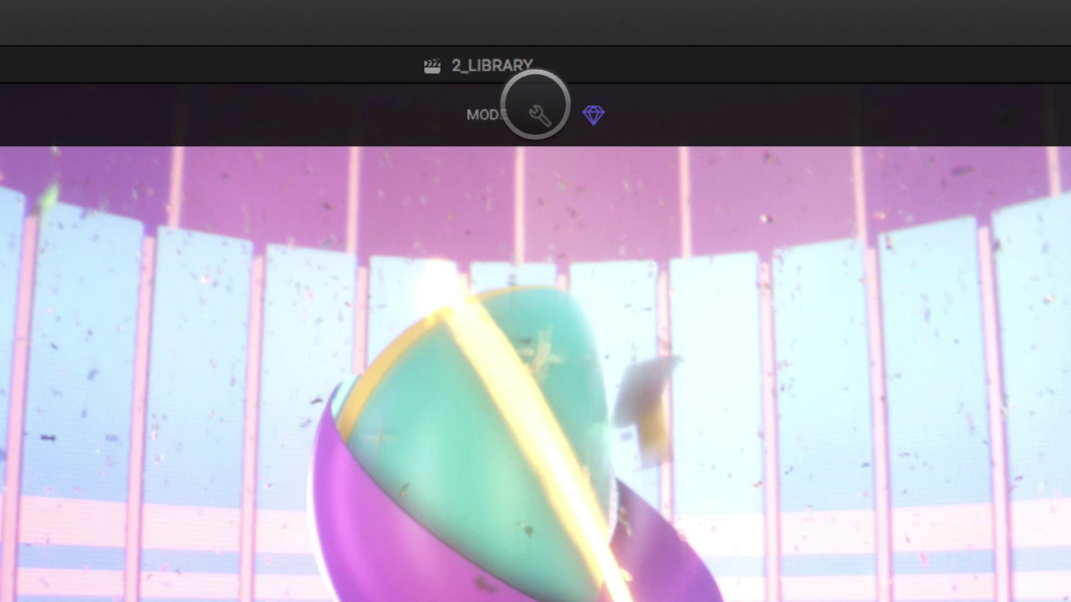
# Turn the viewer's diamond display mode off and on again to compare both states
pyautogui.click(593, 115)
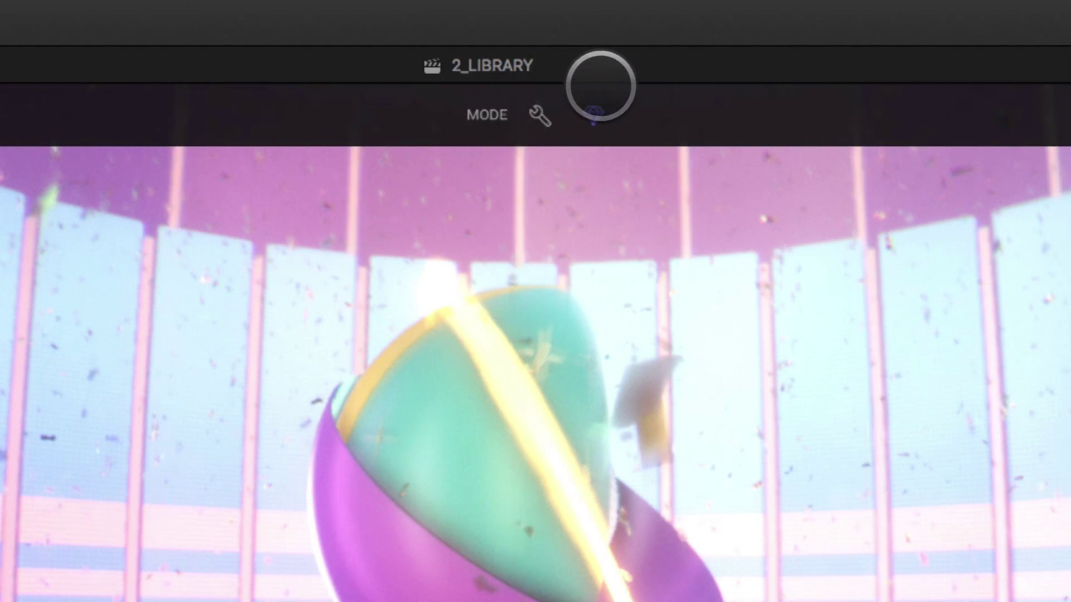
pyautogui.click(593, 114)
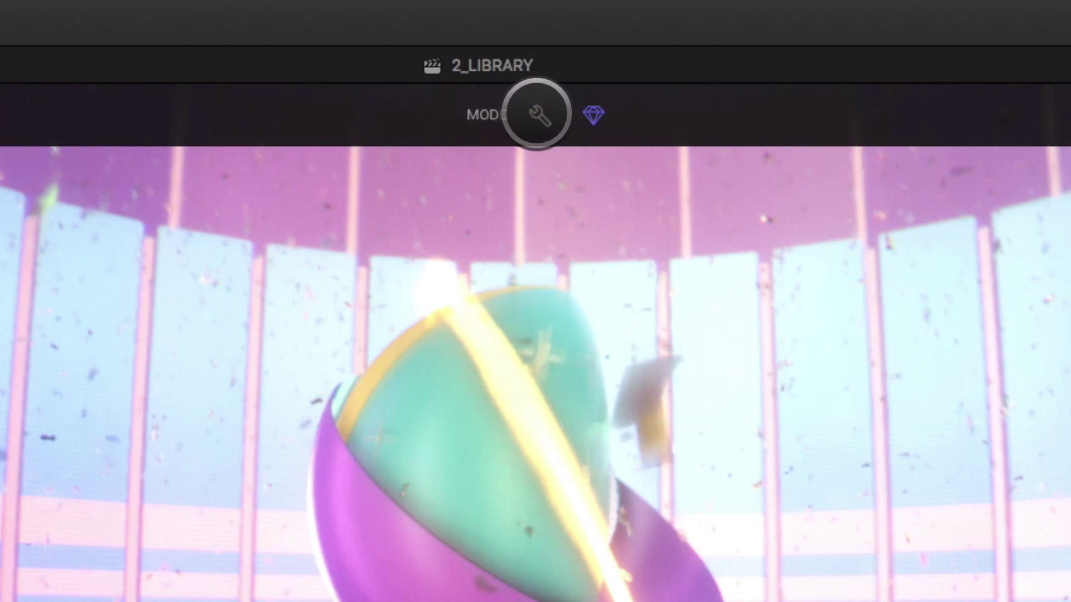
pyautogui.click(592, 106)
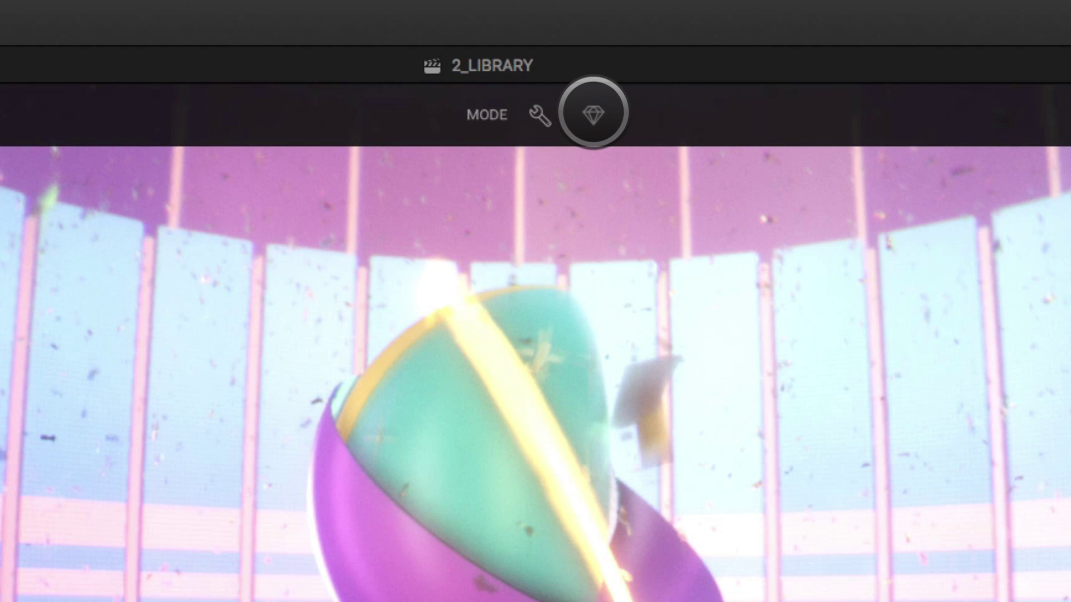
pyautogui.click(593, 114)
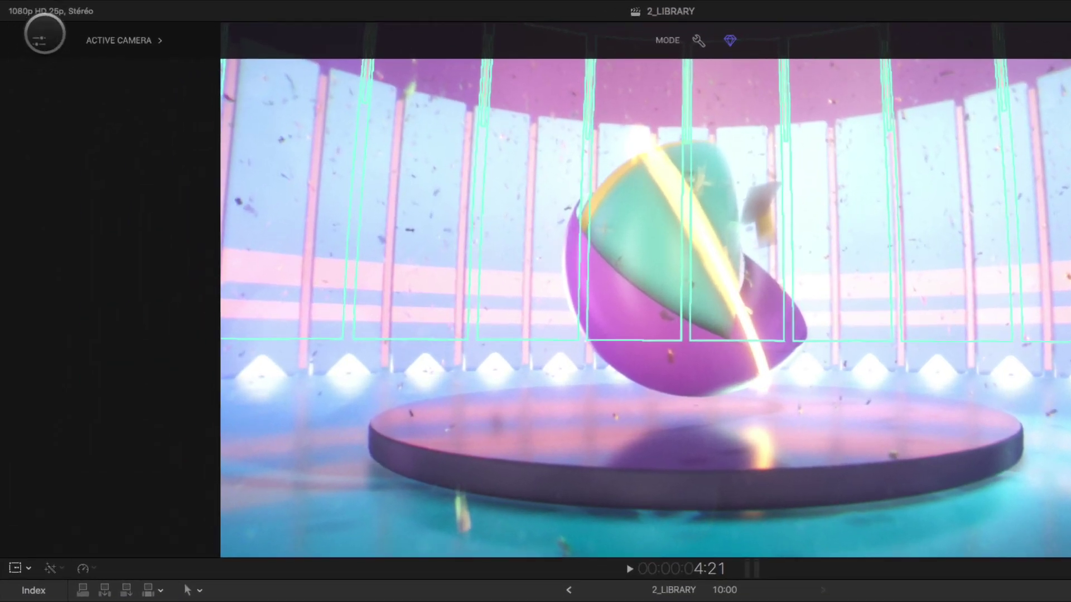
# Show the active camera's settings and pick its focus on the podium edge, on the floor, and finally on the logo
pyautogui.click(37, 41)
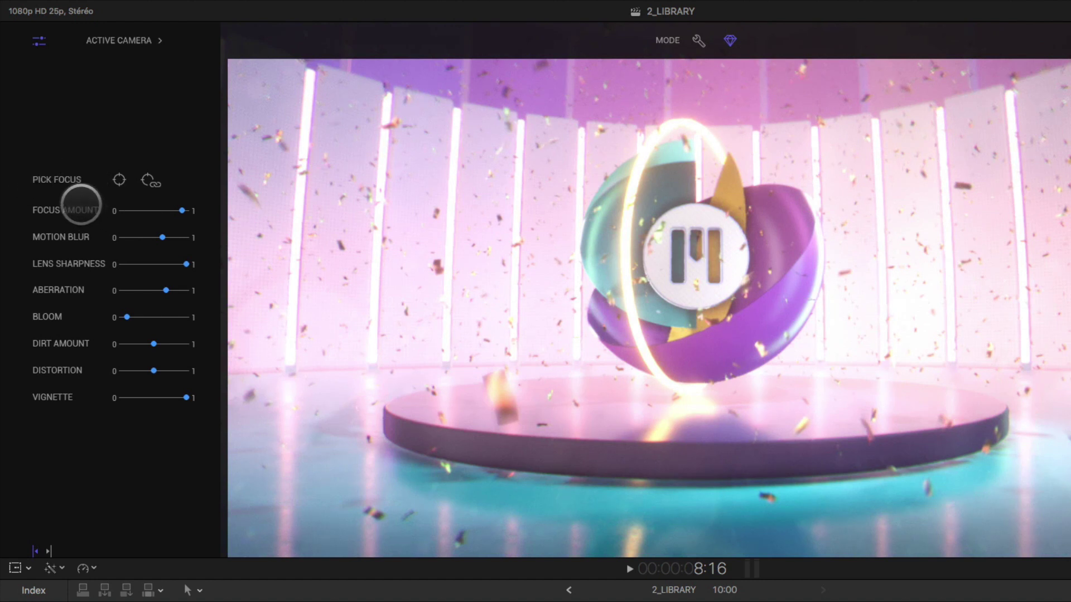
pyautogui.click(119, 180)
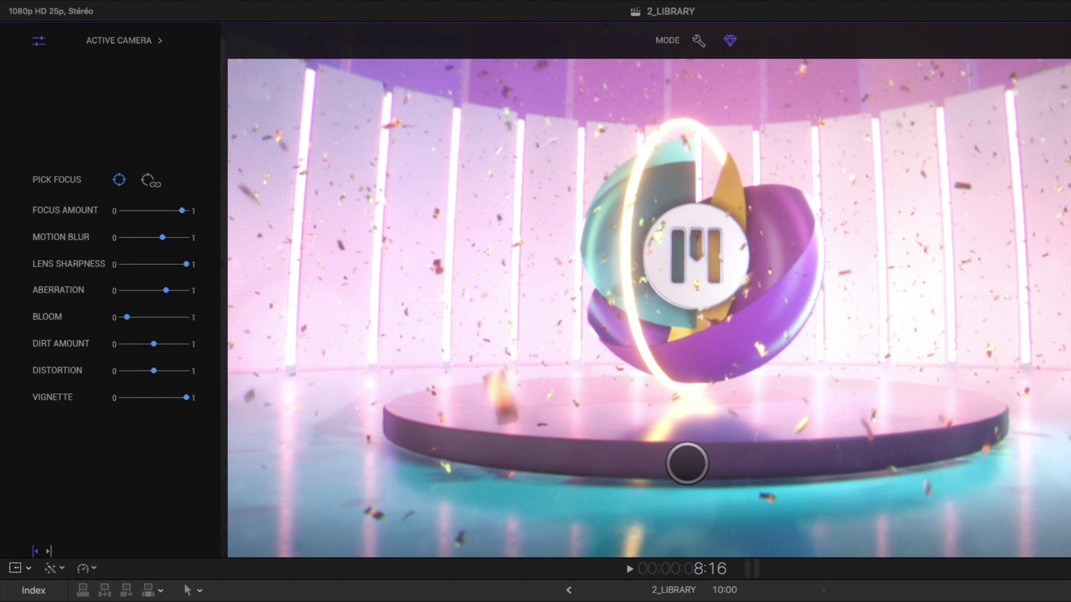
pyautogui.click(686, 463)
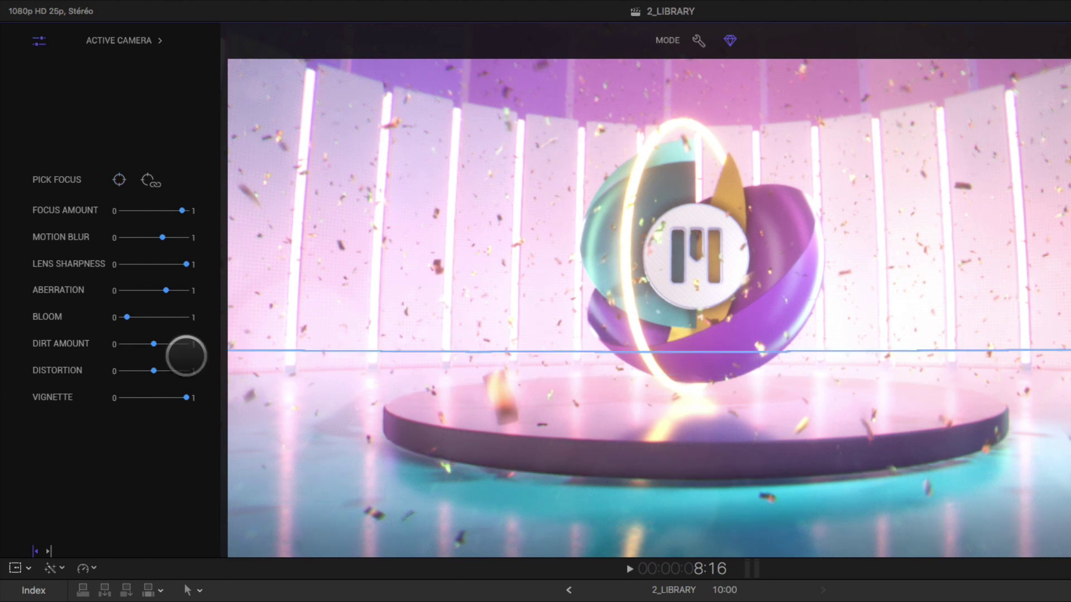
pyautogui.click(118, 180)
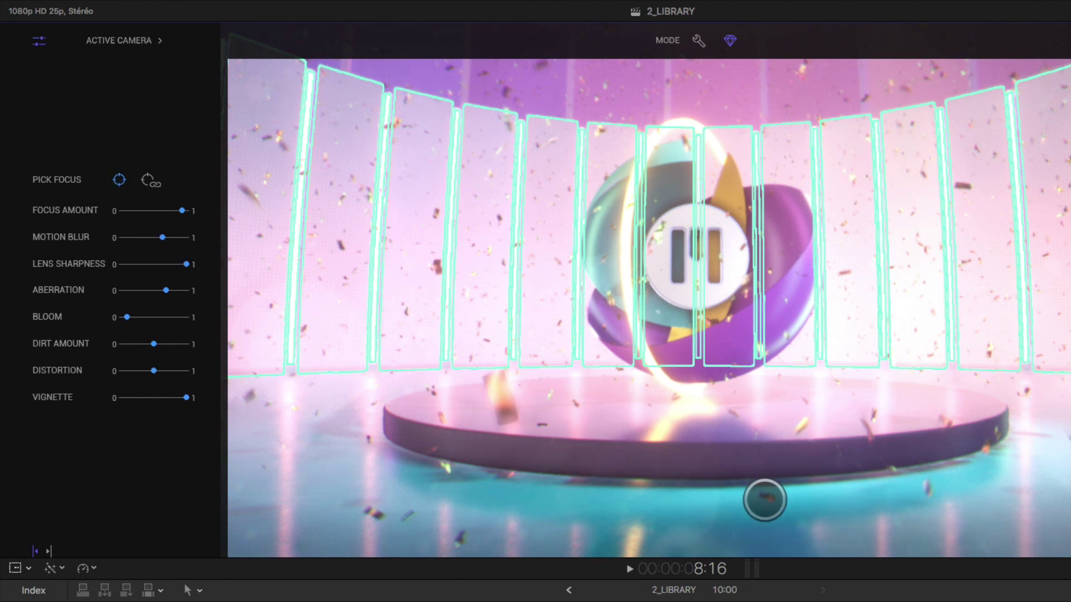
pyautogui.click(769, 498)
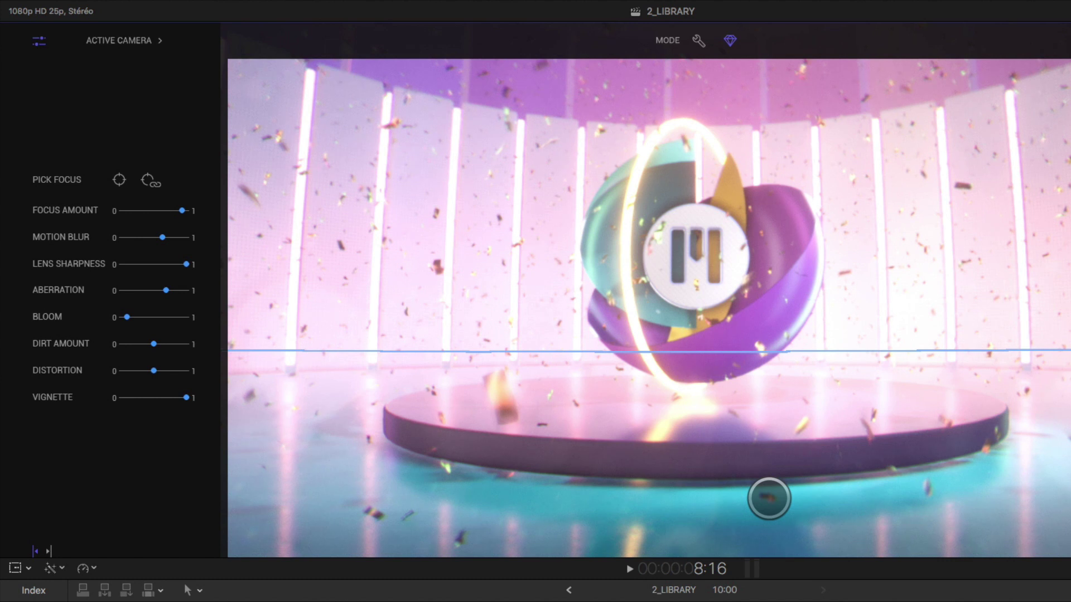
pyautogui.click(119, 180)
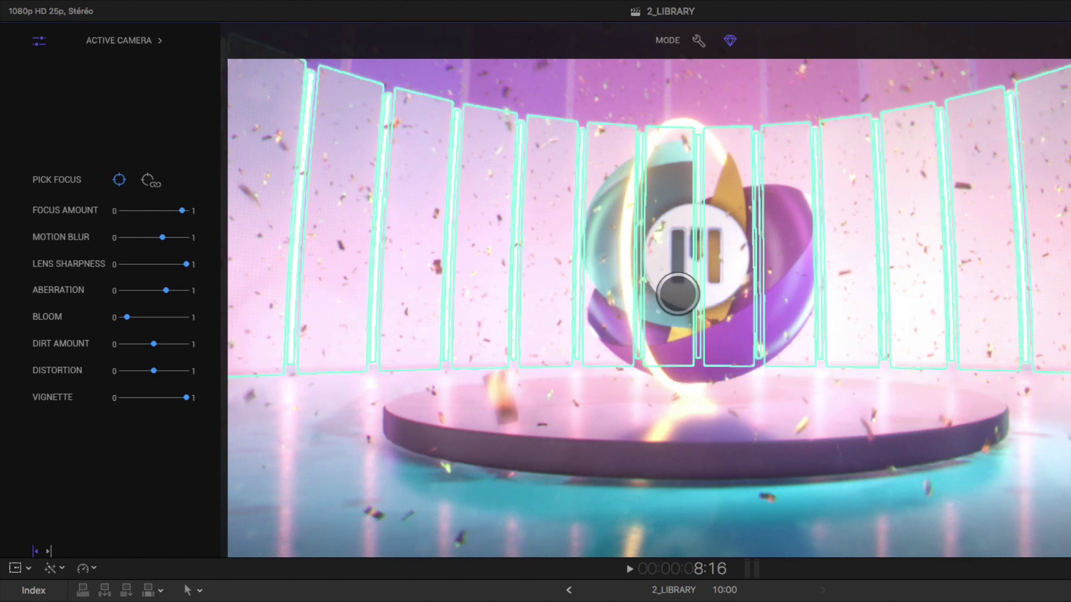
pyautogui.click(677, 294)
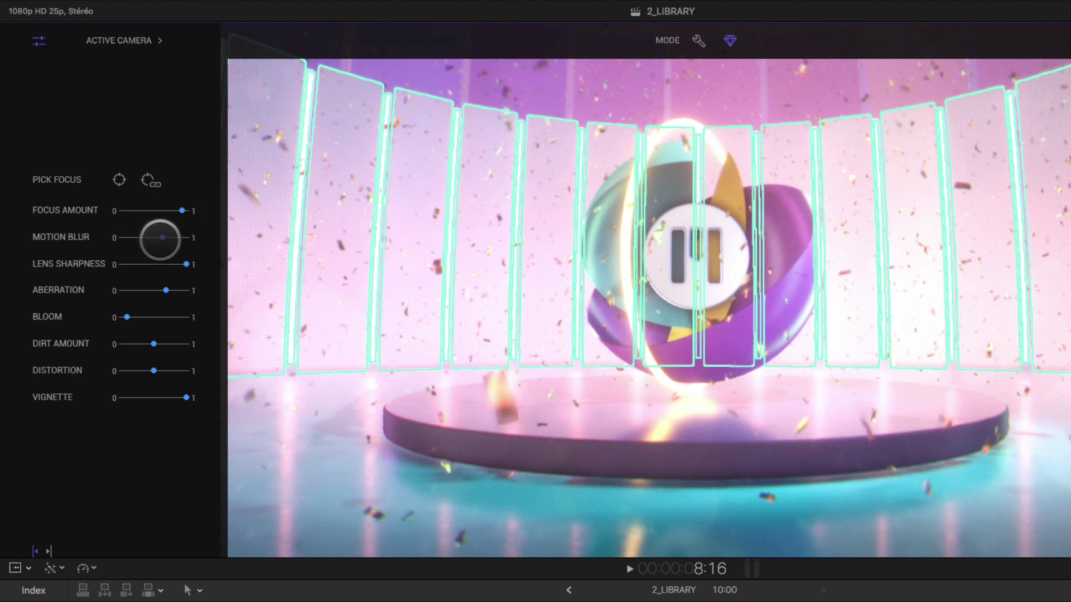
# Try the camera's motion blur at 0, set it to 1, and lower the aberration slightly
pyautogui.moveTo(143, 238); pyautogui.dragTo(74, 262)
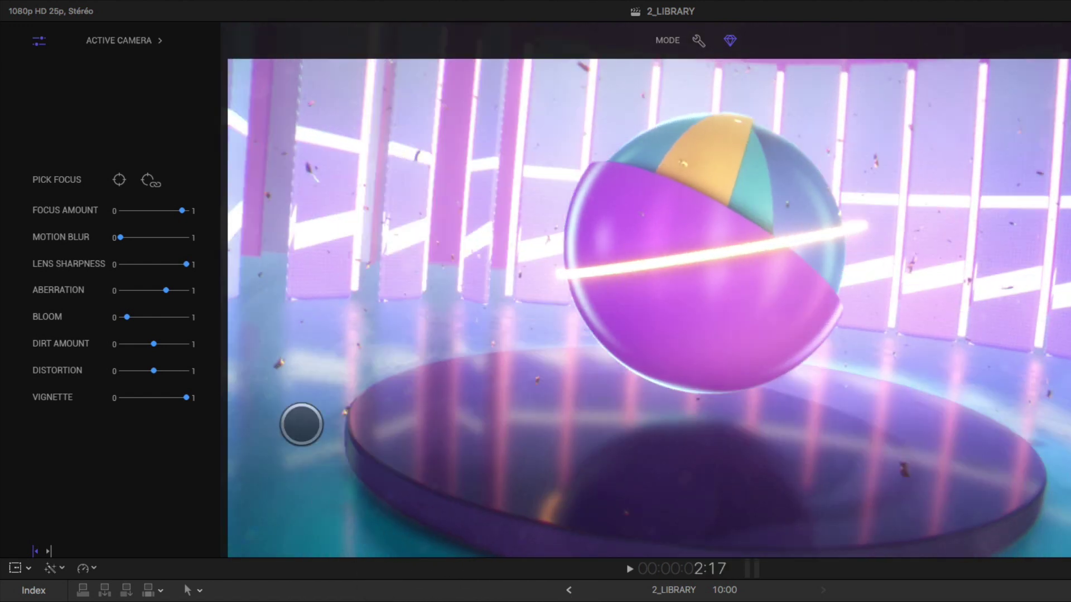
pyautogui.moveTo(118, 237); pyautogui.dragTo(201, 236)
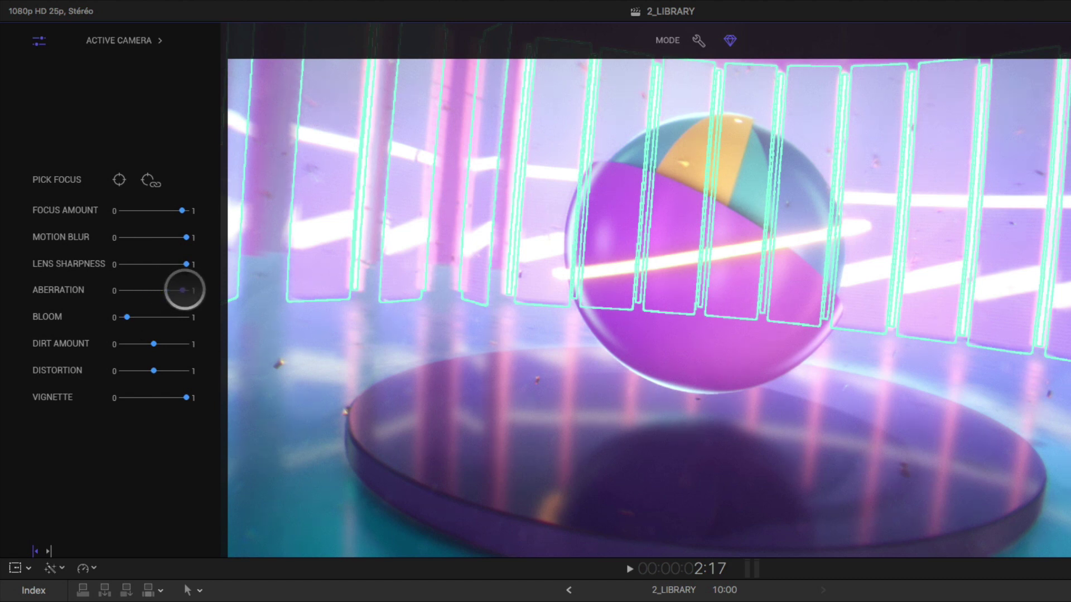
pyautogui.click(686, 401)
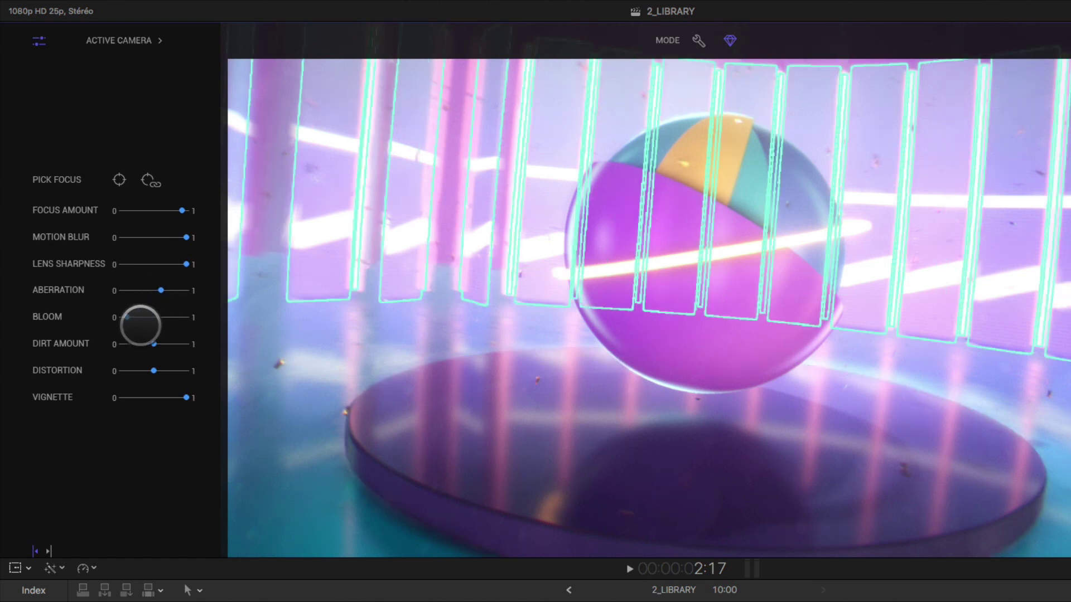
# At 5:24, raise the camera's bloom slightly and set the vignette to its maximum of 1
pyautogui.click(793, 600)
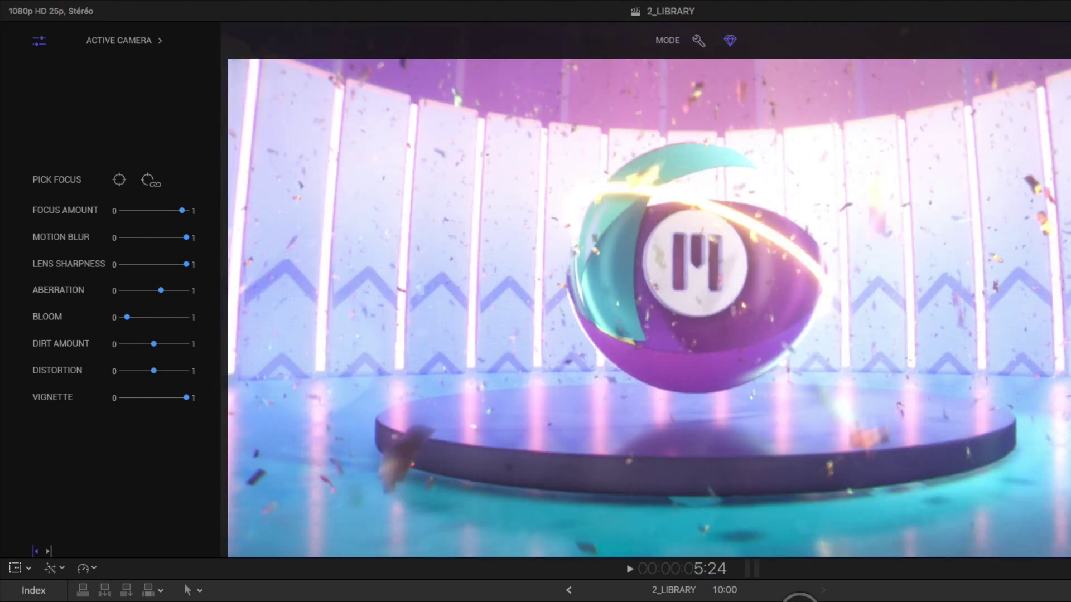
pyautogui.moveTo(126, 317)
pyautogui.mouseDown()
pyautogui.moveTo(135, 317)
pyautogui.moveTo(114, 317)
pyautogui.moveTo(132, 315)
pyautogui.mouseUp()
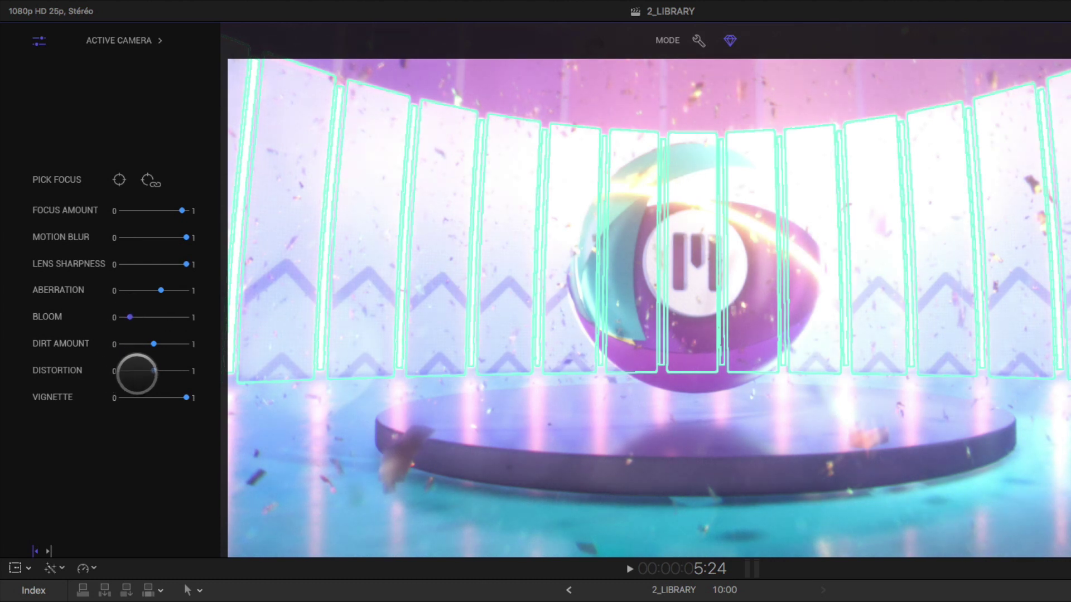
pyautogui.moveTo(186, 397); pyautogui.dragTo(216, 404)
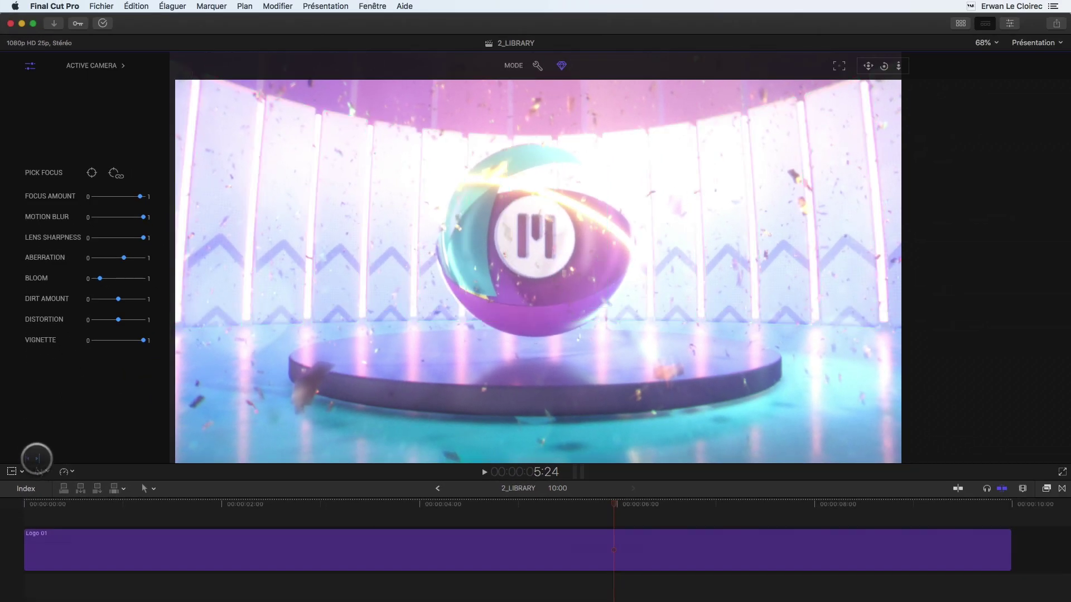
# Move the camera settings to the opposite side of the viewer and back again
pyautogui.click(36, 459)
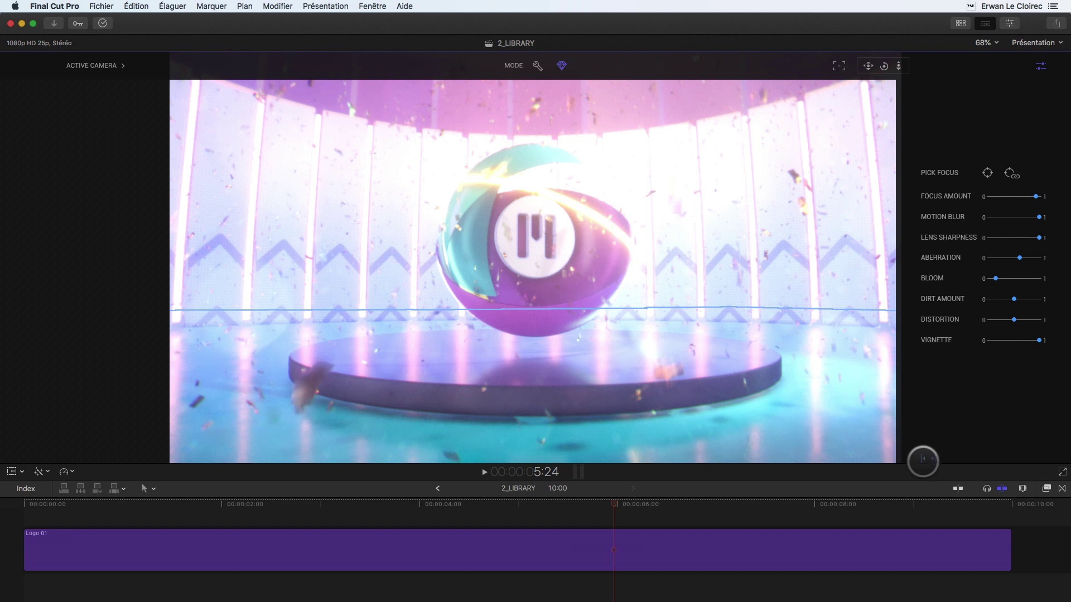
pyautogui.click(923, 459)
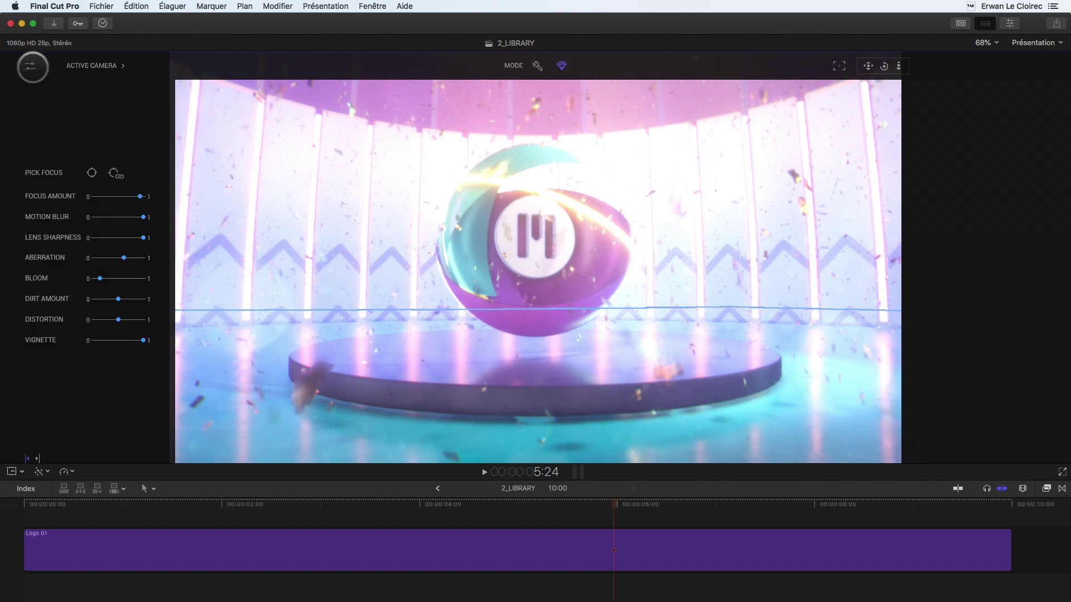
# Hide the active camera's settings and switch the viewer to the faster working mode
pyautogui.click(31, 66)
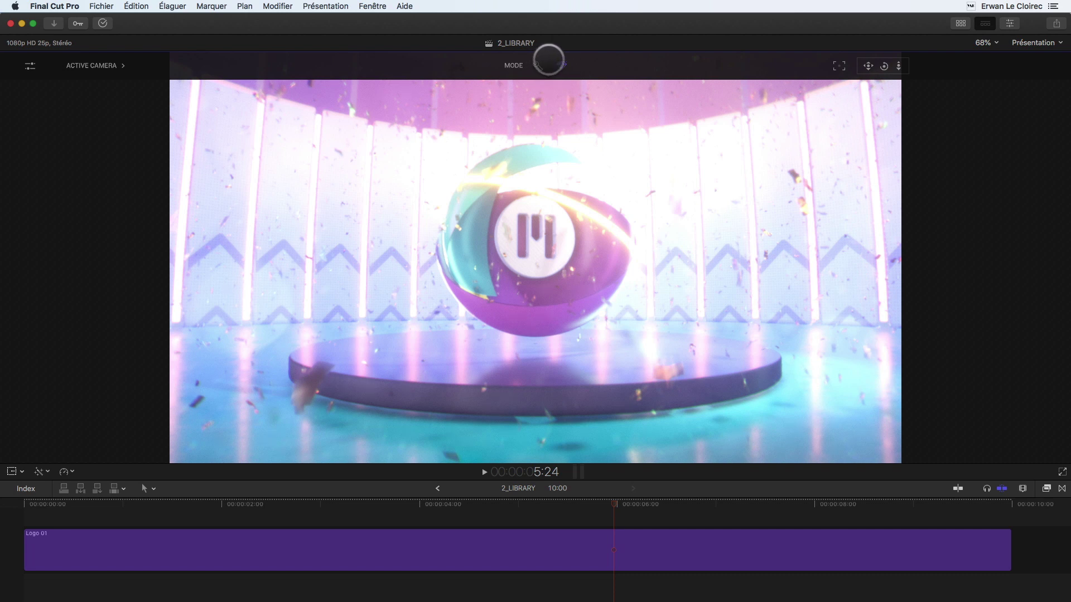
pyautogui.click(535, 64)
pyautogui.click(542, 66)
pyautogui.click(534, 65)
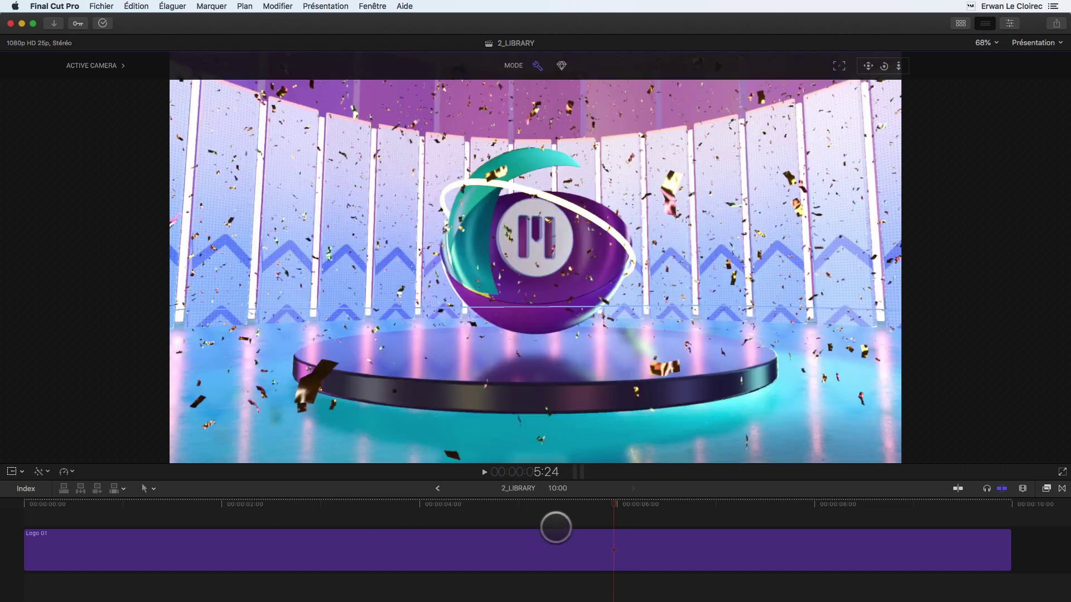
# Move the playhead back to 5:17 and switch the viewer back to the full-quality mode
pyautogui.moveTo(613, 504); pyautogui.dragTo(565, 504)
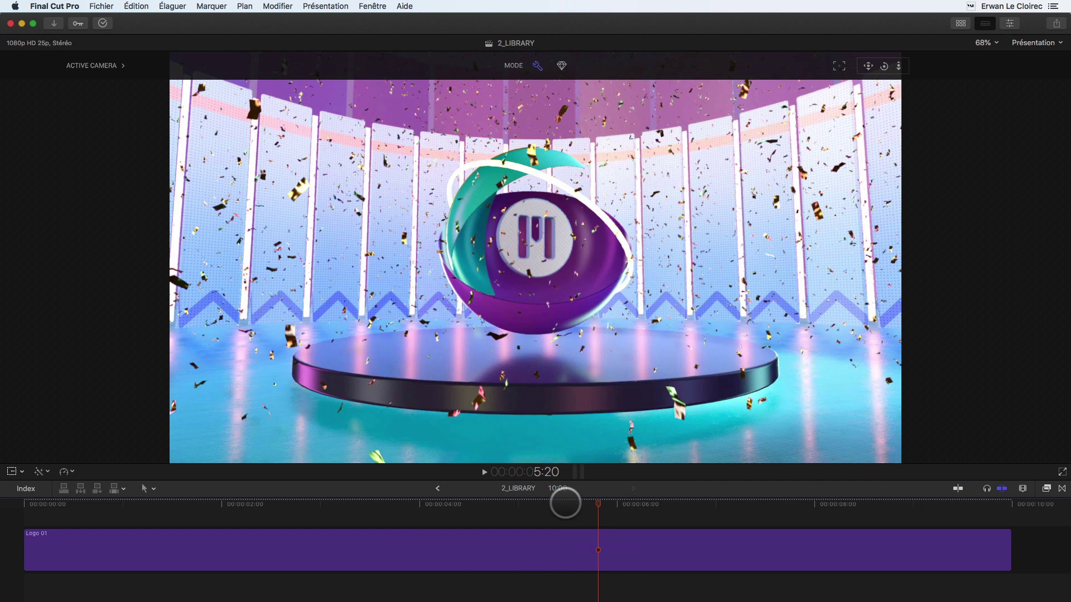
pyautogui.moveTo(591, 504); pyautogui.dragTo(587, 505)
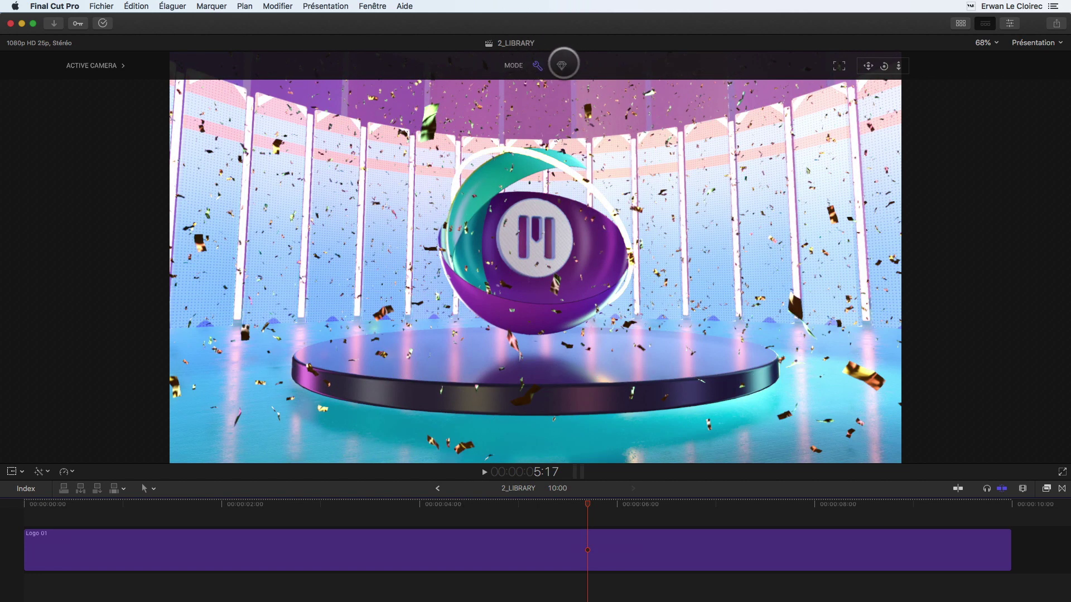
pyautogui.click(560, 64)
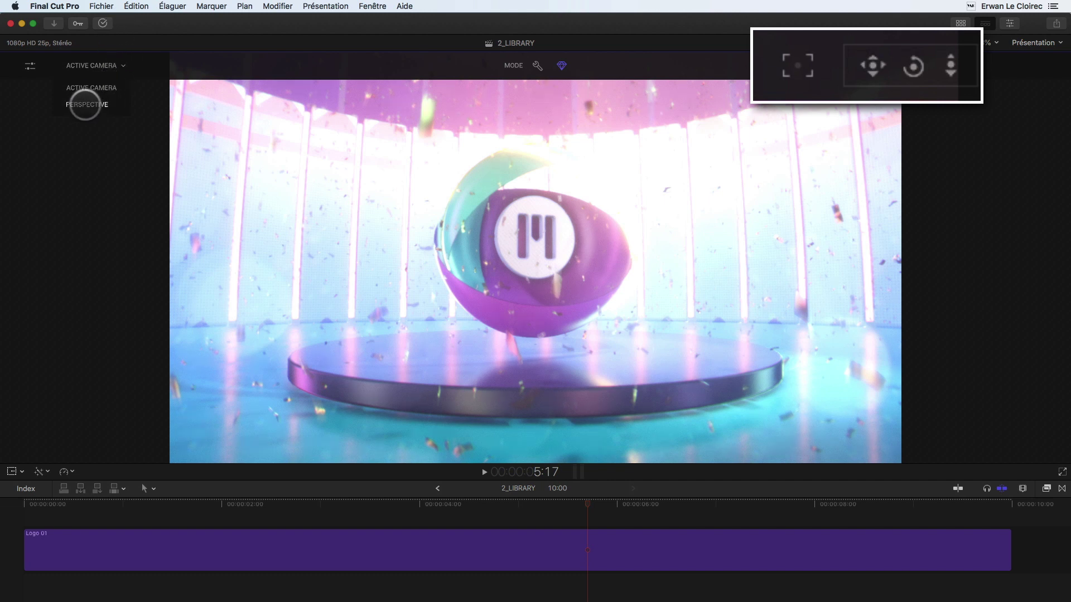
# Switch the viewer to the Perspective camera, orbit and pan it to look down on the set, and move the playhead to 5:13
pyautogui.click(84, 104)
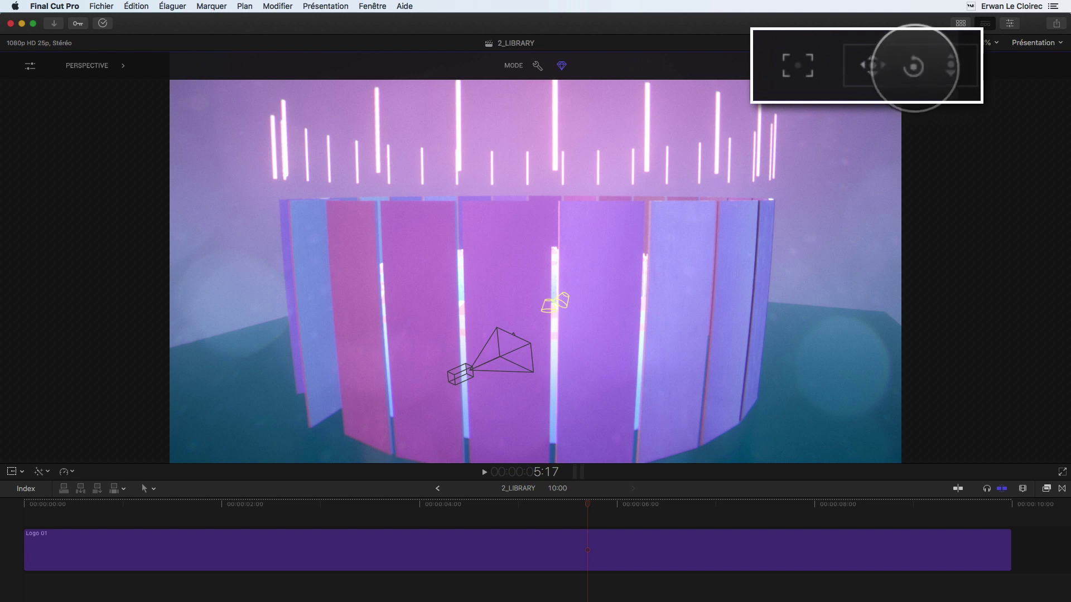
pyautogui.moveTo(913, 67); pyautogui.dragTo(914, 190)
pyautogui.moveTo(923, 95); pyautogui.dragTo(925, 101)
pyautogui.moveTo(872, 66); pyautogui.dragTo(873, 69)
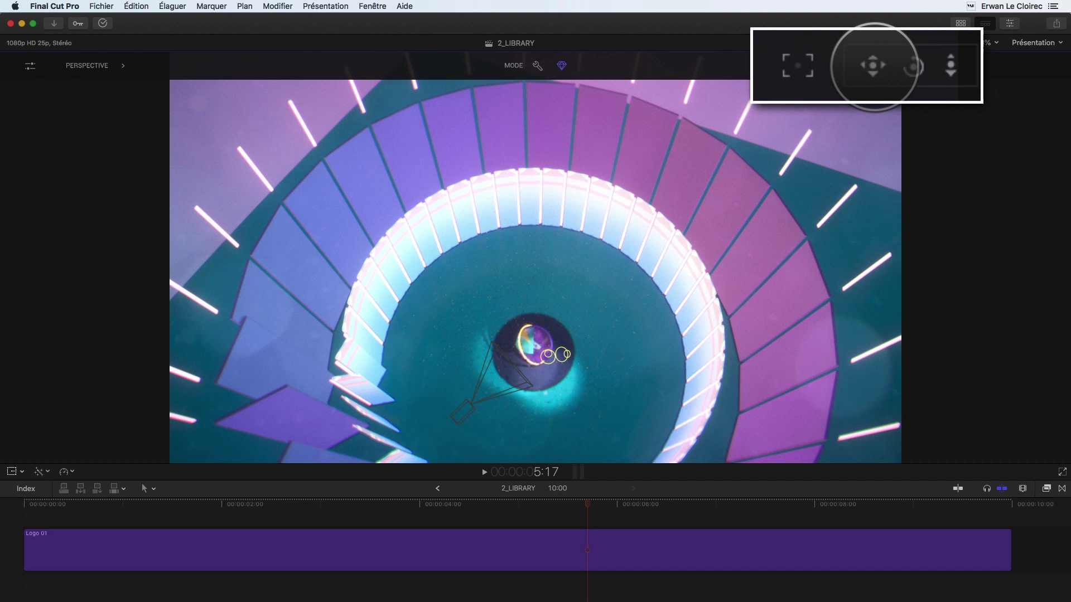
pyautogui.moveTo(874, 67)
pyautogui.mouseDown()
pyautogui.moveTo(874, 29)
pyautogui.moveTo(873, 66)
pyautogui.mouseUp()
pyautogui.moveTo(265, 513); pyautogui.dragTo(570, 517)
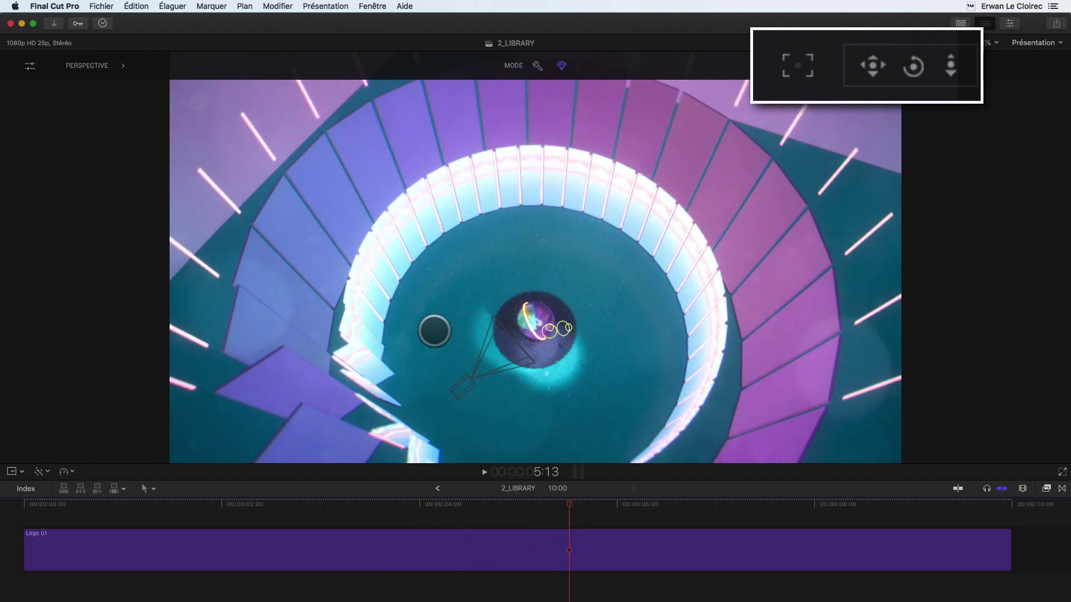
# Dolly and pan the perspective view in close on the logo and podium from above
pyautogui.moveTo(952, 65); pyautogui.dragTo(952, 96)
pyautogui.moveTo(873, 65); pyautogui.dragTo(873, 68)
pyautogui.moveTo(951, 65); pyautogui.dragTo(951, 84)
pyautogui.moveTo(873, 65); pyautogui.dragTo(878, 29)
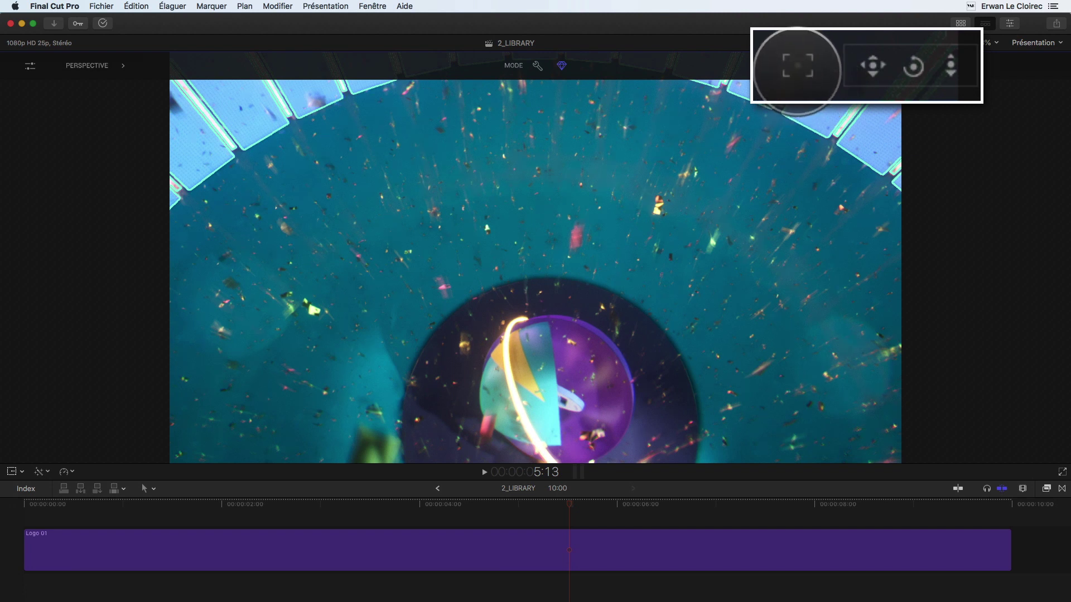
# Select the white logo disc and frame it, and orbit and dolly out to a front view of the whole podium
pyautogui.click(798, 67)
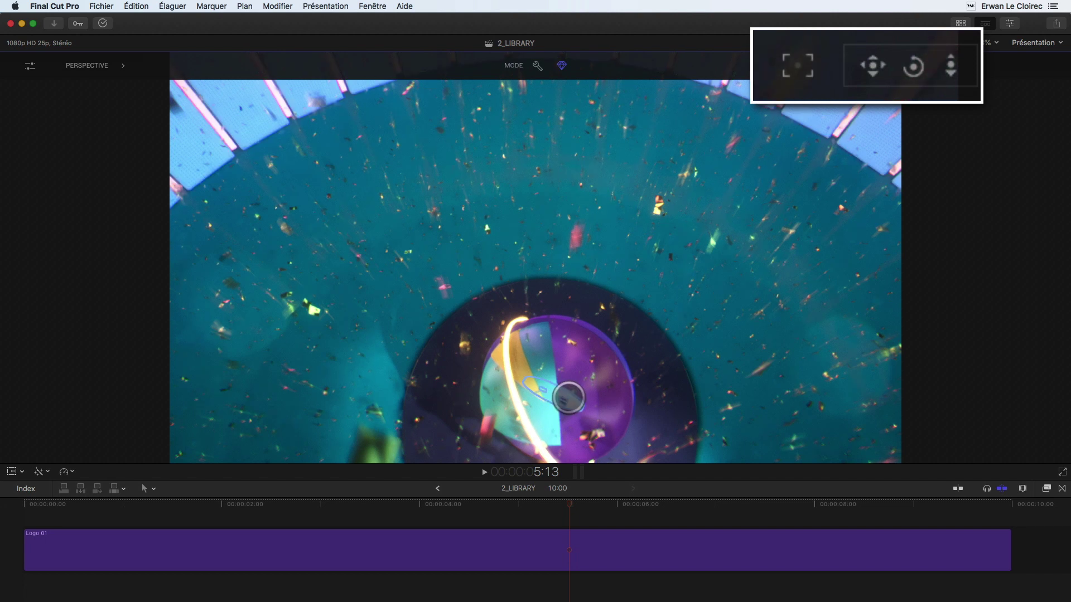
pyautogui.click(569, 398)
pyautogui.click(803, 65)
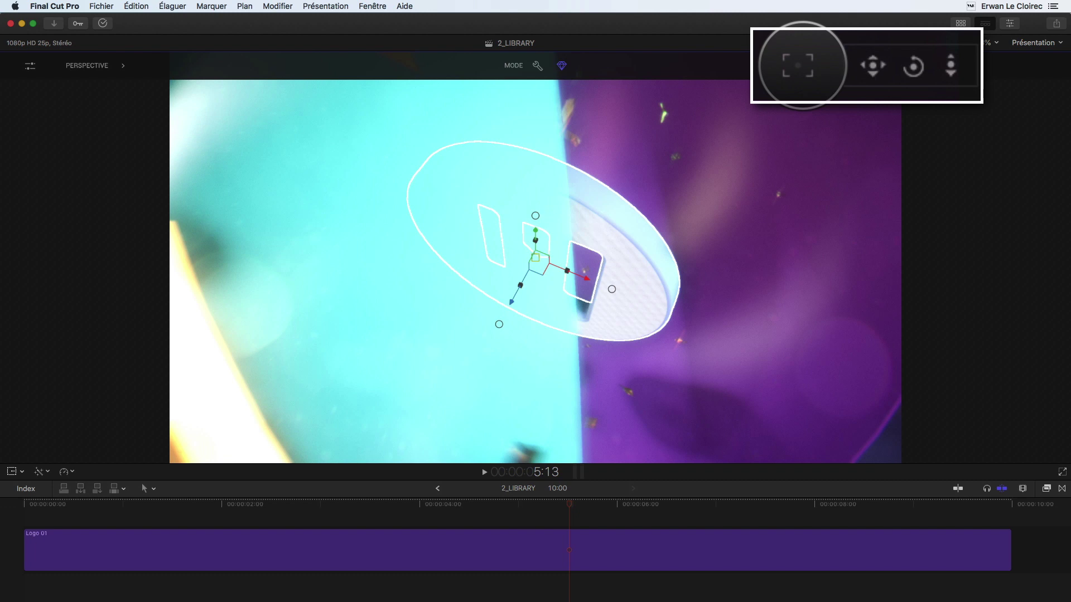
pyautogui.click(802, 65)
pyautogui.moveTo(914, 67); pyautogui.dragTo(951, 65)
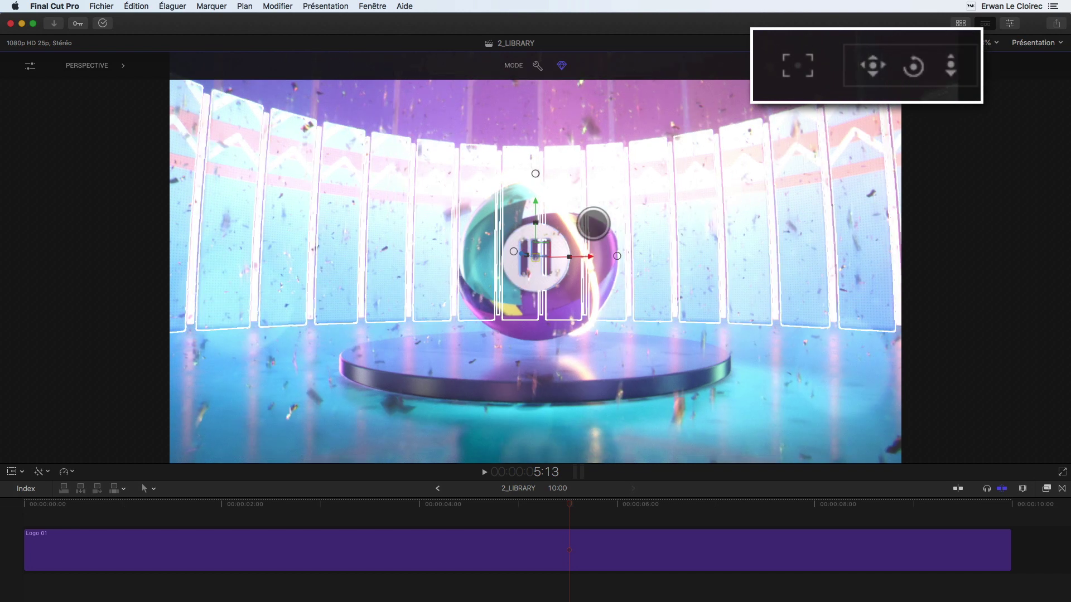
pyautogui.click(797, 65)
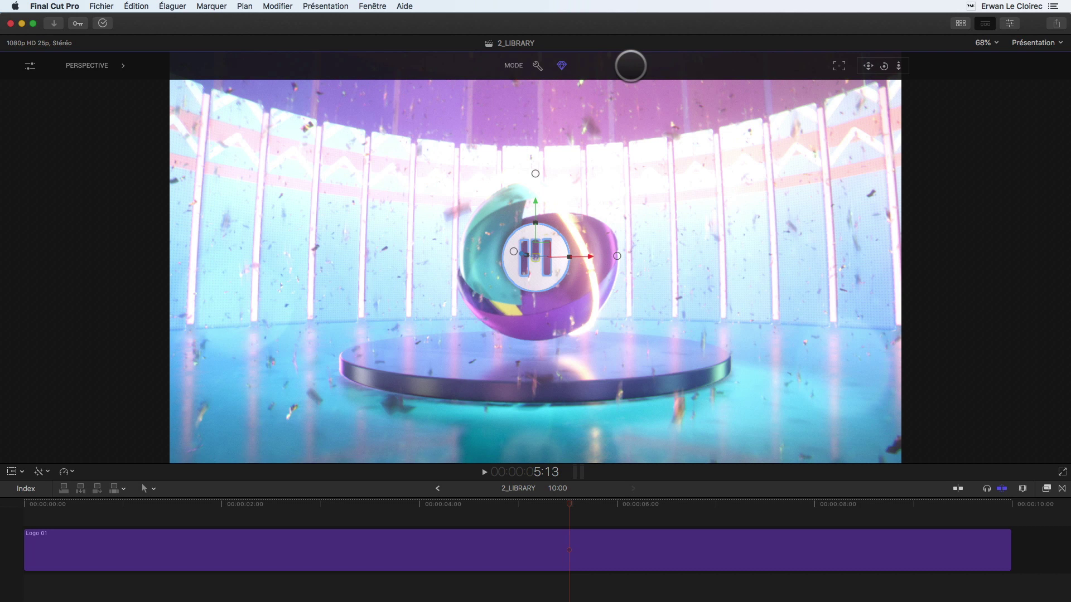
# Show the Logo 01 clip's parameters in the inspector and open the Render settings of its scene structure
pyautogui.click(656, 552)
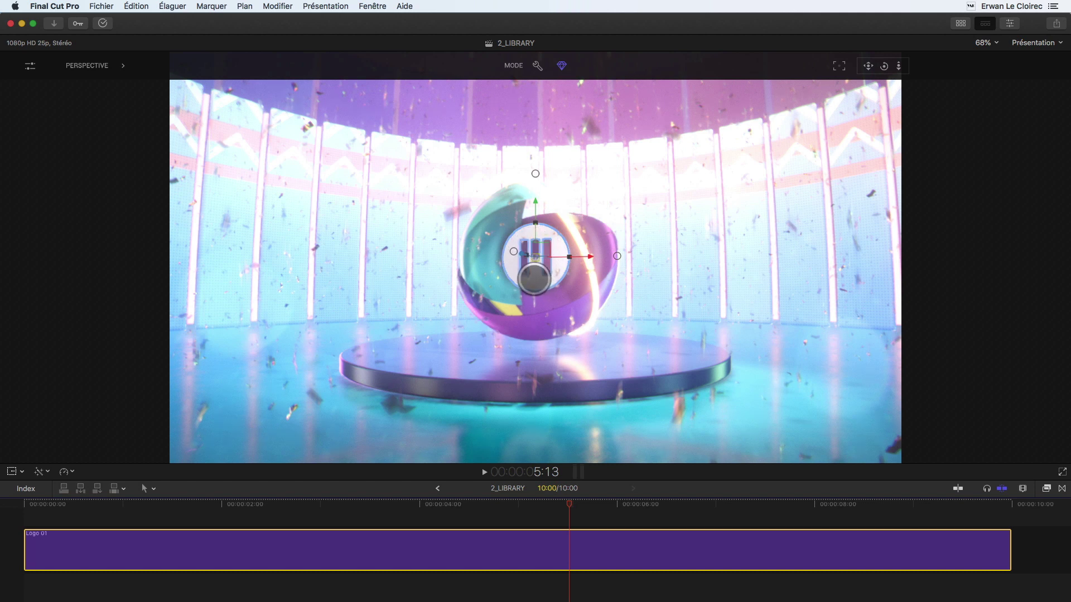
pyautogui.press('super+4')
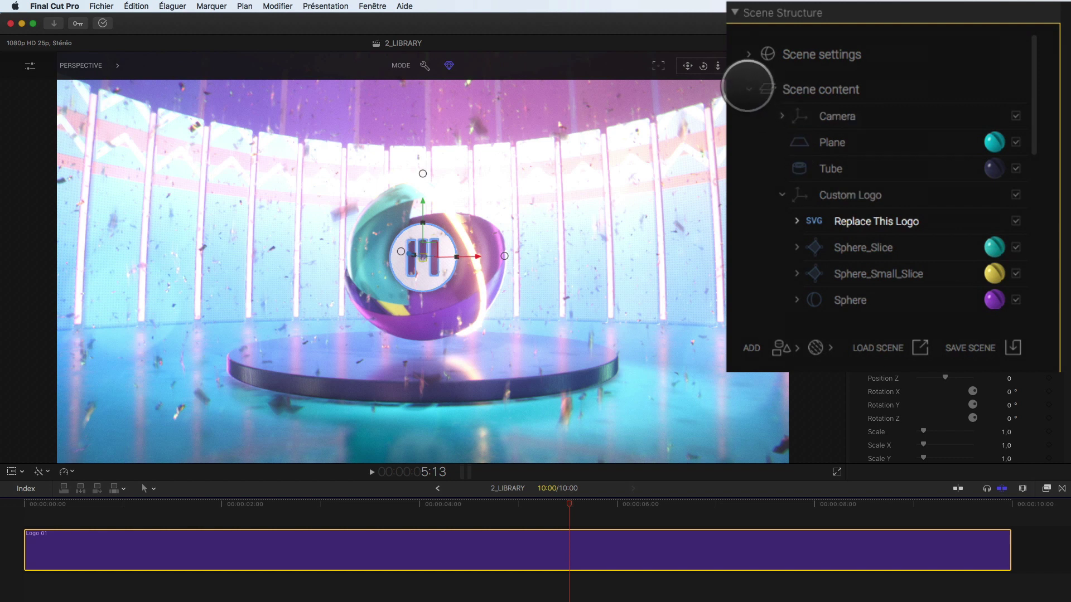
pyautogui.click(749, 88)
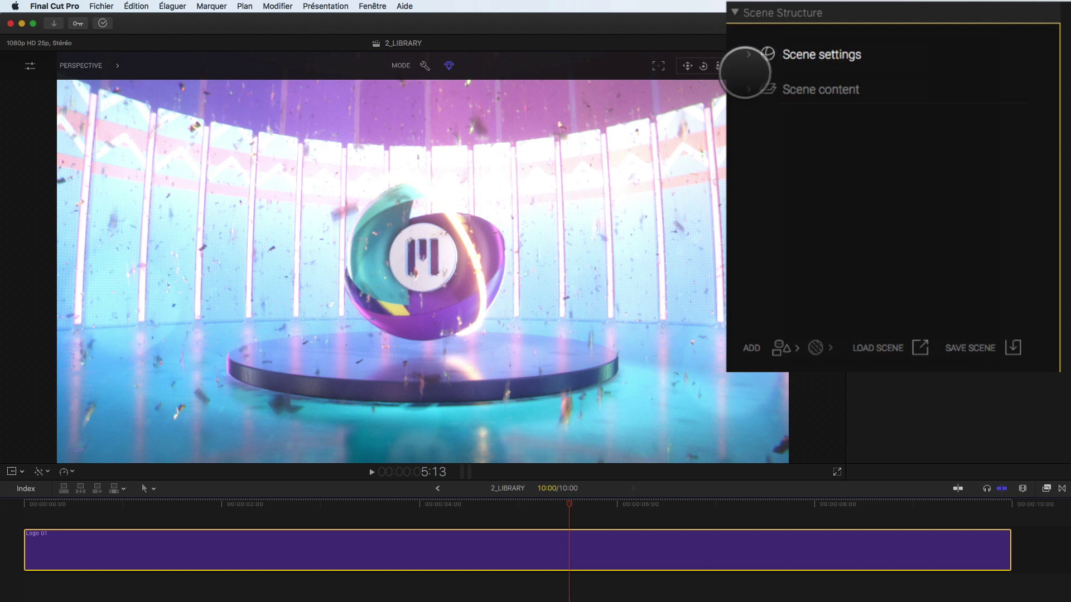
pyautogui.click(747, 54)
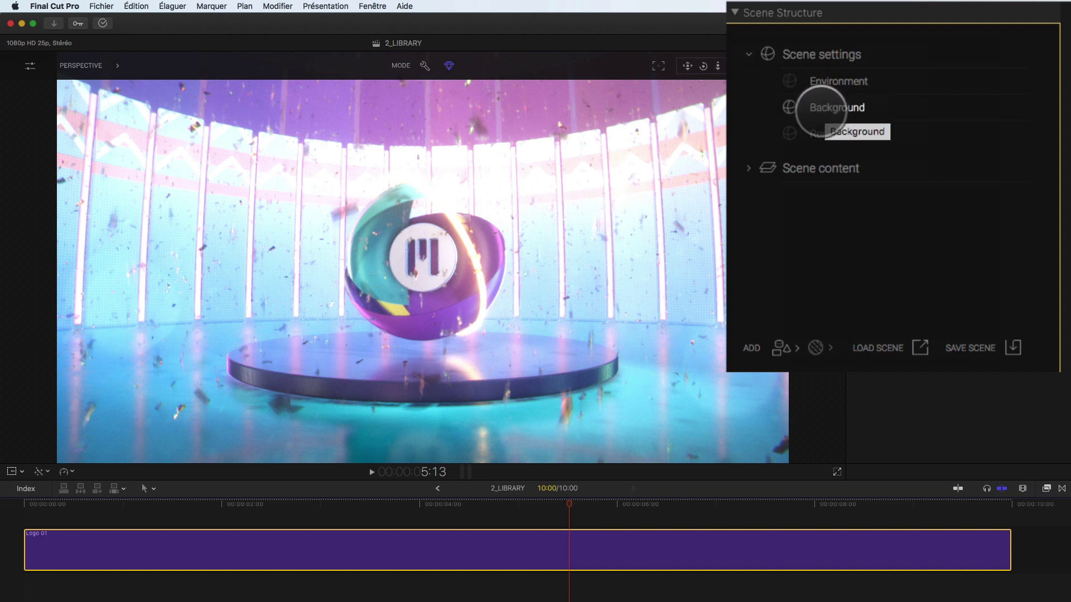
pyautogui.click(819, 136)
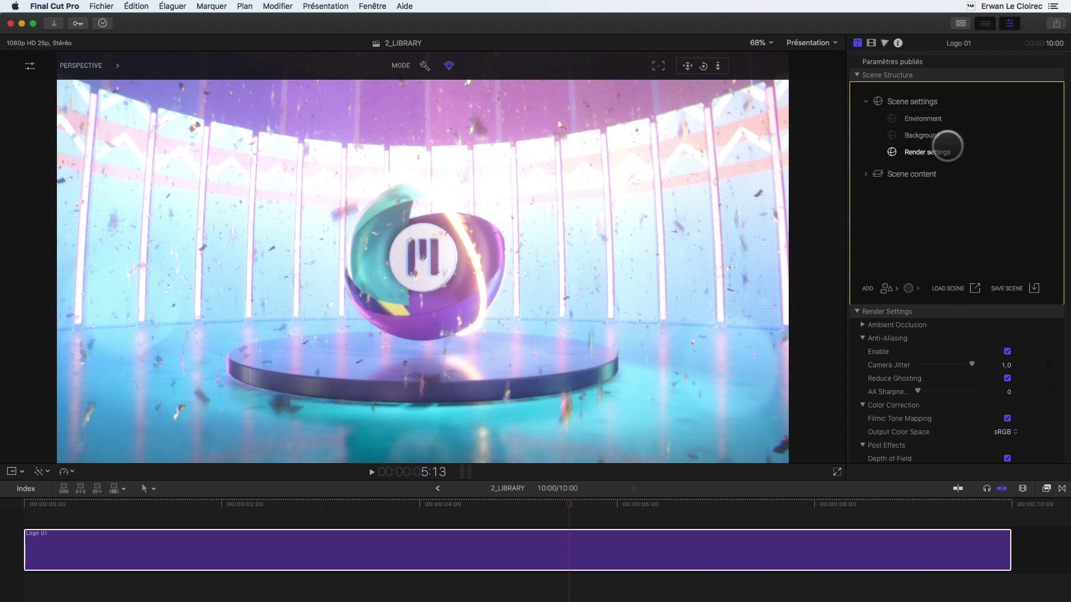
# Extend the inspector to full height and reveal the render settings down to the Shadows options
pyautogui.doubleClick(933, 42)
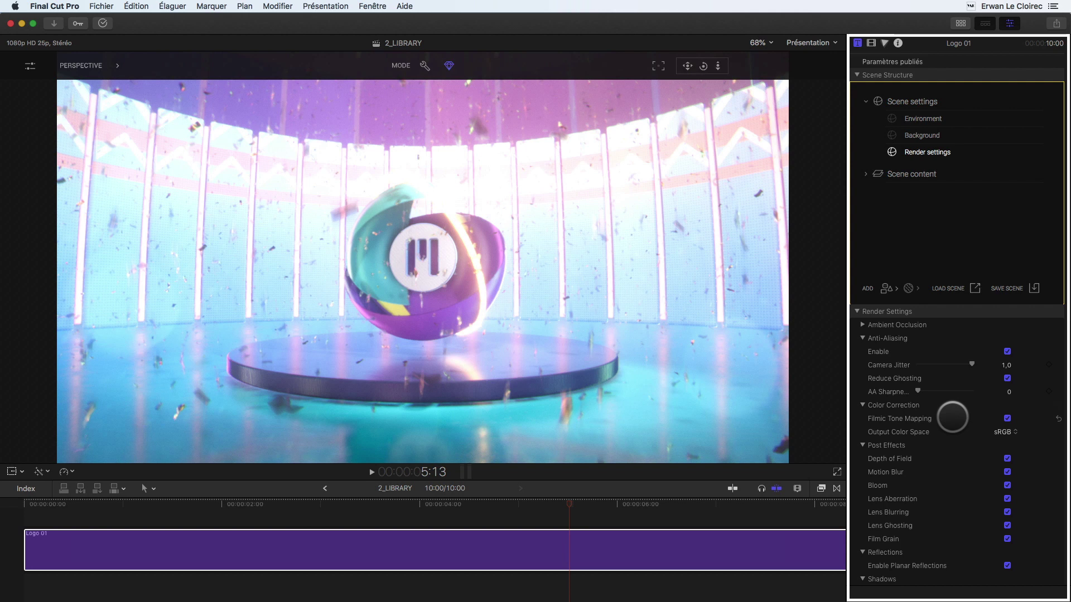
pyautogui.scroll(-3, 953, 417)
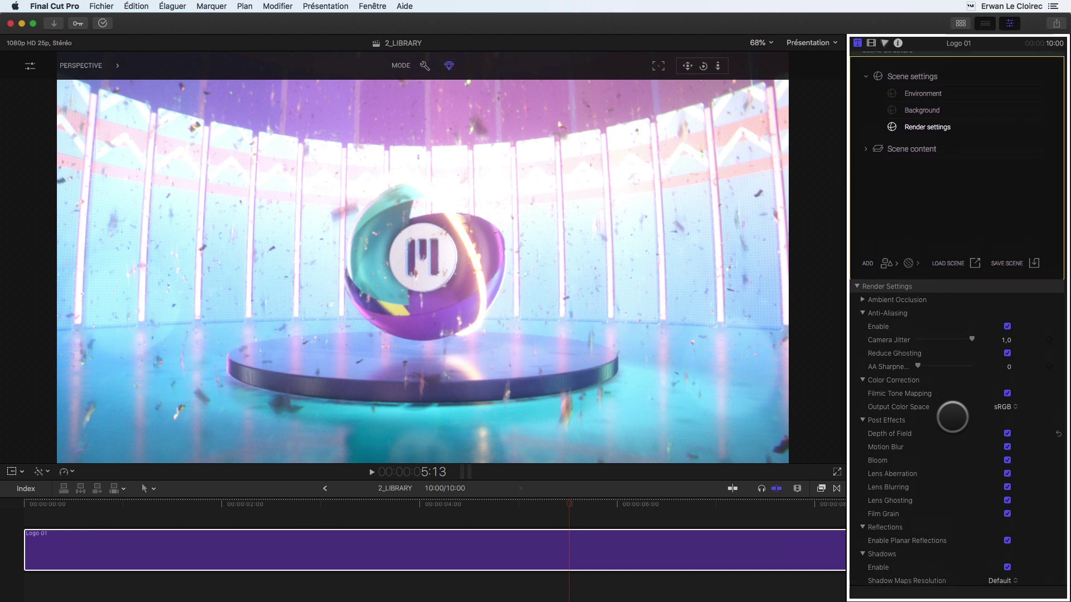
pyautogui.scroll(-2, 952, 417)
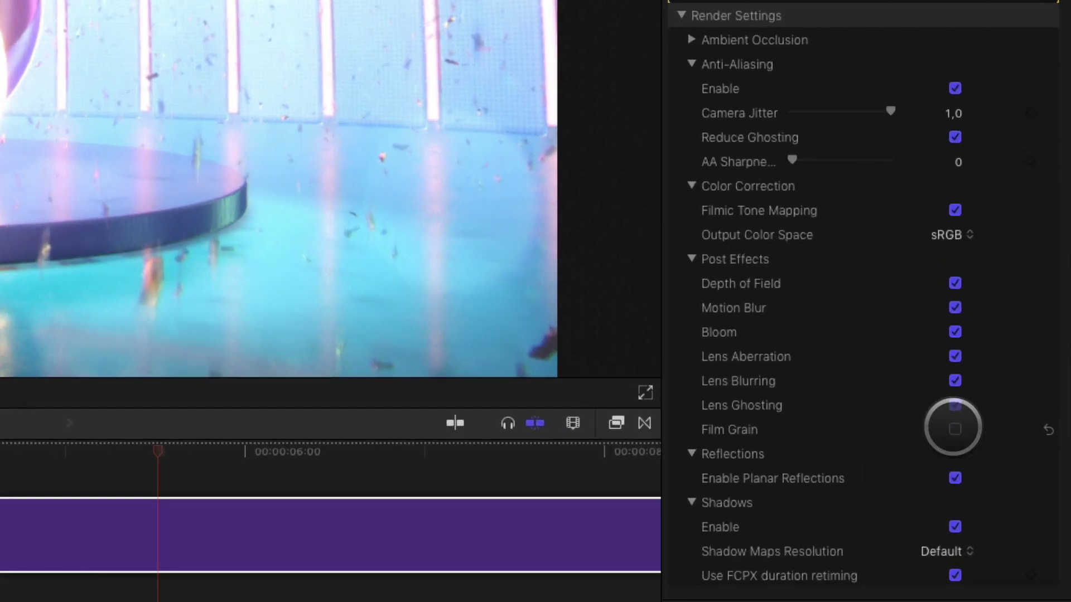
# Try toggling the Film Grain and Bloom render effects, leaving both enabled, and keep the AA sharpness at 0
pyautogui.click(955, 429)
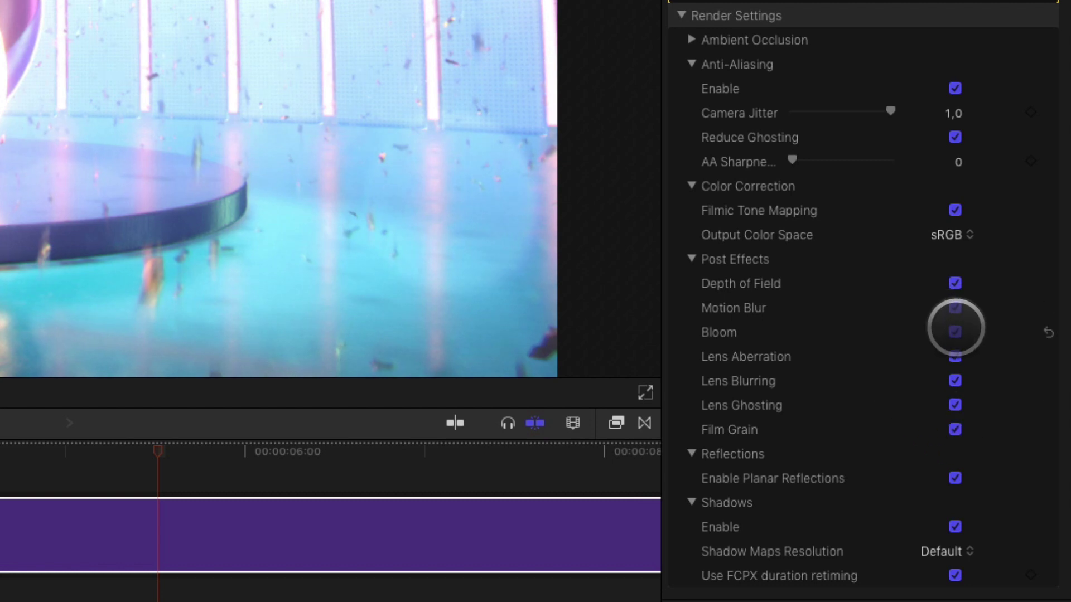
pyautogui.click(956, 330)
pyautogui.click(955, 330)
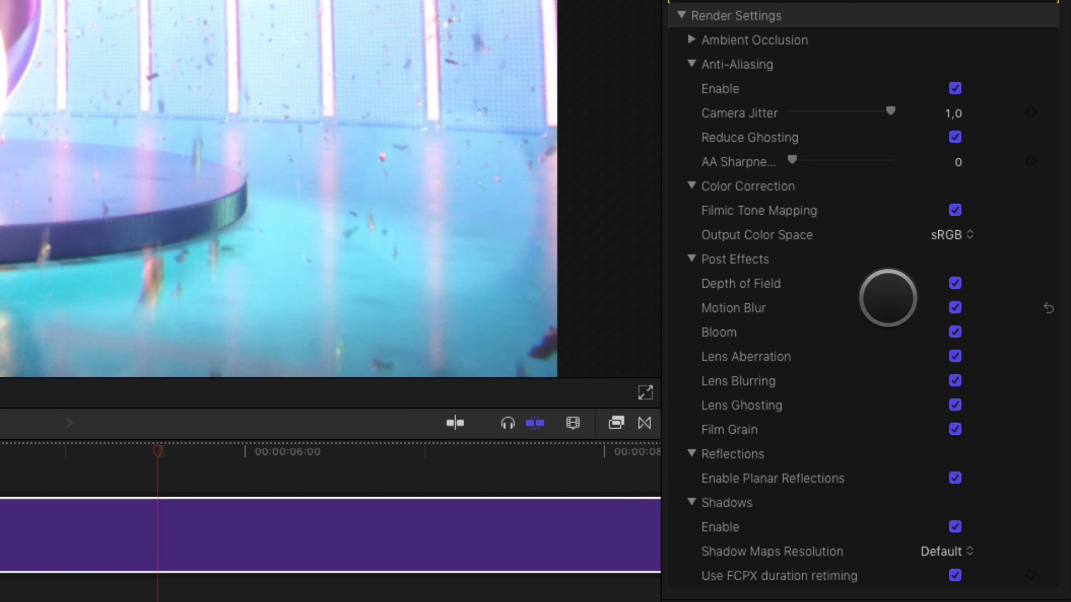
pyautogui.scroll(1, 888, 298)
pyautogui.scroll(3, 888, 298)
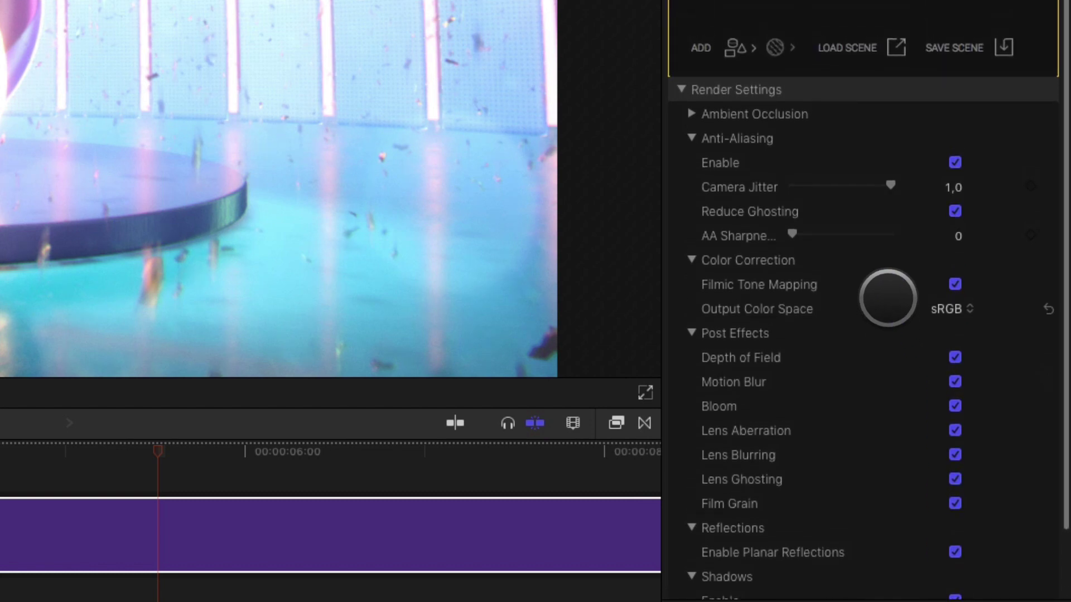
pyautogui.moveTo(795, 233); pyautogui.dragTo(774, 244)
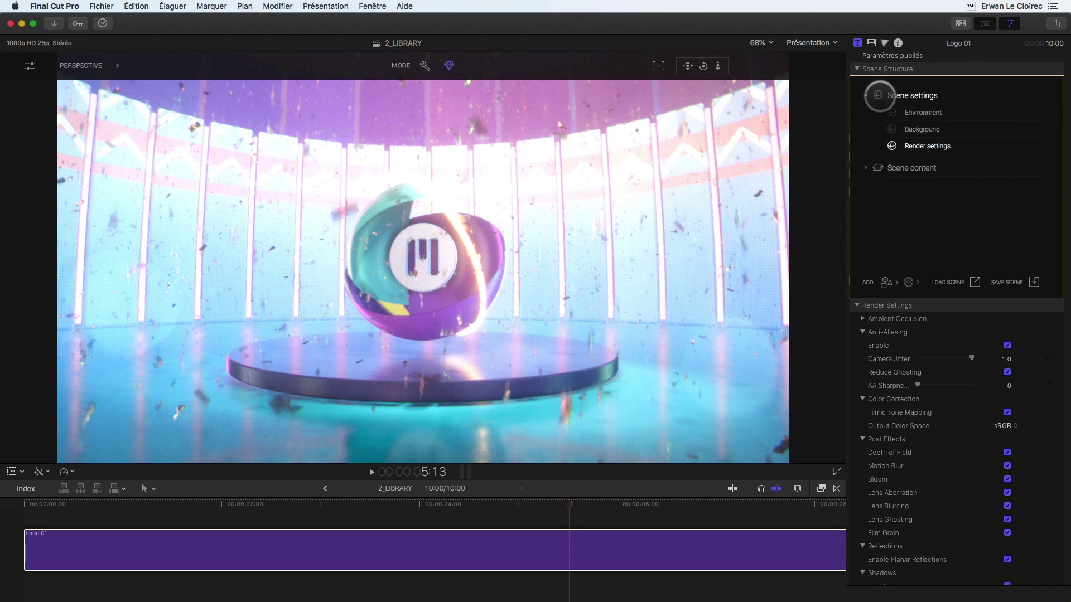
# Collapse the scene settings, expand the scene content and select the Camera group
pyautogui.click(865, 95)
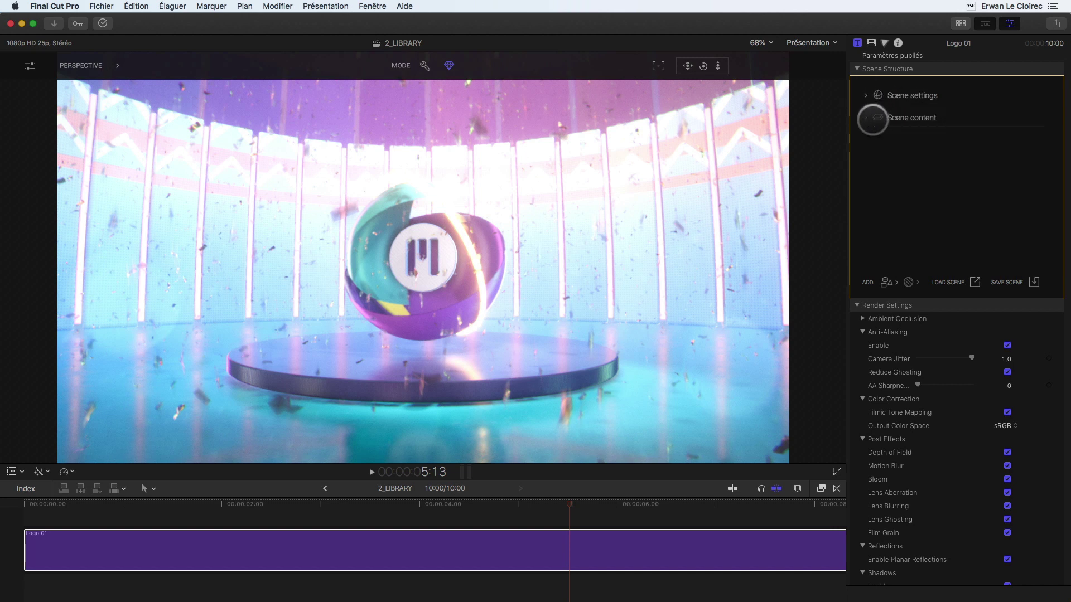
pyautogui.click(865, 118)
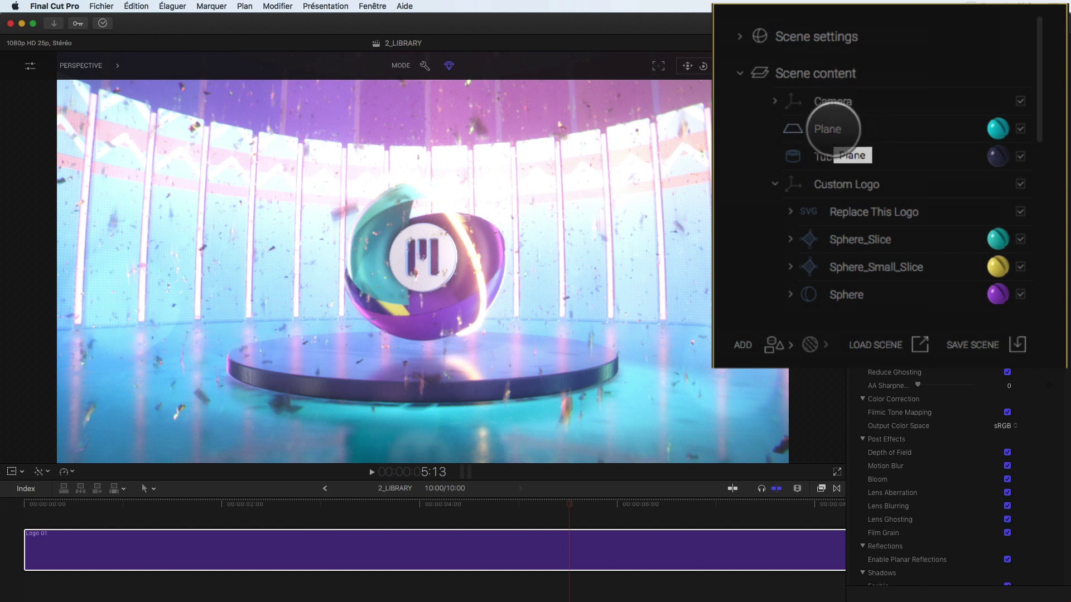
pyautogui.click(832, 129)
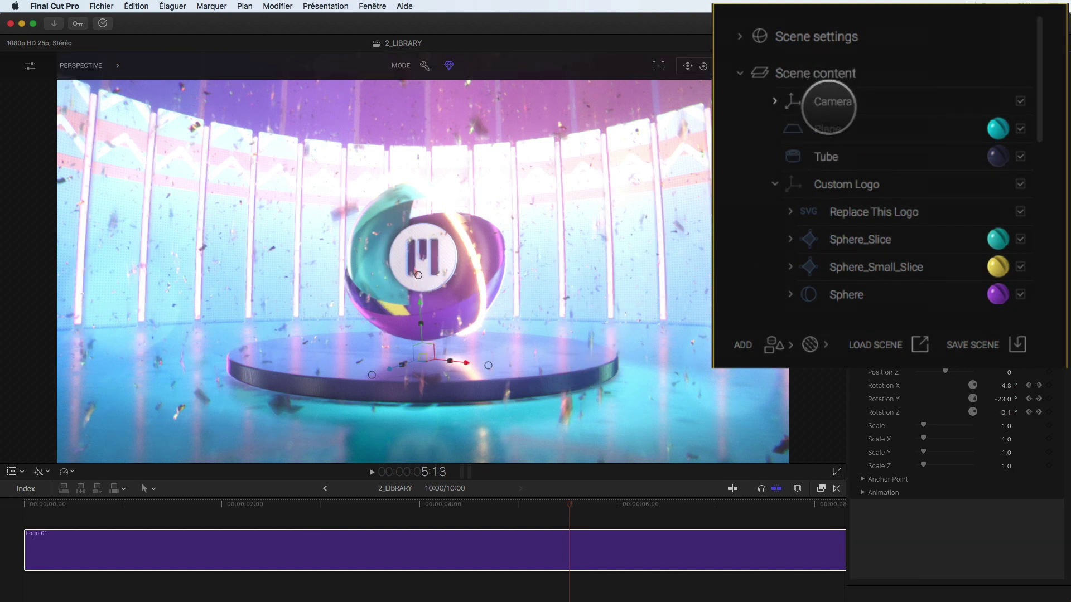
pyautogui.click(836, 101)
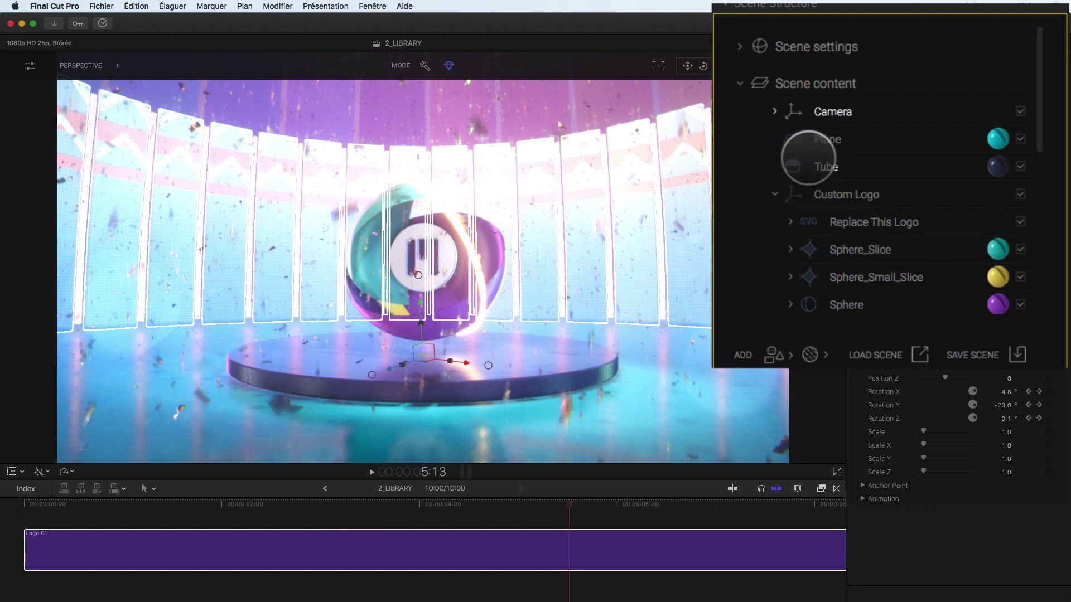
# Select the Custom Logo group, collapse and expand it, and go through its objects down to the Instancers and Modifiers
pyautogui.click(774, 194)
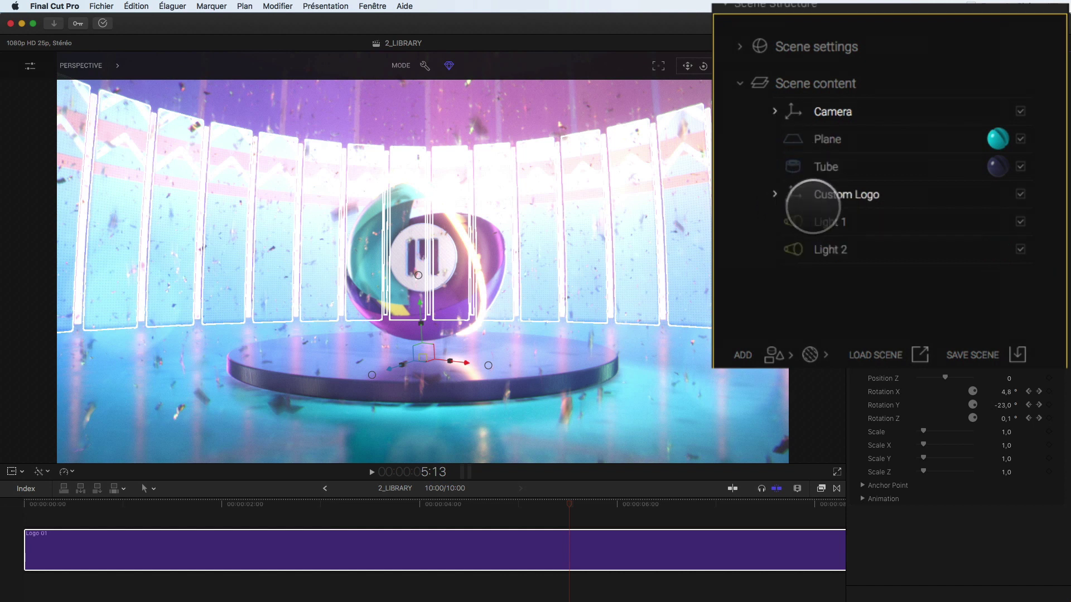
pyautogui.click(837, 194)
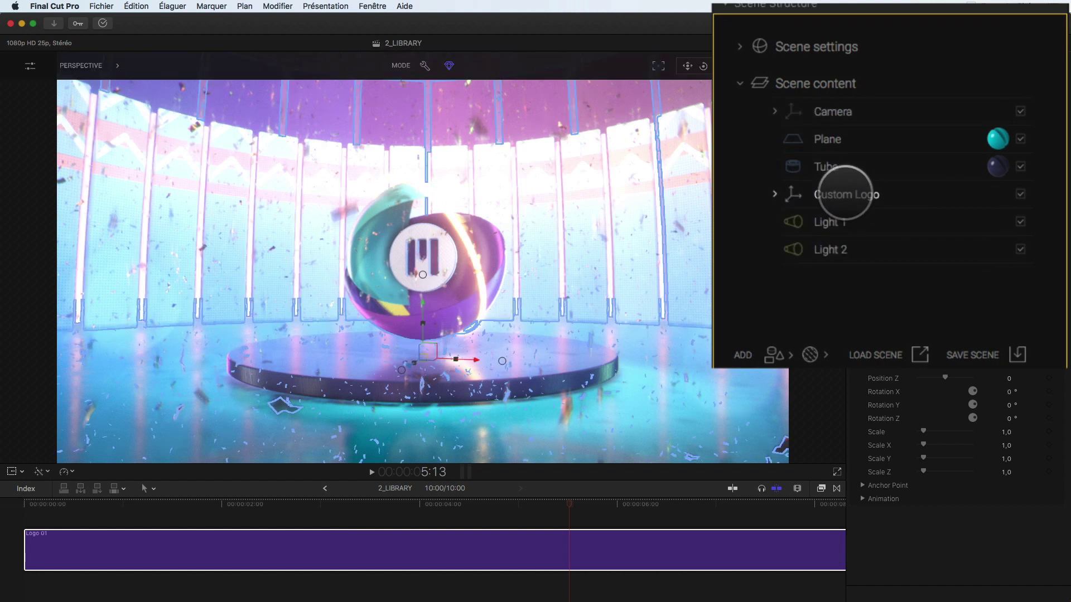
pyautogui.click(775, 194)
pyautogui.click(775, 194)
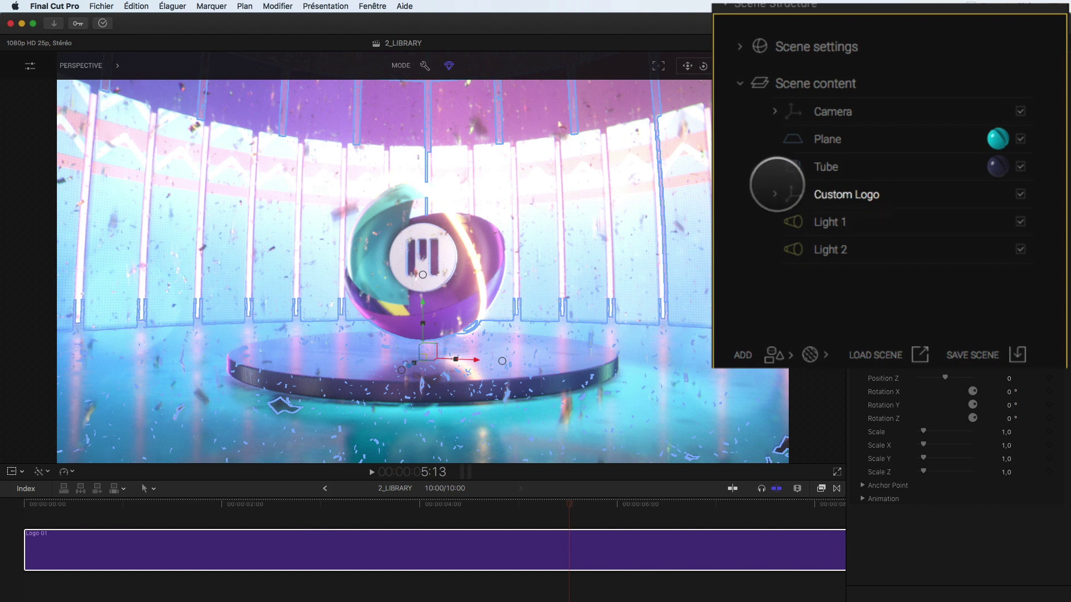
pyautogui.click(775, 194)
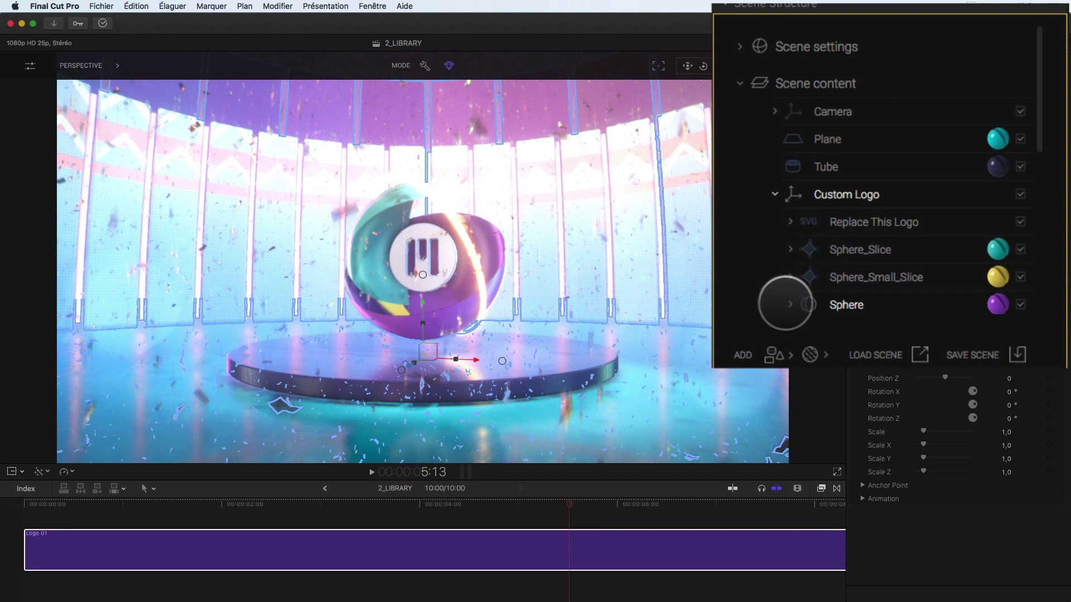
pyautogui.scroll(-5, 785, 268)
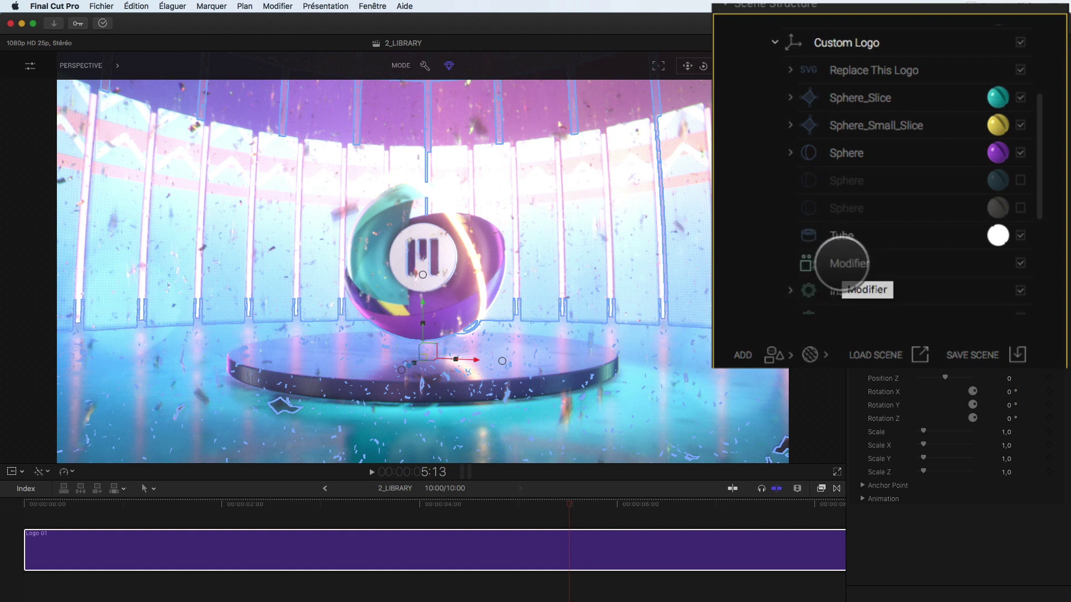
pyautogui.scroll(-5, 841, 264)
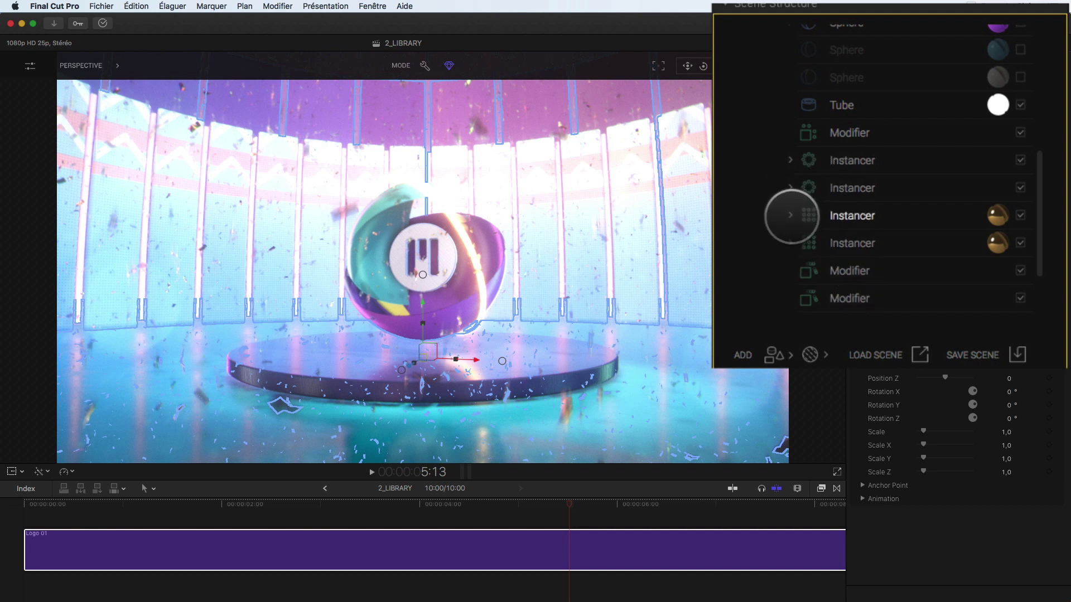
# Expand the two grid Instancers in the Custom Logo group to examine their Modifiers and Confetti objects, and collapse both again
pyautogui.click(790, 215)
pyautogui.scroll(-2, 790, 266)
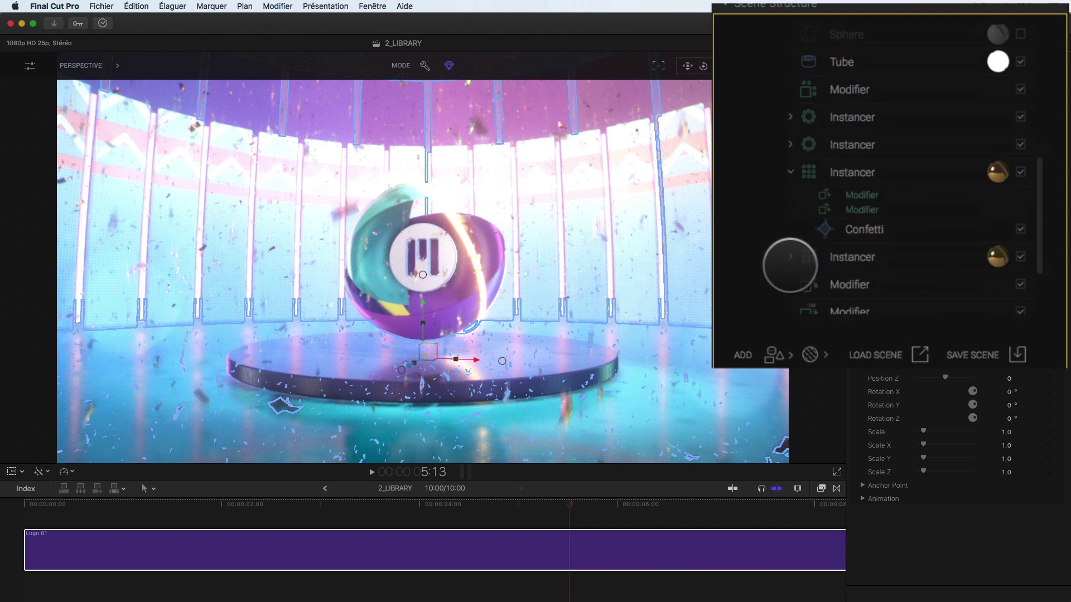
pyautogui.scroll(-2, 790, 266)
pyautogui.click(790, 202)
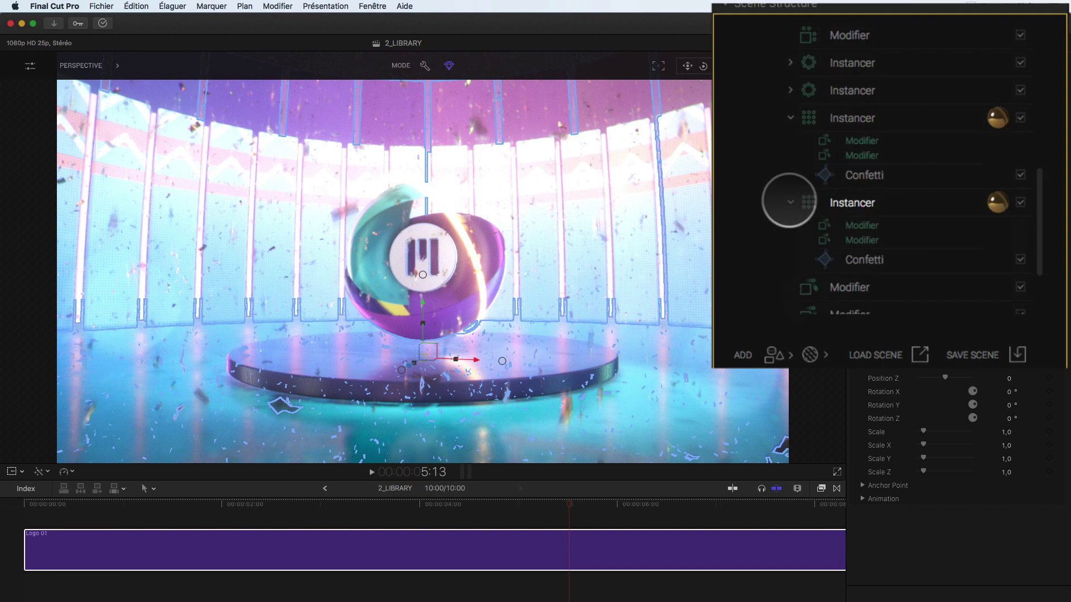
pyautogui.click(789, 202)
pyautogui.click(790, 117)
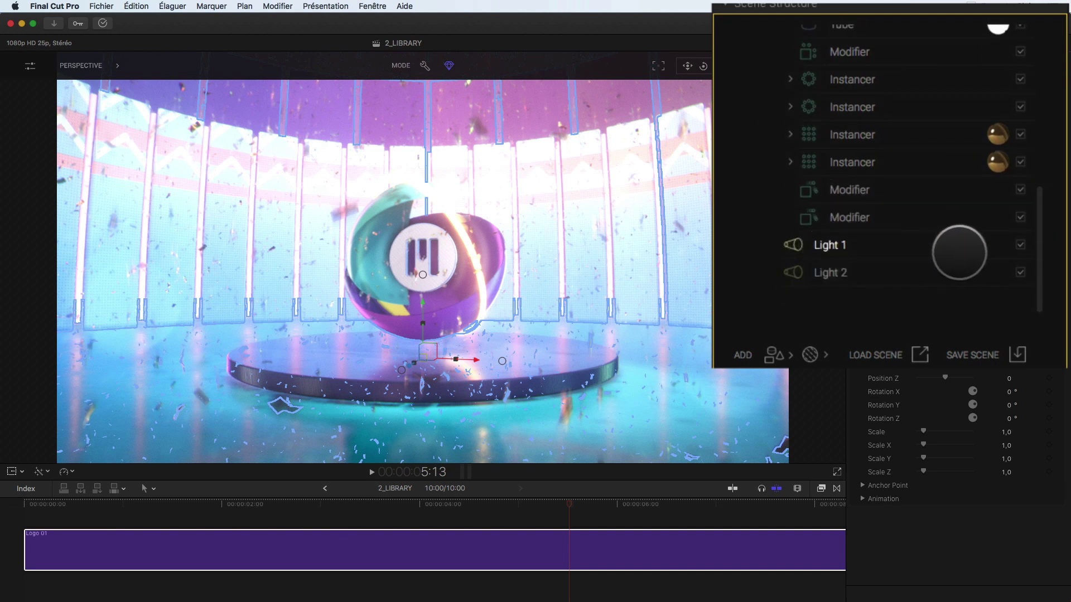
# Toggle Light 1 and Light 2 off and back on, and collapse the Custom Logo group
pyautogui.click(1020, 245)
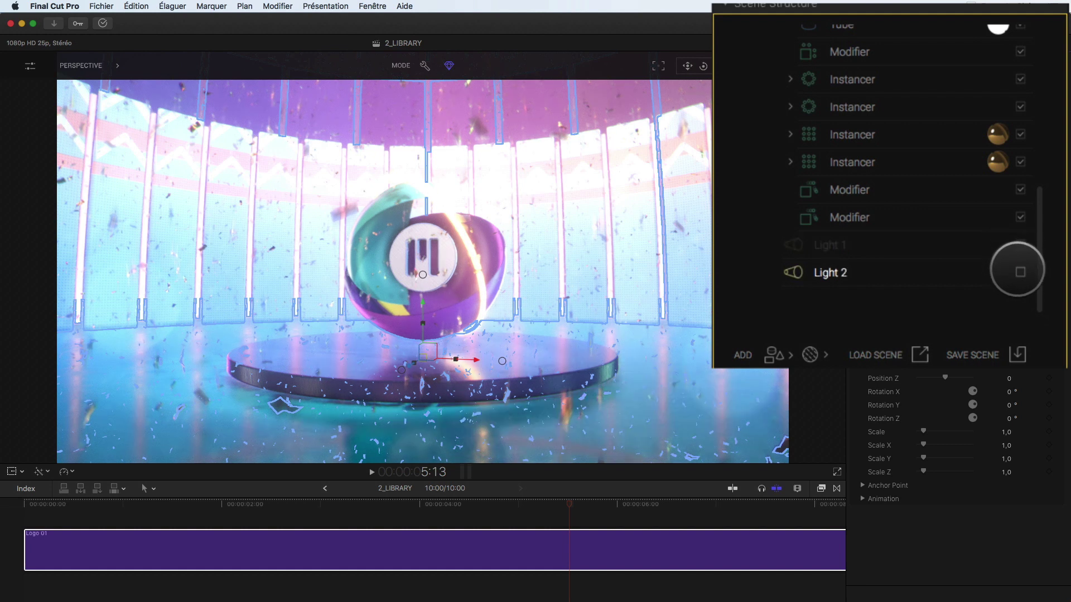
pyautogui.click(1021, 245)
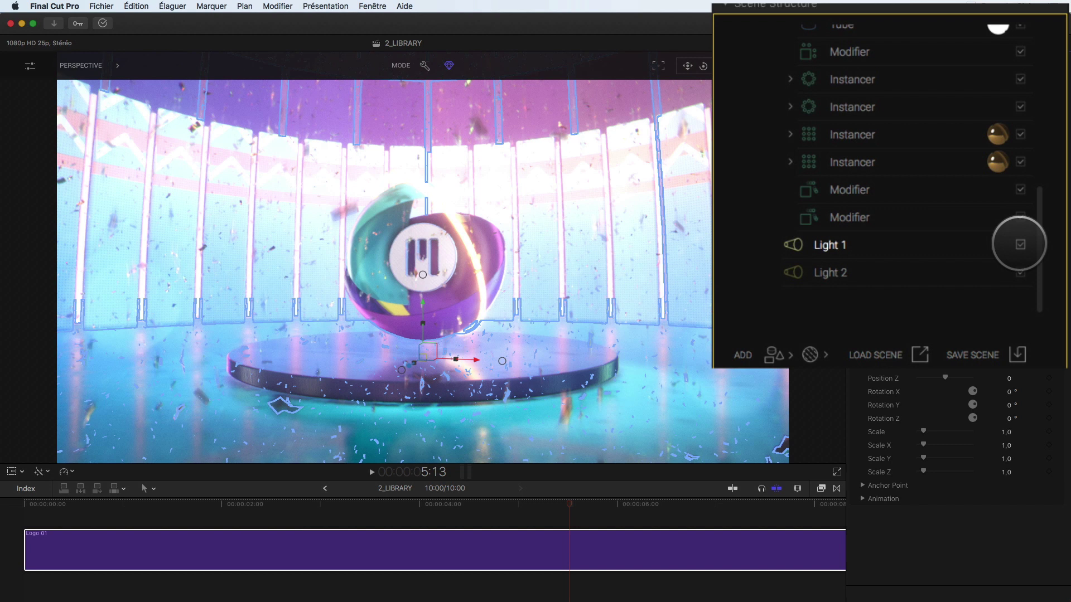
pyautogui.scroll(10, 1020, 244)
pyautogui.click(775, 194)
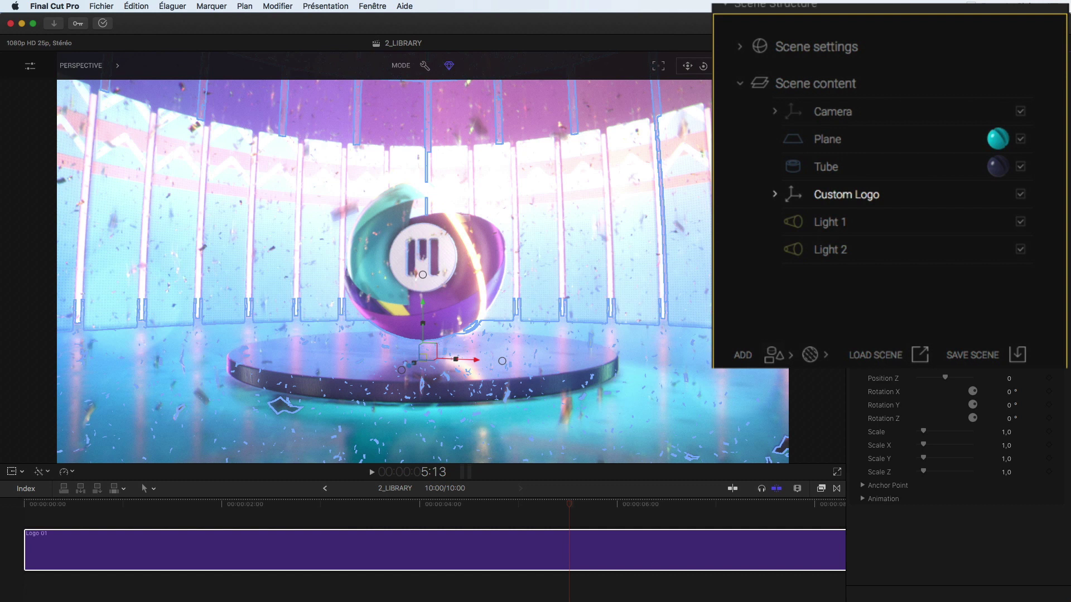
# Look through the object types that can be added: Model, 3D Text/SVG, Instancer, Light, Null and Camera
pyautogui.click(775, 354)
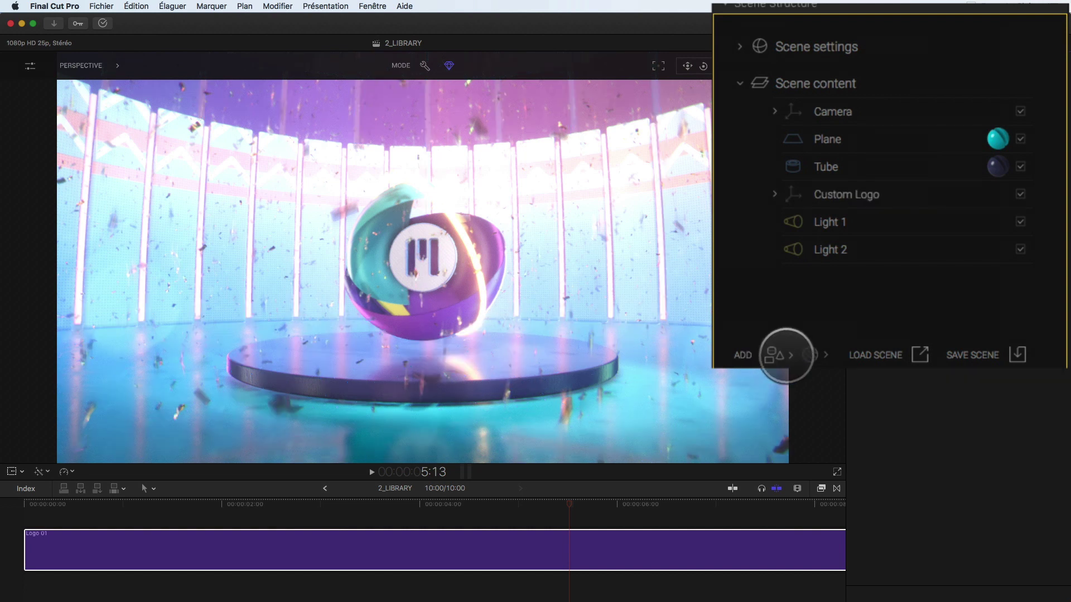
pyautogui.moveTo(901, 289)
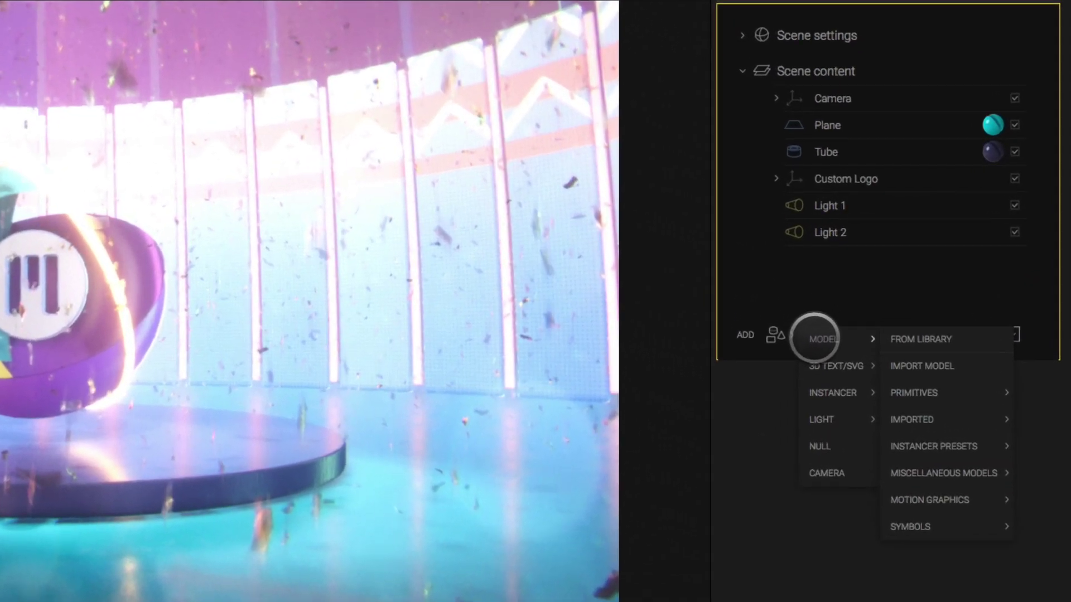
pyautogui.moveTo(817, 366)
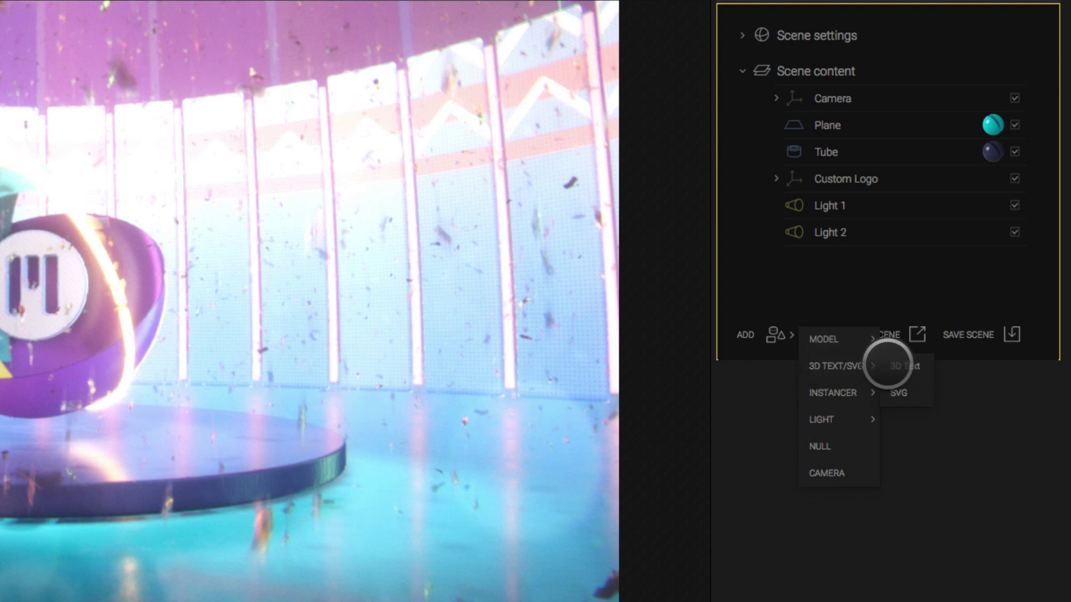
pyautogui.moveTo(845, 393)
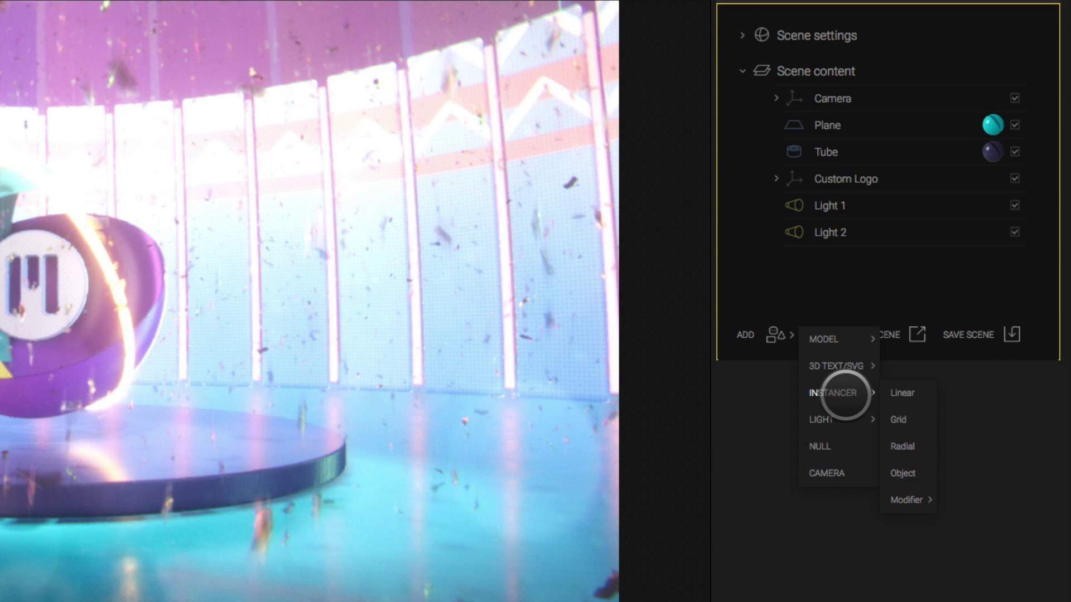
pyautogui.moveTo(843, 420)
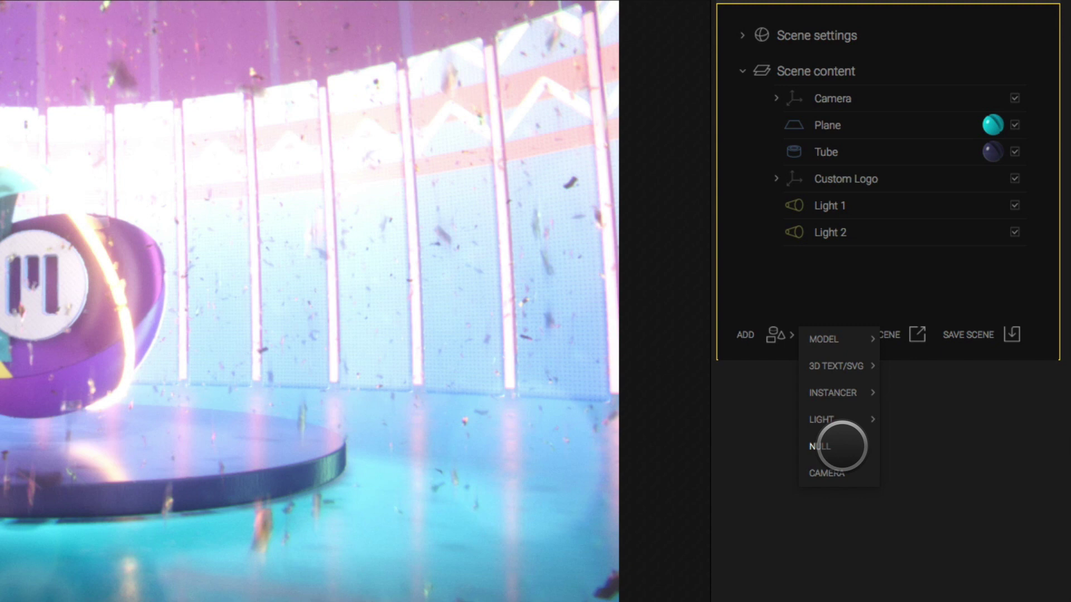
pyautogui.click(836, 472)
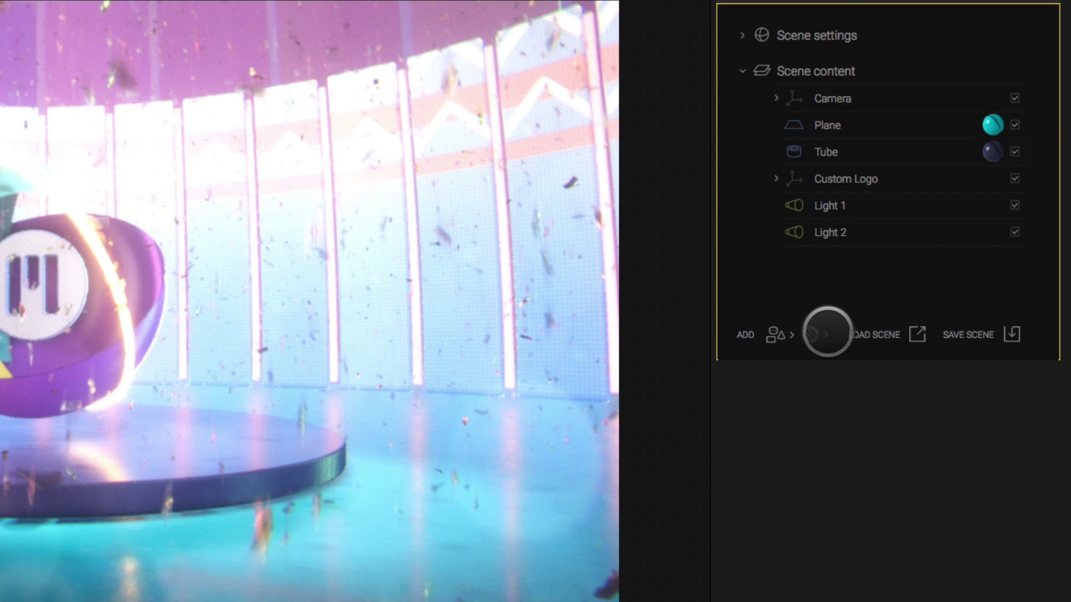
# With the Plane selected, look through the material categories that can be added, and dismiss them without choosing one
pyautogui.click(816, 335)
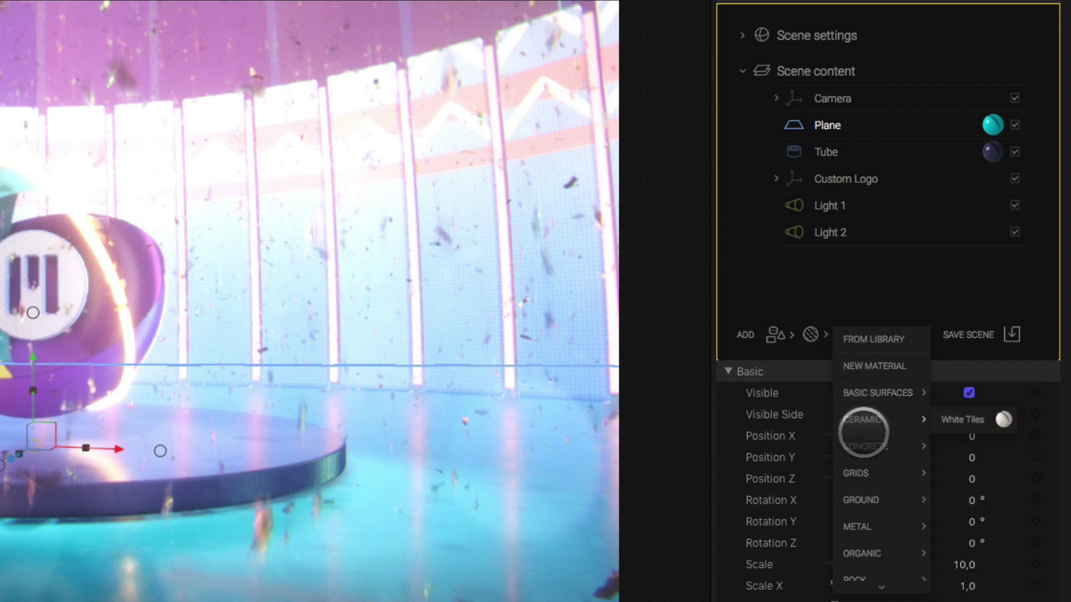
pyautogui.moveTo(873, 500)
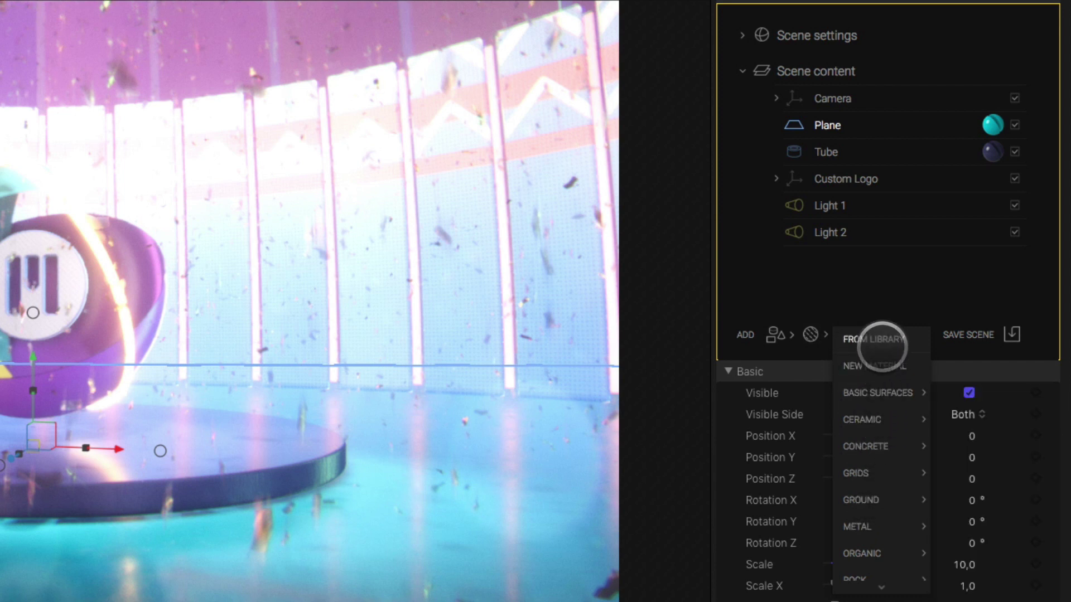
pyautogui.click(853, 311)
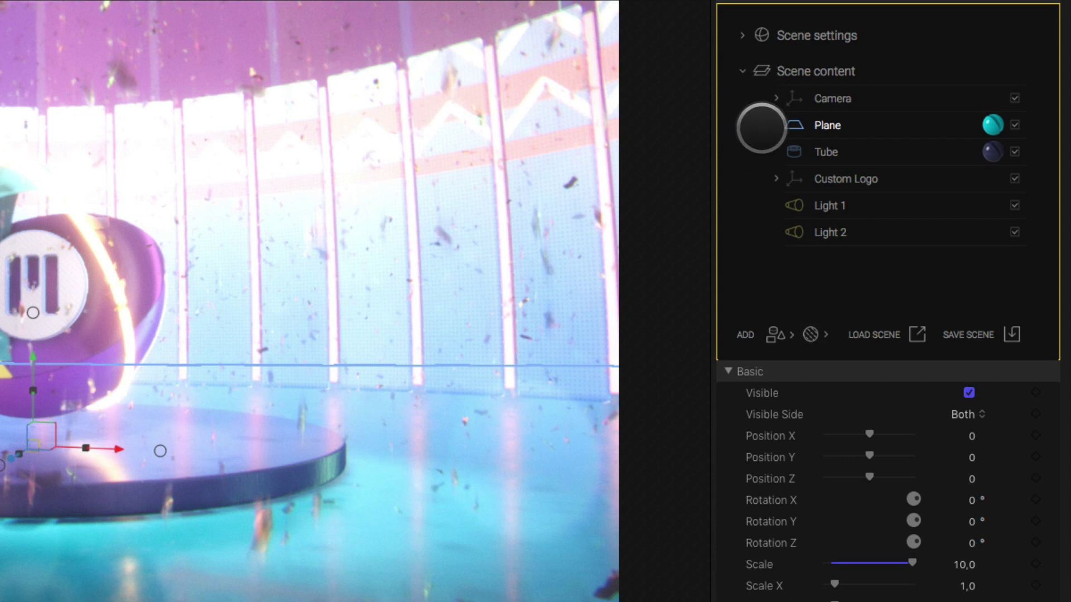
# Expand the Custom Logo group, select Replace This Logo, and choose Logo_yak_SVG.svg as its replacement SVG file
pyautogui.click(776, 178)
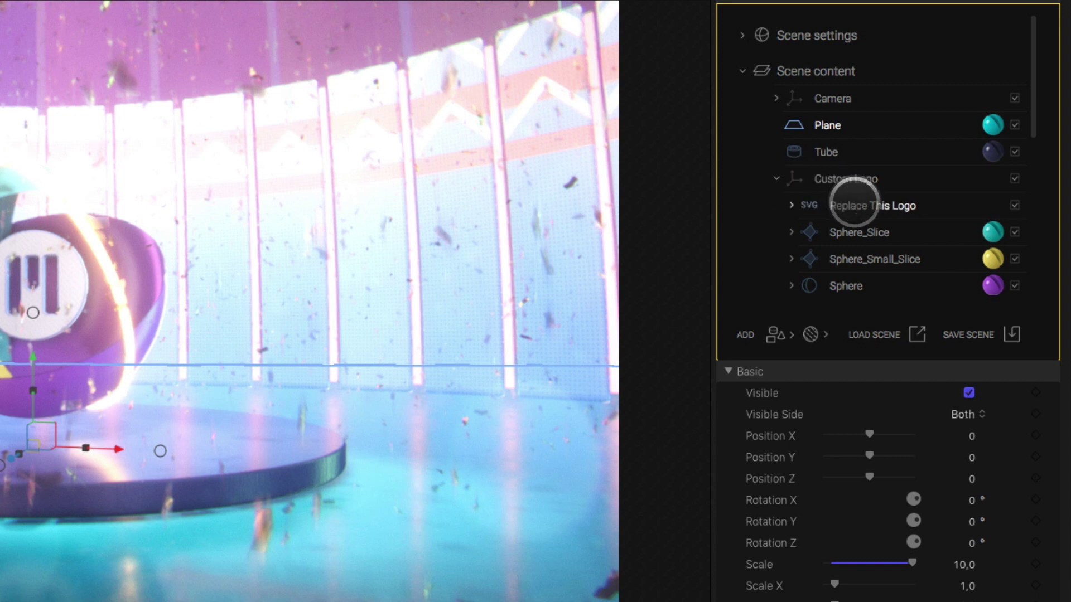
pyautogui.click(854, 205)
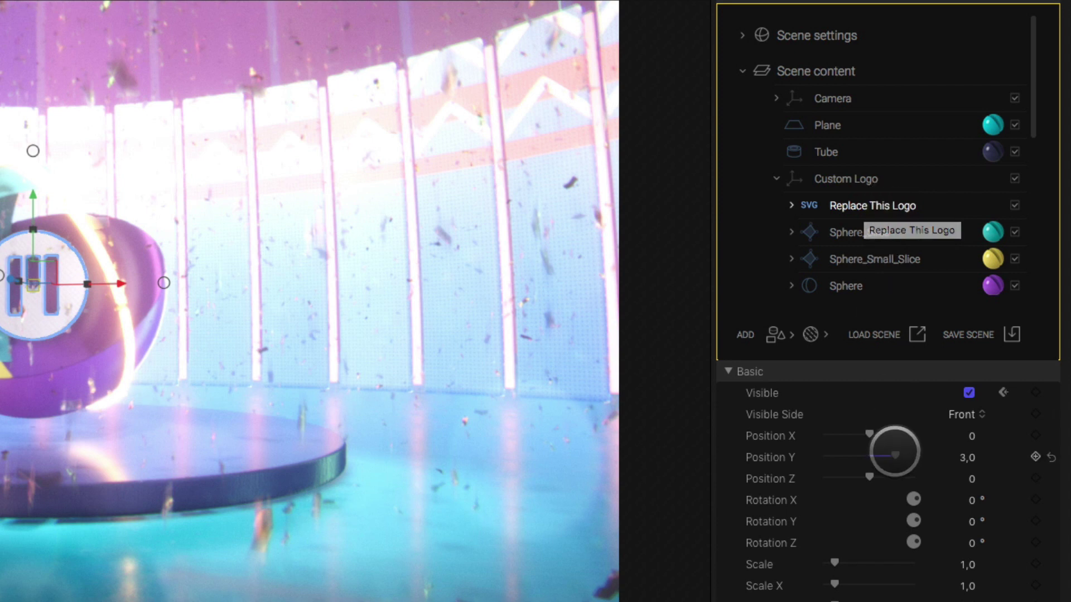
pyautogui.scroll(-4, 891, 447)
pyautogui.scroll(-1, 894, 451)
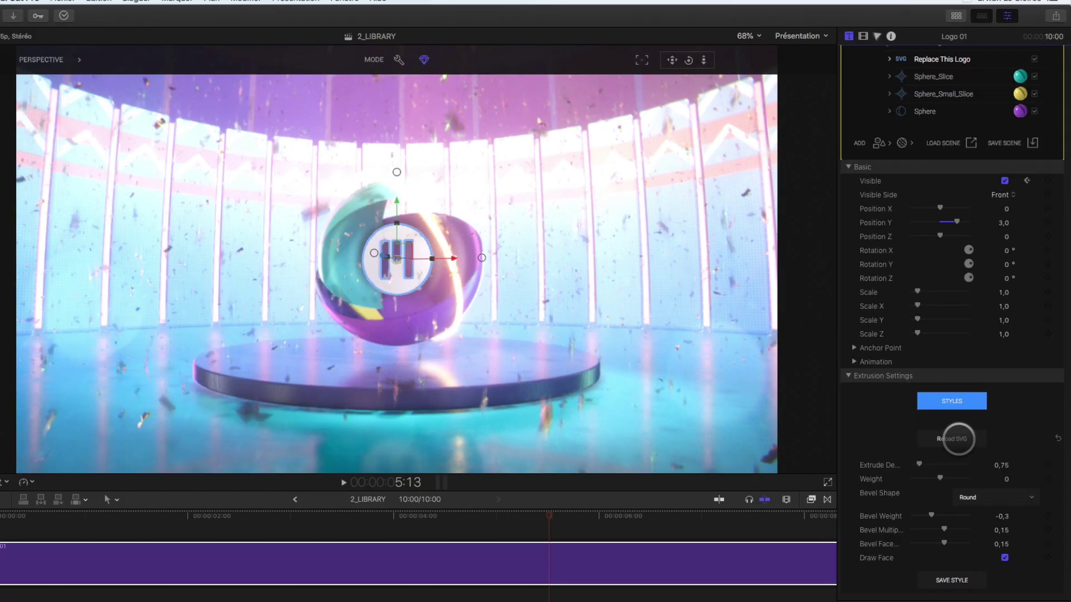
pyautogui.click(897, 562)
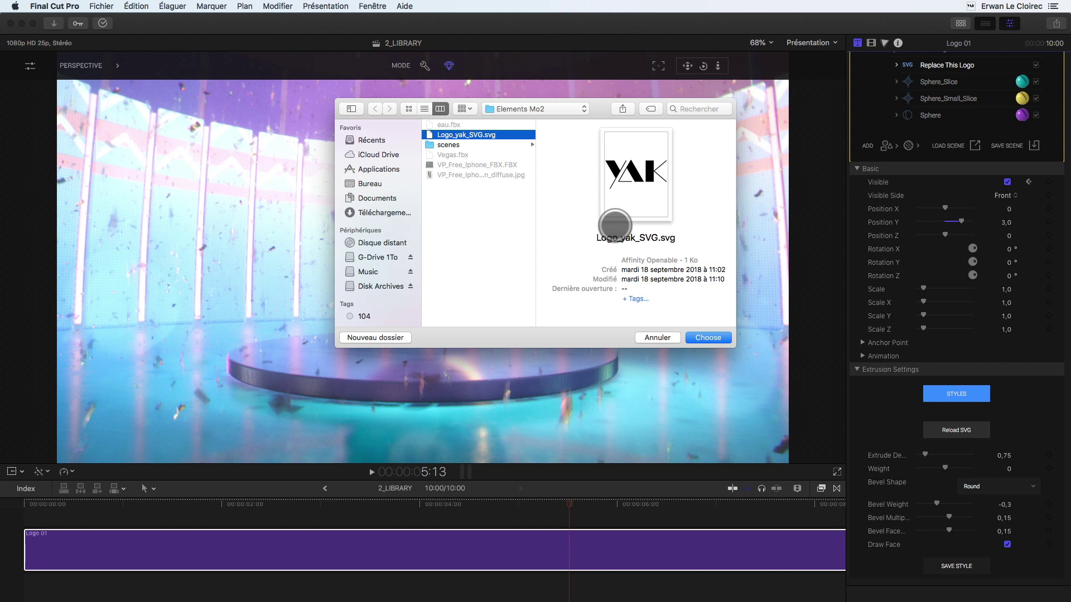
pyautogui.click(709, 337)
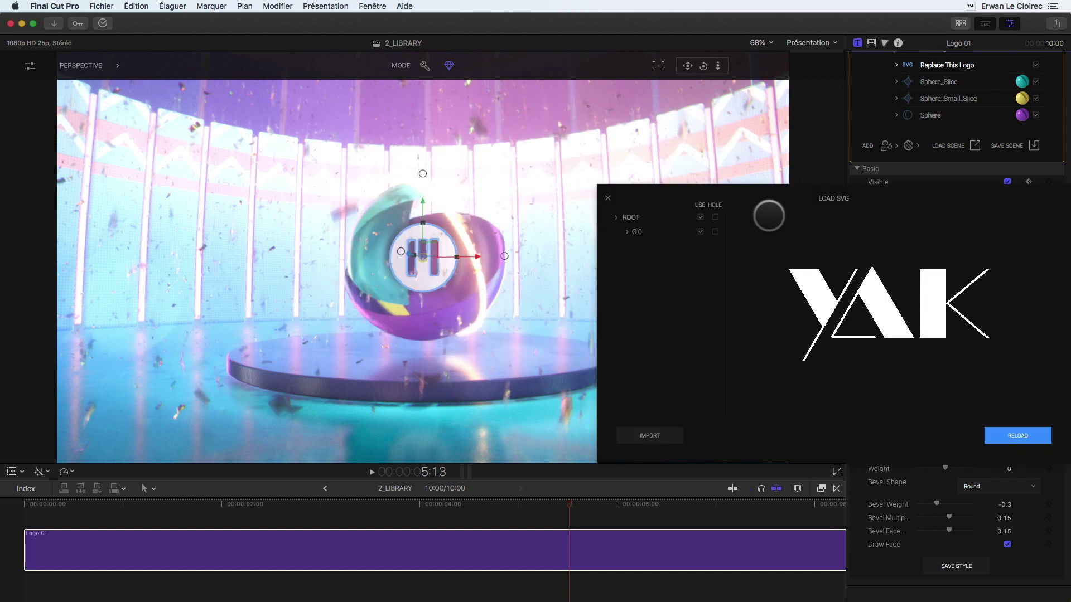
# Expand G 0 to show the SVG's paths, leave Path 2 unmarked as a hole, and reload the logo
pyautogui.moveTo(490, 146); pyautogui.dragTo(453, 131)
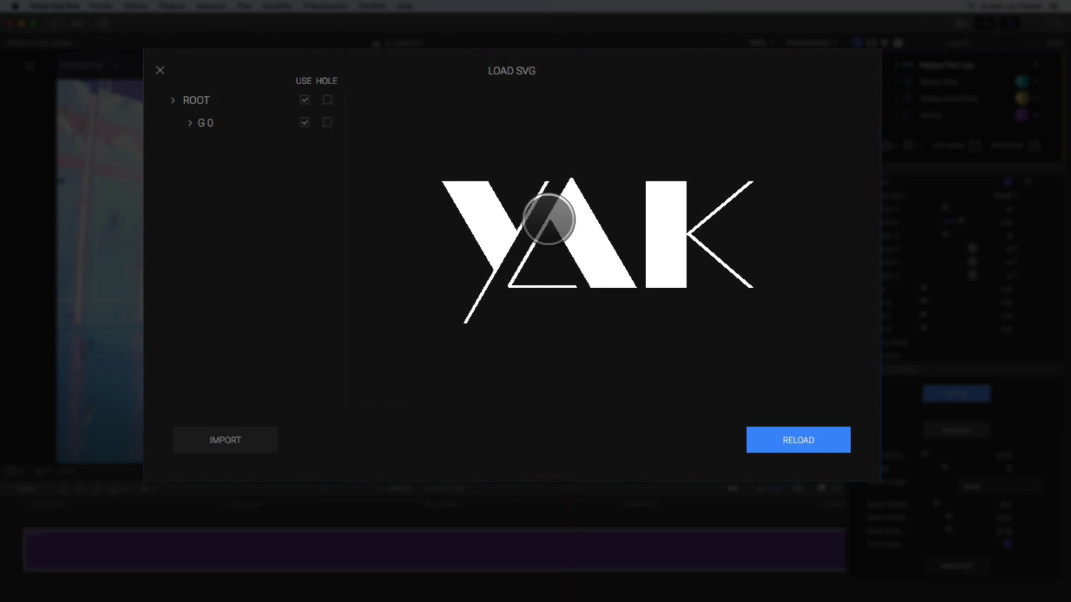
pyautogui.click(190, 123)
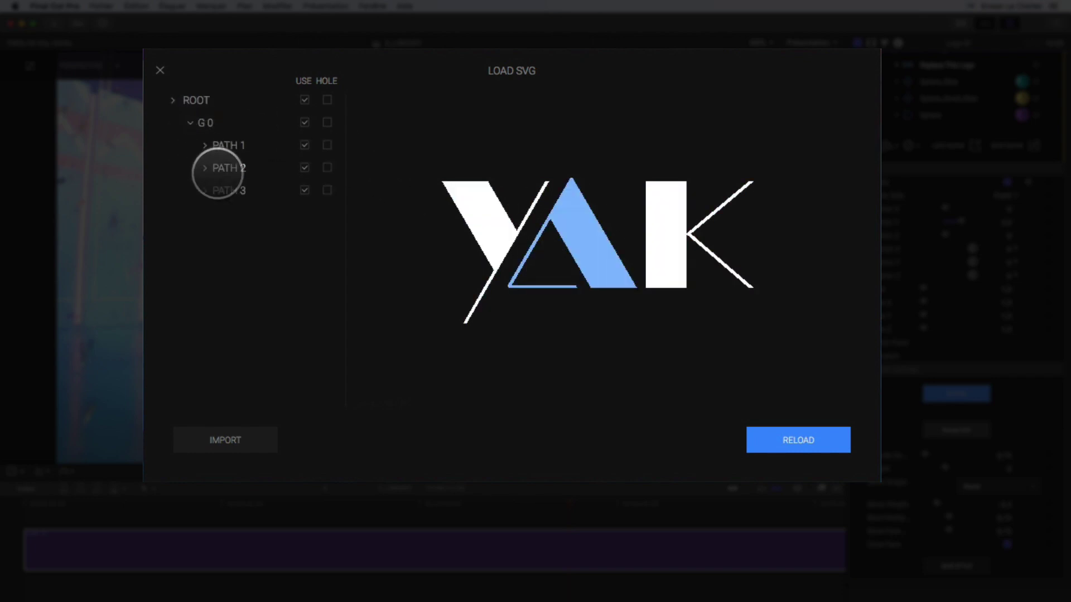
pyautogui.moveTo(455, 59); pyautogui.dragTo(448, 57)
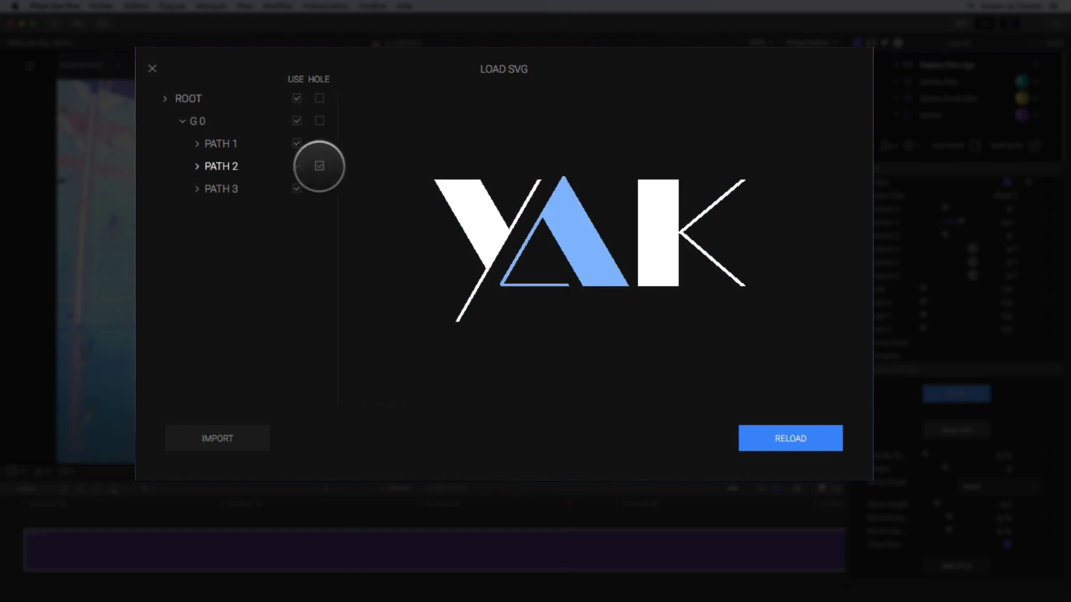
pyautogui.click(319, 166)
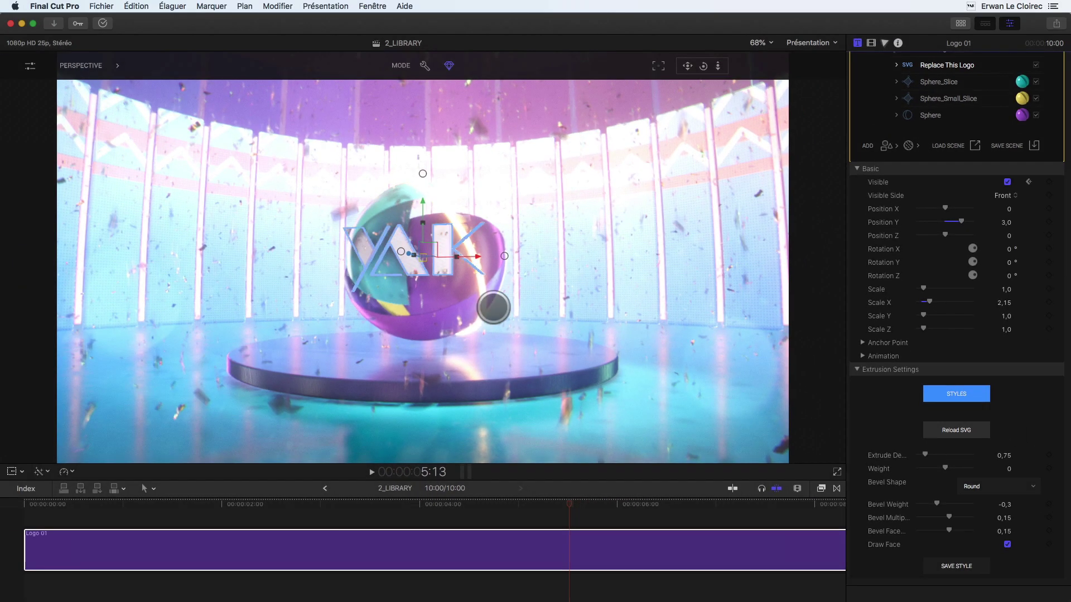
# Switch the viewer from Perspective to Active Camera, fit the whole clip in the timeline, and move the playhead to 8:18
pyautogui.moveTo(586, 507); pyautogui.dragTo(761, 521)
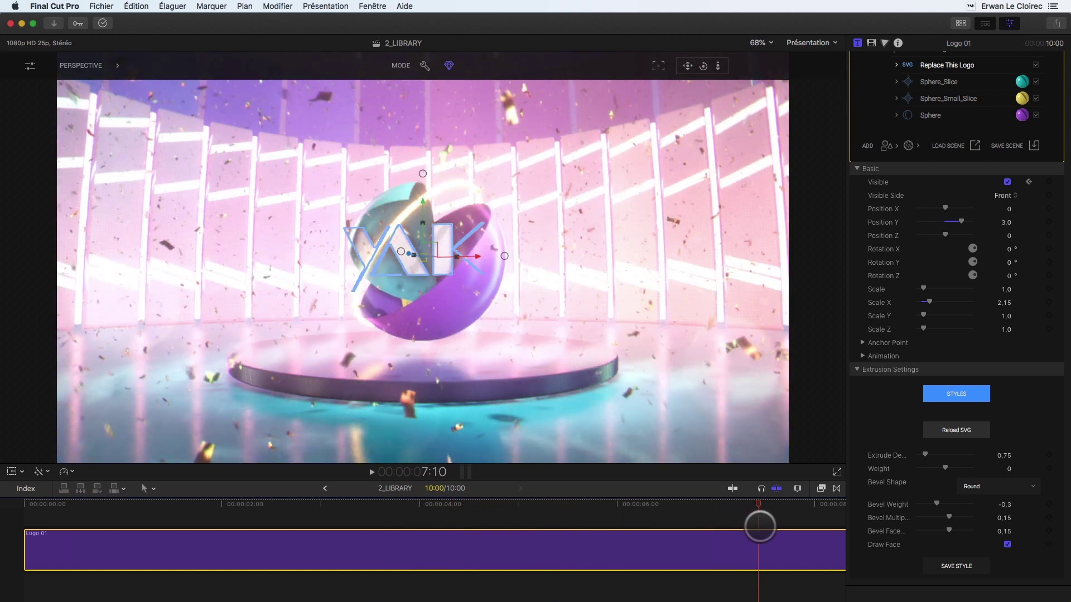
pyautogui.click(86, 65)
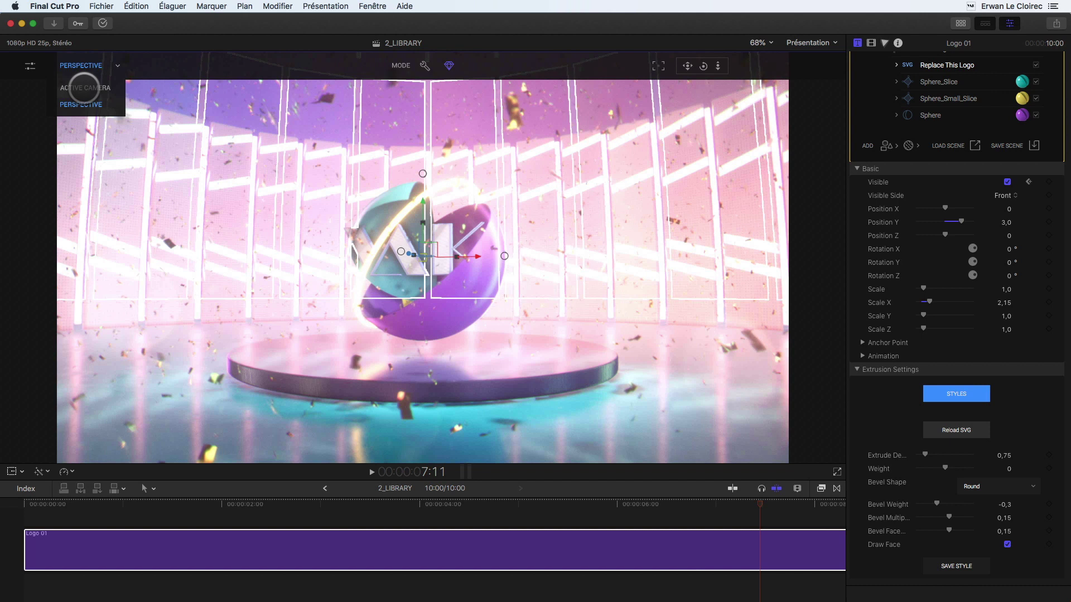
pyautogui.click(83, 87)
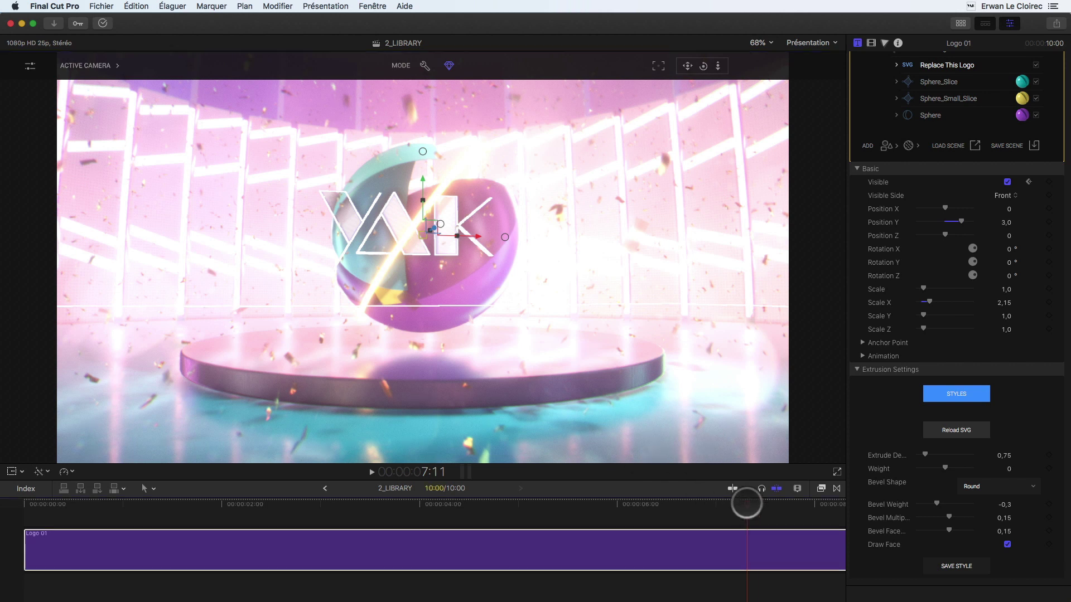
pyautogui.click(774, 505)
pyautogui.hotkey('shift', 'z')
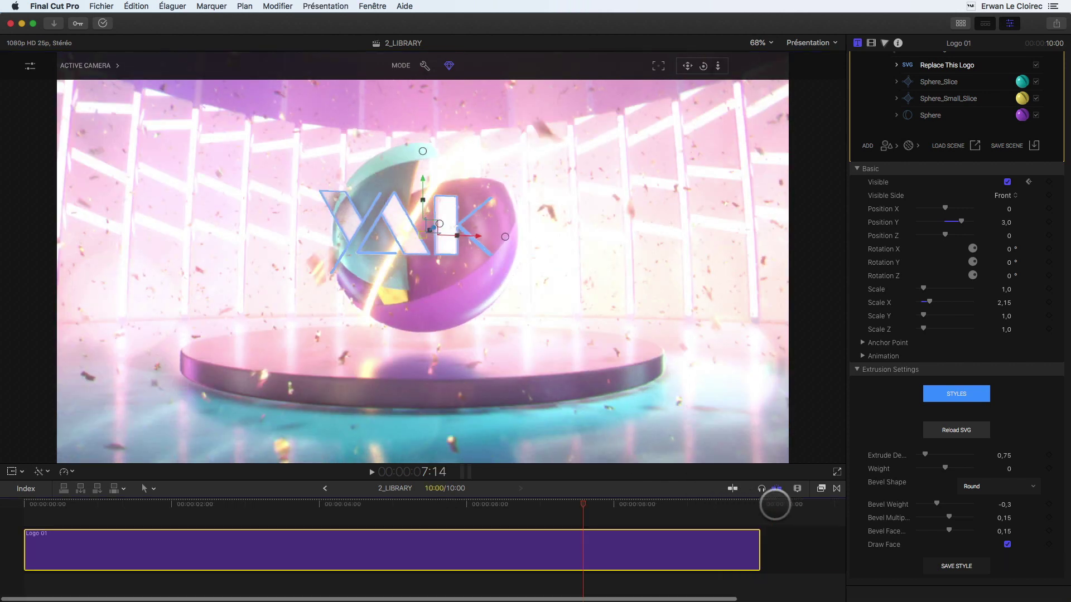
pyautogui.moveTo(630, 505); pyautogui.dragTo(667, 504)
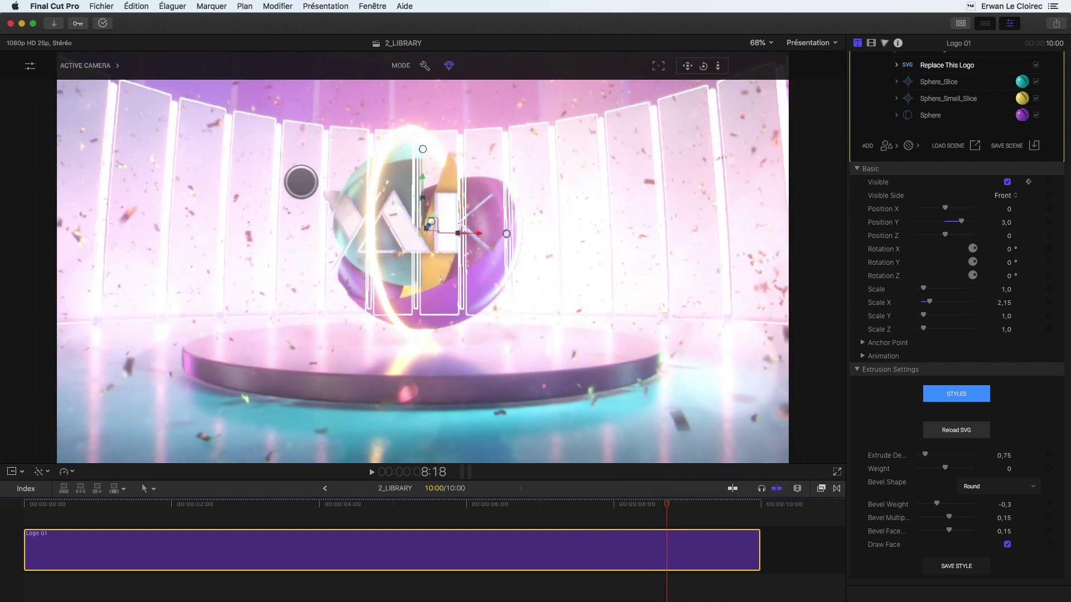
# Set the YAK logo's Scale to 0,8 and move it along the X axis to Position X 0,32
pyautogui.moveTo(351, 220); pyautogui.dragTo(442, 227)
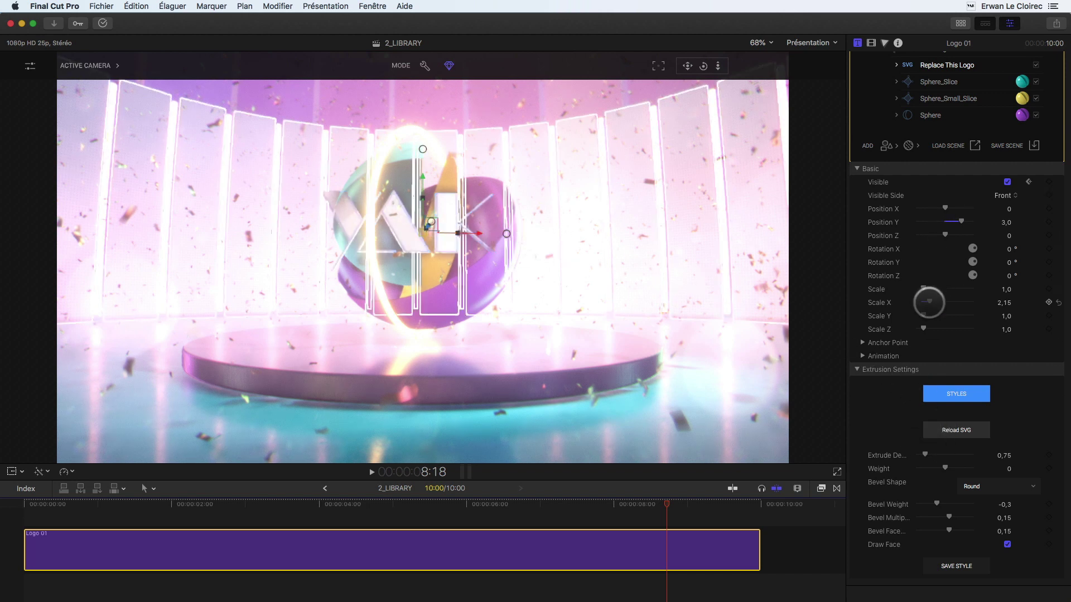
pyautogui.click(1003, 290)
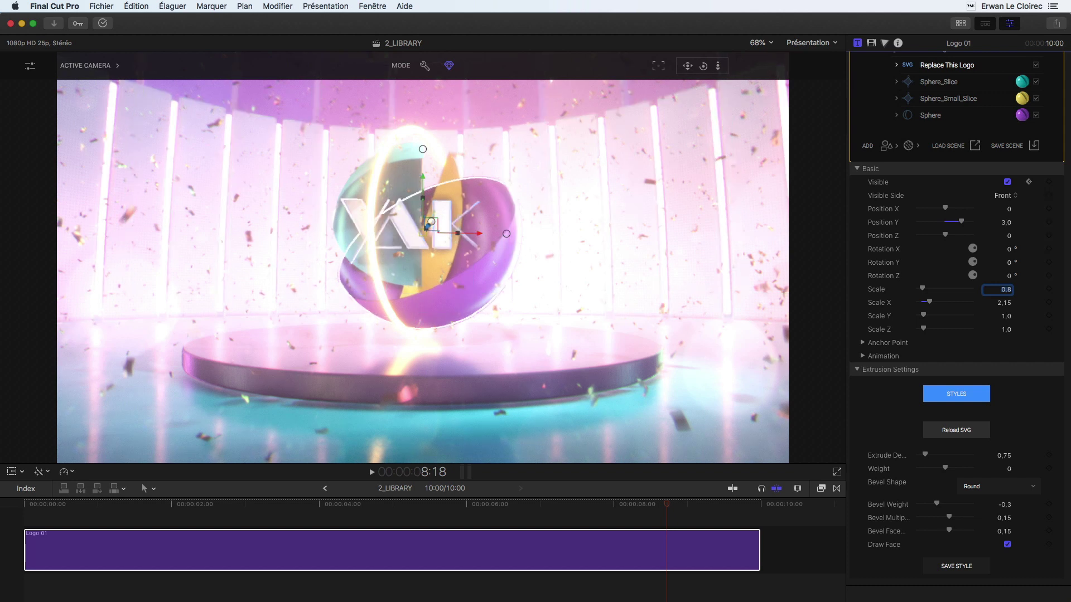
pyautogui.moveTo(478, 234); pyautogui.dragTo(489, 233)
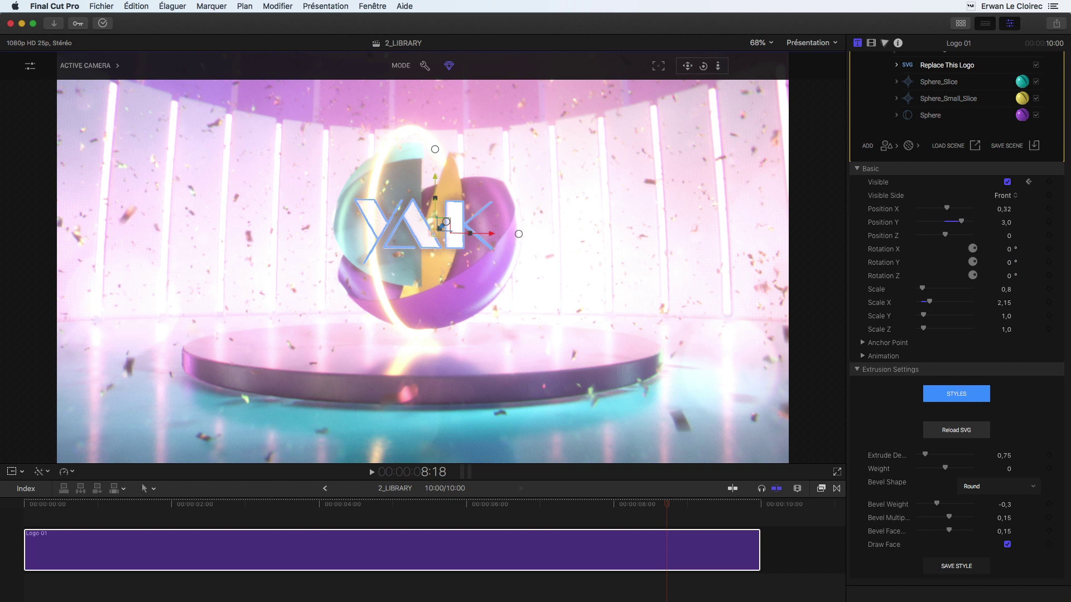
pyautogui.moveTo(518, 234)
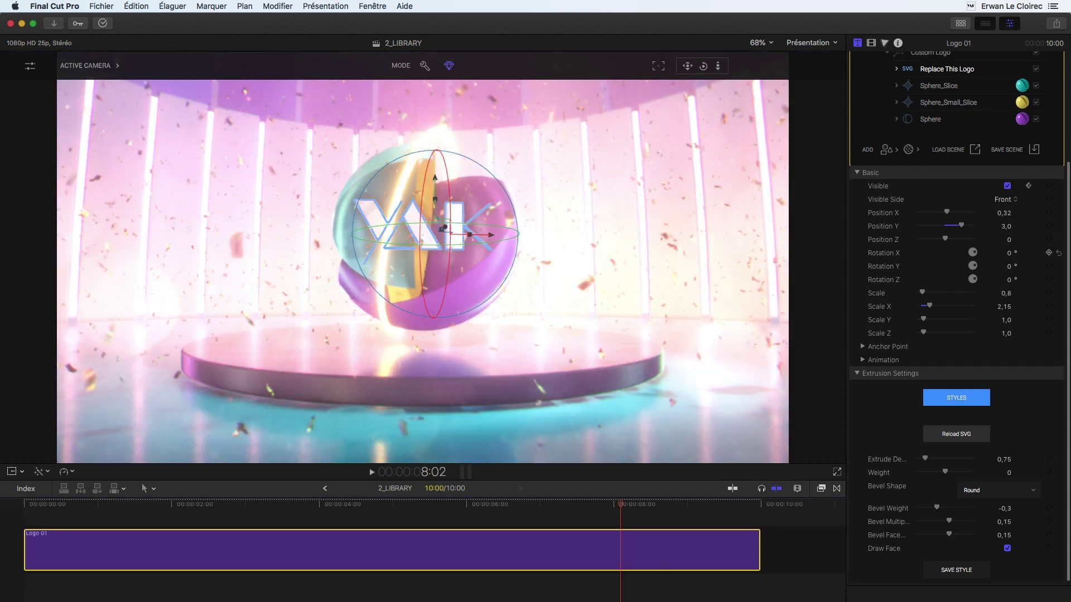
# Select the Camera group in the scene content, then scrub and play through the clip to examine its animated rotation
pyautogui.scroll(5, 956, 251)
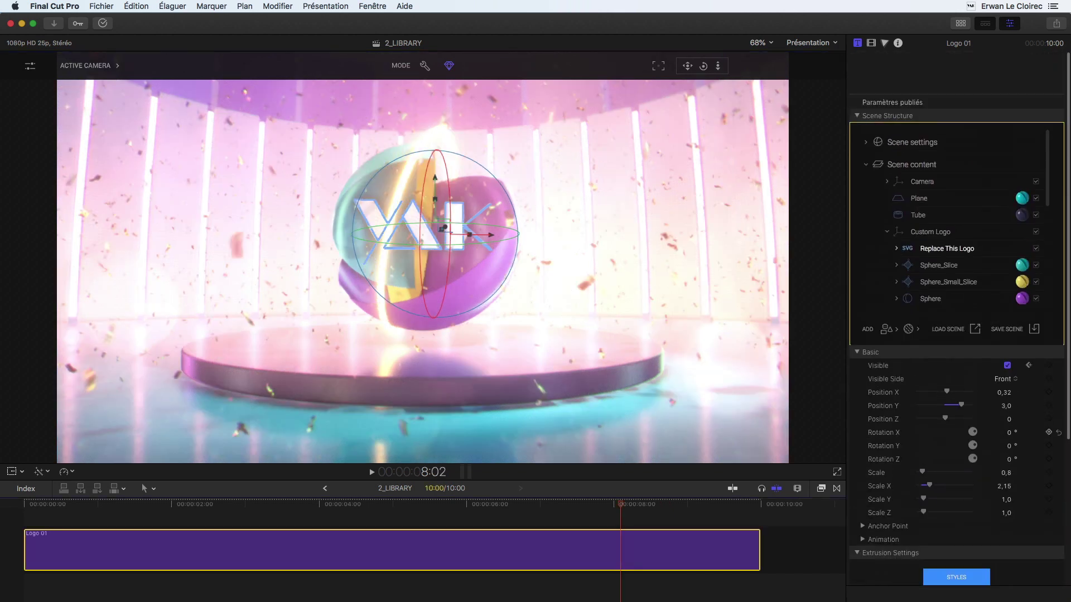
pyautogui.click(922, 141)
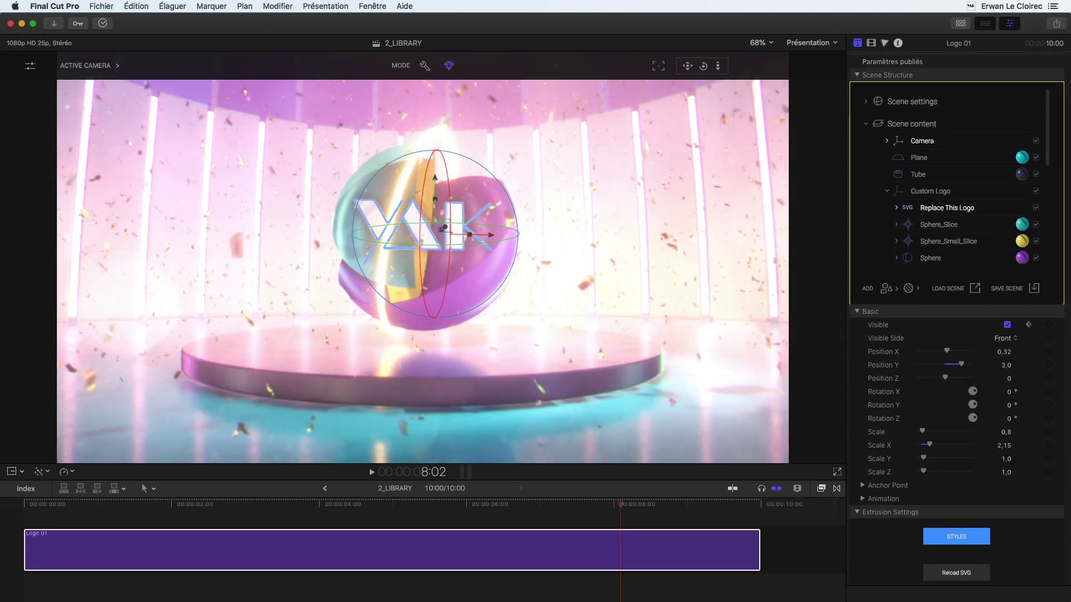
pyautogui.click(922, 141)
pyautogui.moveTo(620, 504); pyautogui.dragTo(525, 504)
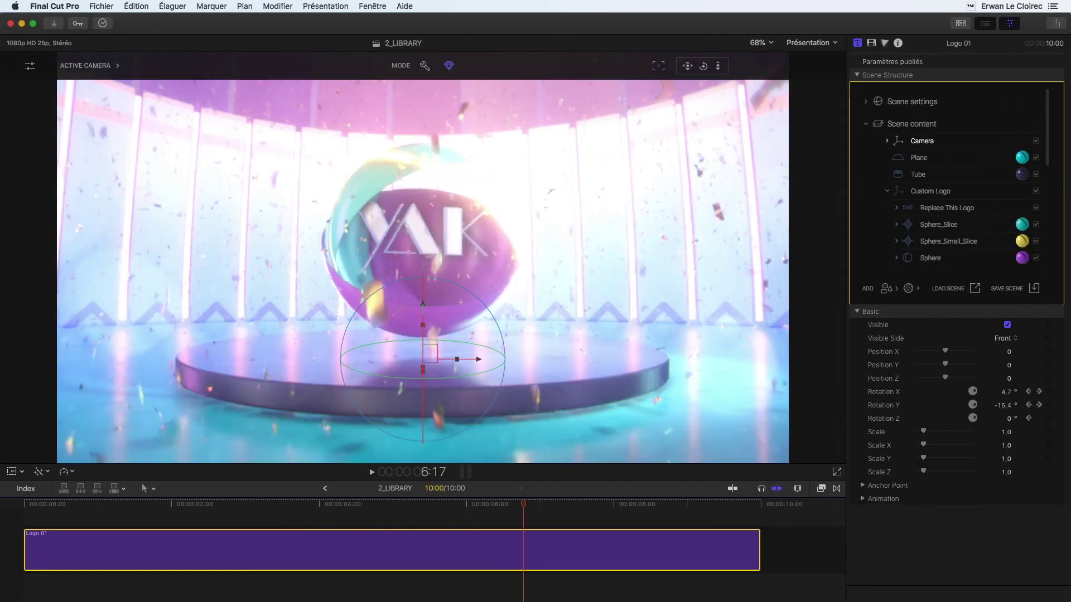
pyautogui.moveTo(523, 503); pyautogui.dragTo(289, 504)
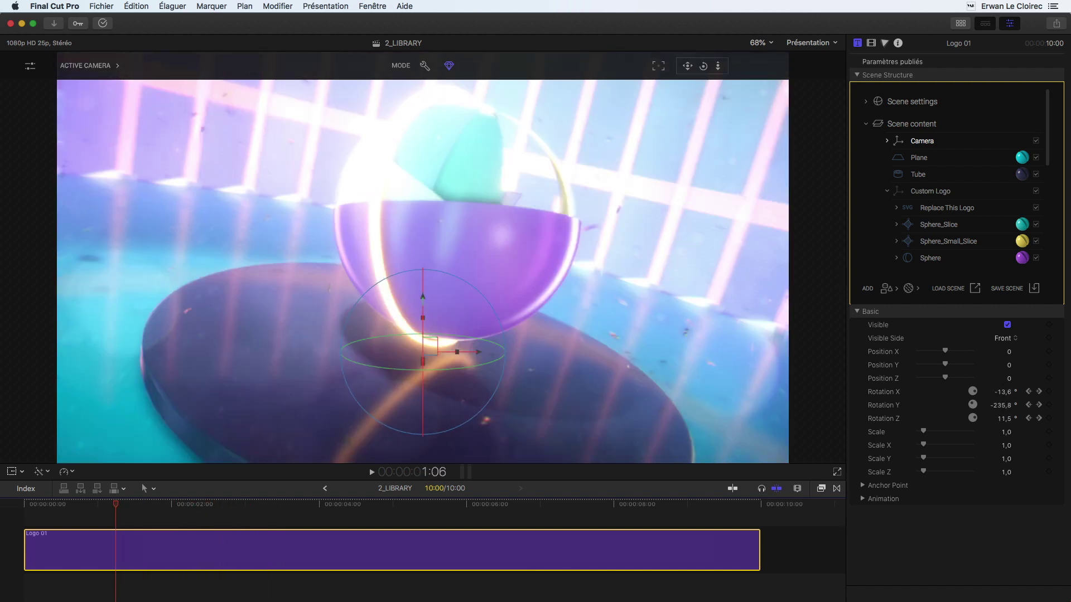
pyautogui.press('l')
pyautogui.press('l')
pyautogui.press('l')
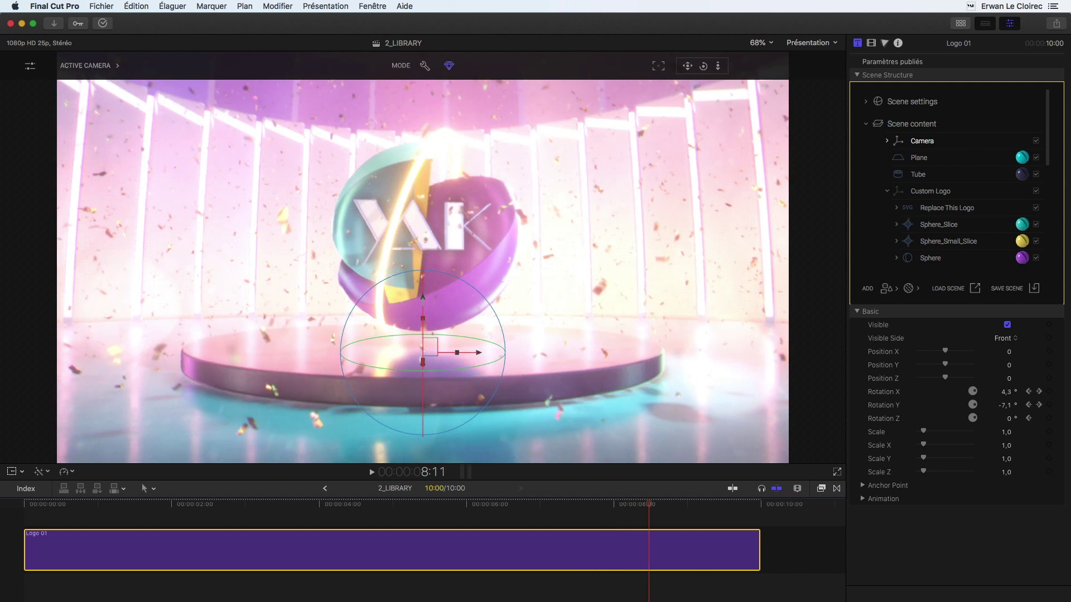
pyautogui.press('j')
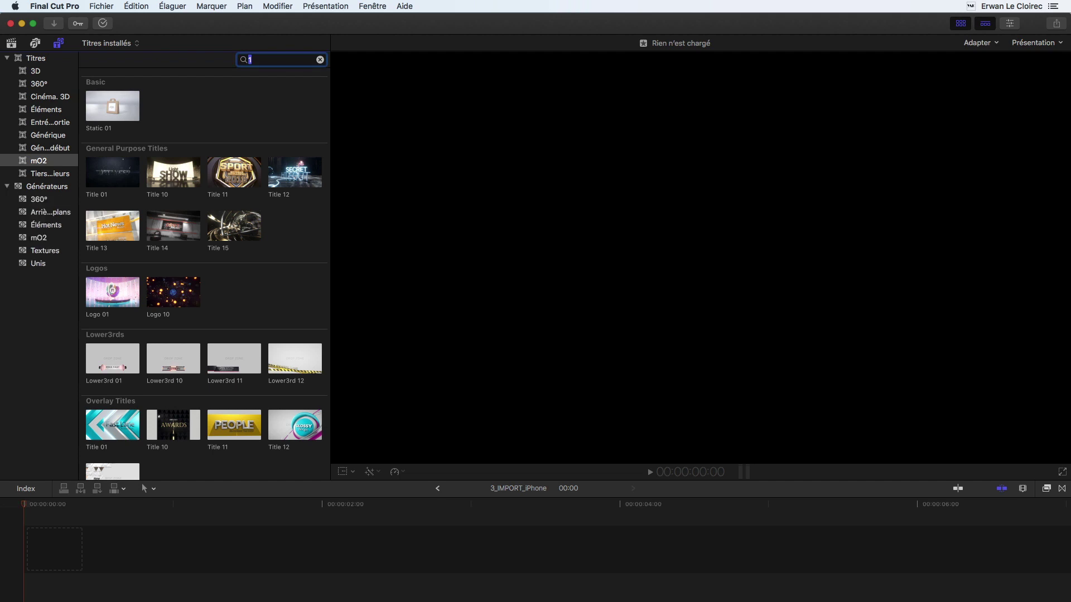
# Append the mO2 generator to the empty timeline, hide the browser, and move the playhead to 2:23
pyautogui.click(39, 237)
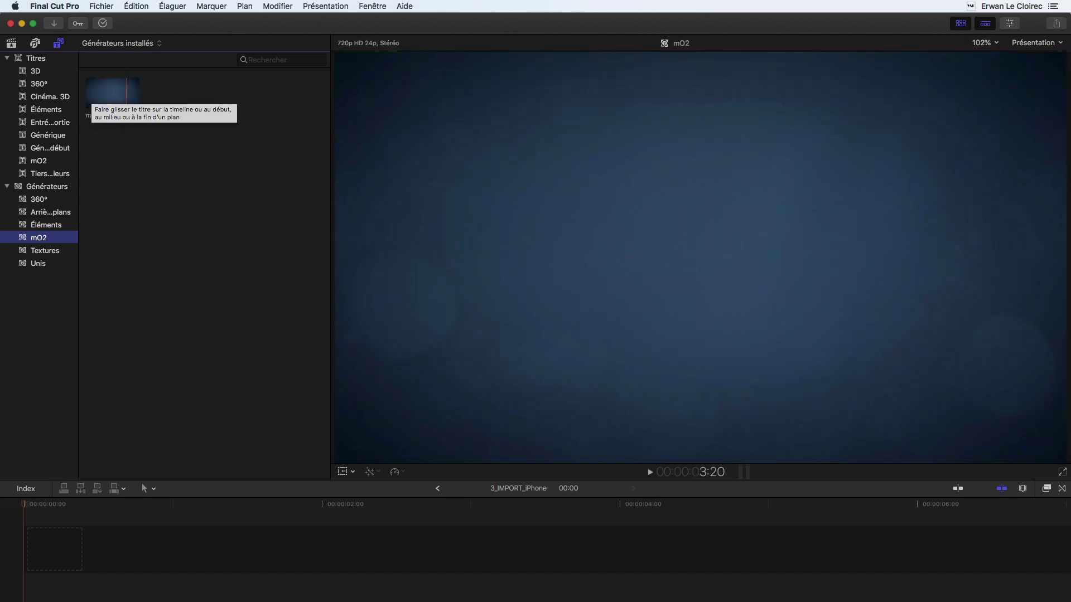
pyautogui.click(109, 93)
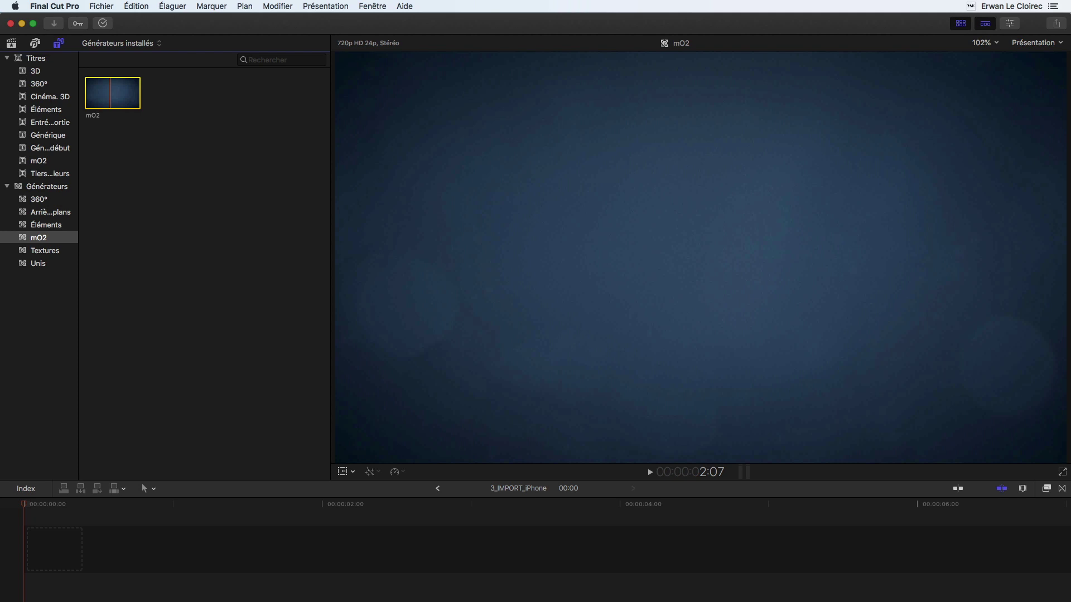
pyautogui.press('e')
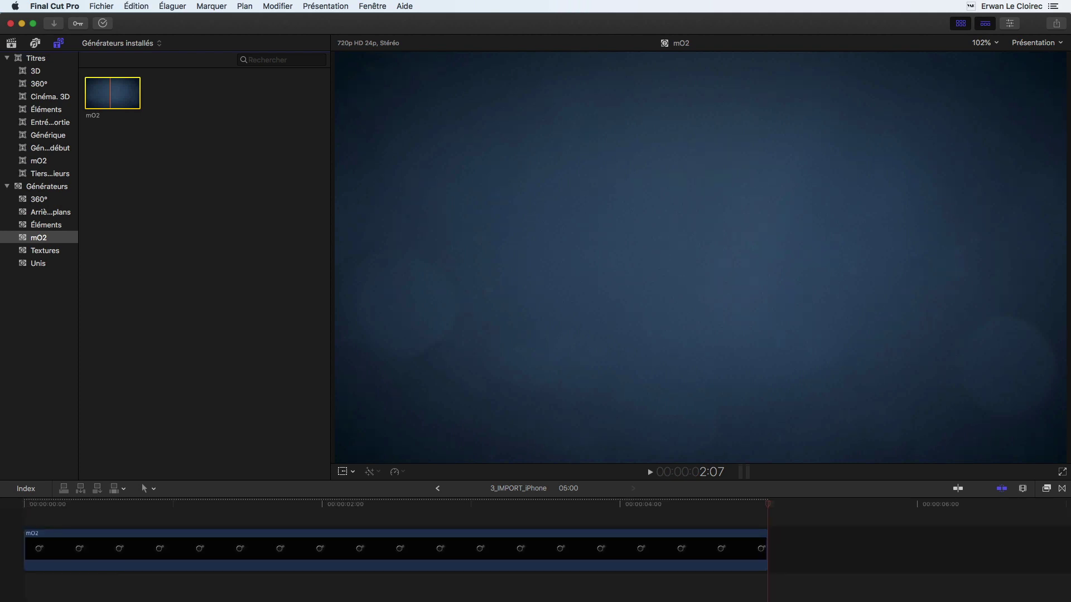
pyautogui.press('ctrl+super+1')
pyautogui.moveTo(452, 503); pyautogui.dragTo(337, 504)
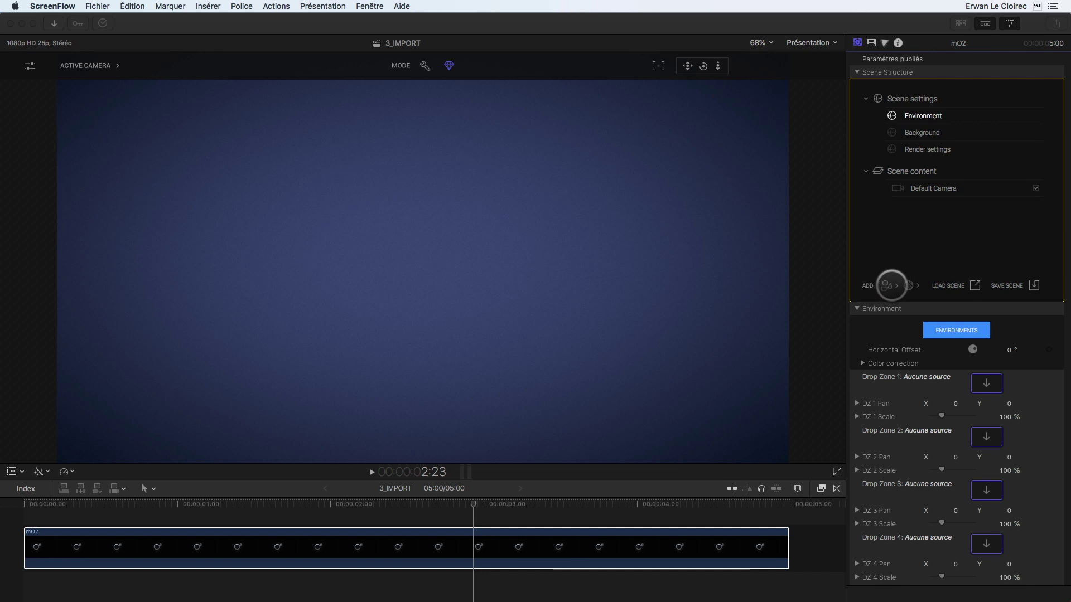
# Open the 3D model library from the scene's add options and browse the available models
pyautogui.click(888, 285)
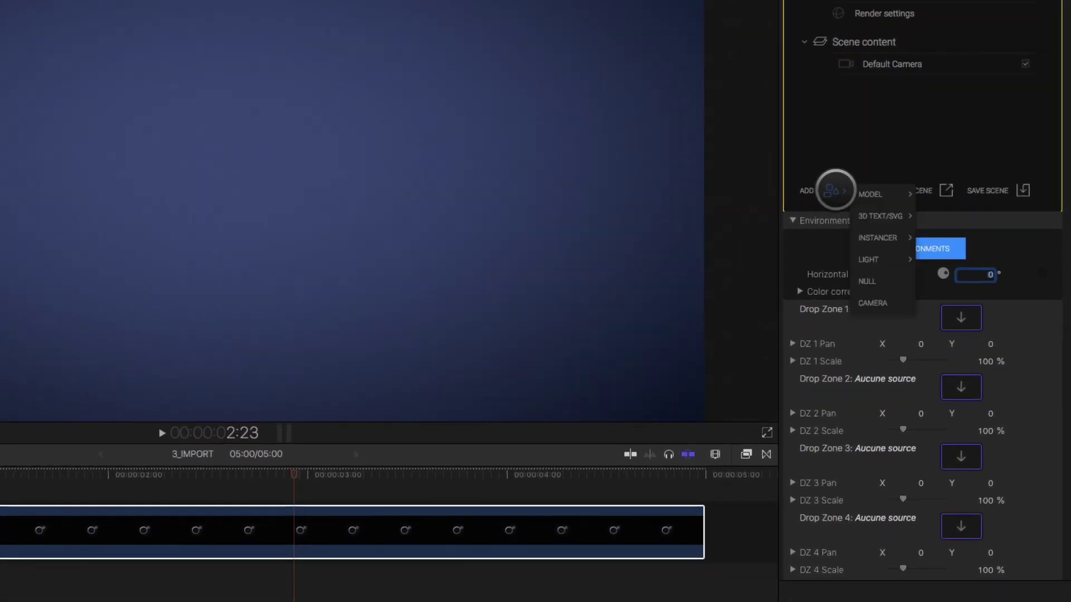
pyautogui.moveTo(868, 193)
pyautogui.click(949, 192)
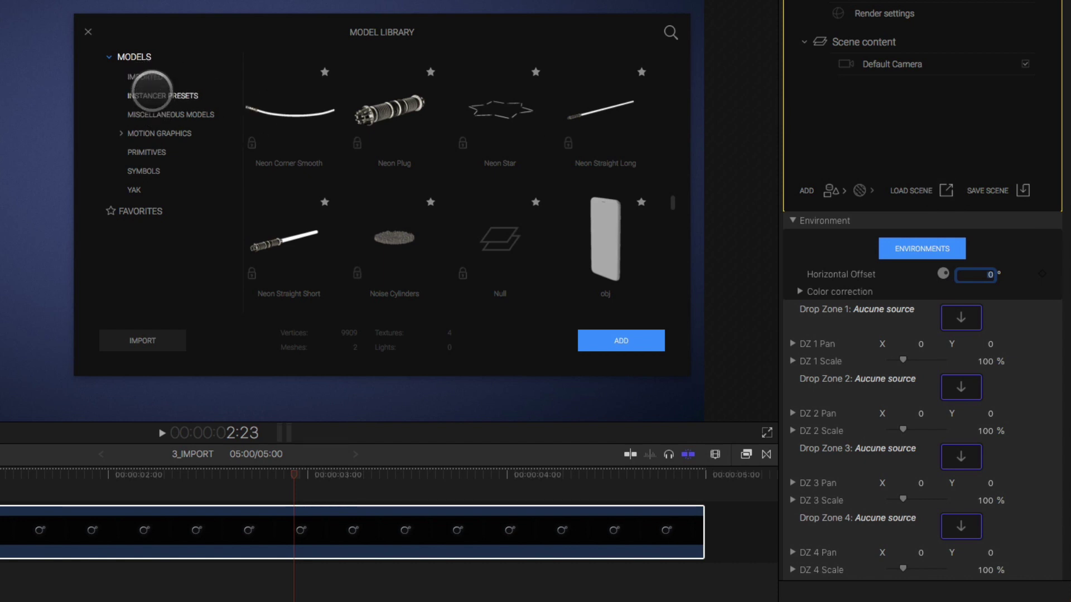
pyautogui.scroll(10, 399, 125)
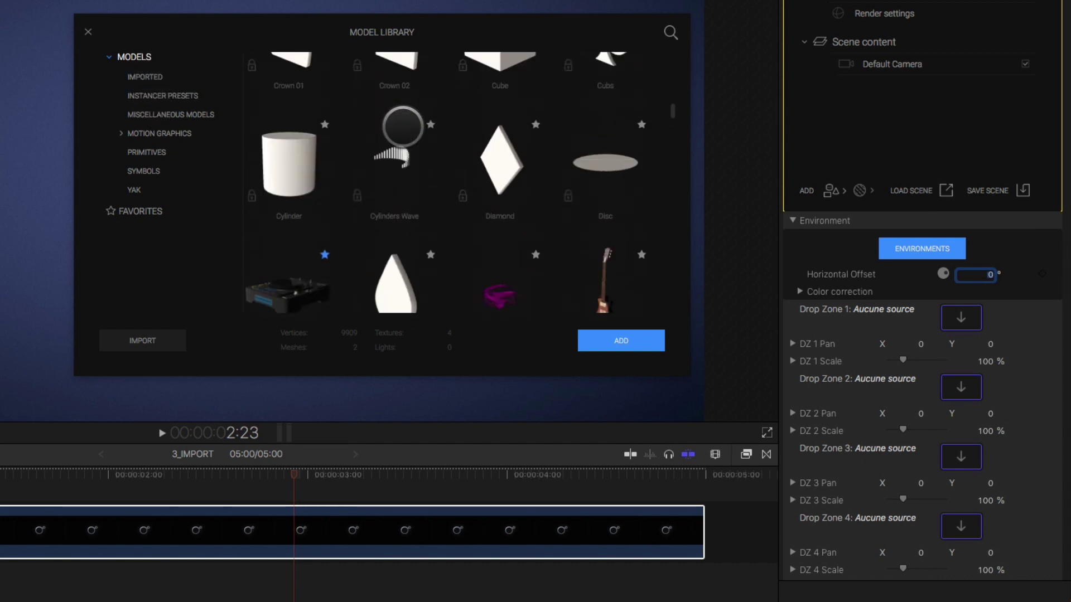
pyautogui.scroll(-10, 402, 126)
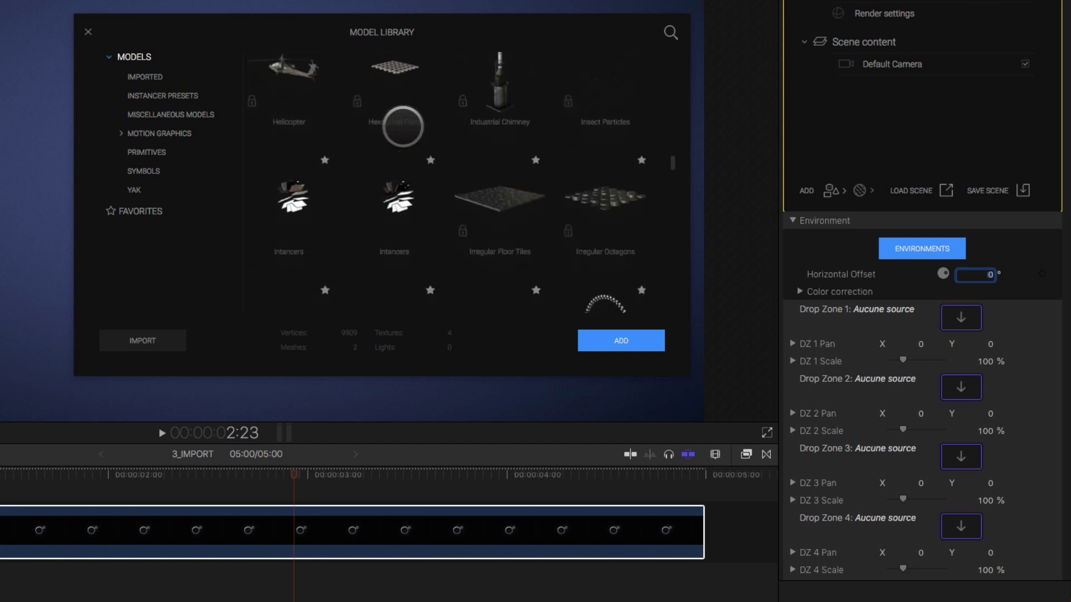
# Compare the vertex, mesh and texture details of the Industrial Chimney, Jet Plane and Metal Badge models
pyautogui.click(498, 90)
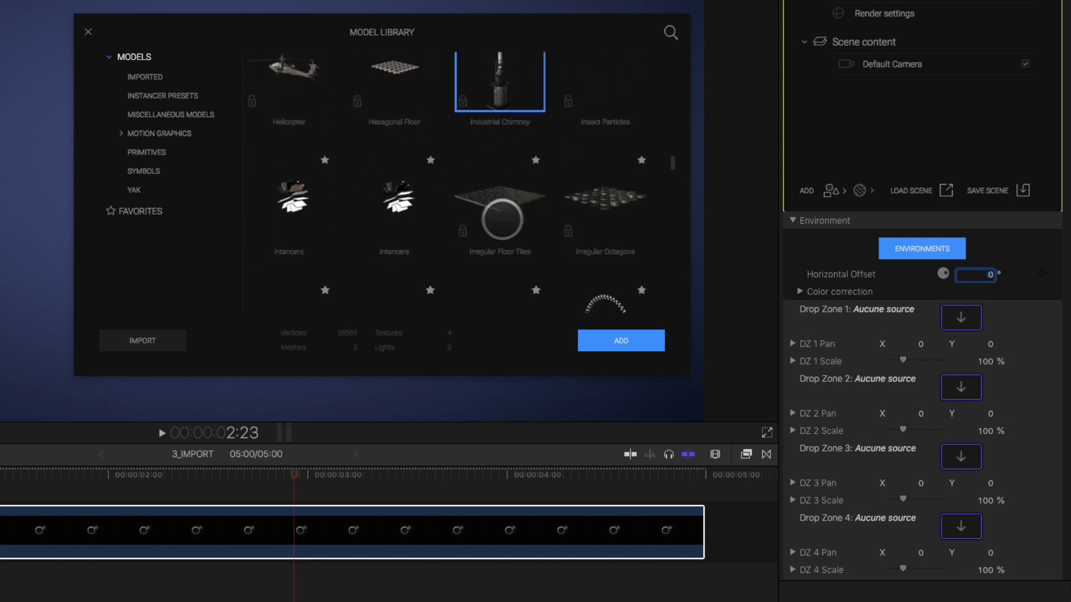
pyautogui.scroll(-3, 490, 234)
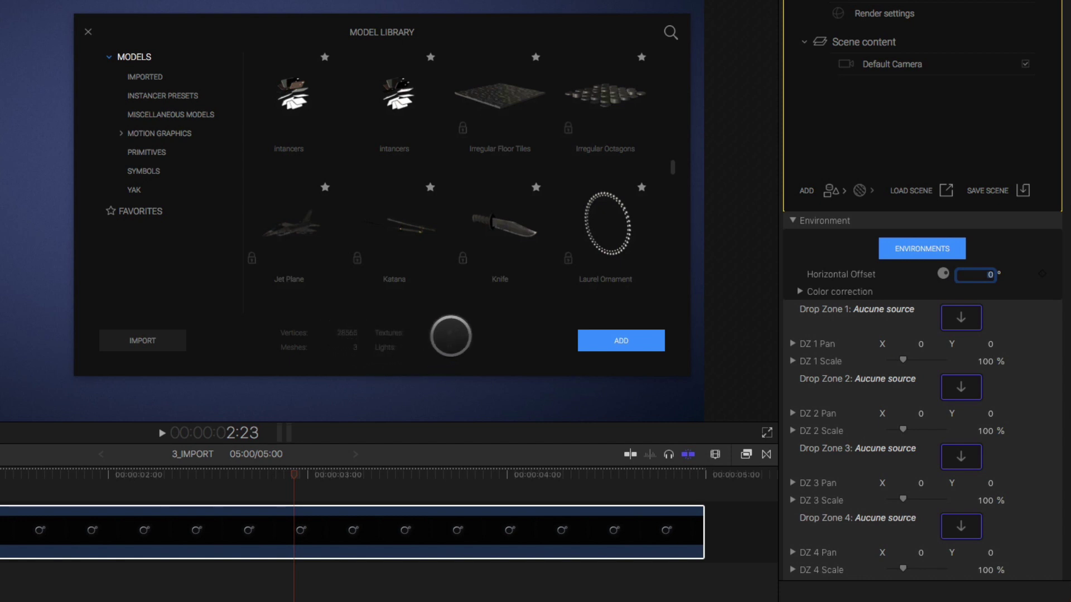
pyautogui.scroll(-1, 449, 261)
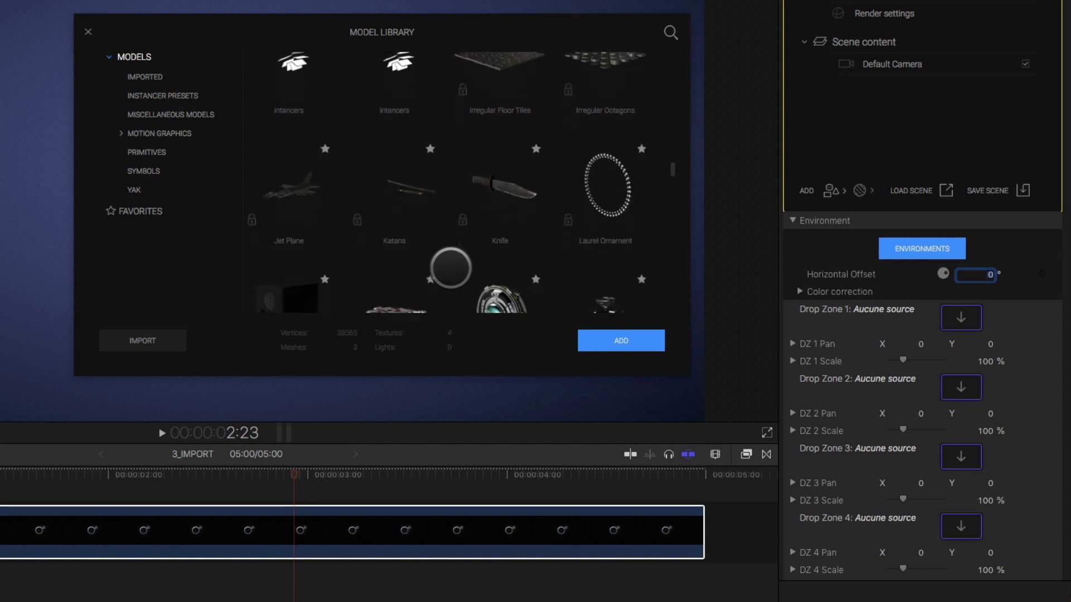
pyautogui.click(296, 197)
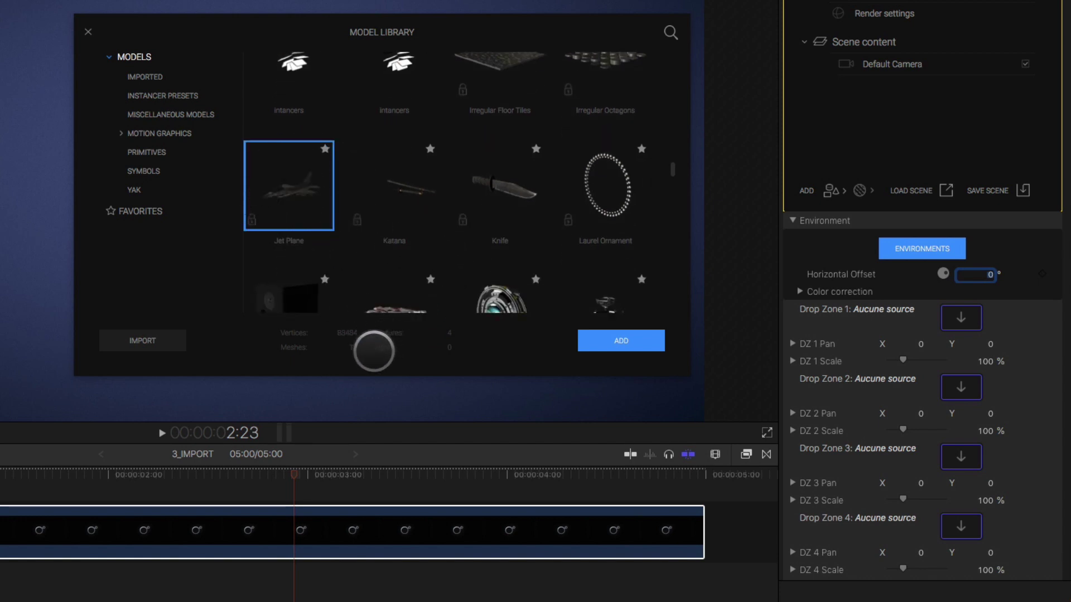
pyautogui.scroll(-1, 501, 298)
pyautogui.click(490, 214)
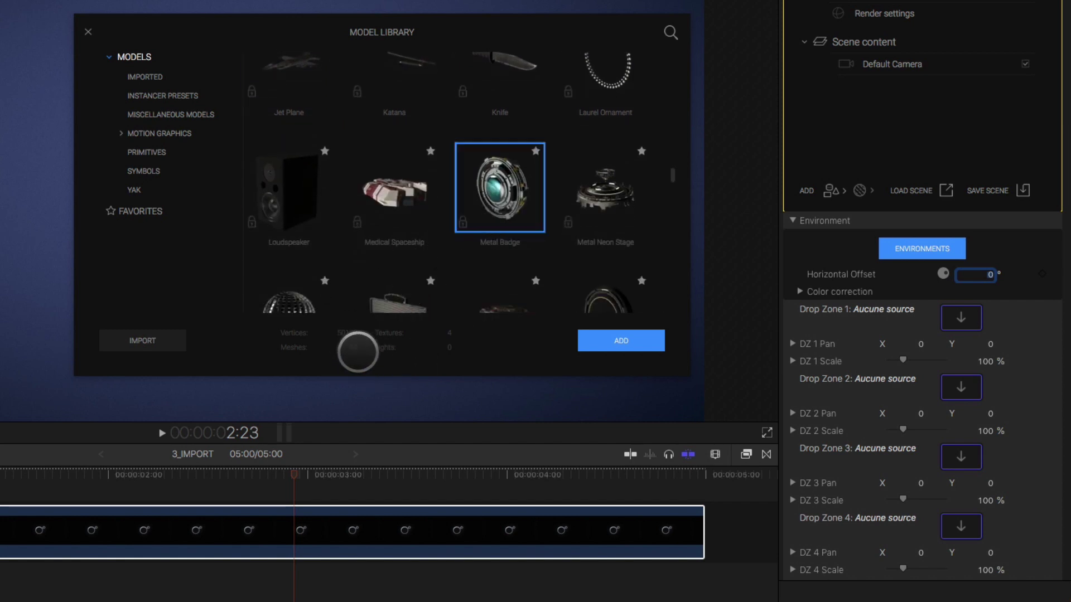
pyautogui.scroll(-1, 394, 235)
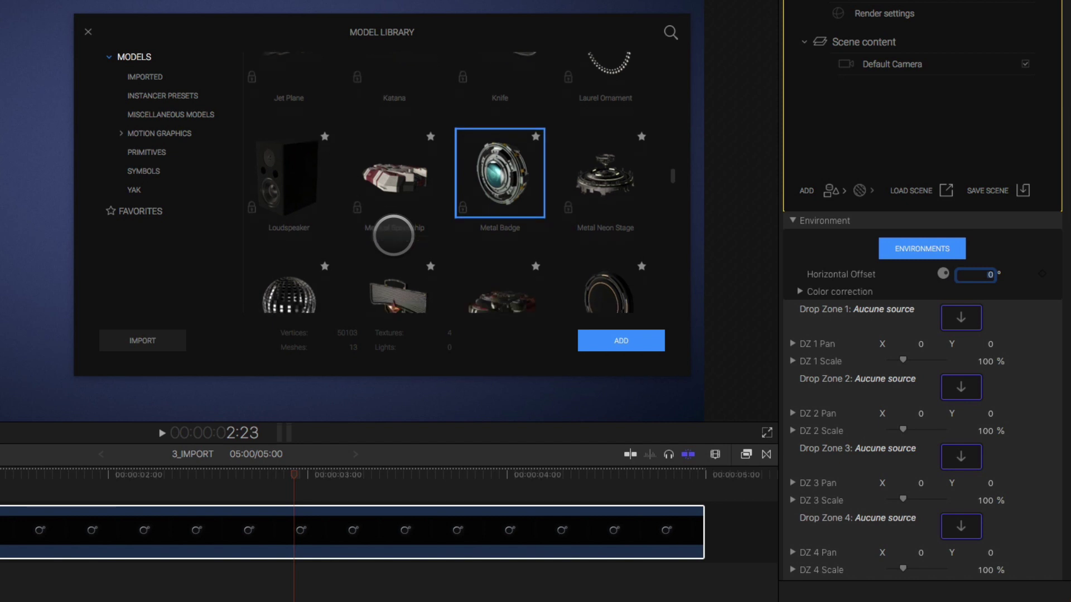
pyautogui.scroll(-4, 394, 235)
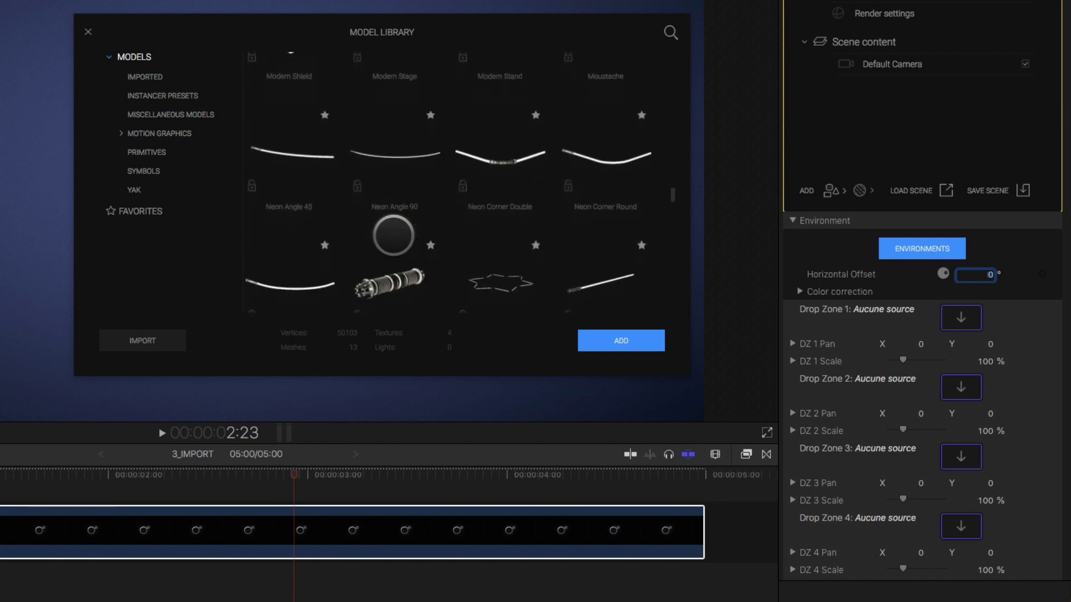
# Select the Neon Straight Short model in the library and add it to the scene
pyautogui.scroll(-1, 393, 235)
pyautogui.click(294, 146)
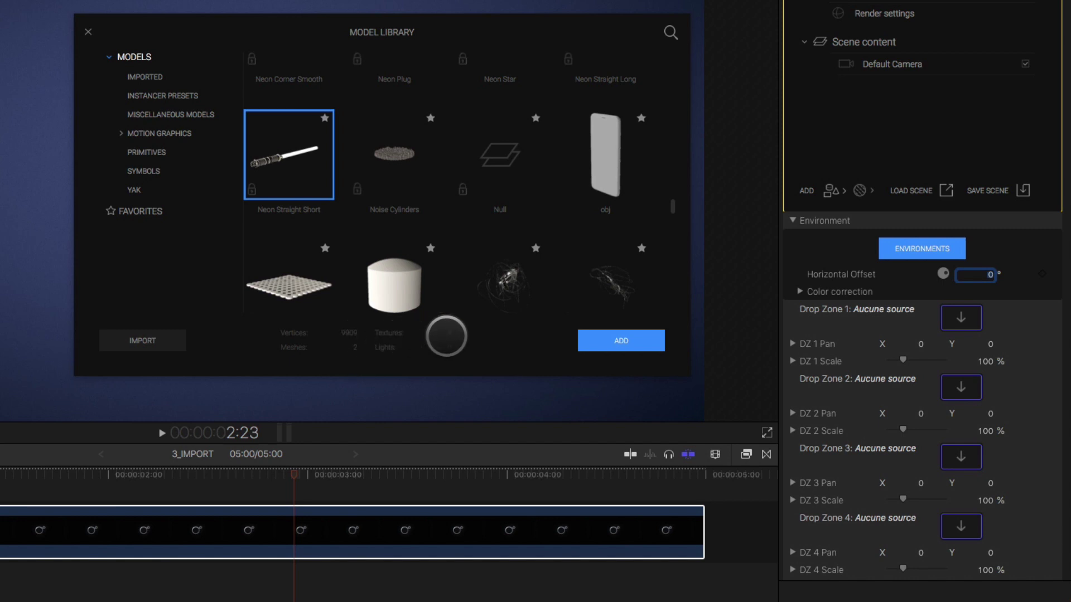
pyautogui.click(625, 341)
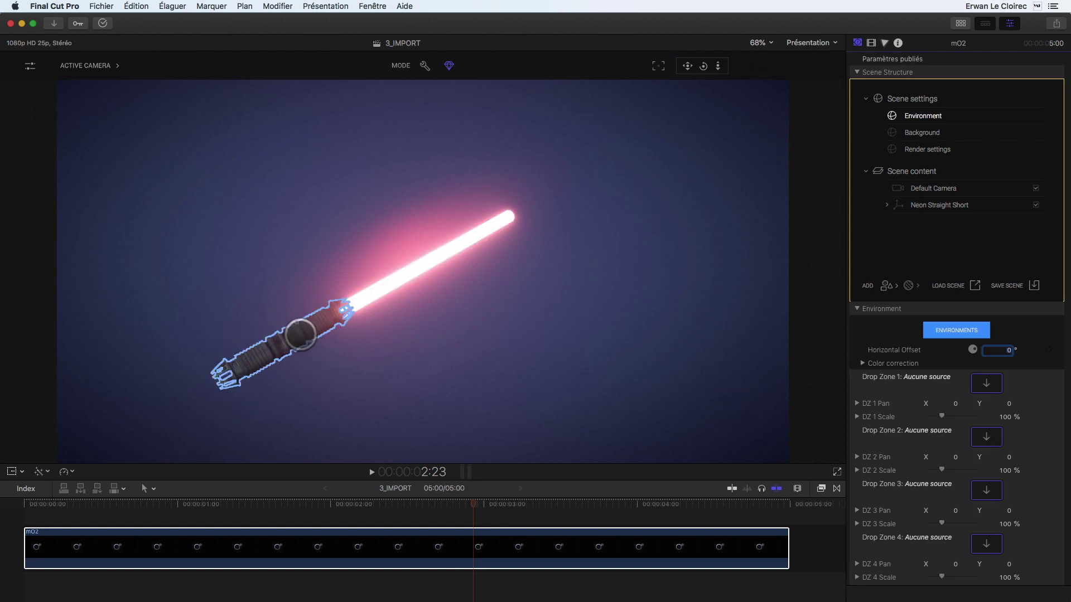
# Expand the Neon Straight Short group and examine its Plug and Beam parts by selecting each in turn
pyautogui.click(296, 331)
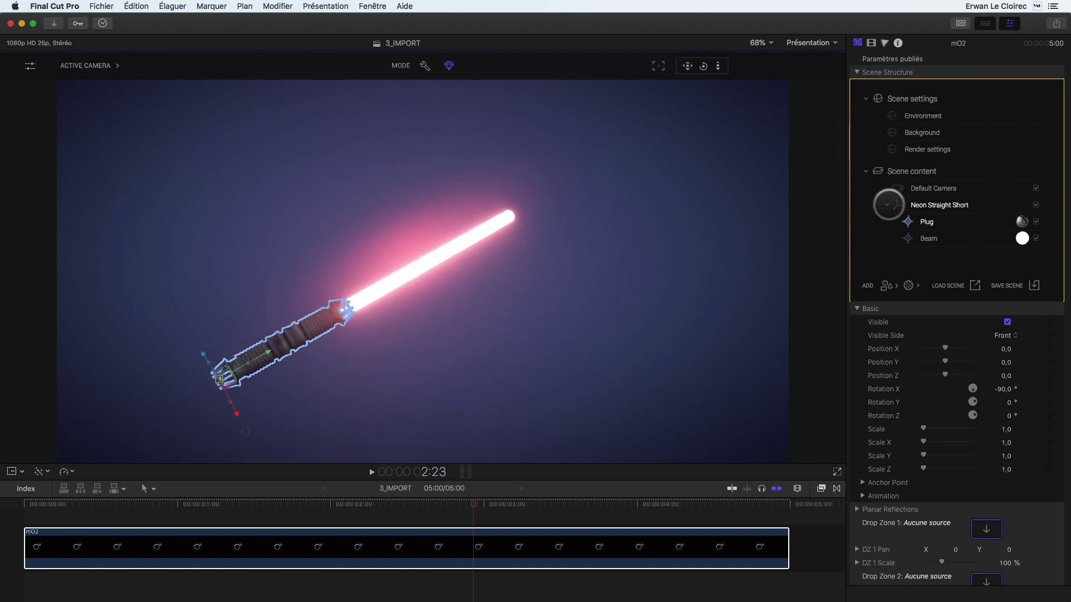
pyautogui.click(888, 205)
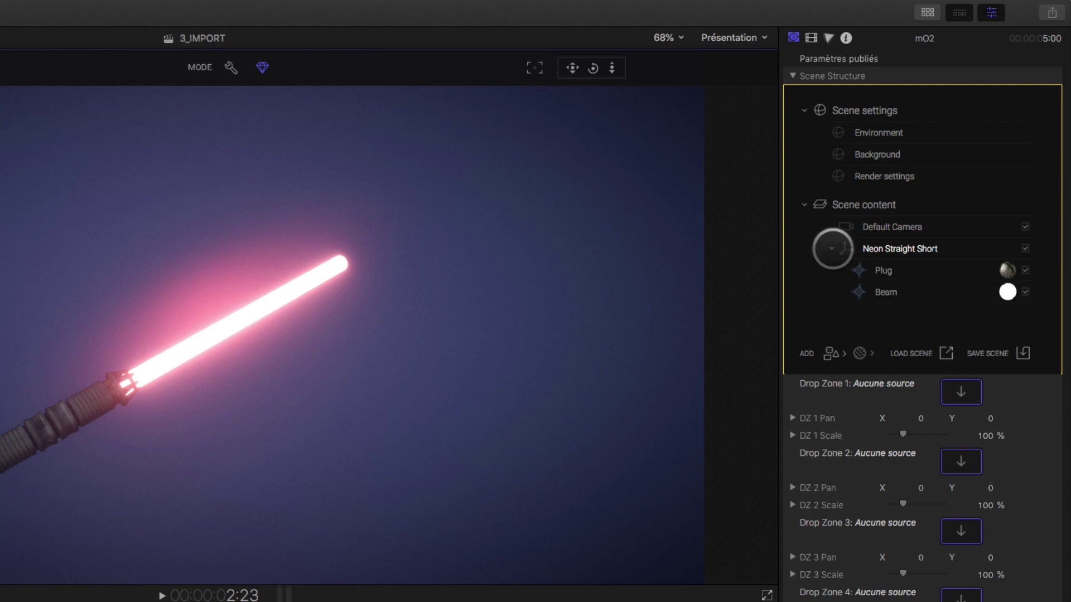
pyautogui.click(886, 270)
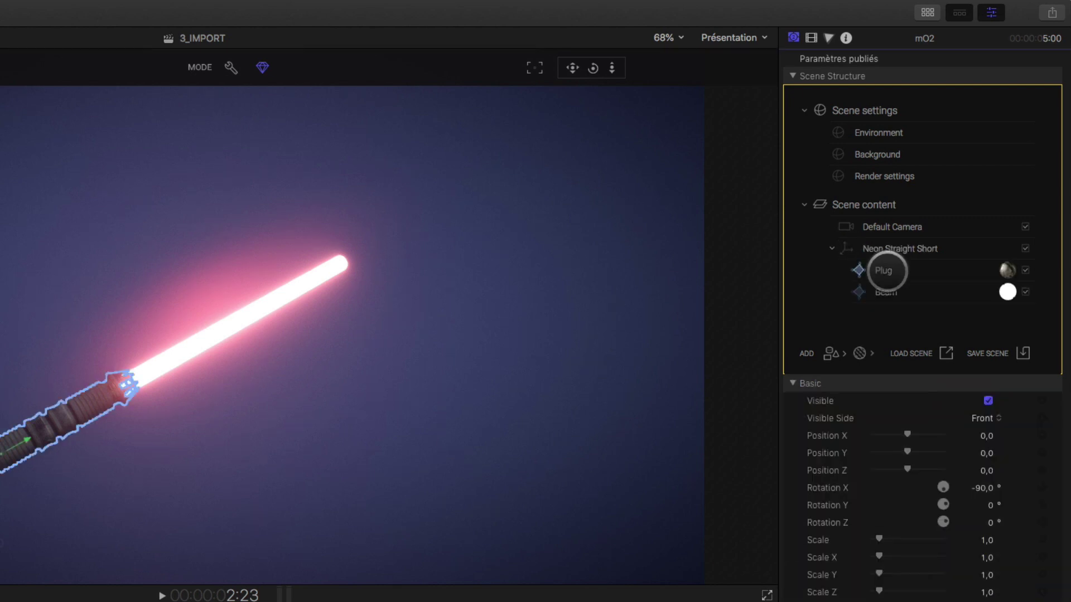
pyautogui.click(887, 292)
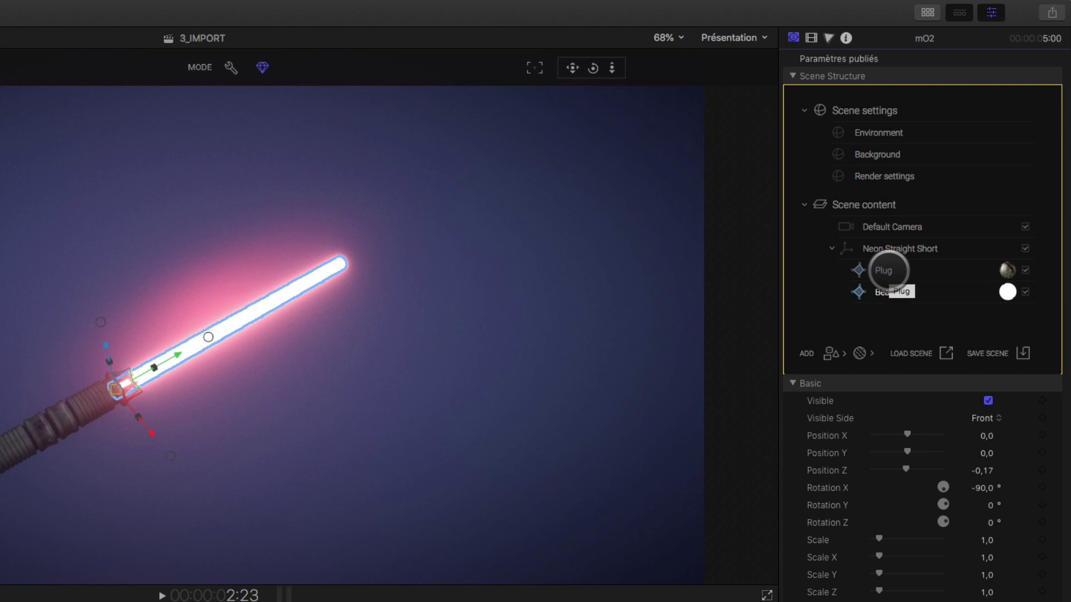
pyautogui.click(887, 271)
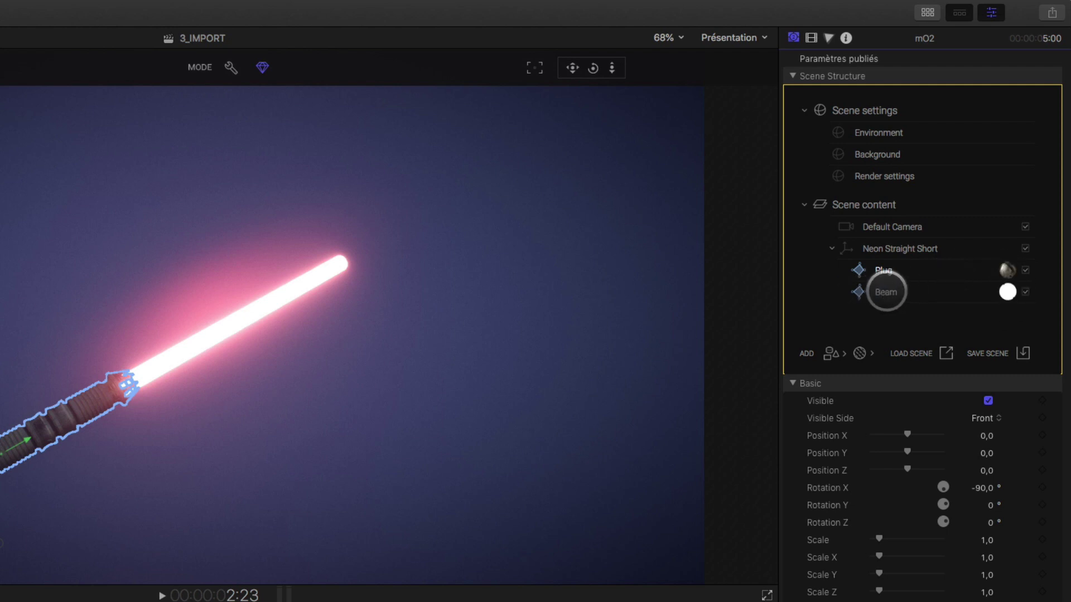
# Select the Beam and lengthen it by setting its Scale Y to 1,87
pyautogui.click(887, 291)
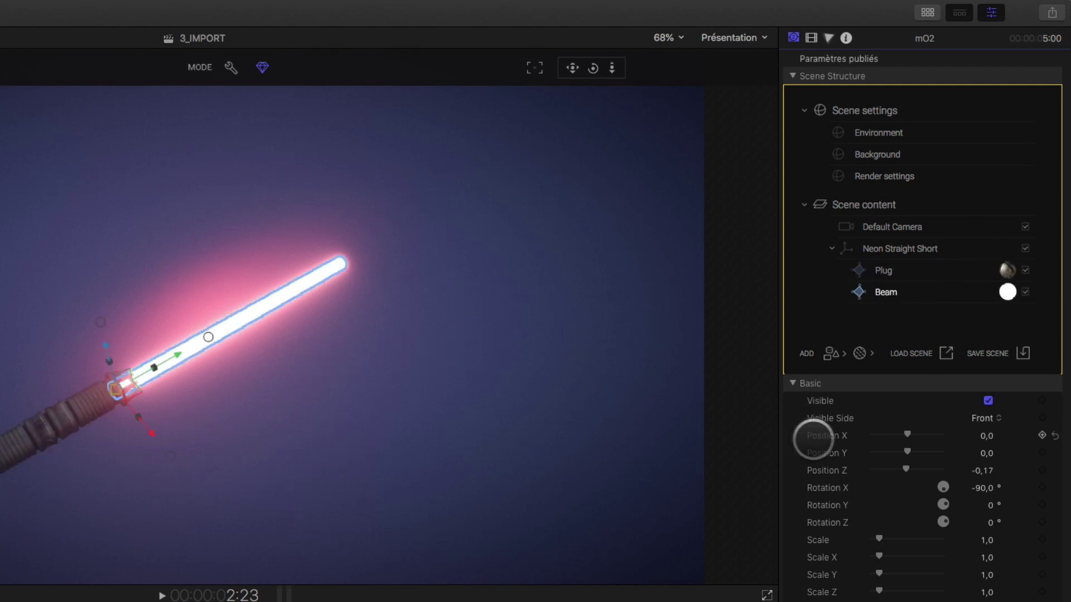
pyautogui.scroll(-5, 866, 491)
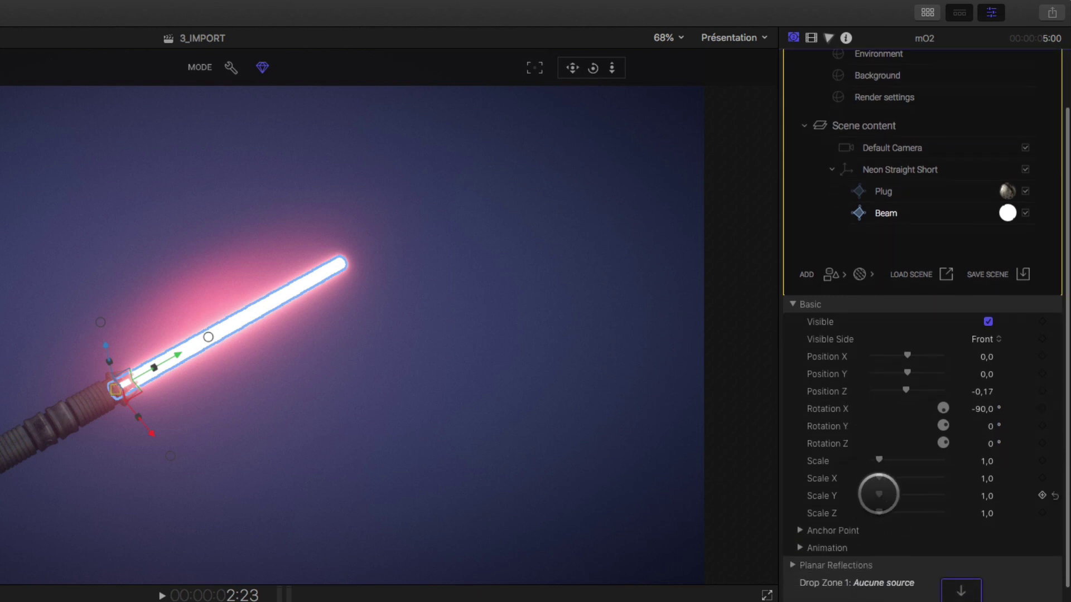
pyautogui.moveTo(878, 493)
pyautogui.mouseDown()
pyautogui.moveTo(869, 496)
pyautogui.moveTo(899, 491)
pyautogui.moveTo(871, 495)
pyautogui.moveTo(886, 493)
pyautogui.mouseUp()
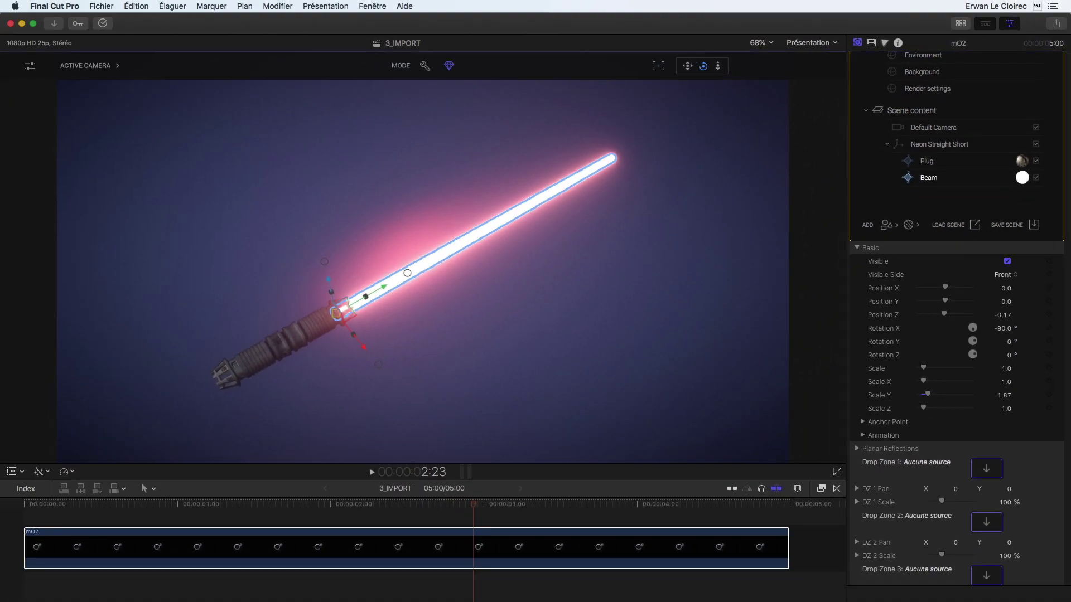
# Show the camera effect controls in the viewer and slightly increase the Bloom
pyautogui.moveTo(704, 66)
pyautogui.mouseDown()
pyautogui.moveTo(686, 66)
pyautogui.moveTo(726, 65)
pyautogui.moveTo(694, 60)
pyautogui.mouseUp()
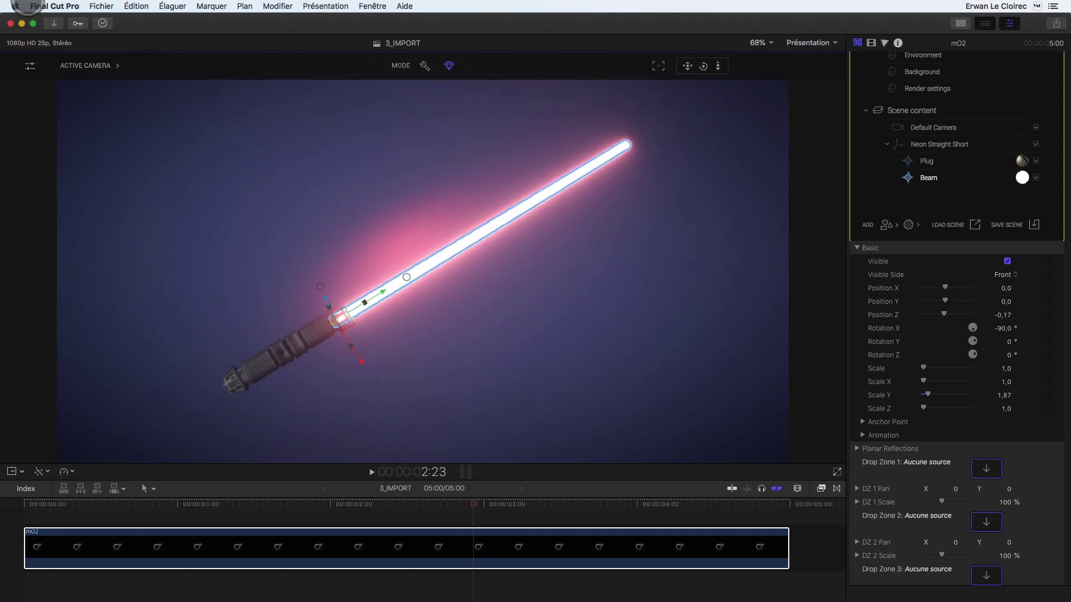
pyautogui.click(29, 65)
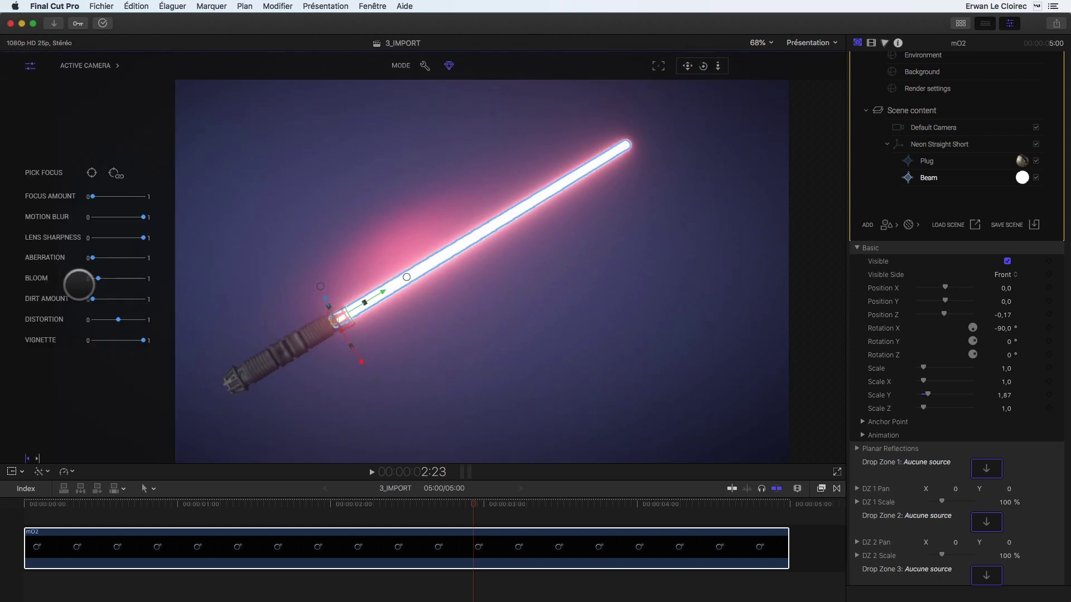
pyautogui.moveTo(99, 278)
pyautogui.mouseDown()
pyautogui.moveTo(118, 279)
pyautogui.moveTo(77, 280)
pyautogui.moveTo(100, 280)
pyautogui.mouseUp()
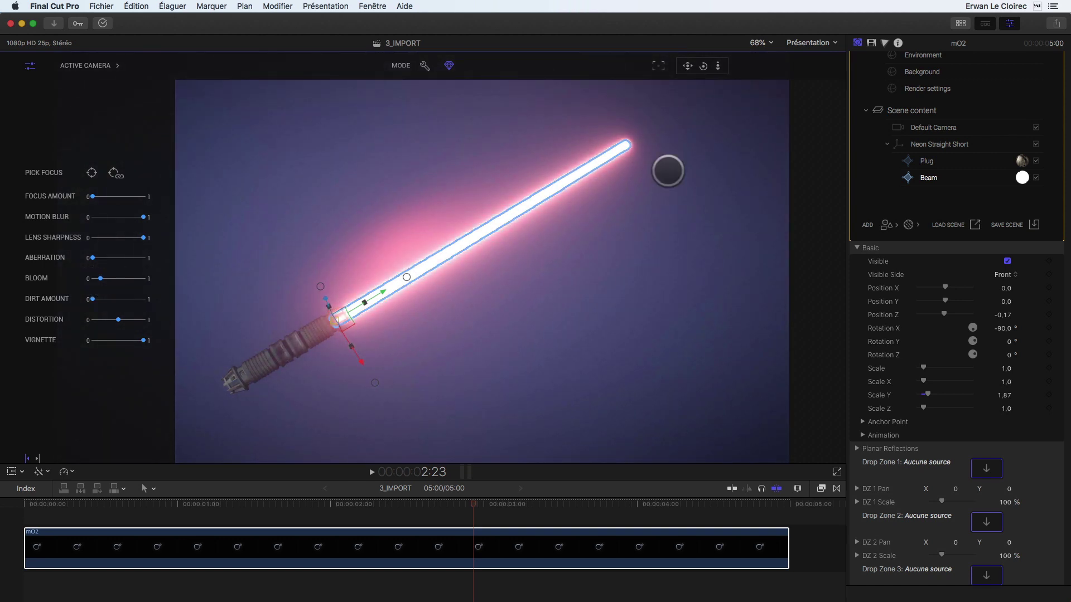
# In the Beam's material, try a green illuminance color, switch it to blue, and set the illuminance intensity to 9,82
pyautogui.scroll(-8, 941, 384)
pyautogui.scroll(6, 942, 385)
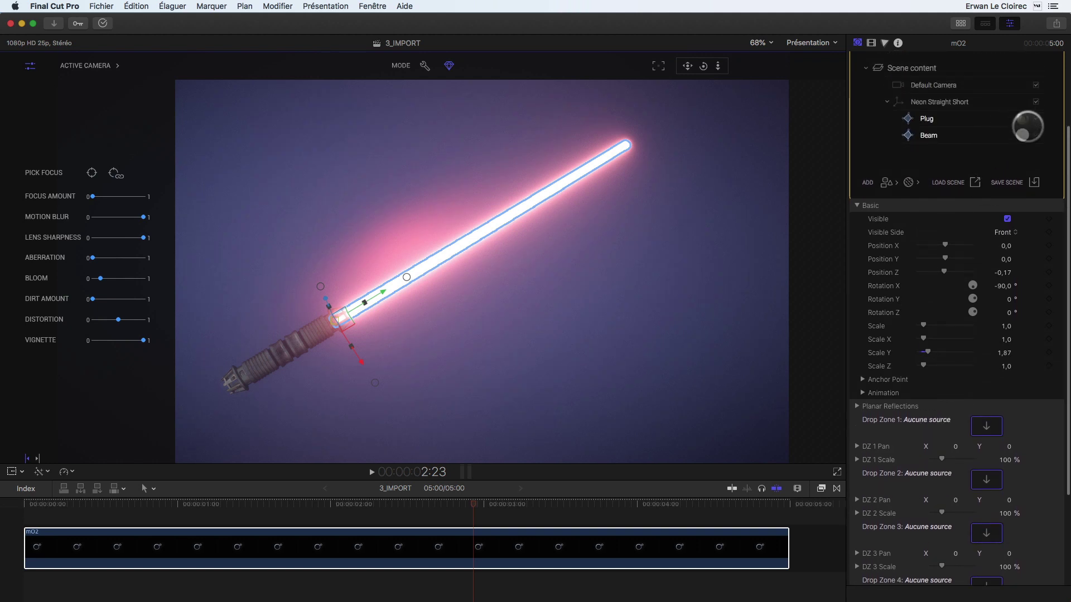
pyautogui.click(1022, 135)
pyautogui.scroll(-10, 967, 364)
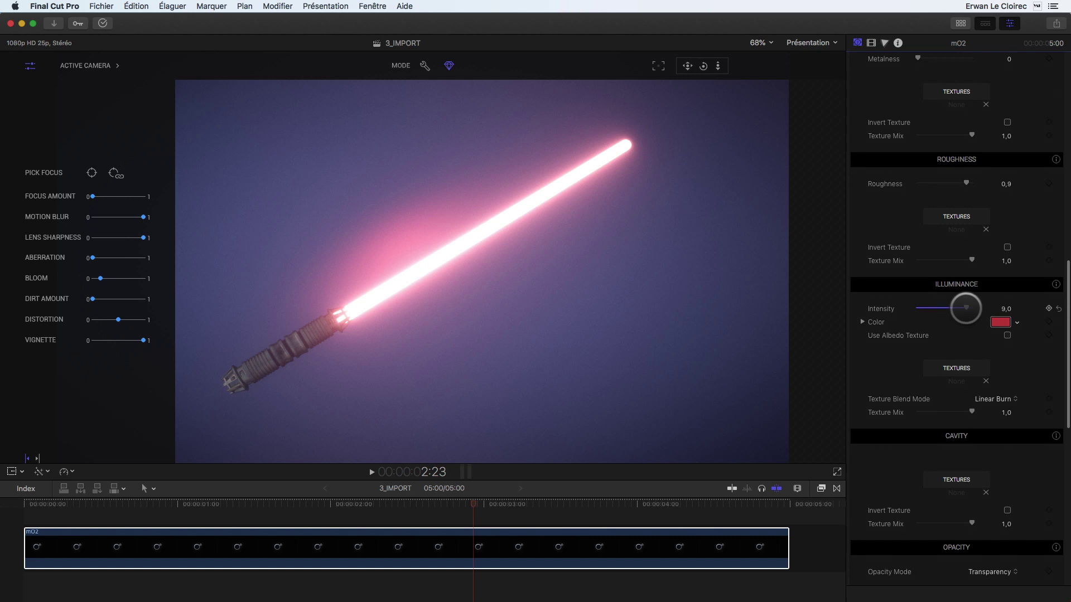
pyautogui.click(1000, 322)
pyautogui.click(736, 329)
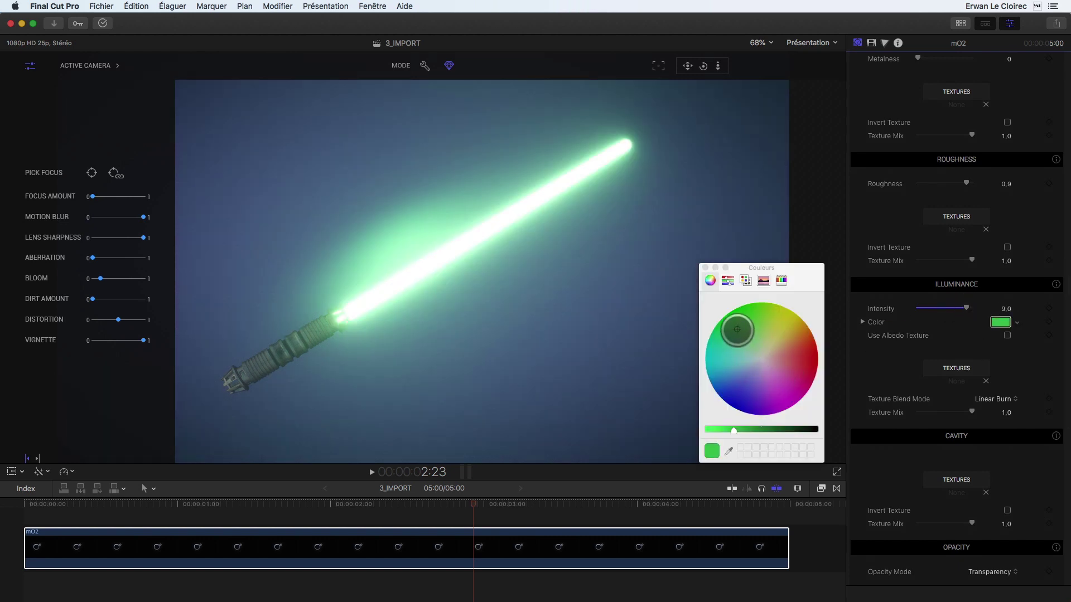
pyautogui.click(737, 391)
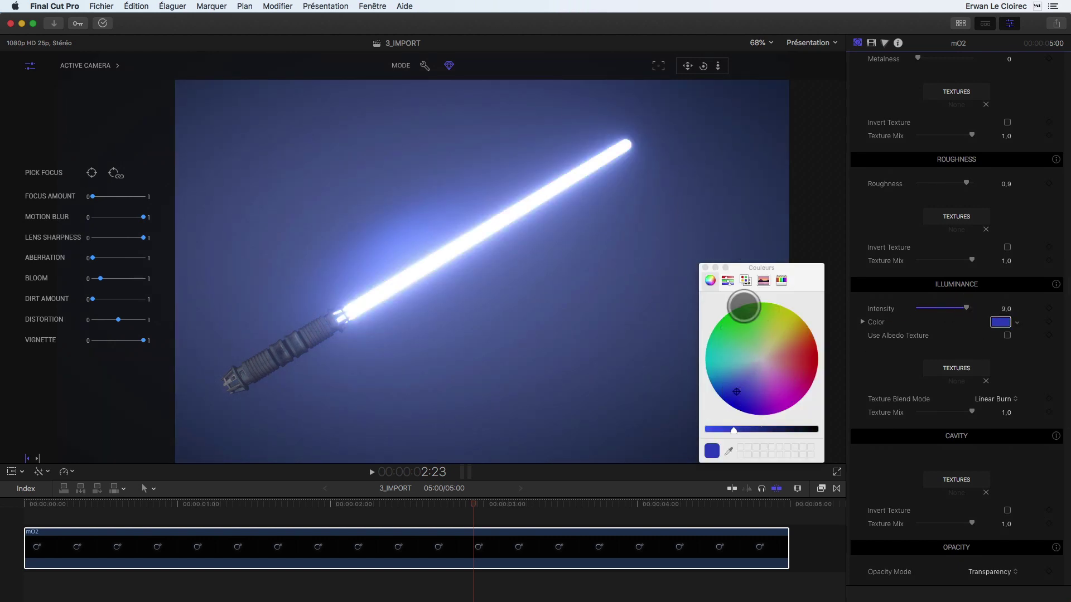
pyautogui.click(705, 268)
pyautogui.moveTo(964, 307); pyautogui.dragTo(940, 306)
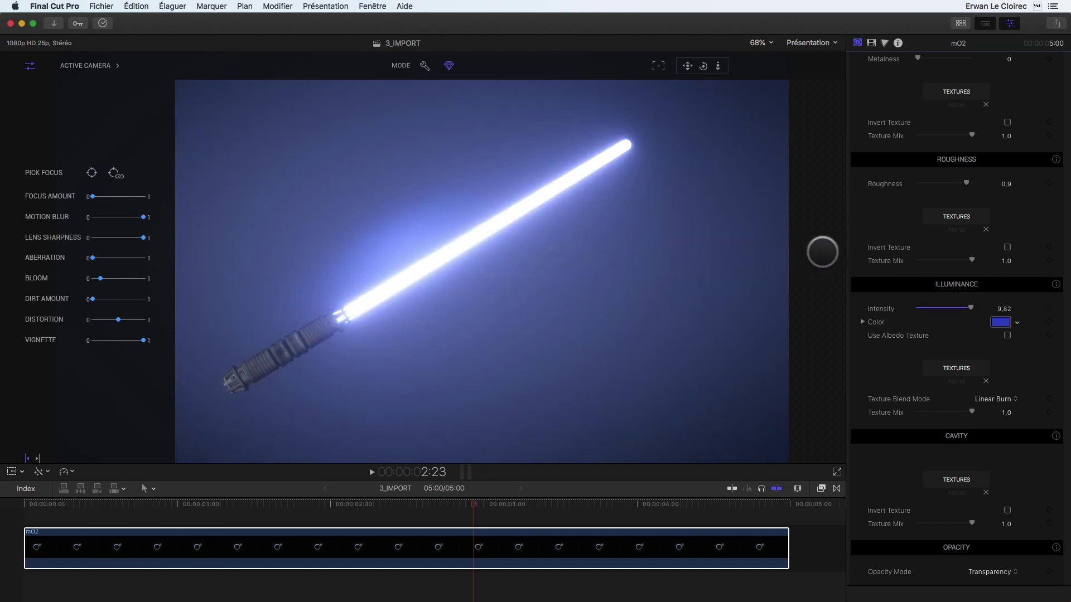
# Delete the Neon Straight Short group from the scene content
pyautogui.scroll(10, 886, 208)
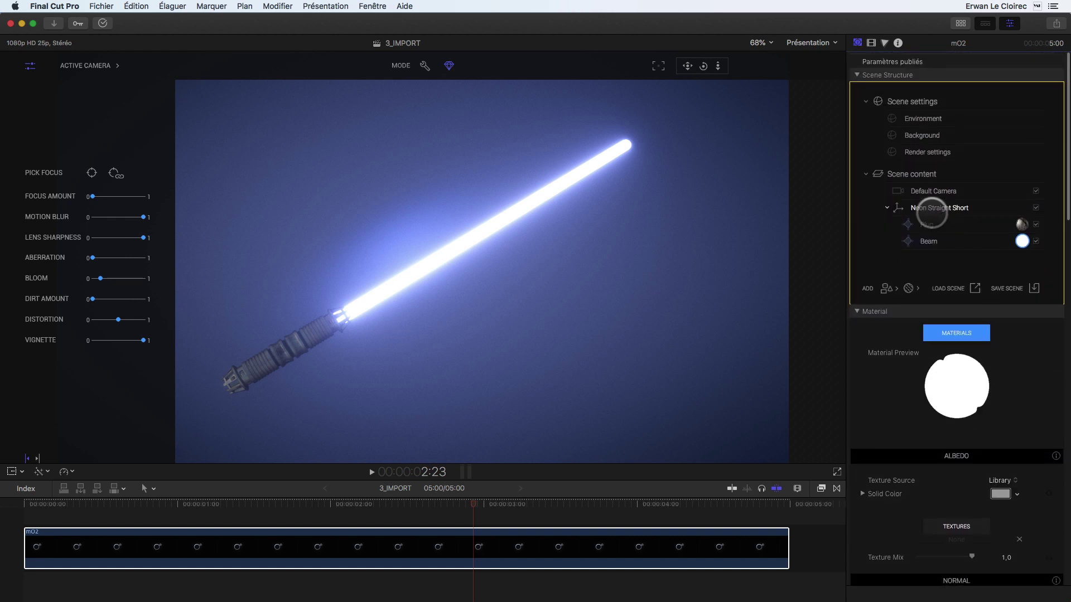
pyautogui.click(931, 210)
pyautogui.press('BackSpace')
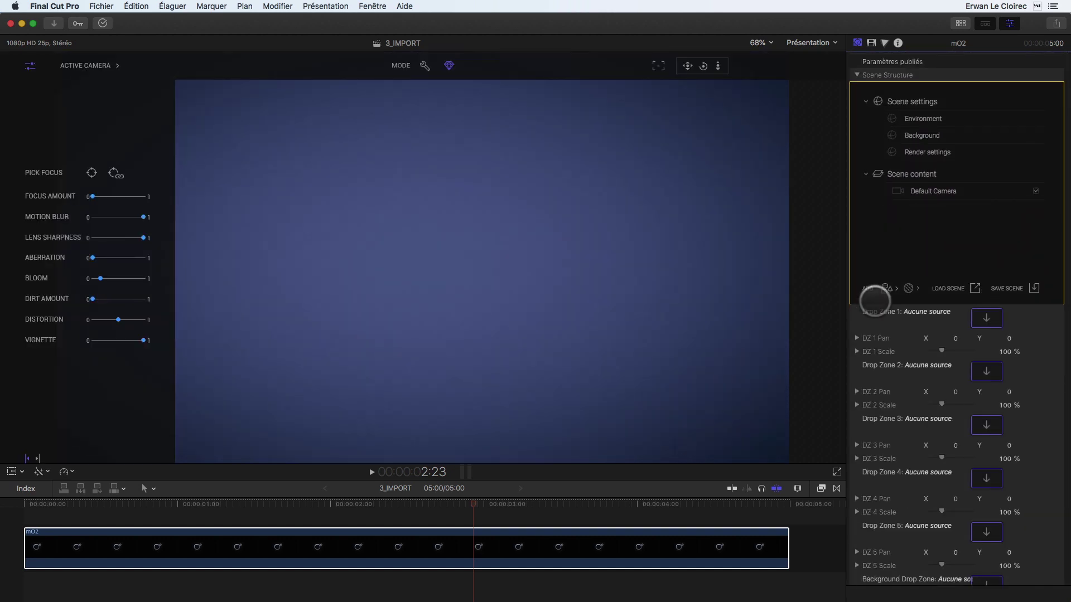
# Start importing a new model into the model library from the file VP_Free_Iphone_FBX.FBX in the Iphone FBX folder
pyautogui.click(888, 288)
pyautogui.moveTo(925, 291)
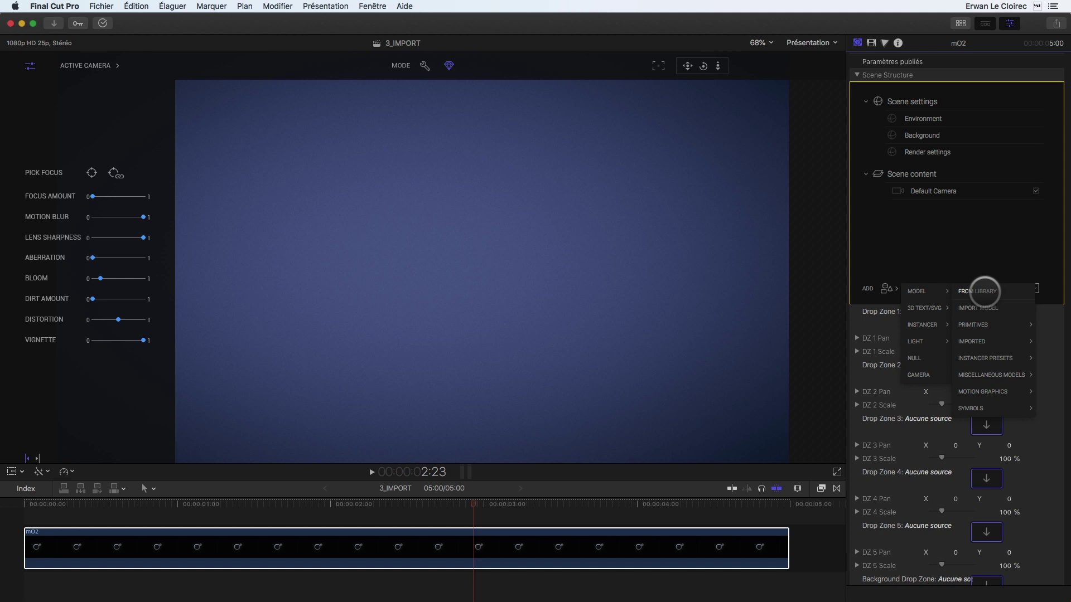
pyautogui.click(977, 291)
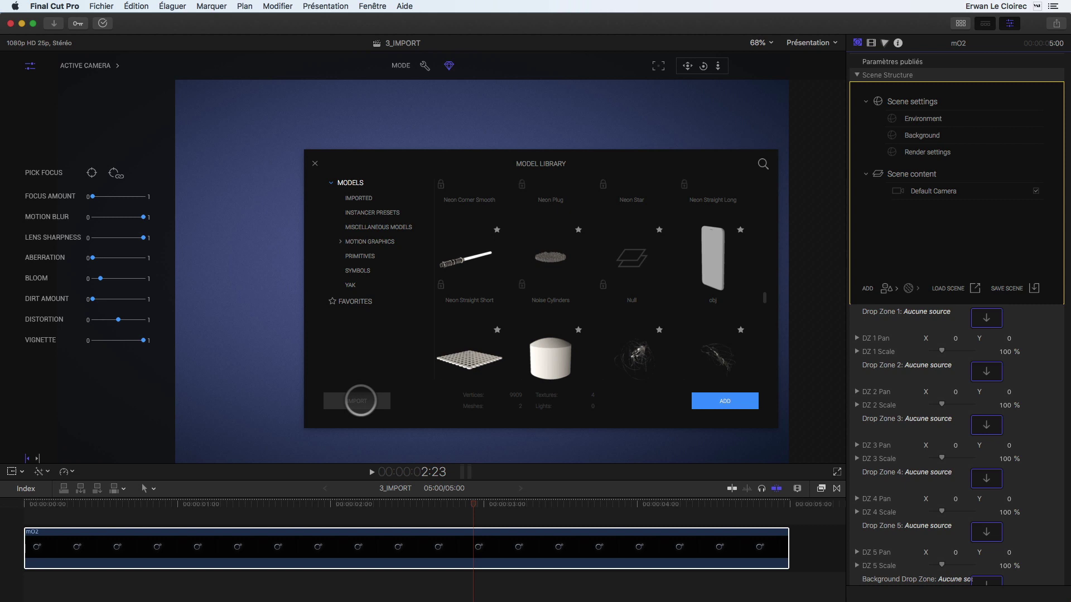
pyautogui.click(361, 401)
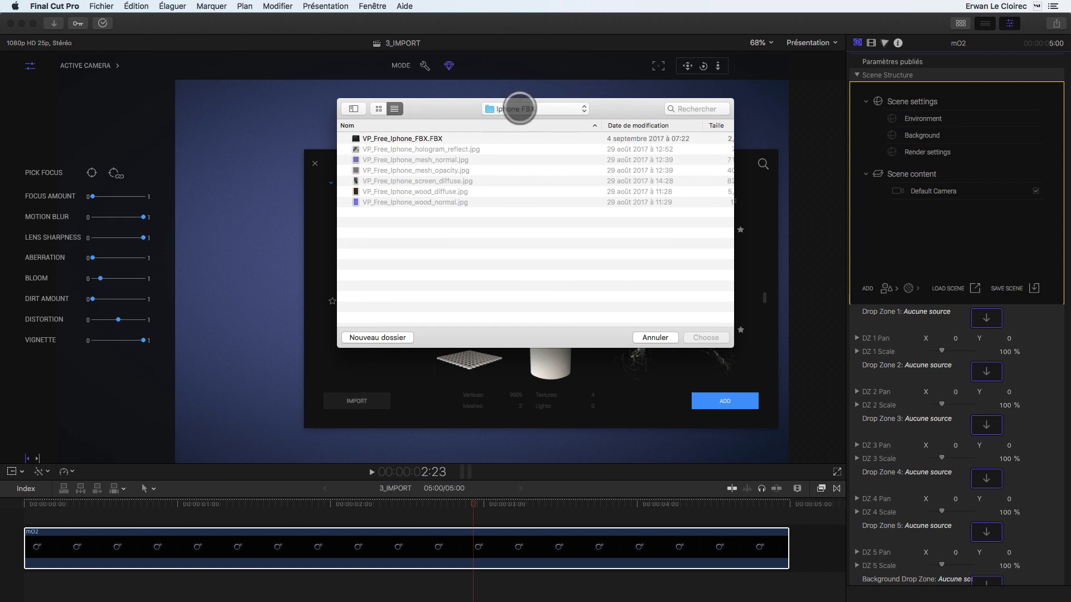
pyautogui.click(388, 138)
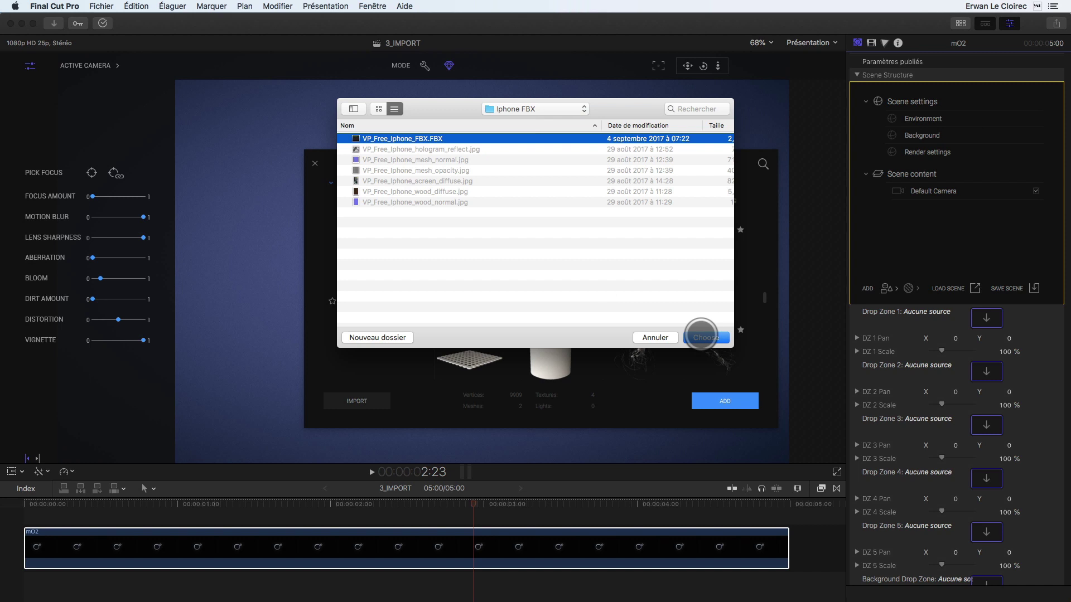
pyautogui.click(701, 337)
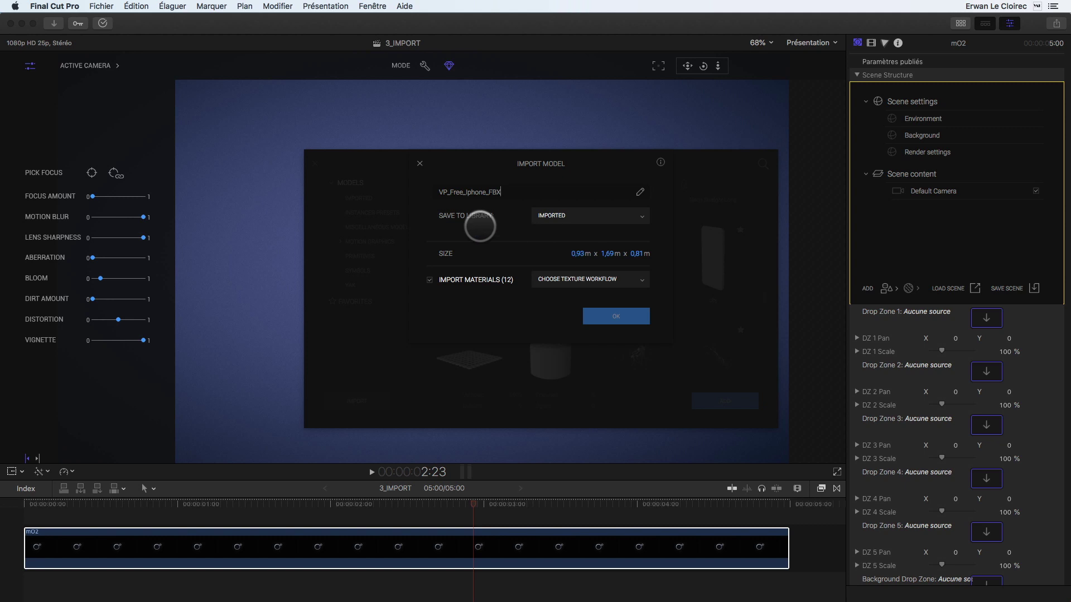
# Shorten the imported model's name to Iphone_FBX and set it to save in the YAK library category
pyautogui.click(491, 195)
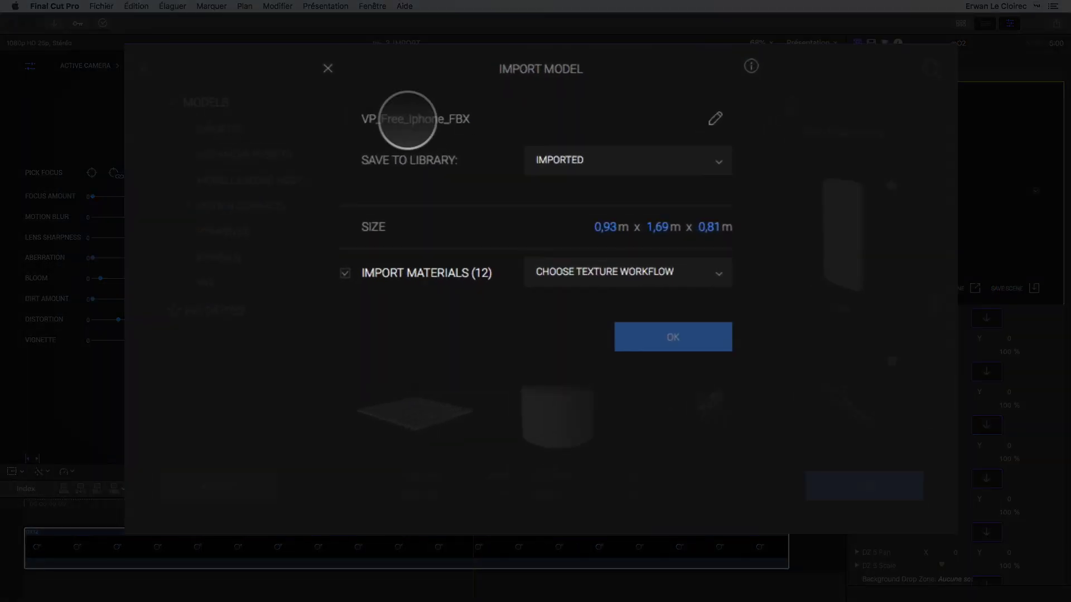
pyautogui.press('BackSpace')
pyautogui.press('BackSpace')
pyautogui.press('BackSpace')
pyautogui.press('BackSpace')
pyautogui.press('BackSpace')
pyautogui.press('BackSpace')
pyautogui.press('BackSpace')
pyautogui.press('BackSpace')
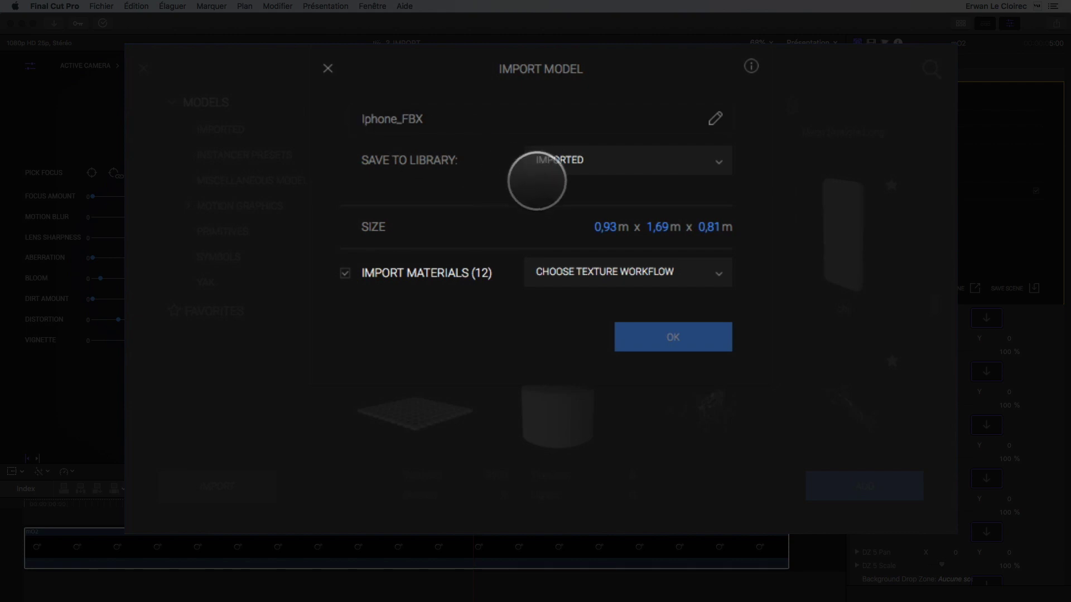
pyautogui.click(582, 160)
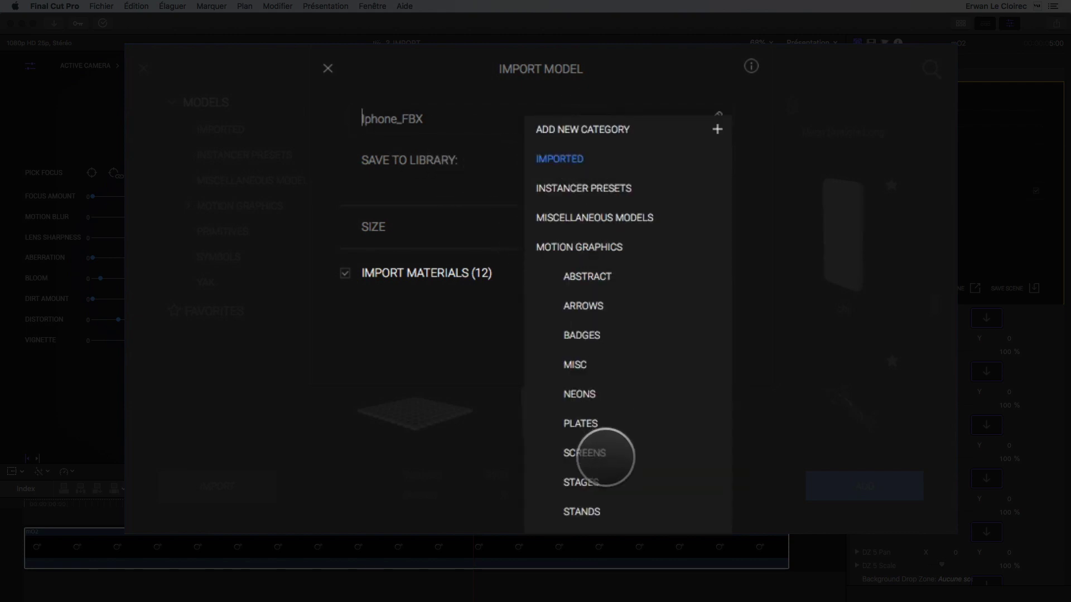
pyautogui.click(552, 519)
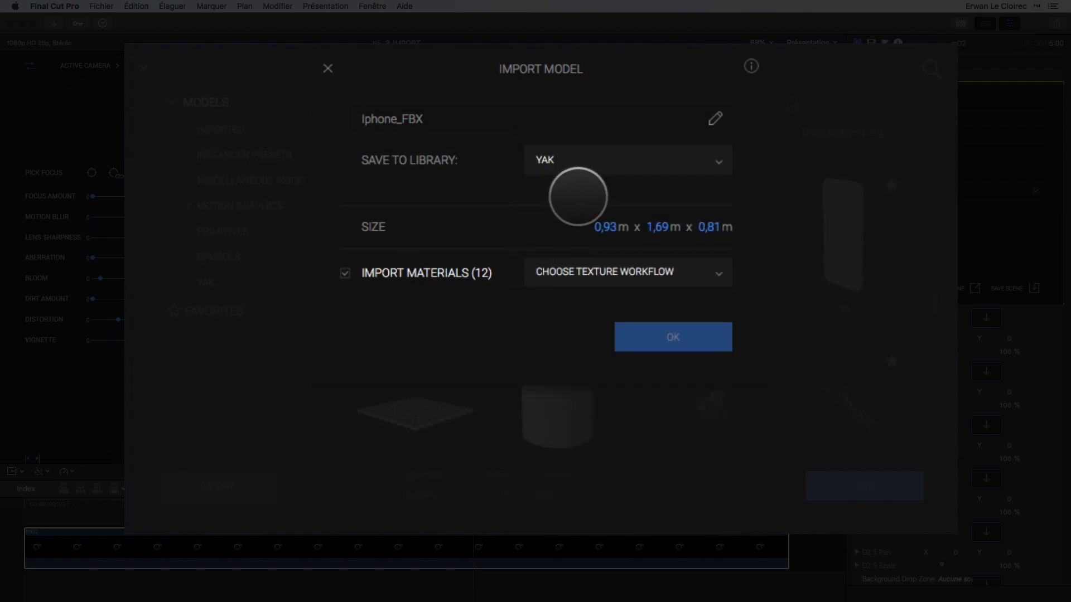
# Try setting the second size dimension of the imported model to 1 m
pyautogui.click(657, 226)
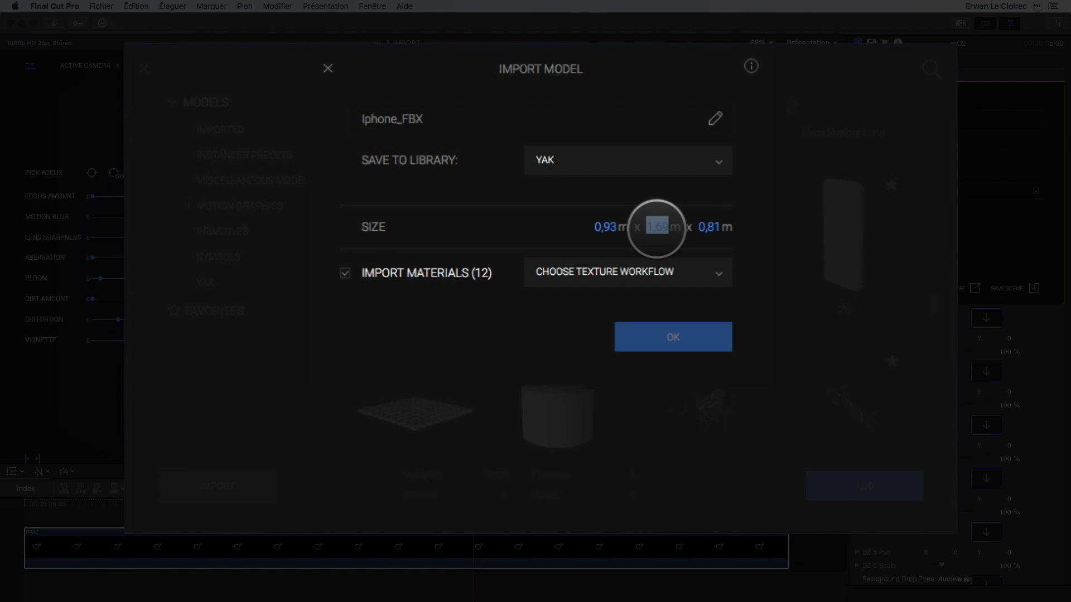
pyautogui.write('1')
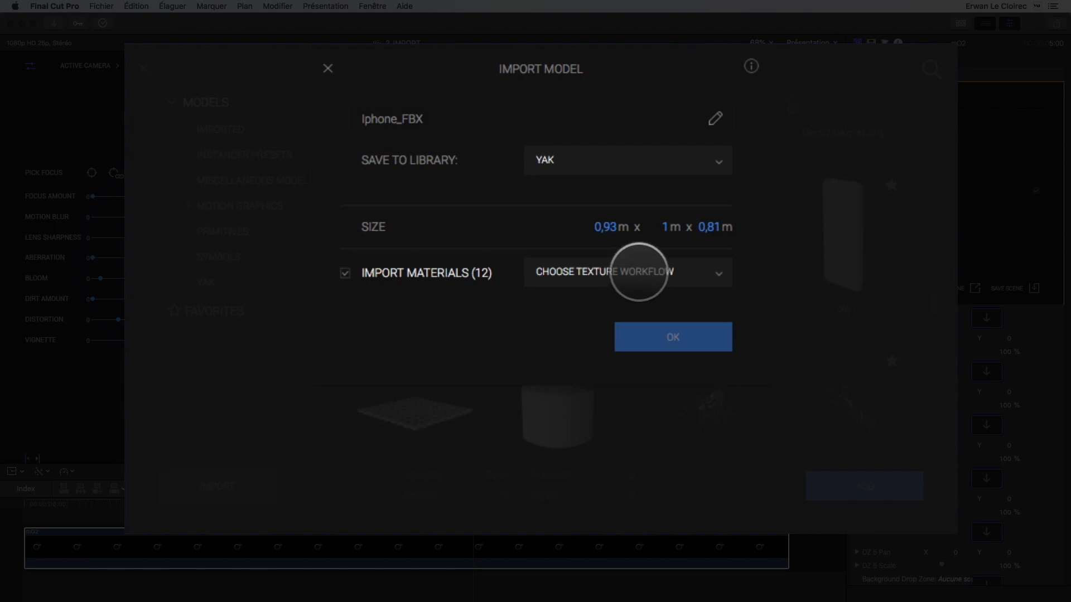
# Try the Legacy texture workflow, change it to Metalness Roughness, and confirm the model import
pyautogui.click(639, 272)
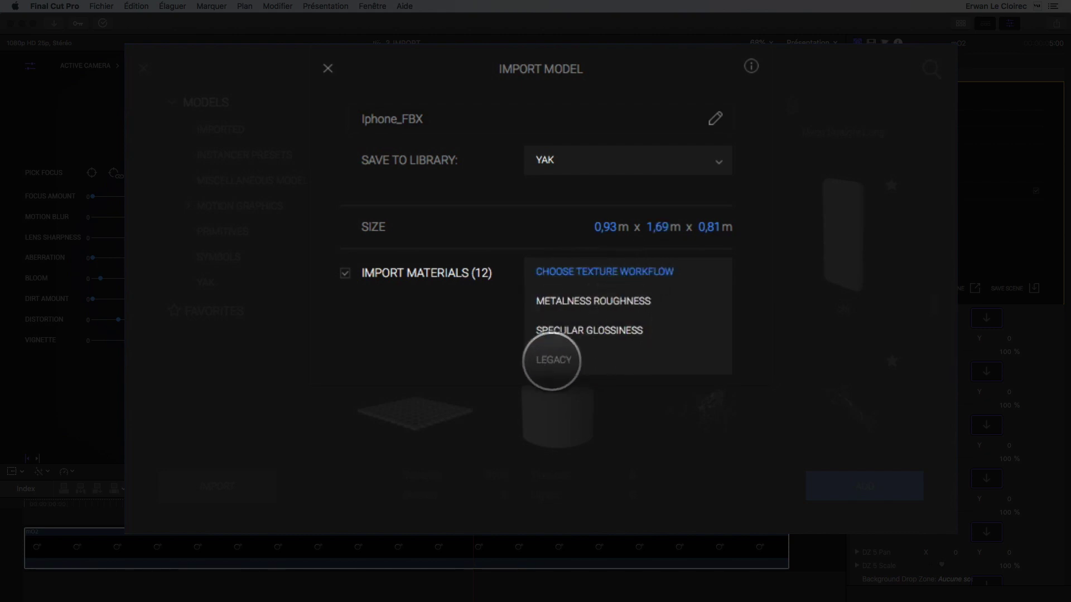
pyautogui.click(555, 359)
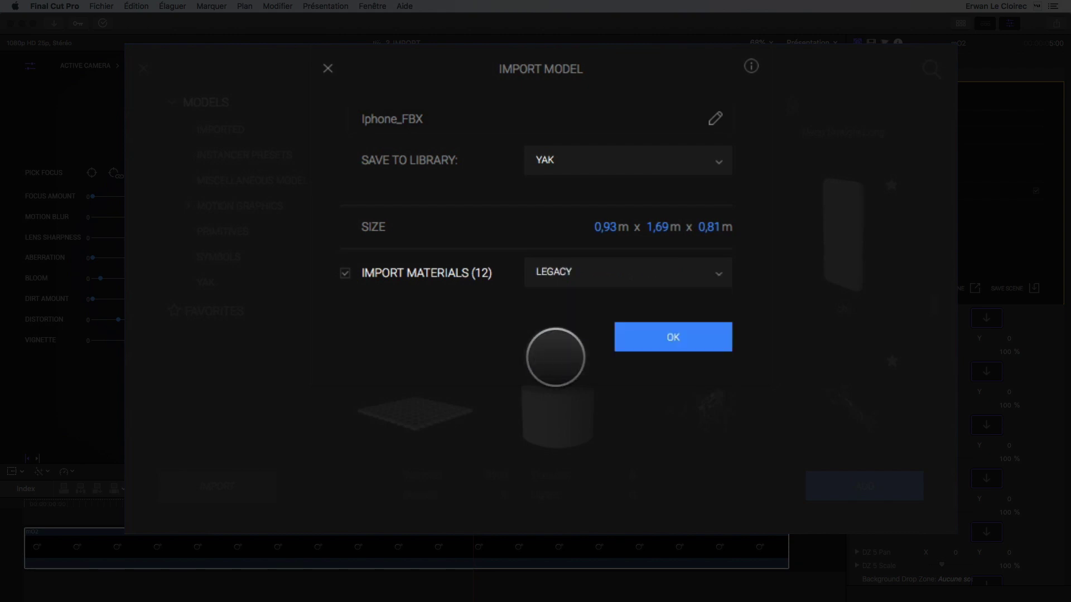
pyautogui.click(621, 277)
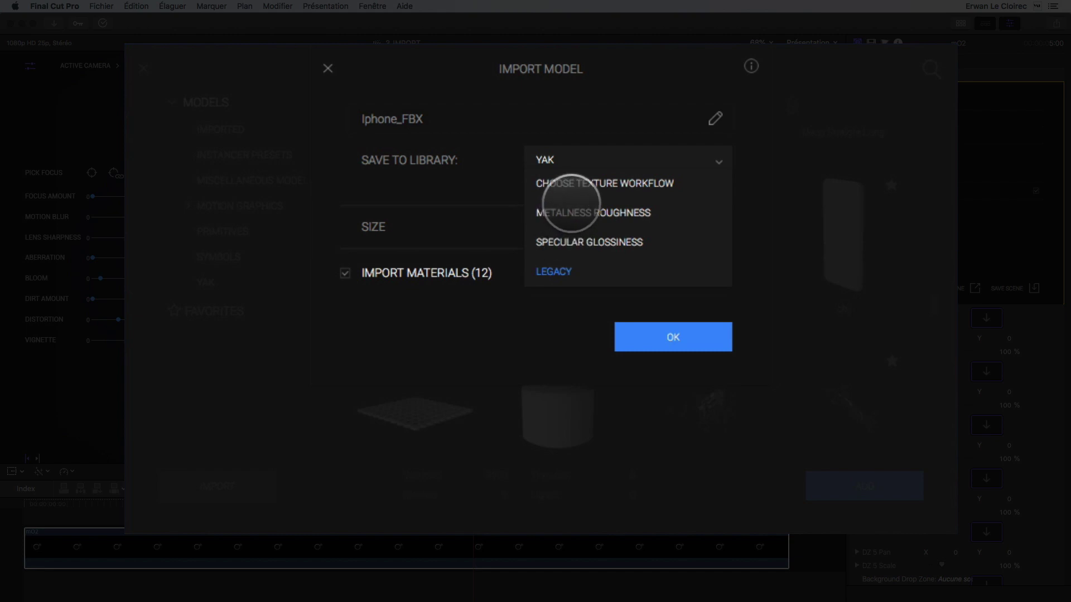
pyautogui.click(570, 215)
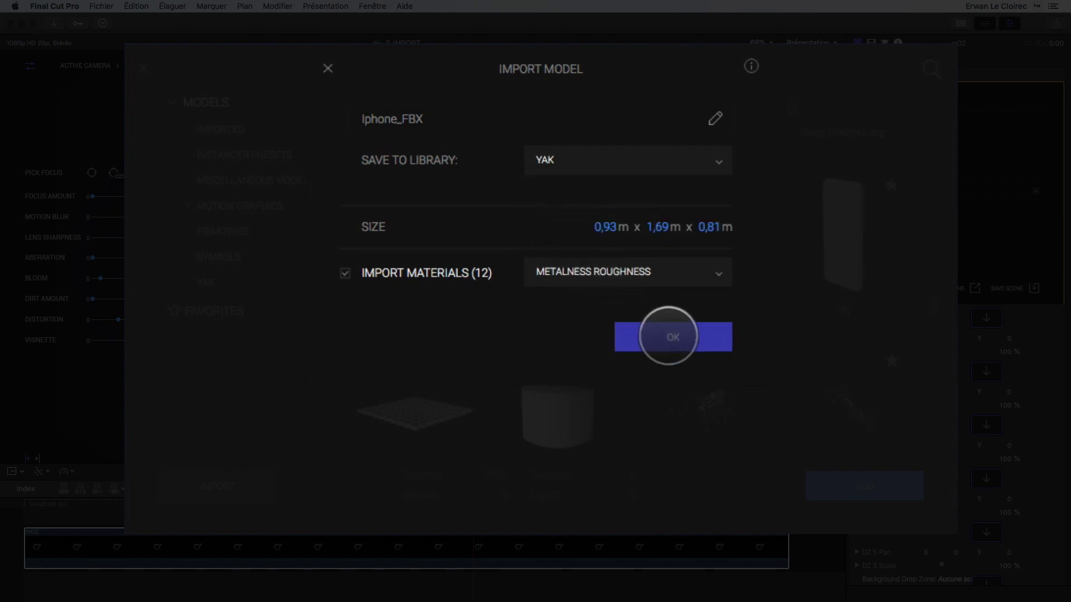
pyautogui.click(668, 336)
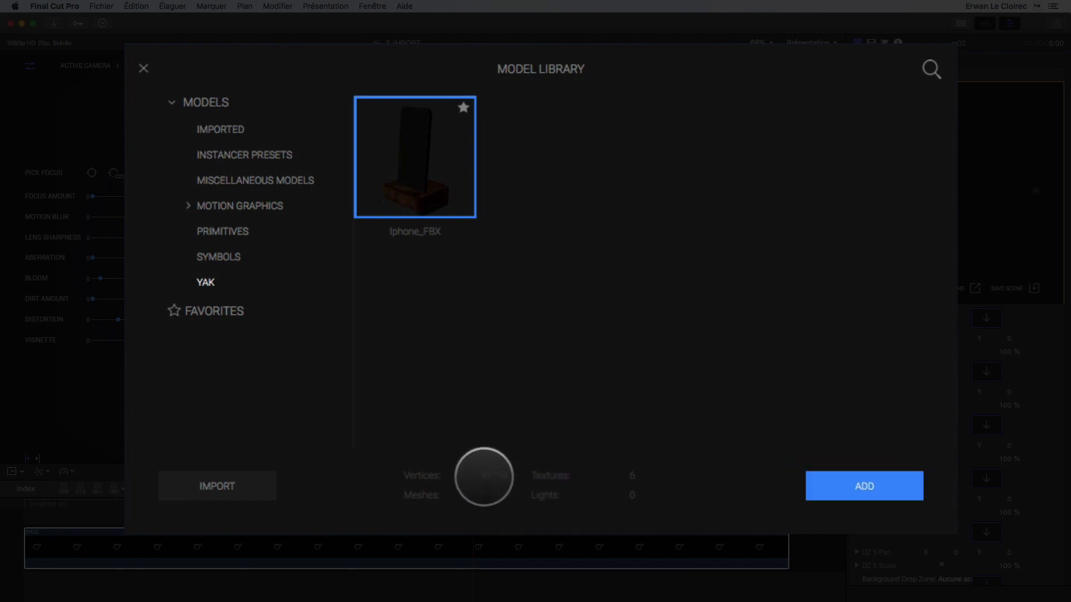
# Add the Iphone_FBX model to the scene and frame it in the viewer
pyautogui.click(864, 486)
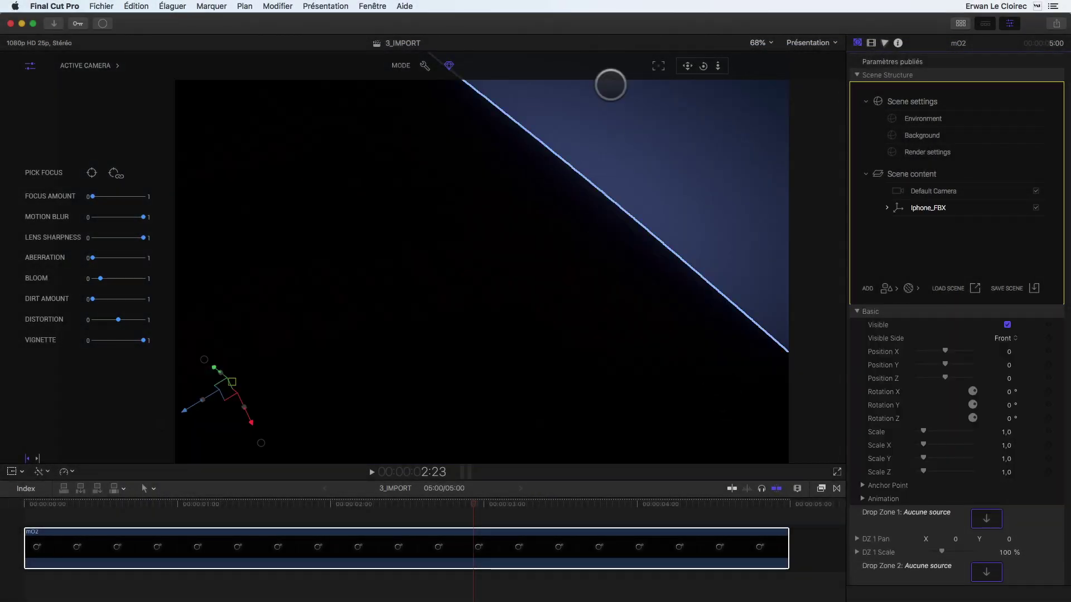
pyautogui.click(661, 66)
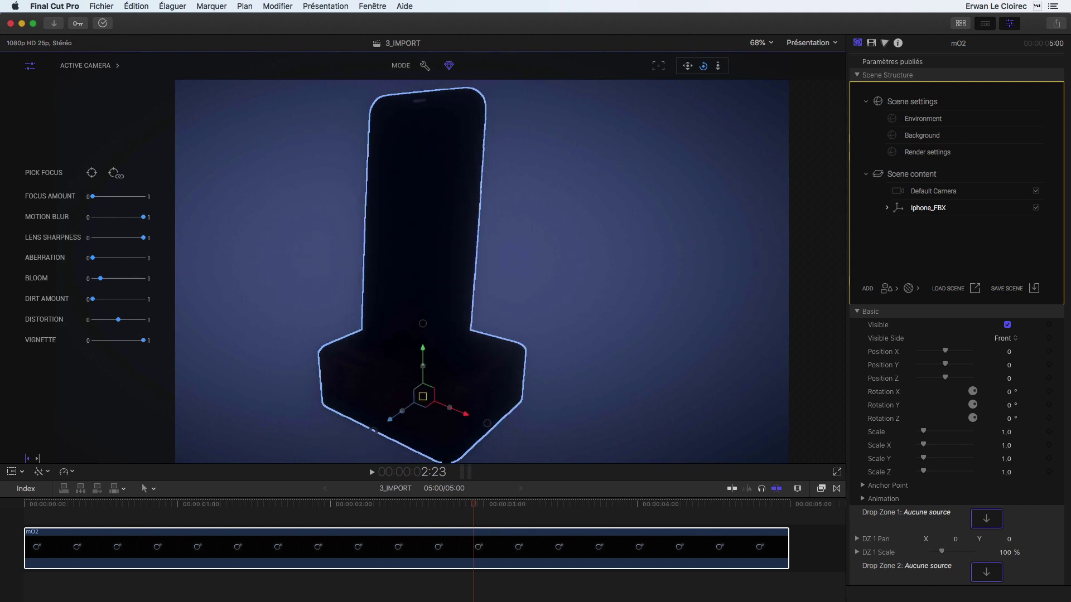
# Add an Ambient light to the scene and raise its intensity to 934
pyautogui.click(892, 289)
pyautogui.moveTo(915, 340)
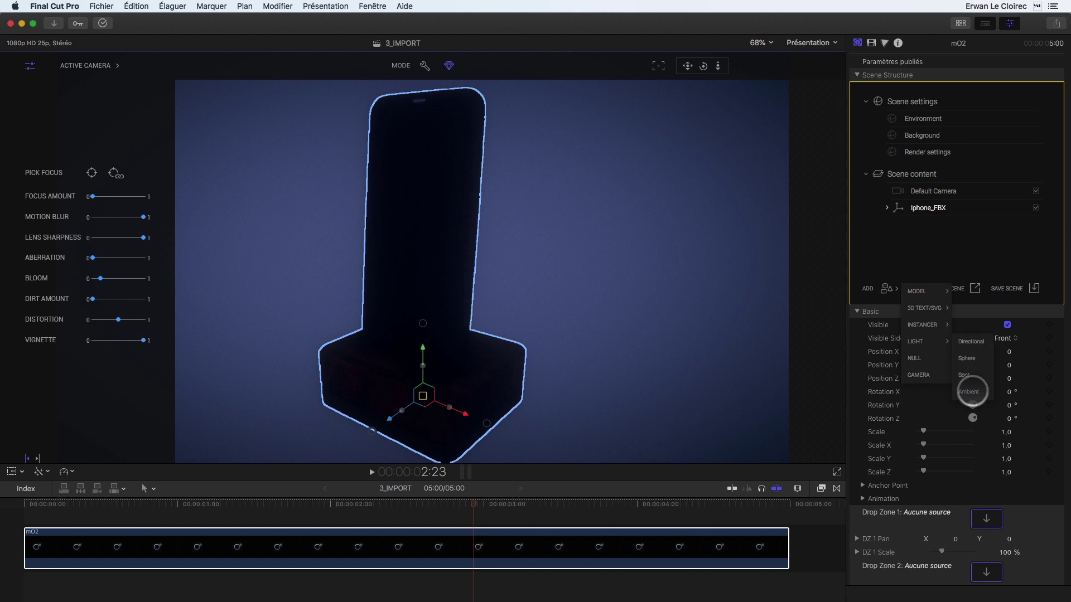
pyautogui.click(971, 391)
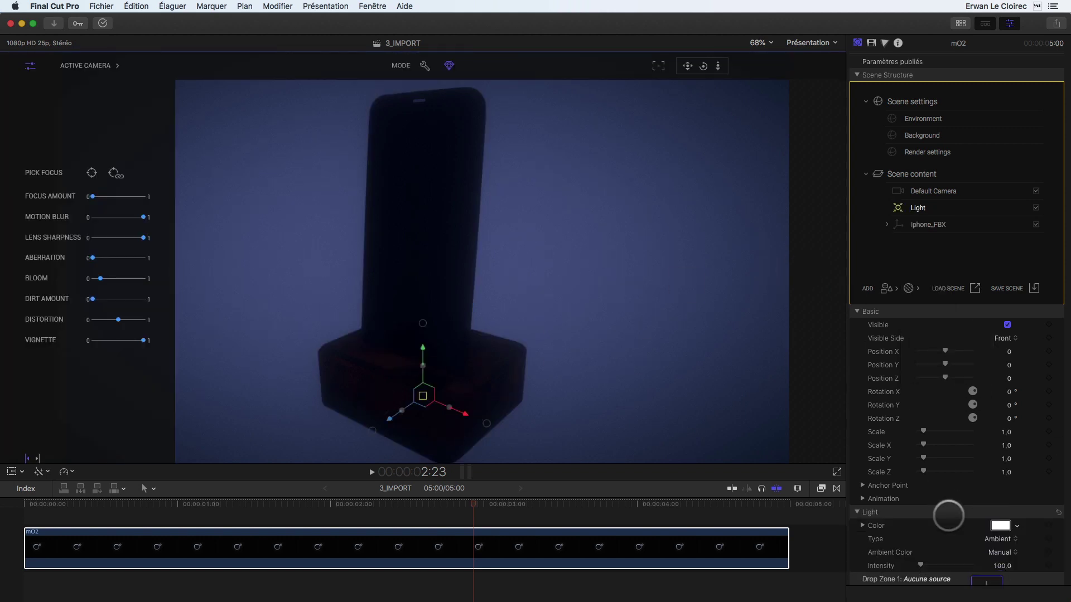
pyautogui.moveTo(921, 565); pyautogui.dragTo(943, 565)
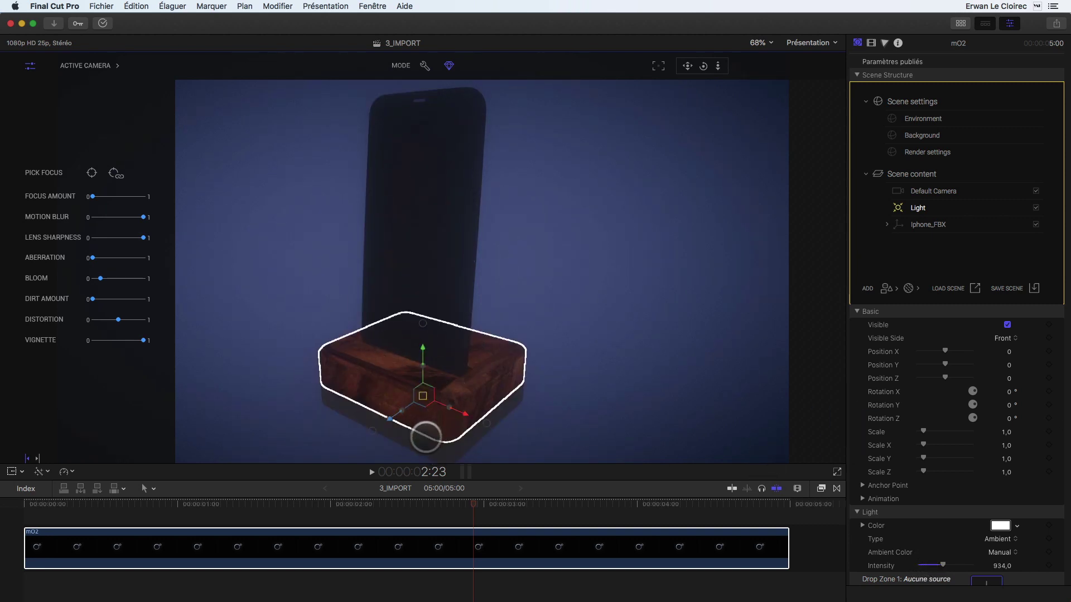
# Expand the Iphone_FBX group and identify its VP_Free_Iphone_Stand and VP_Free_Iphone parts by toggling each one's visibility off and on
pyautogui.click(887, 224)
pyautogui.scroll(-1, 920, 226)
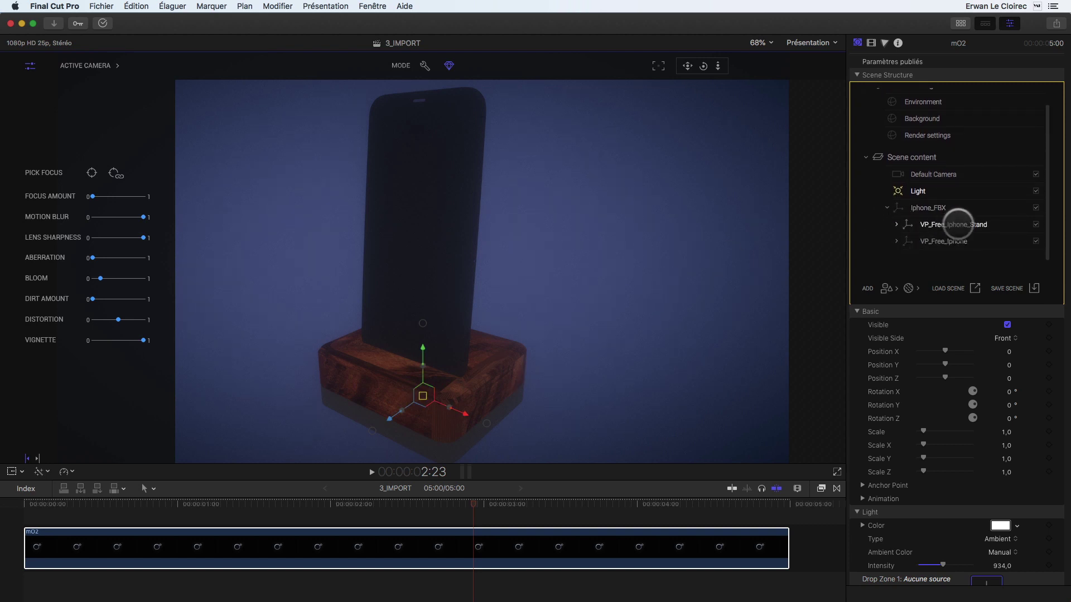
pyautogui.click(1035, 224)
pyautogui.click(1036, 225)
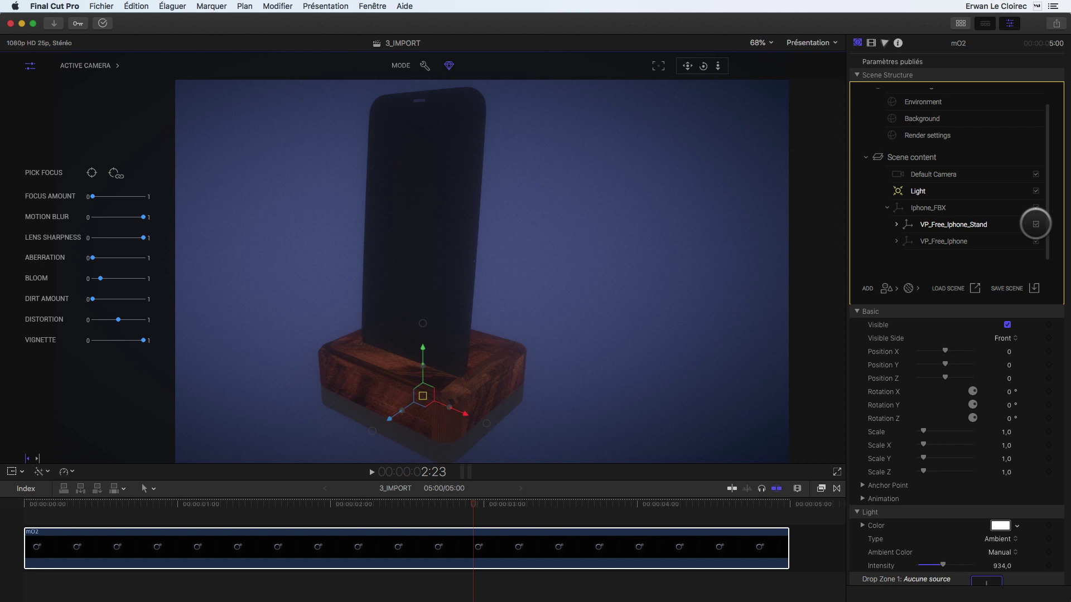
pyautogui.click(1035, 241)
pyautogui.click(1036, 241)
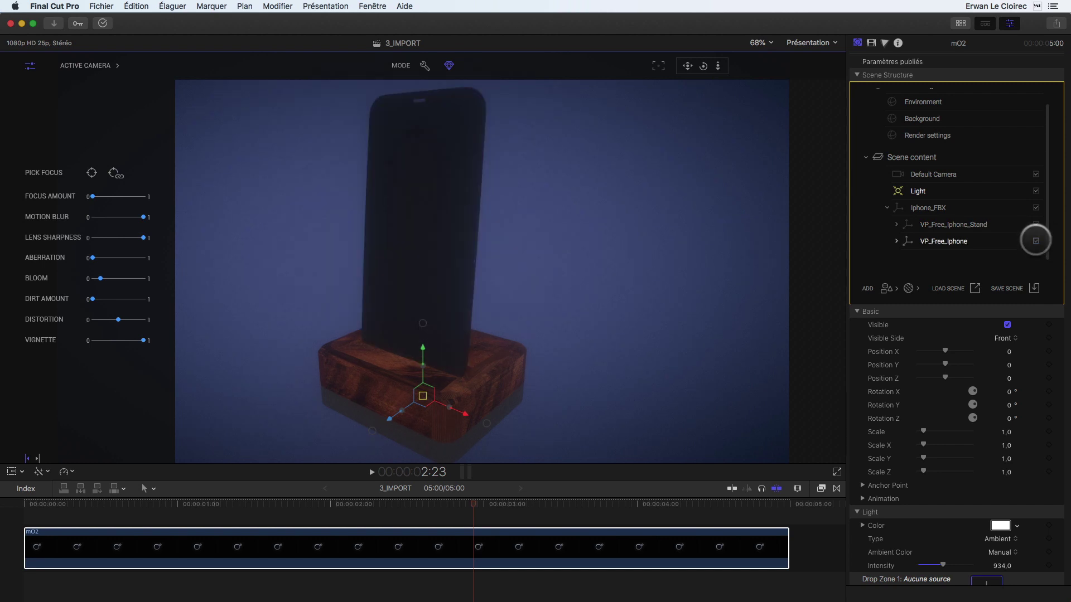
# Delete the VP_Free_Iphone_Stand part from the Iphone_FBX group
pyautogui.click(993, 225)
pyautogui.rightClick(987, 223)
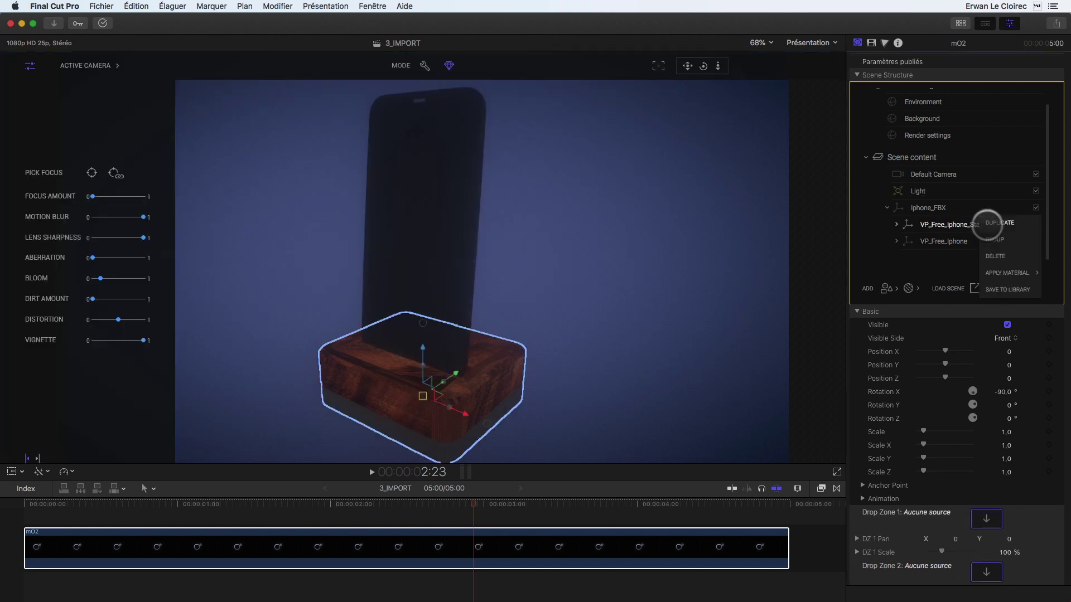
pyautogui.click(996, 258)
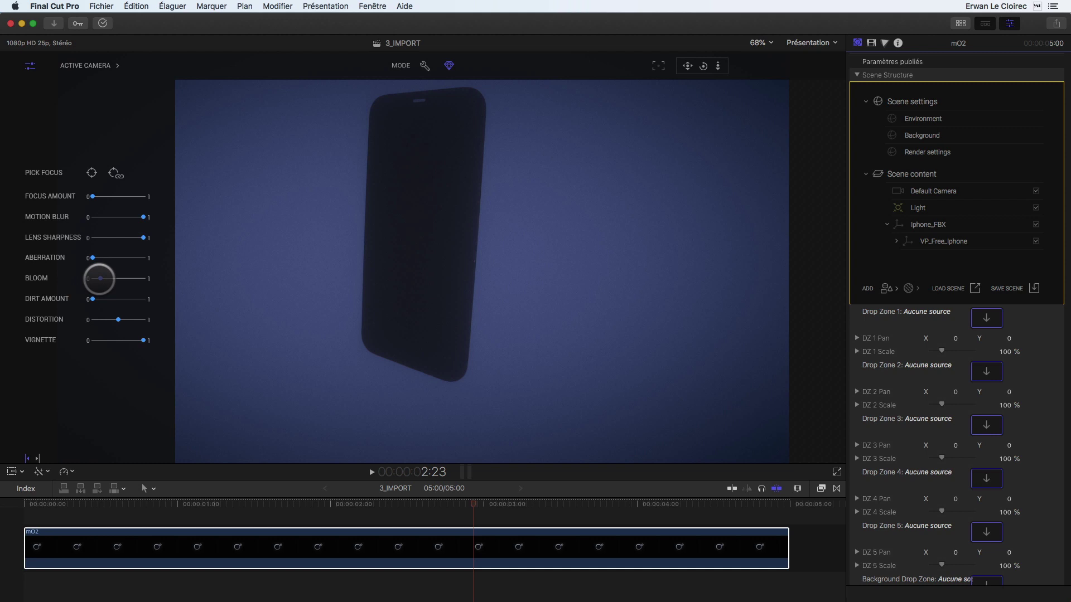
# Lower the camera's Bloom to 0 and hide the camera effect controls in the viewer
pyautogui.moveTo(78, 279); pyautogui.dragTo(59, 280)
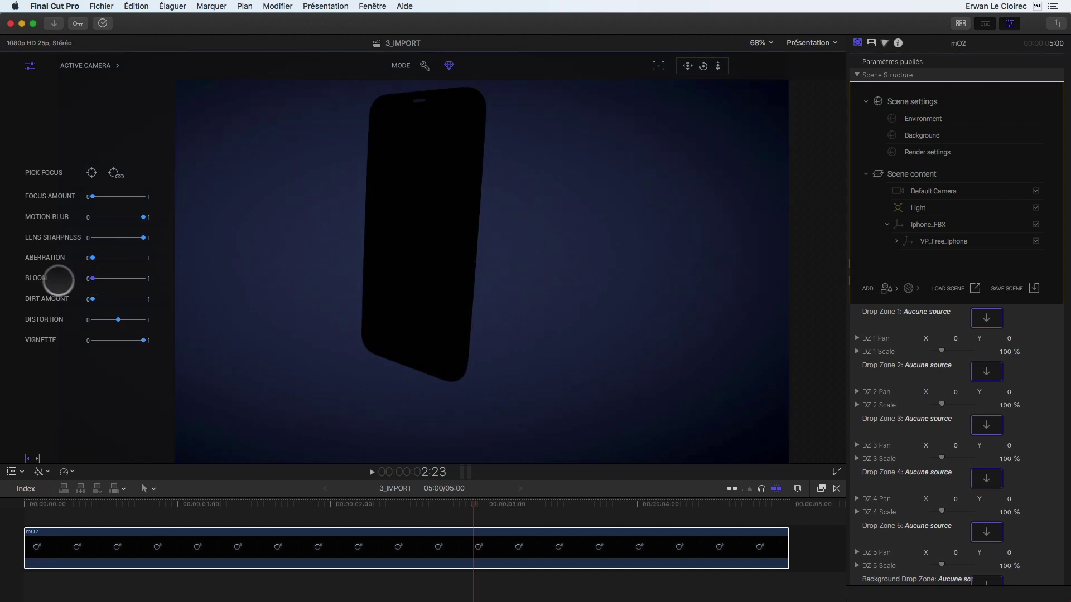
pyautogui.click(29, 65)
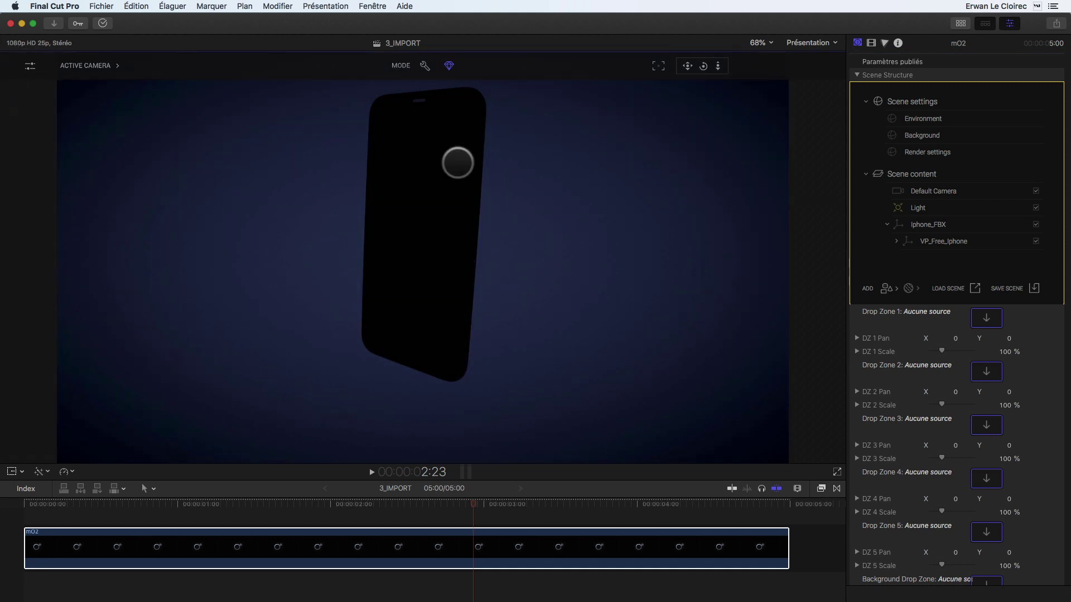
# Select the phone's back shell part in the viewer and open that part's material settings
pyautogui.moveTo(688, 65); pyautogui.dragTo(720, 93)
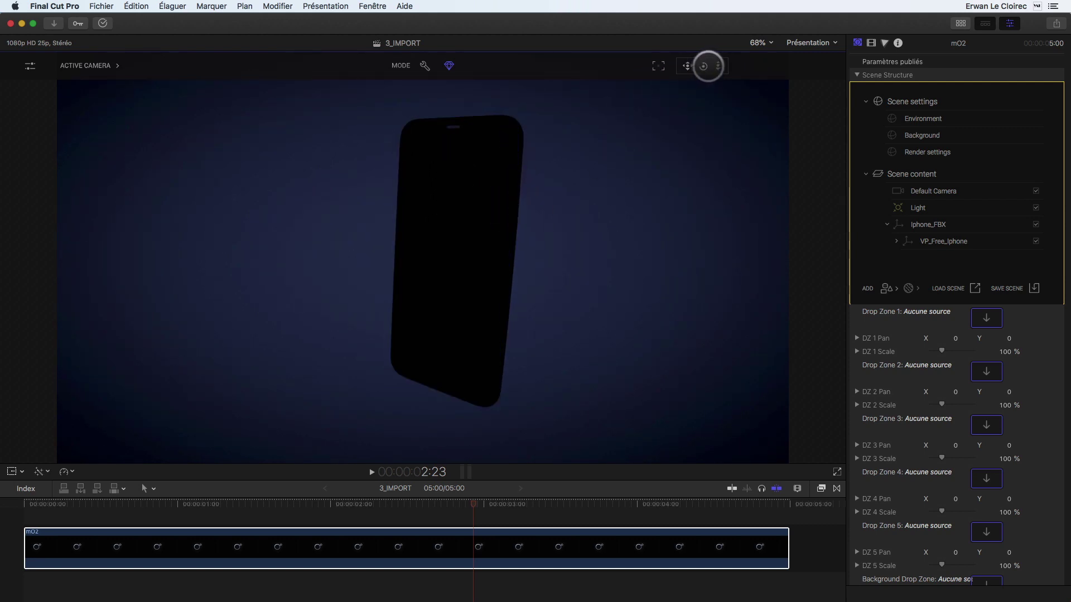
pyautogui.moveTo(704, 66)
pyautogui.mouseDown()
pyautogui.moveTo(669, 66)
pyautogui.moveTo(702, 65)
pyautogui.mouseUp()
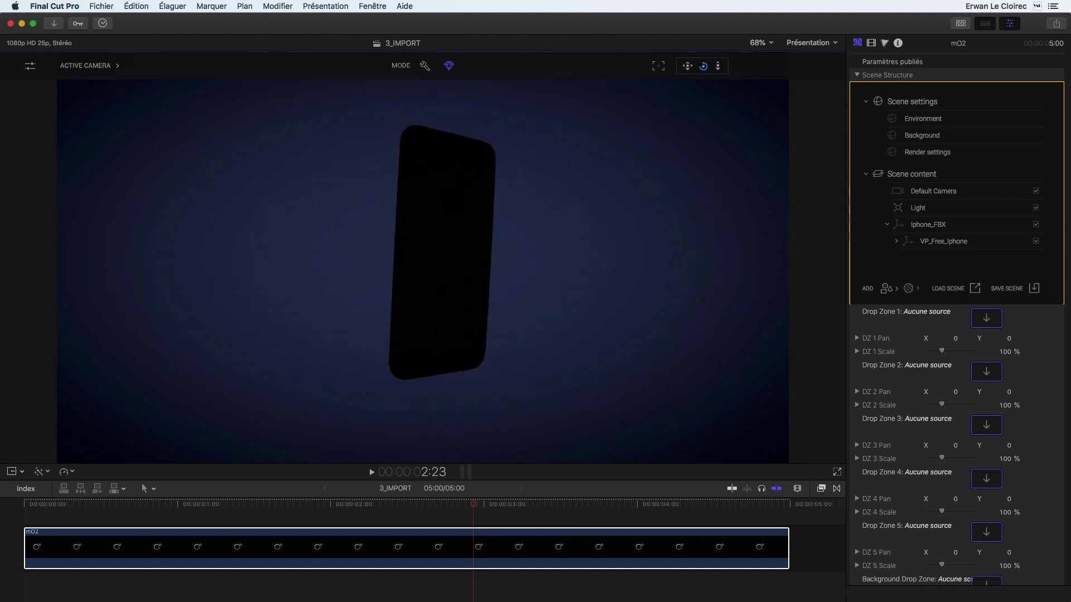
pyautogui.click(427, 247)
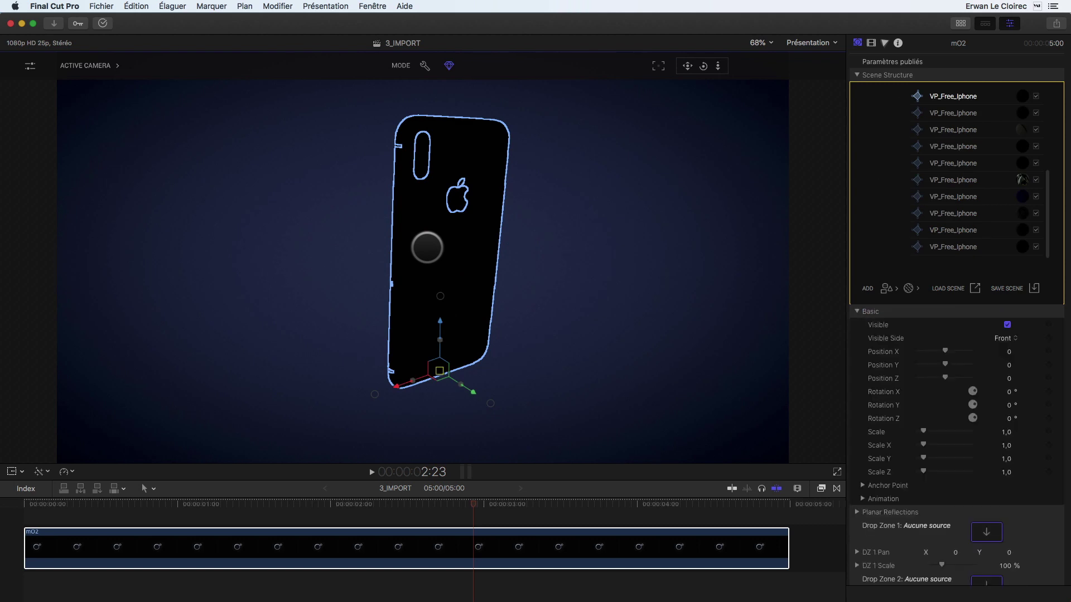
pyautogui.scroll(5, 923, 168)
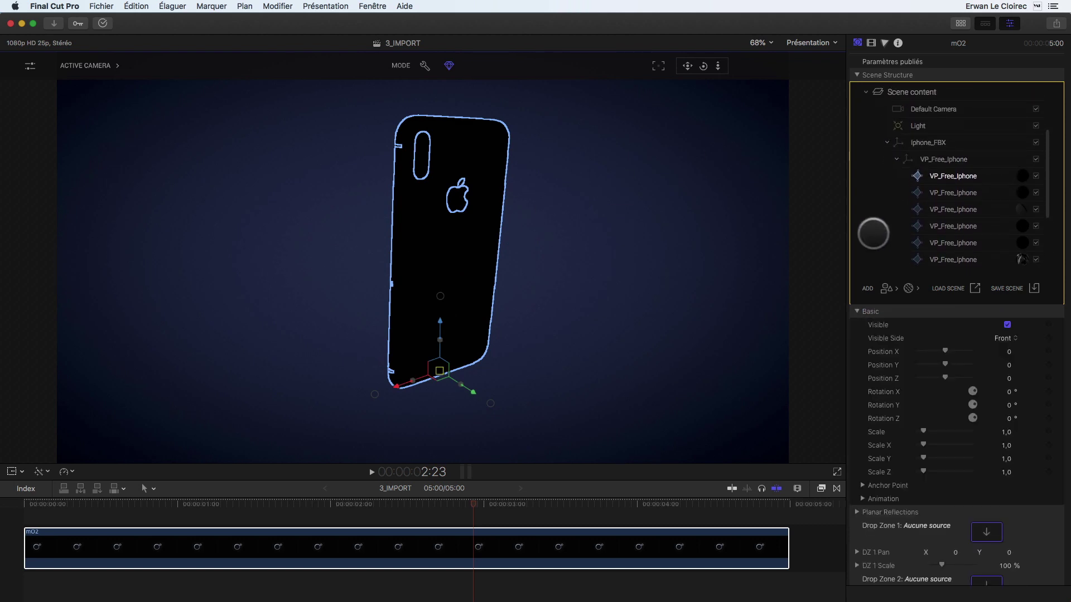
pyautogui.scroll(-2, 887, 220)
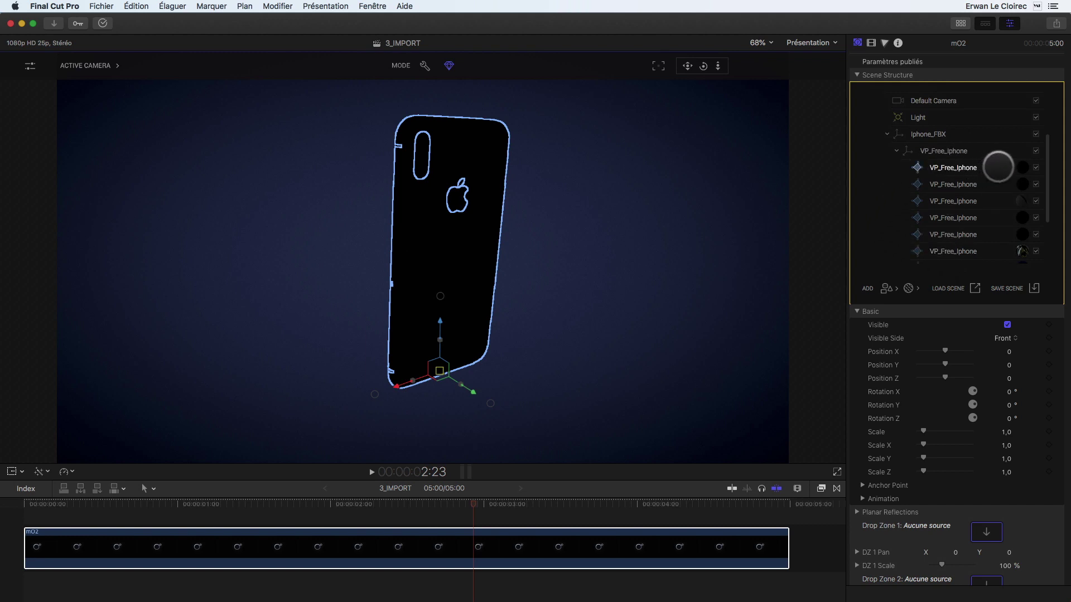
pyautogui.click(1022, 167)
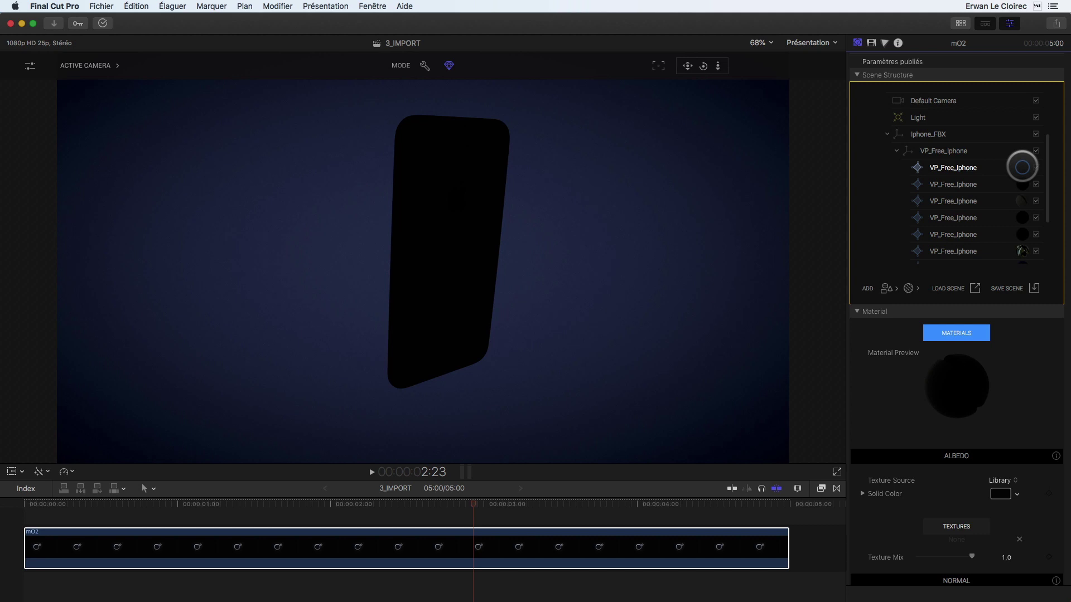
# Apply the Copper material from the Metal category of the material library to the phone's back shell
pyautogui.scroll(-5, 919, 371)
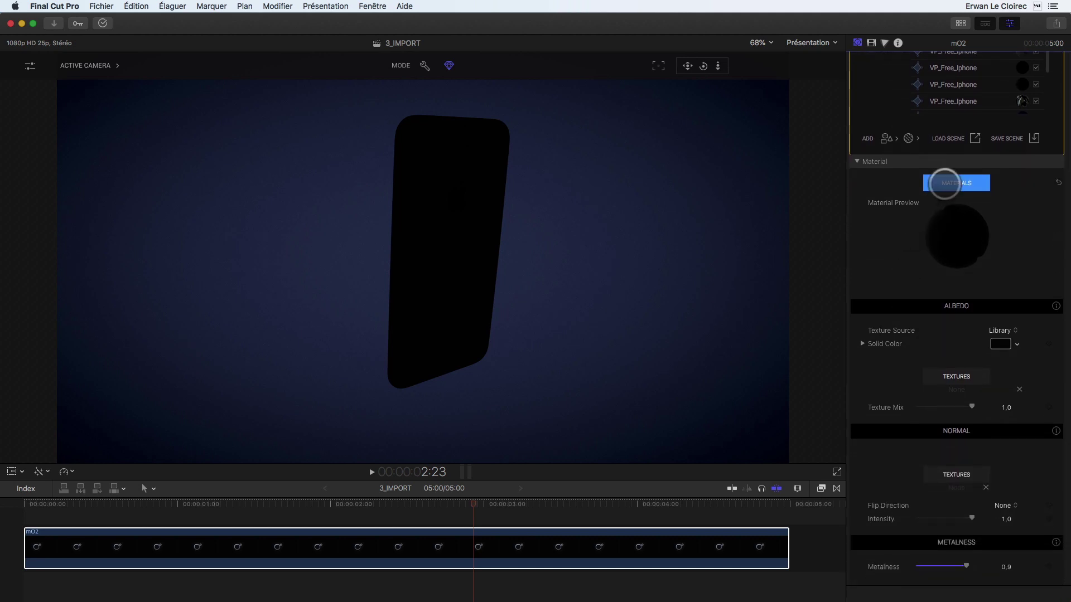
pyautogui.click(948, 181)
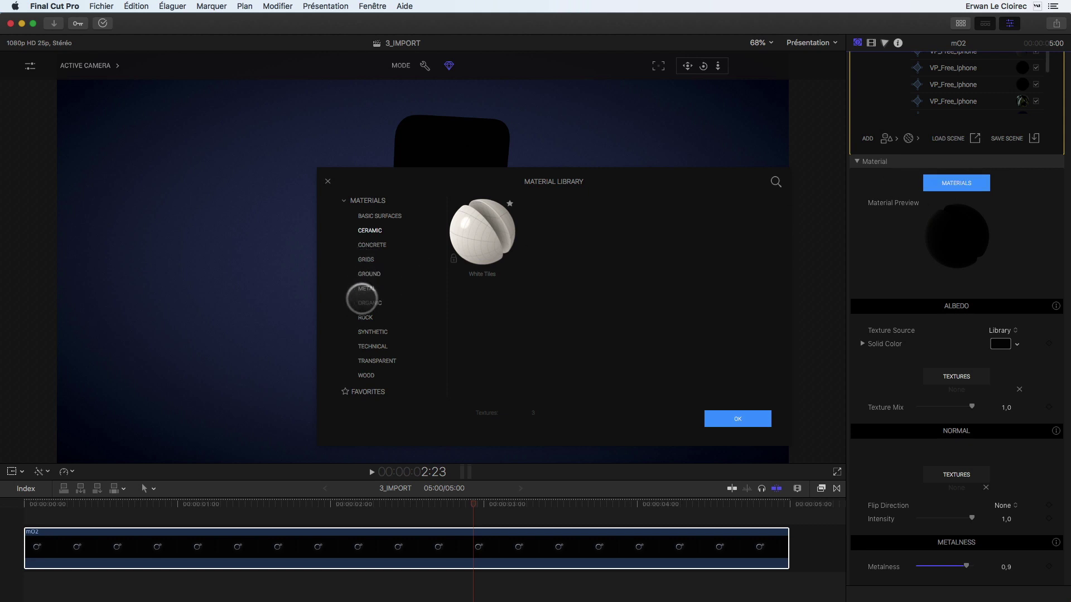
pyautogui.click(366, 288)
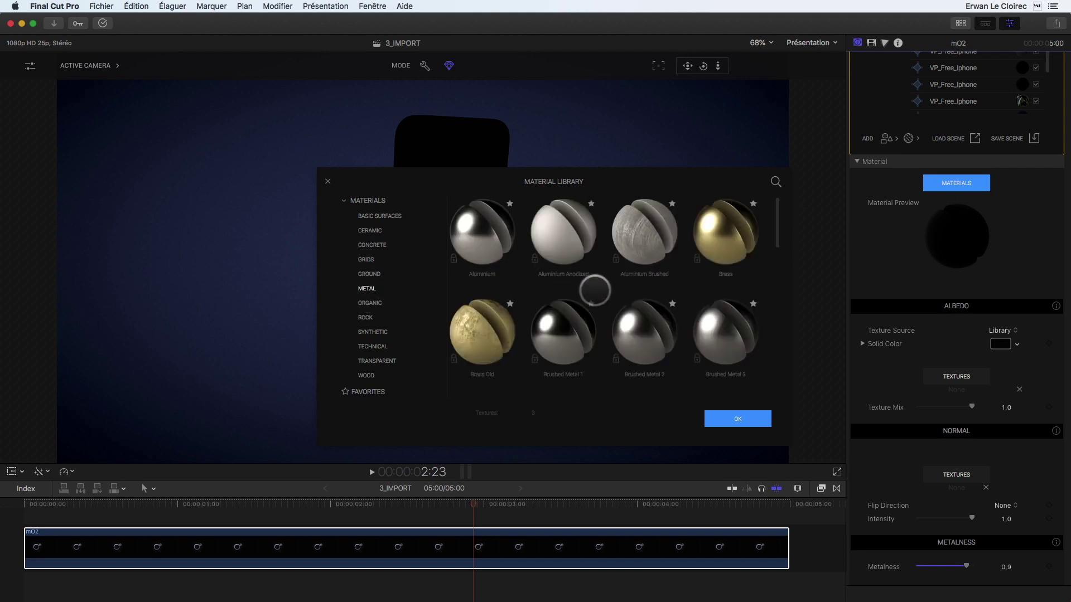
pyautogui.scroll(-3, 595, 289)
pyautogui.scroll(-2, 595, 289)
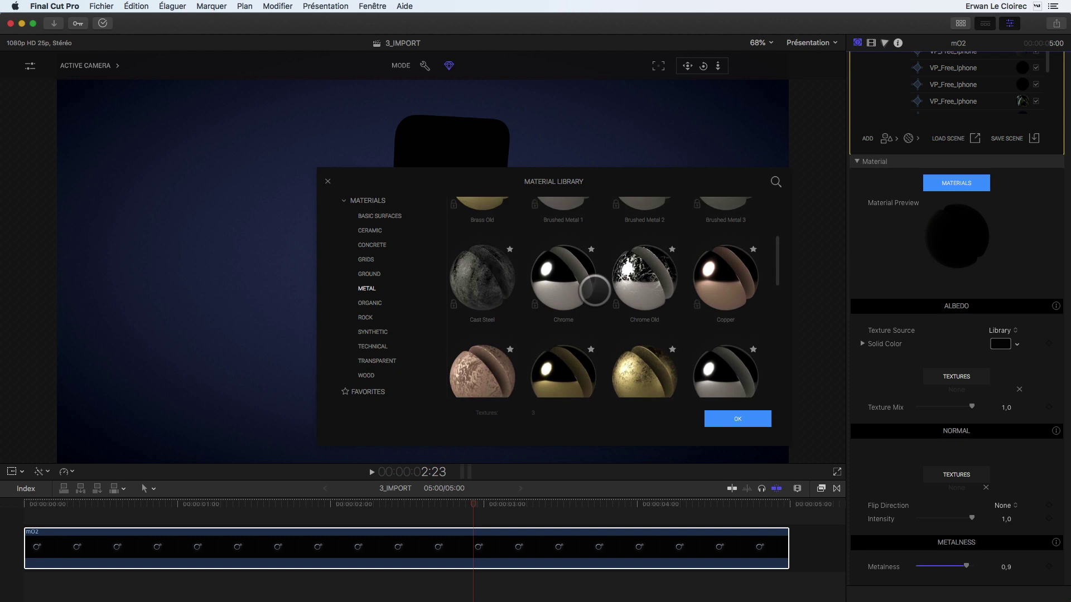
pyautogui.scroll(-3, 718, 282)
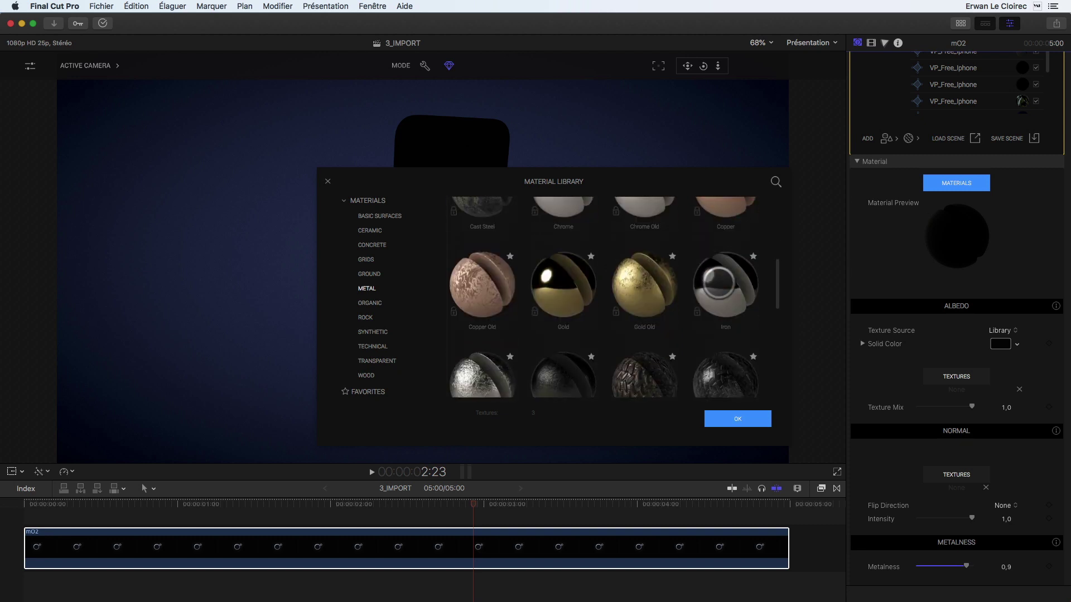
pyautogui.scroll(1, 641, 301)
pyautogui.click(741, 219)
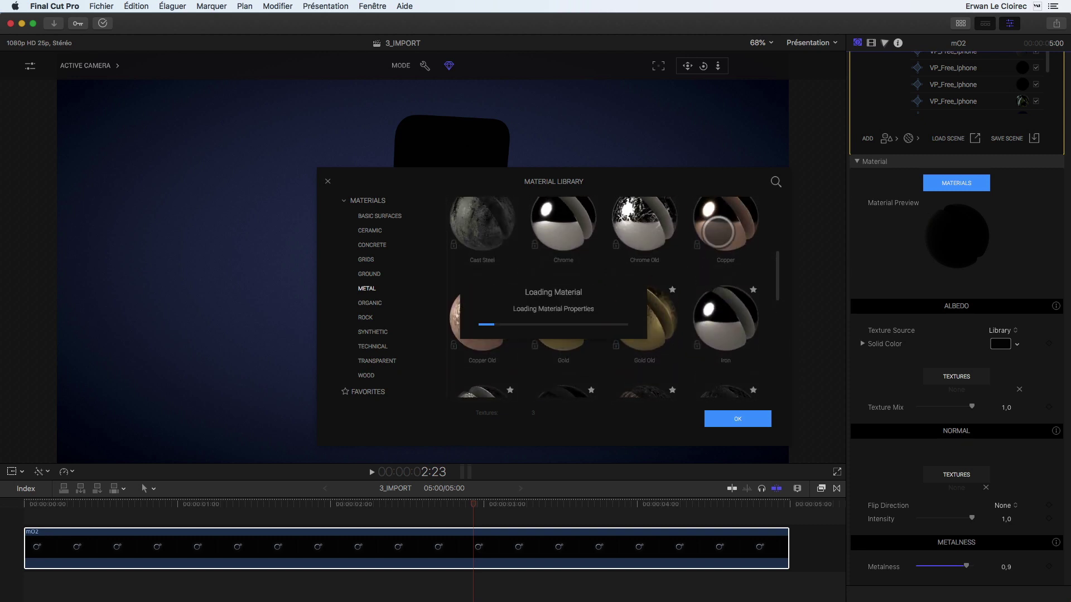
pyautogui.click(734, 417)
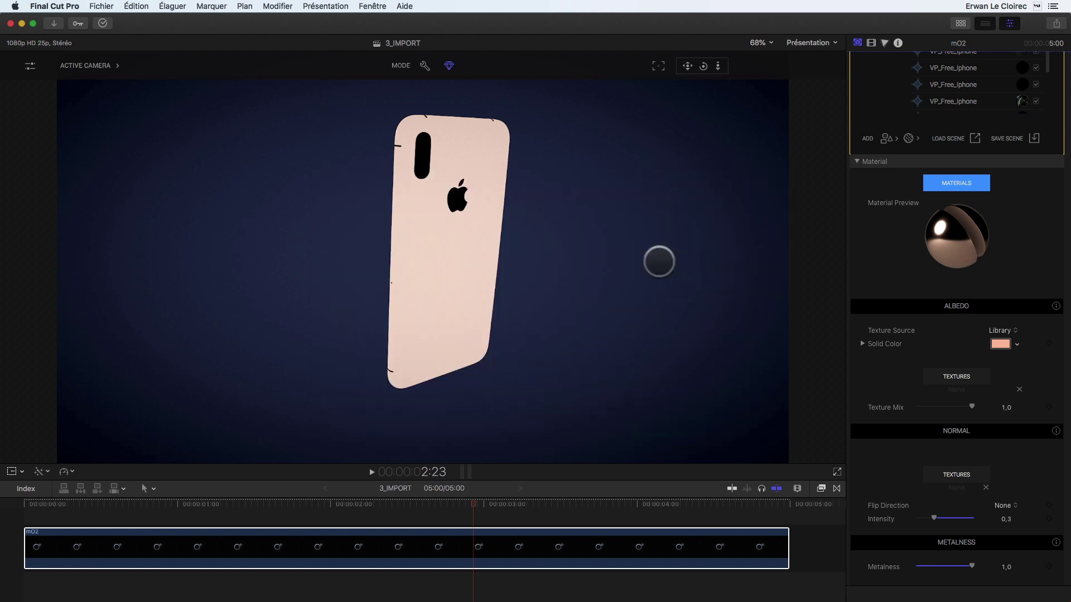
# Disable the scene's Light so that only the environment illuminates the phone
pyautogui.scroll(5, 889, 145)
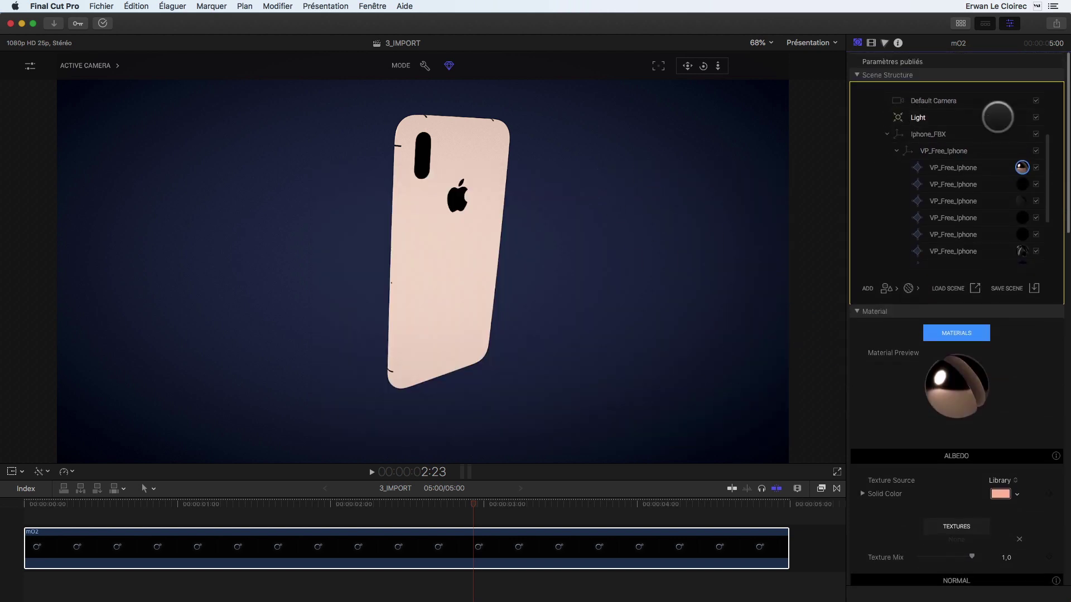
pyautogui.click(1036, 117)
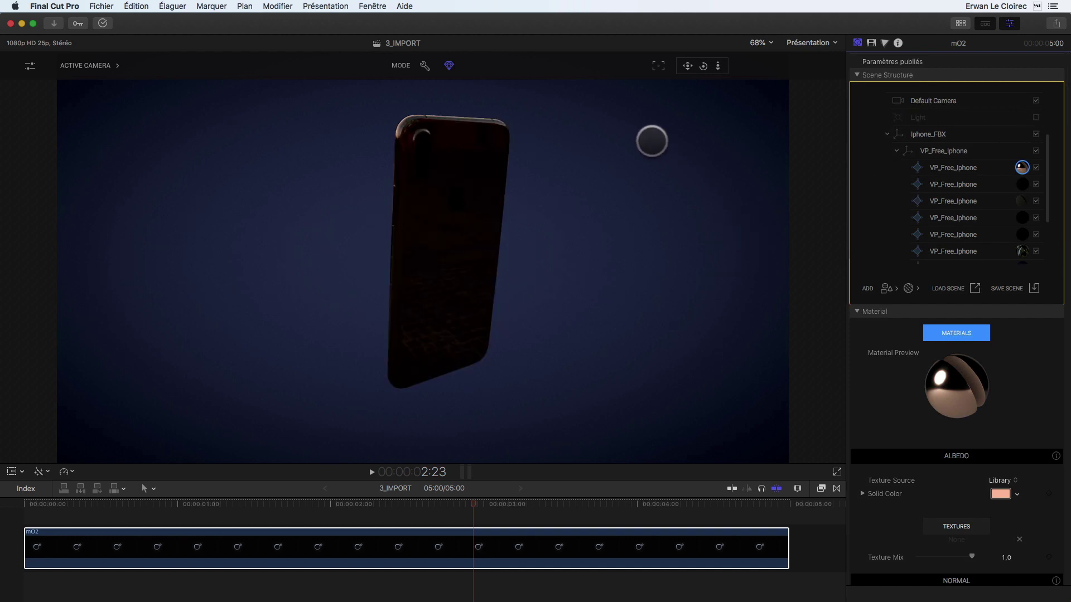
pyautogui.moveTo(704, 65)
pyautogui.mouseDown()
pyautogui.moveTo(716, 66)
pyautogui.moveTo(678, 66)
pyautogui.moveTo(683, 95)
pyautogui.moveTo(681, 70)
pyautogui.moveTo(703, 66)
pyautogui.mouseUp()
# Replace the scene environment with the Mall map from the Blue Sky panoramas and check the reflections on the phone
pyautogui.scroll(5, 884, 224)
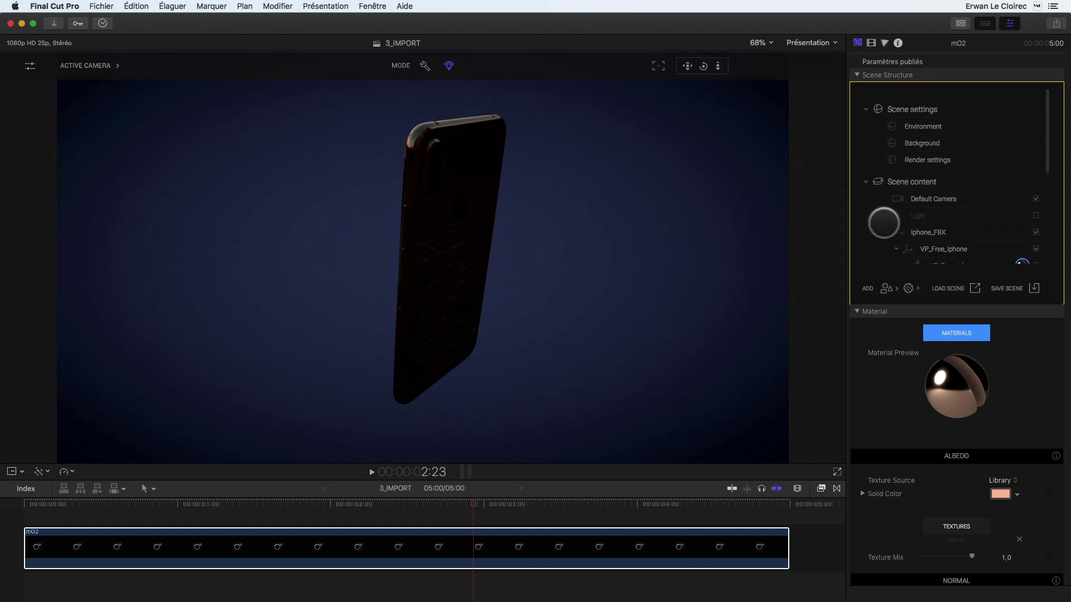
pyautogui.click(918, 119)
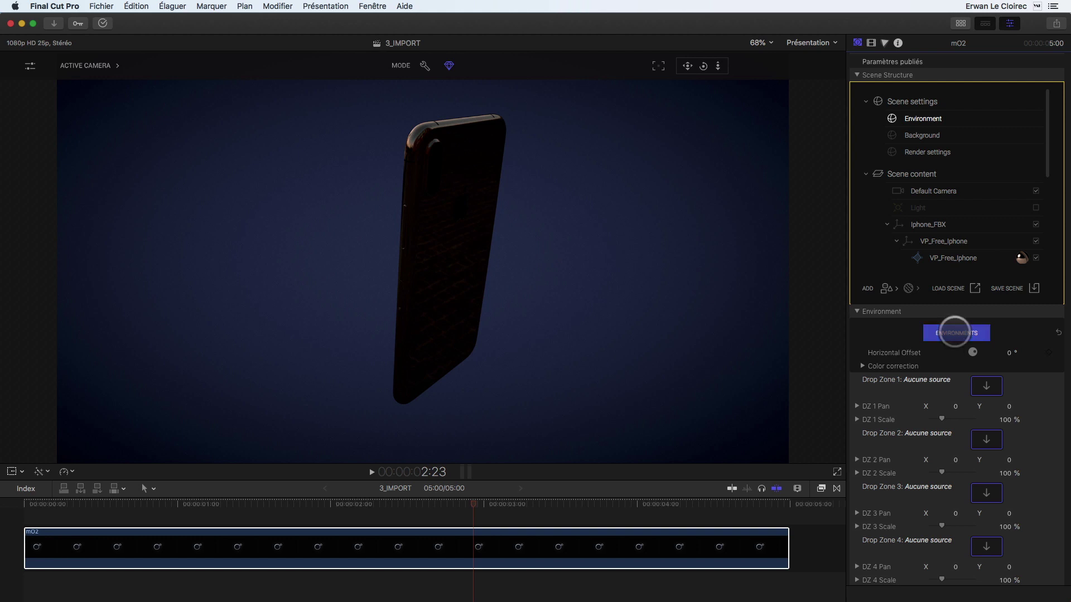
pyautogui.click(955, 333)
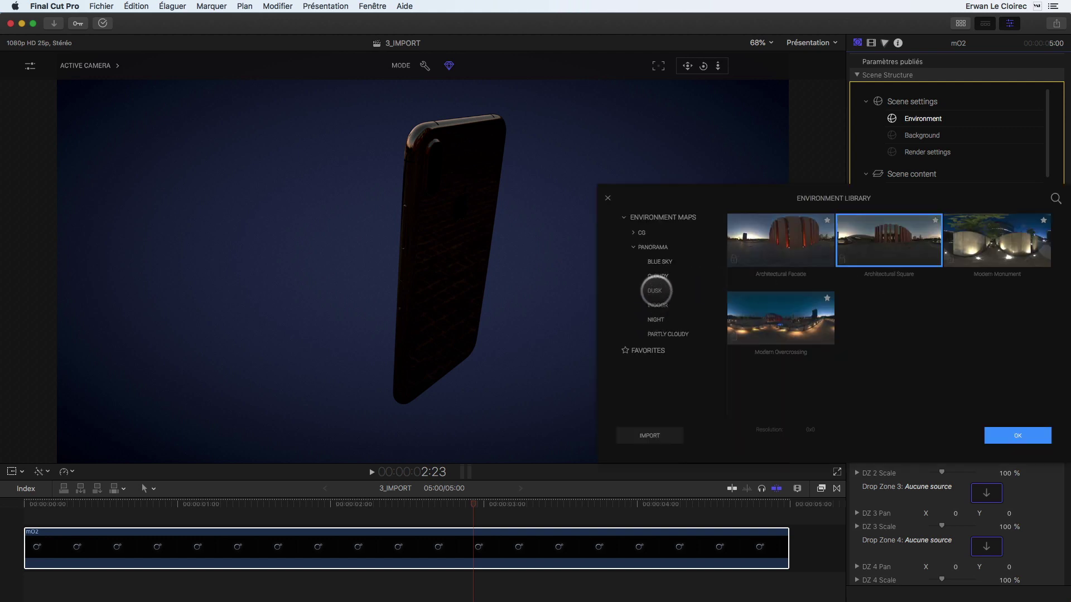
pyautogui.click(660, 262)
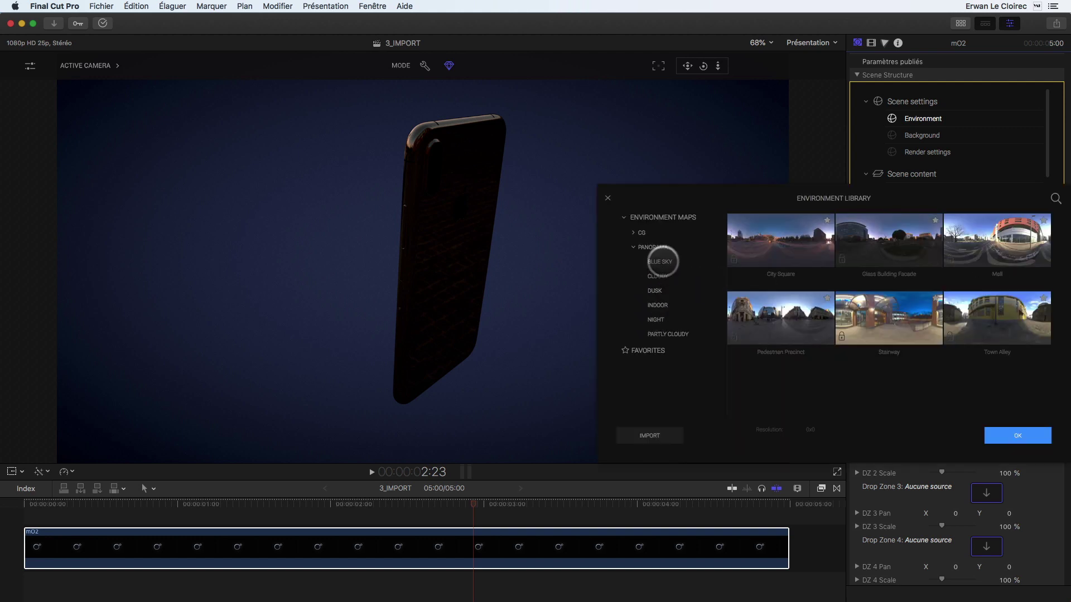
pyautogui.click(995, 244)
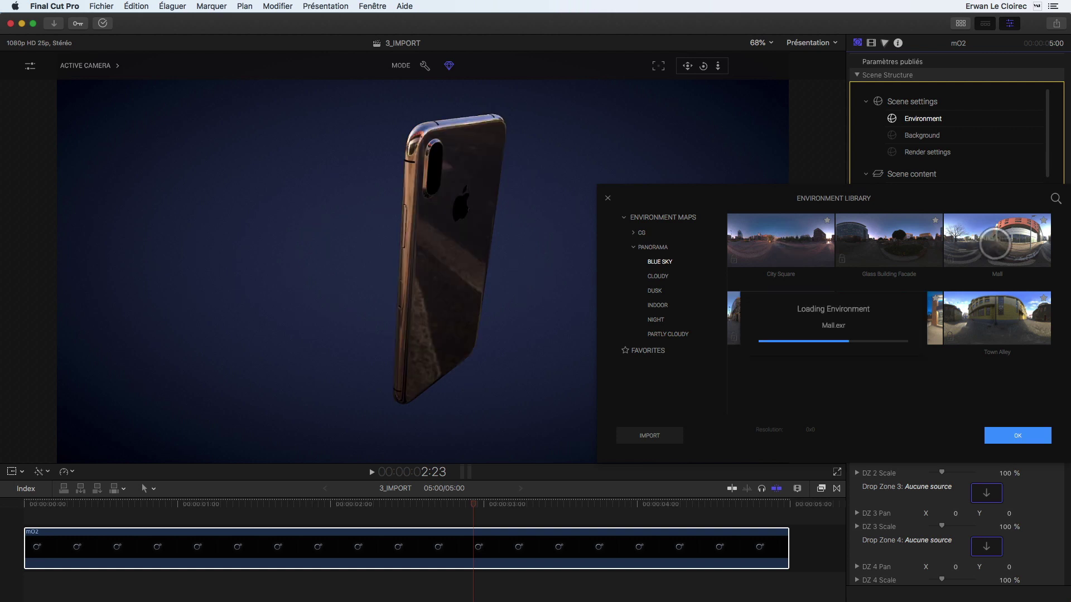
pyautogui.click(1018, 435)
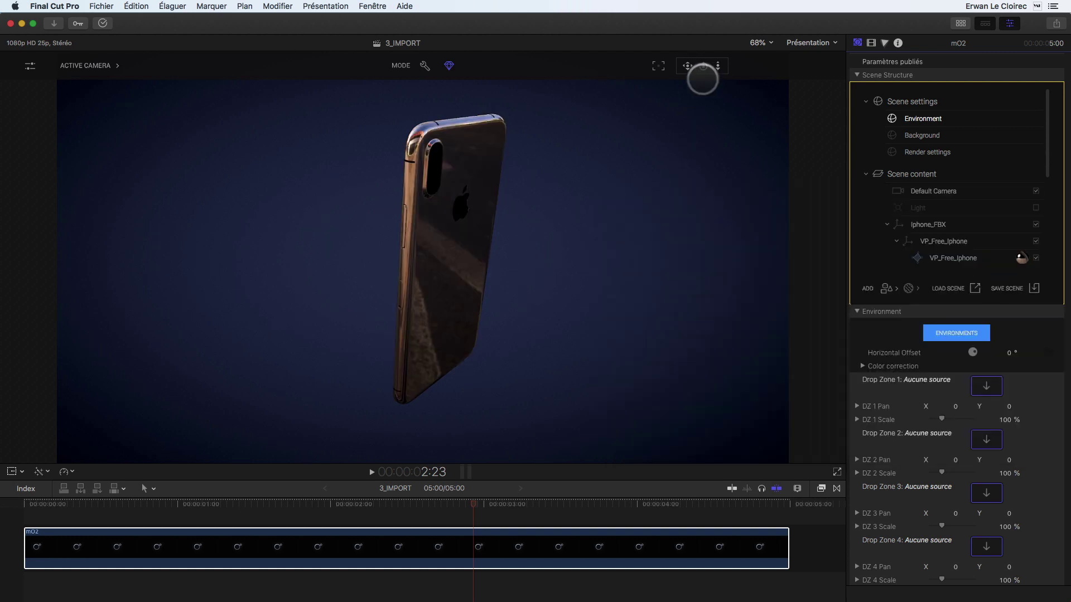
pyautogui.moveTo(702, 66); pyautogui.dragTo(641, 83)
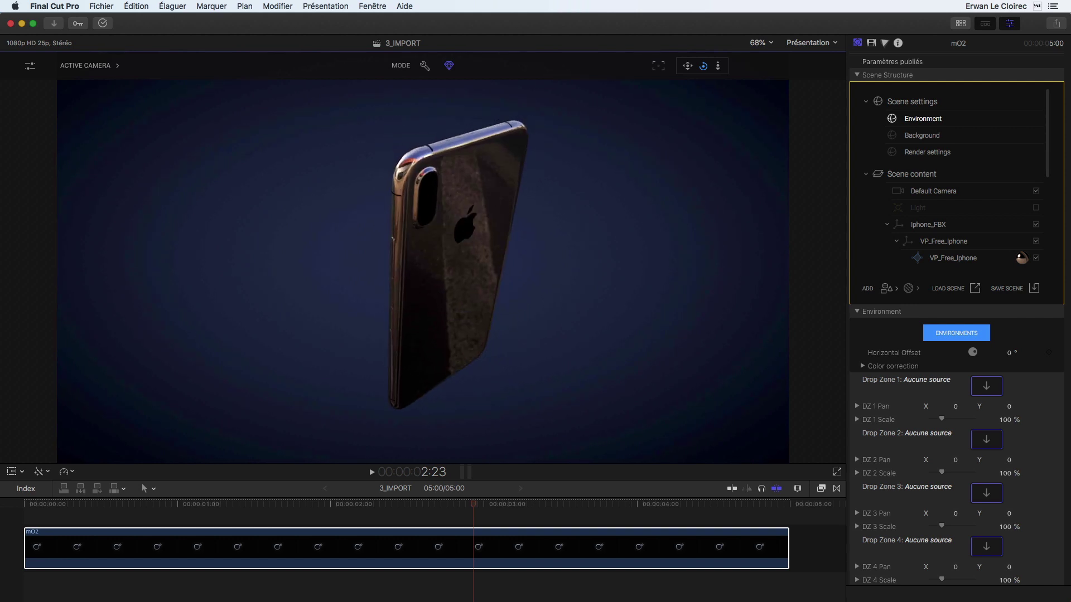
pyautogui.click(703, 66)
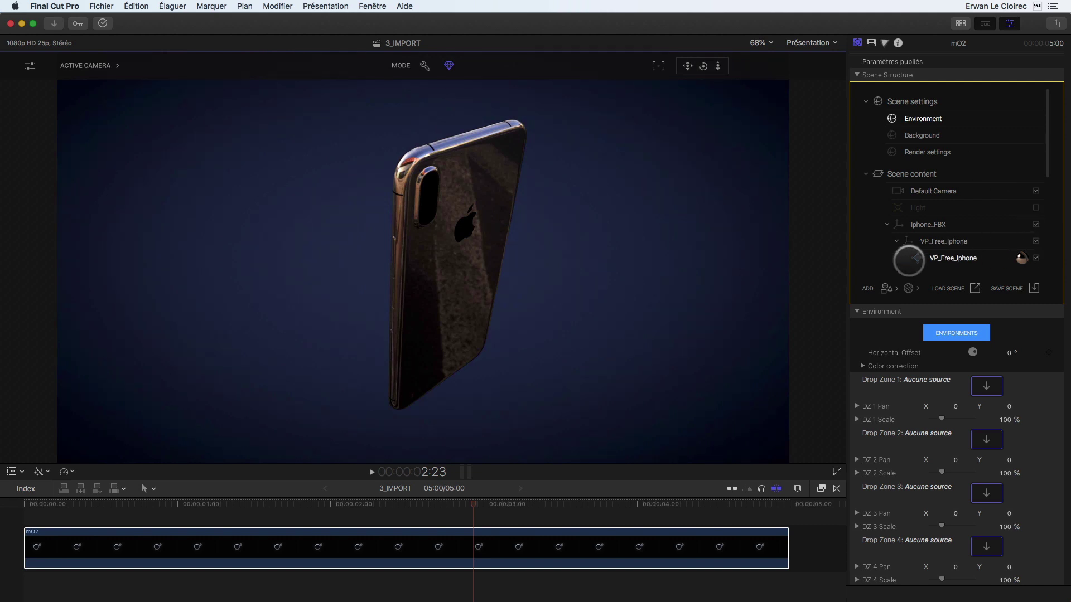
# Set the back shell material's Metalness to 0,42 and its Roughness to 0,17
pyautogui.scroll(-3, 909, 261)
pyautogui.click(1022, 201)
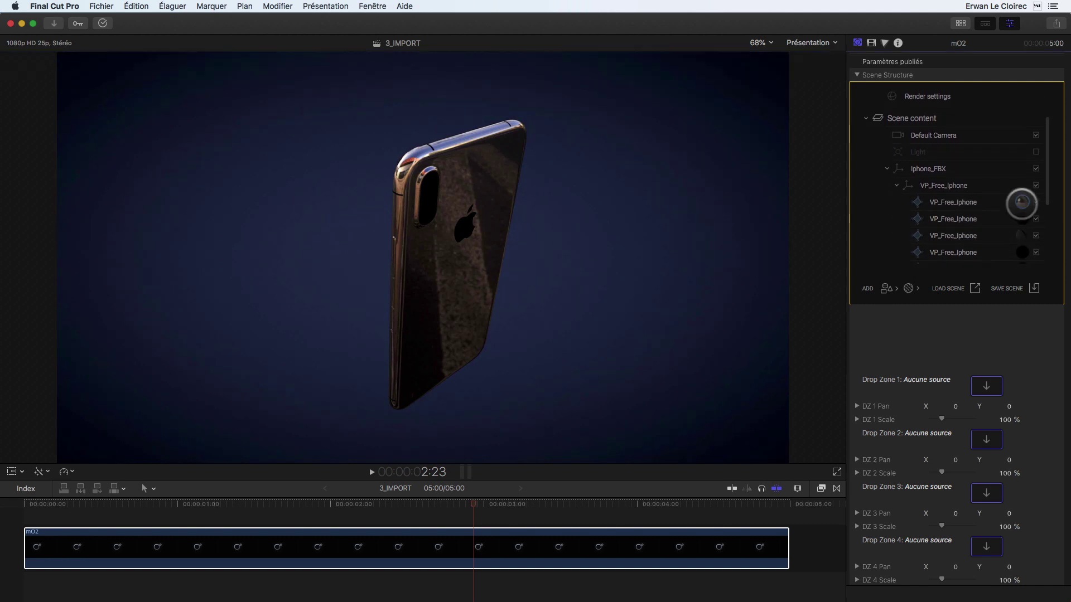
pyautogui.scroll(-10, 935, 391)
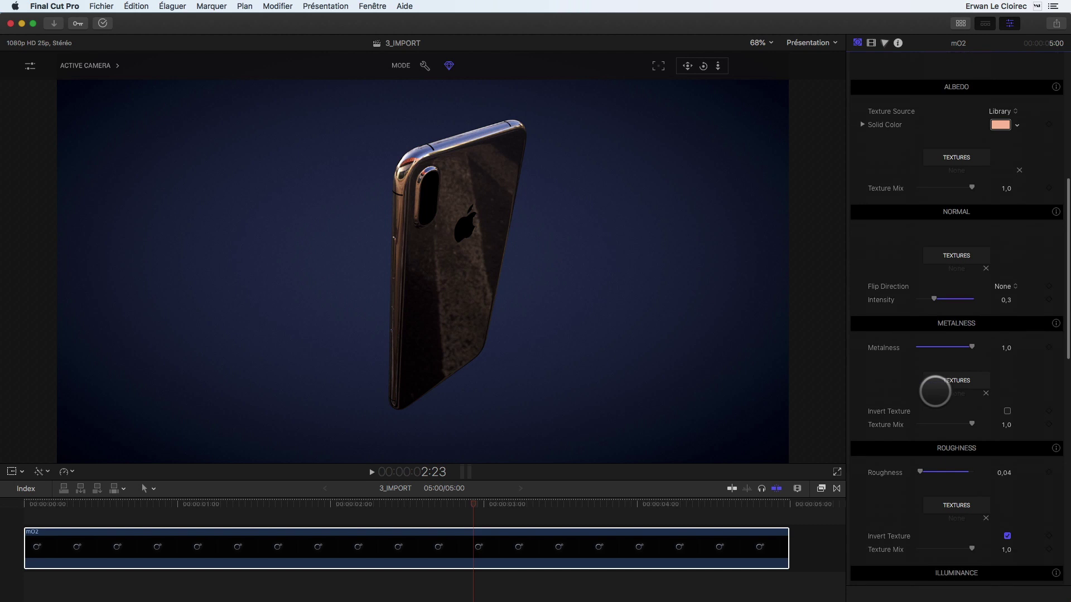
pyautogui.scroll(1, 935, 391)
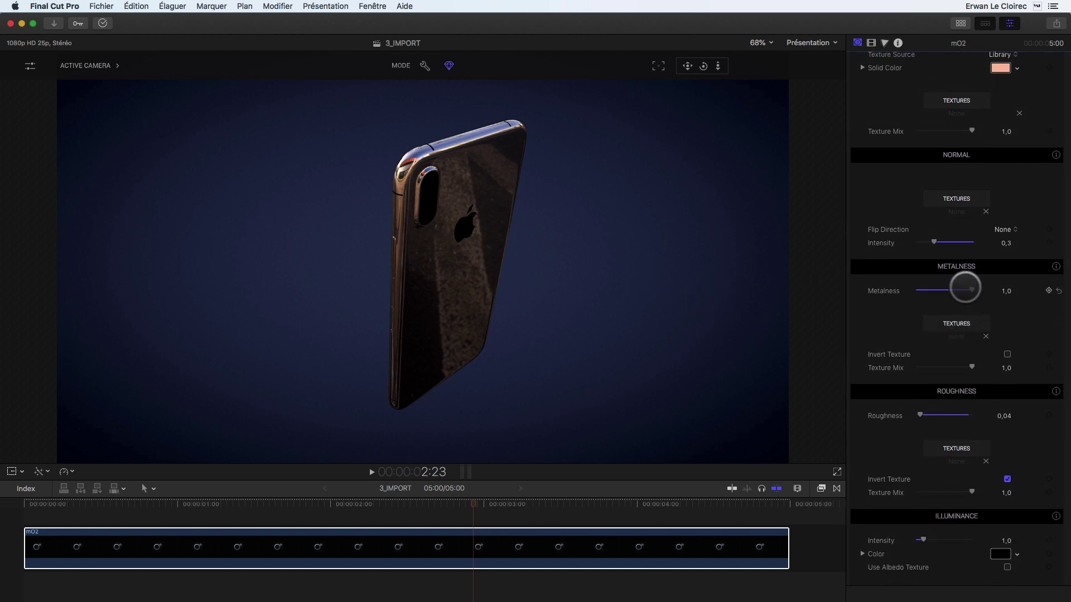
pyautogui.moveTo(967, 290); pyautogui.dragTo(939, 290)
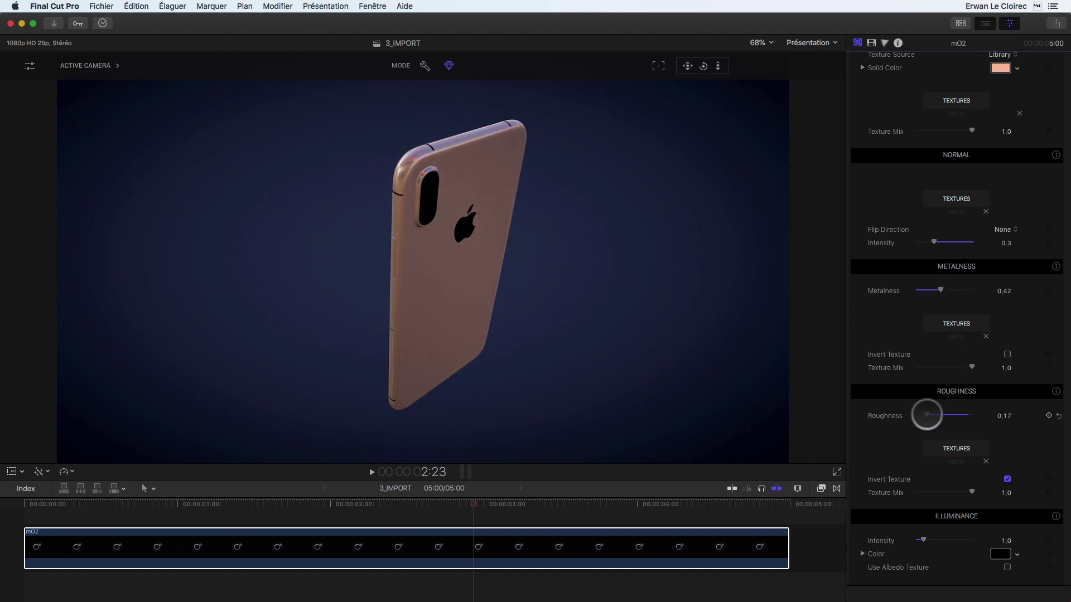
pyautogui.moveTo(704, 66); pyautogui.dragTo(655, 83)
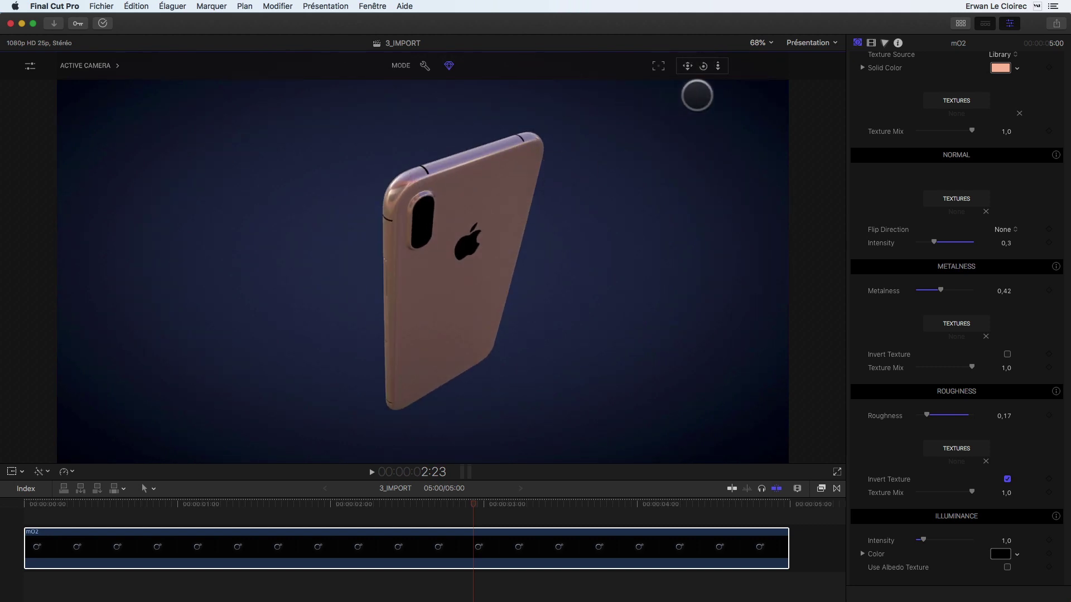
# Browse the CG environment categories and replace the scene environment with the Panels map from Lit From Above
pyautogui.scroll(10, 915, 185)
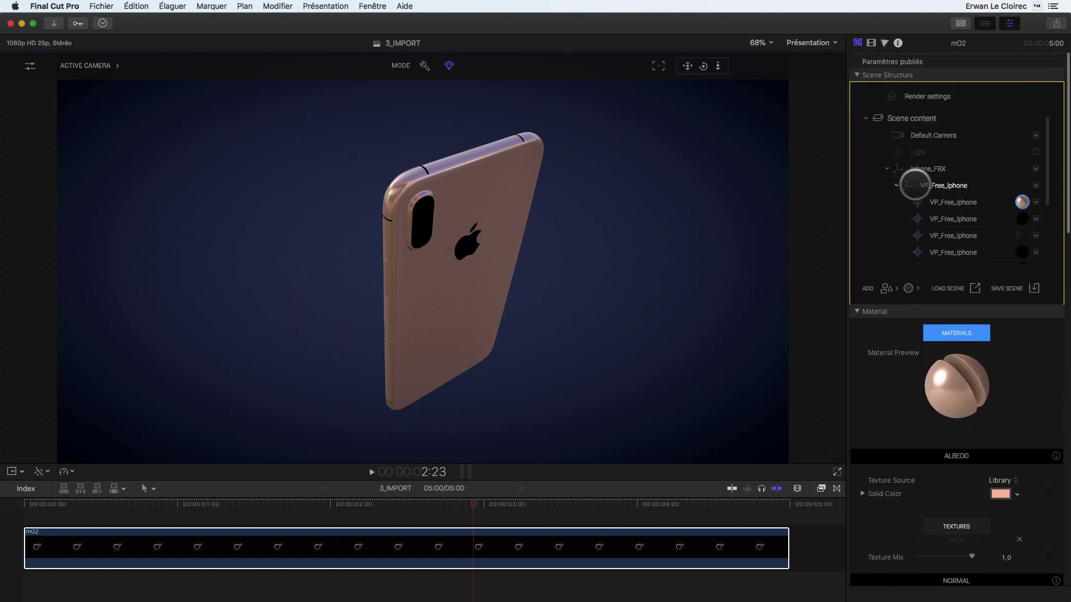
pyautogui.click(910, 113)
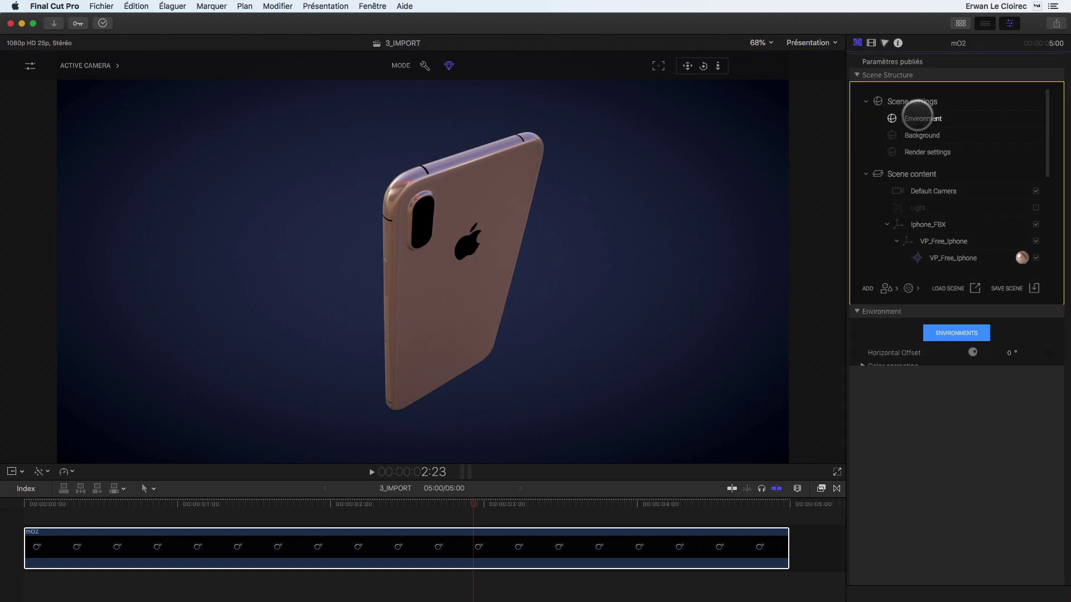
pyautogui.click(957, 332)
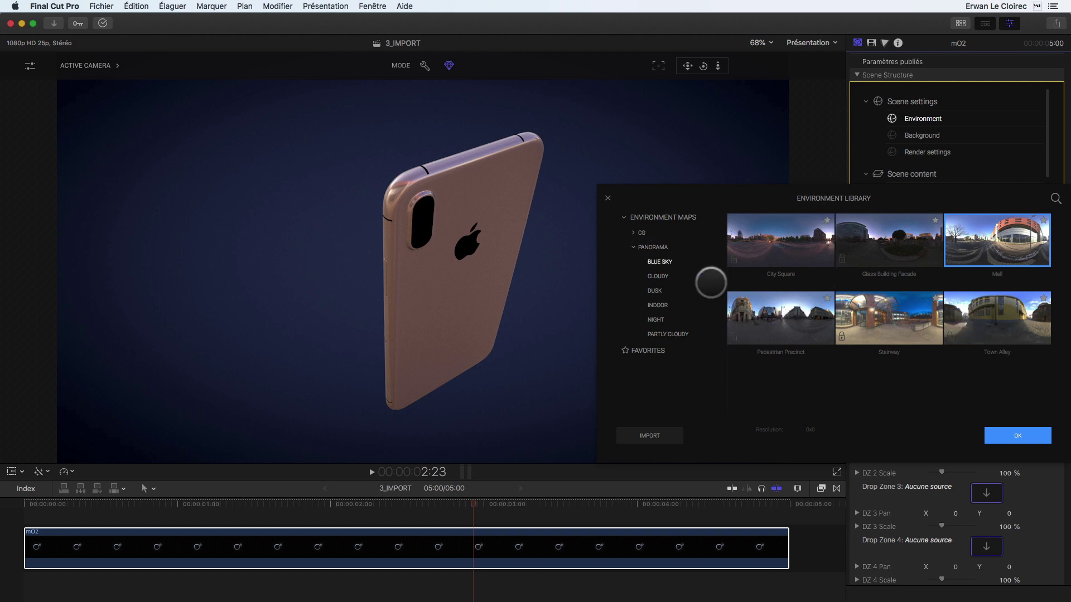
pyautogui.click(633, 233)
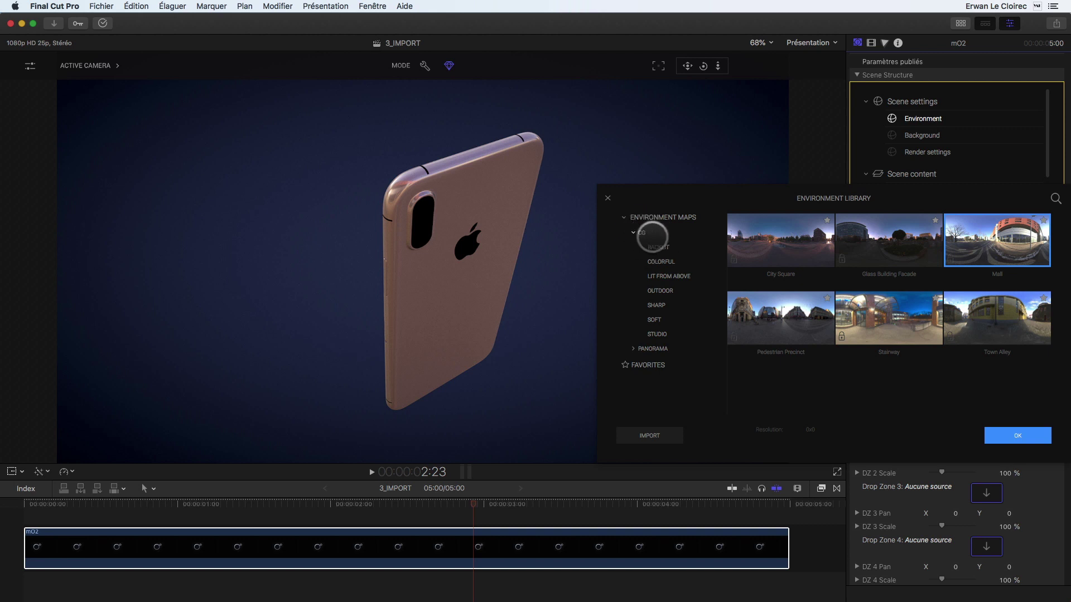
pyautogui.click(654, 249)
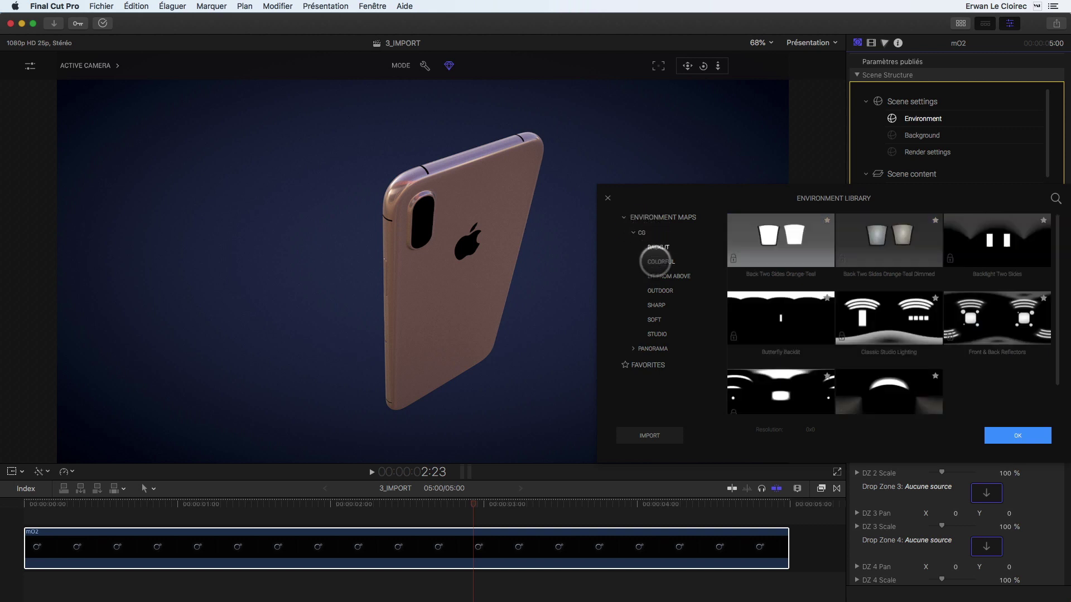
pyautogui.click(656, 263)
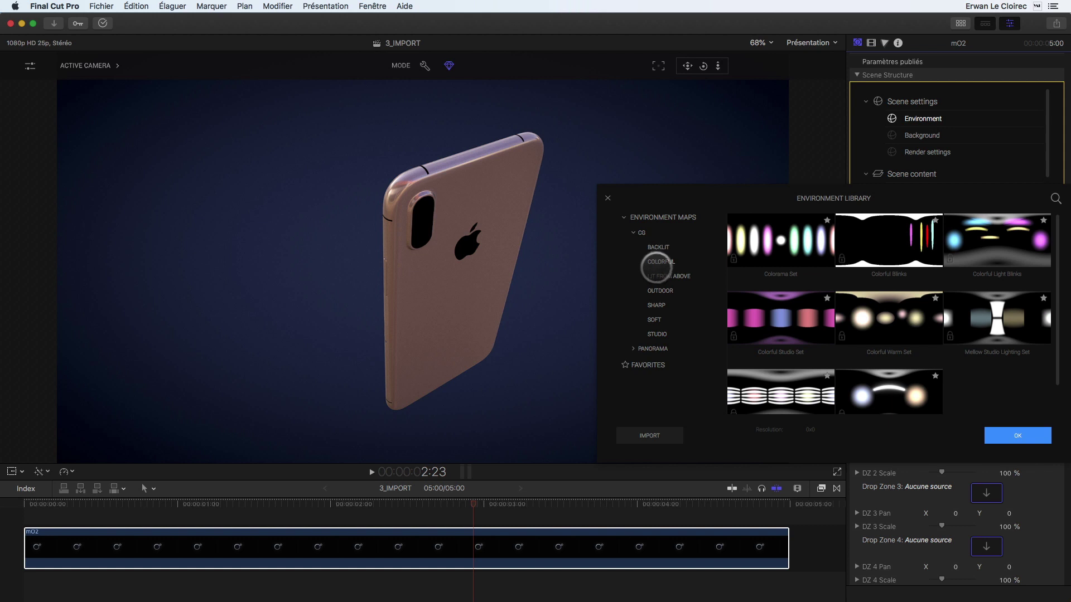
pyautogui.click(658, 291)
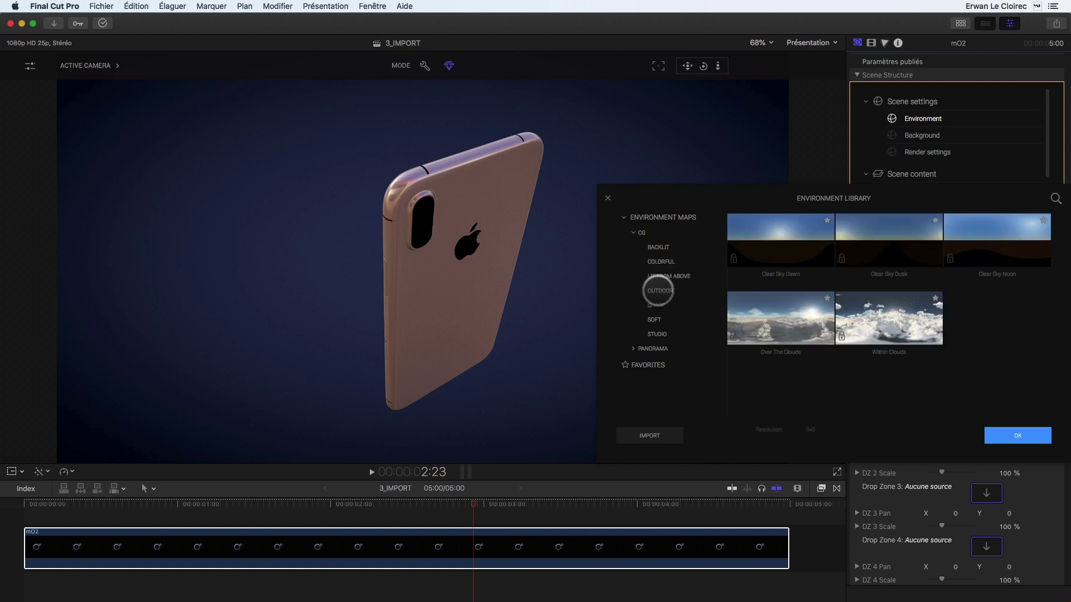
pyautogui.click(658, 276)
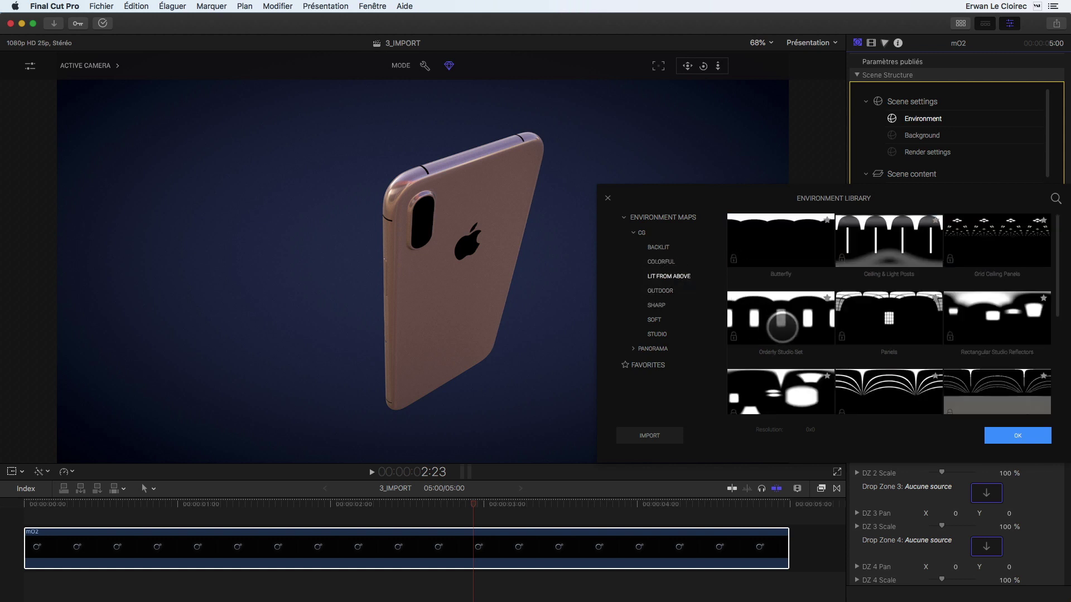
pyautogui.click(877, 313)
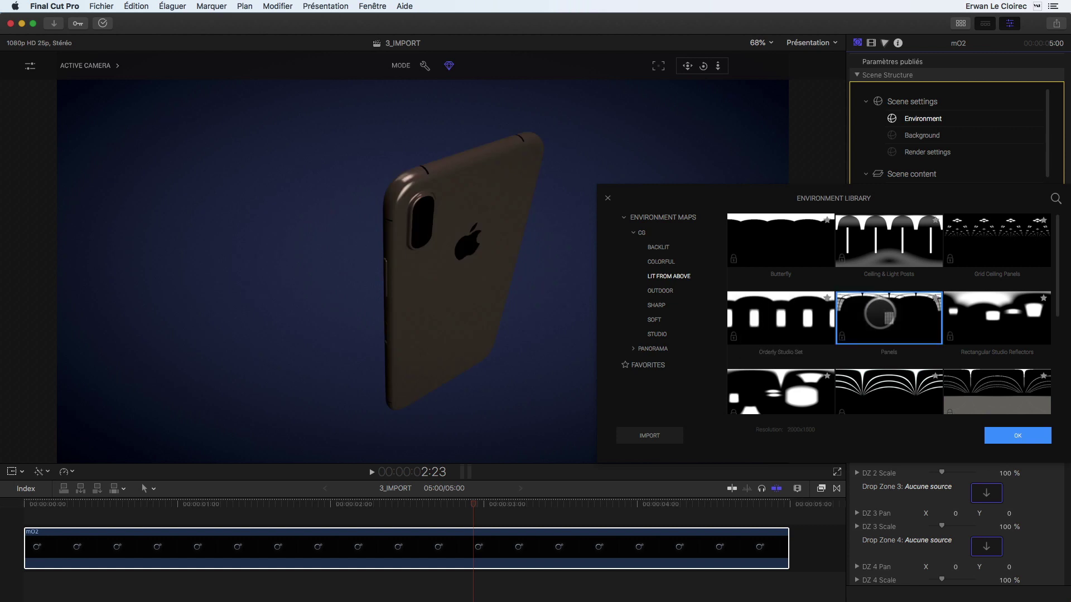
pyautogui.moveTo(747, 191); pyautogui.dragTo(343, 146)
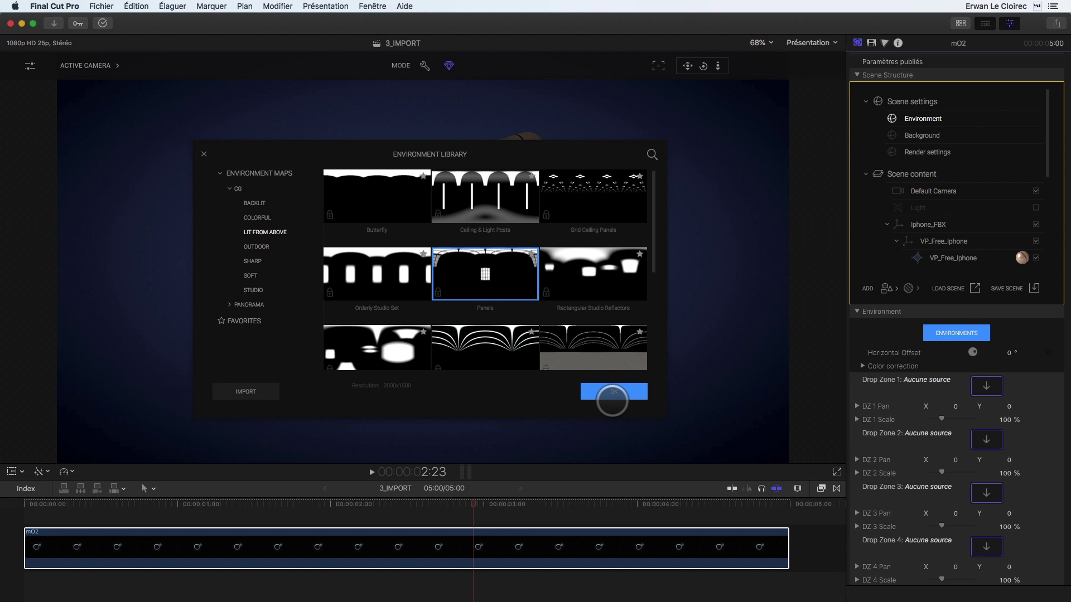
pyautogui.click(614, 391)
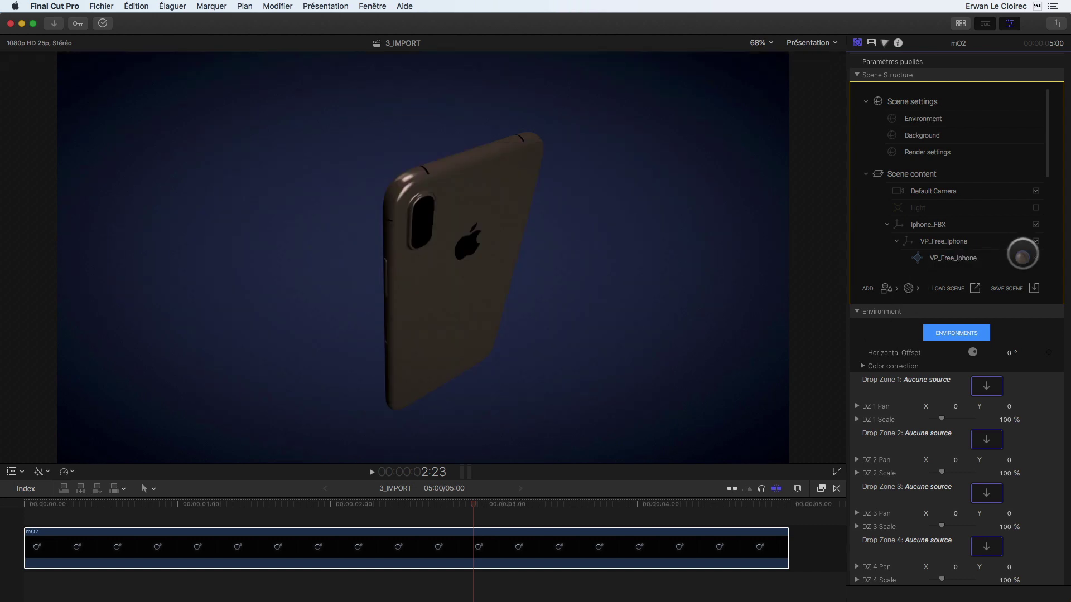
# Set the back shell material's Metalness to 0,75 and its Roughness to 0, and check the reflections on the phone
pyautogui.click(1022, 258)
pyautogui.scroll(-10, 942, 413)
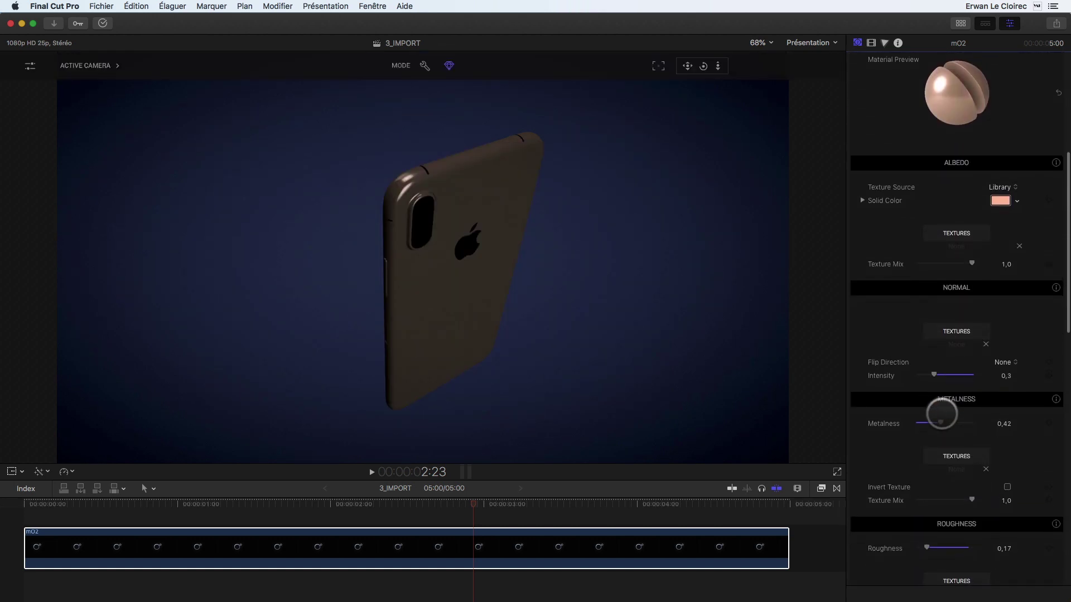
pyautogui.moveTo(942, 420); pyautogui.dragTo(933, 421)
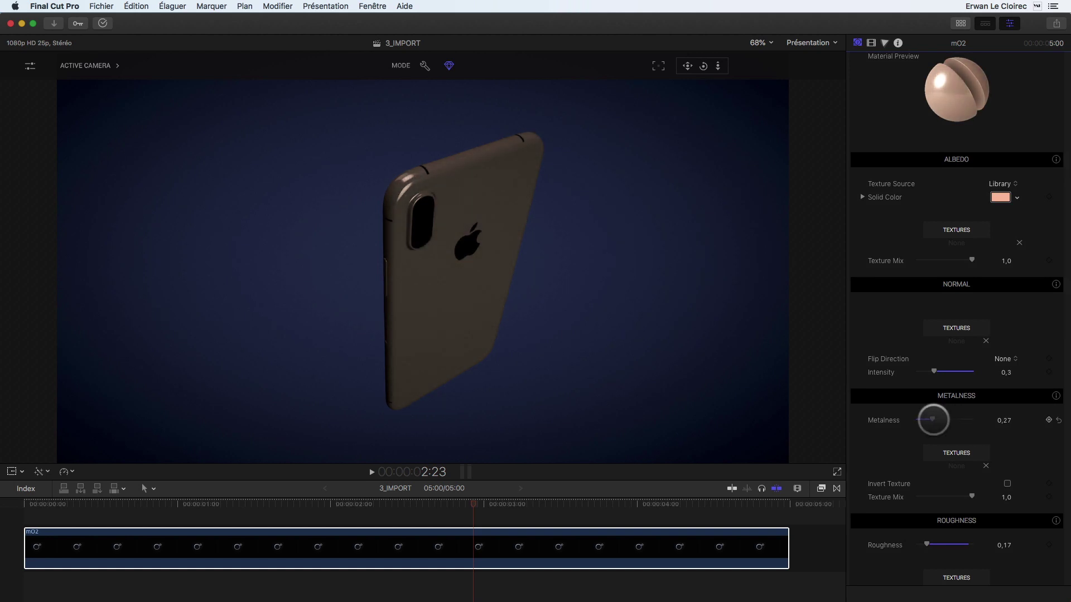
pyautogui.scroll(-3, 933, 420)
pyautogui.moveTo(929, 464); pyautogui.dragTo(898, 454)
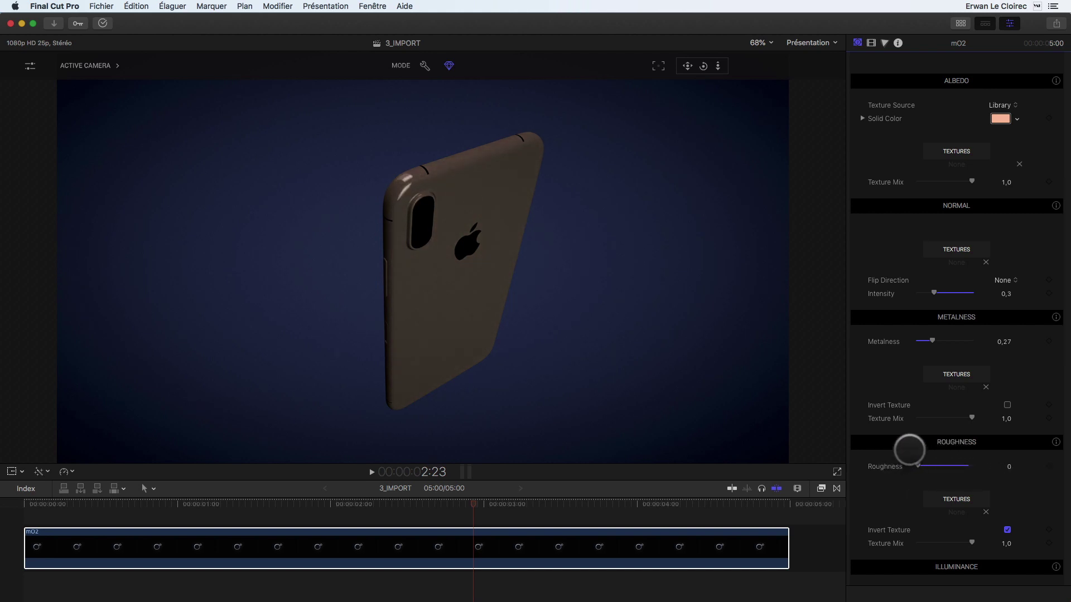
pyautogui.moveTo(930, 341); pyautogui.dragTo(954, 341)
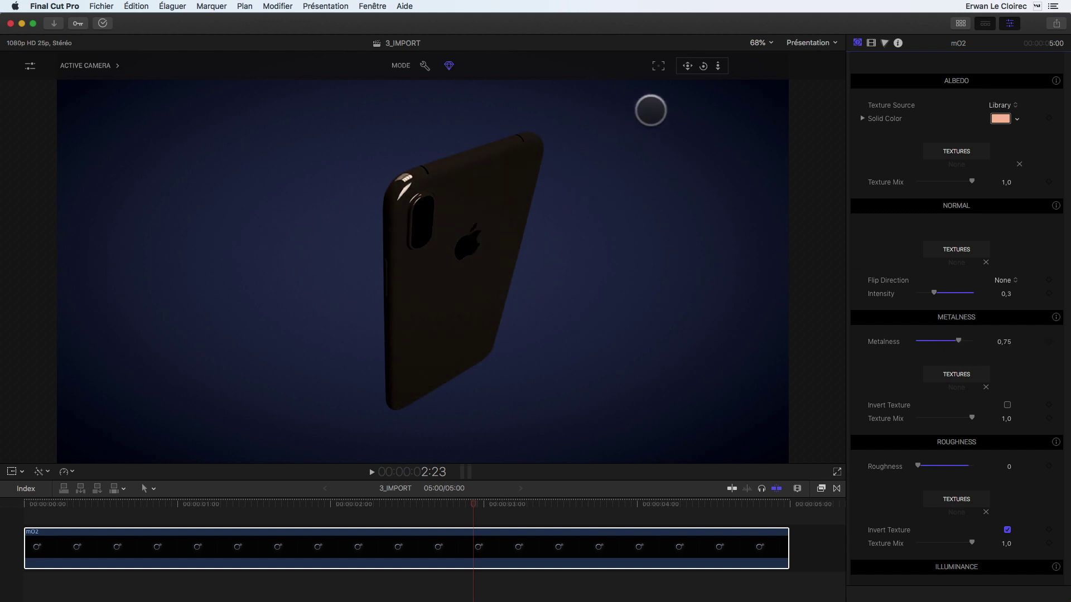
pyautogui.moveTo(704, 66)
pyautogui.mouseDown()
pyautogui.moveTo(725, 69)
pyautogui.moveTo(714, 70)
pyautogui.mouseUp()
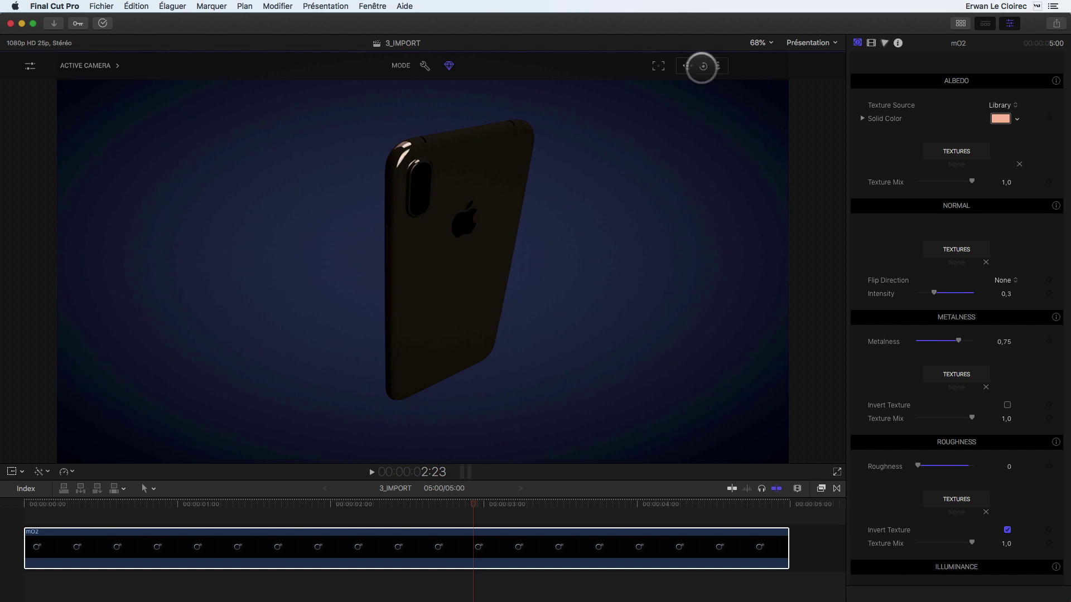
# Reopen the environment library and preview several Lit From Above maps, including Orderly Studio Set, and a Sharp map on the phone
pyautogui.scroll(10, 928, 231)
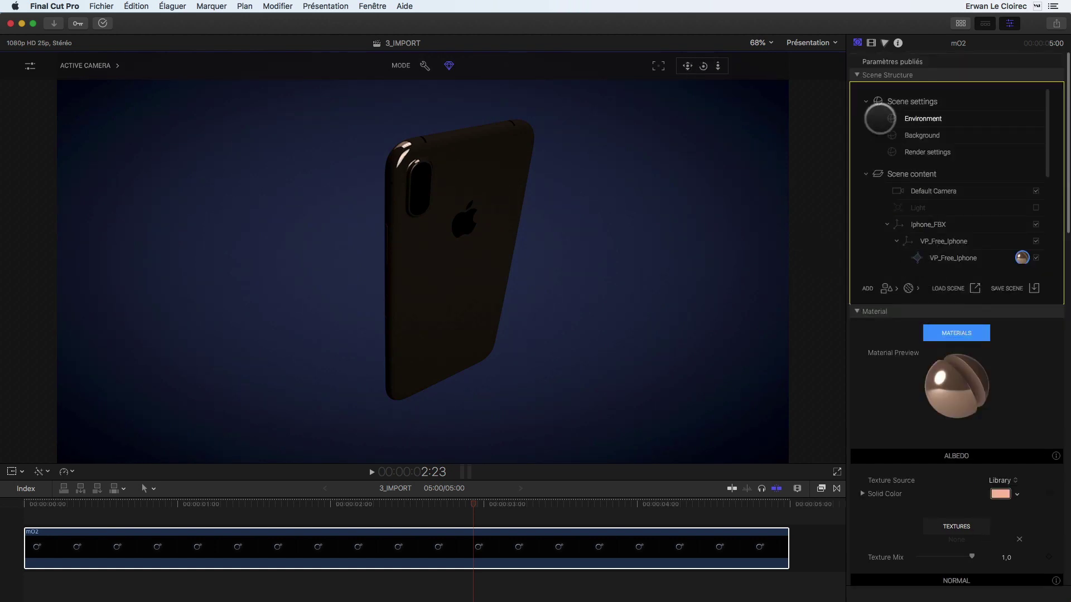
pyautogui.click(921, 118)
pyautogui.click(946, 334)
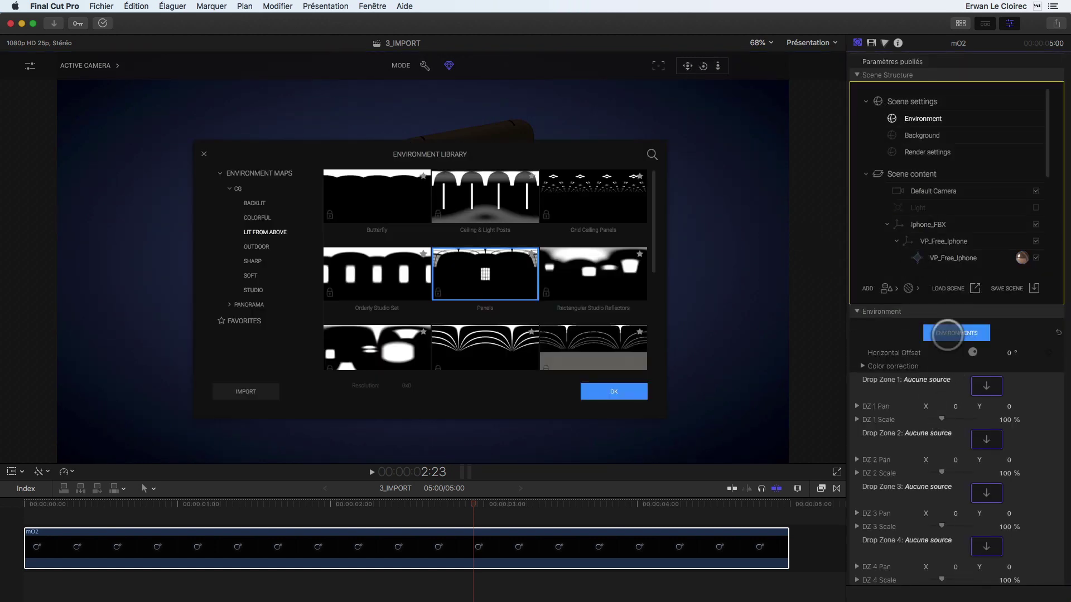
pyautogui.moveTo(552, 149); pyautogui.dragTo(825, 180)
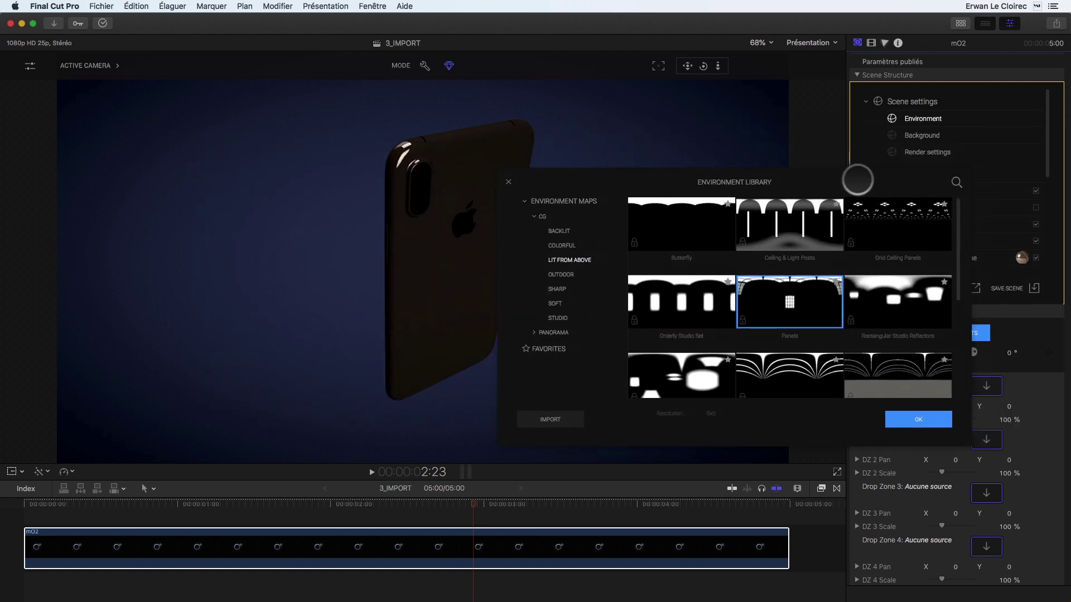
pyautogui.click(656, 377)
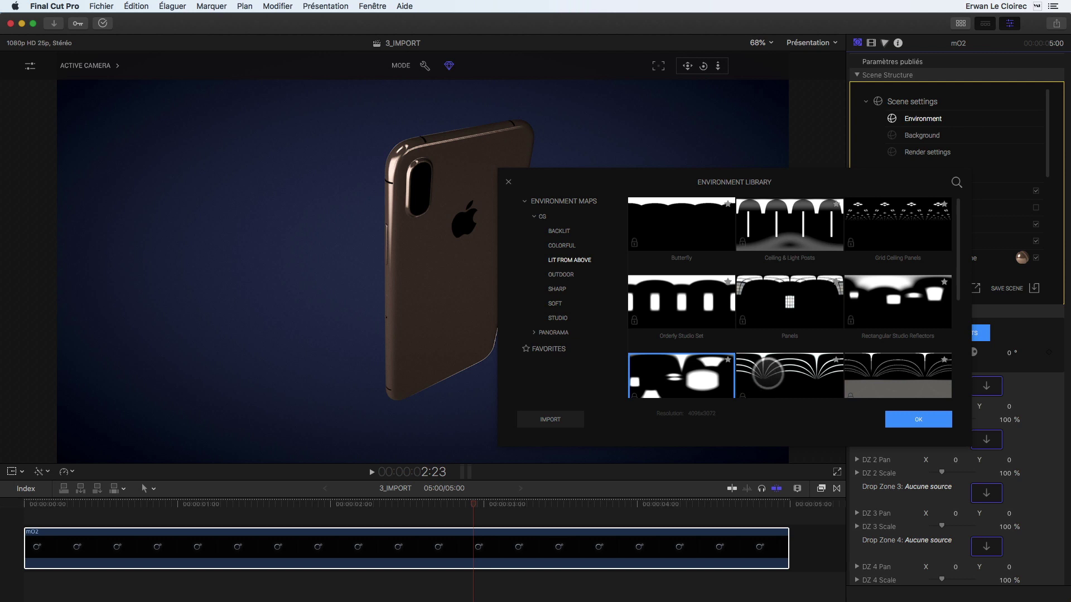
pyautogui.click(774, 370)
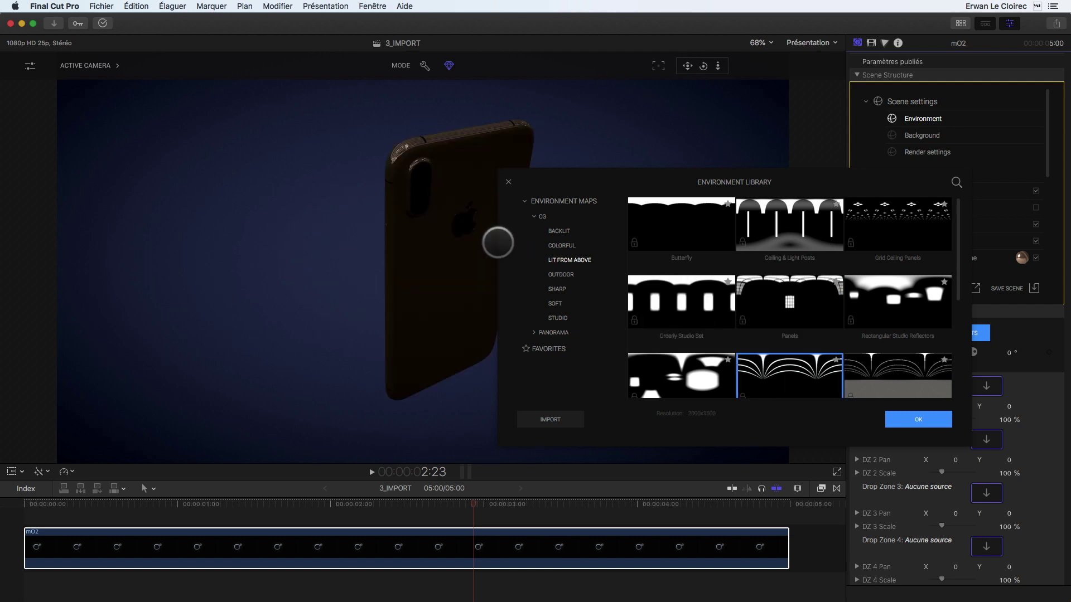
pyautogui.click(689, 282)
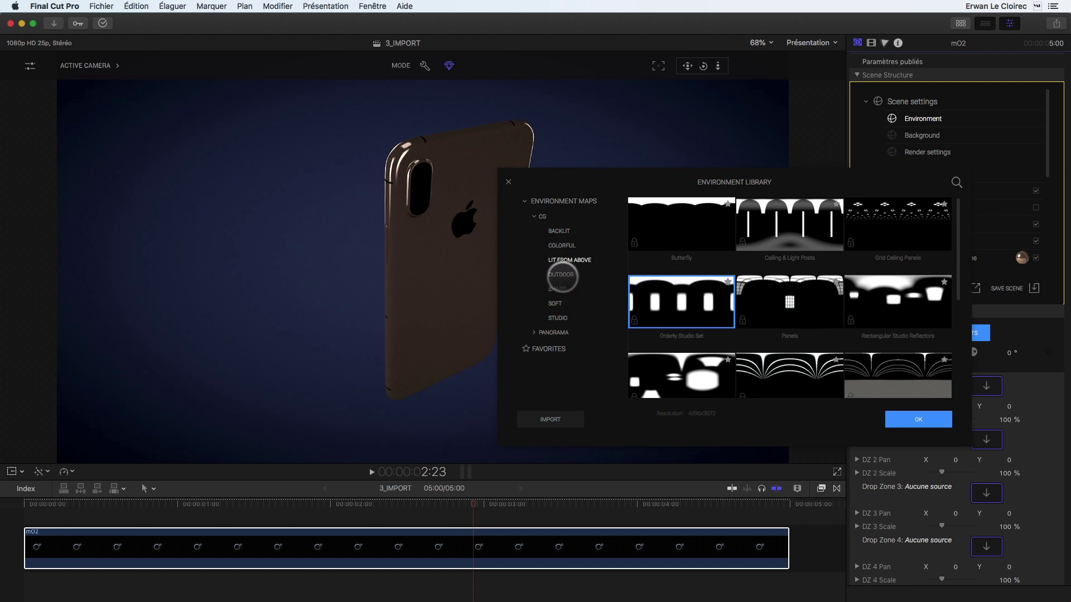
pyautogui.click(557, 288)
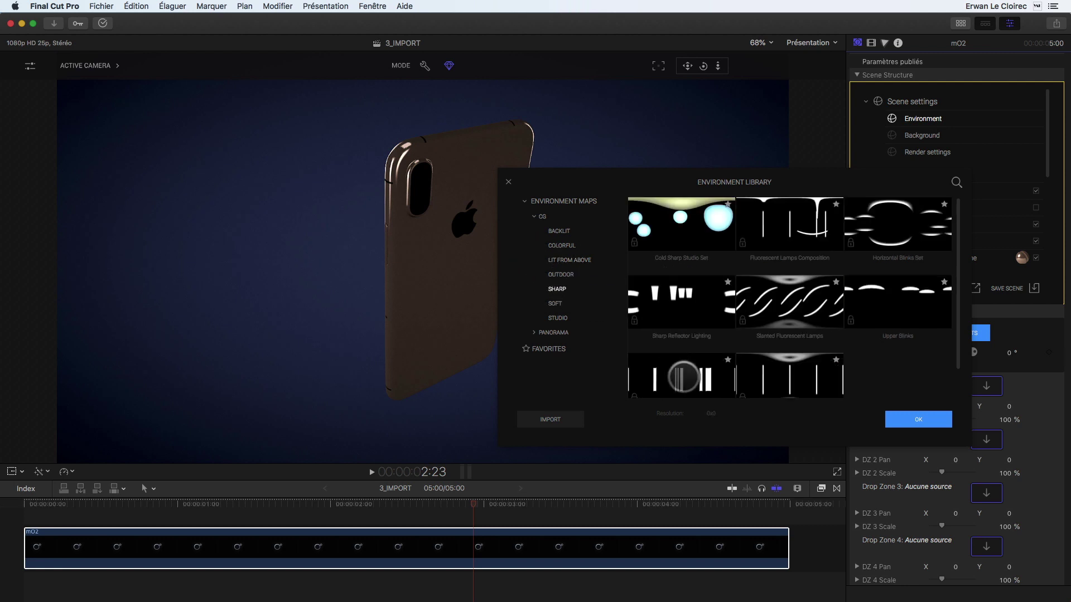
pyautogui.click(684, 375)
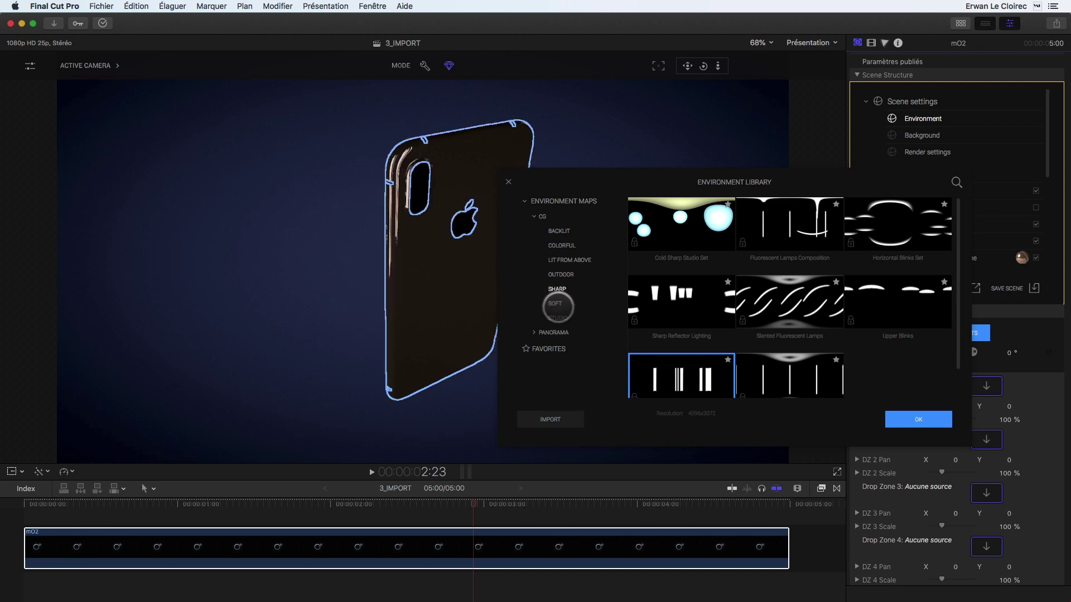
# Apply the Soft map with scattered round lights as the environment and set its Horizontal Offset to -33,0°
pyautogui.click(555, 304)
pyautogui.click(708, 366)
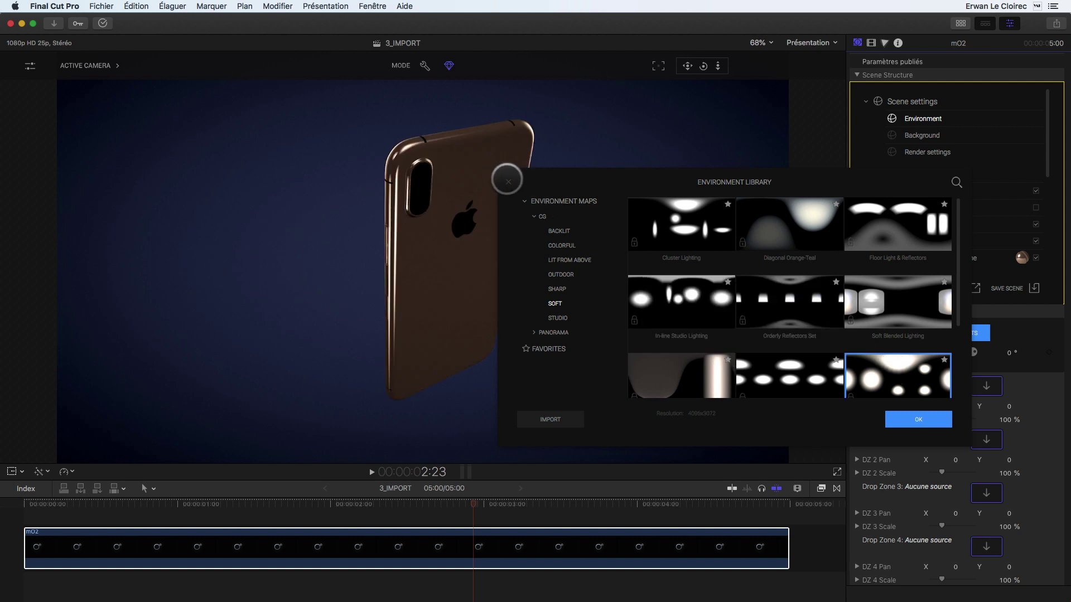
pyautogui.click(508, 182)
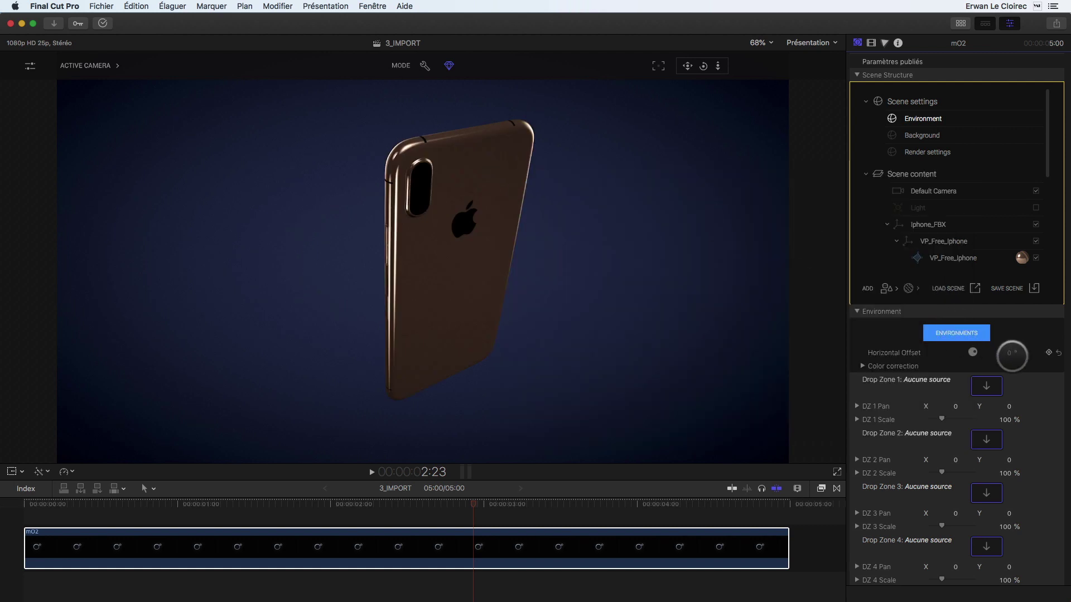
pyautogui.moveTo(1009, 352); pyautogui.dragTo(1008, 352)
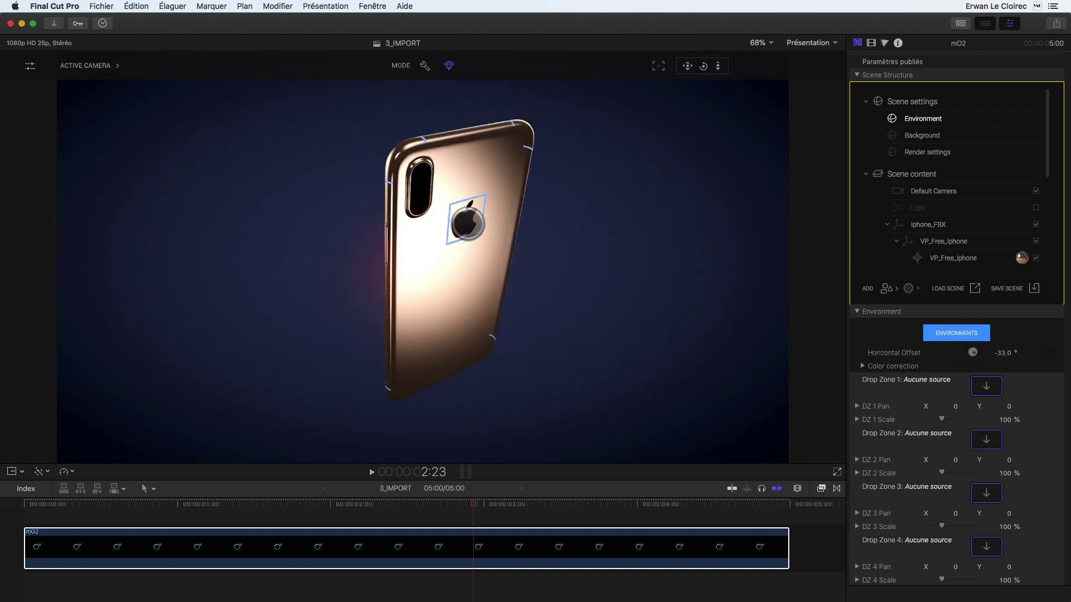
# Apply the Copper material from the Metal category to the Apple logo on the phone's back
pyautogui.click(466, 223)
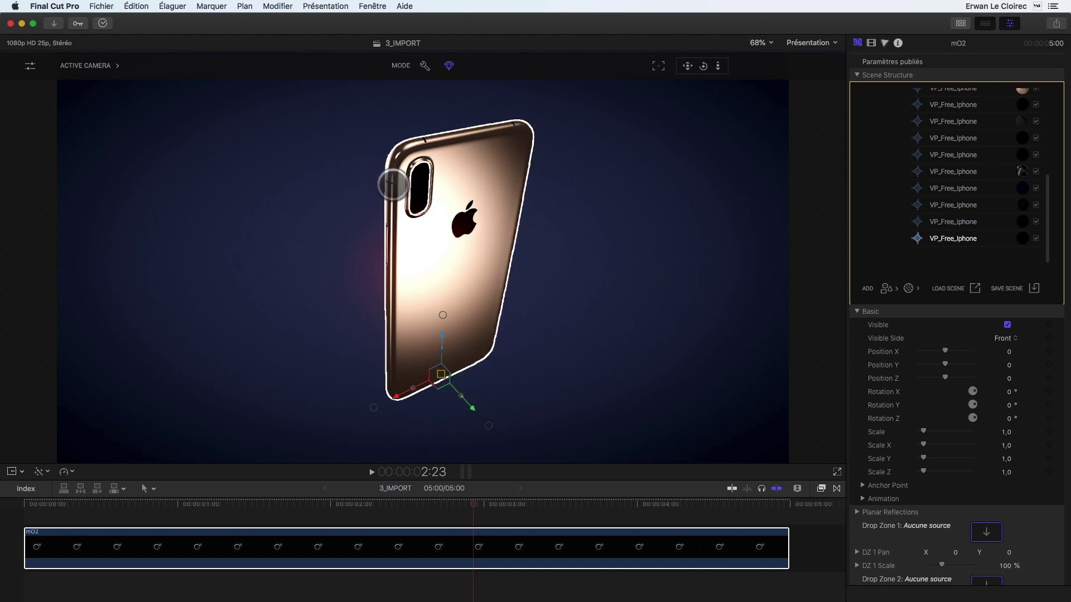
pyautogui.click(1025, 239)
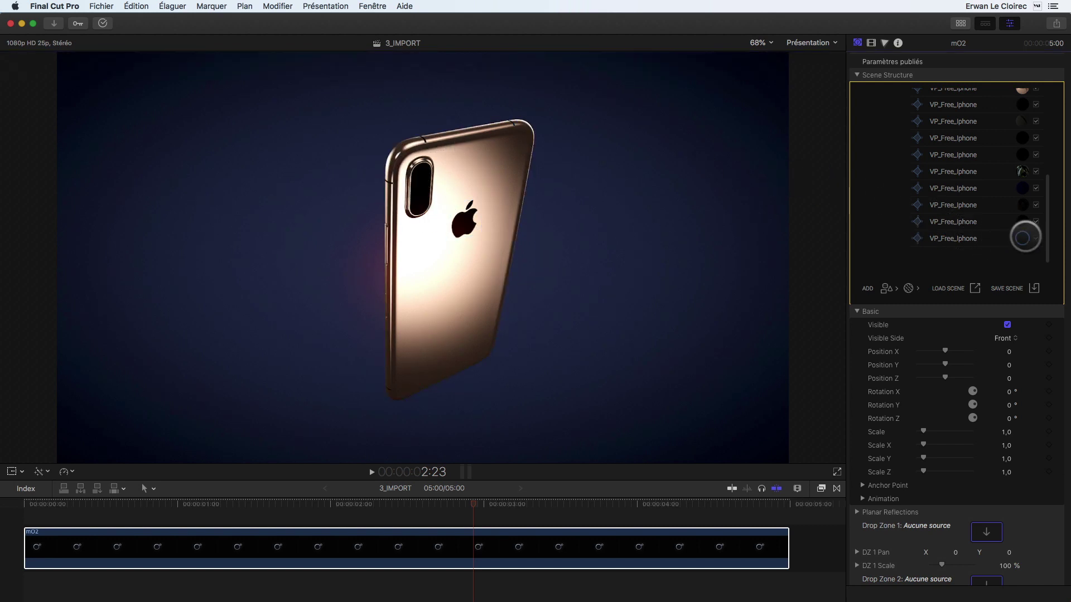
pyautogui.click(961, 333)
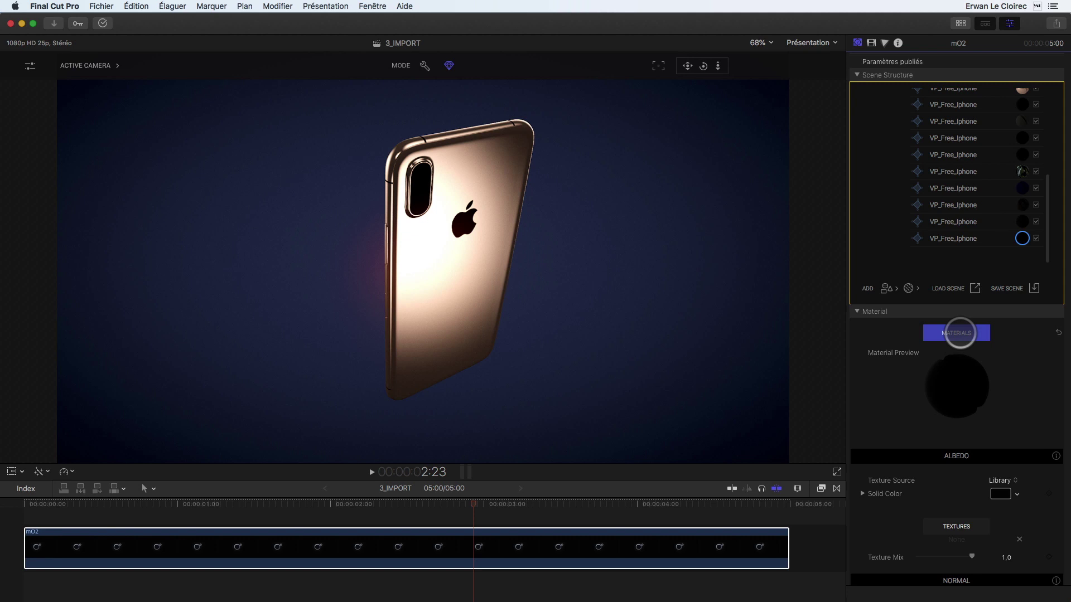
pyautogui.click(960, 333)
pyautogui.click(718, 233)
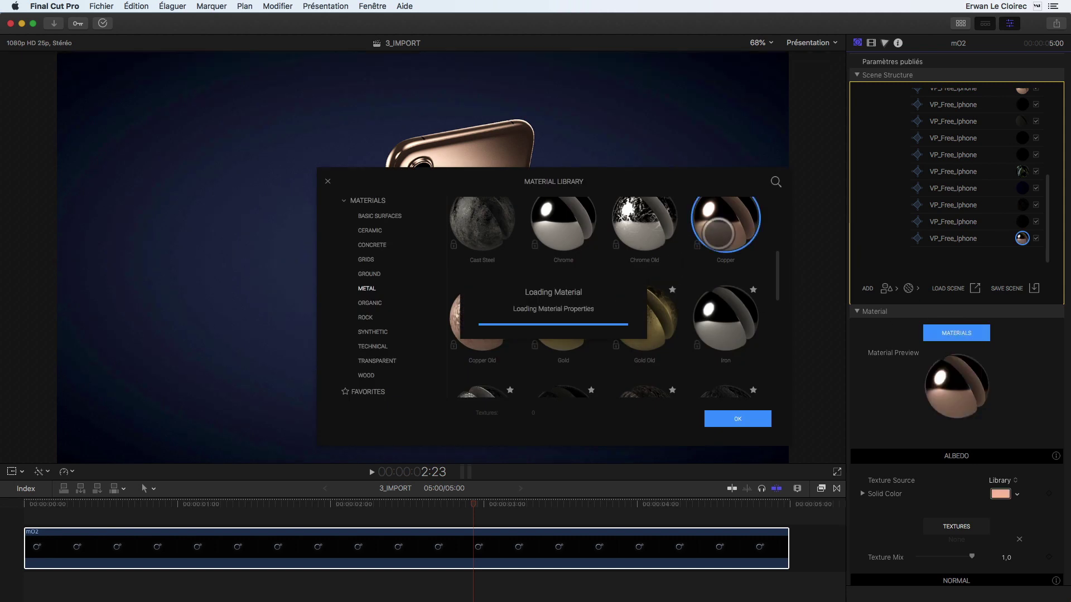
pyautogui.click(739, 419)
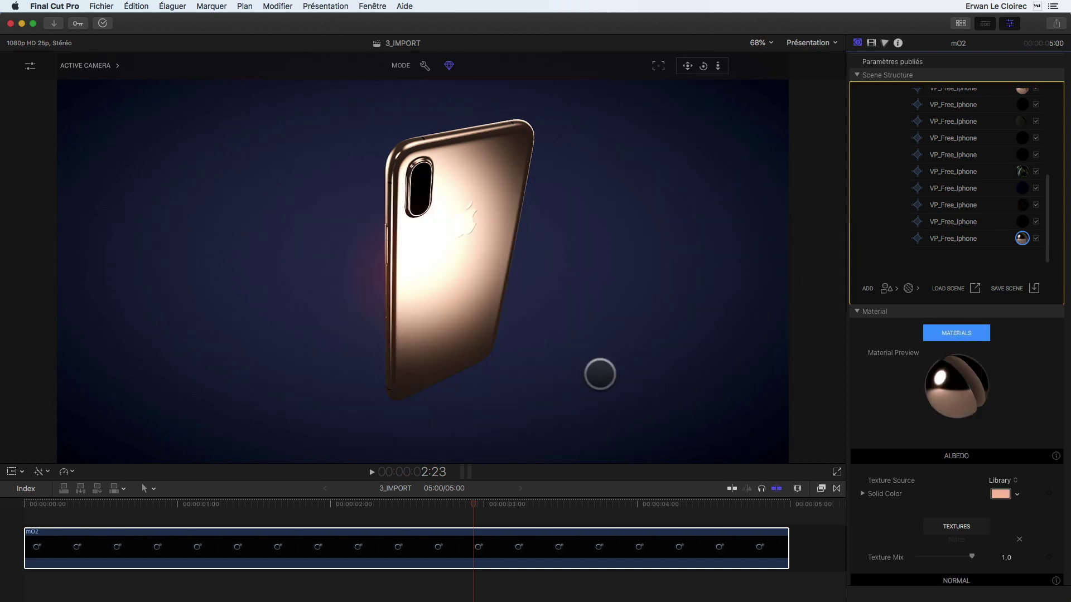
# Set the Apple logo material's Metalness to 0
pyautogui.scroll(-5, 978, 425)
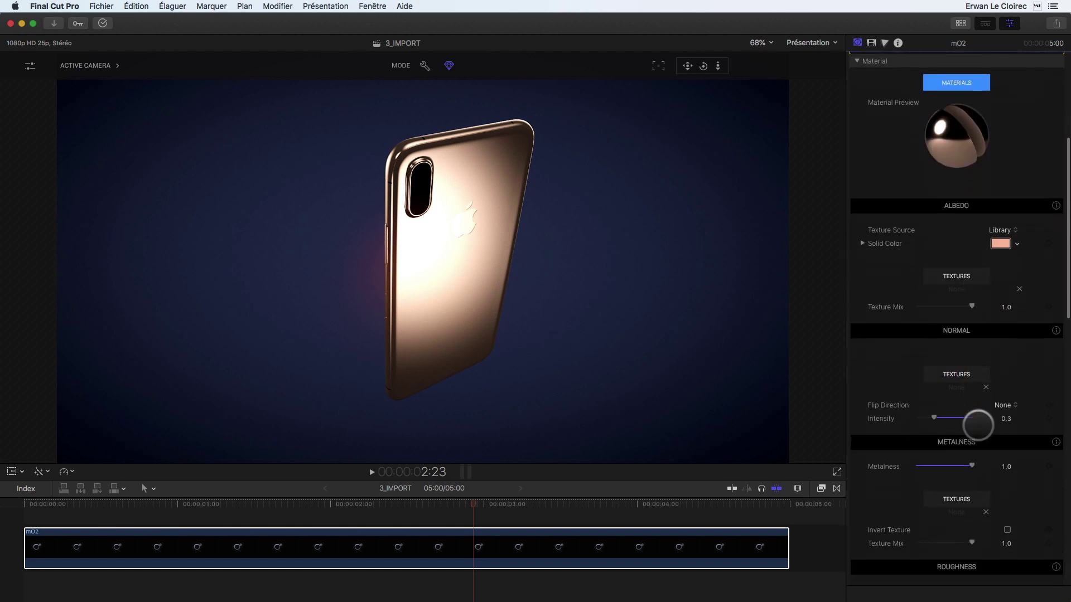
pyautogui.scroll(-5, 979, 425)
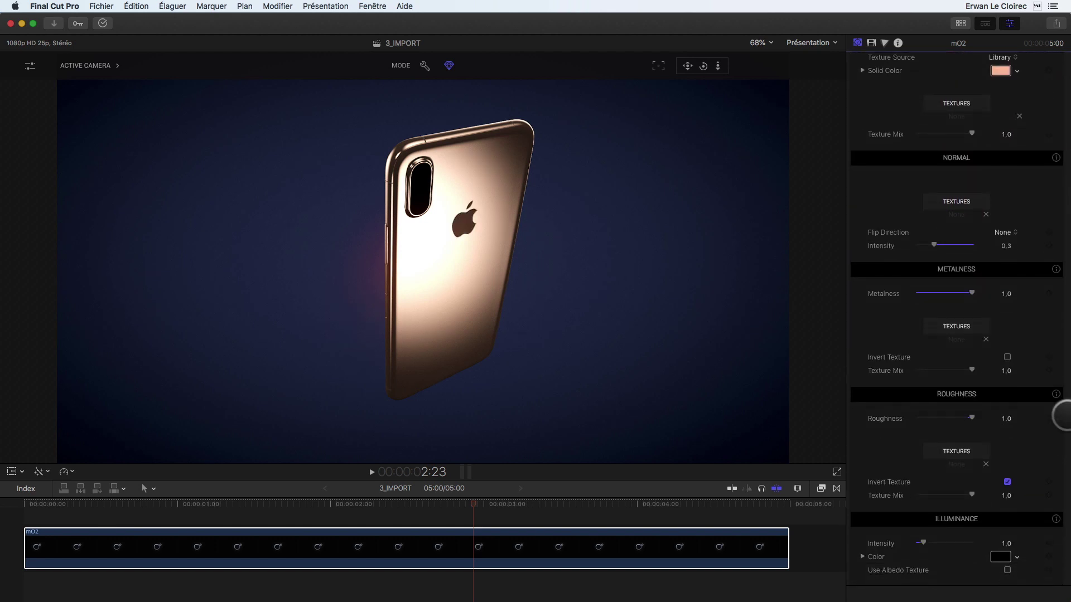
pyautogui.moveTo(971, 293); pyautogui.dragTo(929, 293)
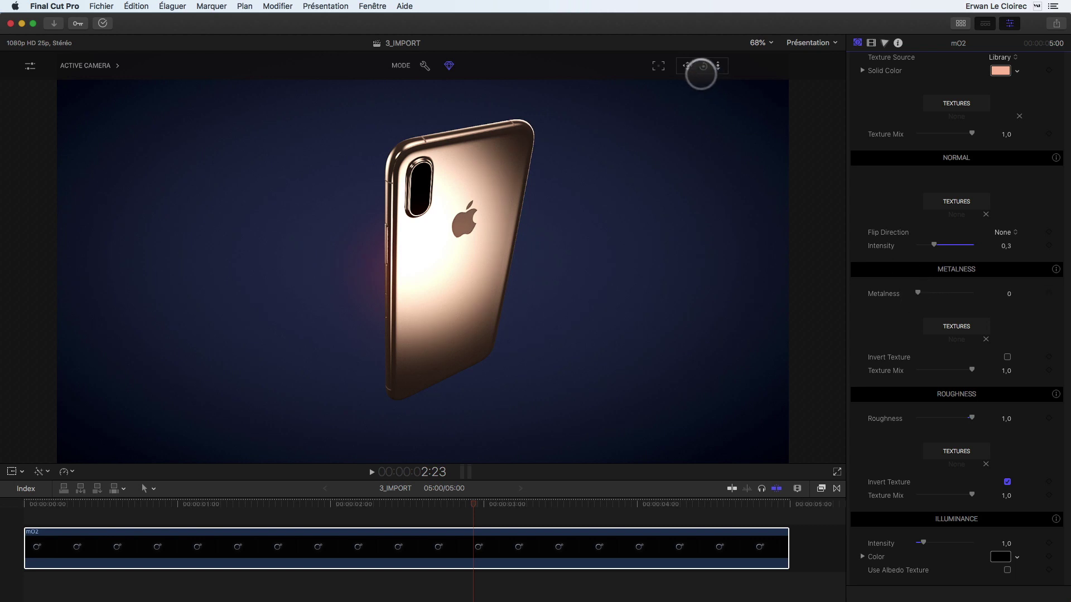
# Examine the phone's front parts in the scene structure and viewer to identify the one covering the screen
pyautogui.moveTo(703, 66)
pyautogui.mouseDown()
pyautogui.moveTo(704, 75)
pyautogui.moveTo(663, 66)
pyautogui.moveTo(700, 71)
pyautogui.mouseUp()
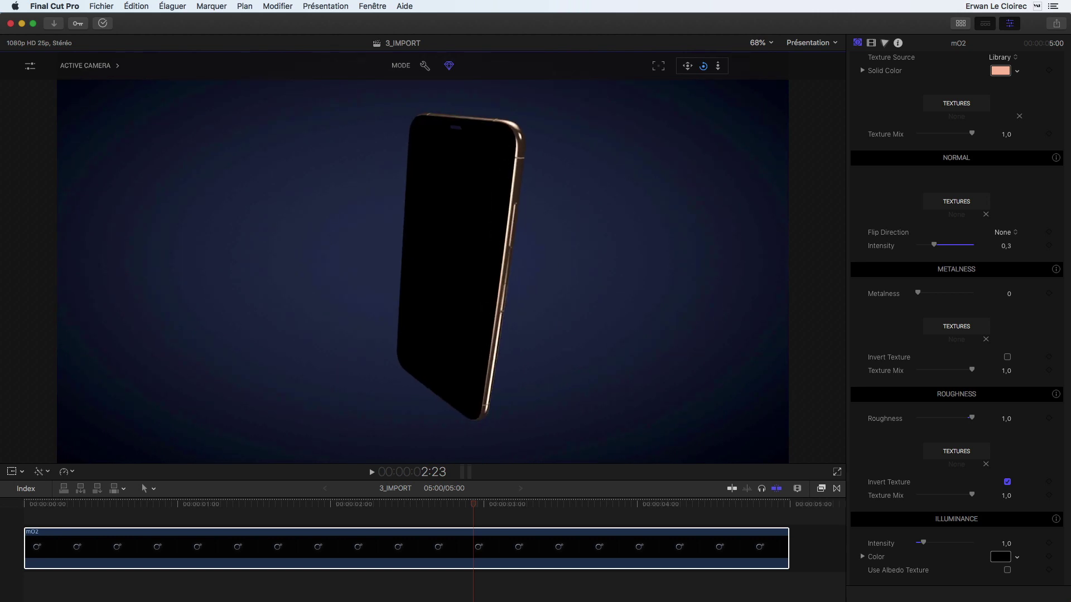
pyautogui.click(471, 216)
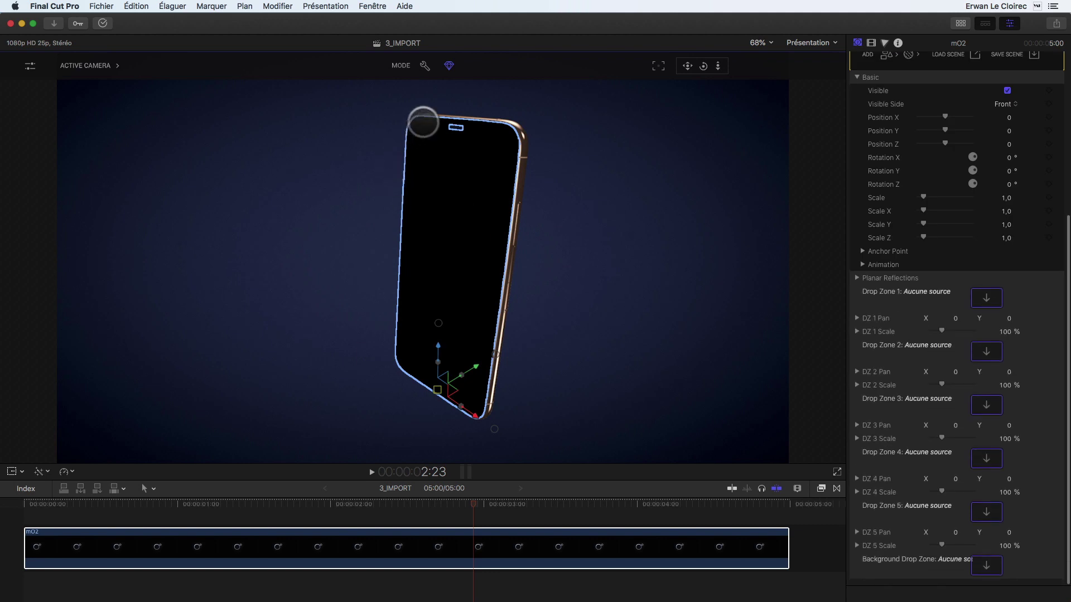
pyautogui.scroll(8, 926, 166)
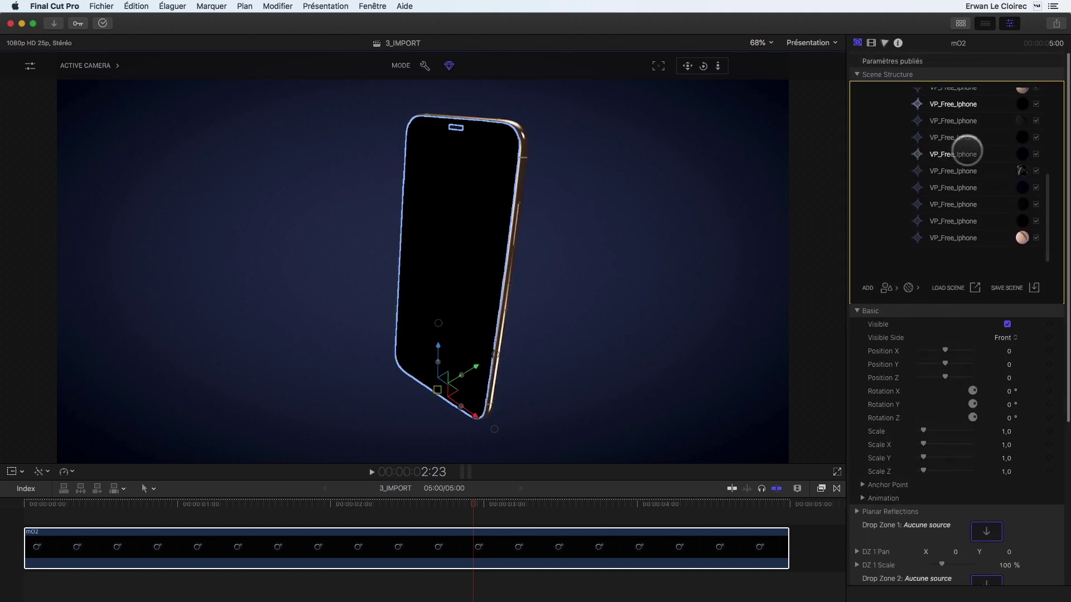
pyautogui.scroll(5, 1013, 135)
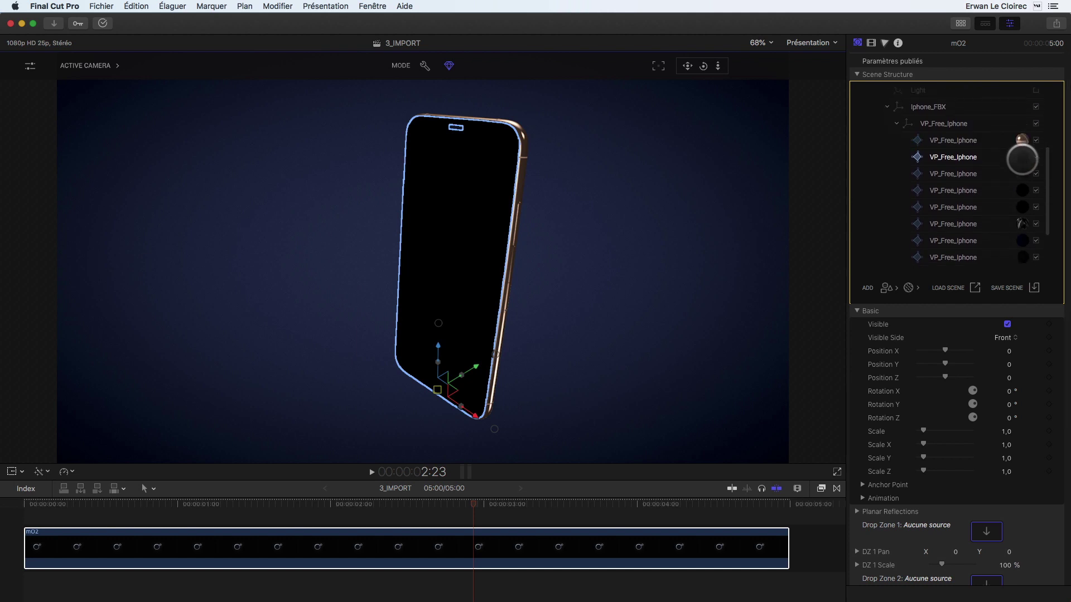
pyautogui.click(1022, 173)
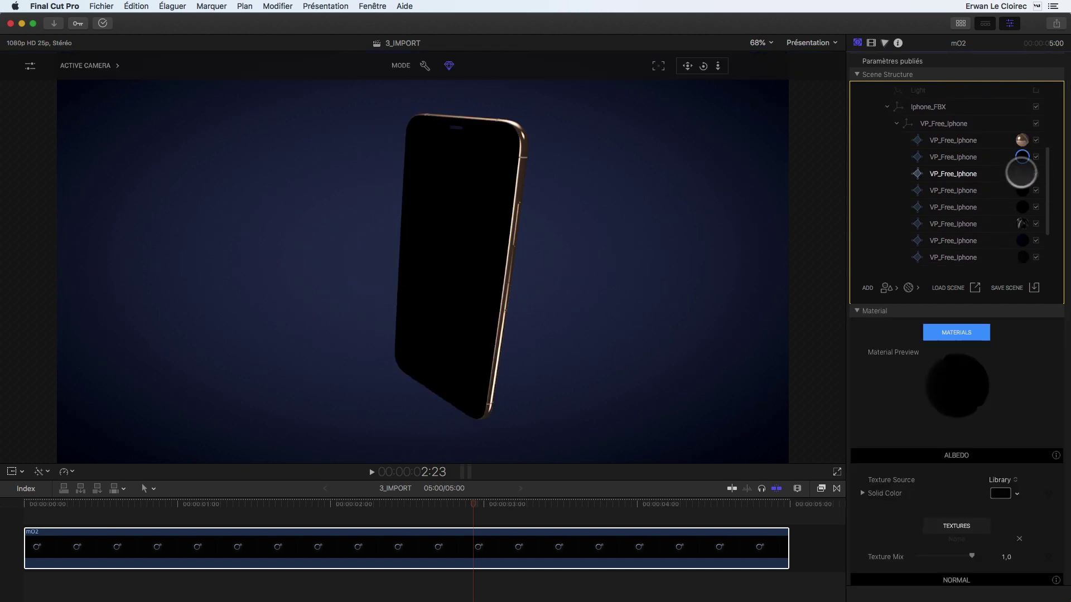
pyautogui.click(1022, 190)
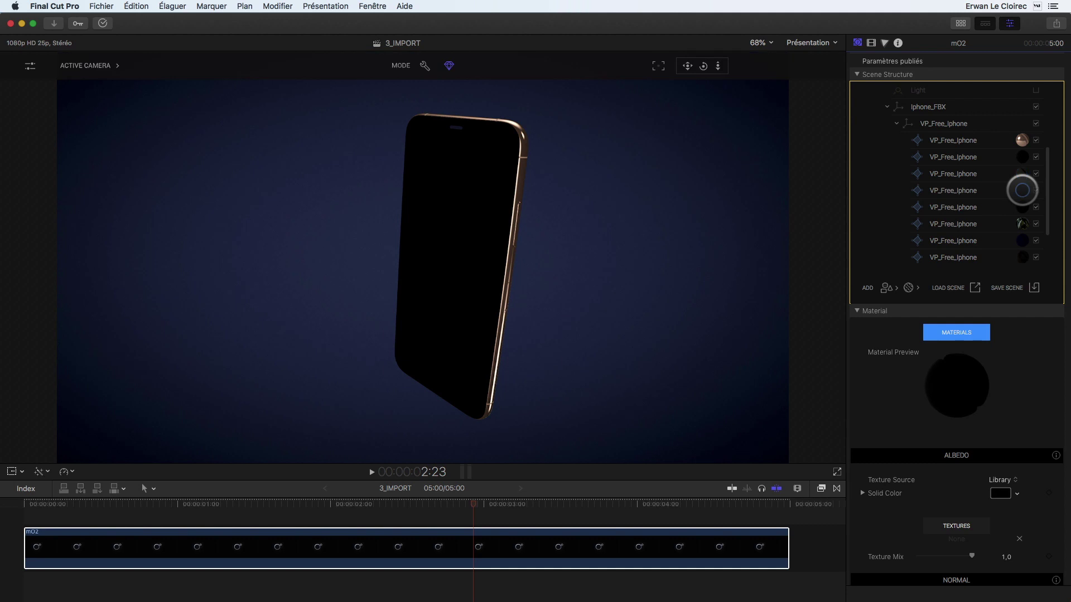
pyautogui.click(959, 191)
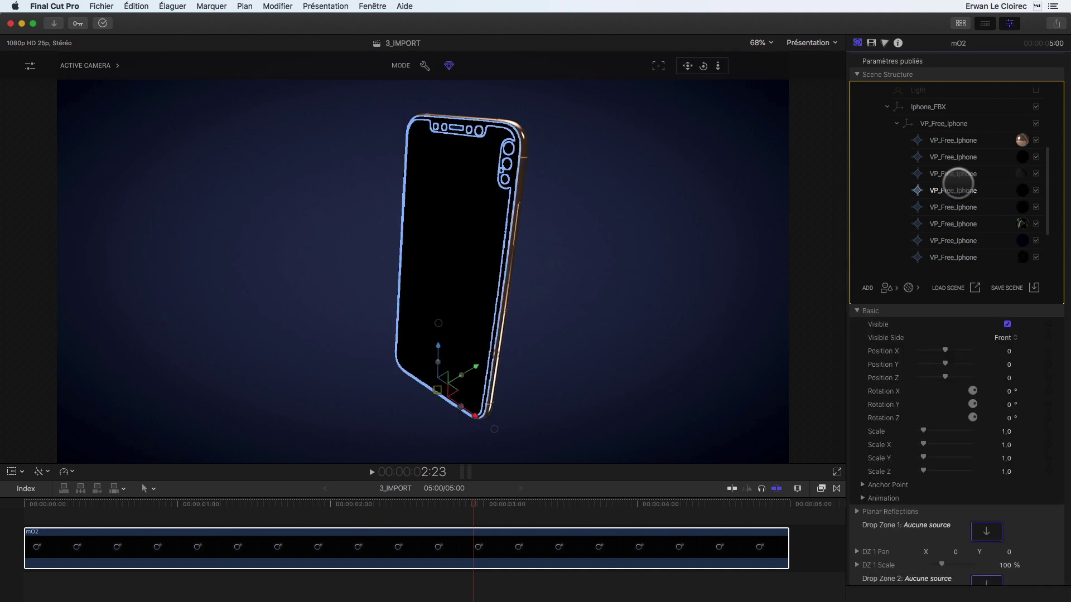
pyautogui.click(956, 174)
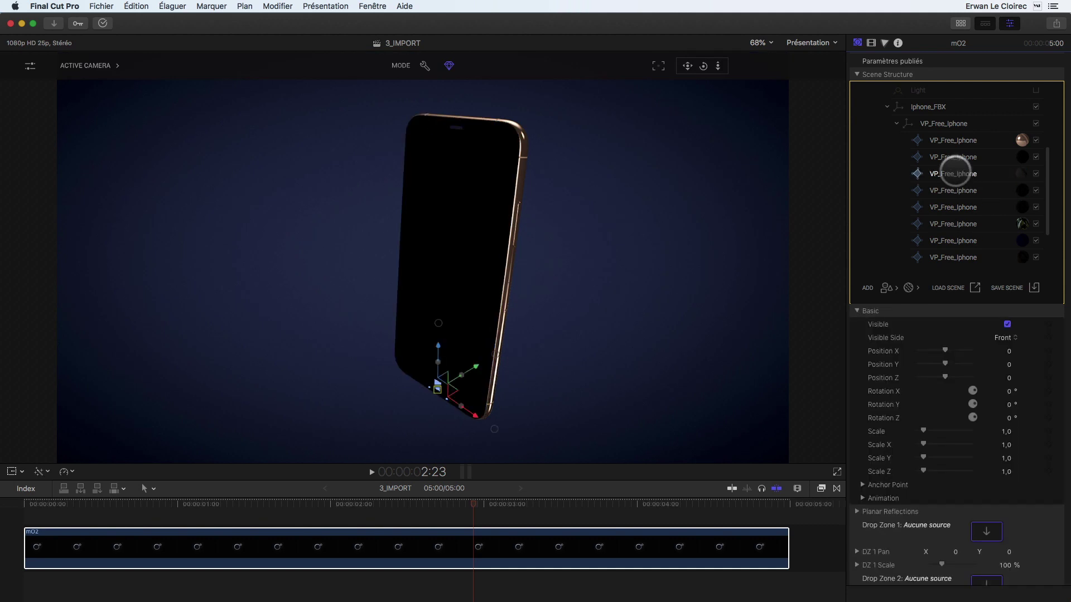
pyautogui.click(955, 255)
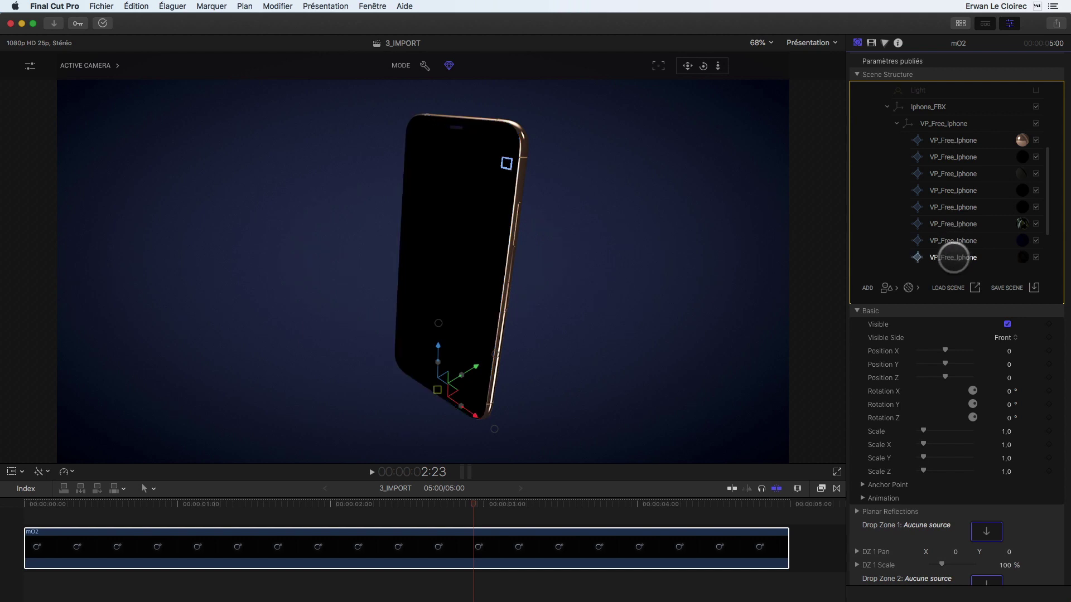
# Toggle the visibility of the phone's front glass part off and back on to check what it covers
pyautogui.scroll(3, 954, 257)
pyautogui.click(949, 206)
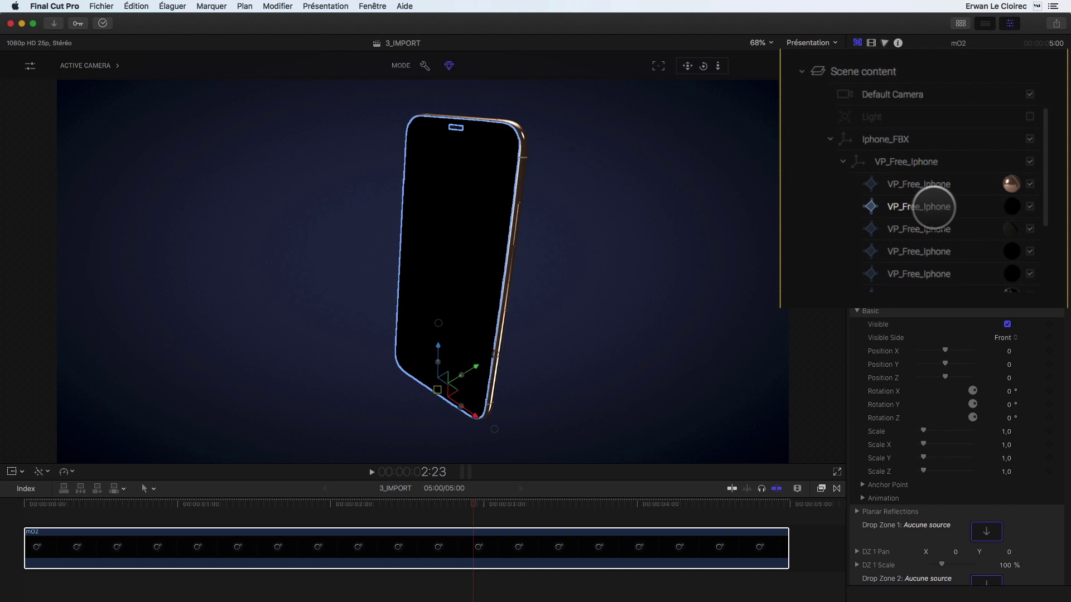
pyautogui.click(1030, 207)
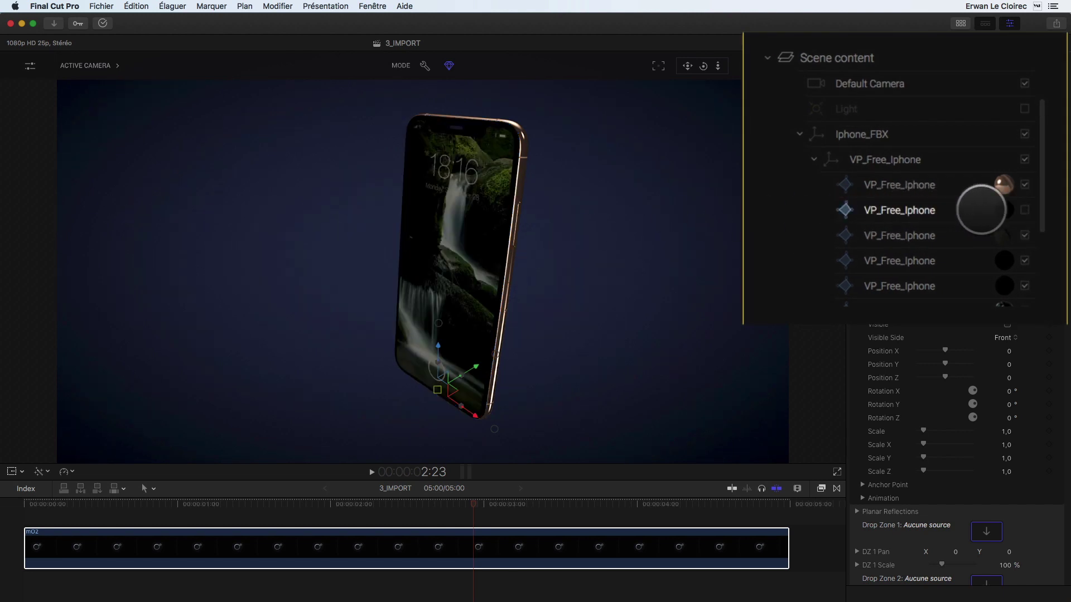
pyautogui.click(1026, 209)
pyautogui.click(1026, 210)
pyautogui.scroll(-3, 1025, 210)
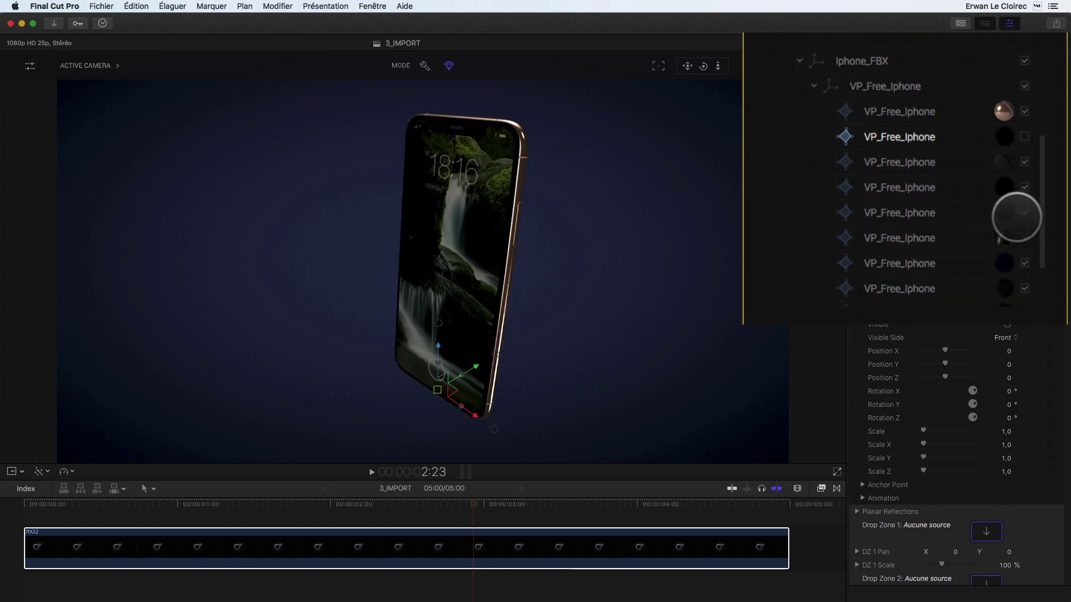
pyautogui.click(1024, 137)
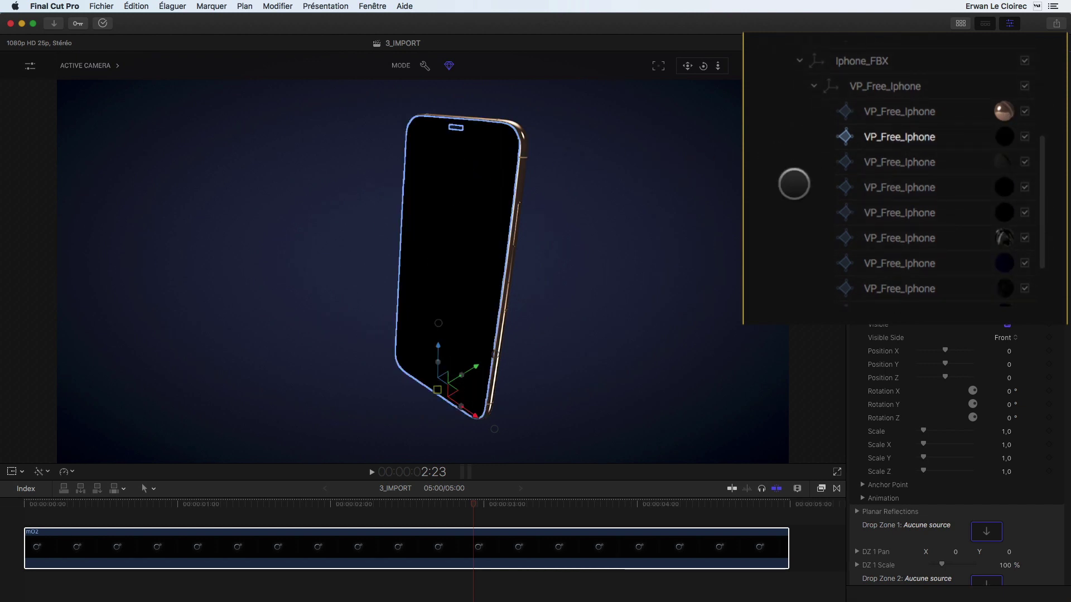
# Open the front glass part's material and try adjusting its Opacity
pyautogui.click(1022, 150)
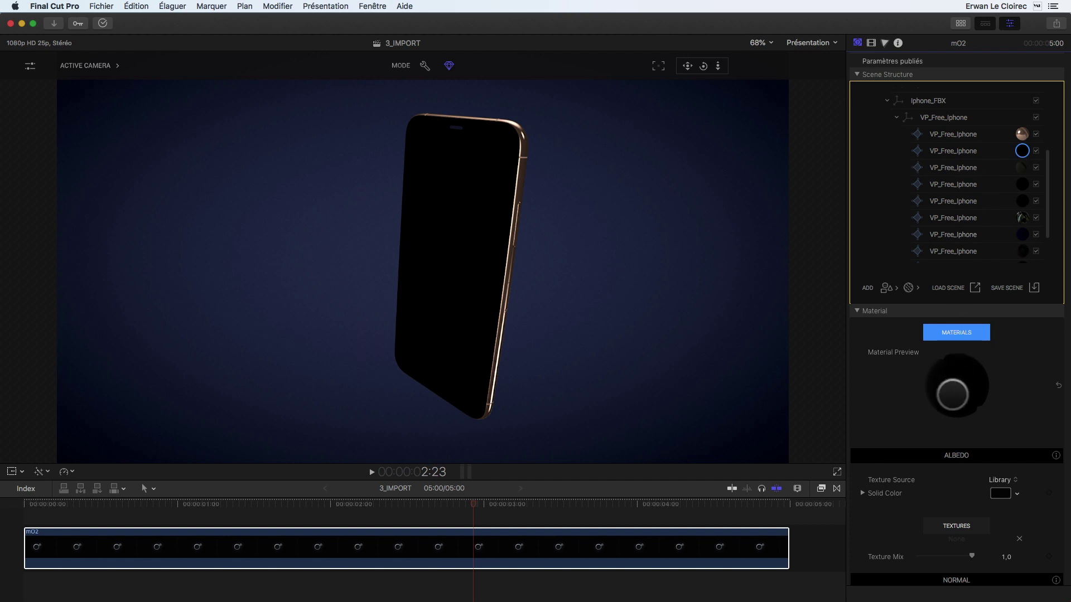
pyautogui.scroll(-15, 952, 394)
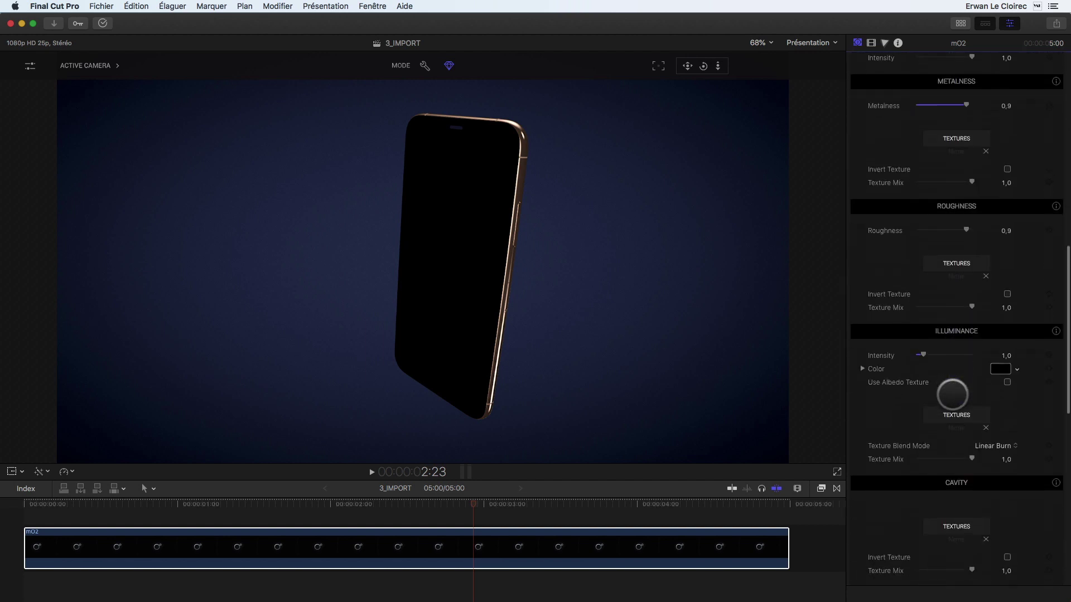
pyautogui.scroll(-10, 952, 395)
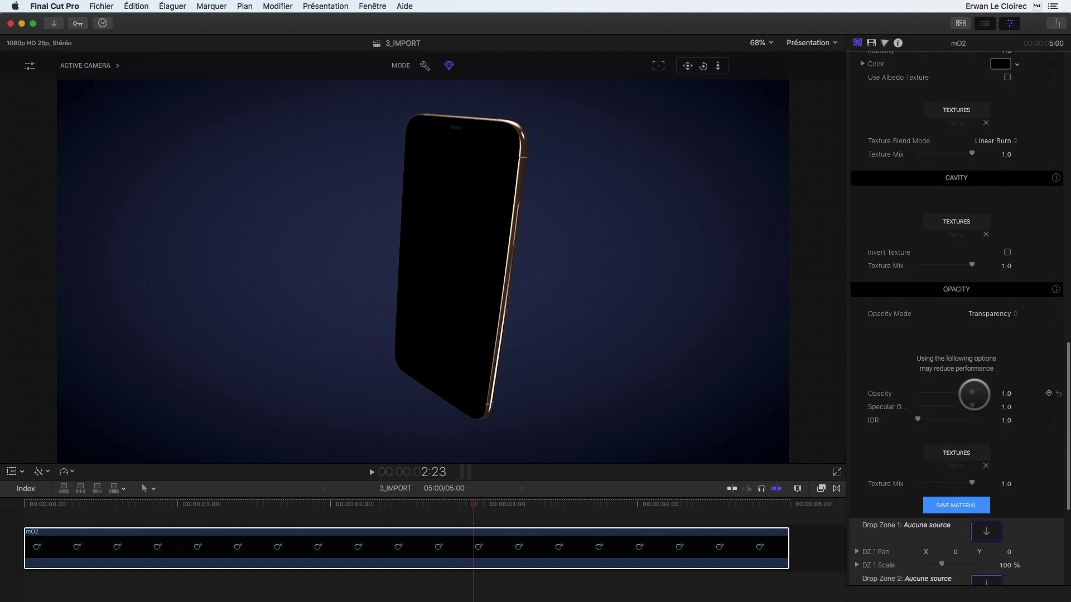
pyautogui.moveTo(966, 392); pyautogui.dragTo(1023, 380)
pyautogui.scroll(15, 1023, 380)
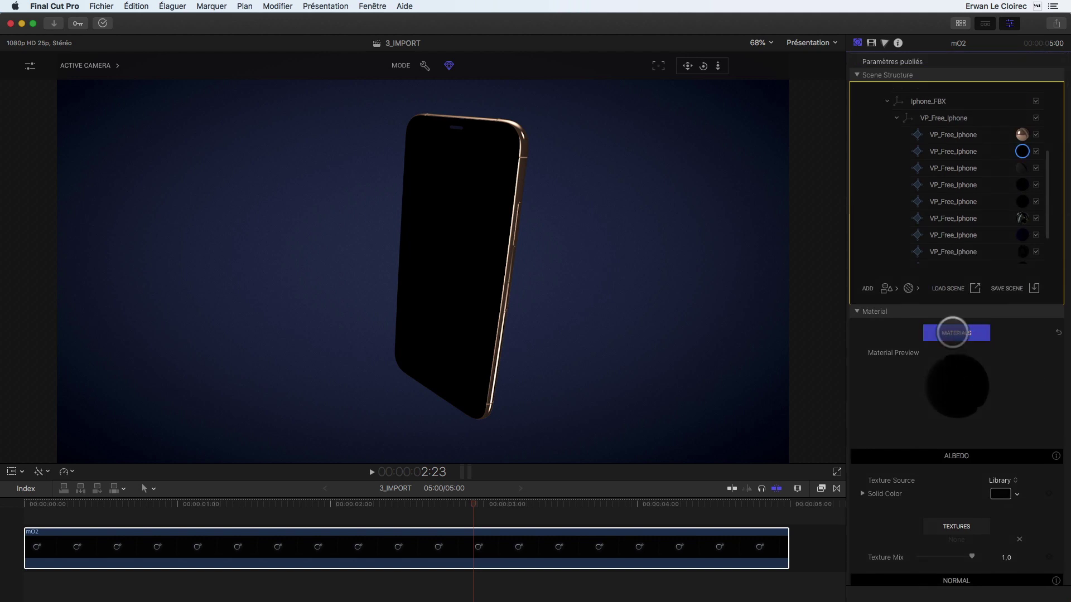
# Apply the Clean Water material from the Transparent category to the phone's front glass
pyautogui.click(952, 332)
pyautogui.click(370, 361)
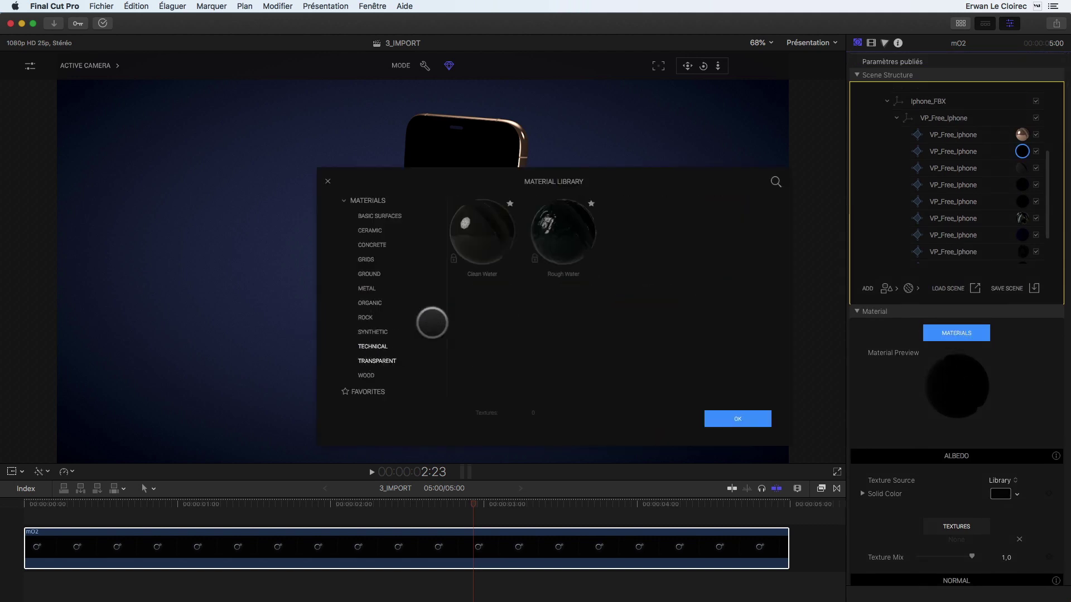
pyautogui.click(481, 232)
pyautogui.click(725, 419)
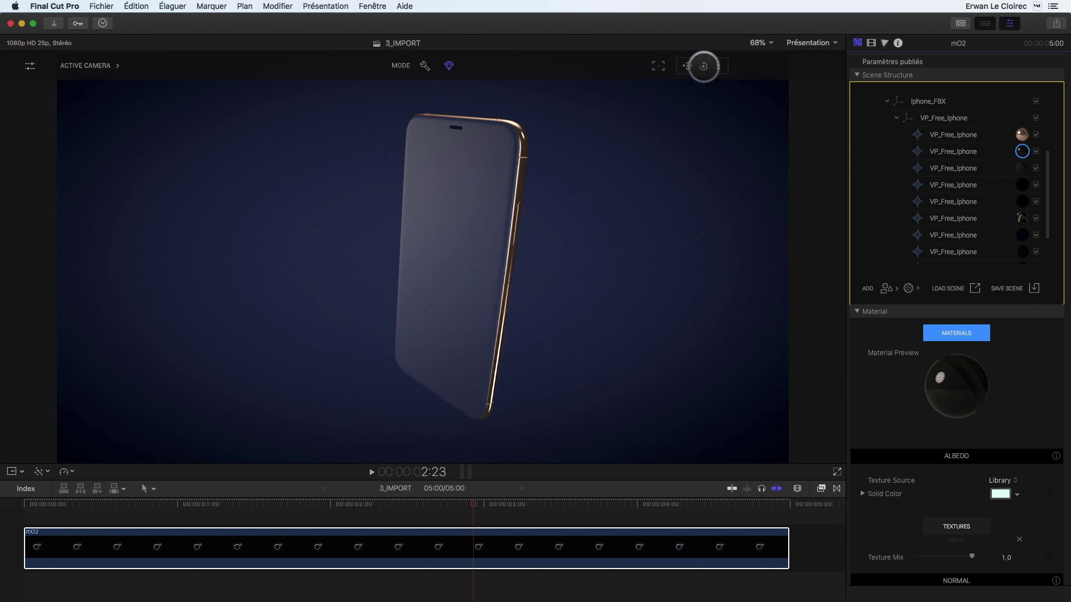
# Set the front glass material's Opacity to 0,01
pyautogui.moveTo(703, 66)
pyautogui.mouseDown()
pyautogui.moveTo(688, 60)
pyautogui.moveTo(704, 67)
pyautogui.mouseUp()
pyautogui.scroll(-15, 896, 347)
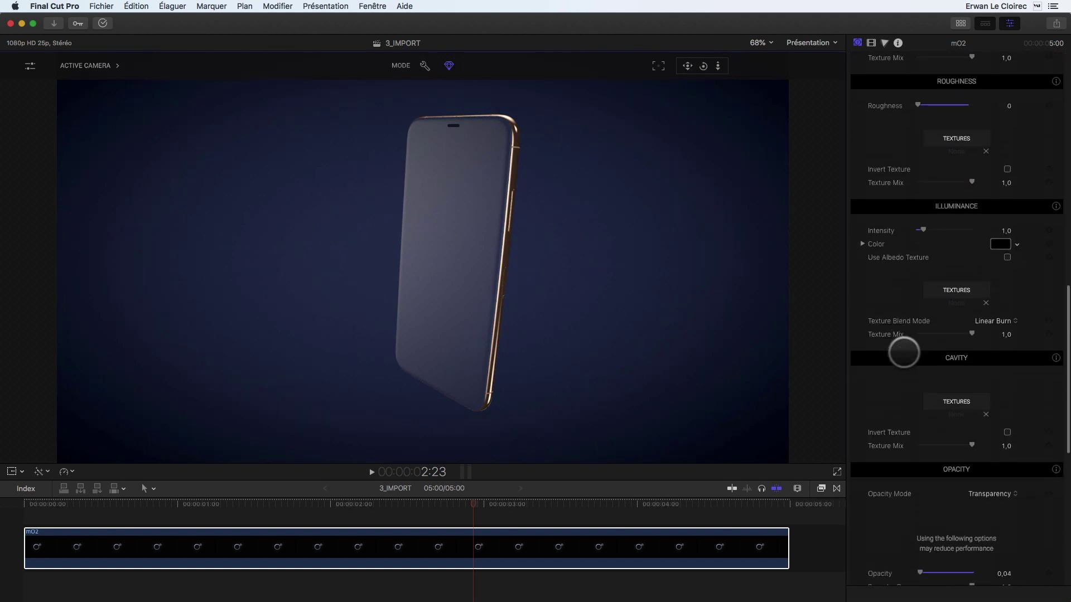
pyautogui.scroll(-1, 904, 353)
pyautogui.moveTo(923, 414)
pyautogui.mouseDown()
pyautogui.moveTo(937, 414)
pyautogui.moveTo(918, 414)
pyautogui.mouseUp()
pyautogui.click(904, 441)
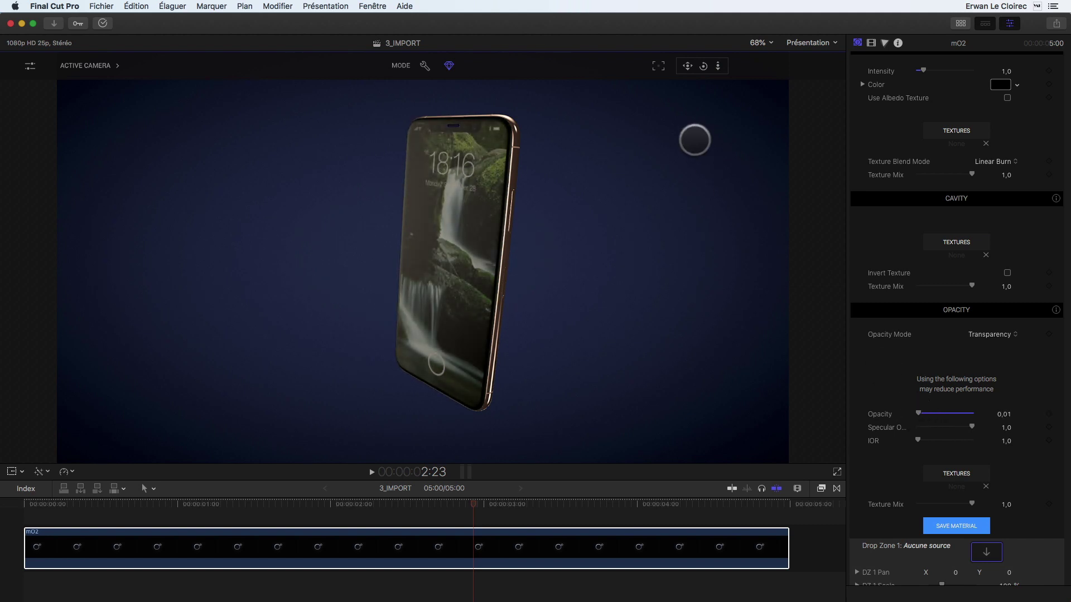
pyautogui.moveTo(703, 66)
pyautogui.mouseDown()
pyautogui.moveTo(734, 66)
pyautogui.moveTo(702, 66)
pyautogui.mouseUp()
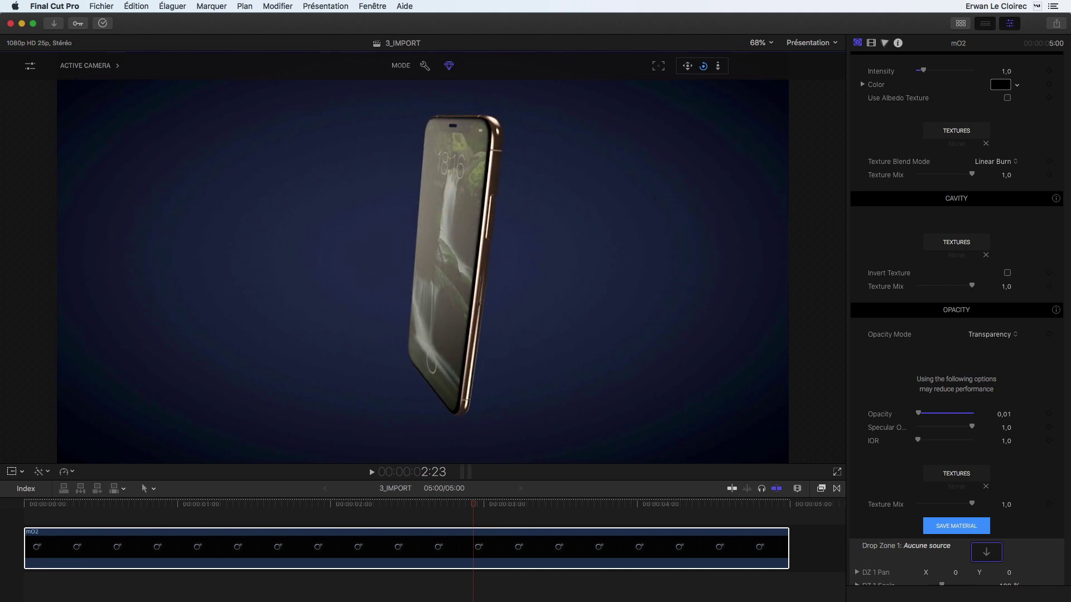
pyautogui.moveTo(703, 66); pyautogui.dragTo(727, 66)
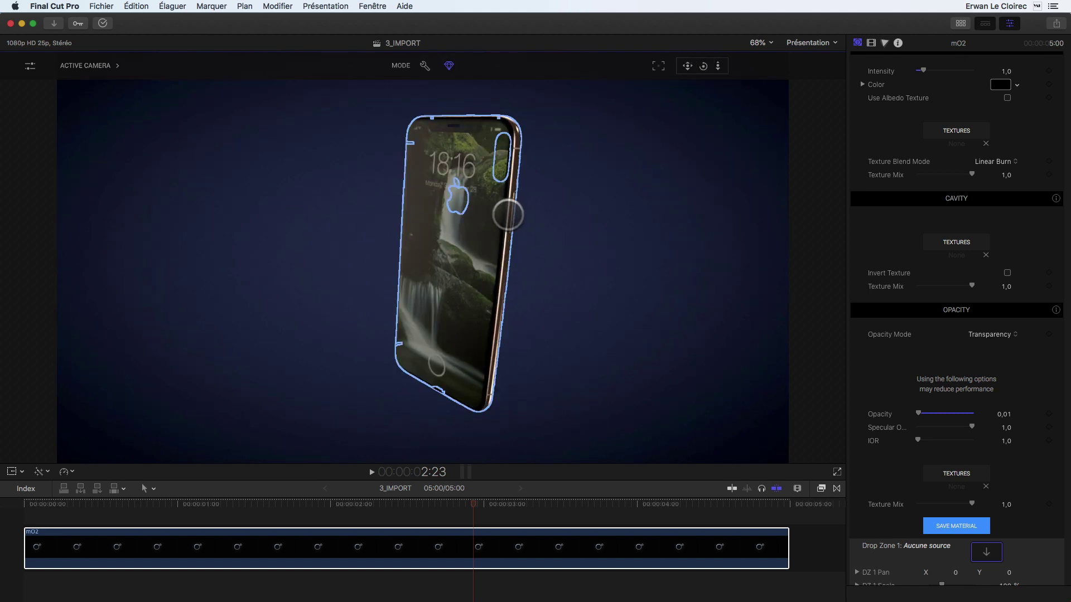
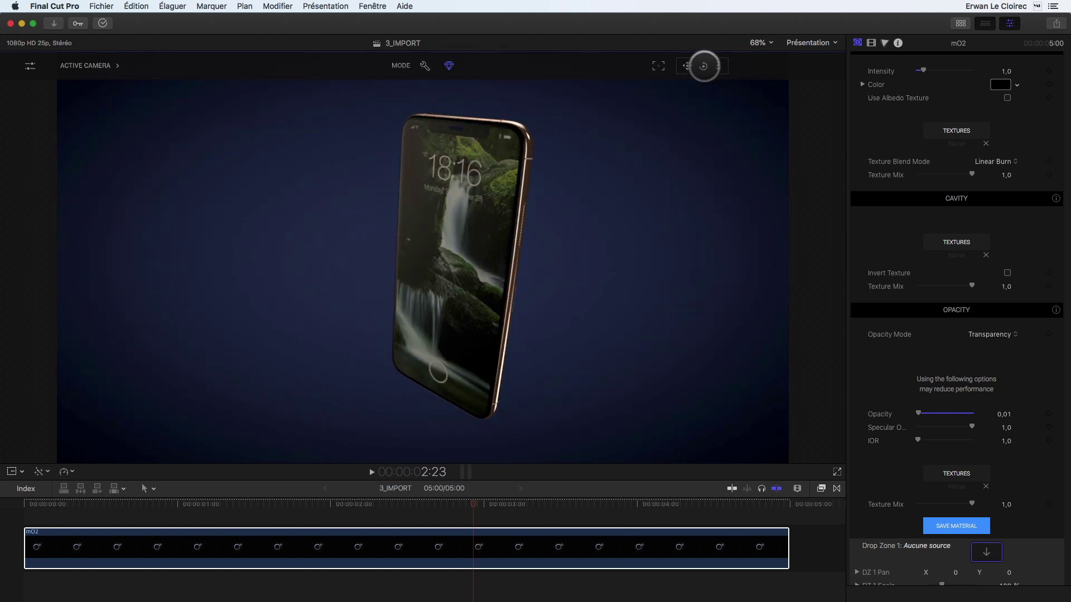
# Open the phone screen part's material and remove its Albedo texture
pyautogui.scroll(10, 950, 207)
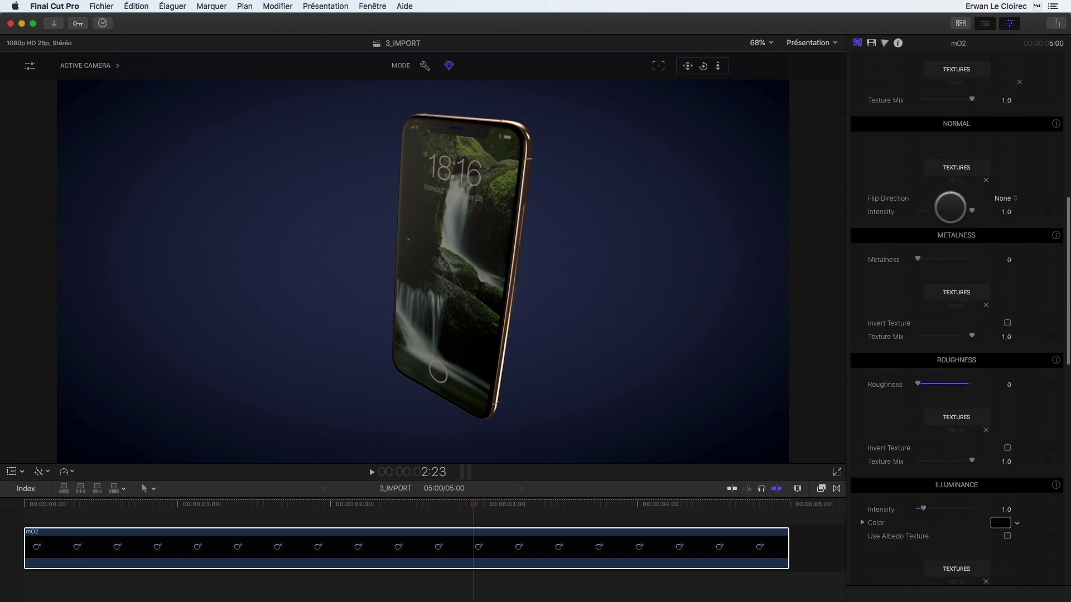
pyautogui.scroll(10, 949, 207)
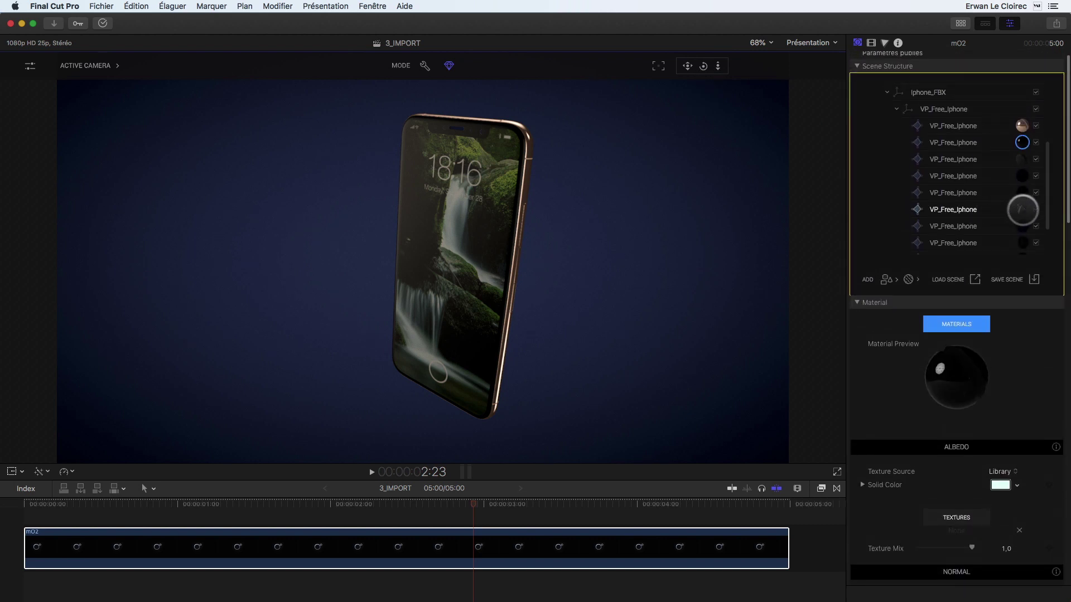
pyautogui.click(1022, 210)
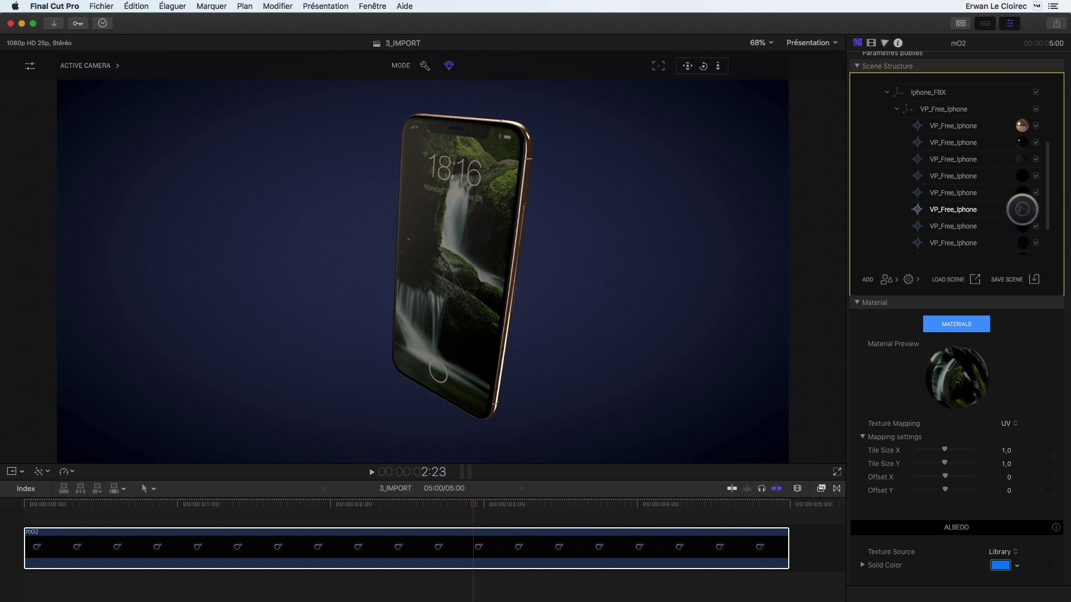
pyautogui.scroll(-3, 1004, 213)
pyautogui.scroll(-3, 964, 410)
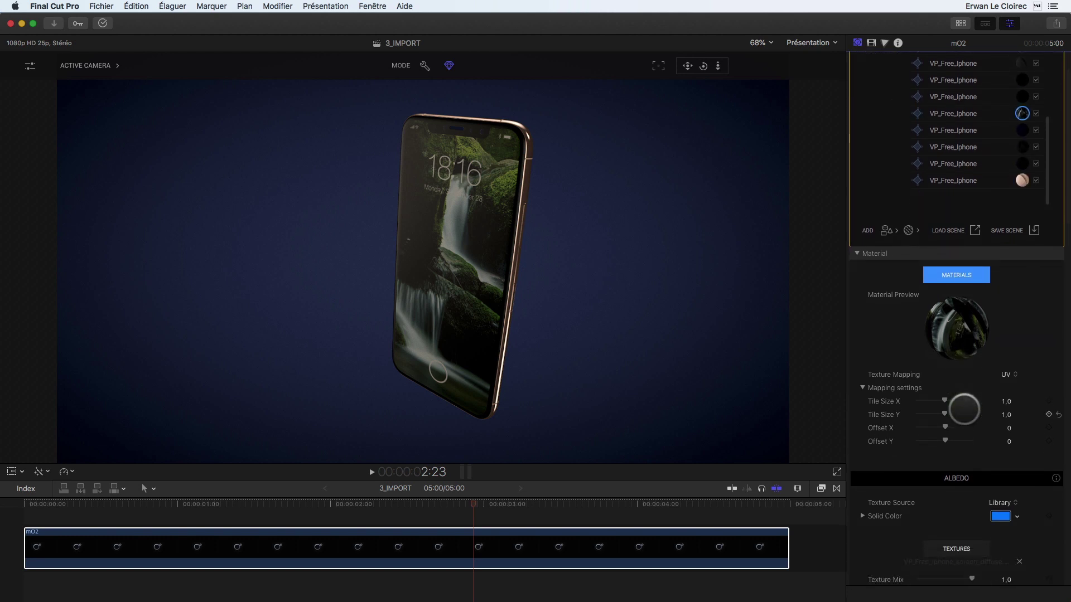
pyautogui.scroll(-3, 965, 410)
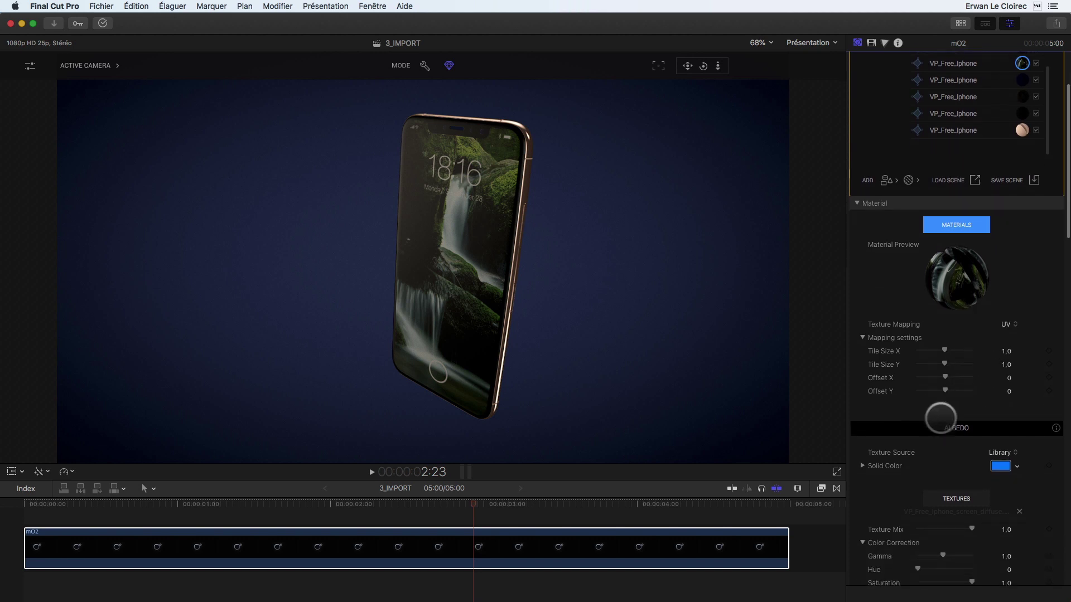
pyautogui.scroll(-7, 948, 418)
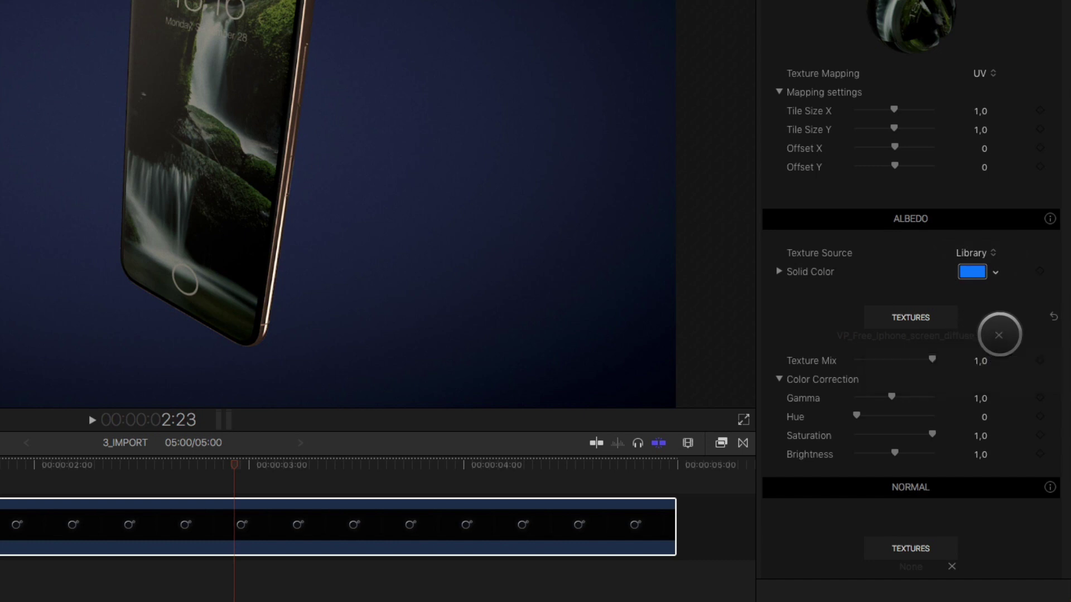
pyautogui.click(1000, 334)
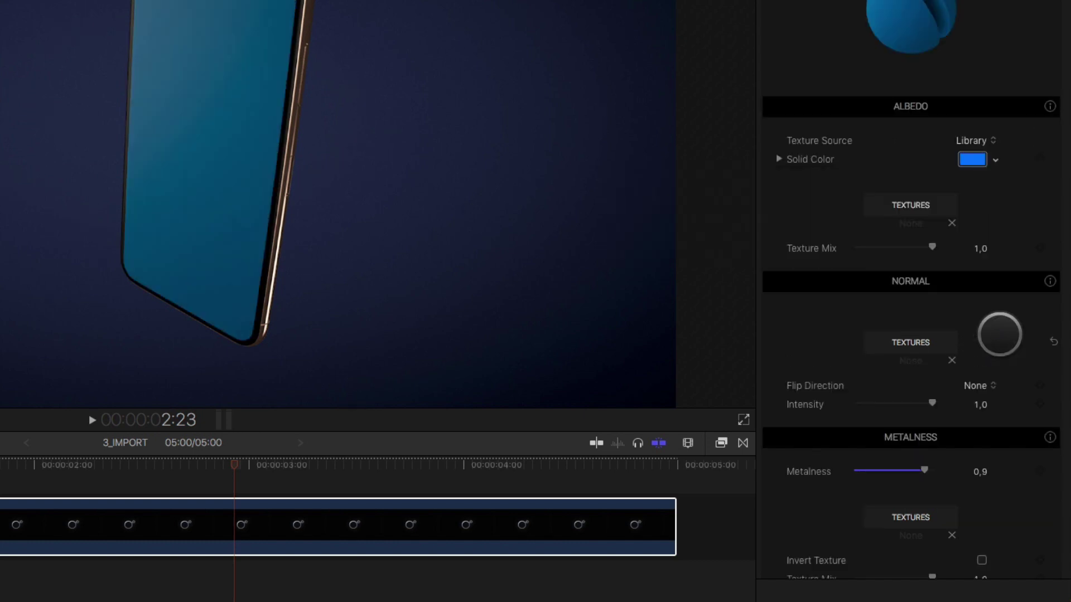
# Import the xsw-featured.png wallpaper as the phone screen's Albedo texture
pyautogui.click(920, 342)
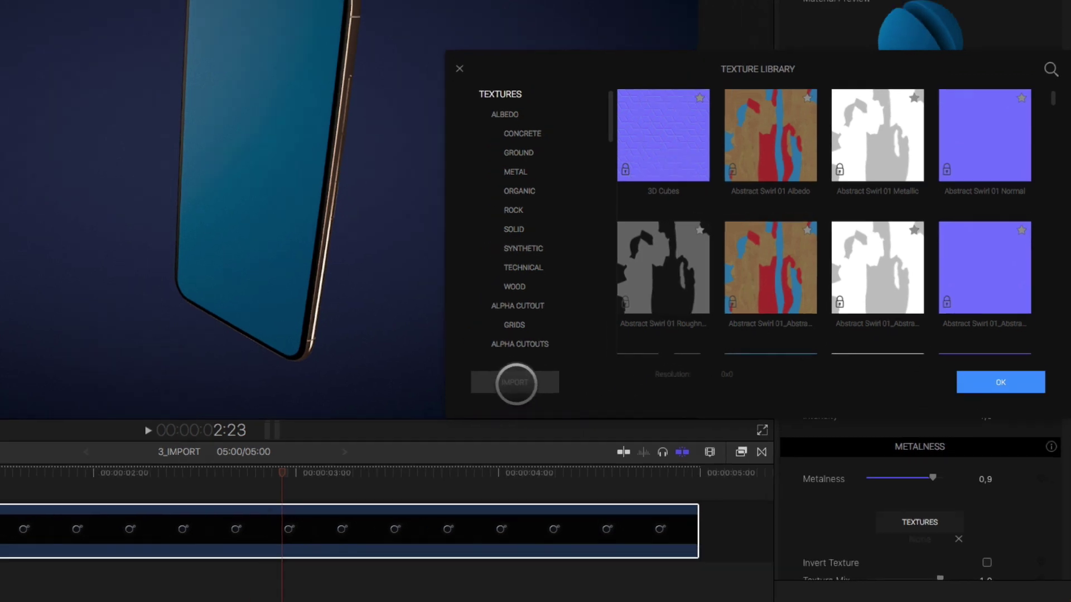
pyautogui.click(482, 370)
pyautogui.click(370, 142)
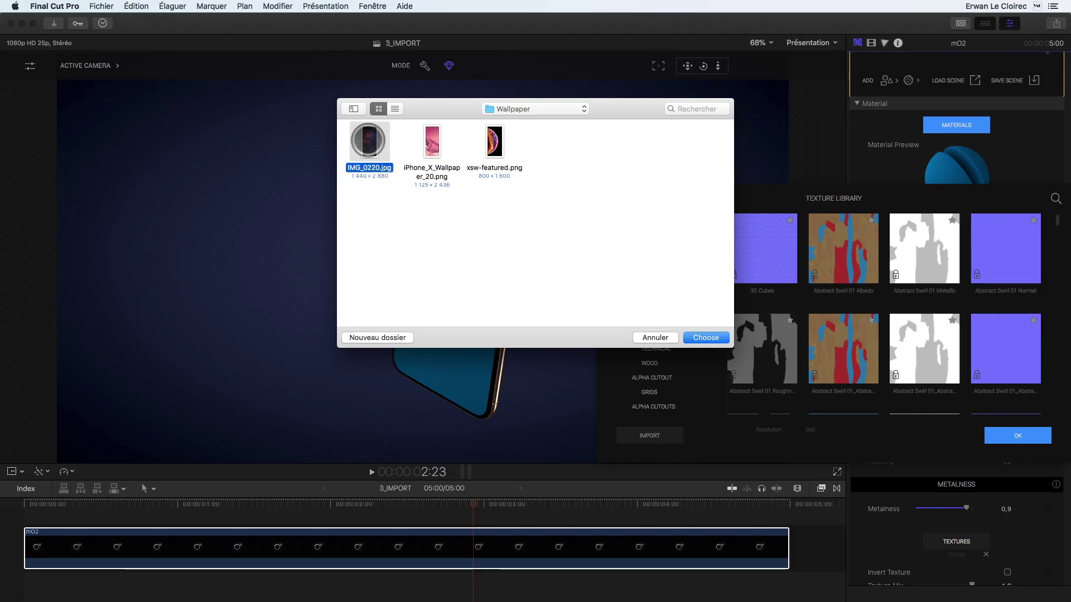
pyautogui.click(434, 143)
pyautogui.click(501, 144)
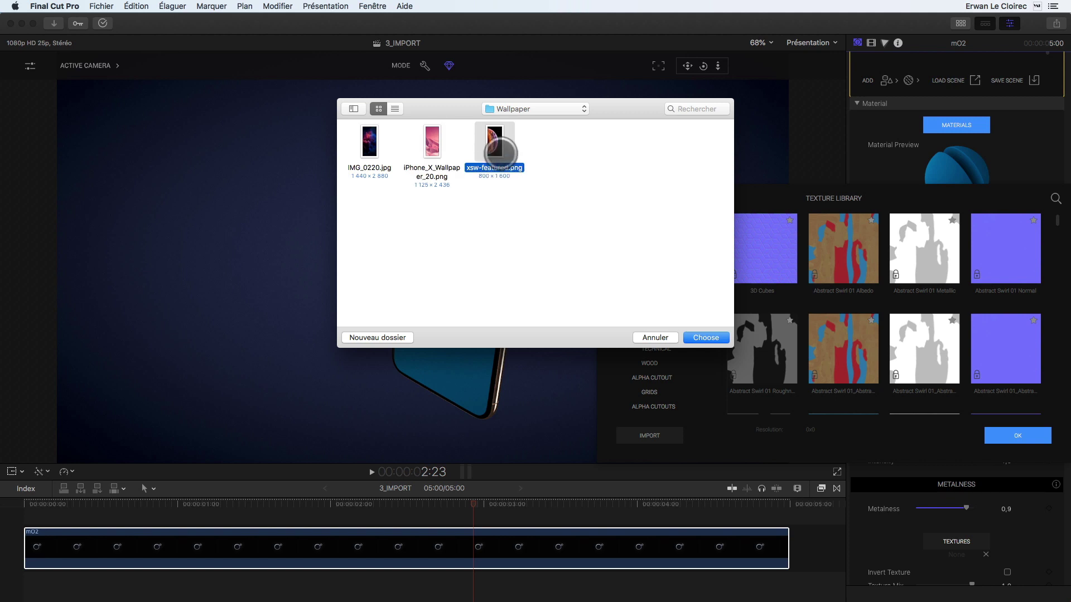
pyautogui.click(704, 338)
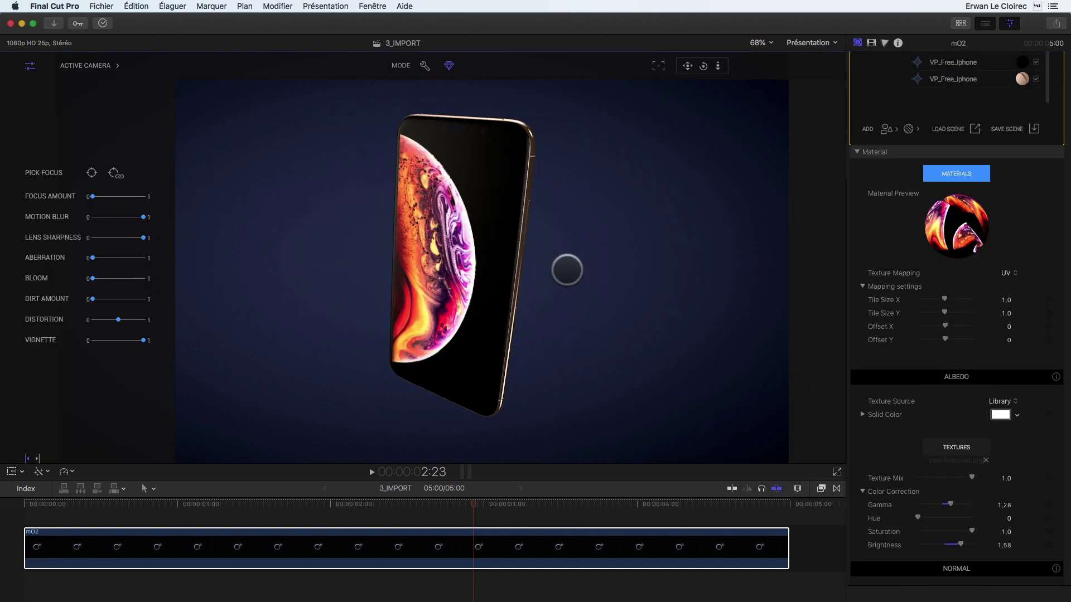
# Assign the IMG_0220 wallpaper clip as the source of Drop Zone 1
pyautogui.moveTo(704, 66)
pyautogui.mouseDown()
pyautogui.moveTo(636, 66)
pyautogui.moveTo(701, 66)
pyautogui.mouseUp()
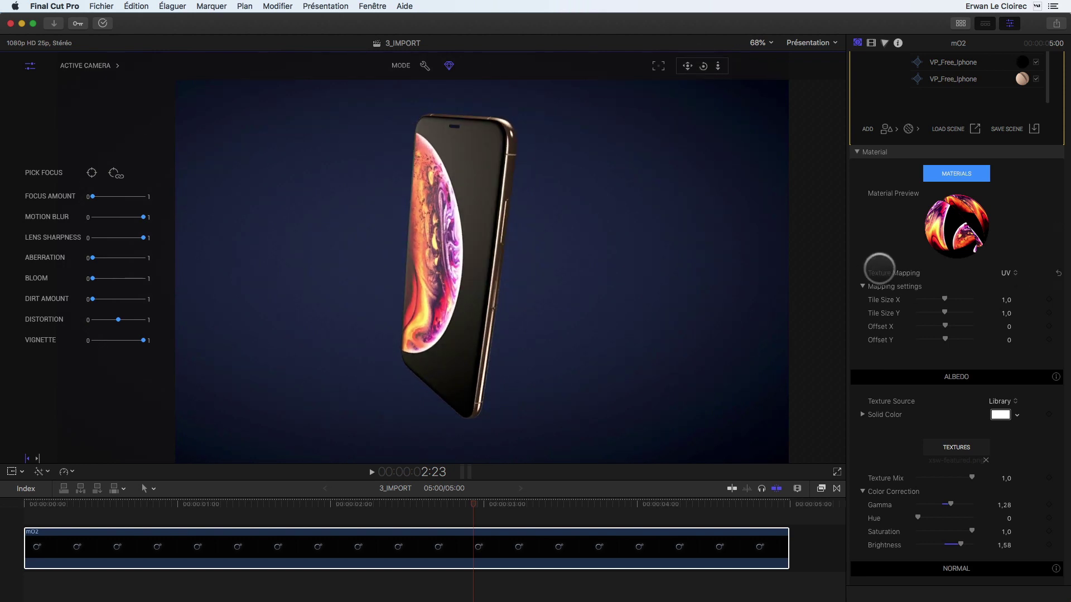
pyautogui.scroll(-15, 879, 269)
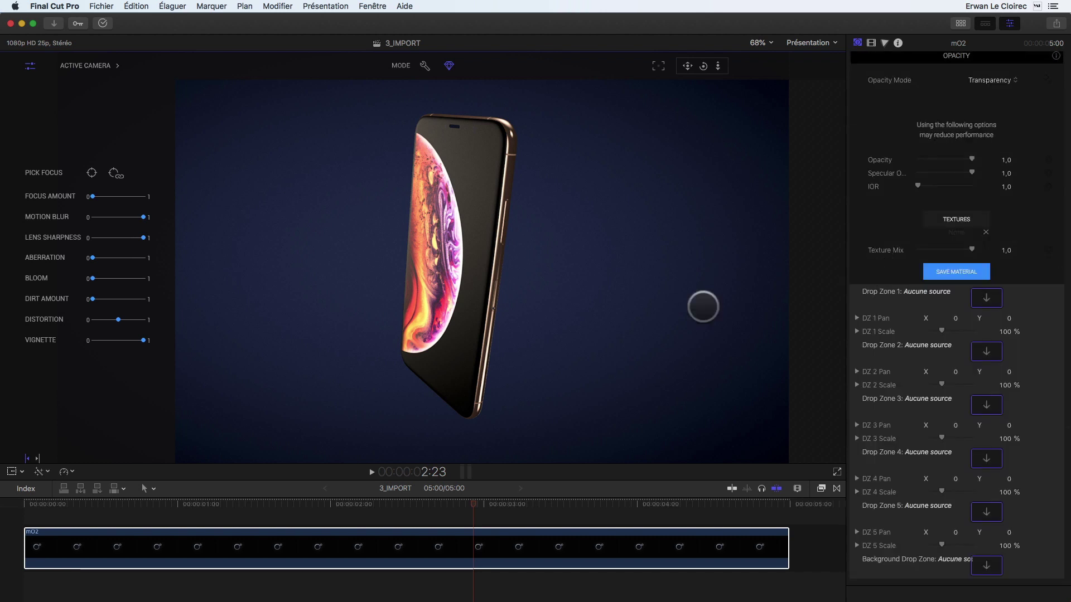
pyautogui.click(994, 303)
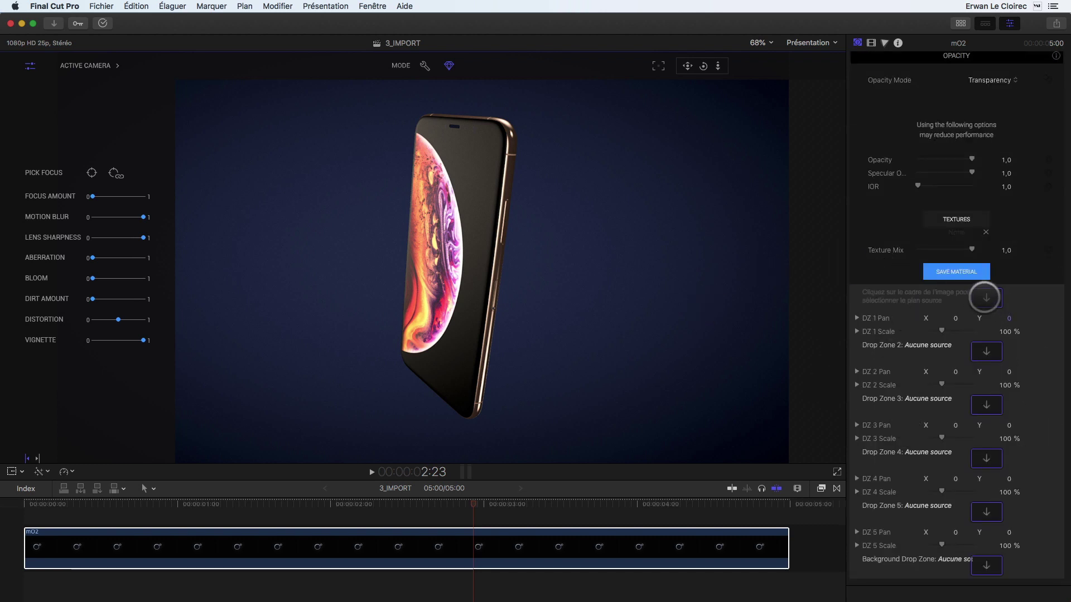
pyautogui.click(987, 297)
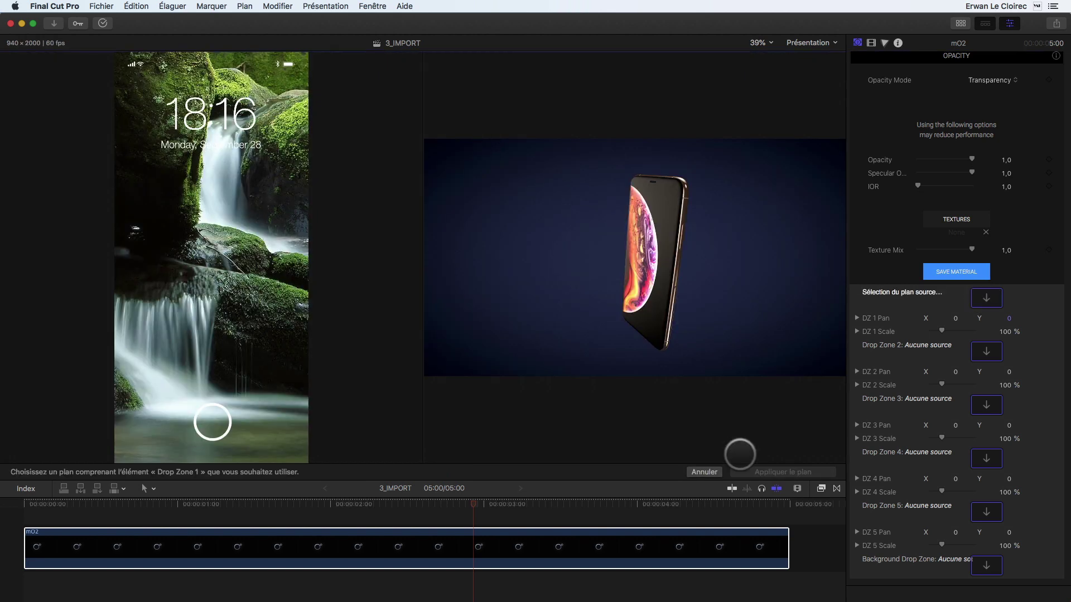
pyautogui.click(199, 109)
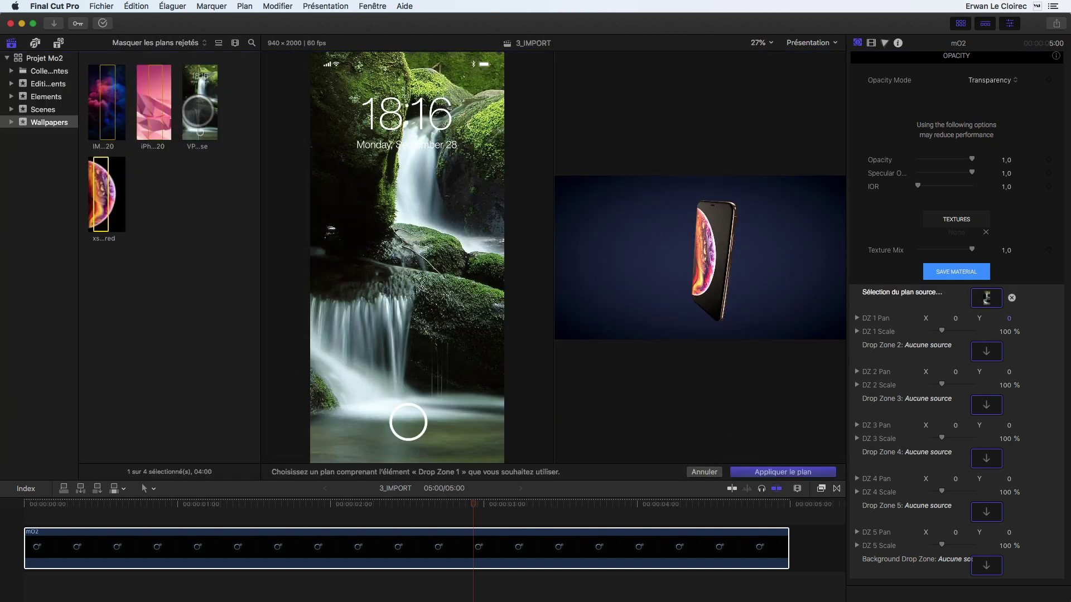
pyautogui.click(112, 113)
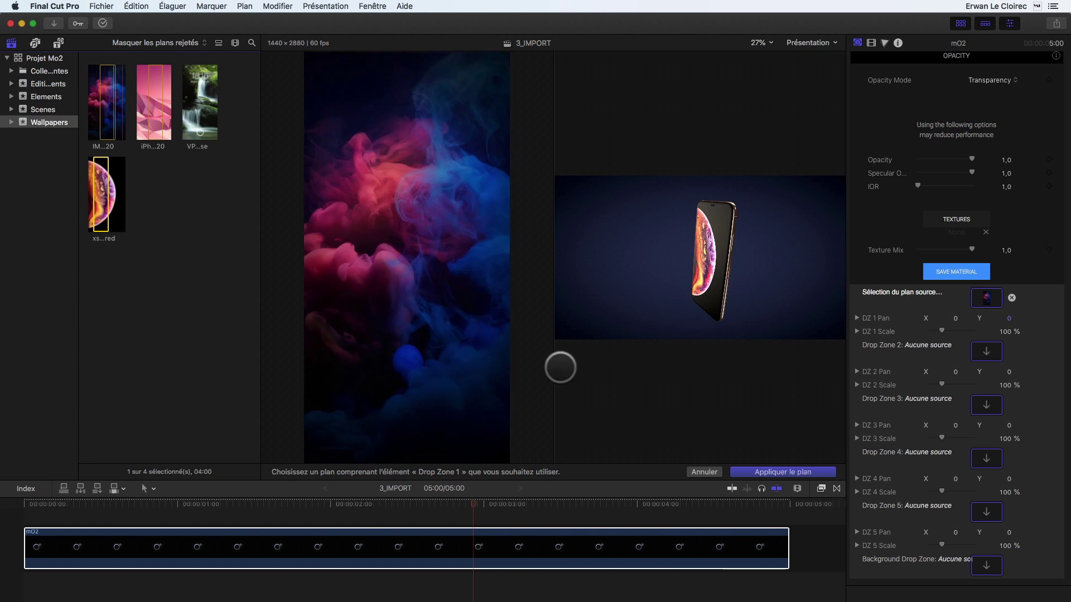
pyautogui.click(777, 472)
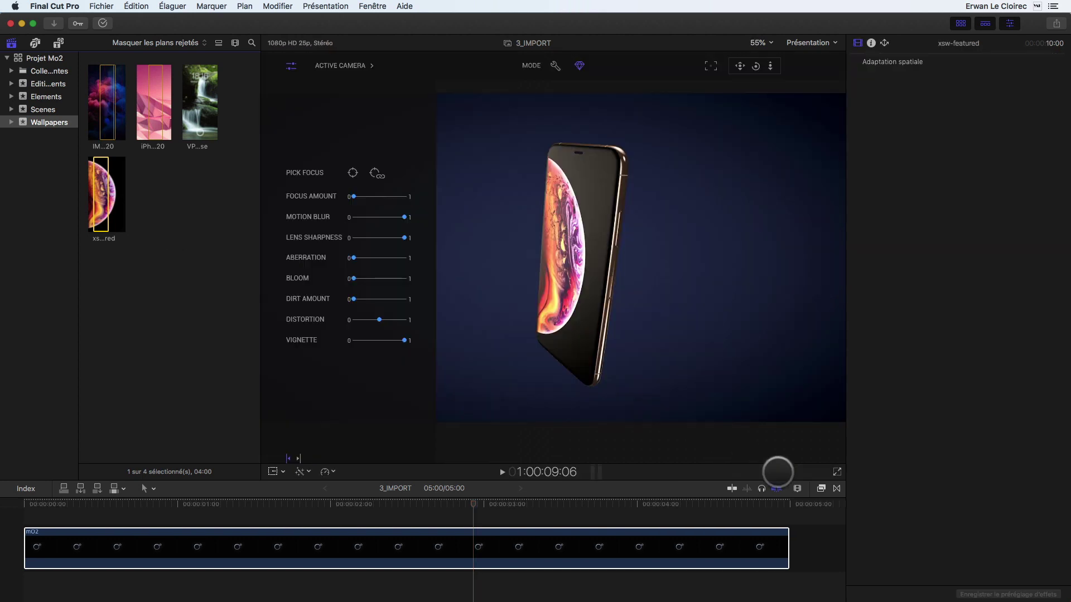
# Assign the pink iPhone_X_Wallpaper_20 clip as the source of Drop Zone 2
pyautogui.scroll(-5, 909, 390)
pyautogui.scroll(-10, 911, 393)
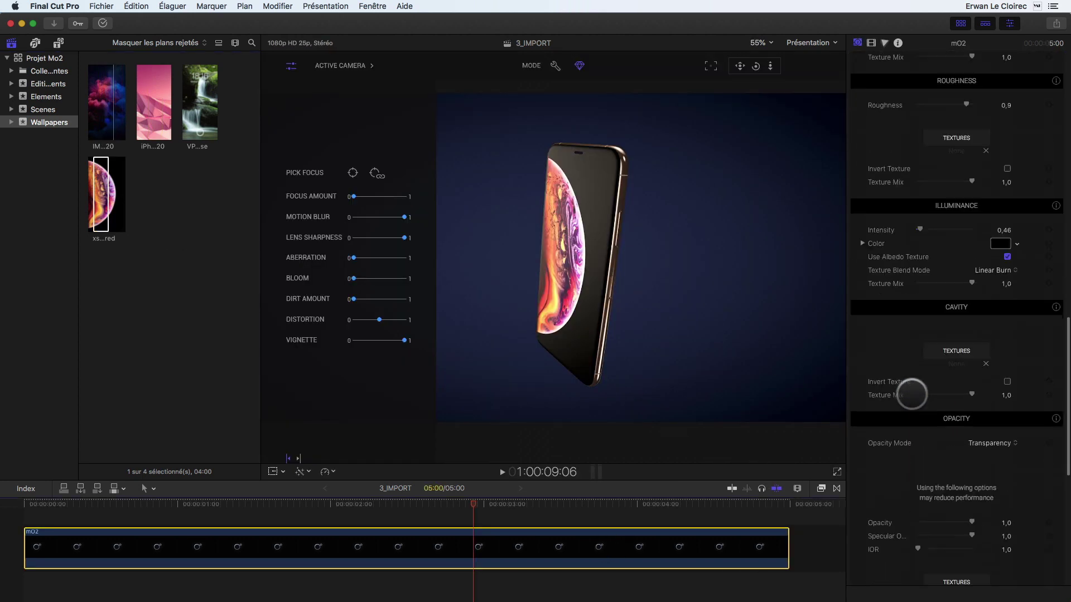
pyautogui.click(987, 351)
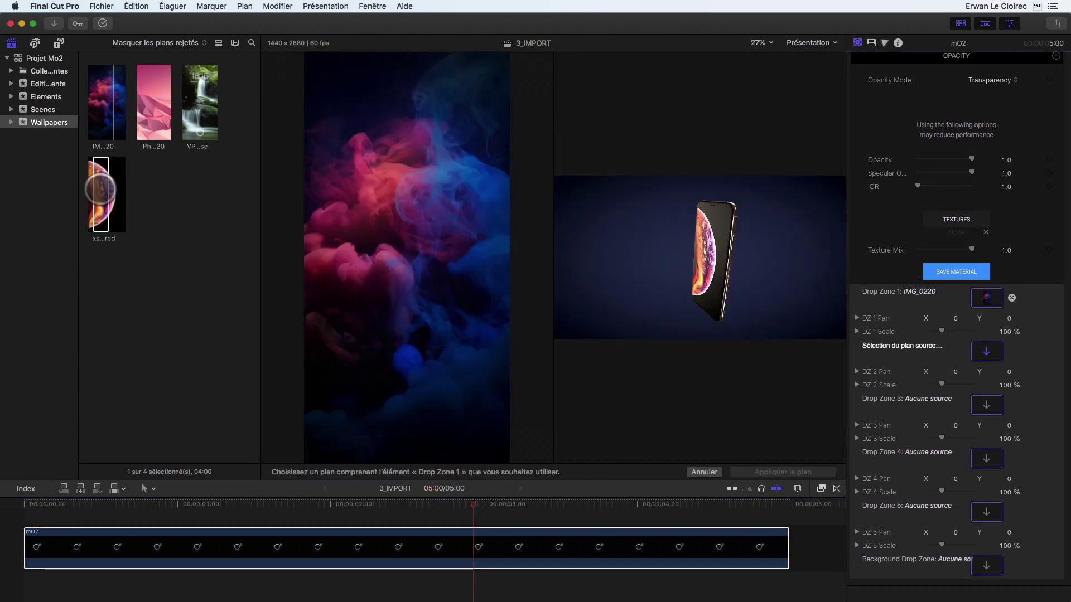
pyautogui.click(155, 120)
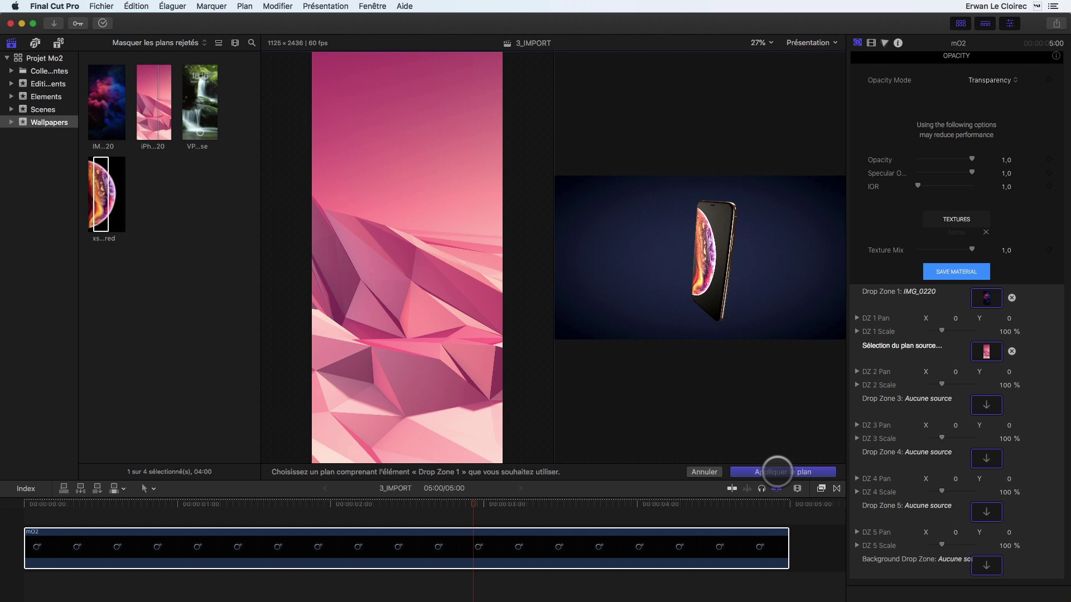
pyautogui.click(772, 471)
# Assign the waterfall lock-screen wallpaper clip as the source of Drop Zone 3
pyautogui.scroll(-10, 1028, 446)
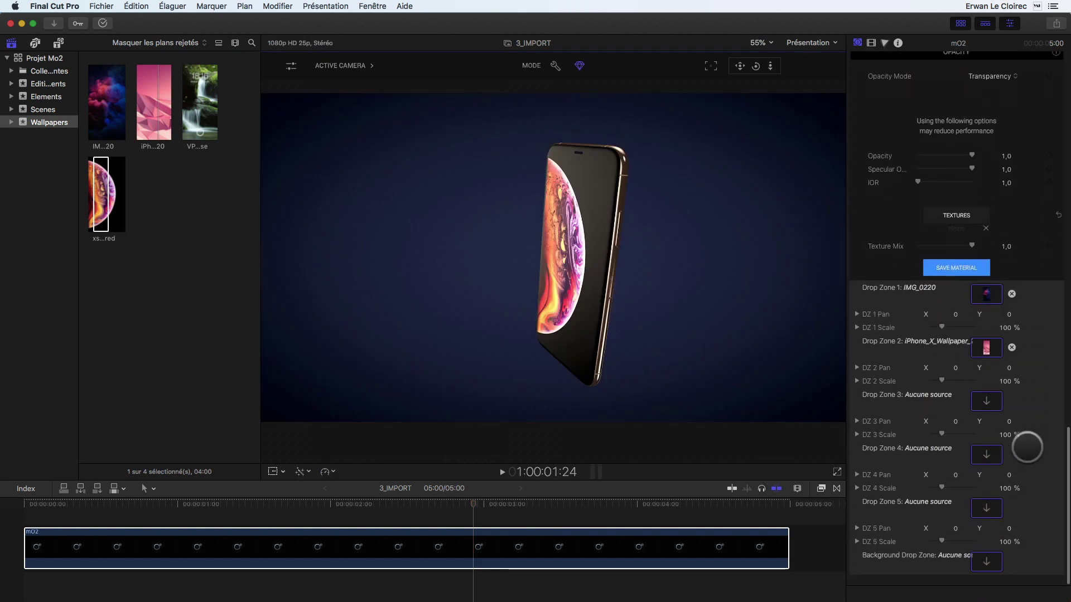
pyautogui.click(986, 404)
pyautogui.click(204, 104)
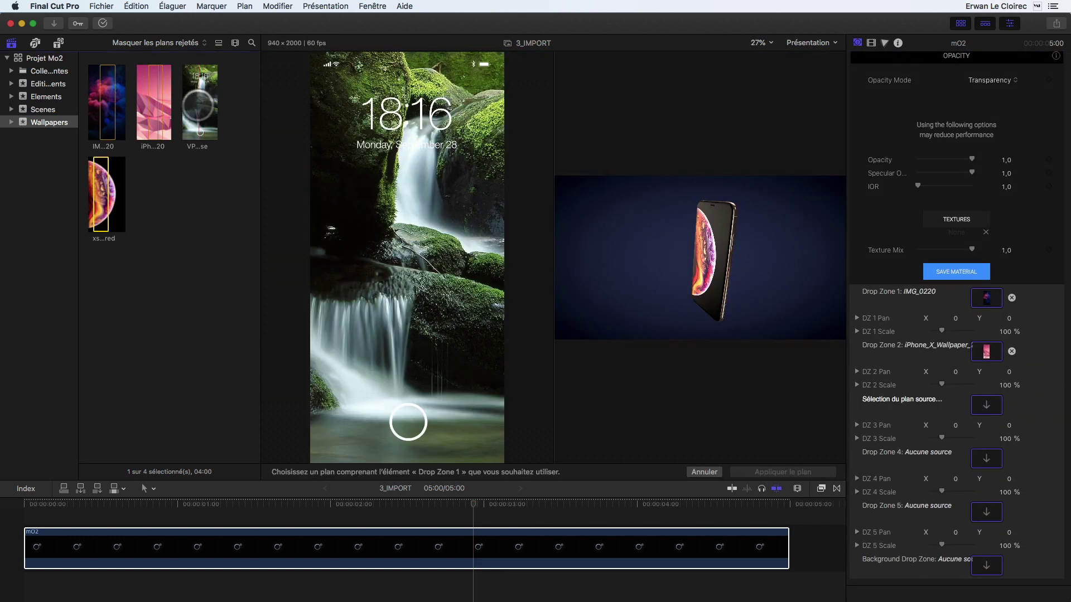
pyautogui.click(788, 471)
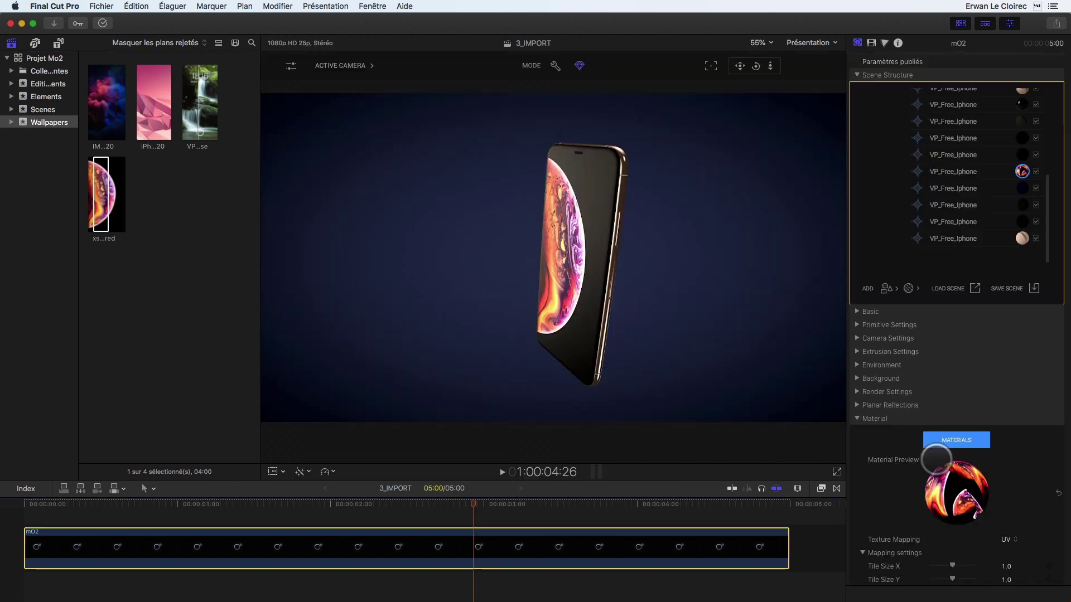
# Assign the xsw-featured wallpaper clip as the source of Drop Zone 4
pyautogui.scroll(-15, 936, 459)
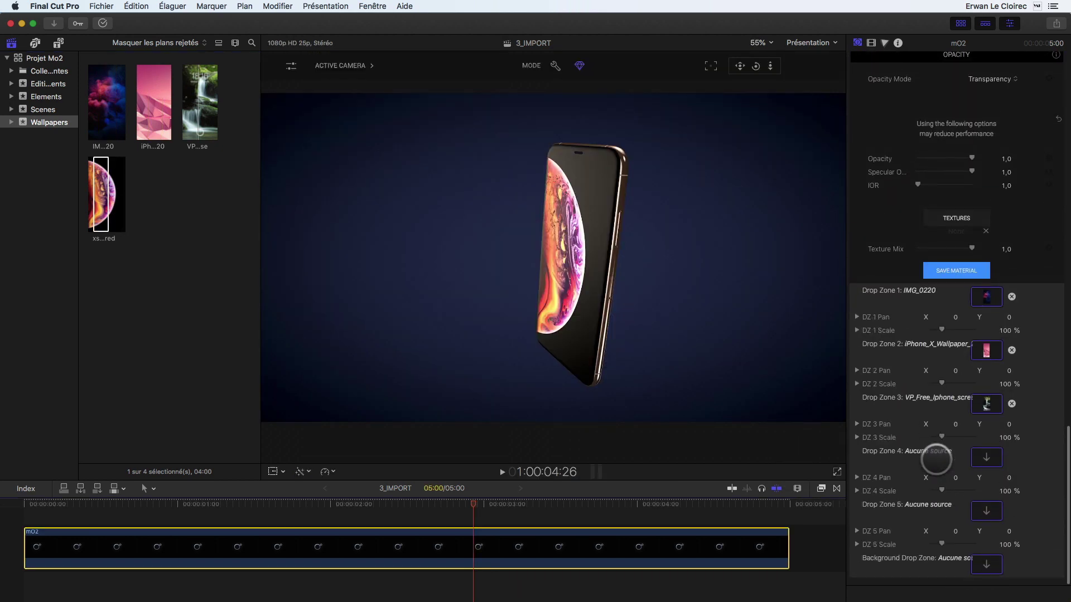
pyautogui.click(986, 458)
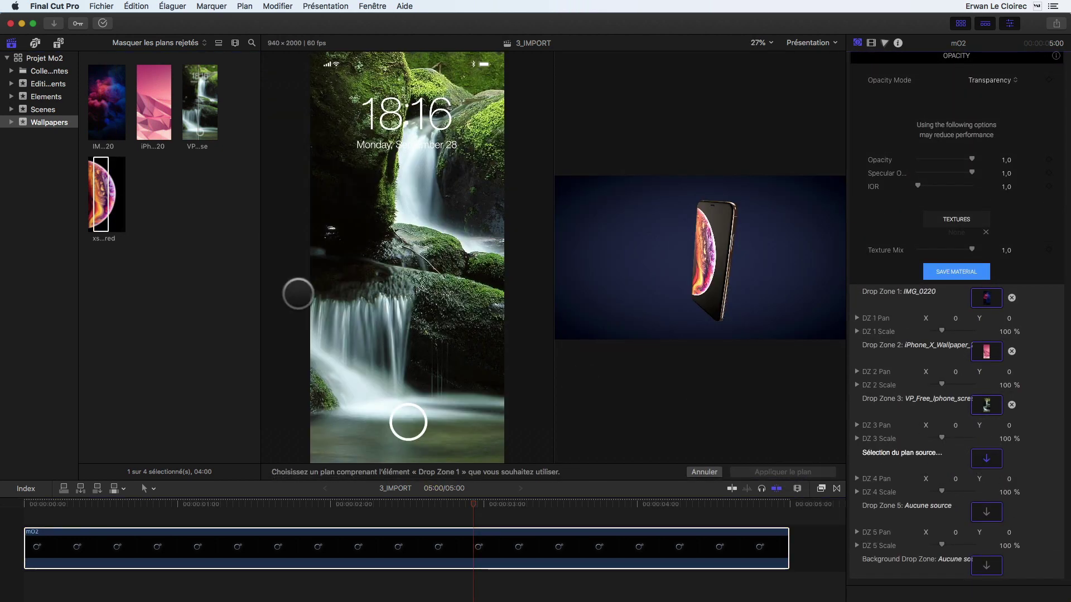
pyautogui.click(100, 202)
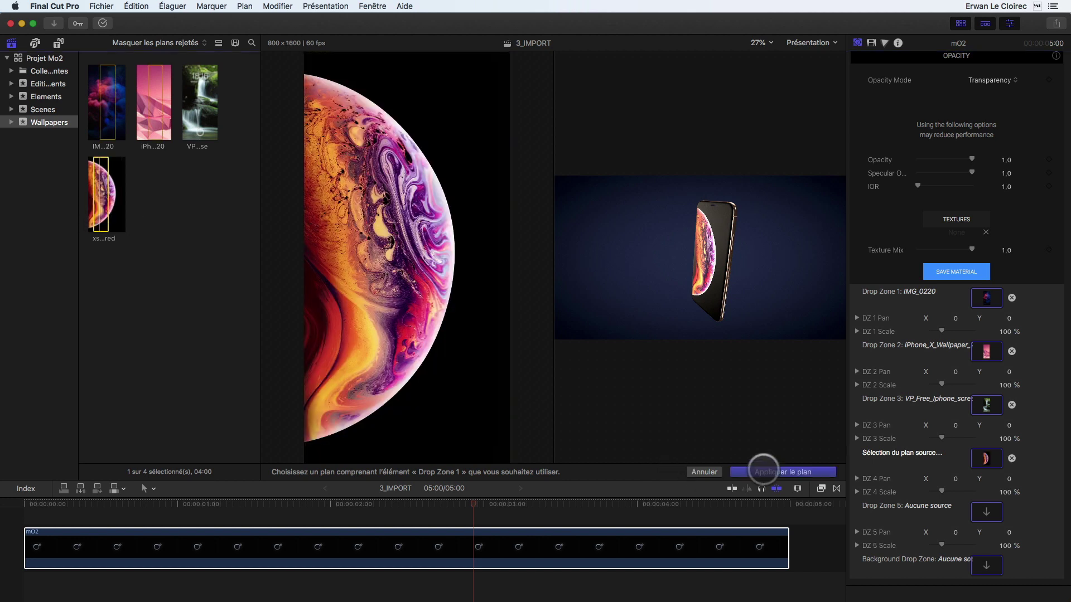
pyautogui.click(763, 469)
# Switch the phone screen material's Albedo texture source from Library to Drop Zone
pyautogui.scroll(-5, 911, 401)
pyautogui.scroll(-3, 911, 401)
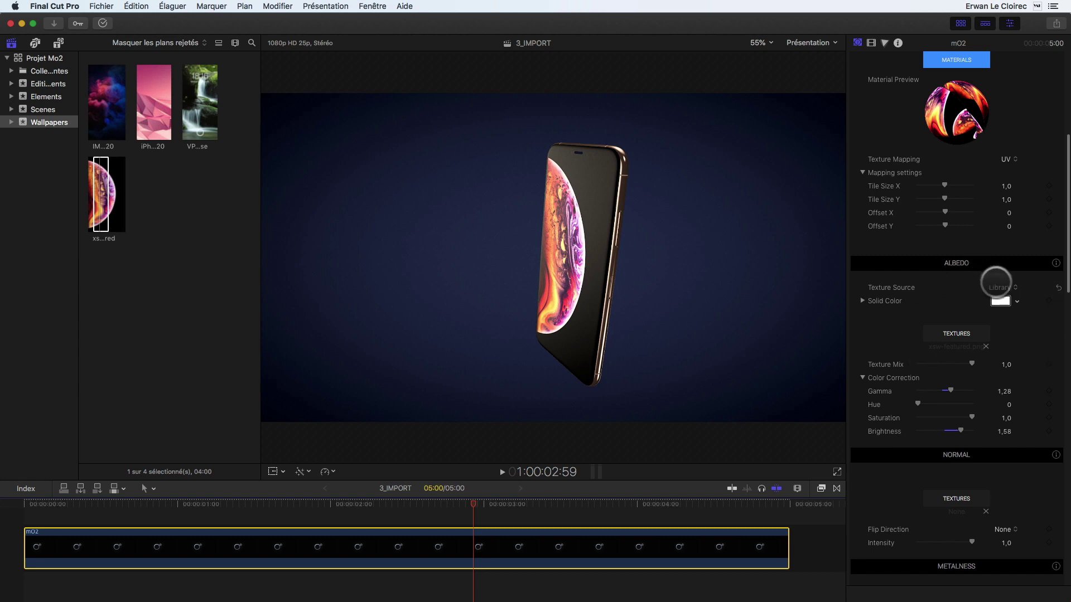
pyautogui.click(999, 287)
pyautogui.click(998, 298)
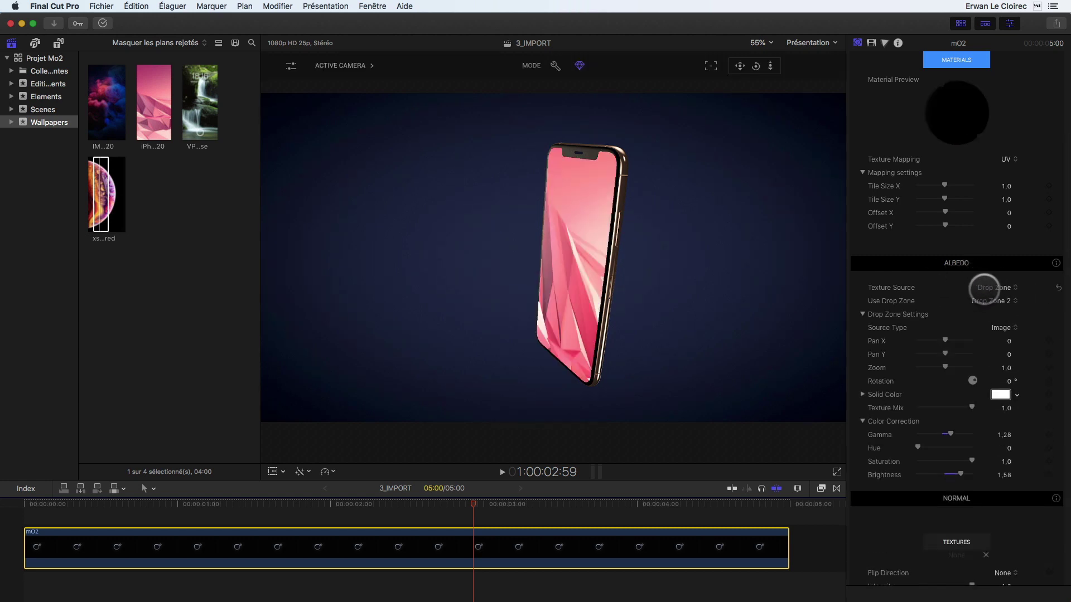
# Try Drop Zone 3, Drop Zone 4 and Drop Zone 1 in turn as the phone screen's image
pyautogui.click(988, 300)
pyautogui.click(994, 304)
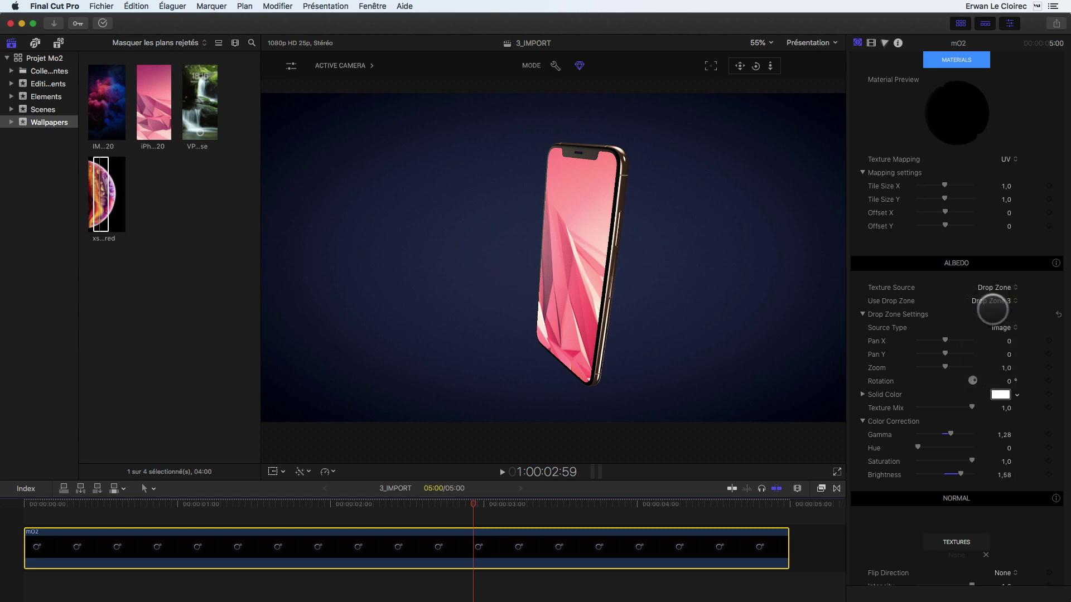
pyautogui.click(993, 301)
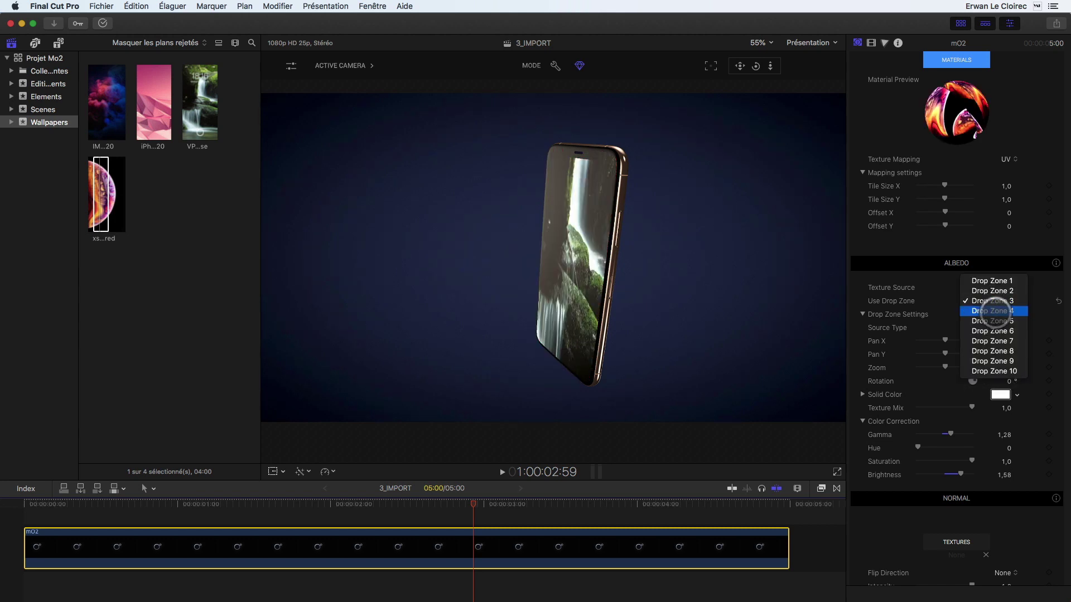
pyautogui.click(993, 311)
pyautogui.click(989, 302)
pyautogui.click(988, 274)
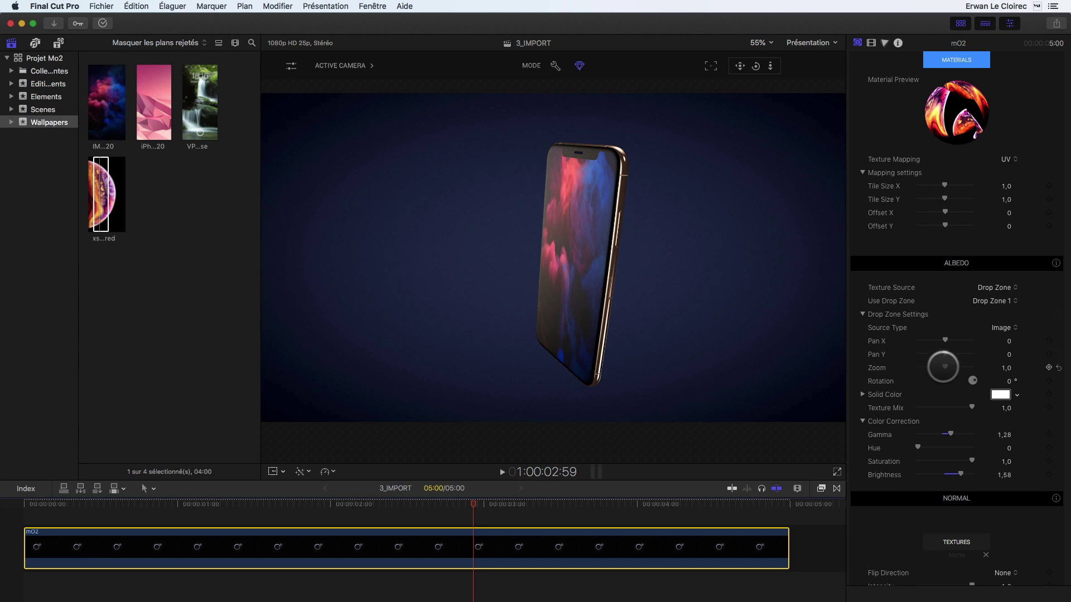
# Set the drop zone's Zoom to 0,99 and use Drop Zone 4 for the phone screen
pyautogui.moveTo(942, 366); pyautogui.dragTo(941, 367)
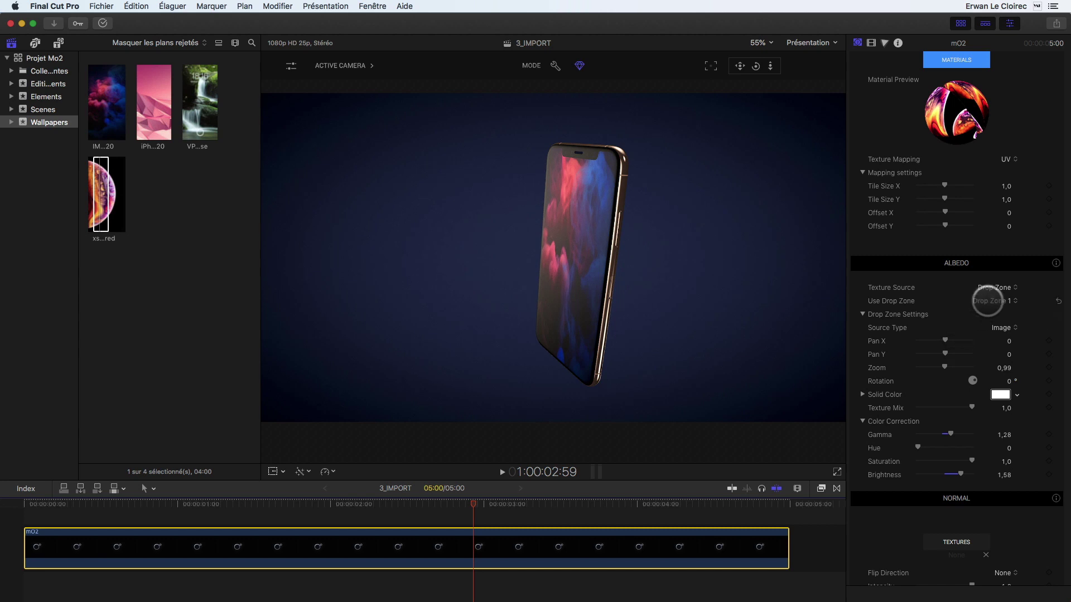
pyautogui.click(988, 301)
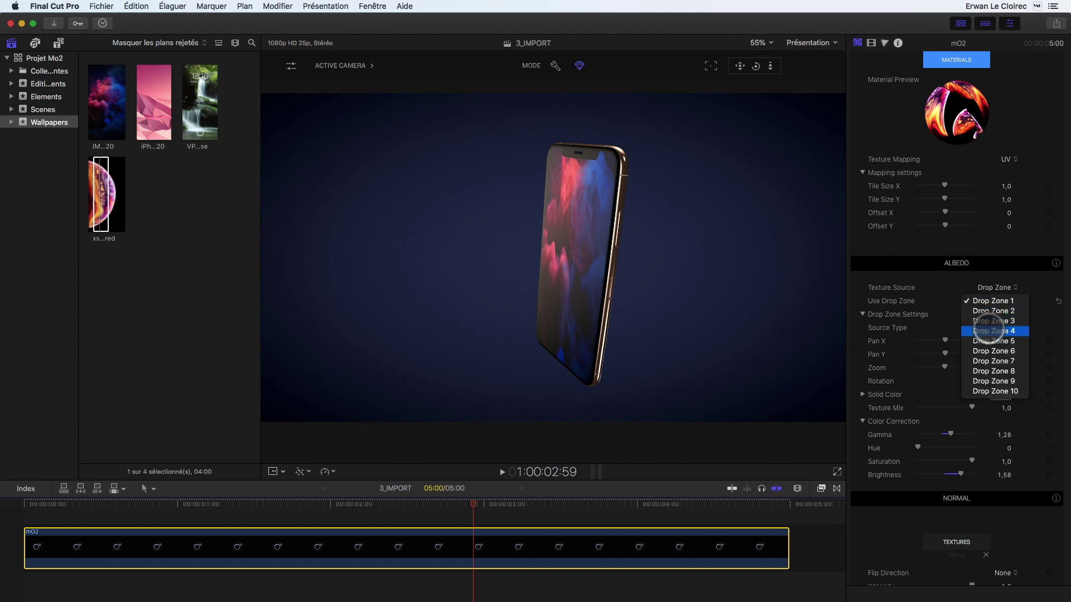
pyautogui.click(987, 330)
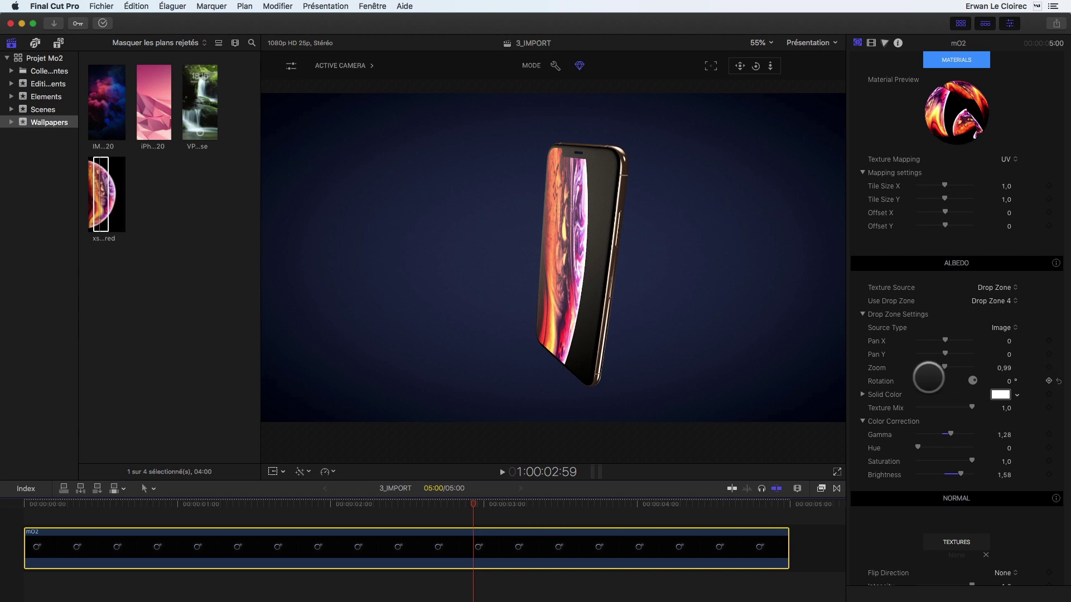
# Reframe the Drop Zone 4 wallpaper by setting its vertical scale to about 58,97 % and its horizontal pan to -5,0
pyautogui.scroll(-15, 890, 388)
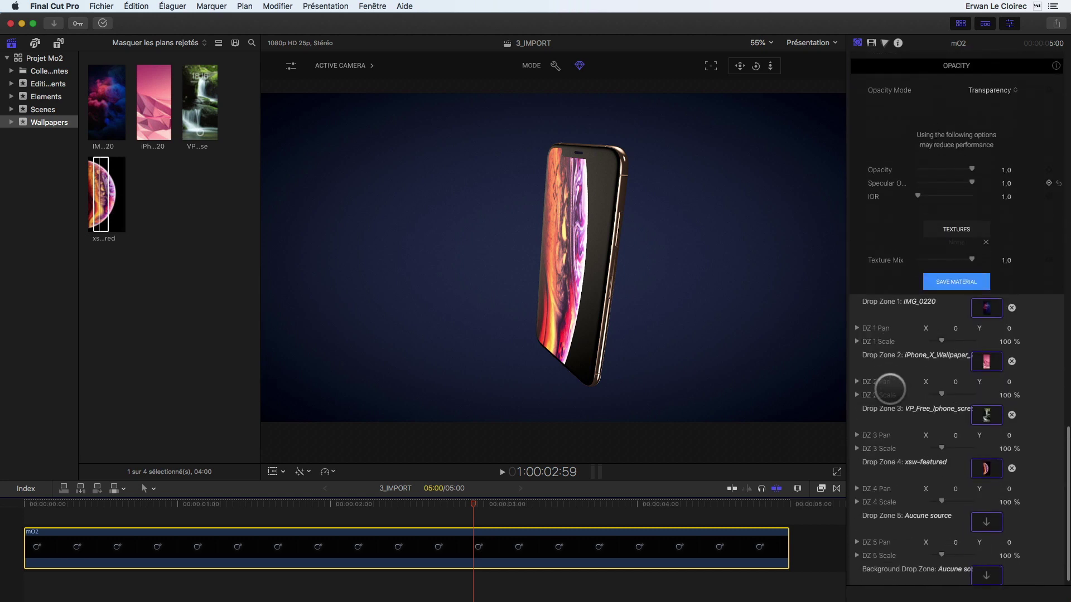
pyautogui.scroll(-1, 890, 389)
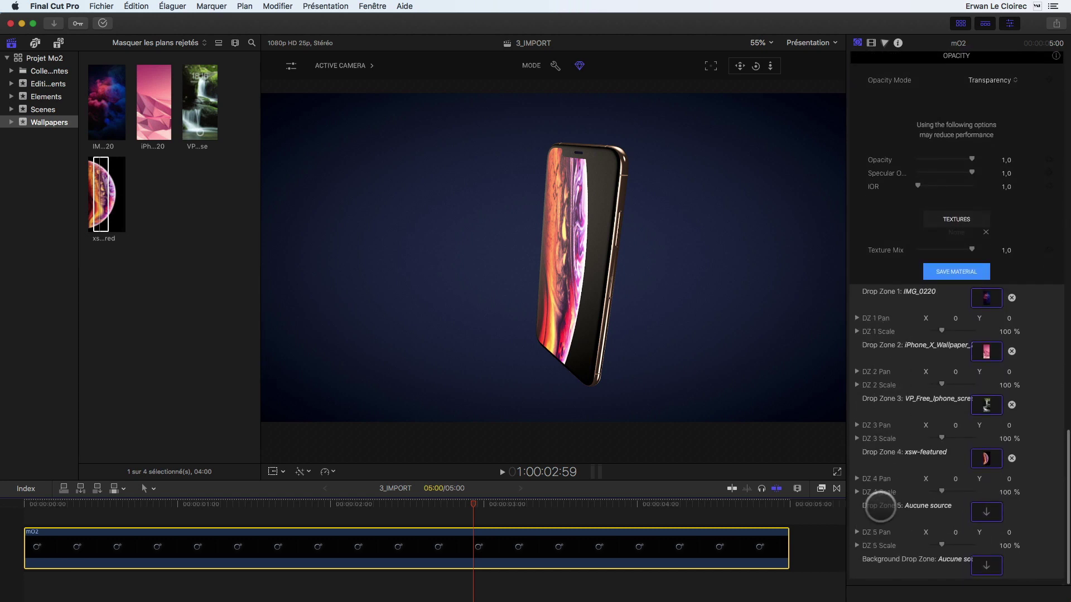
pyautogui.click(857, 478)
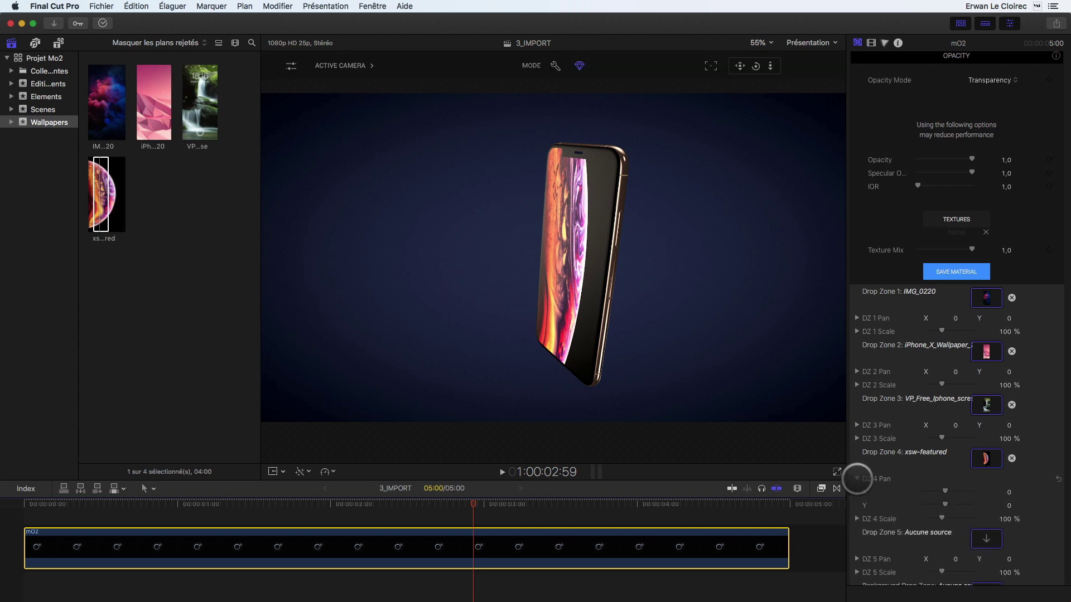
pyautogui.click(856, 519)
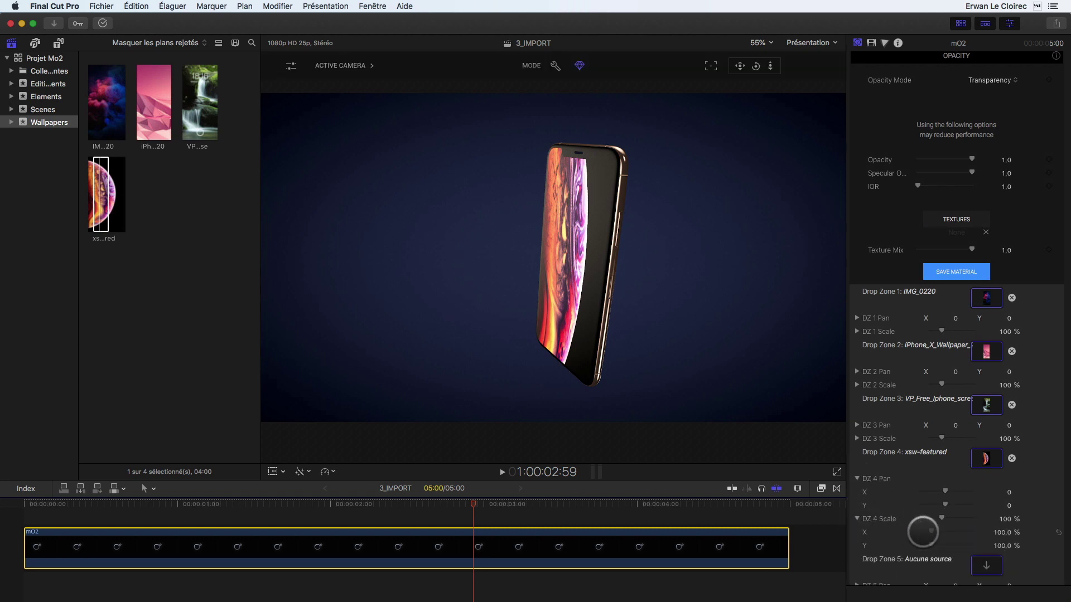
pyautogui.moveTo(931, 545); pyautogui.dragTo(926, 545)
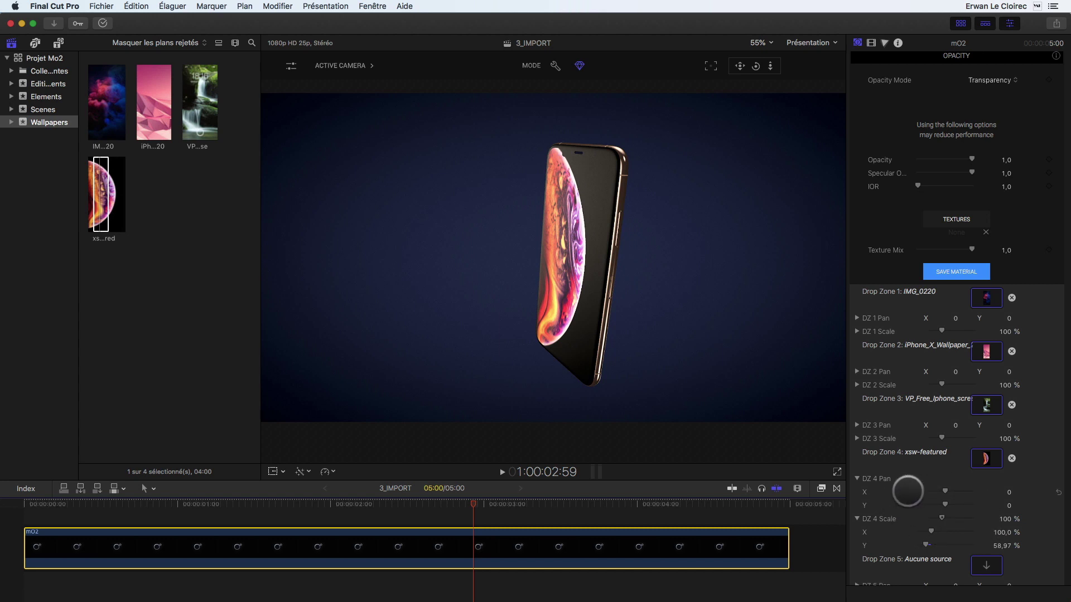
pyautogui.moveTo(945, 491)
pyautogui.mouseDown()
pyautogui.moveTo(966, 494)
pyautogui.moveTo(942, 491)
pyautogui.mouseUp()
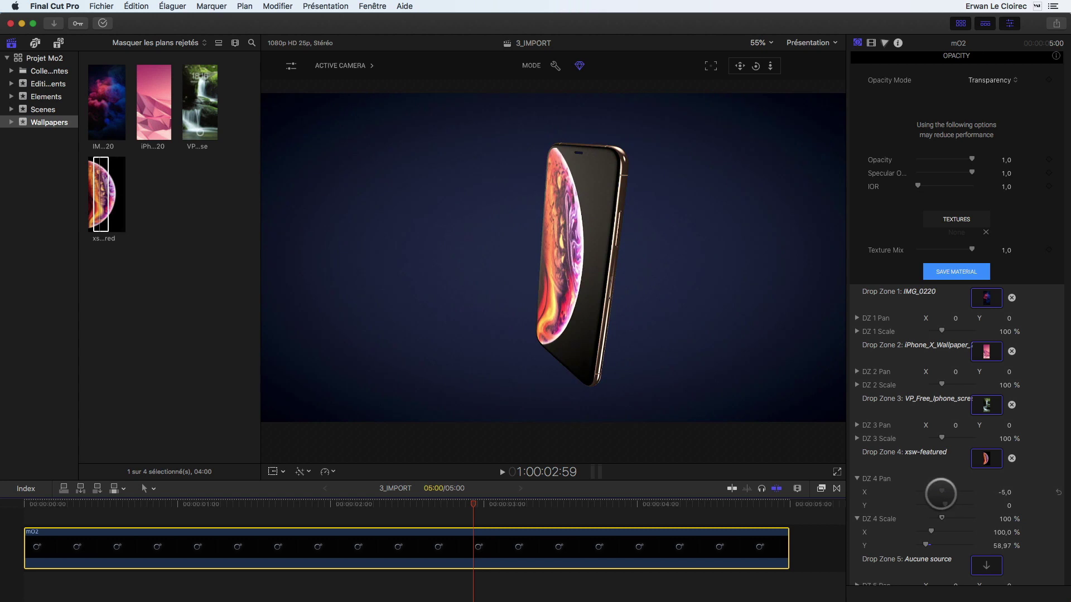
# Duplicate the VP_Free_Iphone group under Iphone_FBX and move the copy away from the original to a Position Z of about -1,14
pyautogui.scroll(20, 919, 335)
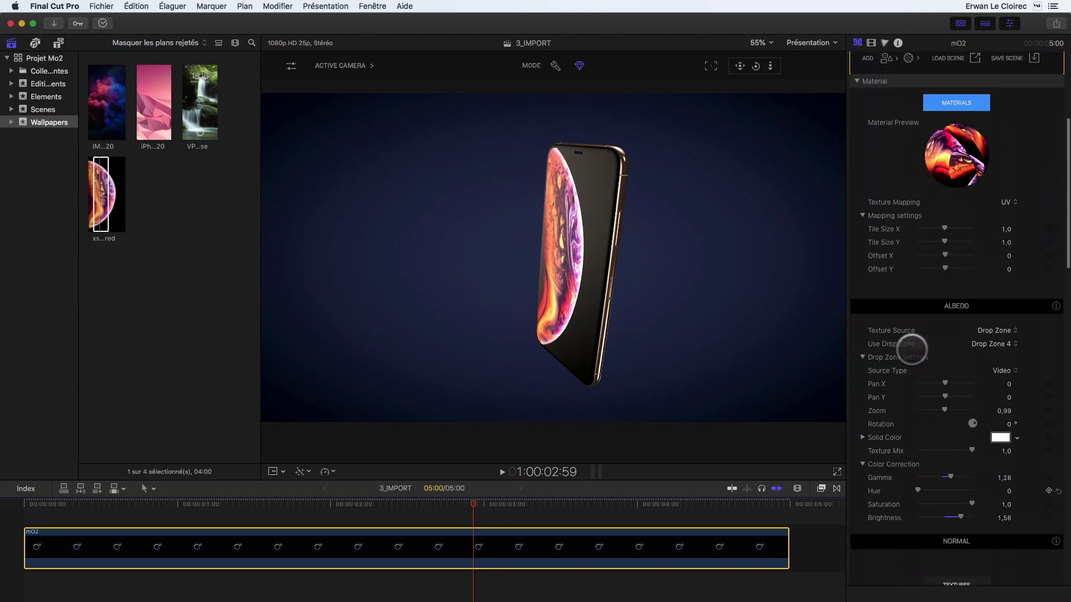
pyautogui.scroll(-3, 968, 454)
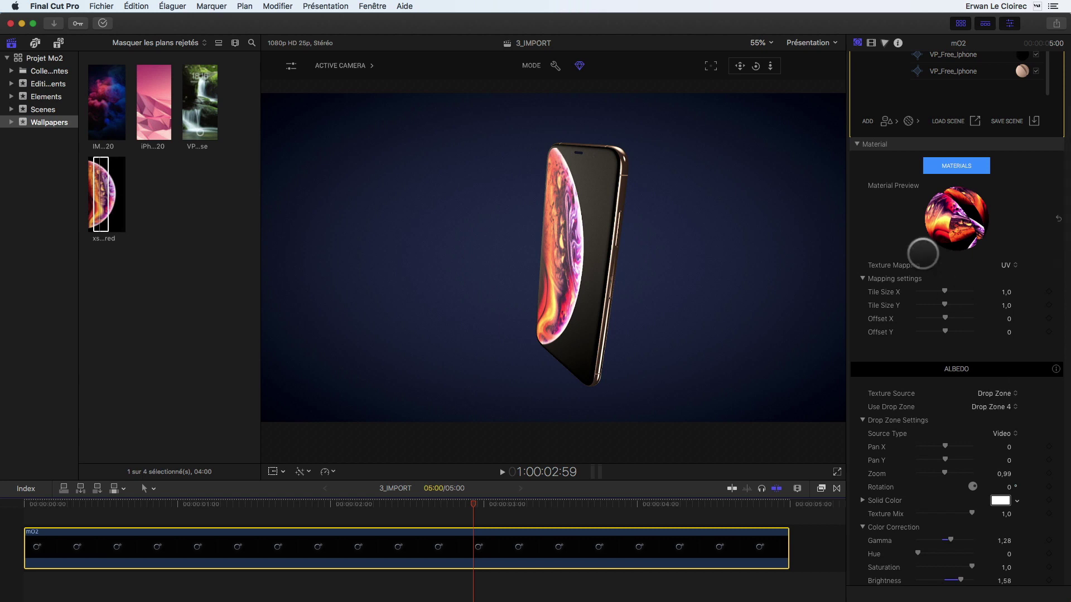
pyautogui.scroll(7, 952, 235)
pyautogui.scroll(5, 923, 254)
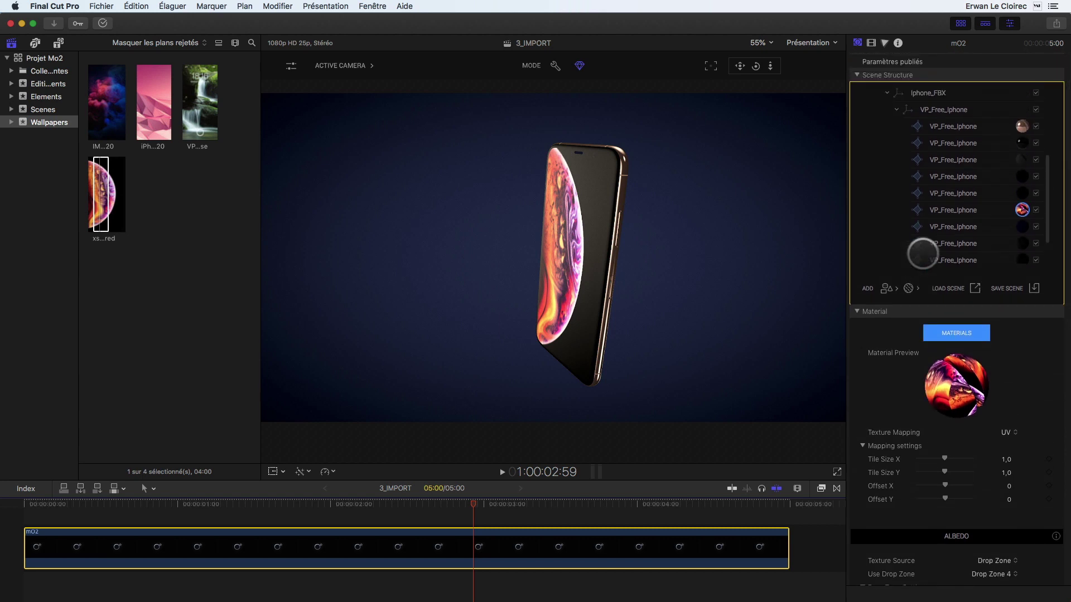
pyautogui.scroll(-1, 897, 232)
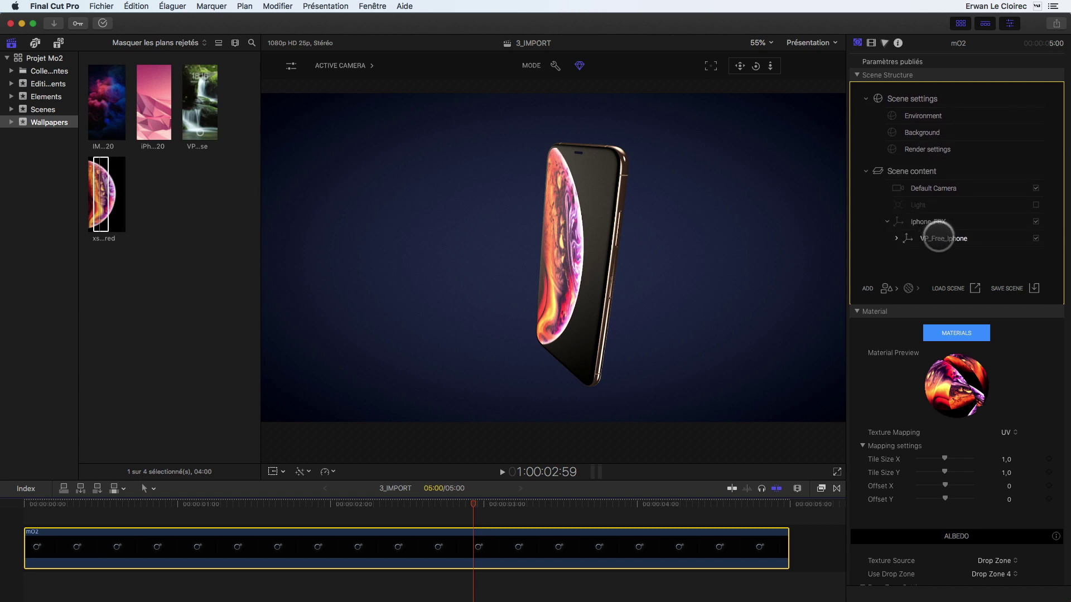
pyautogui.rightClick(938, 236)
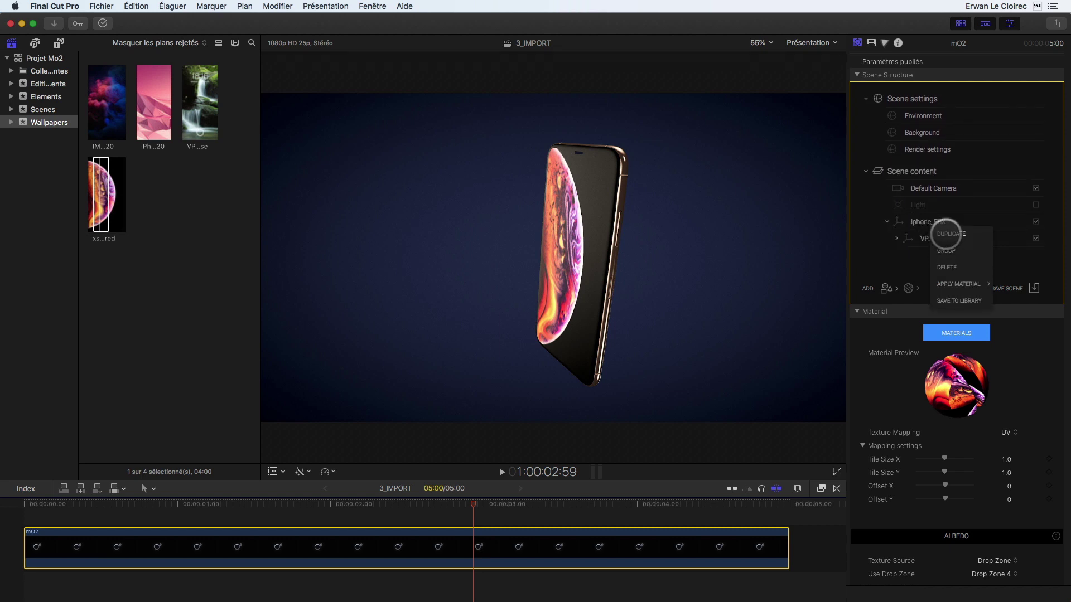
pyautogui.click(946, 234)
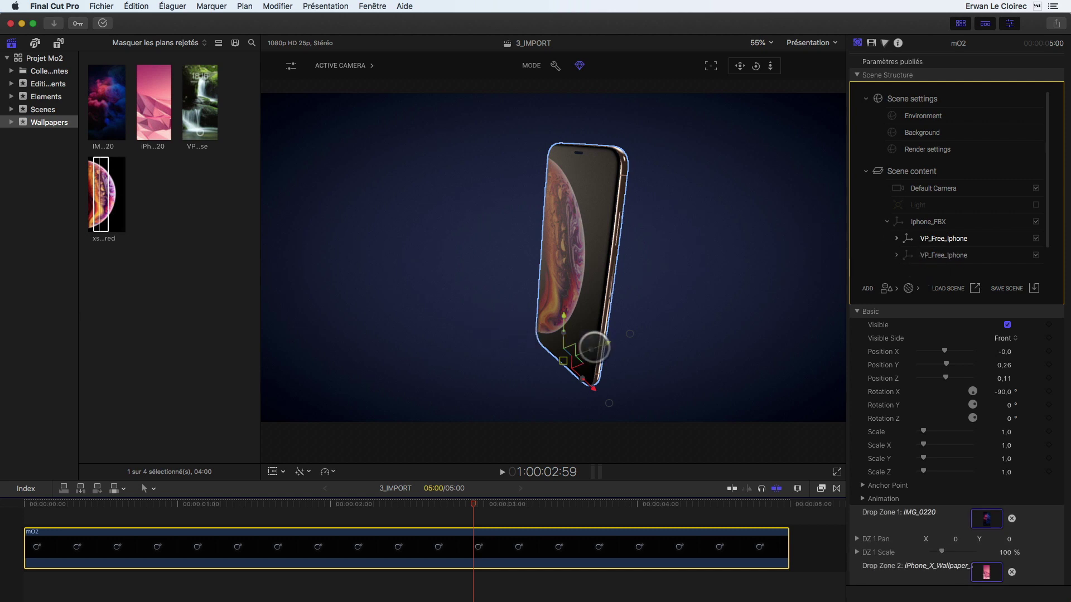
pyautogui.moveTo(606, 343); pyautogui.dragTo(708, 303)
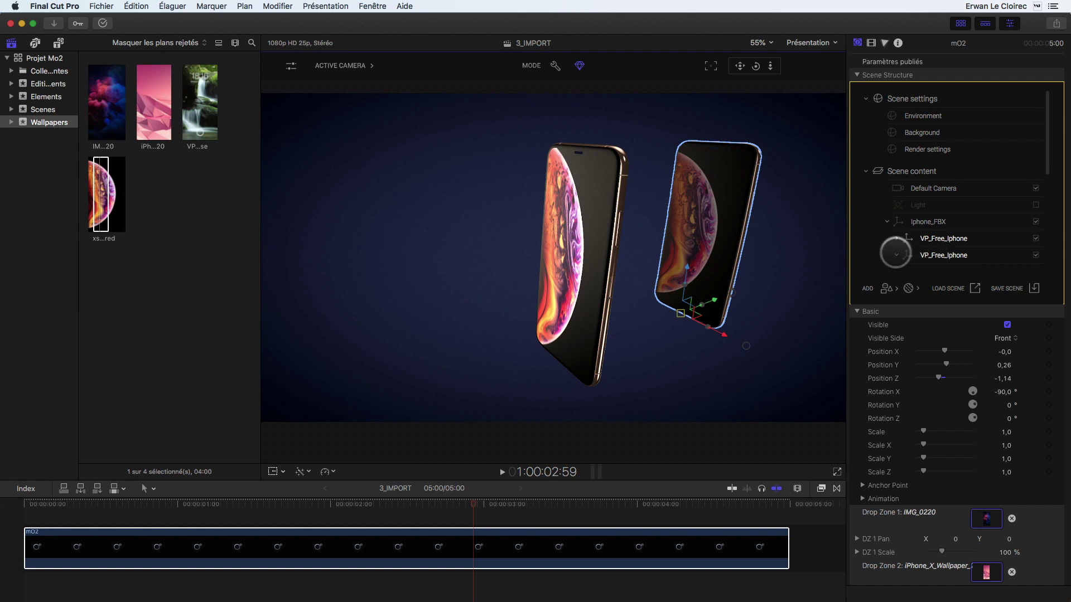
# Open the screen material of the duplicated phone and switch its Albedo texture source to Drop Zone
pyautogui.click(944, 256)
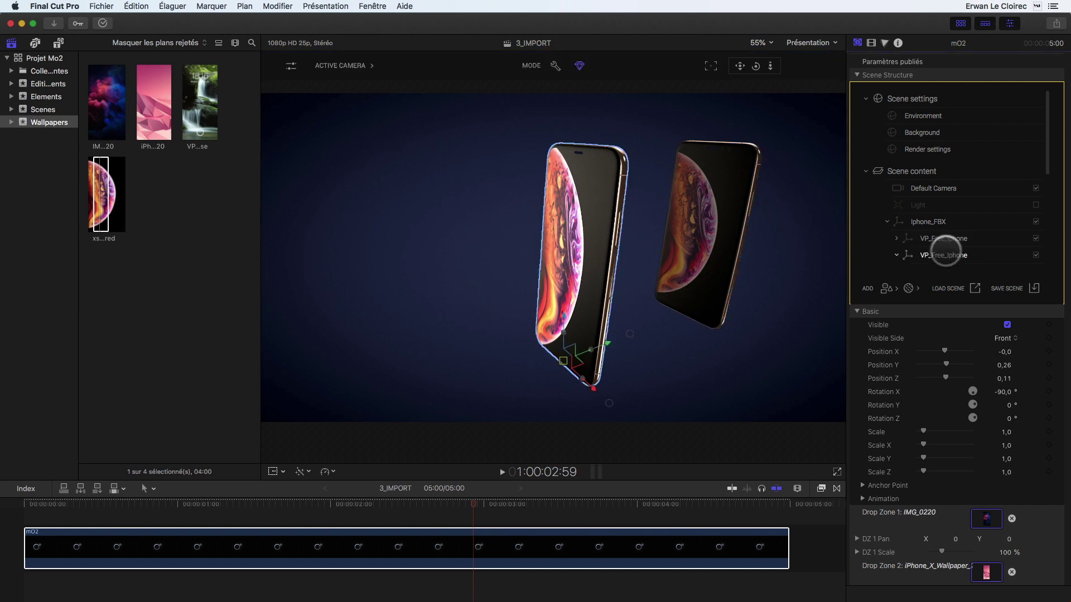
pyautogui.click(946, 239)
pyautogui.scroll(-5, 875, 252)
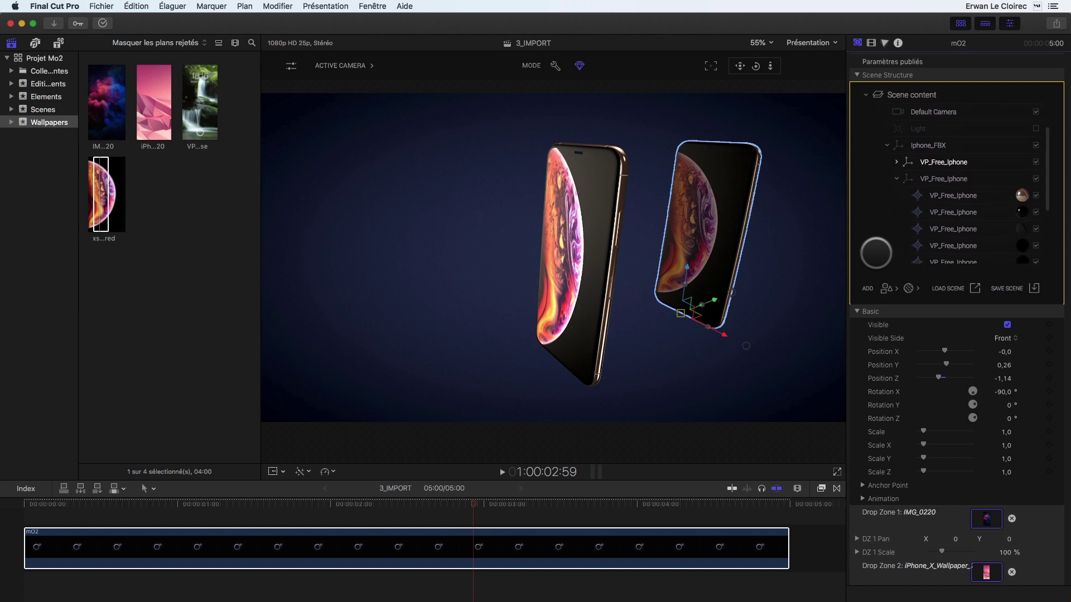
pyautogui.click(1023, 159)
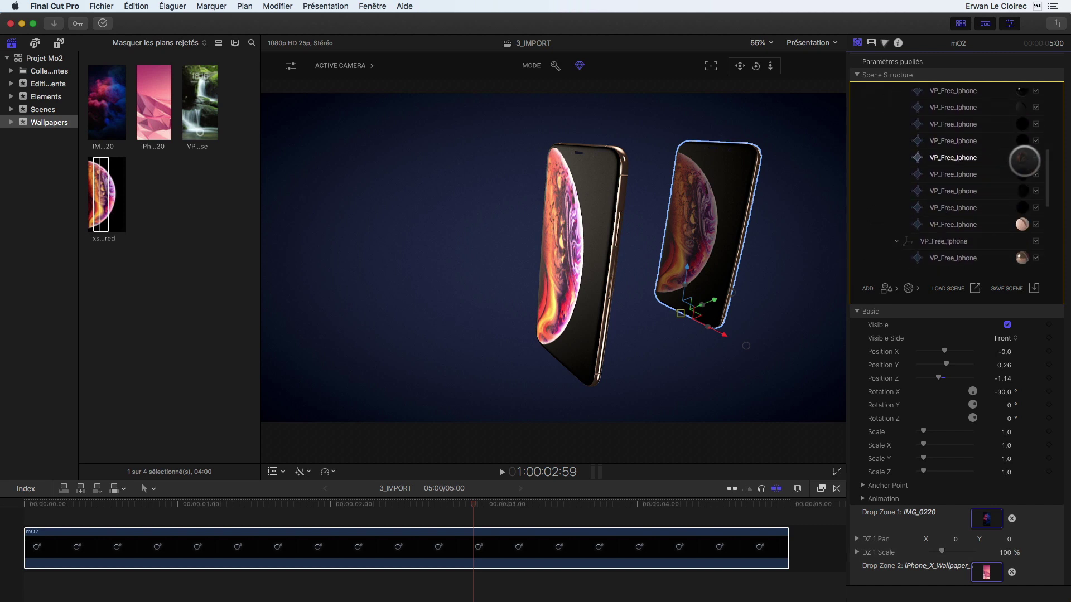
pyautogui.click(1023, 157)
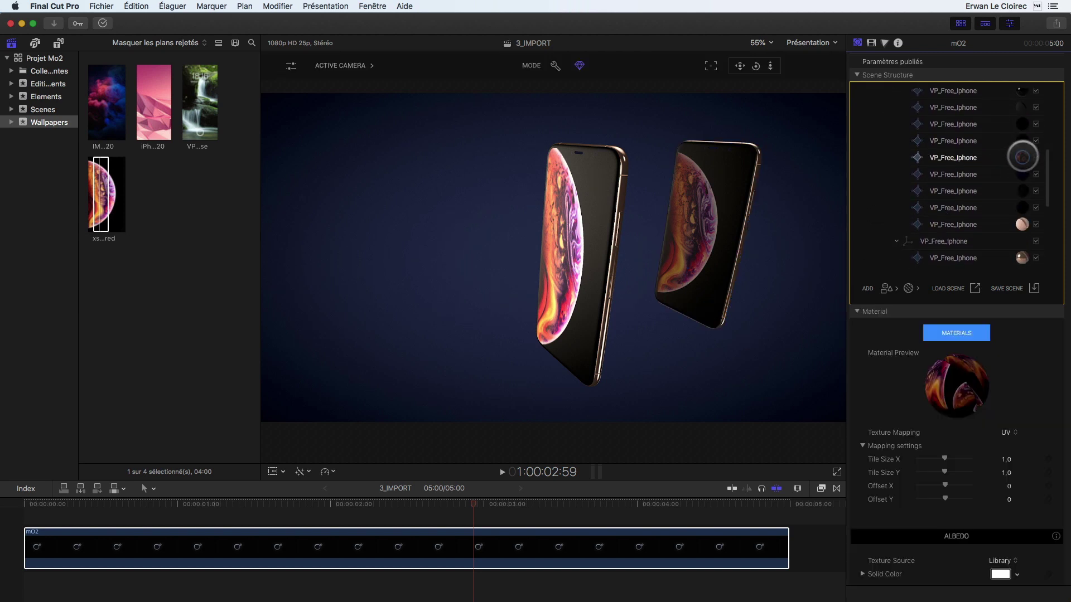
pyautogui.scroll(-5, 955, 438)
pyautogui.click(1001, 418)
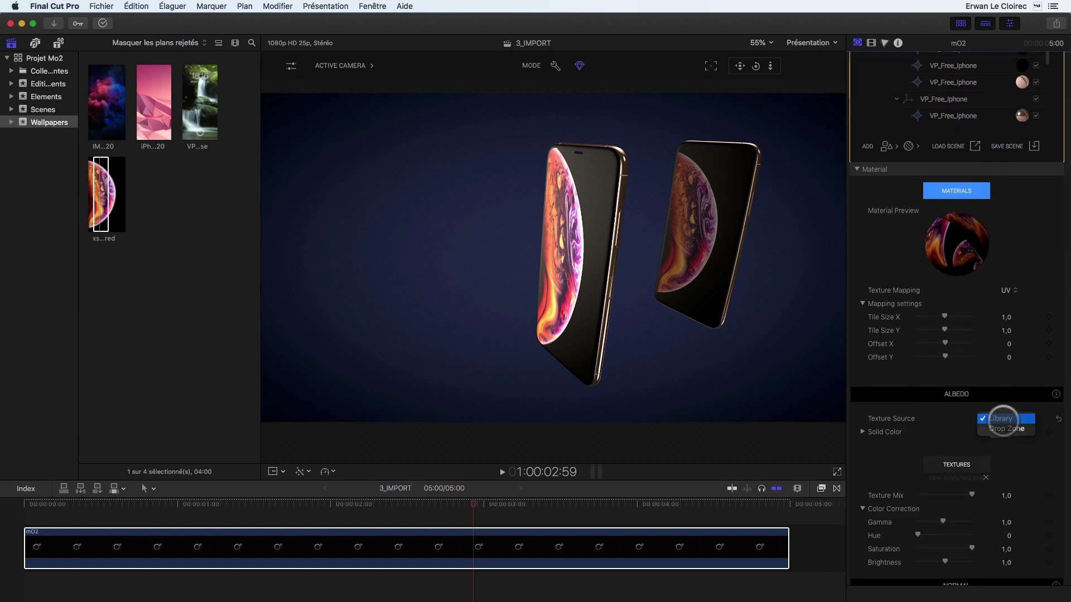
pyautogui.click(1004, 428)
# Try Drop Zone 1, Drop Zone 3 and Drop Zone 2 in turn on the duplicated phone's screen
pyautogui.click(993, 431)
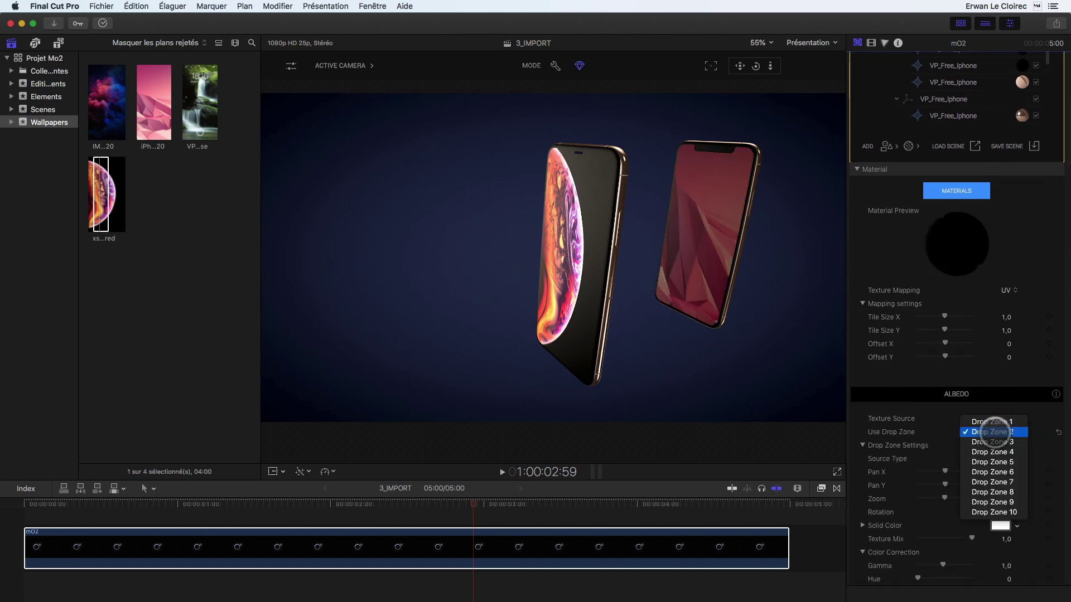
pyautogui.click(993, 422)
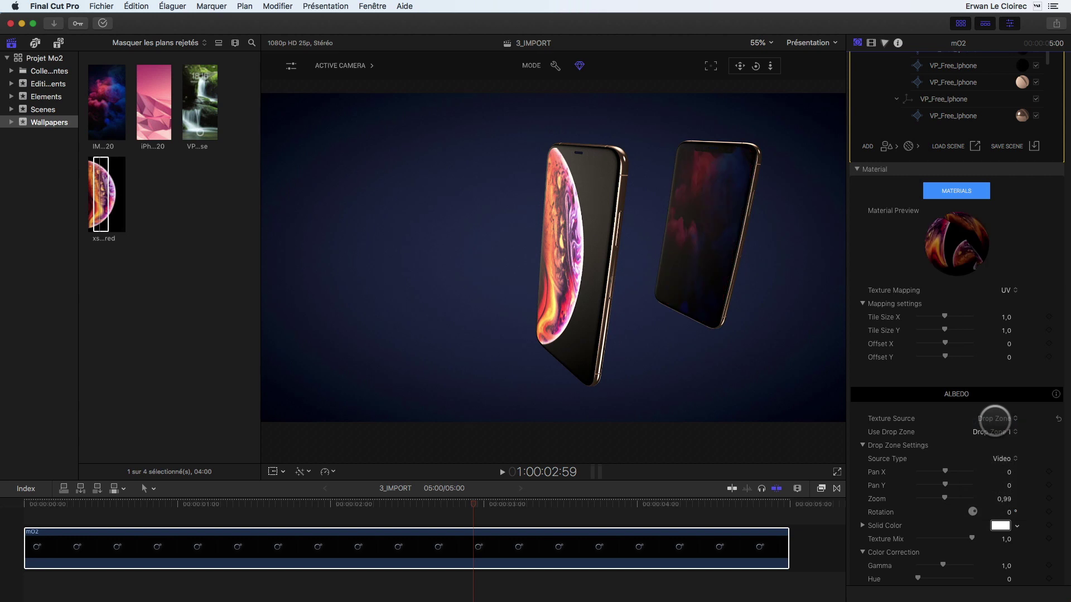
pyautogui.click(756, 65)
pyautogui.moveTo(756, 66)
pyautogui.mouseDown()
pyautogui.moveTo(781, 66)
pyautogui.moveTo(692, 65)
pyautogui.moveTo(756, 66)
pyautogui.mouseUp()
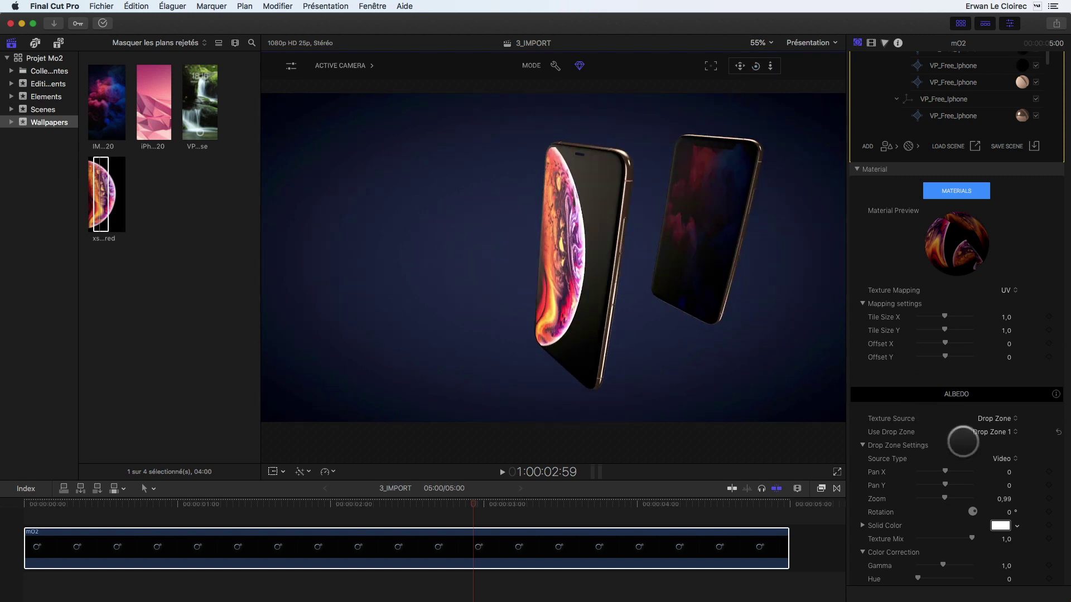
pyautogui.click(990, 433)
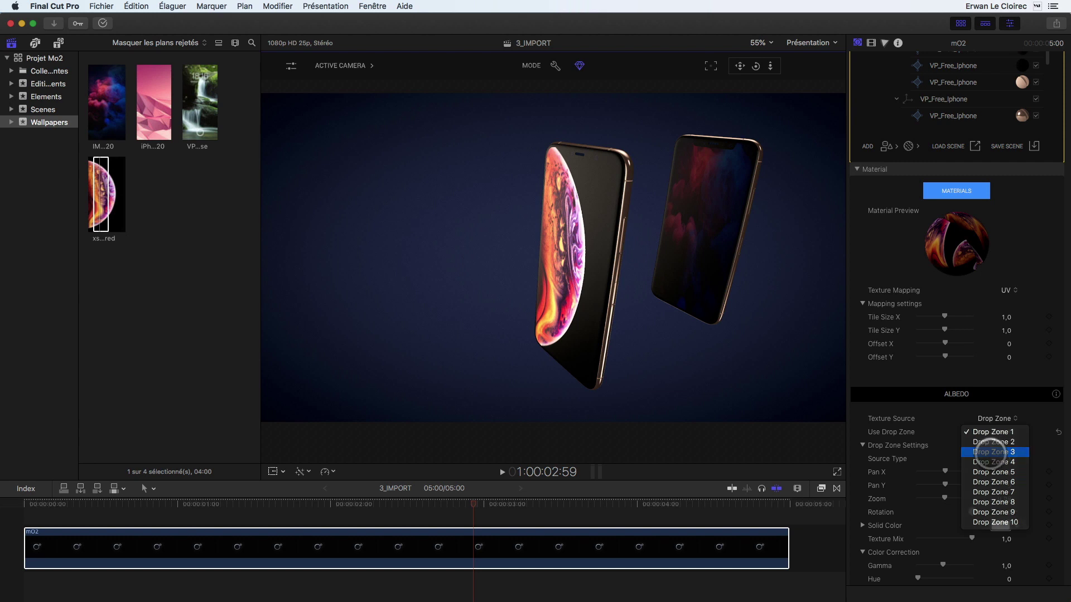
pyautogui.click(990, 453)
pyautogui.click(997, 433)
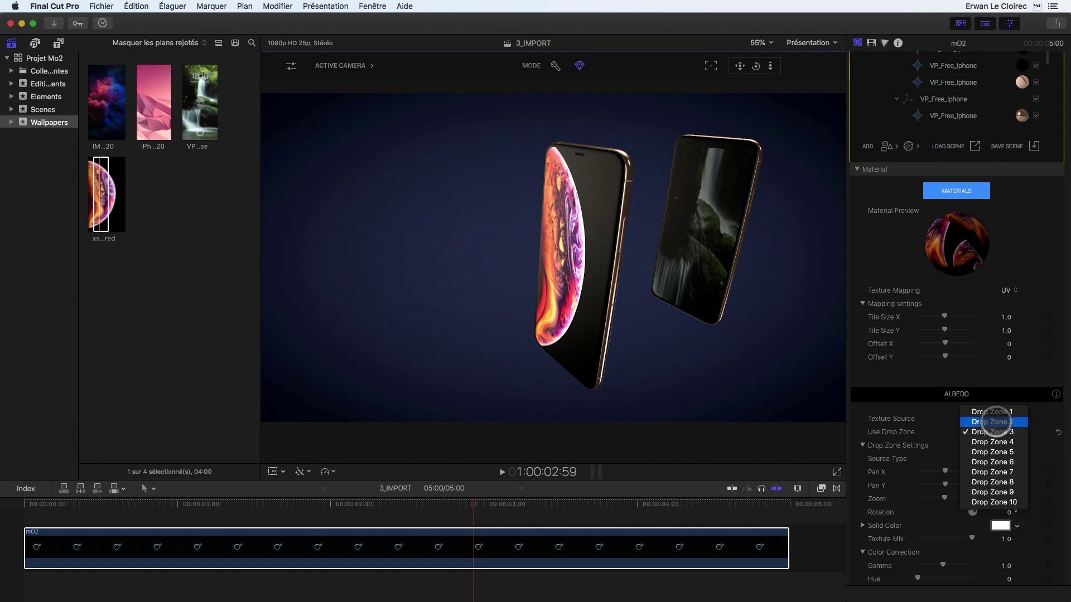
pyautogui.click(990, 422)
pyautogui.click(756, 66)
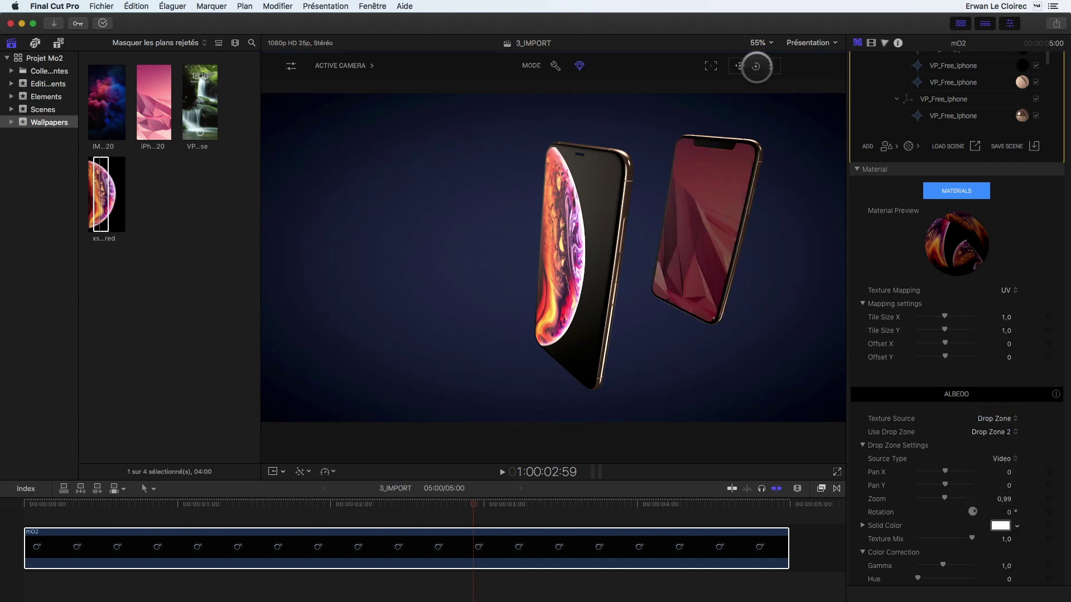
pyautogui.moveTo(756, 66); pyautogui.dragTo(678, 66)
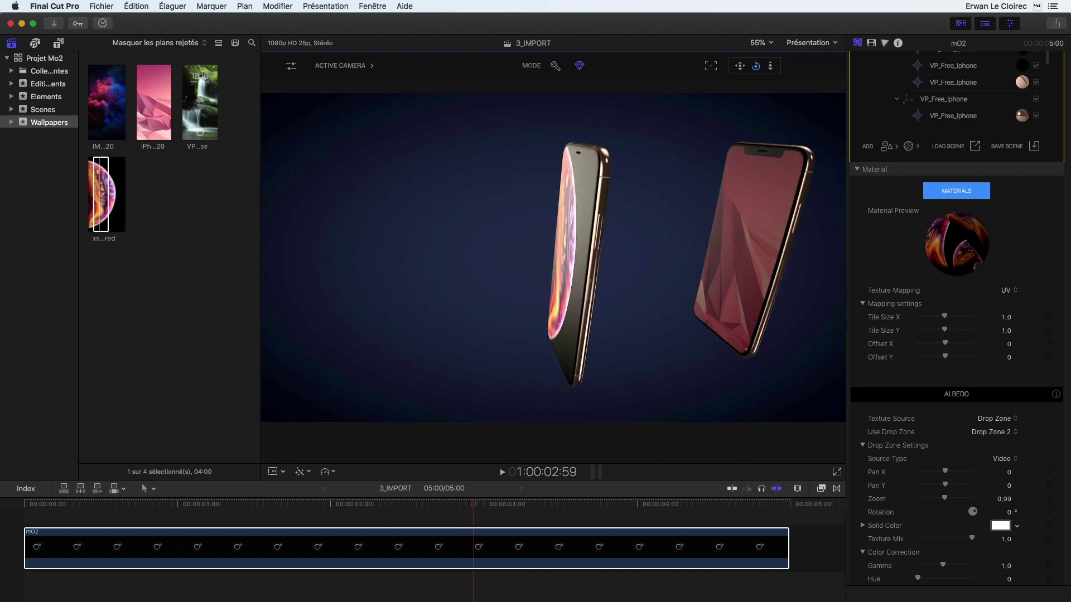
# Delete the duplicated VP_Free_Iphone group from the scene
pyautogui.scroll(3, 926, 128)
pyautogui.scroll(-1, 882, 95)
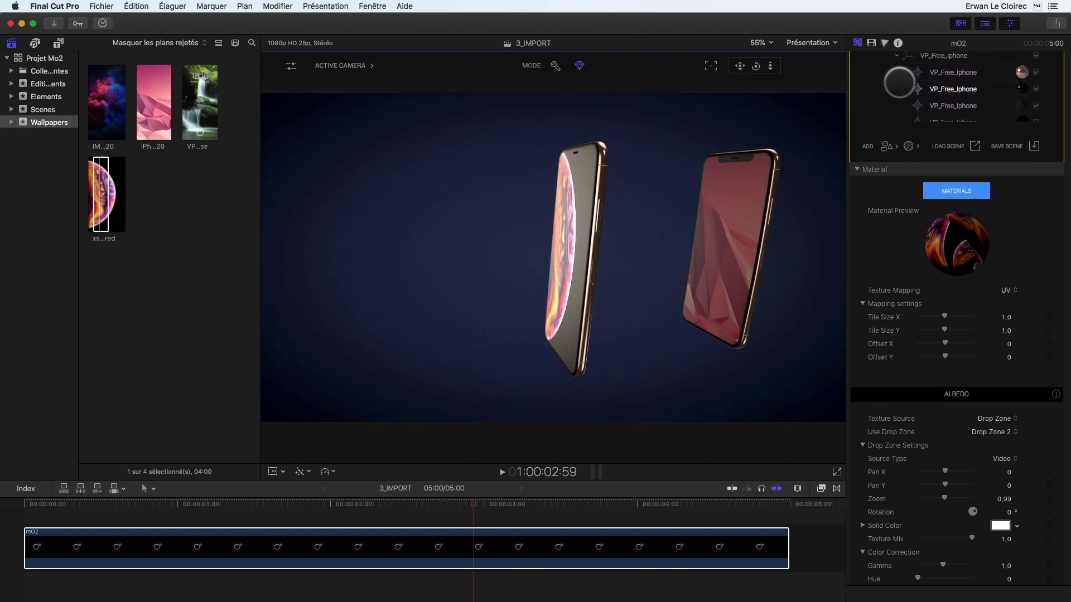
pyautogui.click(946, 72)
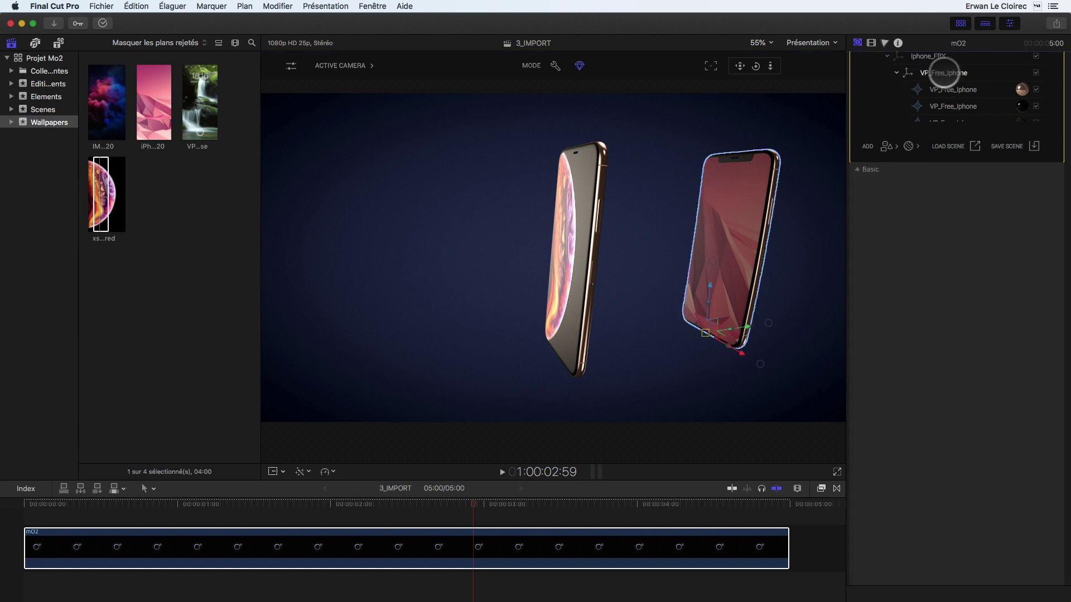
pyautogui.rightClick(948, 68)
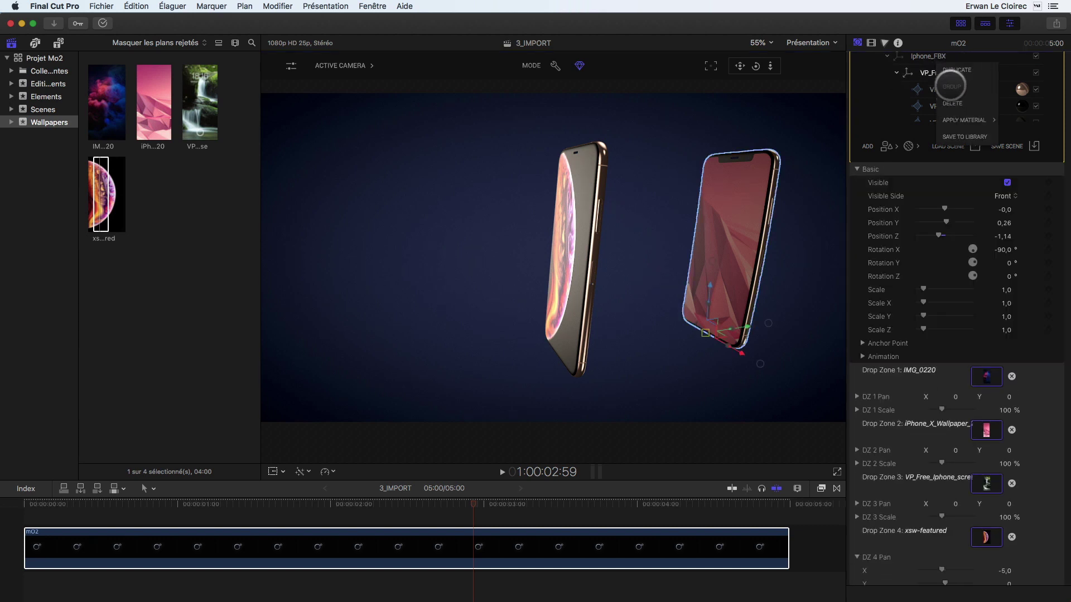
pyautogui.click(952, 103)
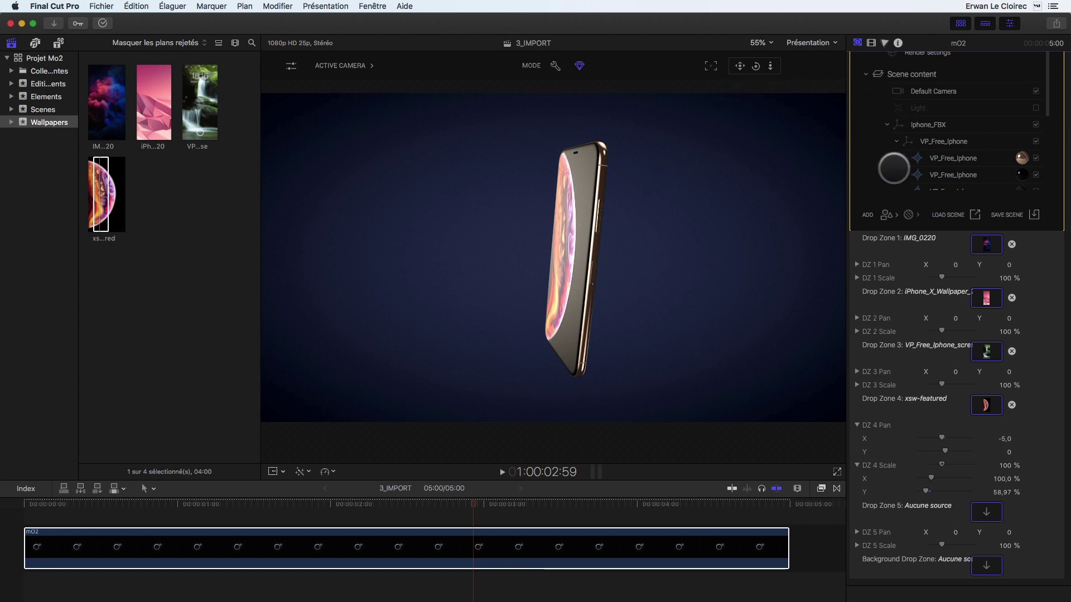
# Collapse the Iphone_FBX group and adjust the environment's Horizontal Offset to shift the reflections on the phone
pyautogui.click(887, 124)
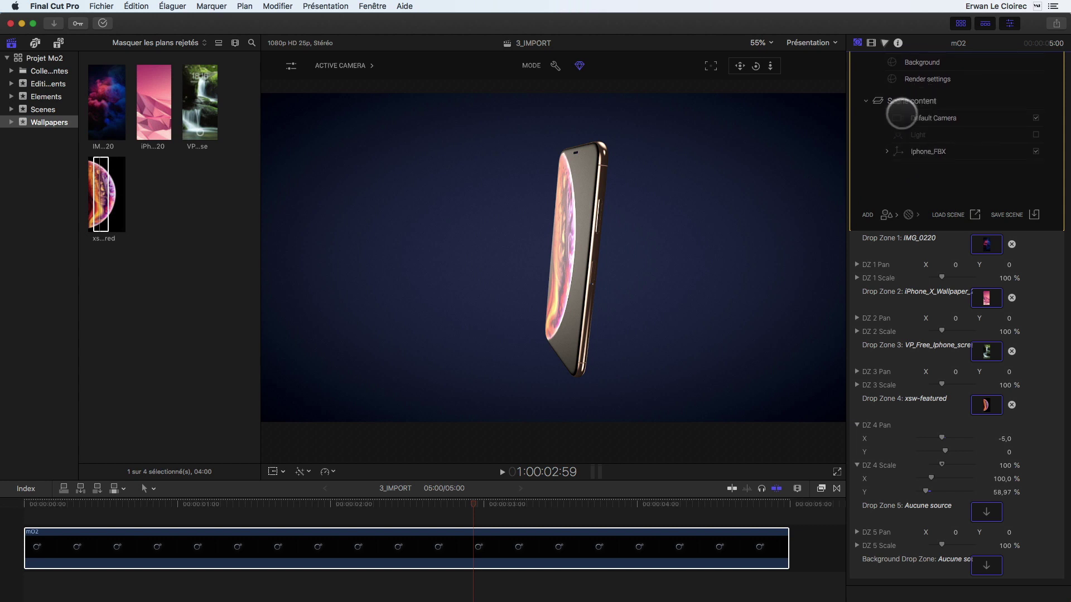
pyautogui.scroll(2, 892, 109)
pyautogui.click(904, 86)
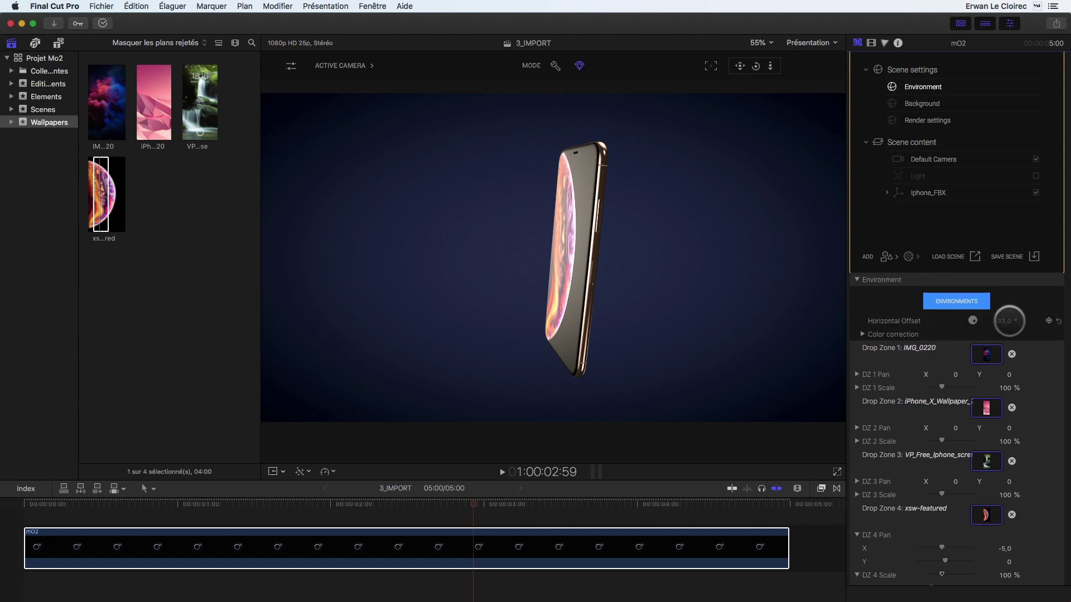
pyautogui.moveTo(1001, 322); pyautogui.dragTo(1002, 322)
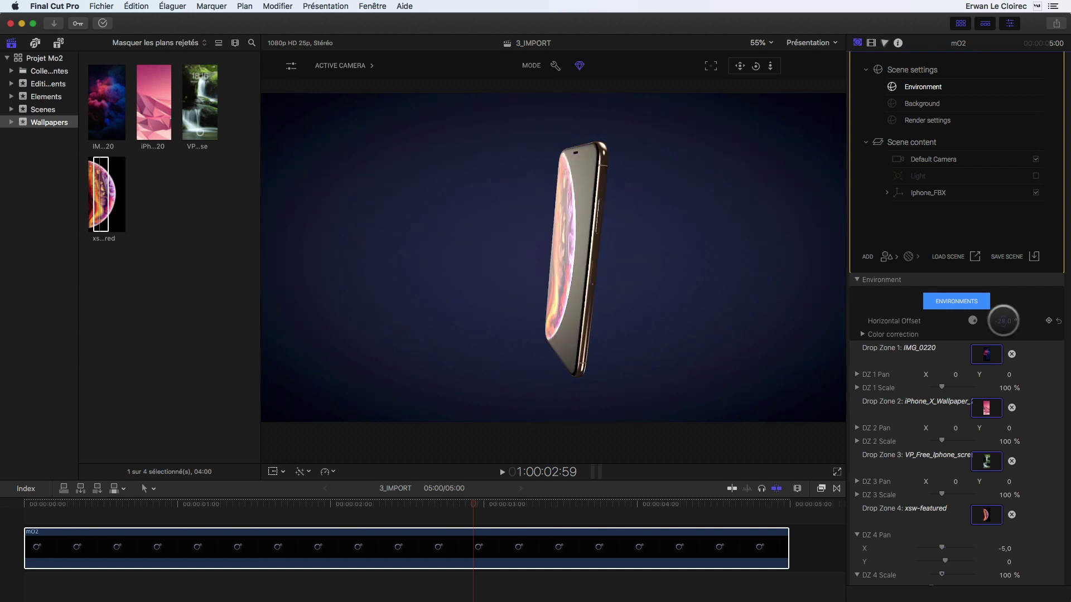
# Return the playhead to the start of the project and orbit the camera around the phone
pyautogui.moveTo(325, 504); pyautogui.dragTo(2, 499)
pyautogui.click(756, 66)
pyautogui.moveTo(756, 66); pyautogui.dragTo(756, 66)
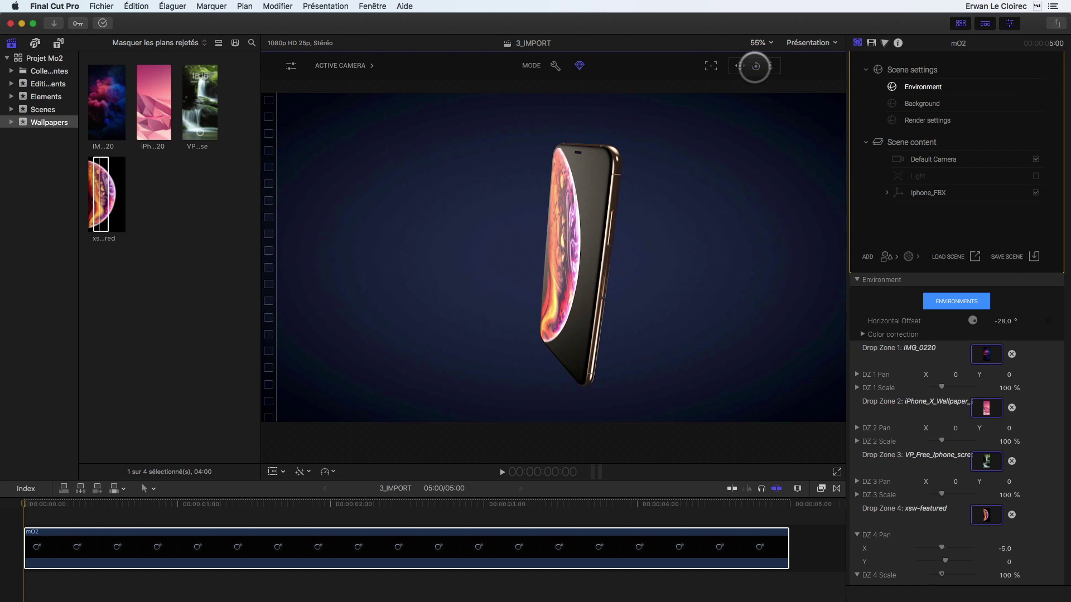
# Replace the scene's environment map with Vertical Blinks from the Sharp category of the Environment Library
pyautogui.click(957, 302)
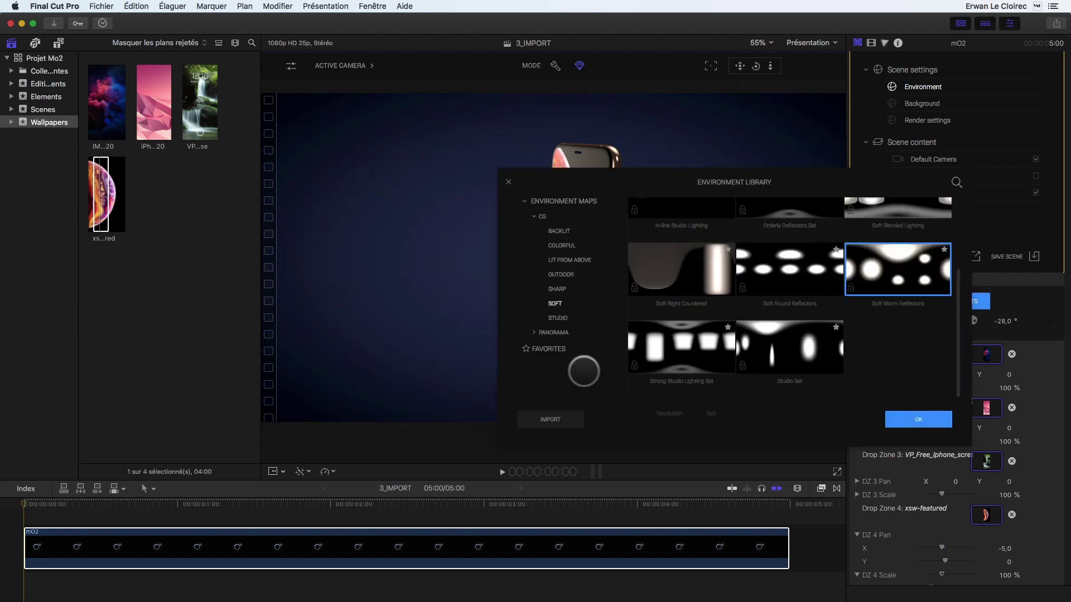
pyautogui.click(557, 289)
pyautogui.click(678, 344)
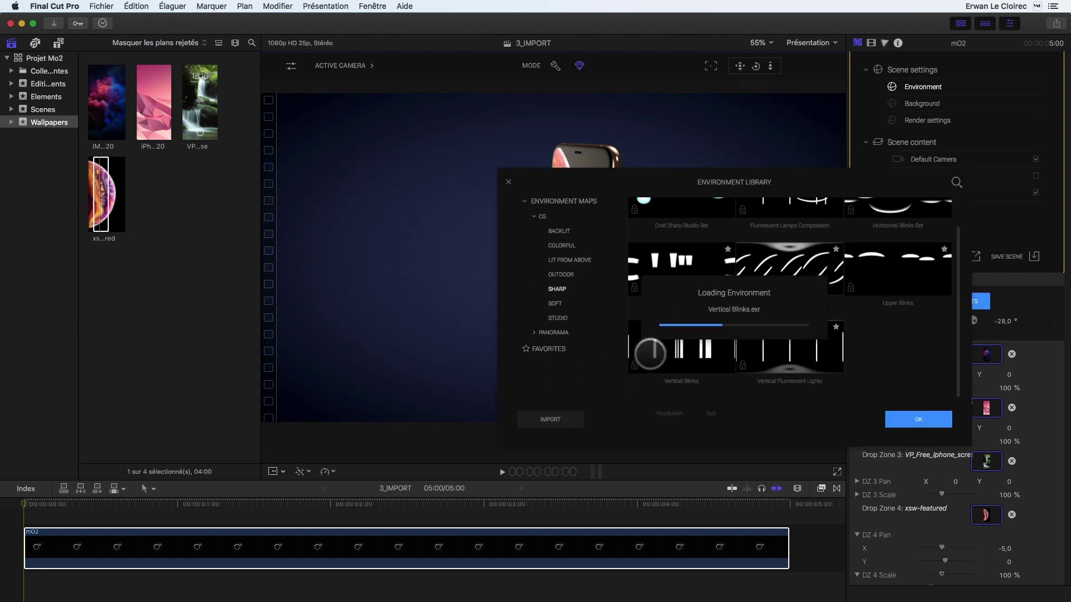
pyautogui.click(920, 419)
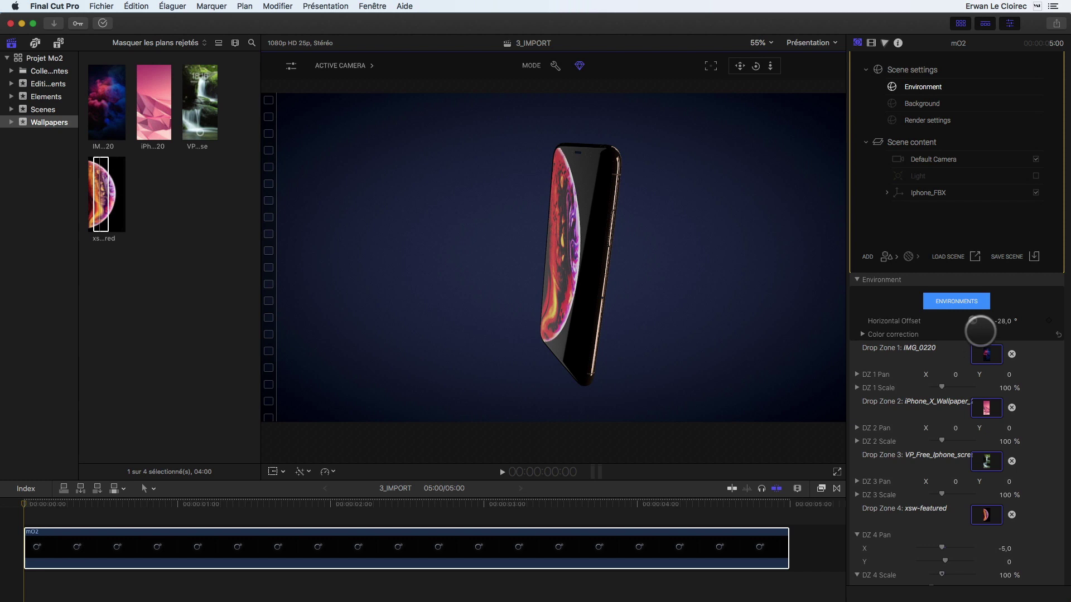
# Shift the environment's Horizontal Offset to 98°, then -9°, while orbiting the camera round to the phone's back
pyautogui.moveTo(1000, 321); pyautogui.dragTo(1001, 322)
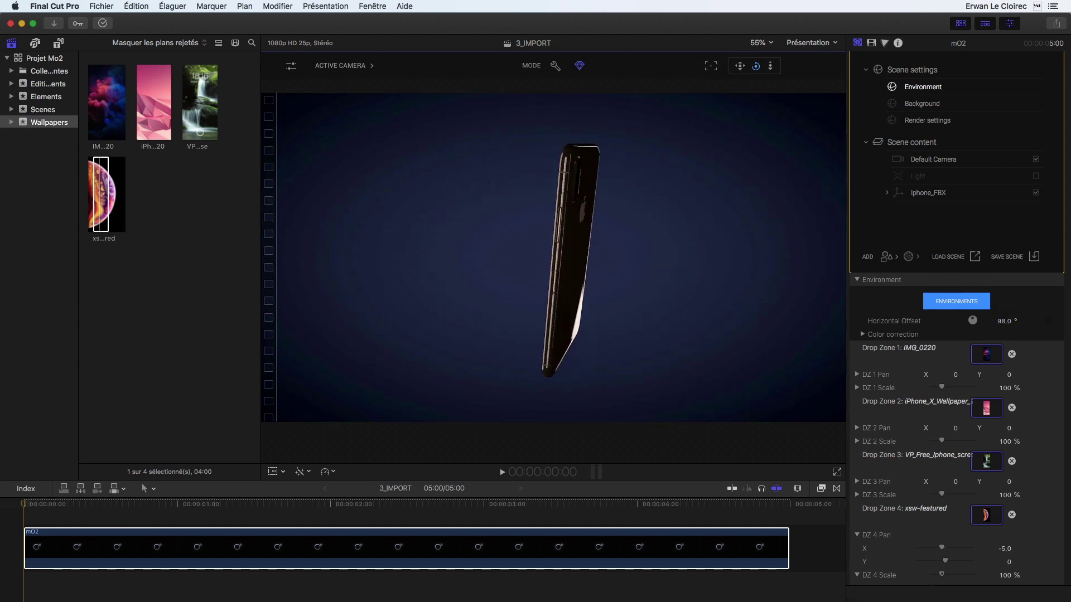
pyautogui.moveTo(756, 65); pyautogui.dragTo(756, 65)
pyautogui.moveTo(1002, 322); pyautogui.dragTo(1002, 322)
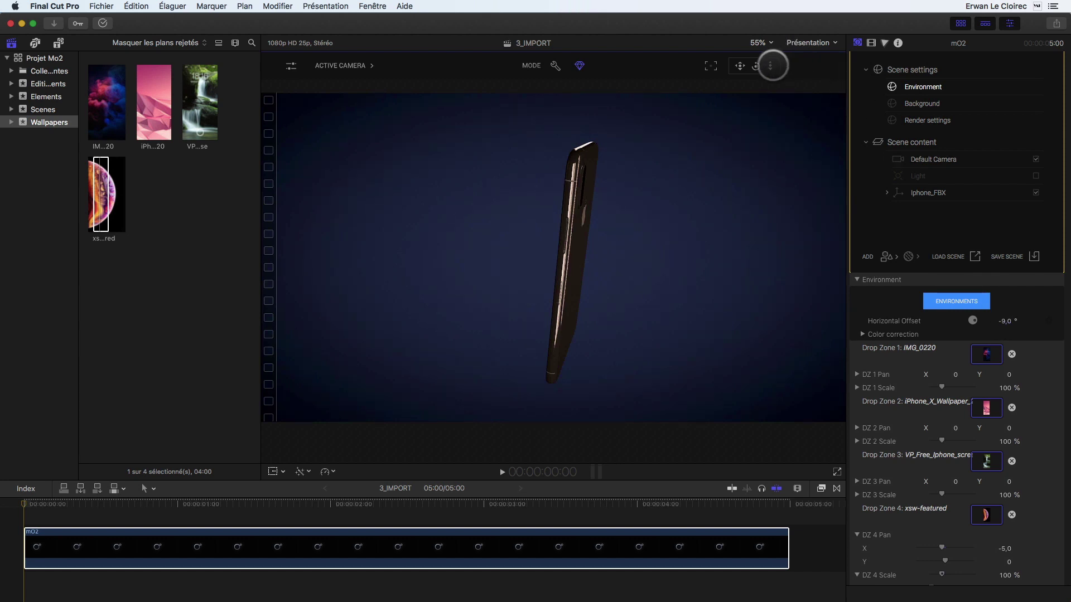
pyautogui.moveTo(756, 66); pyautogui.dragTo(711, 66)
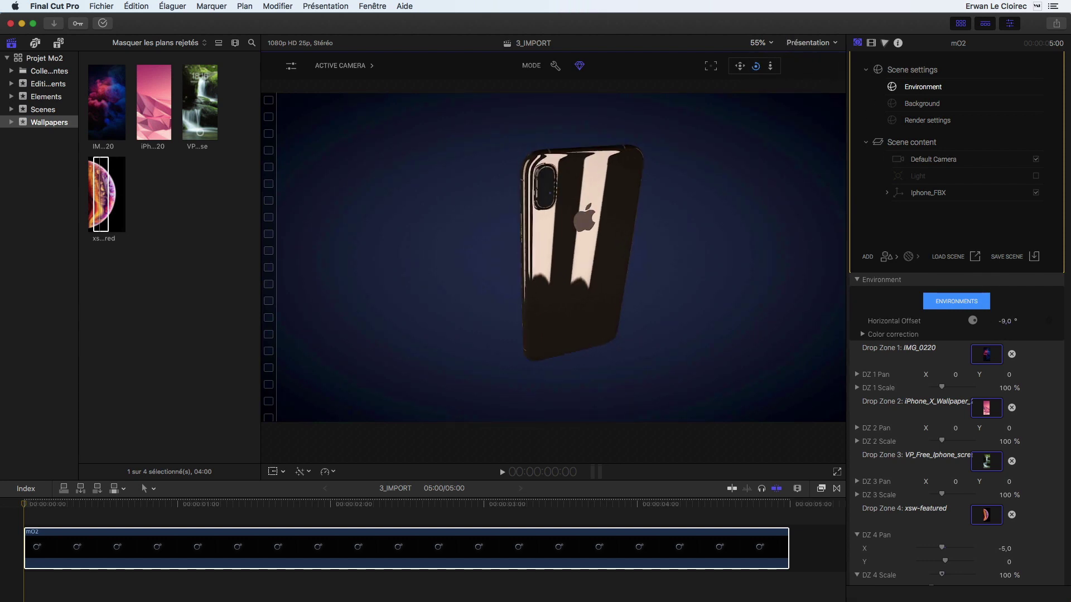
# Bring the camera in close on the phone's edge and shift the environment's Horizontal Offset to -58.1°, then -45.1°
pyautogui.moveTo(1003, 322); pyautogui.dragTo(974, 322)
pyautogui.moveTo(771, 67); pyautogui.dragTo(740, 66)
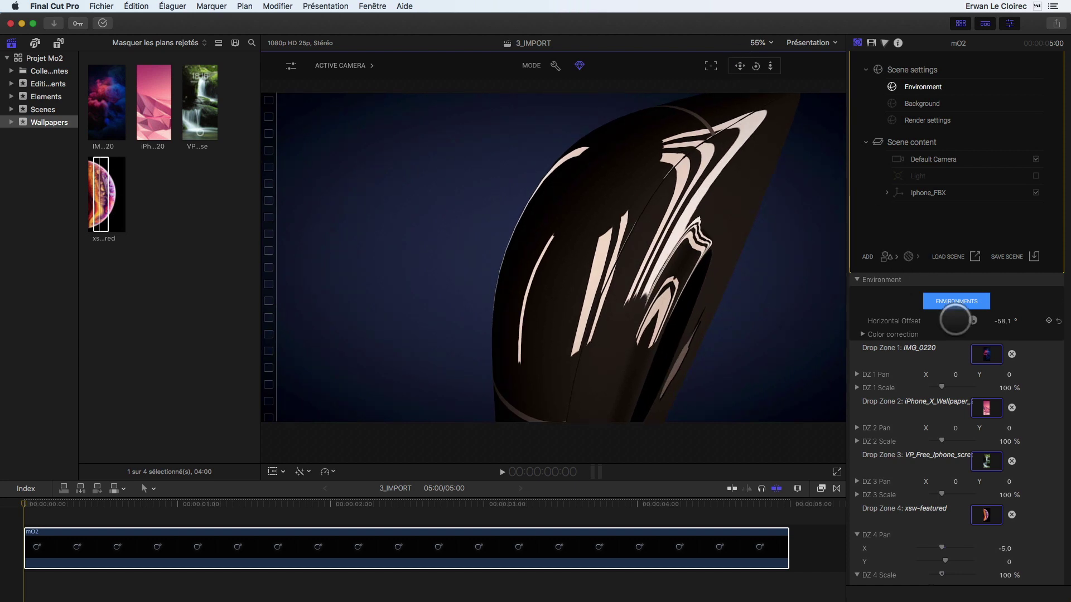
pyautogui.moveTo(1001, 321); pyautogui.dragTo(1002, 321)
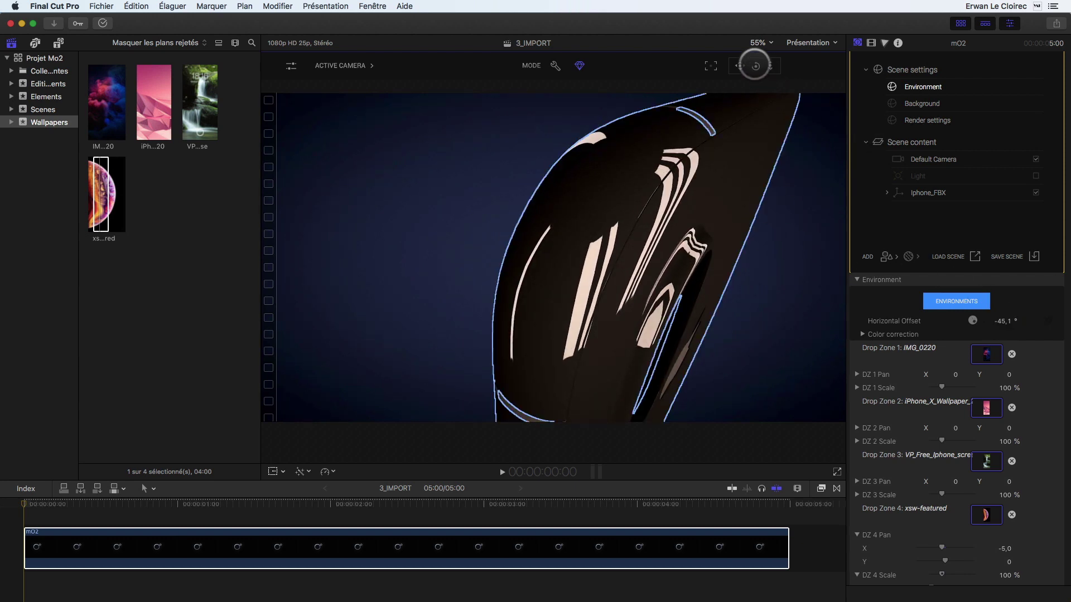
pyautogui.moveTo(756, 66); pyautogui.dragTo(740, 66)
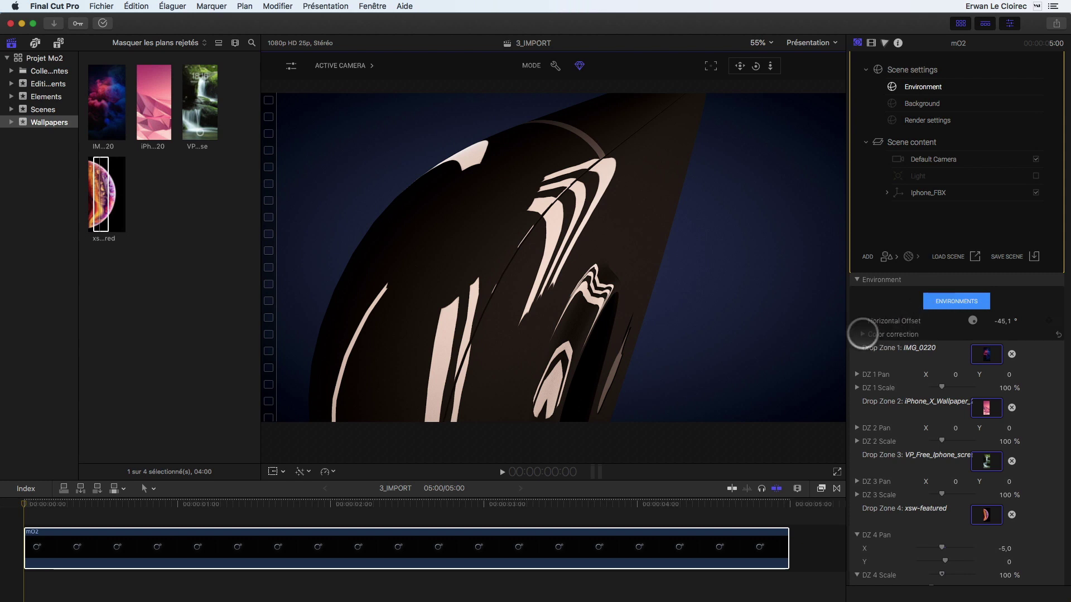
# Color-correct the environment with Gamma 1.27, Saturation 0.72 and Brightness 1.6
pyautogui.click(863, 334)
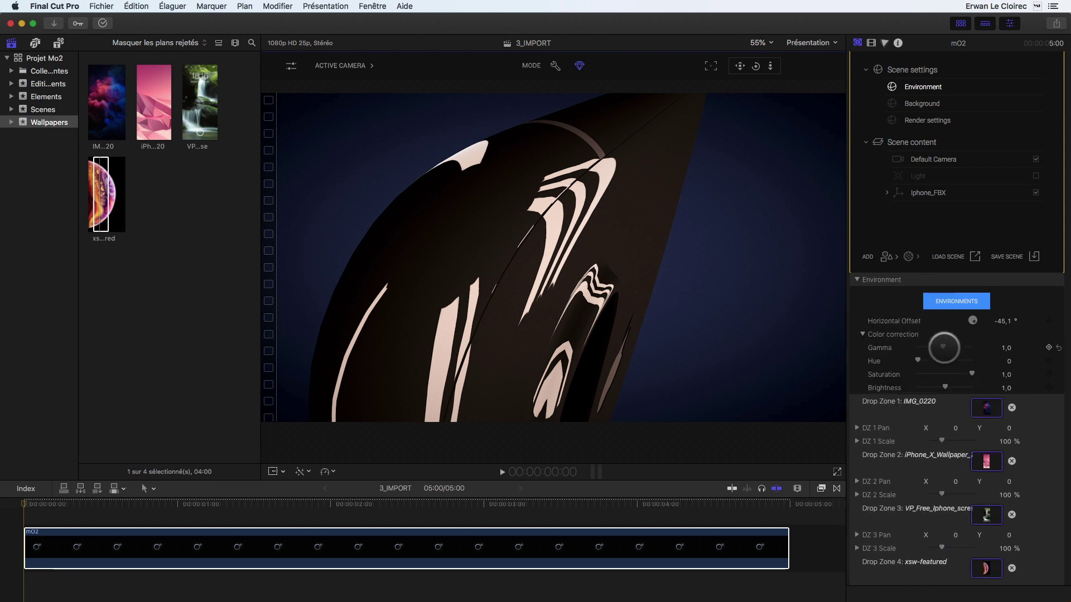
pyautogui.moveTo(930, 346); pyautogui.dragTo(951, 340)
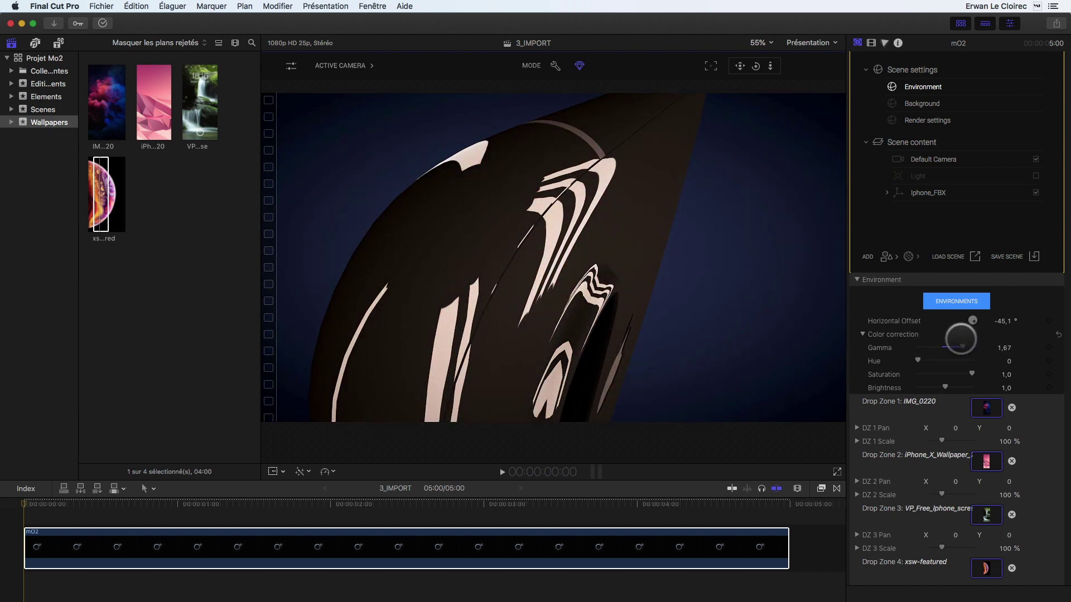
pyautogui.moveTo(945, 386)
pyautogui.mouseDown()
pyautogui.moveTo(931, 387)
pyautogui.moveTo(975, 379)
pyautogui.moveTo(961, 386)
pyautogui.mouseUp()
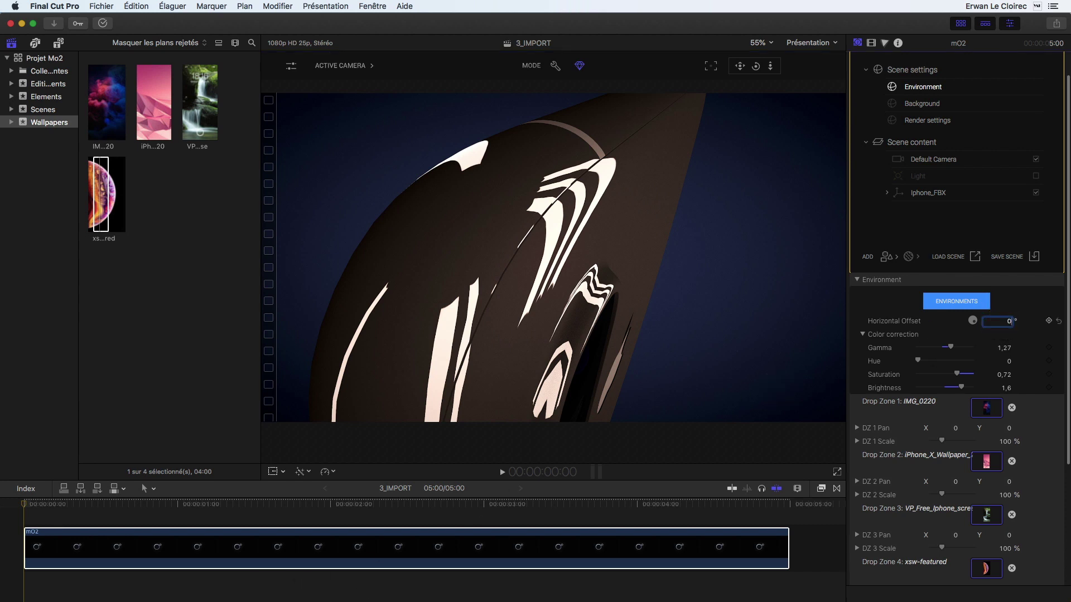
# Keyframe the environment's Horizontal Offset from 0° at the project start to 720° at 4:23, and scrub the timeline to preview the moving reflections
pyautogui.click(1048, 322)
pyautogui.click(752, 503)
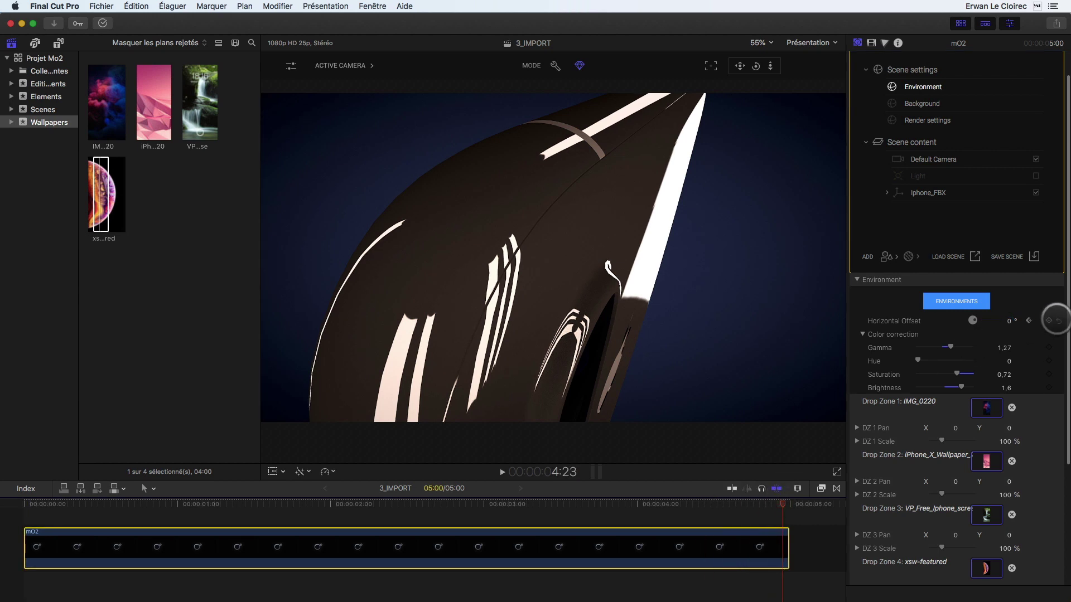
pyautogui.click(1004, 321)
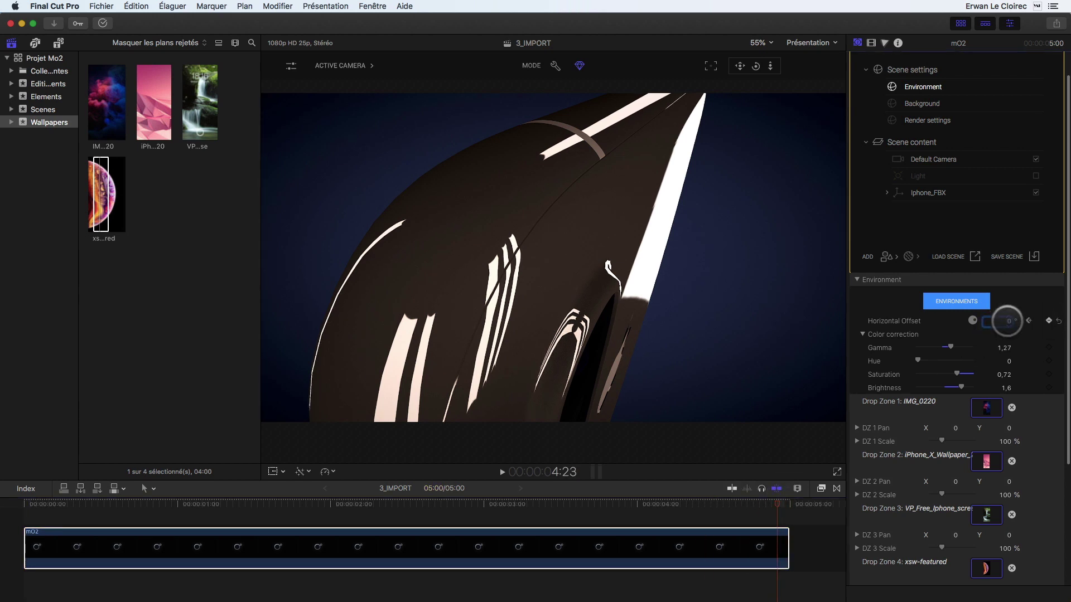
pyautogui.write('720')
pyautogui.click(844, 384)
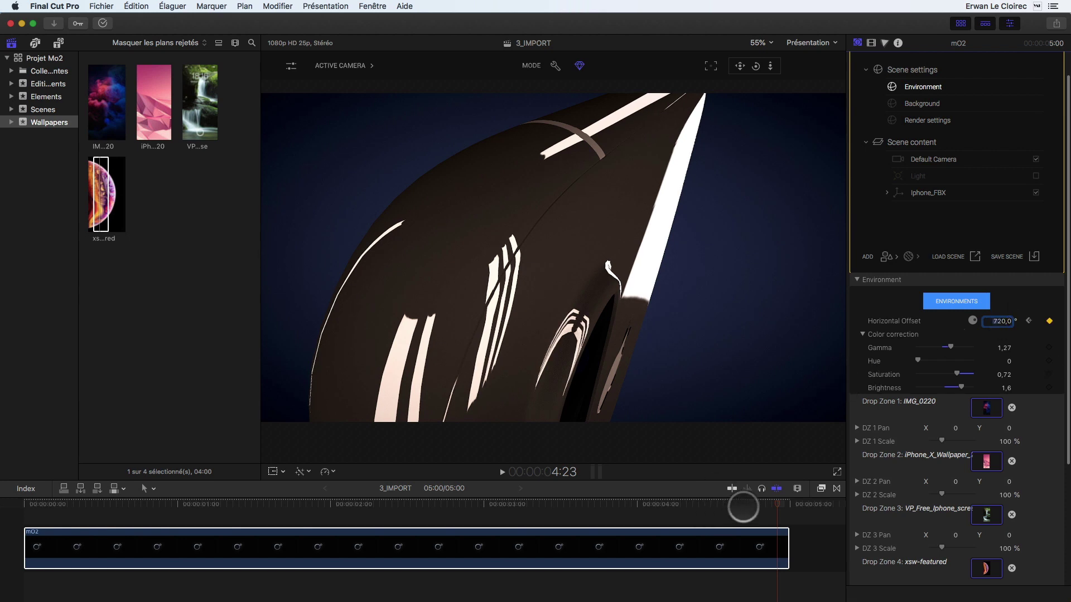
pyautogui.click(743, 505)
pyautogui.moveTo(695, 503); pyautogui.dragTo(489, 487)
# Switch the environment map to Slanted Fluorescent Lamps and scrub the timeline to preview its reflections
pyautogui.click(941, 305)
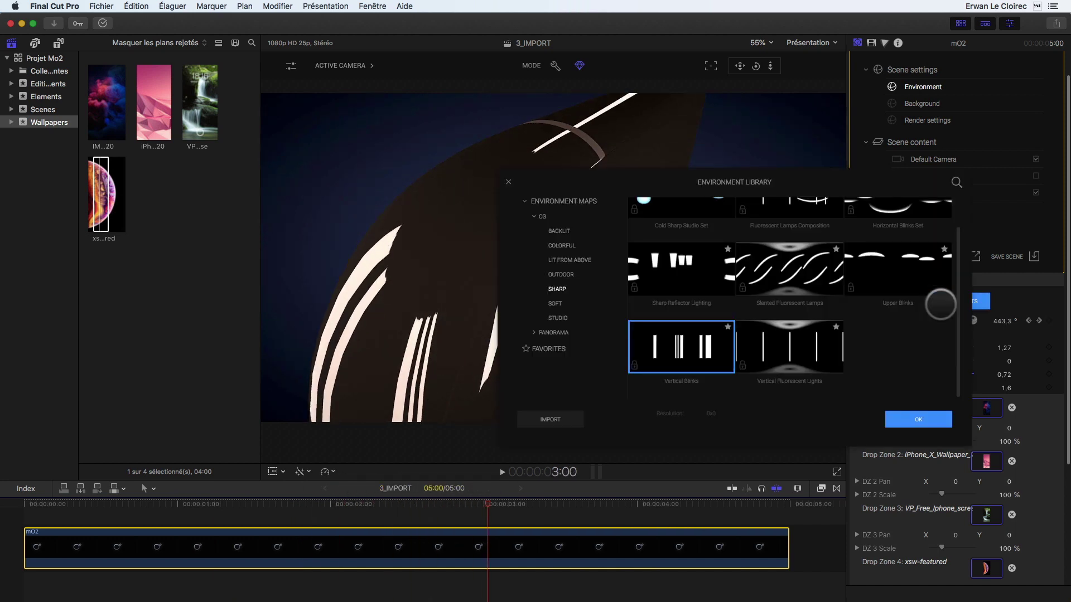
pyautogui.click(794, 269)
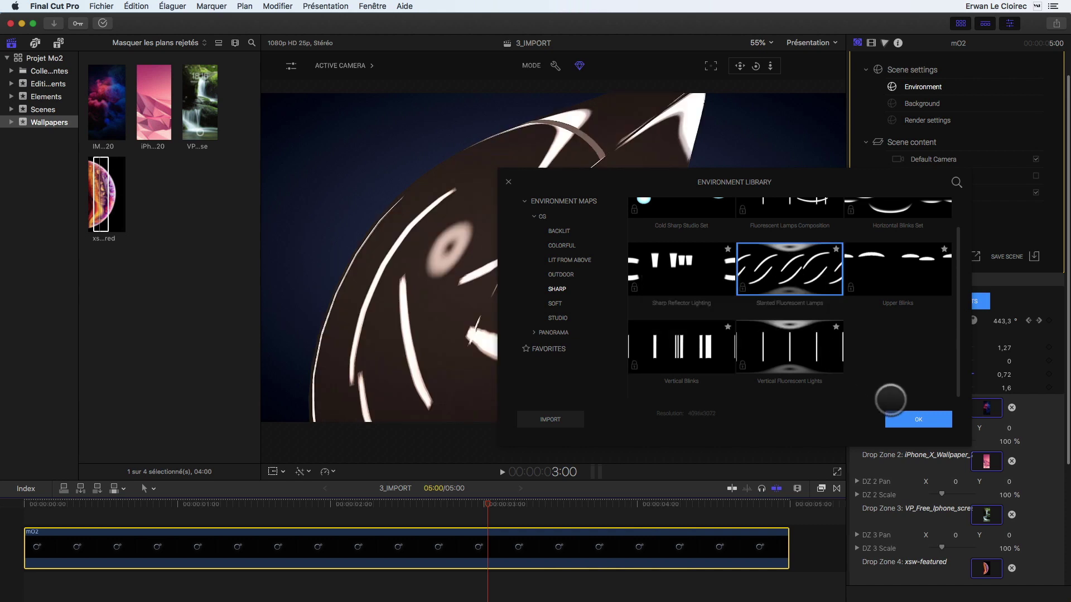
pyautogui.click(915, 419)
pyautogui.moveTo(465, 506); pyautogui.dragTo(539, 495)
# Switch the environment map to Soft Round Reflectors from the Soft category and scrub the timeline to preview it
pyautogui.click(956, 301)
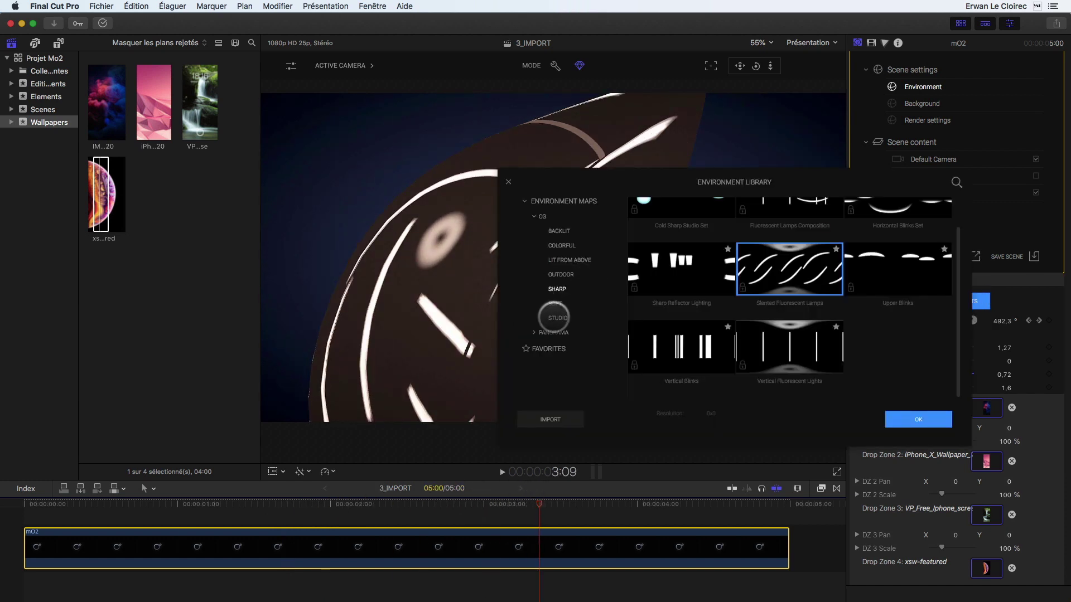
pyautogui.click(556, 304)
pyautogui.click(751, 331)
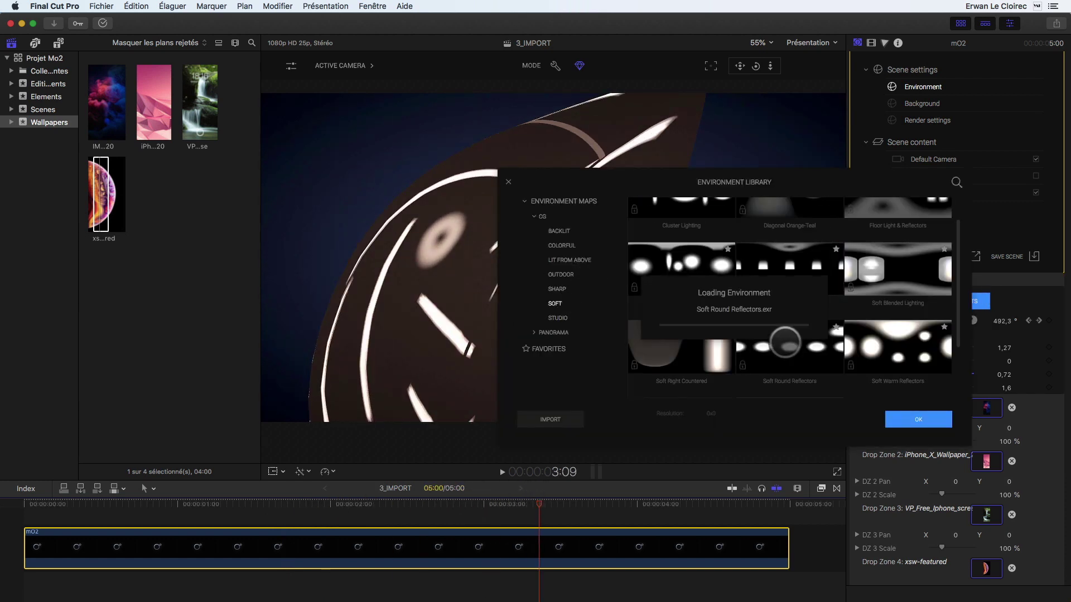
pyautogui.click(926, 419)
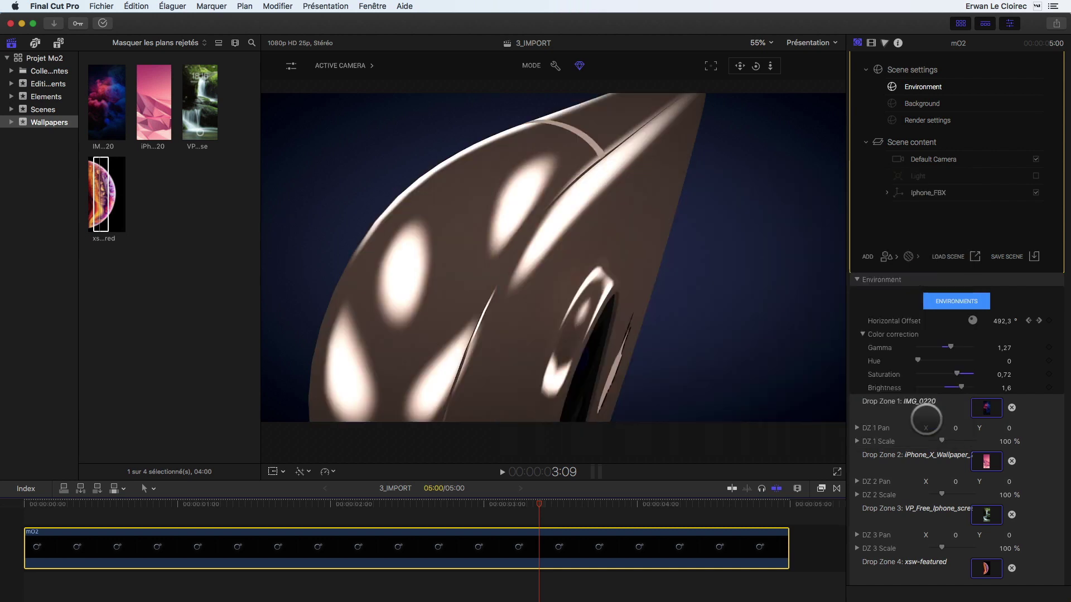
pyautogui.moveTo(515, 508); pyautogui.dragTo(521, 483)
# Switch the environment map to Orderly Reflectors Set and scrub back through the timeline to preview it
pyautogui.click(953, 300)
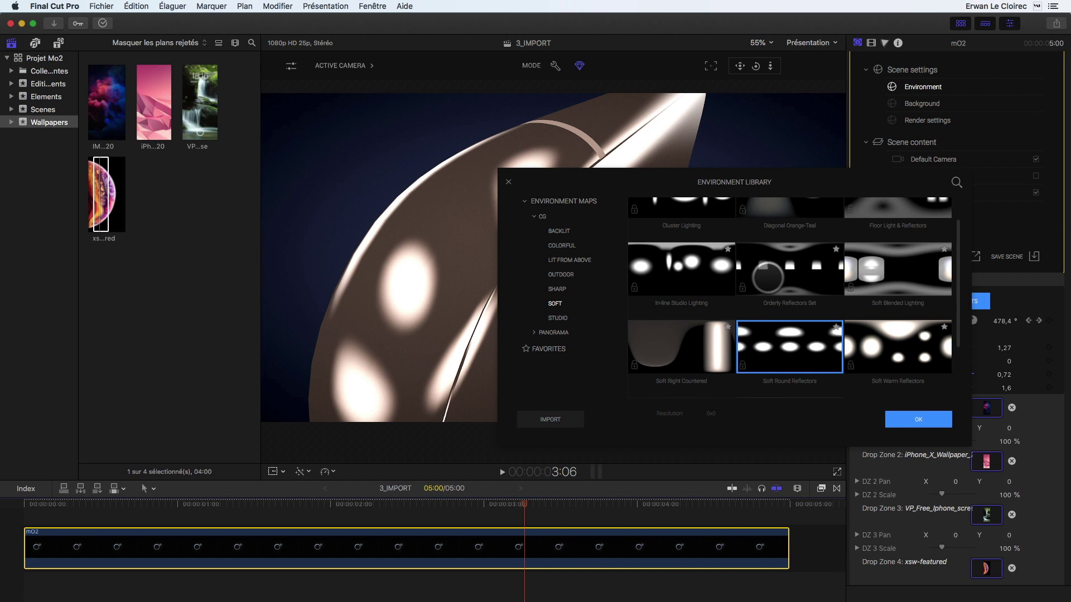
pyautogui.click(919, 419)
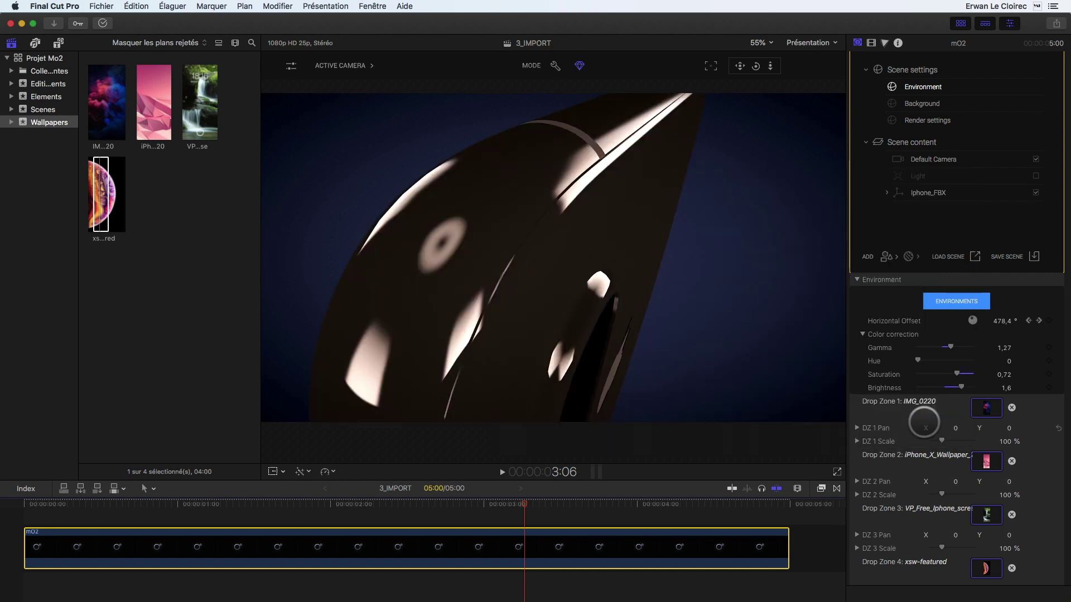
pyautogui.moveTo(398, 541); pyautogui.dragTo(324, 500)
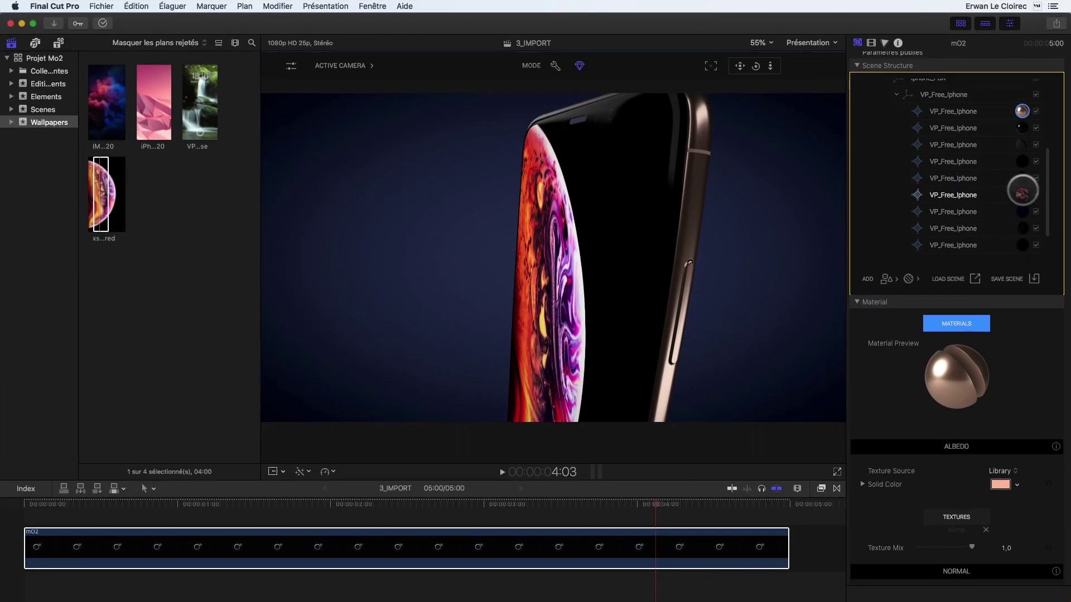
# Raise the Illuminance Intensity of the phone's screen wallpaper material to 4.49
pyautogui.click(1022, 193)
pyautogui.scroll(-15, 890, 375)
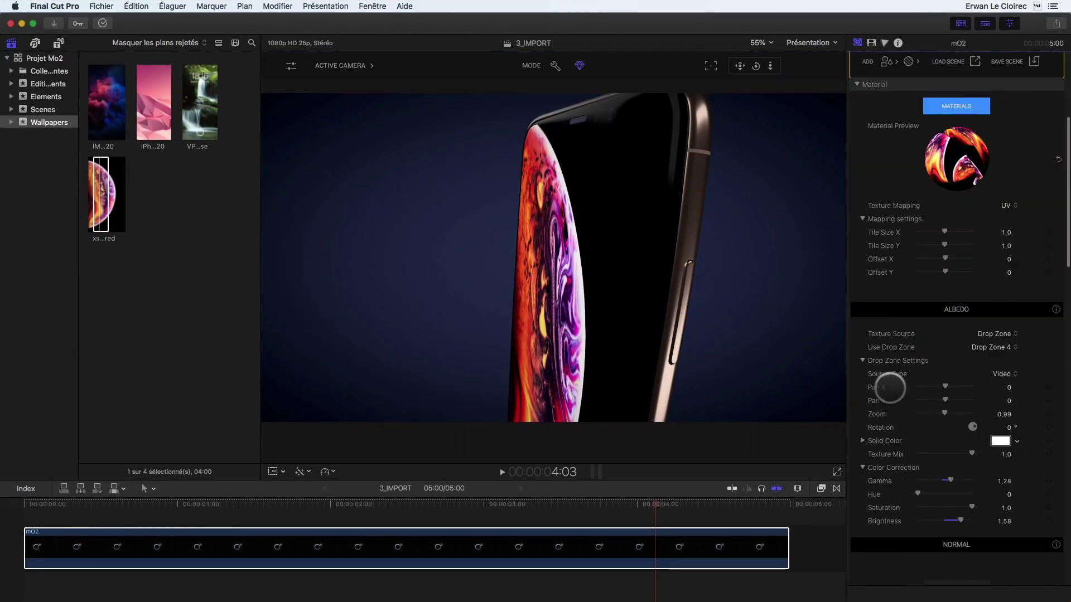
pyautogui.scroll(-3, 890, 387)
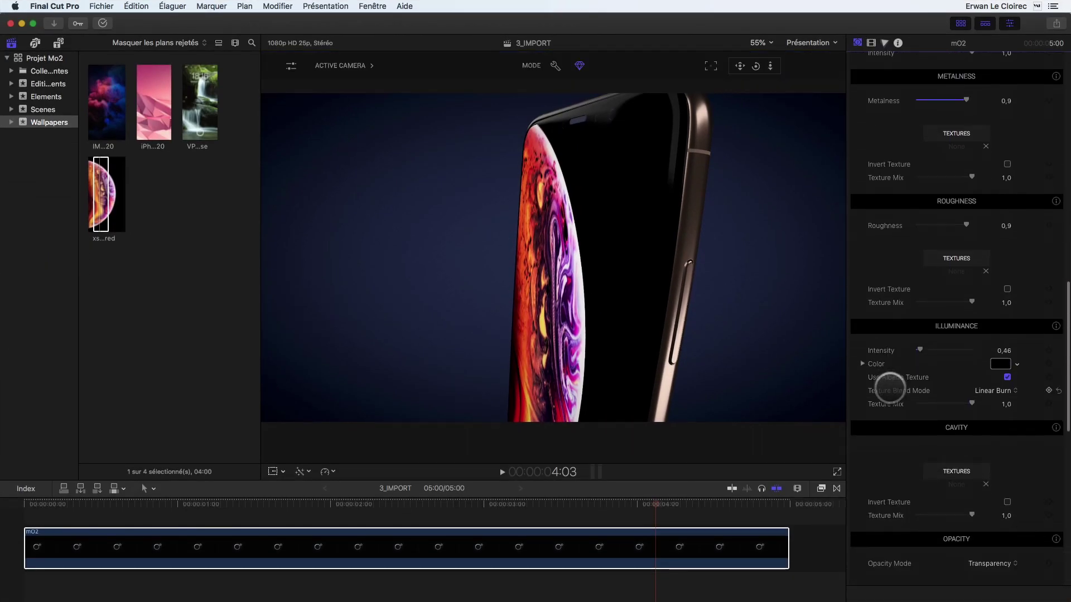
pyautogui.moveTo(920, 350); pyautogui.dragTo(943, 349)
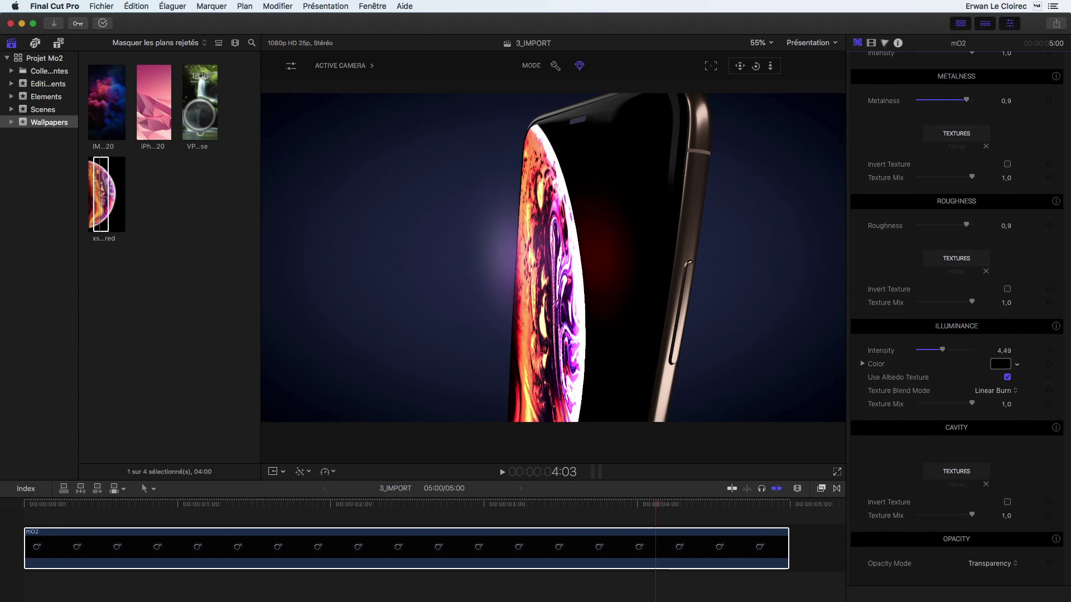
# Raise the active camera's Bloom slightly to make the screen glow, and orbit the camera to show more of the phone's front
pyautogui.click(291, 65)
pyautogui.moveTo(355, 278); pyautogui.dragTo(355, 279)
pyautogui.click(756, 66)
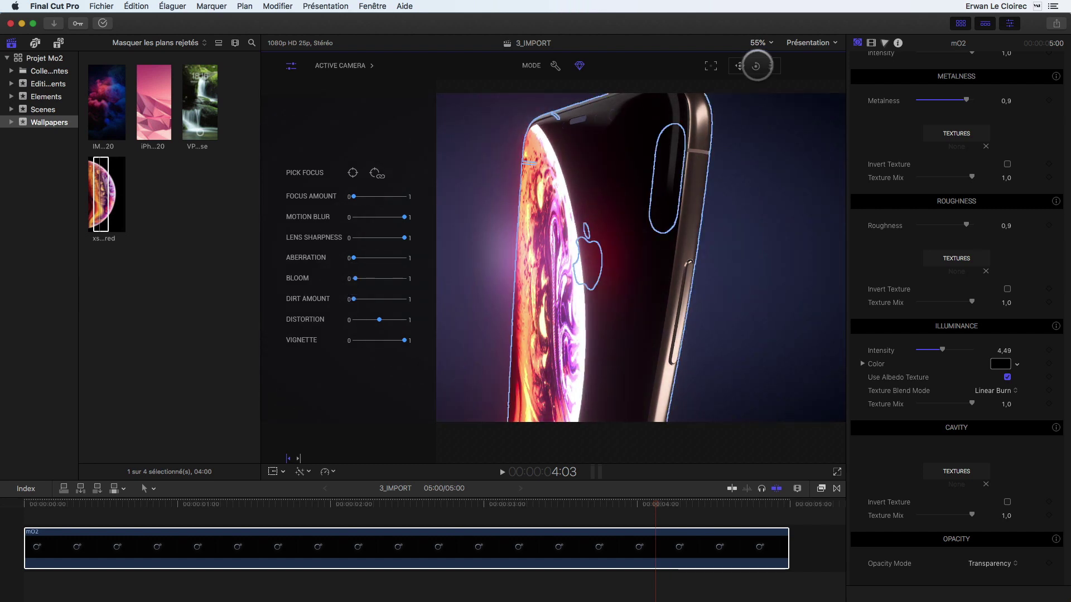
pyautogui.moveTo(756, 66)
pyautogui.mouseDown()
pyautogui.moveTo(675, 66)
pyautogui.moveTo(736, 66)
pyautogui.mouseUp()
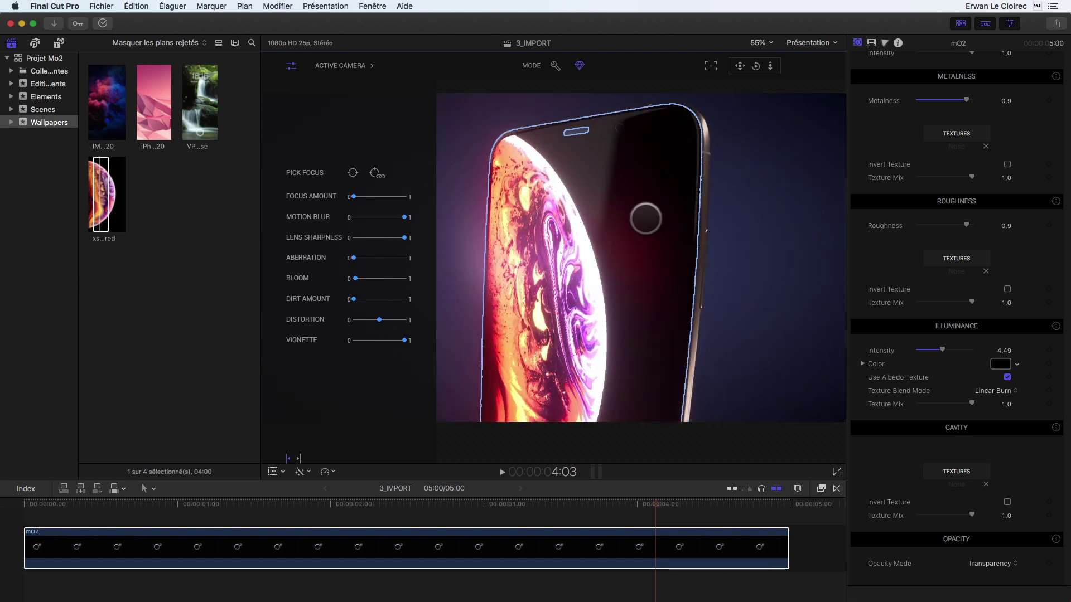
# Set the inner color of the scene background's radial gradient to dark gray at 11% luminosity
pyautogui.scroll(10, 890, 156)
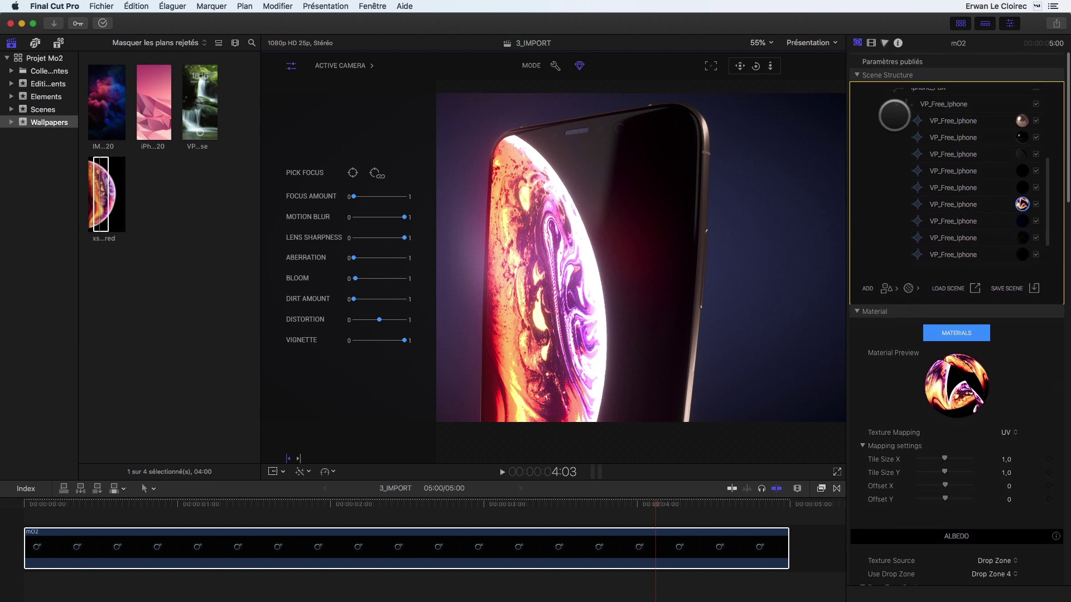
pyautogui.scroll(5, 869, 194)
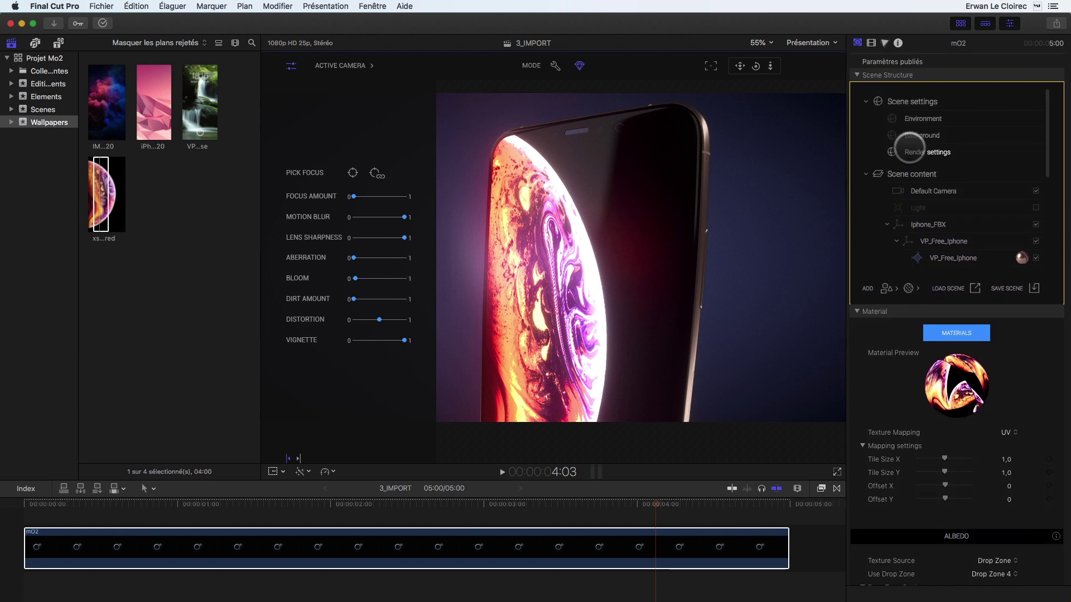
pyautogui.click(906, 136)
pyautogui.click(999, 366)
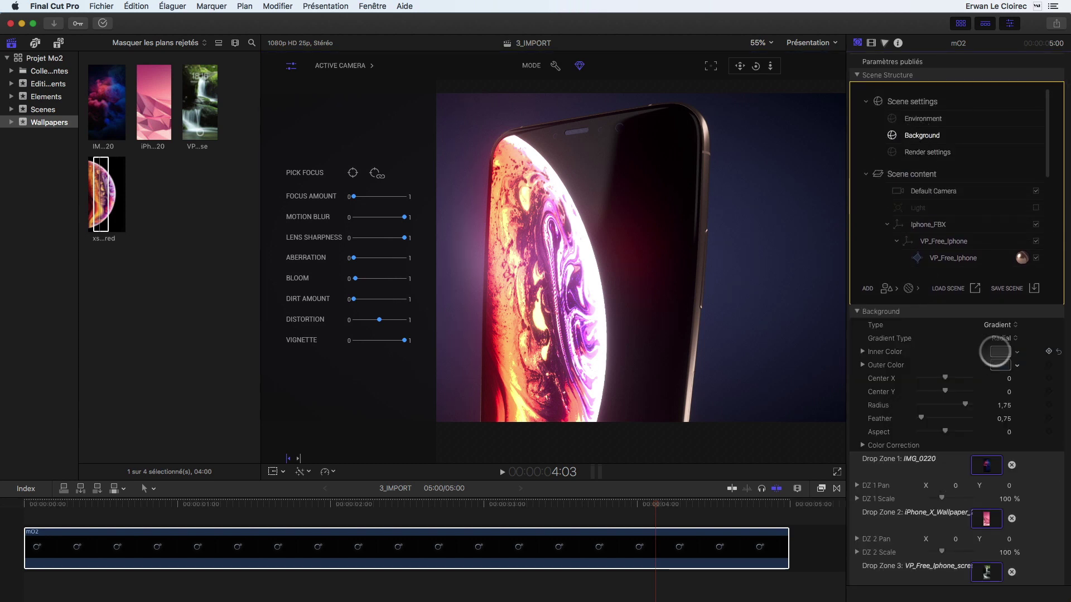
pyautogui.click(718, 331)
pyautogui.moveTo(718, 331); pyautogui.dragTo(716, 334)
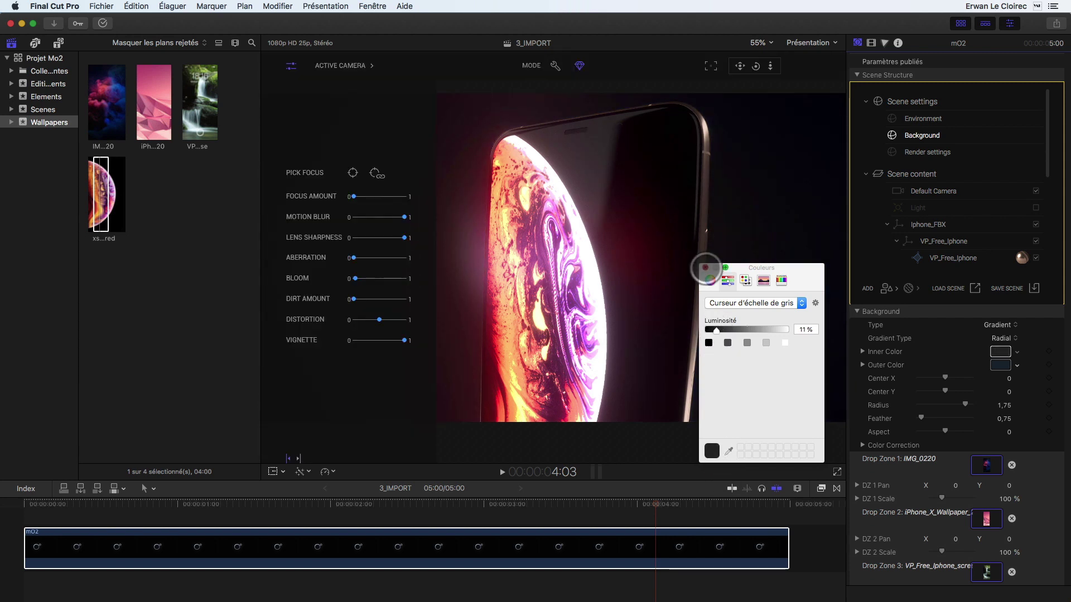
pyautogui.click(706, 268)
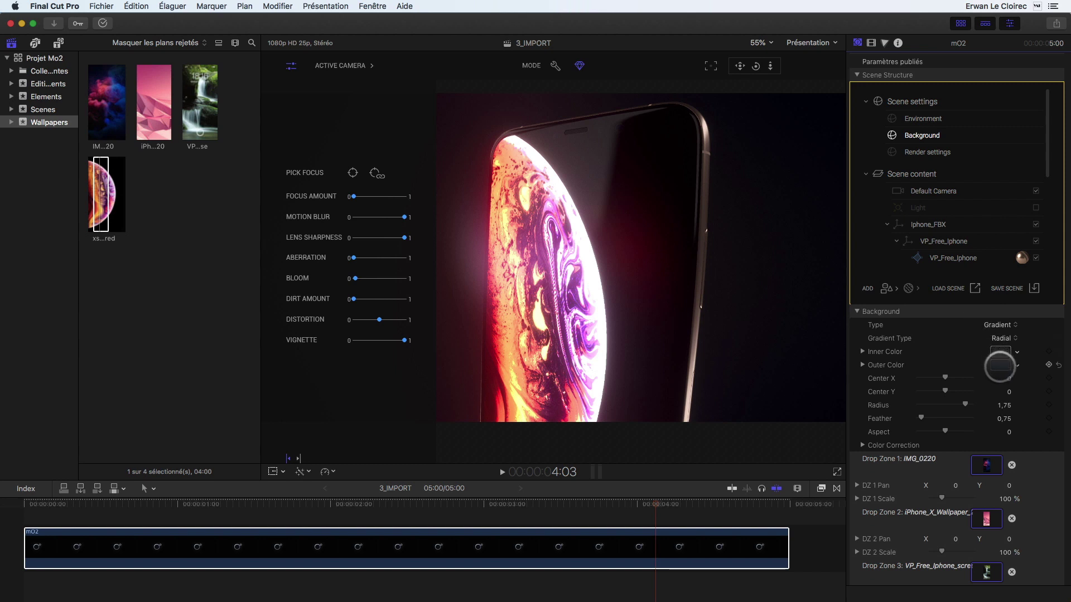
# Set the outer color of the background gradient to black at 0% luminosity
pyautogui.click(1000, 366)
pyautogui.click(706, 330)
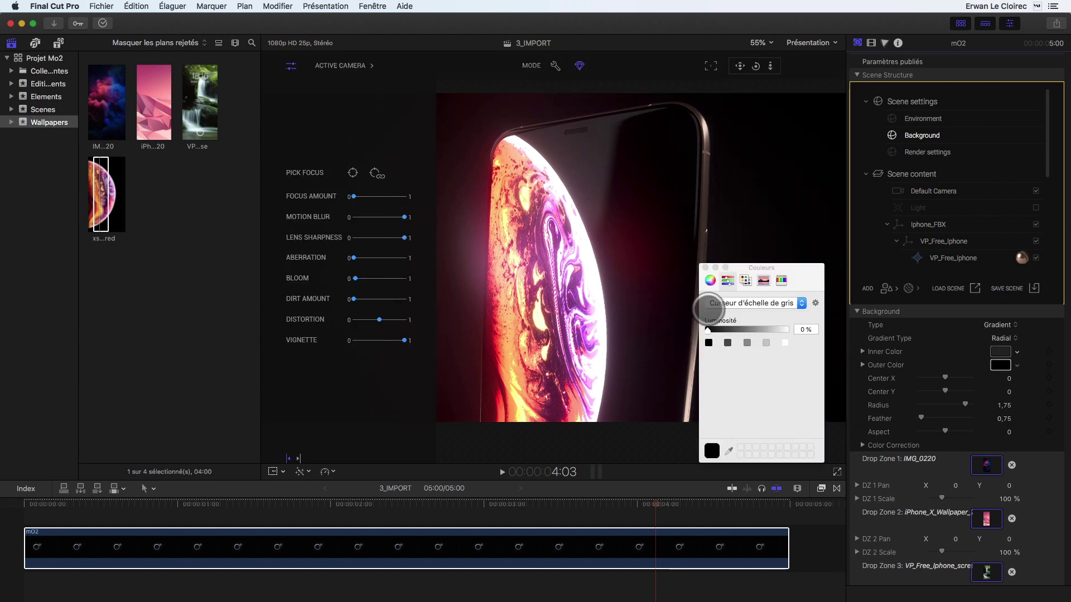
pyautogui.click(706, 268)
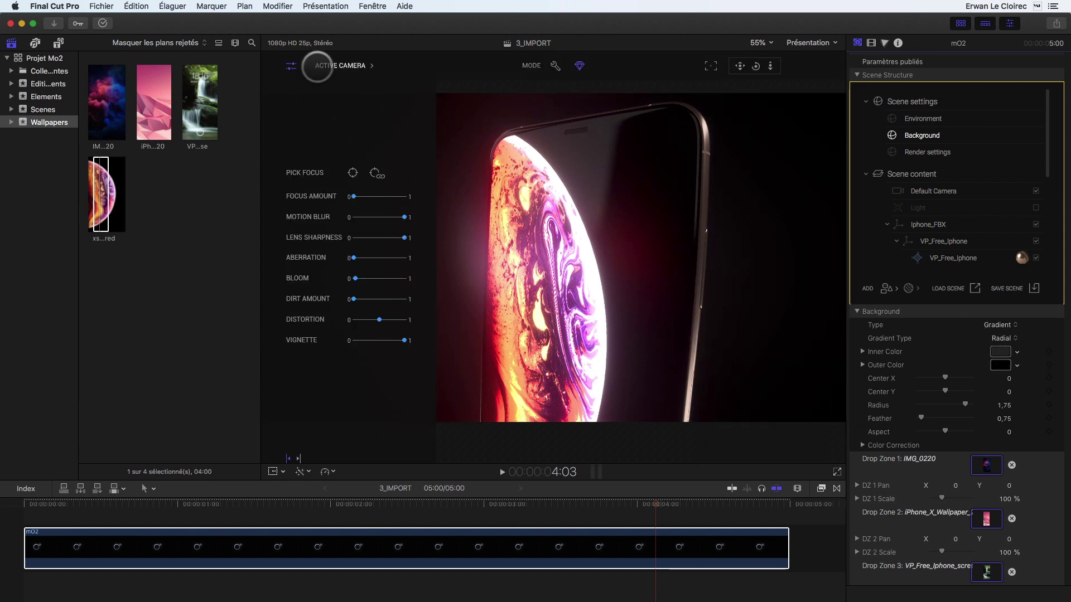
# Hide the camera effect controls over the viewer and orbit the camera around the phone
pyautogui.click(291, 65)
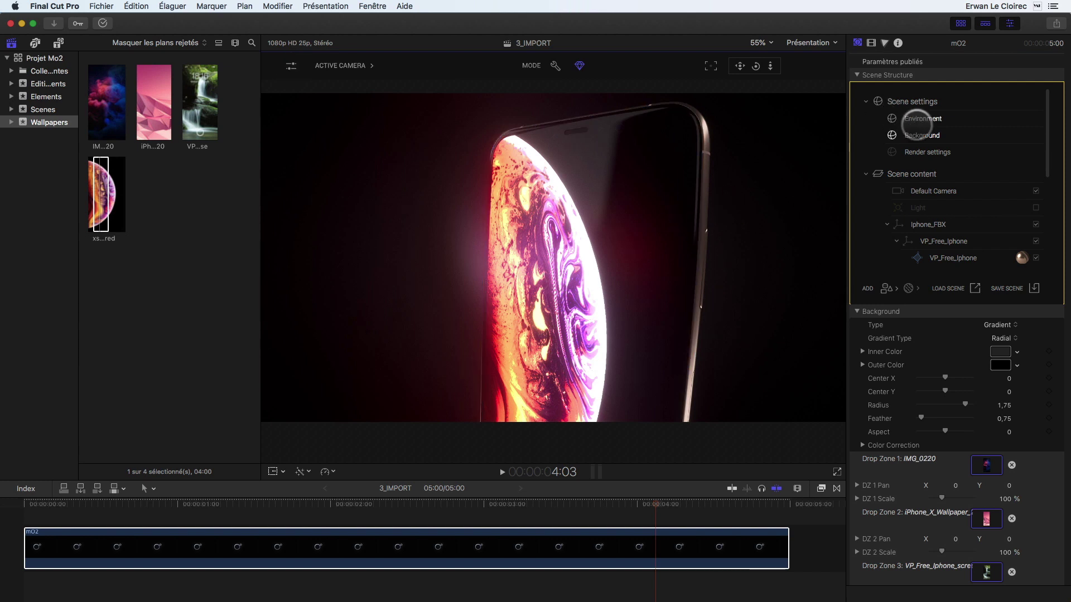
pyautogui.click(756, 66)
pyautogui.moveTo(756, 66); pyautogui.dragTo(697, 66)
pyautogui.click(756, 66)
pyautogui.click(917, 224)
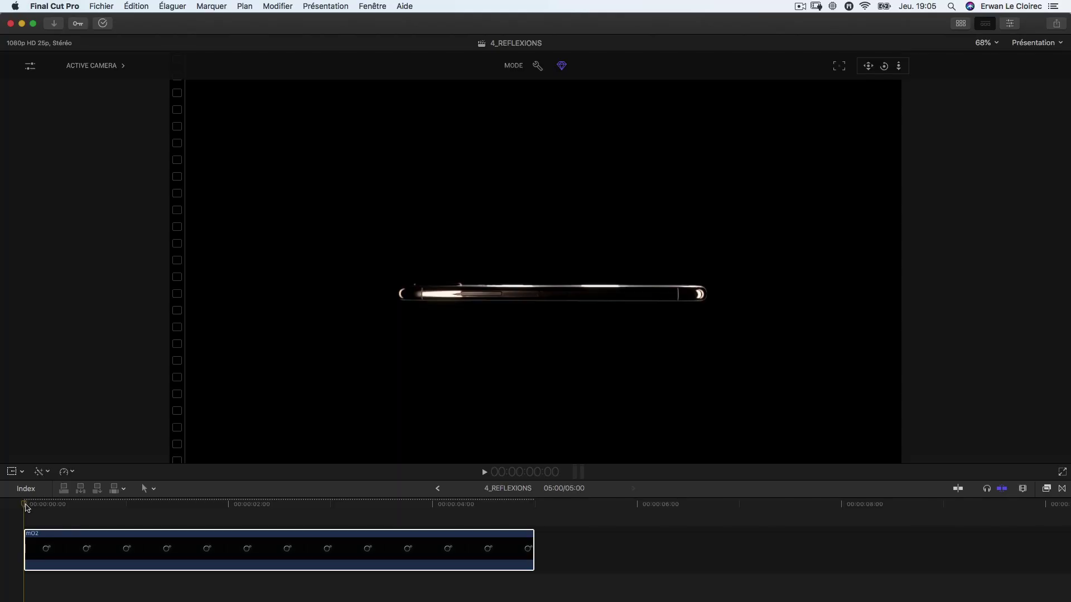
# Return the playhead to the start of the 4_REFLEXIONS timeline and show the mO2 clip's inspector
pyautogui.moveTo(26, 505); pyautogui.dragTo(2, 510)
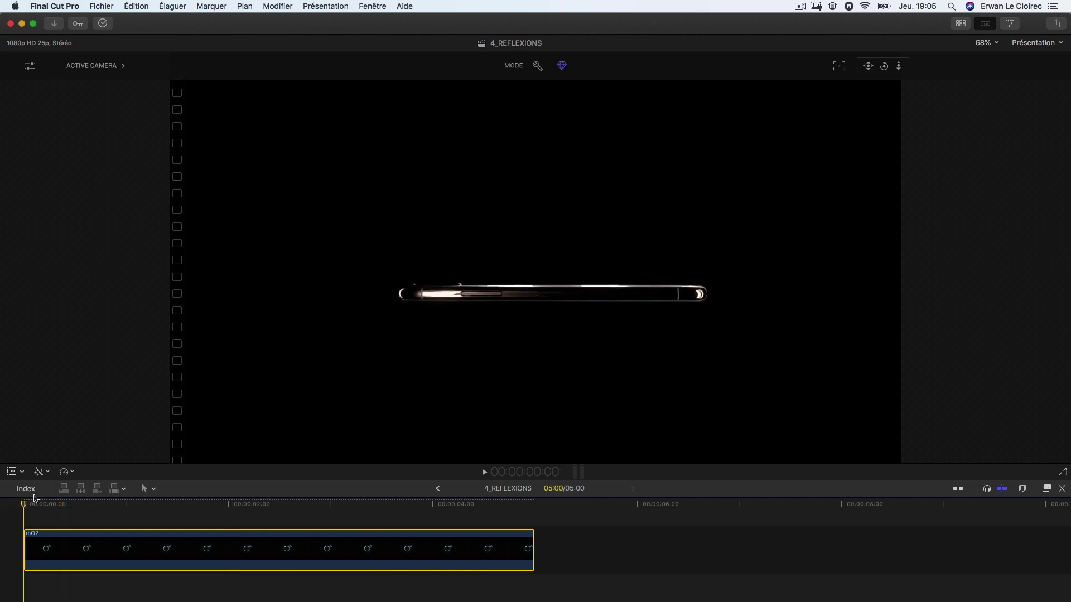
pyautogui.moveTo(36, 510); pyautogui.dragTo(17, 499)
pyautogui.press('super+4')
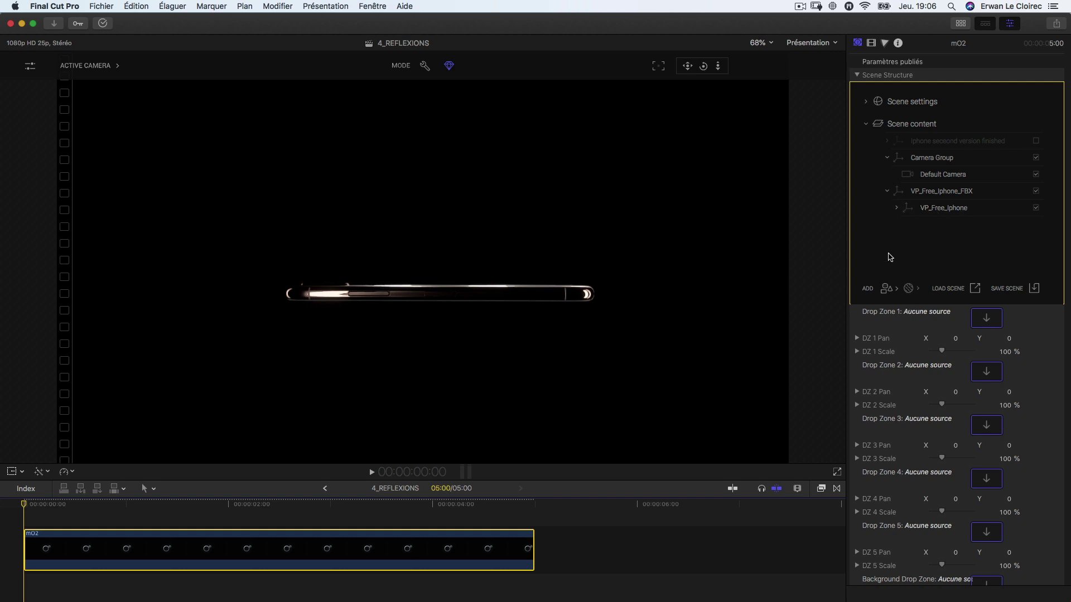
# Add a Disc primitive to the scene and move it just beneath the phone, to Position Y 0.47 and Position Z 0.28
pyautogui.click(898, 291)
pyautogui.moveTo(928, 297)
pyautogui.moveTo(981, 325)
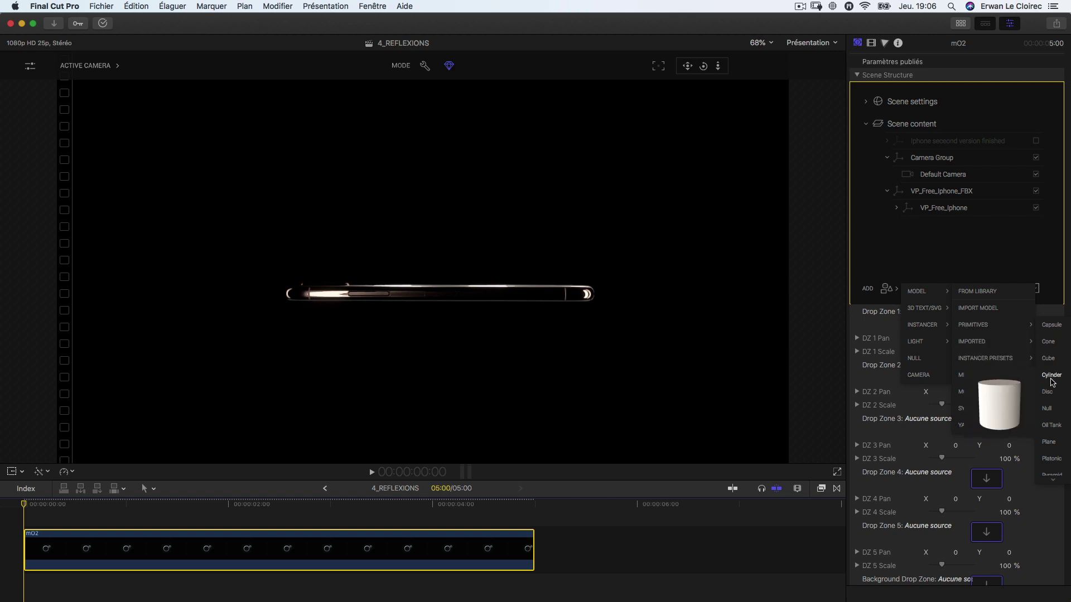
pyautogui.click(1048, 392)
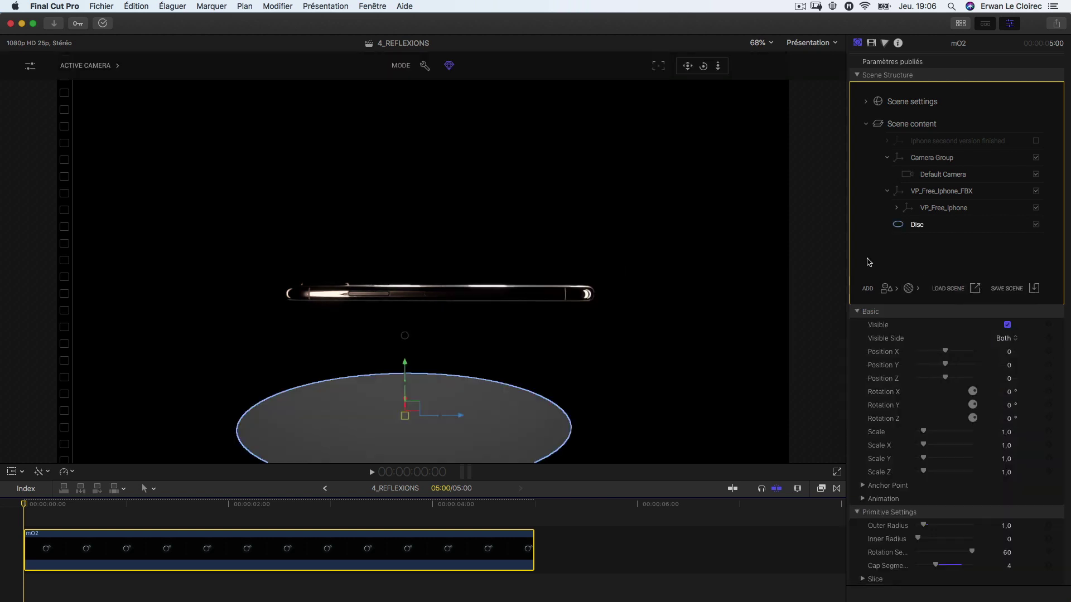
pyautogui.moveTo(461, 419); pyautogui.dragTo(507, 416)
pyautogui.moveTo(451, 368); pyautogui.dragTo(427, 280)
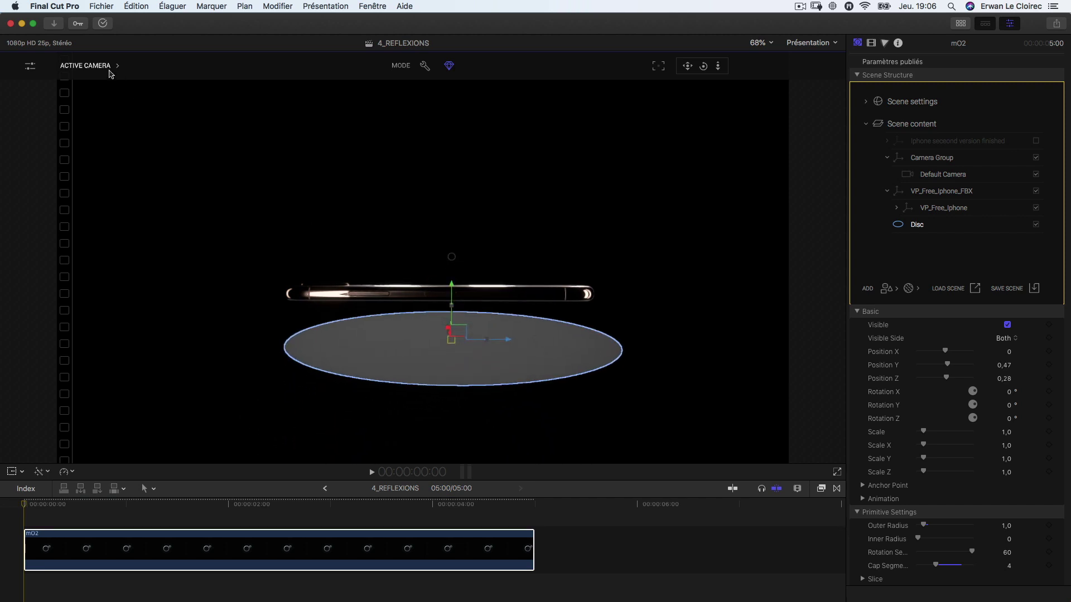
# In the Perspective view, center the disc under the phone at Position X -0.88 and Z 0.16, and enlarge its Scale to 2.69
pyautogui.click(93, 67)
pyautogui.click(81, 105)
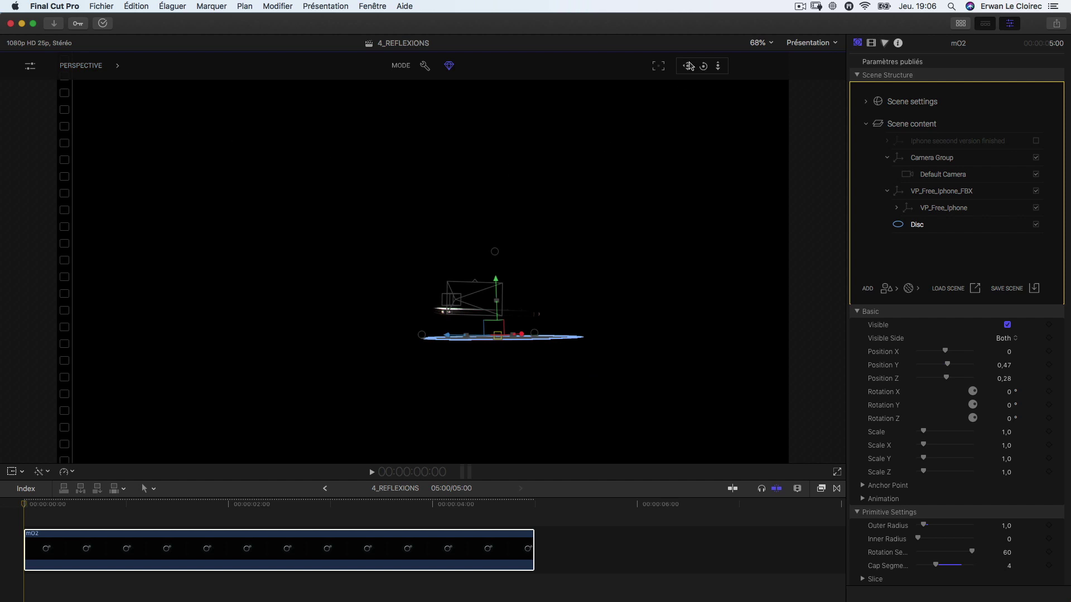
pyautogui.moveTo(718, 66); pyautogui.dragTo(730, 294)
pyautogui.moveTo(703, 66); pyautogui.dragTo(703, 89)
pyautogui.moveTo(546, 443); pyautogui.dragTo(528, 291)
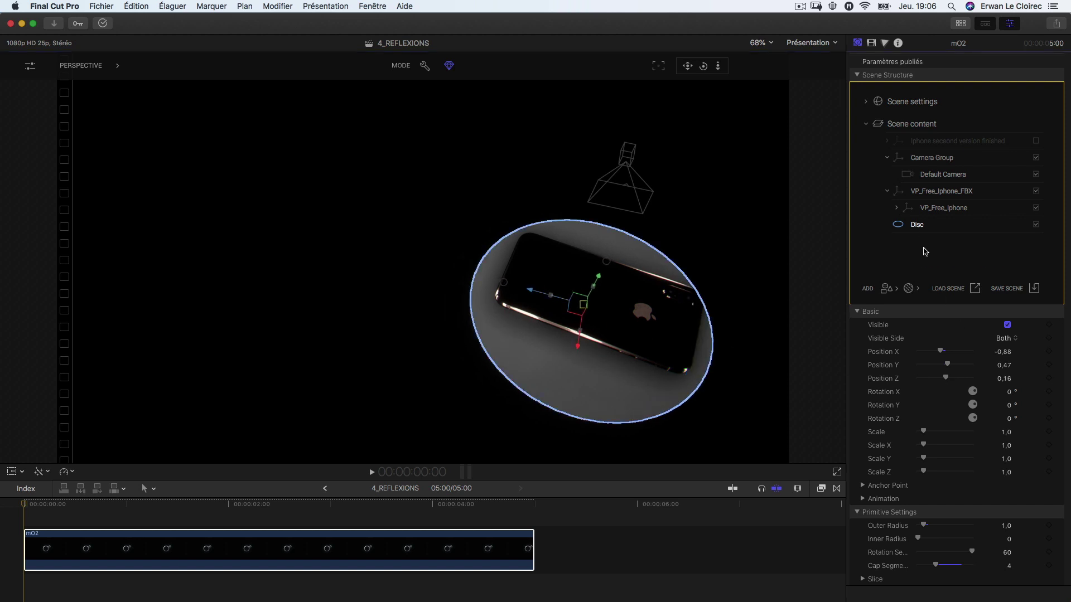
pyautogui.moveTo(923, 433); pyautogui.dragTo(932, 434)
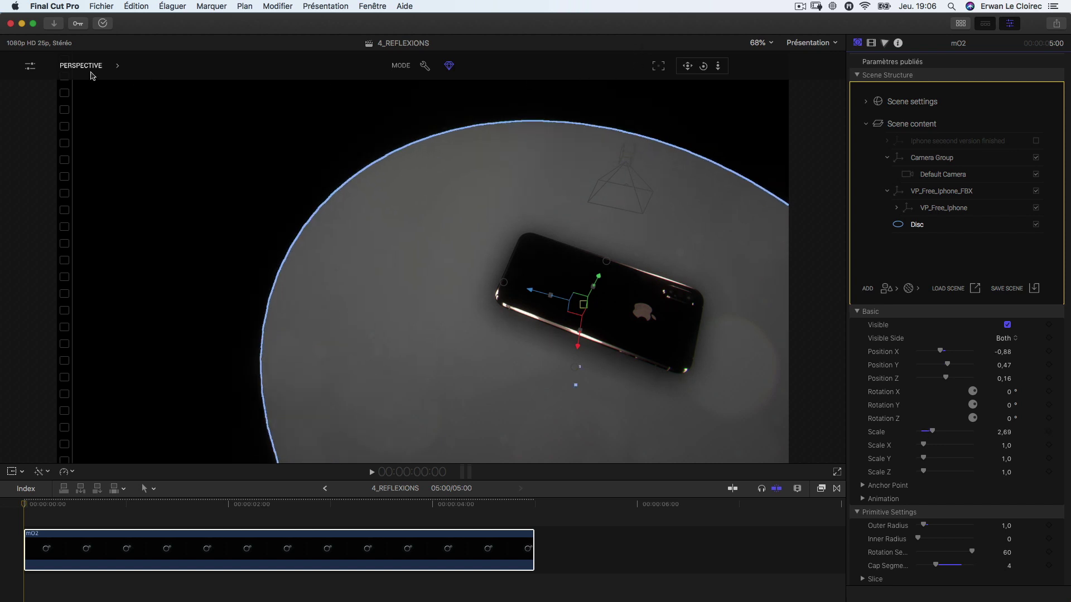
# Return to the Active Camera view and raise the disc to Position Y 0.67
pyautogui.click(90, 70)
pyautogui.click(88, 106)
pyautogui.click(89, 69)
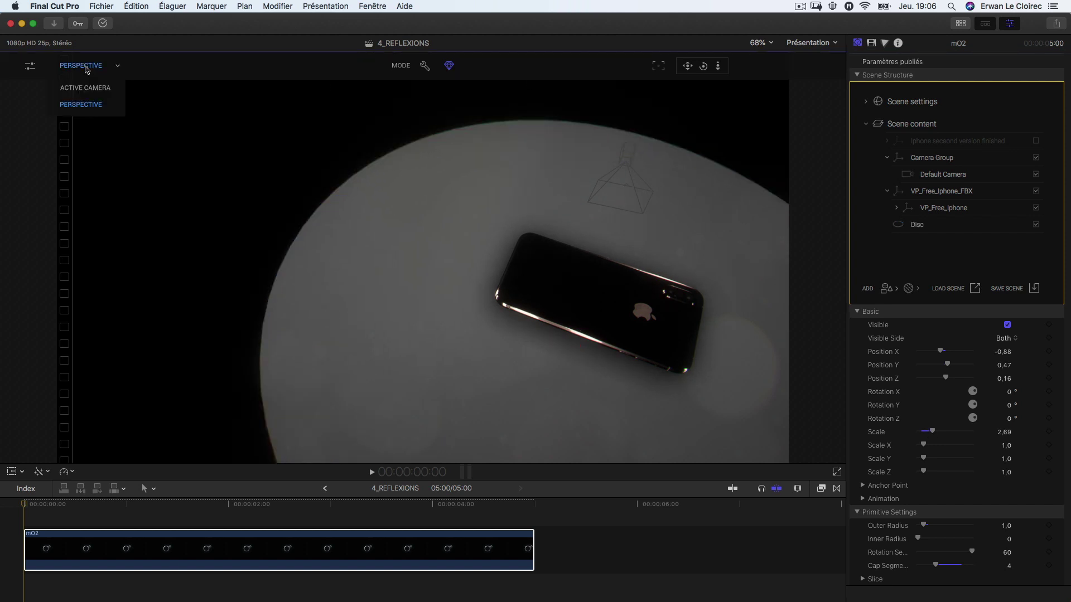
pyautogui.click(87, 89)
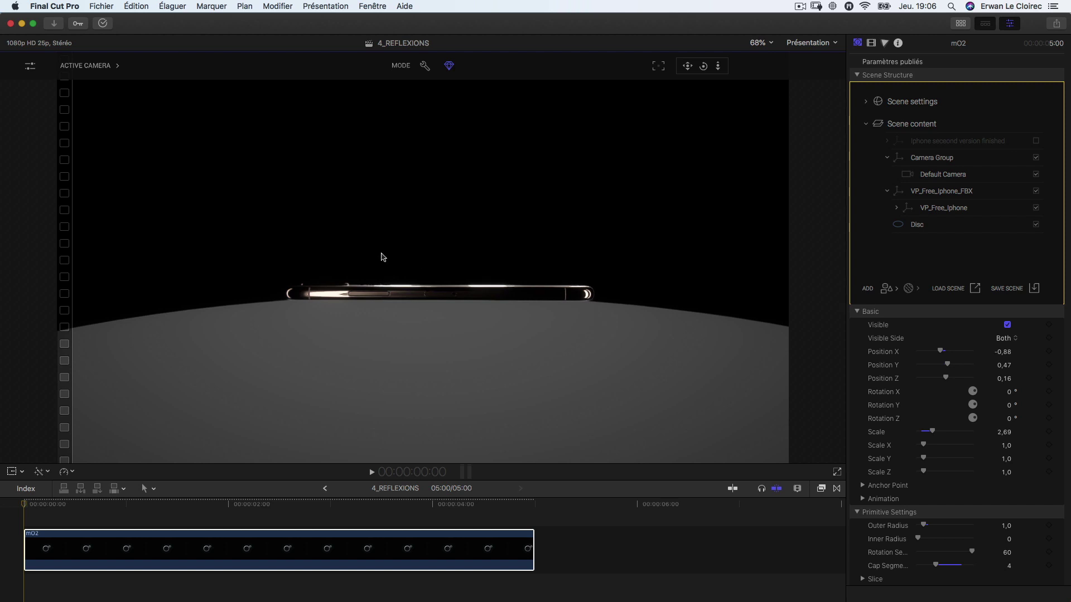
pyautogui.moveTo(24, 503); pyautogui.dragTo(0, 519)
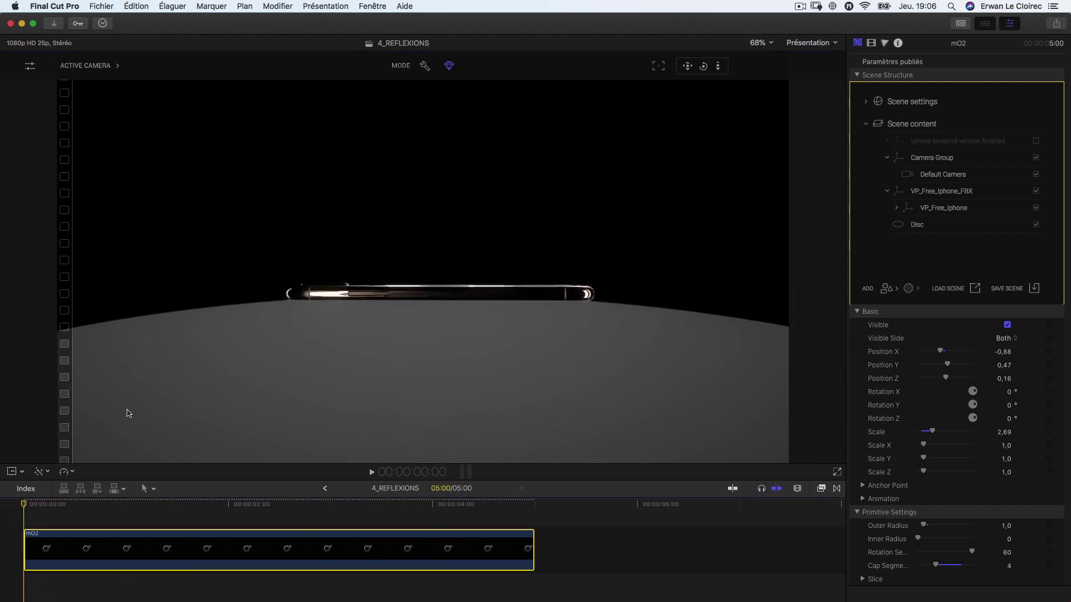
pyautogui.click(917, 226)
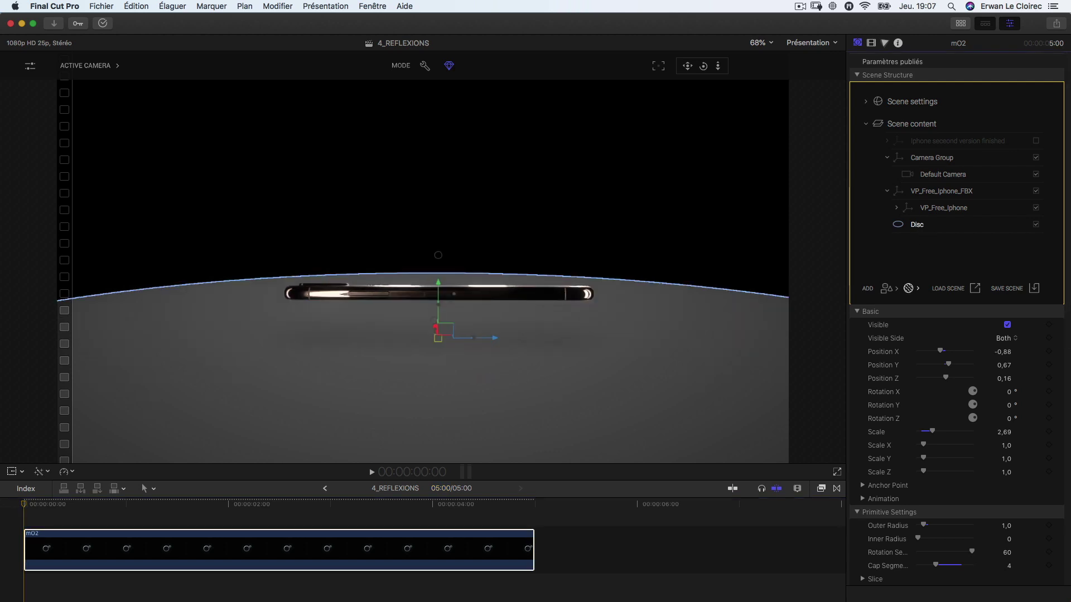
# Apply the Chrome material from the material library to the disc and preview the animation before returning to the start
pyautogui.click(908, 288)
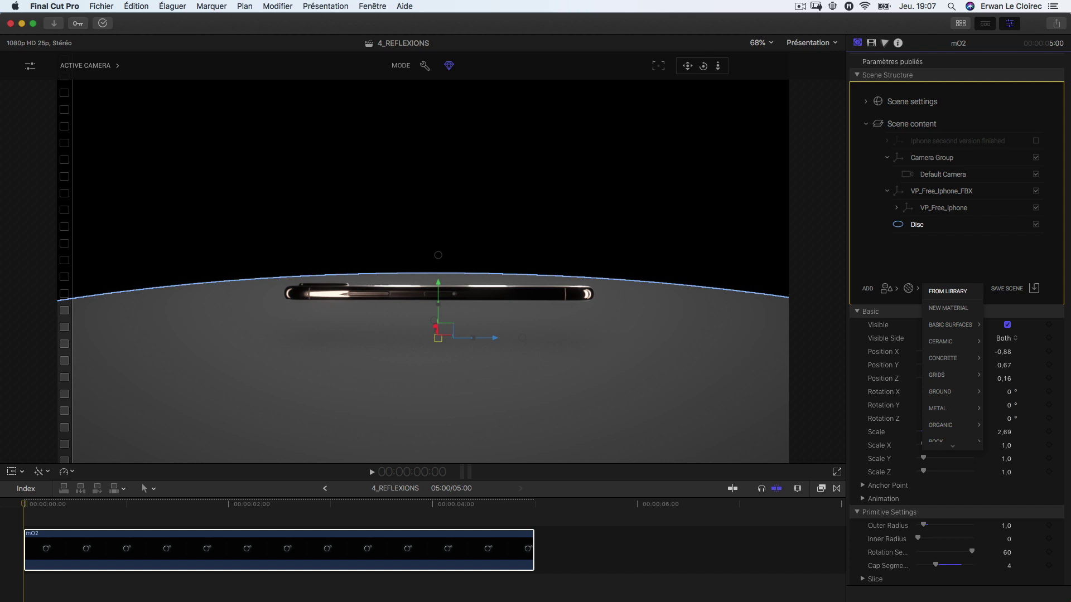
pyautogui.click(947, 292)
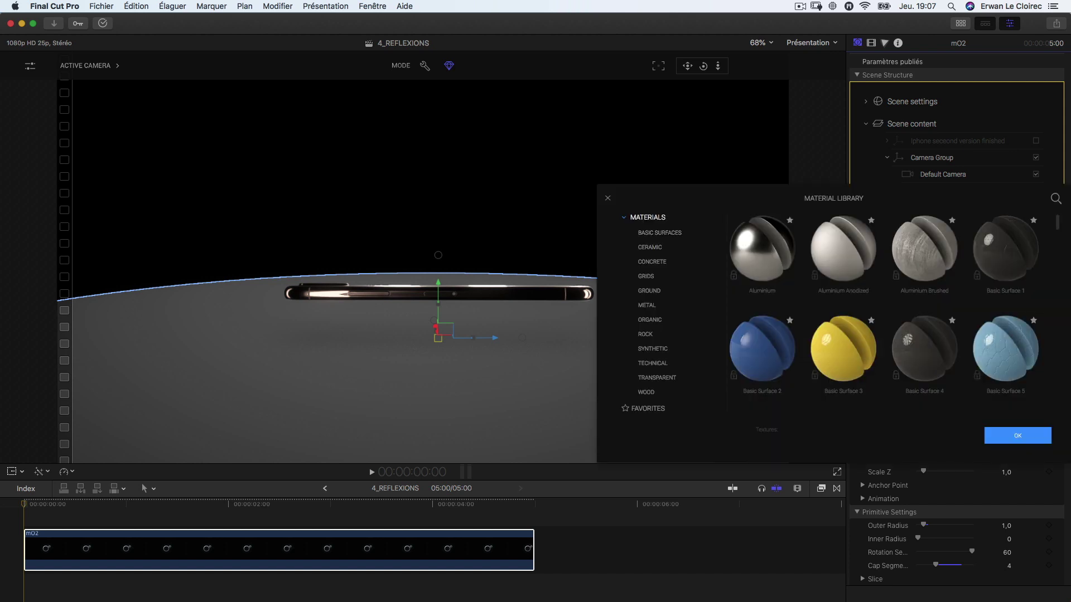
pyautogui.scroll(-10, 885, 313)
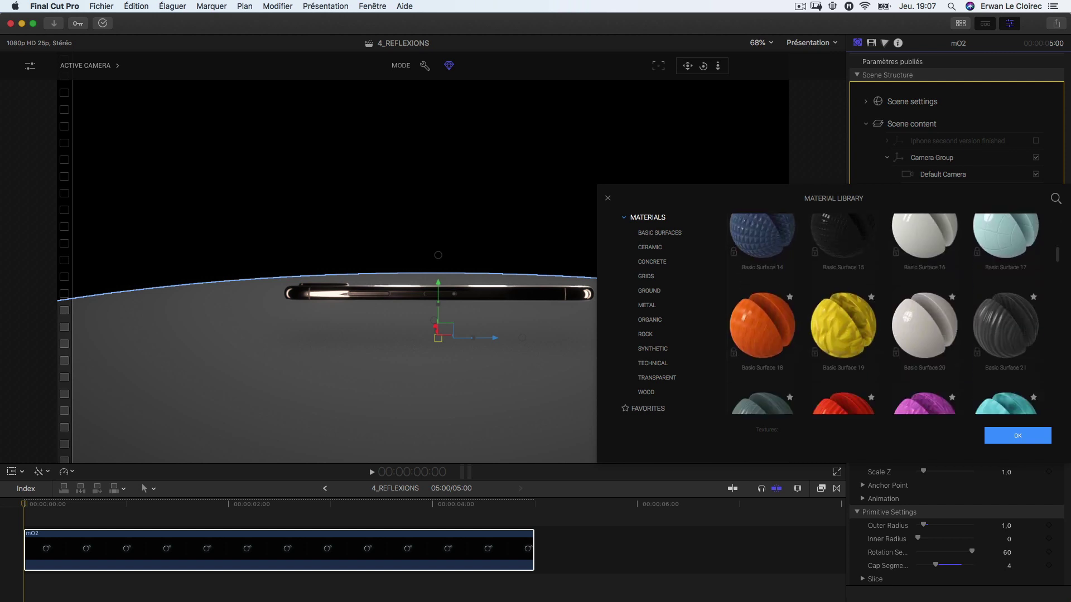
pyautogui.scroll(-4, 884, 314)
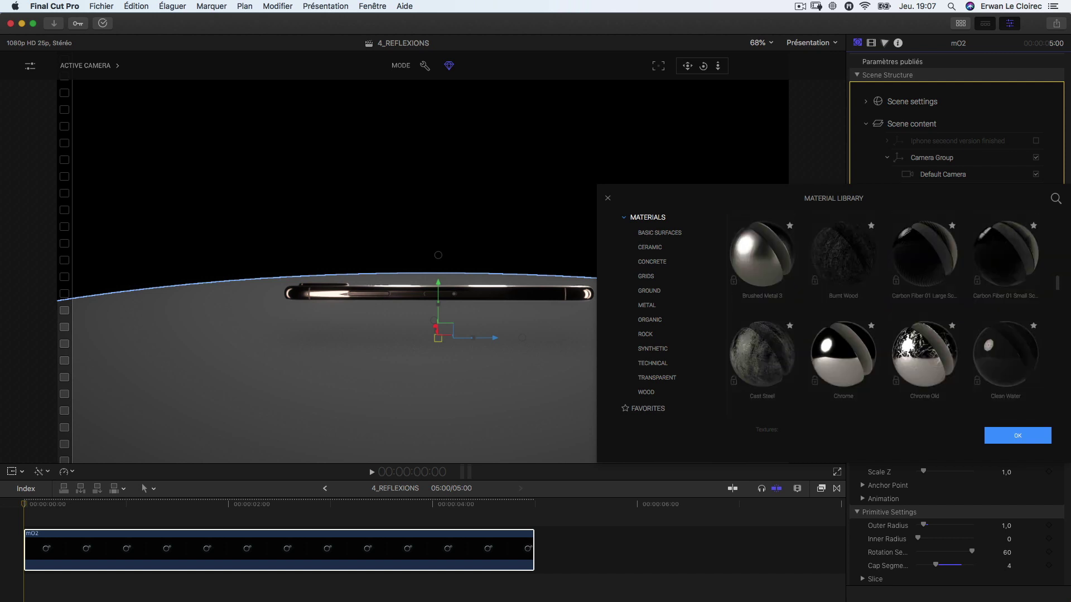
pyautogui.click(843, 353)
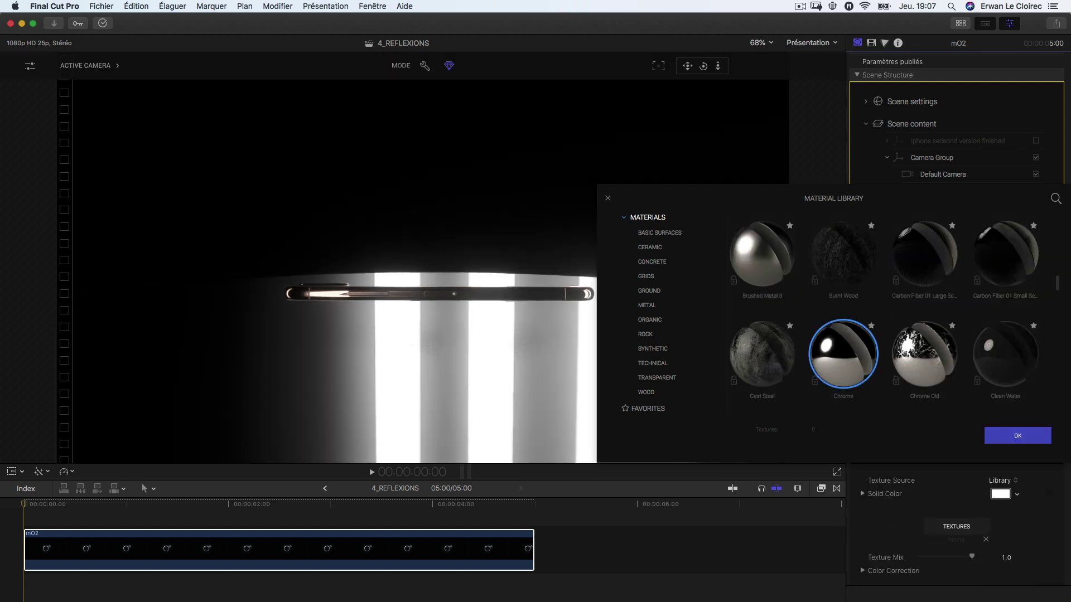
pyautogui.click(1016, 436)
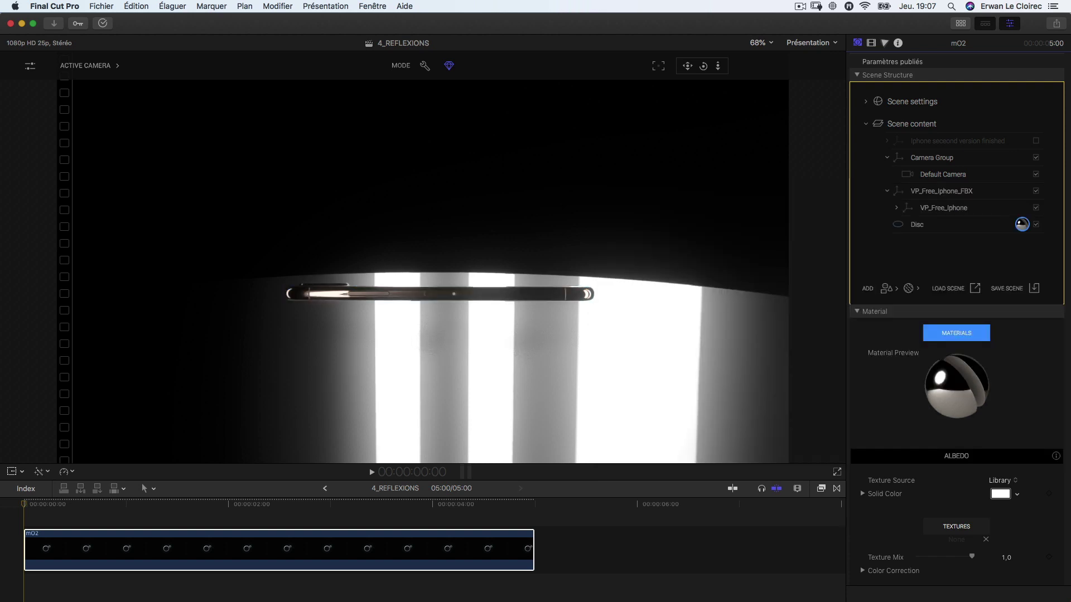
pyautogui.press('space')
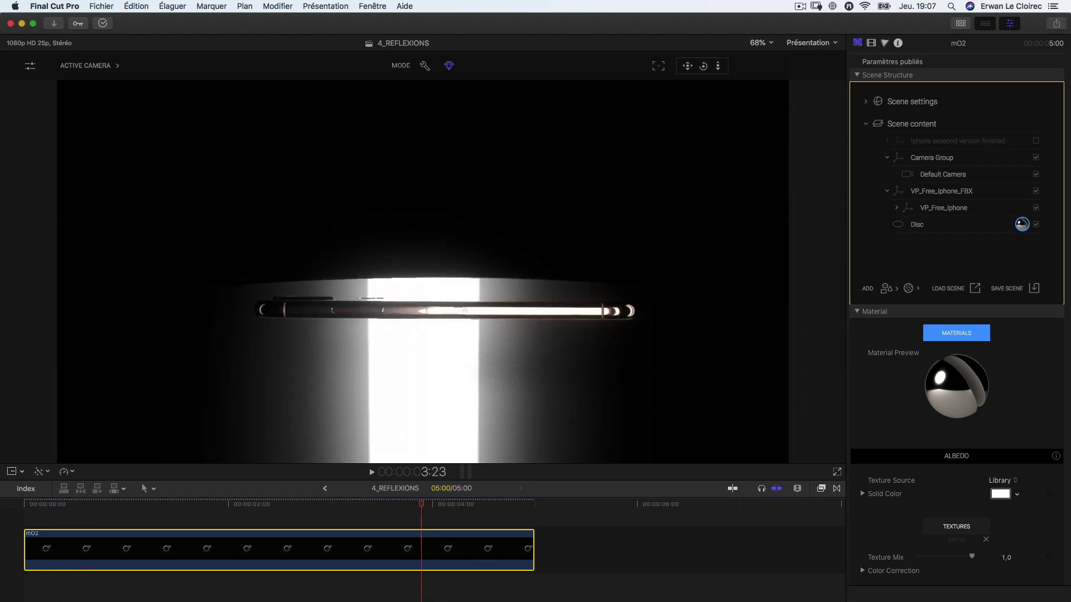
pyautogui.moveTo(243, 504); pyautogui.dragTo(24, 505)
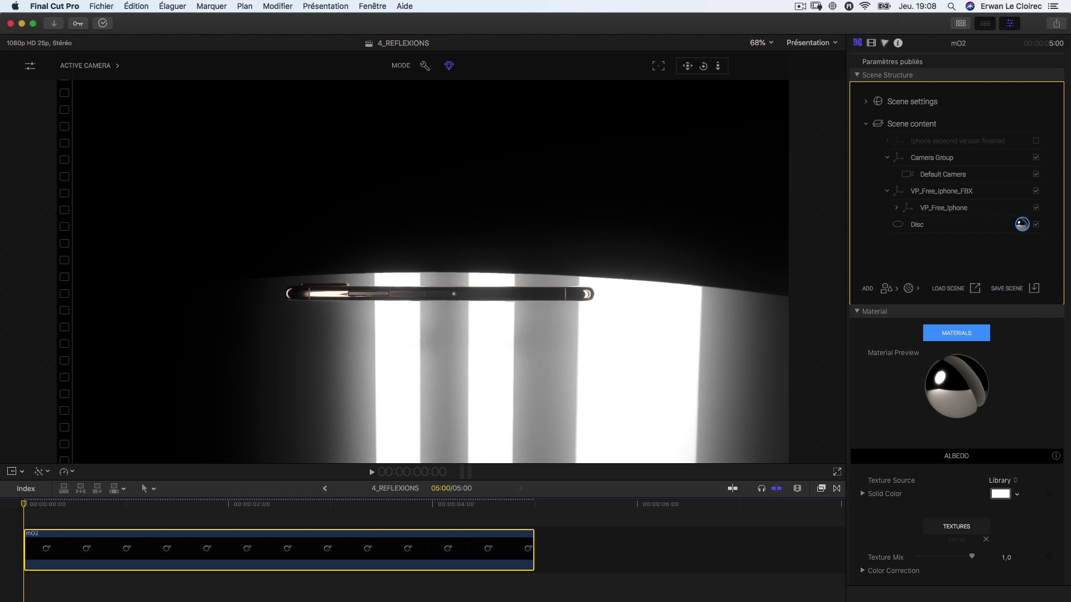
# Enable Planar Reflections for the disc
pyautogui.click(917, 225)
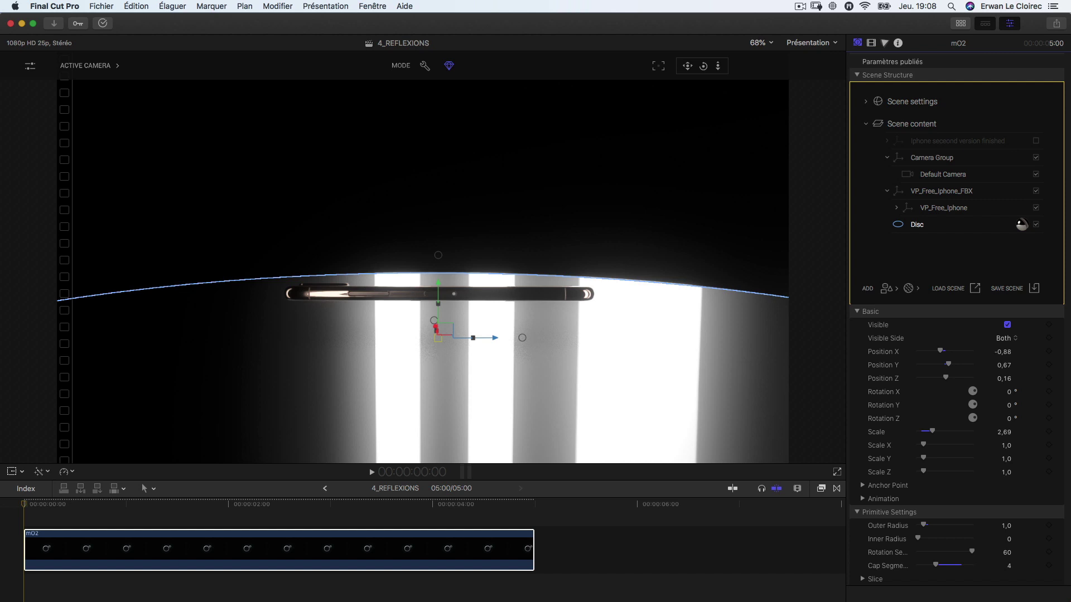
pyautogui.scroll(-5, 1048, 405)
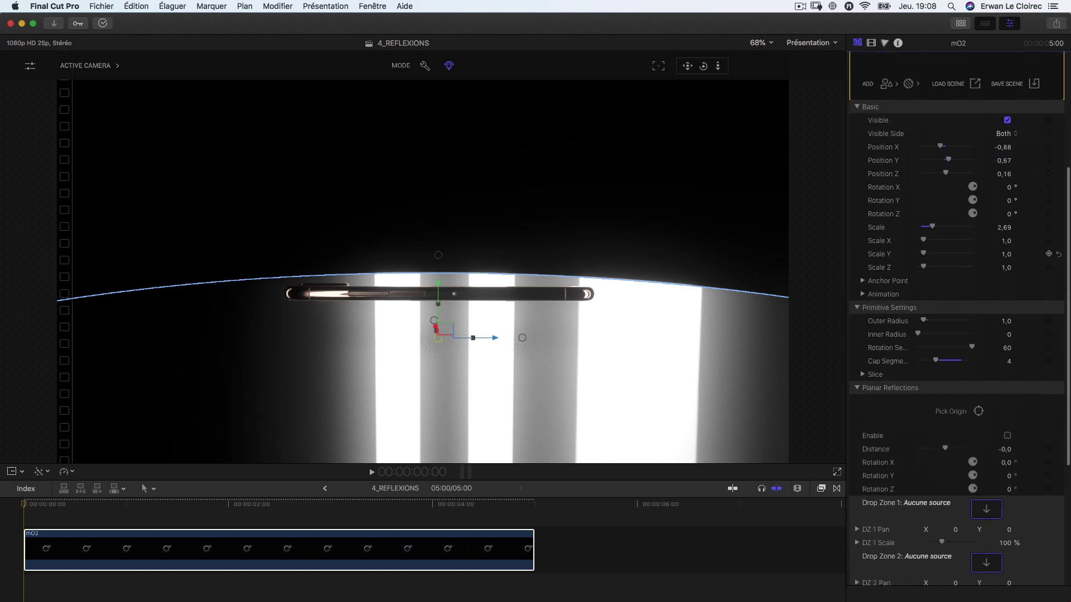
pyautogui.scroll(-5, 1049, 256)
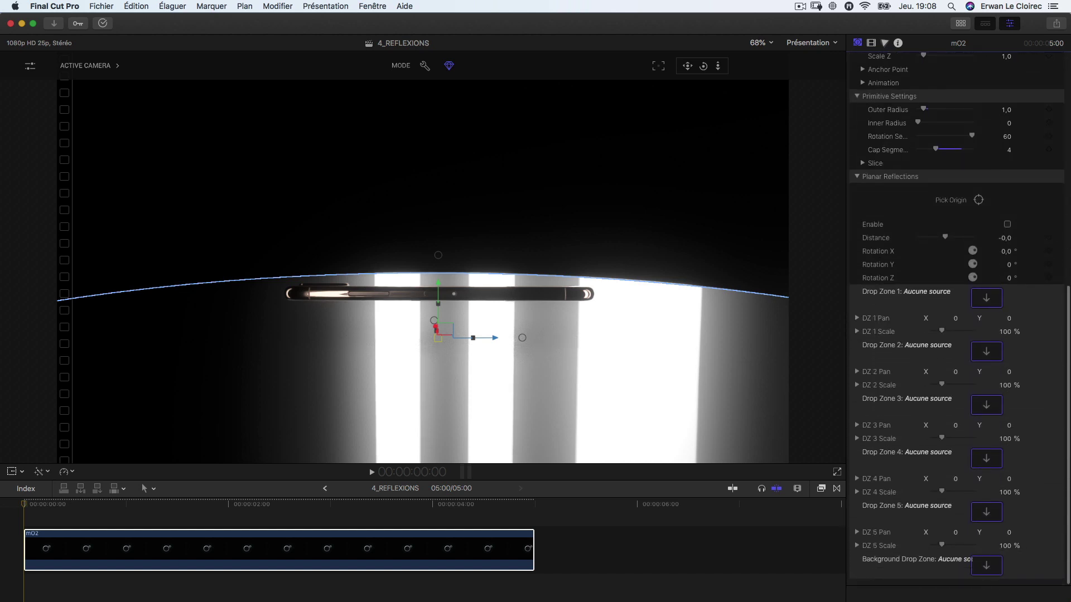
pyautogui.click(857, 176)
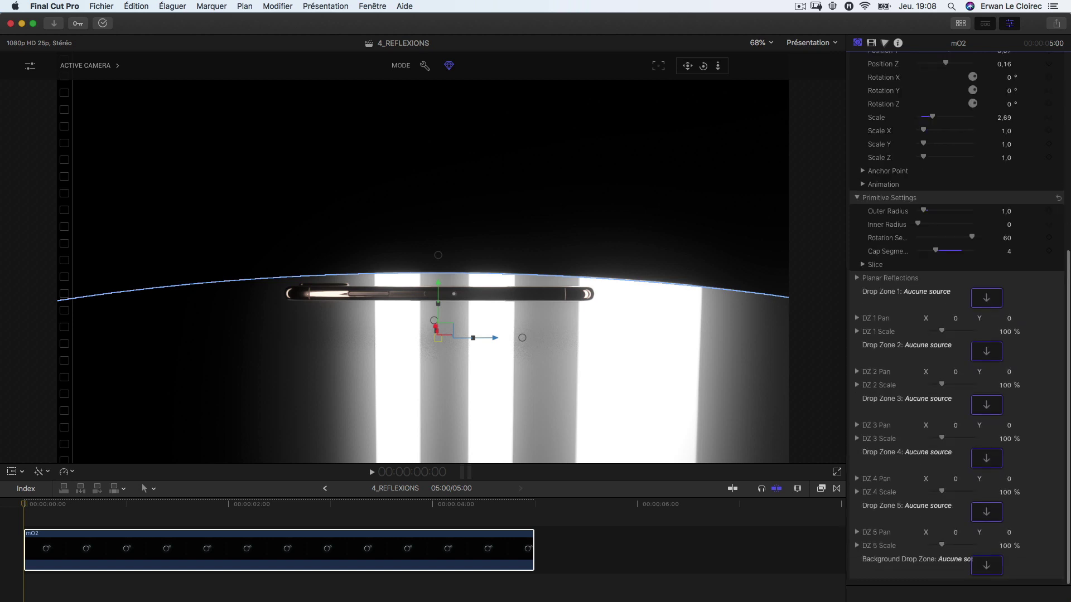
pyautogui.click(857, 277)
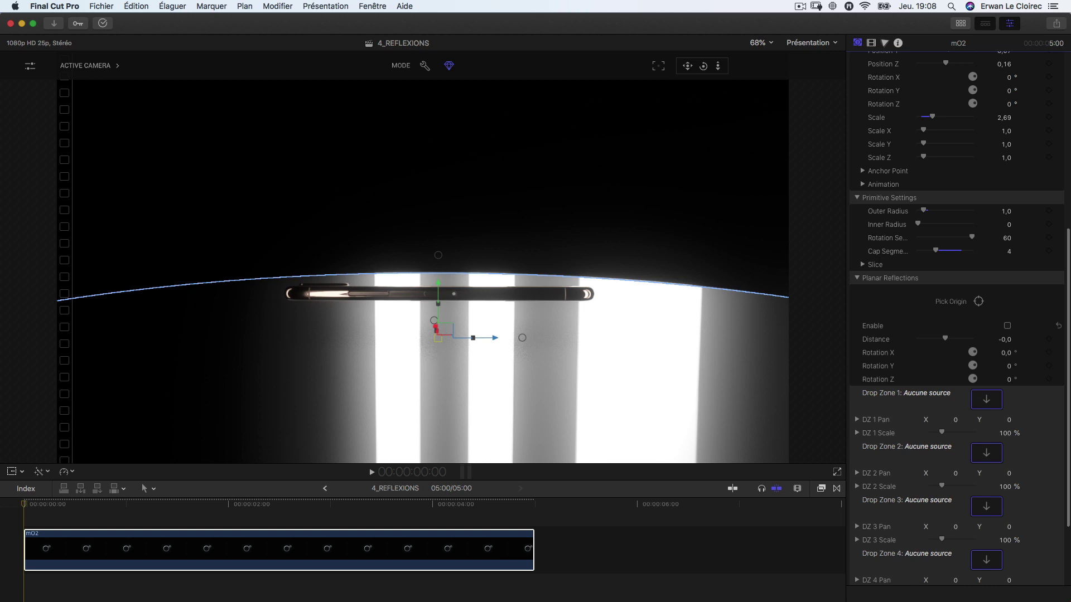
pyautogui.click(1007, 326)
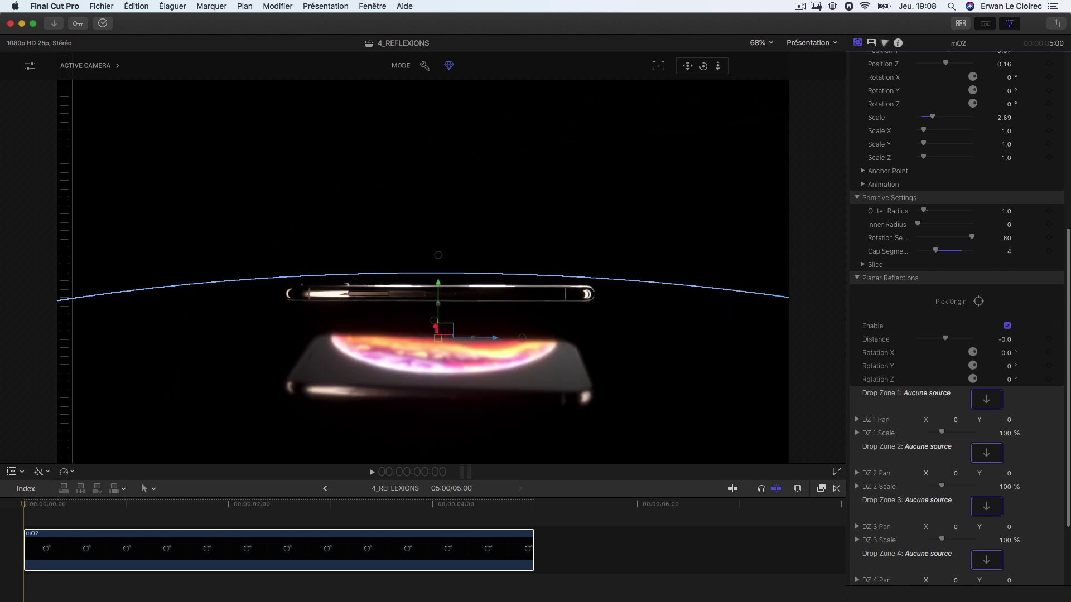
# Raise the disc slightly toward the phone, play the animation and park the playhead at 1:17
pyautogui.moveTo(438, 283)
pyautogui.mouseDown()
pyautogui.moveTo(438, 256)
pyautogui.moveTo(438, 288)
pyautogui.moveTo(438, 272)
pyautogui.mouseUp()
pyautogui.press('space')
pyautogui.moveTo(474, 504); pyautogui.dragTo(197, 505)
# Lower the disc farther from the phone in the Perspective view, and return to the Active Camera view
pyautogui.click(86, 66)
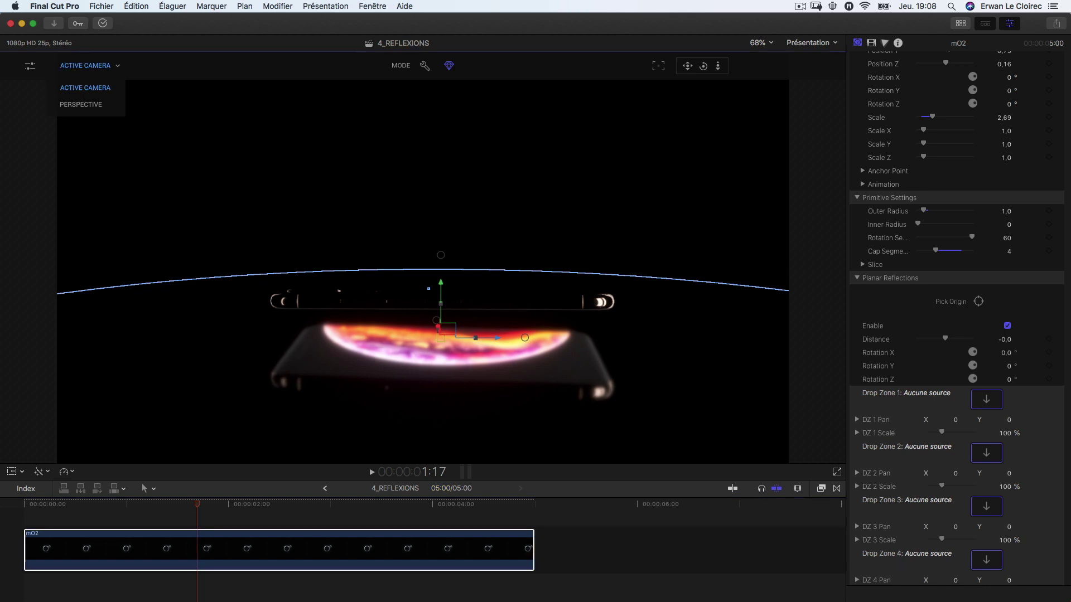
pyautogui.click(78, 100)
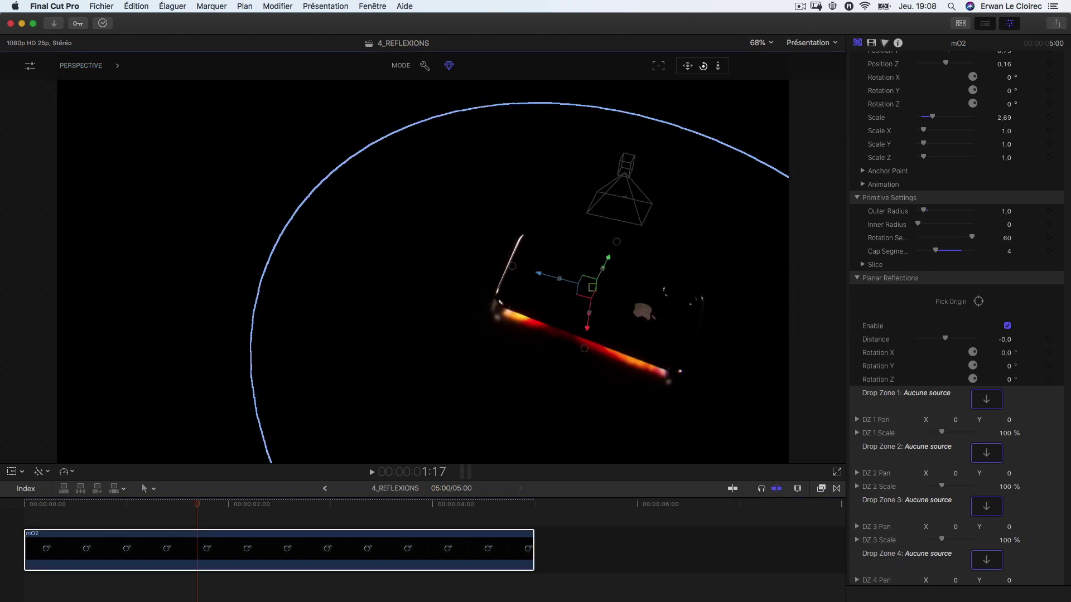
pyautogui.moveTo(704, 66)
pyautogui.mouseDown()
pyautogui.moveTo(704, 77)
pyautogui.moveTo(703, 55)
pyautogui.mouseUp()
pyautogui.moveTo(604, 245); pyautogui.dragTo(600, 258)
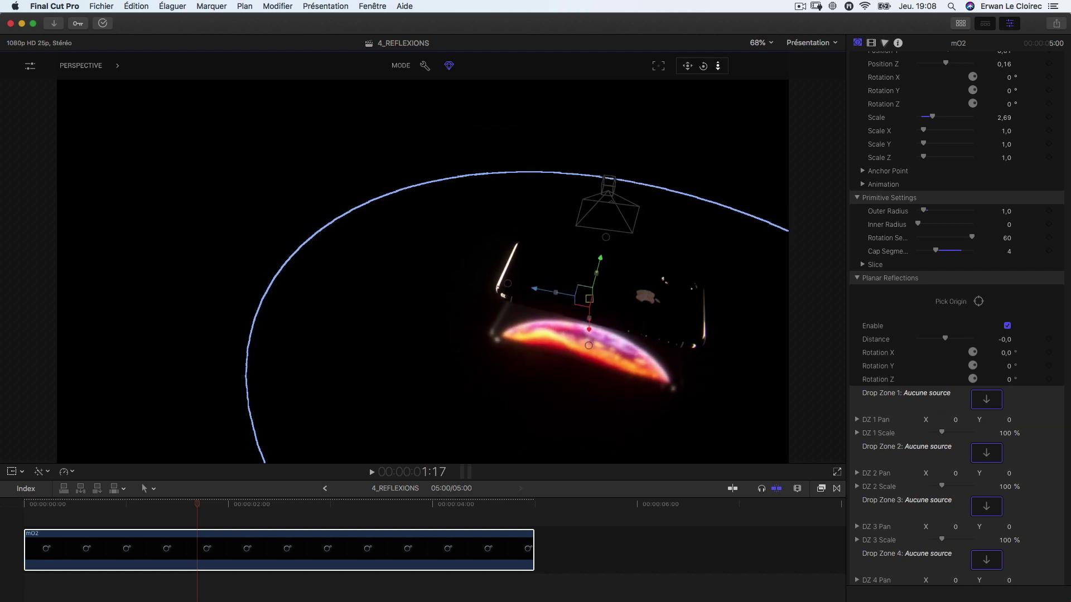
pyautogui.moveTo(687, 65)
pyautogui.mouseDown()
pyautogui.moveTo(689, 88)
pyautogui.moveTo(684, 63)
pyautogui.mouseUp()
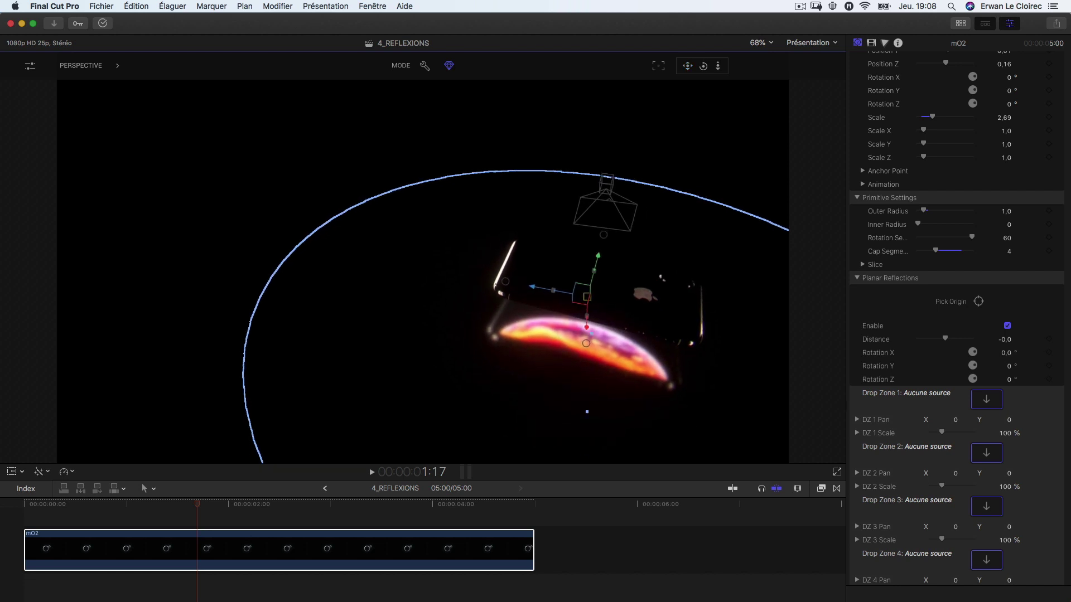
pyautogui.click(81, 66)
pyautogui.click(85, 88)
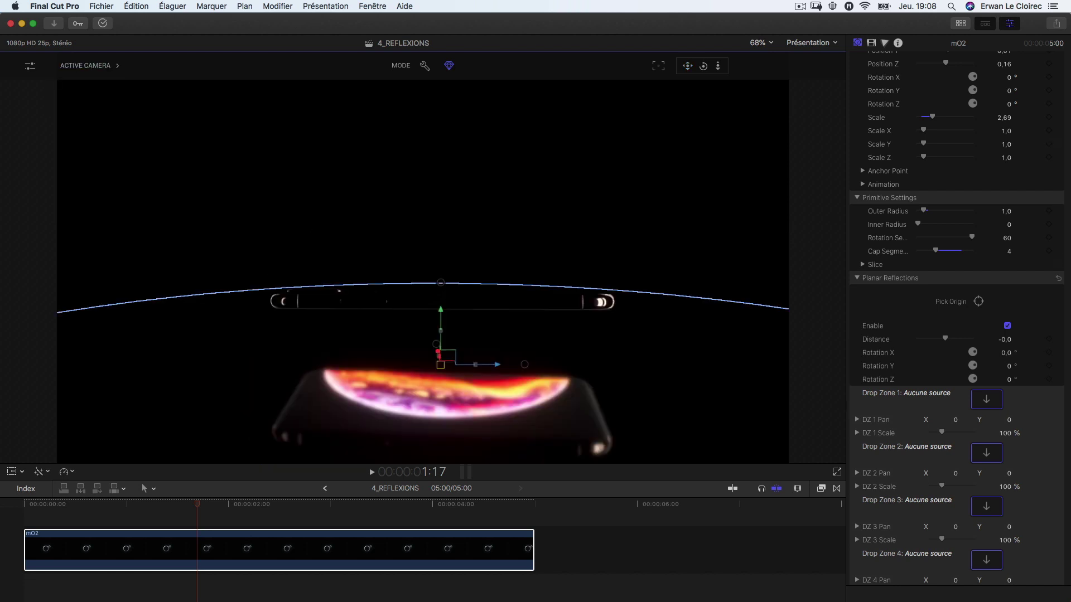
# Apply the Chrome Old material from the material library to the disc, play the animation and return to the start
pyautogui.scroll(10, 957, 279)
pyautogui.click(1022, 225)
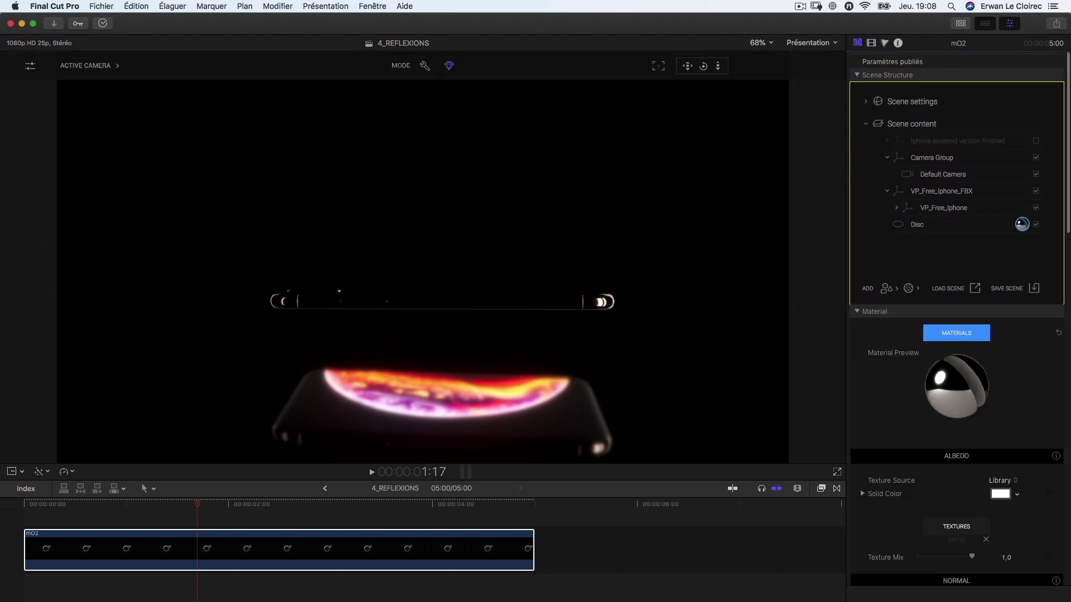
pyautogui.click(956, 333)
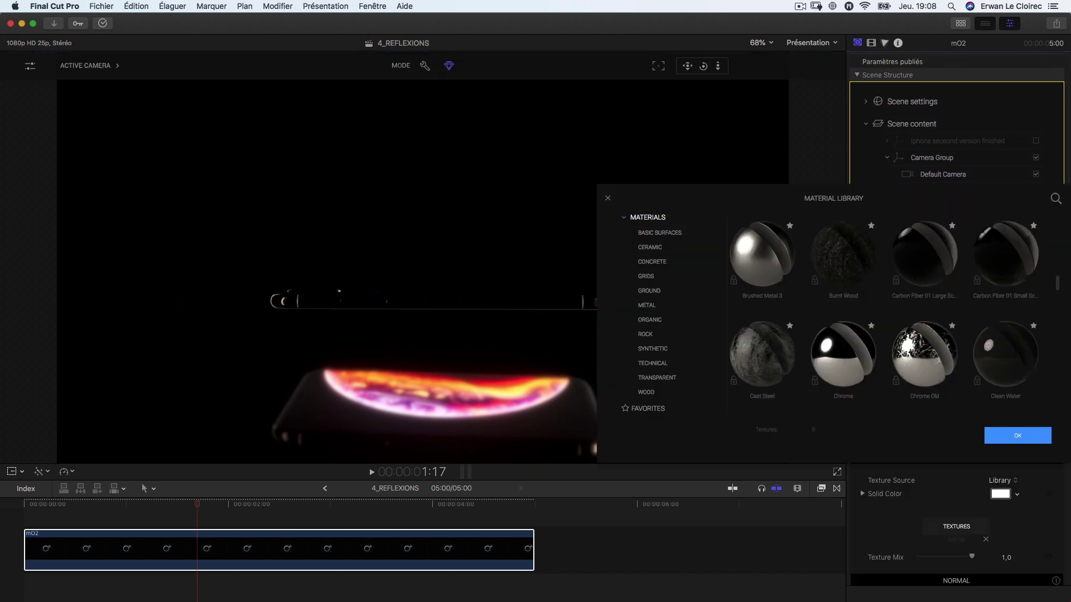
pyautogui.click(925, 354)
pyautogui.click(1017, 436)
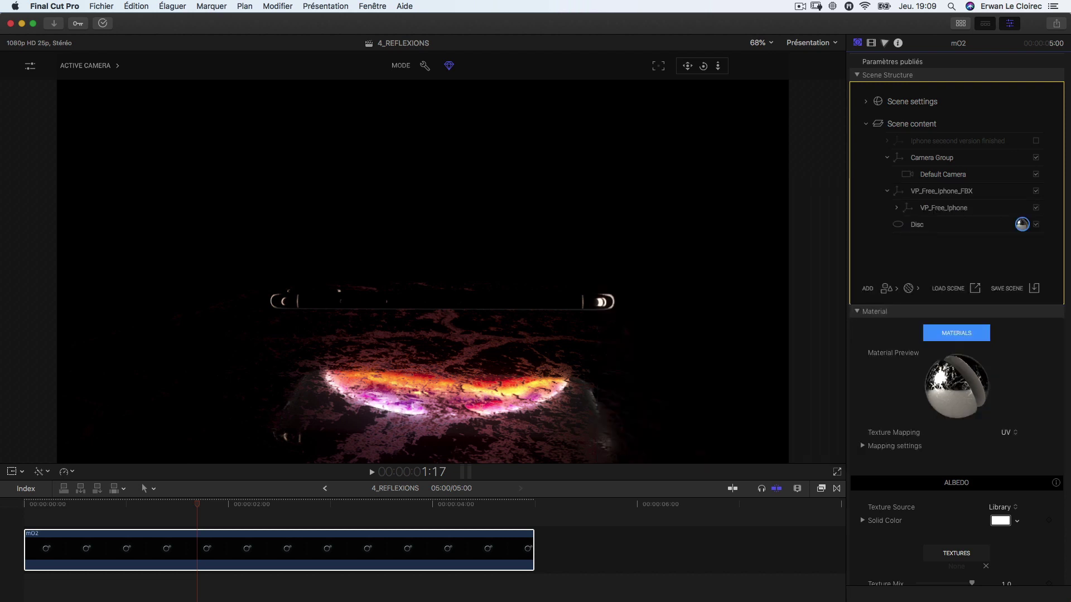
pyautogui.moveTo(196, 504); pyautogui.dragTo(24, 505)
pyautogui.press('space')
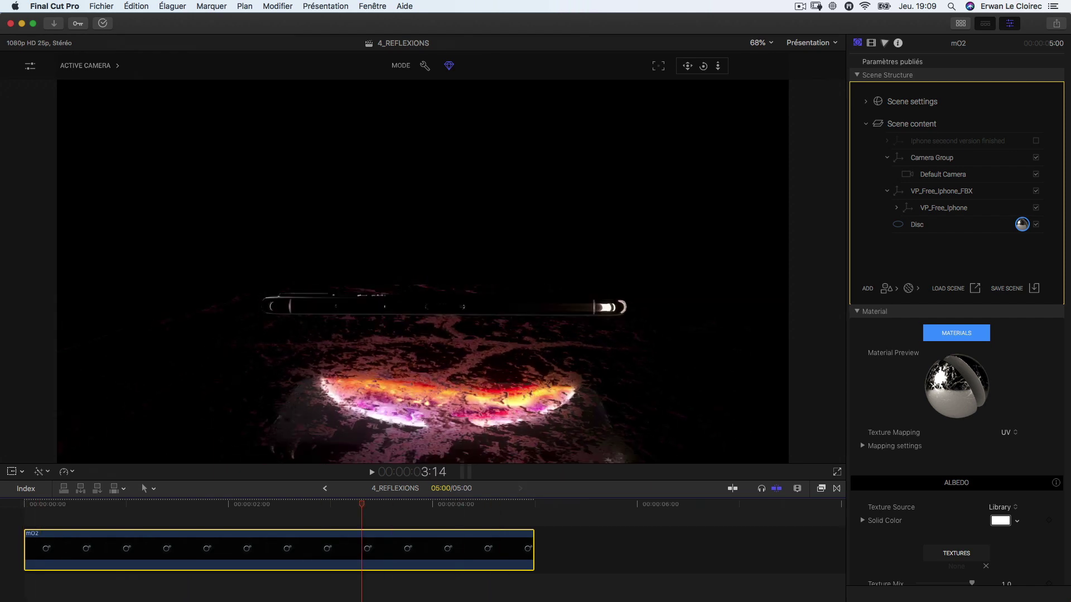
pyautogui.press('Home')
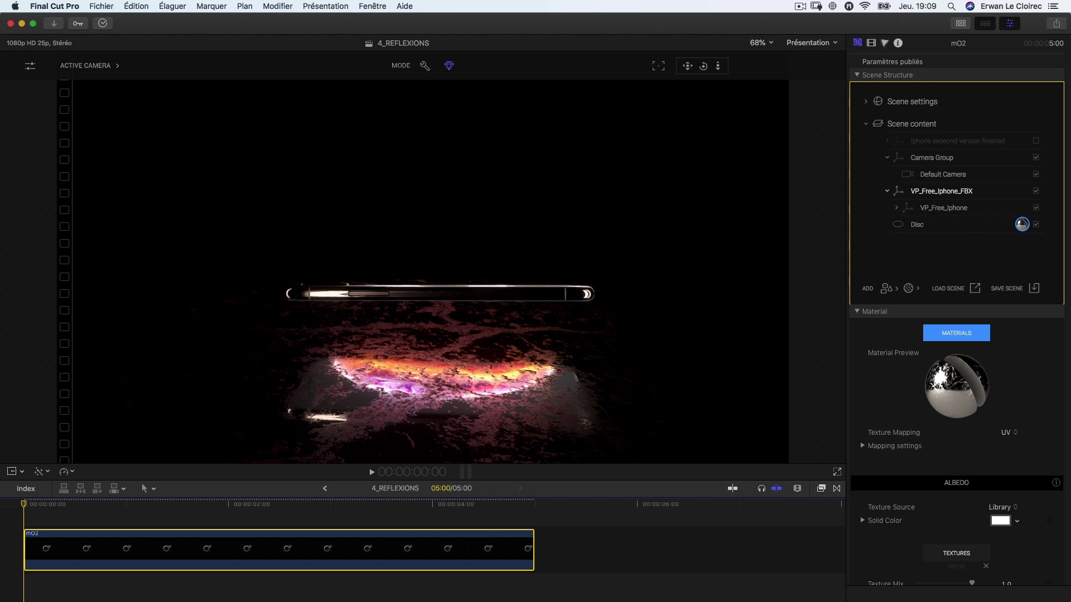
# Raise the illuminance intensity of the phone's screen material among the VP_Free_Iphone parts
pyautogui.click(897, 207)
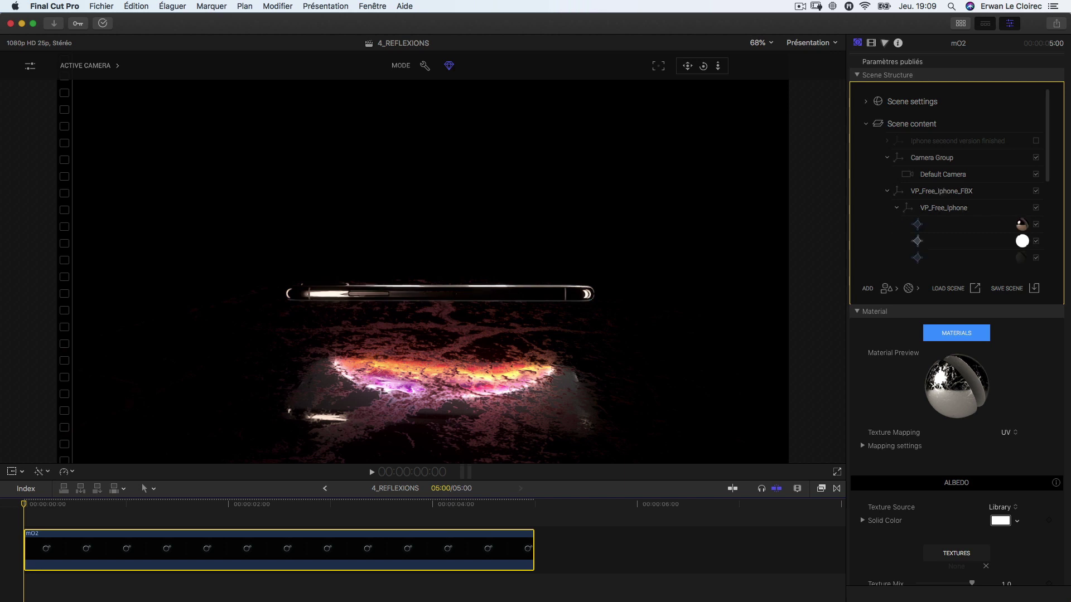
pyautogui.scroll(-5, 948, 179)
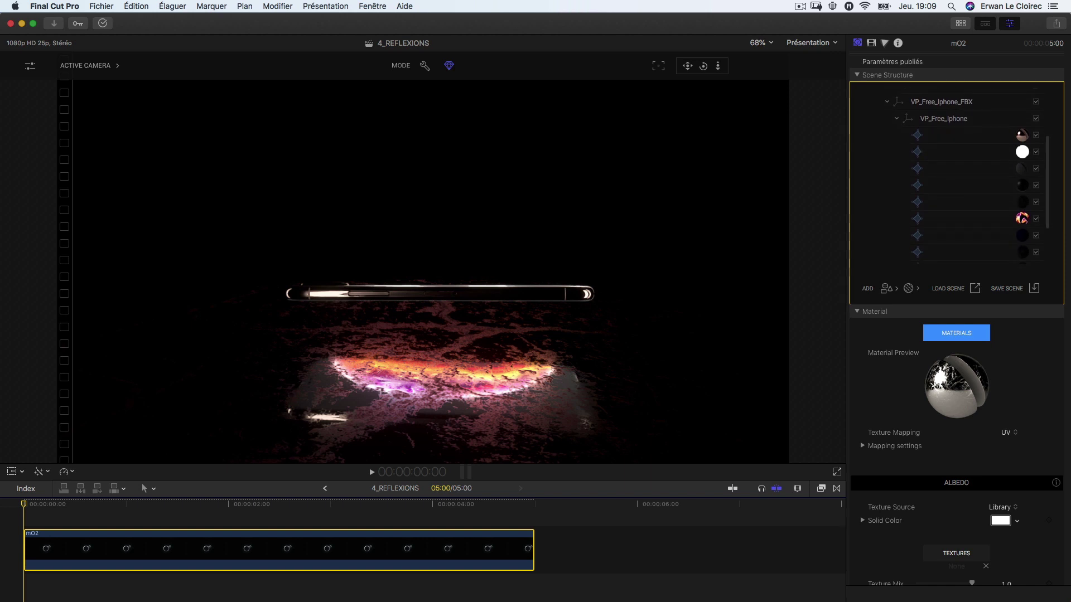
pyautogui.click(1021, 218)
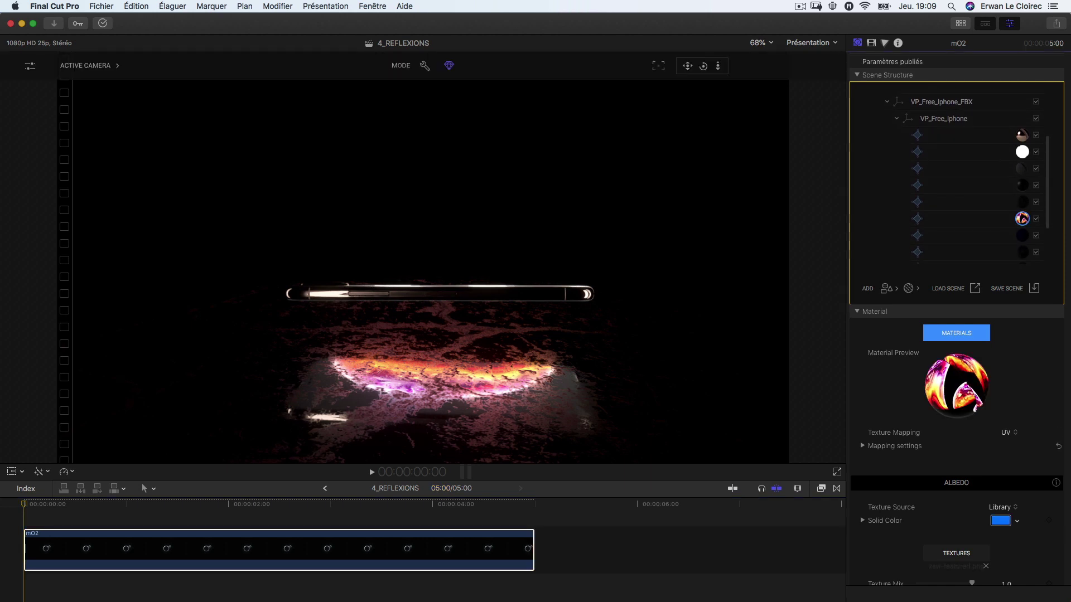
pyautogui.scroll(-15, 956, 318)
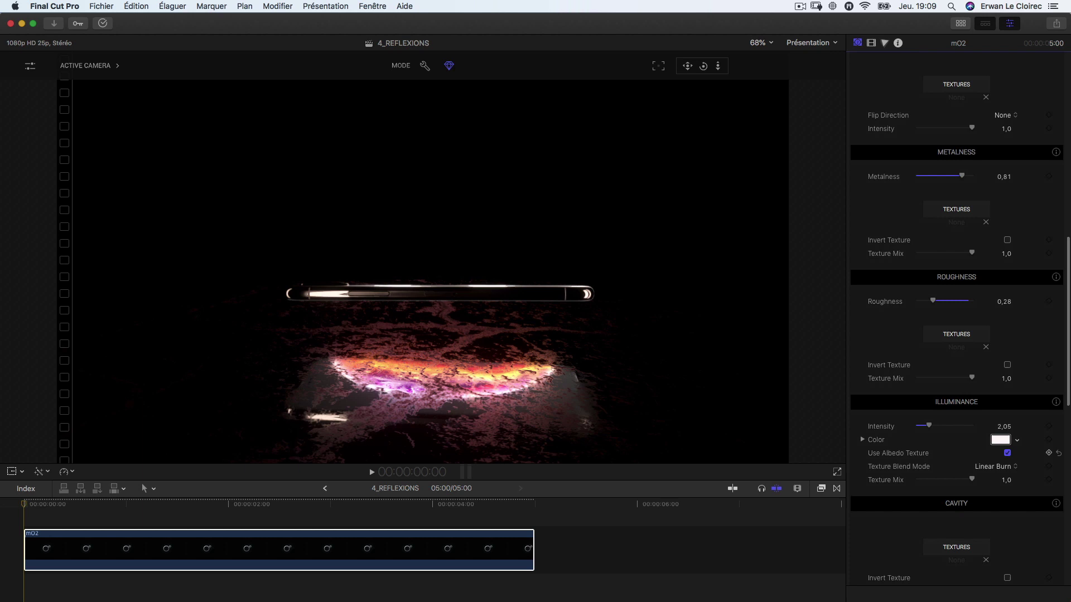
pyautogui.moveTo(928, 426); pyautogui.dragTo(917, 426)
pyautogui.moveTo(918, 425); pyautogui.dragTo(942, 425)
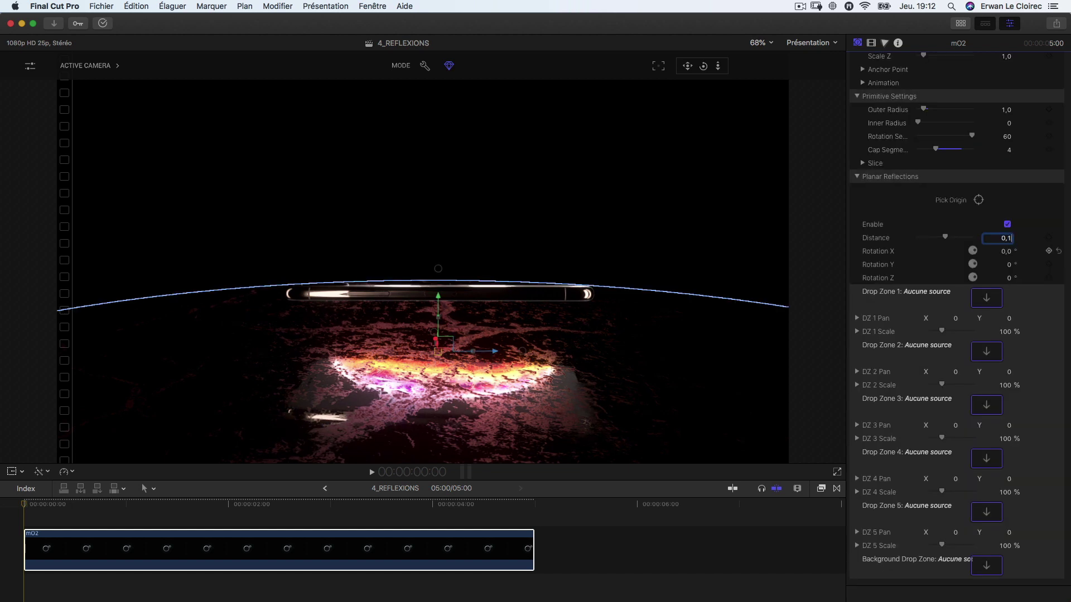
# Try a distance of 0,1, a picked origin and small Y and Z rotations for the disc's planar reflections
pyautogui.press('Return')
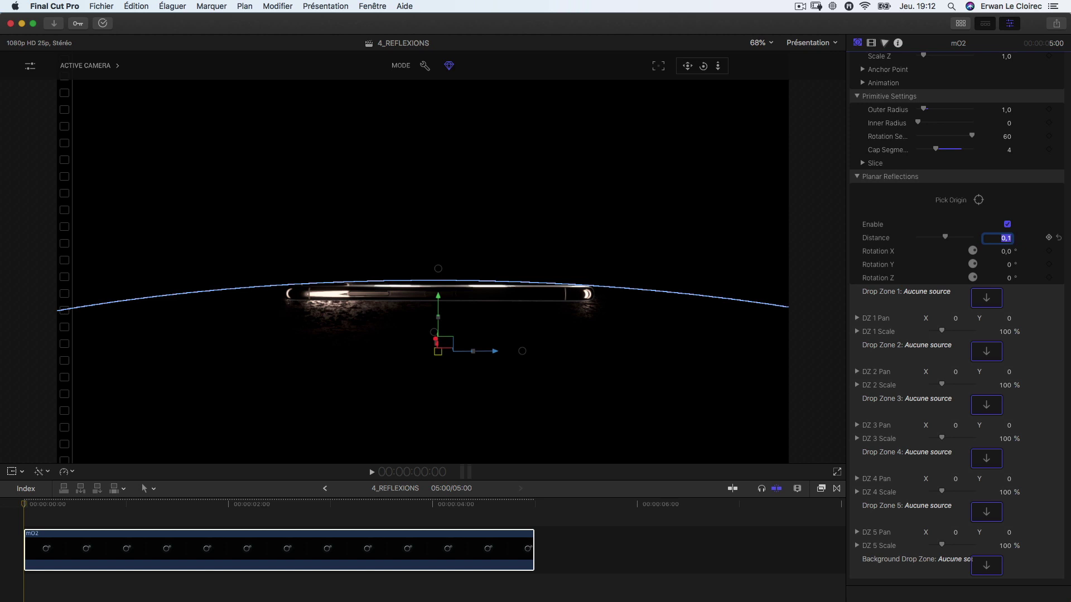
pyautogui.press('Return')
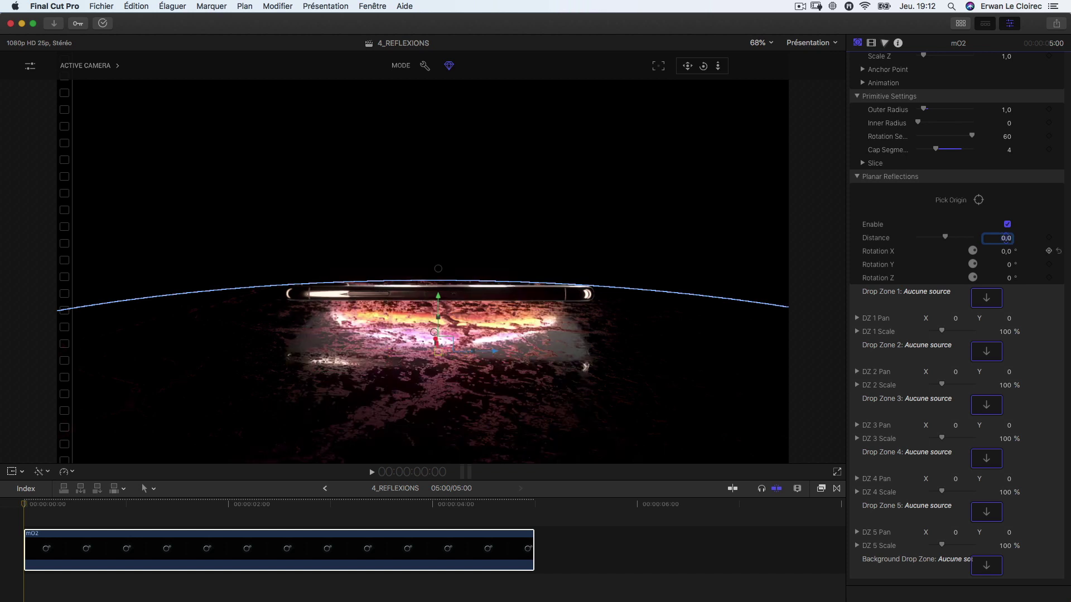
pyautogui.click(434, 332)
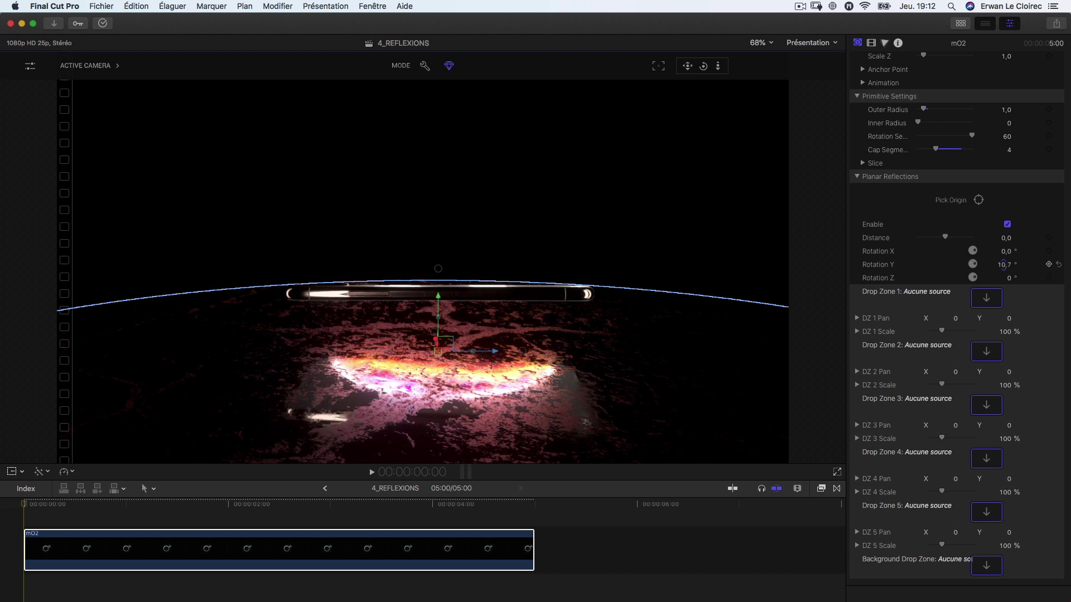
pyautogui.moveTo(1005, 251)
pyautogui.mouseDown()
pyautogui.moveTo(995, 252)
pyautogui.moveTo(1007, 251)
pyautogui.moveTo(1009, 278)
pyautogui.moveTo(1004, 265)
pyautogui.mouseUp()
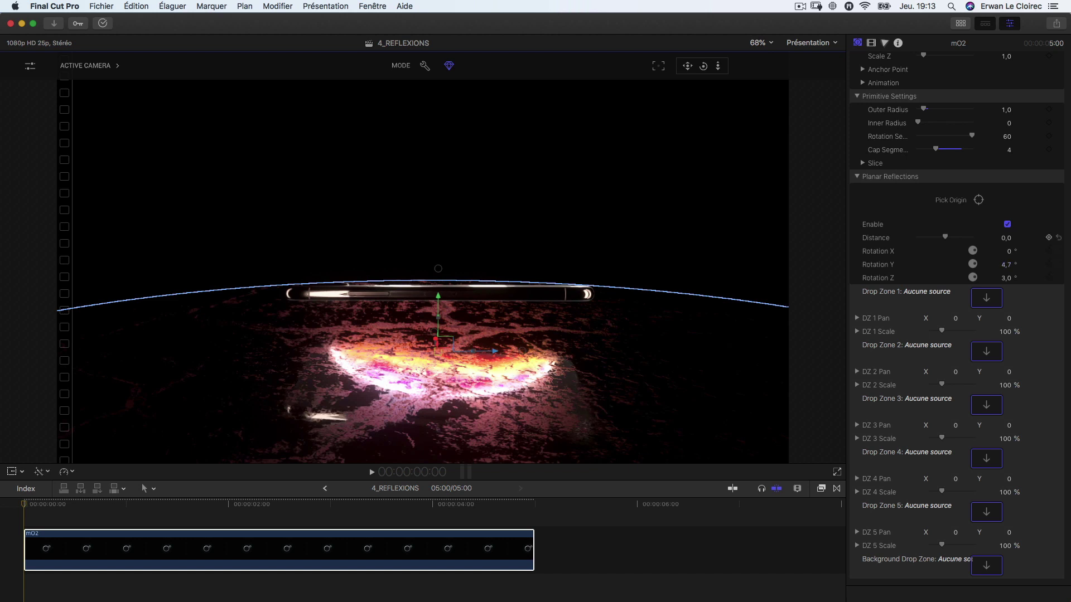
# Apply the Brushed Metal 3 material from the material library to the disc
pyautogui.scroll(6, 957, 318)
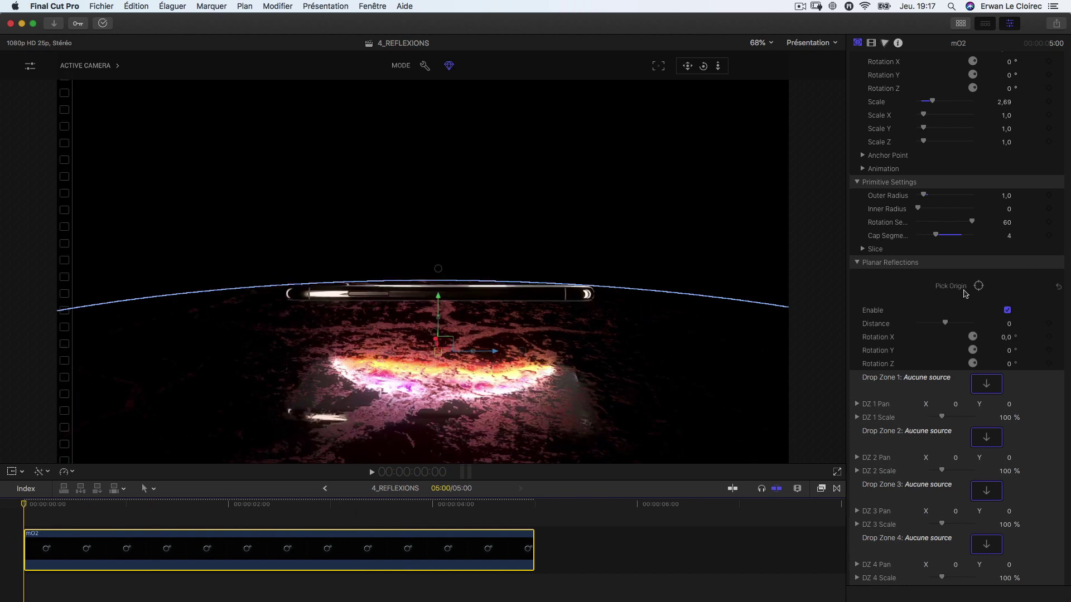
pyautogui.scroll(12, 958, 312)
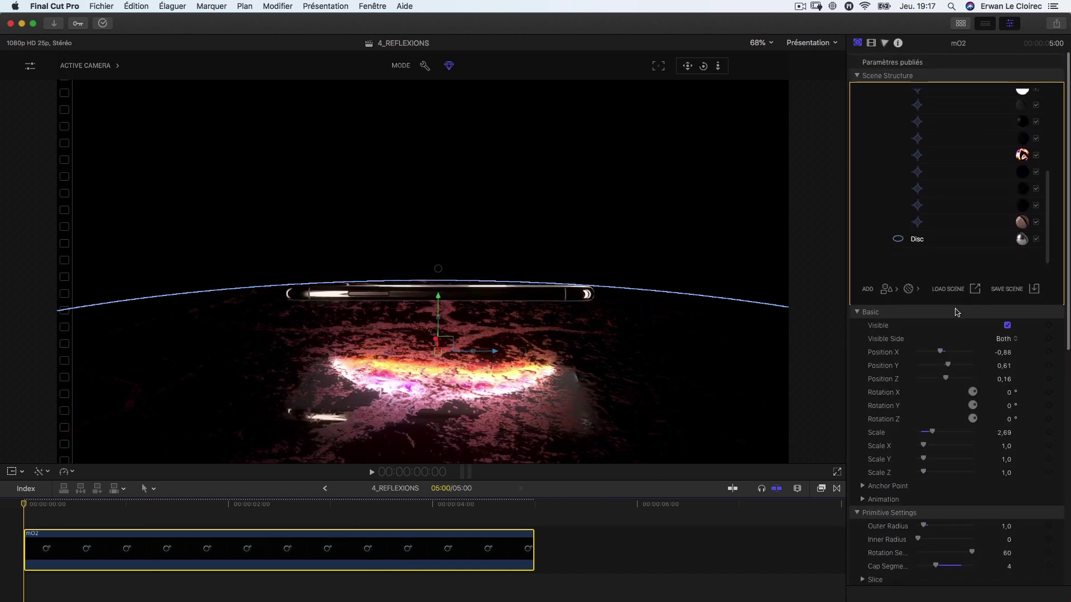
pyautogui.click(1022, 239)
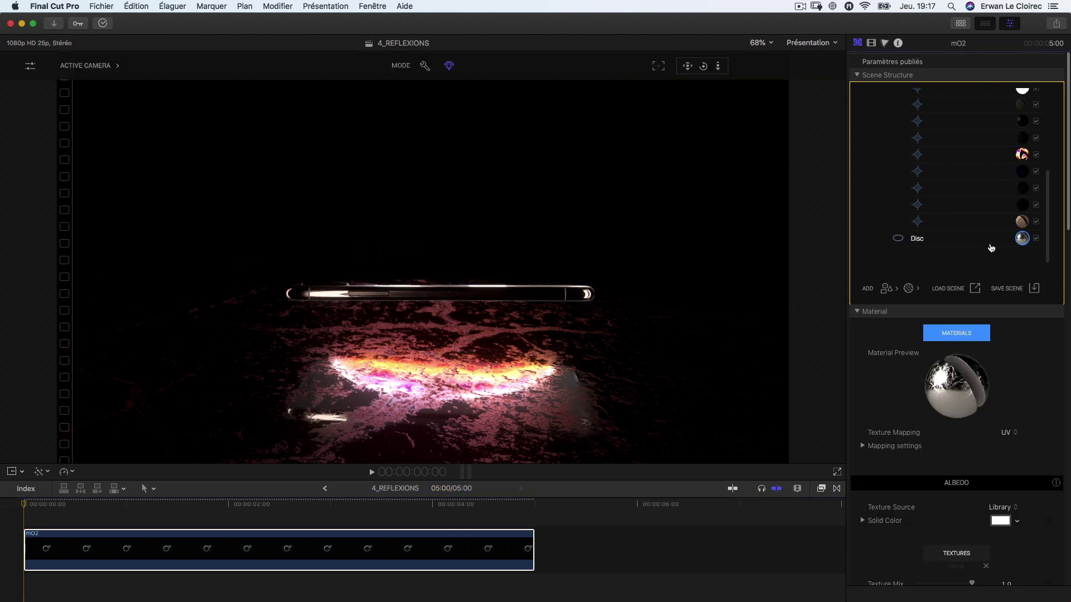
pyautogui.click(956, 334)
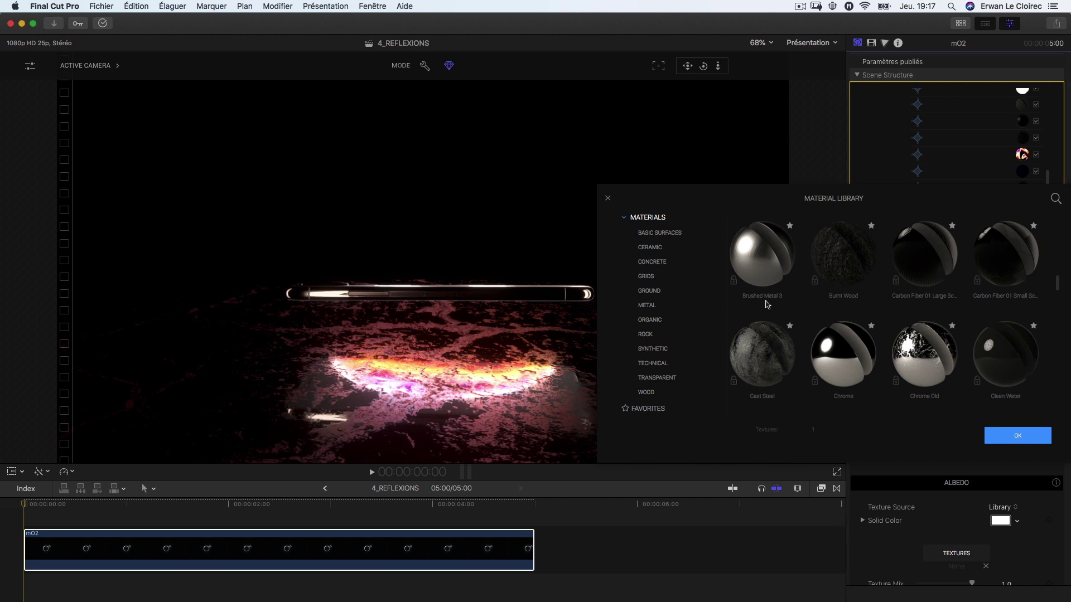
pyautogui.click(775, 276)
pyautogui.click(1017, 436)
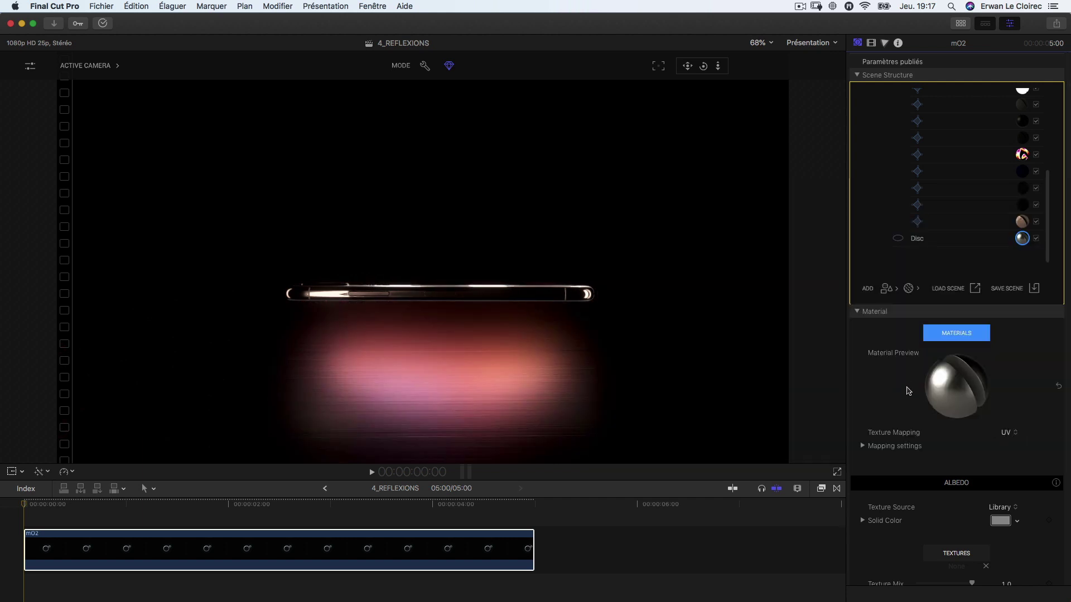
# Try the Burnt Wood and Carbon Fiber 01 Small materials on the disc
pyautogui.click(951, 335)
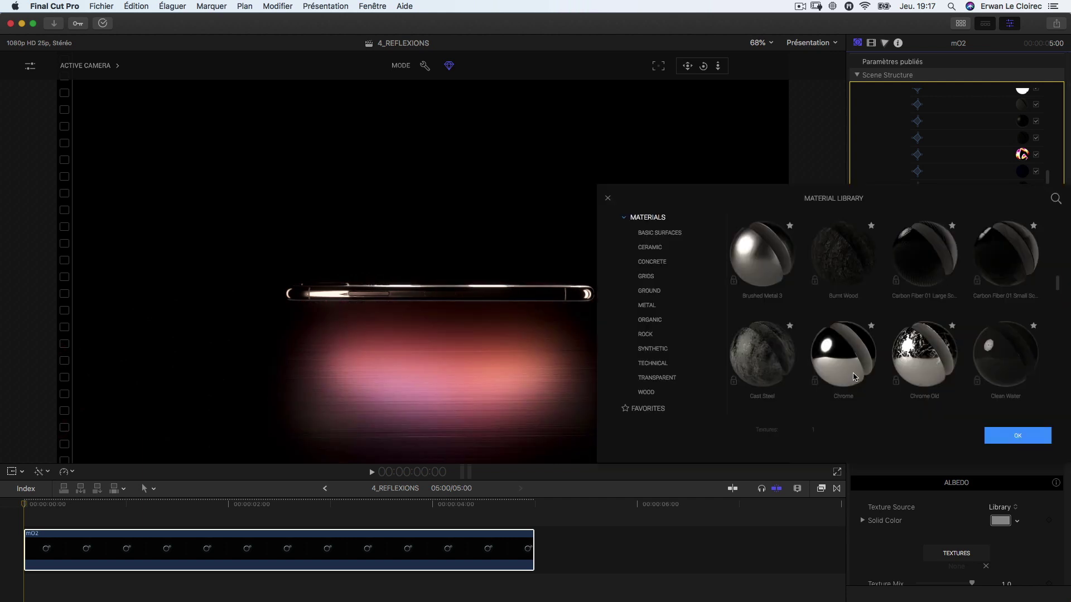
pyautogui.click(839, 266)
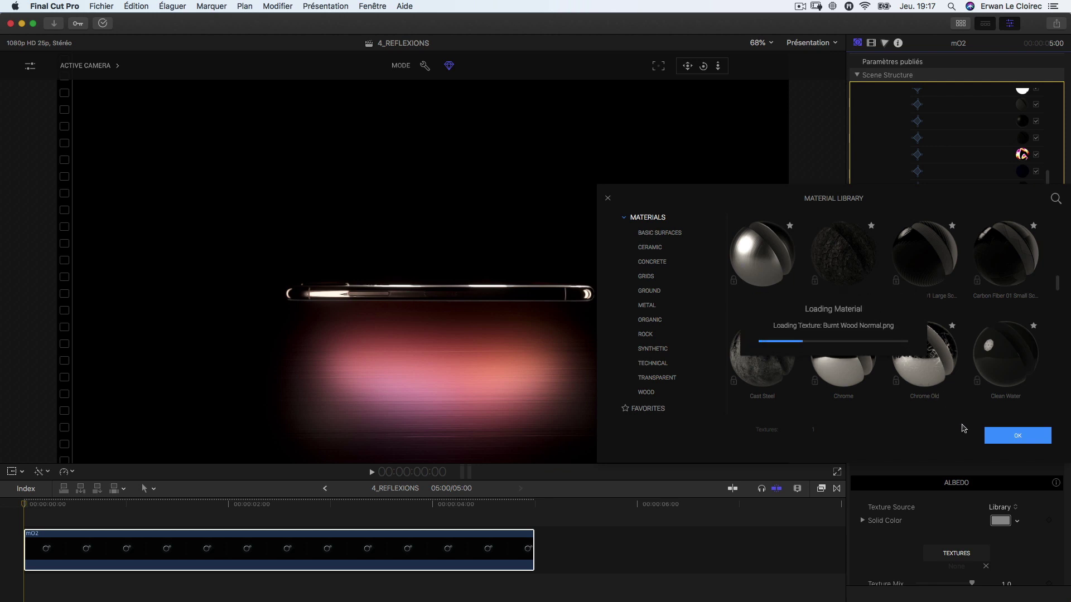
pyautogui.click(997, 435)
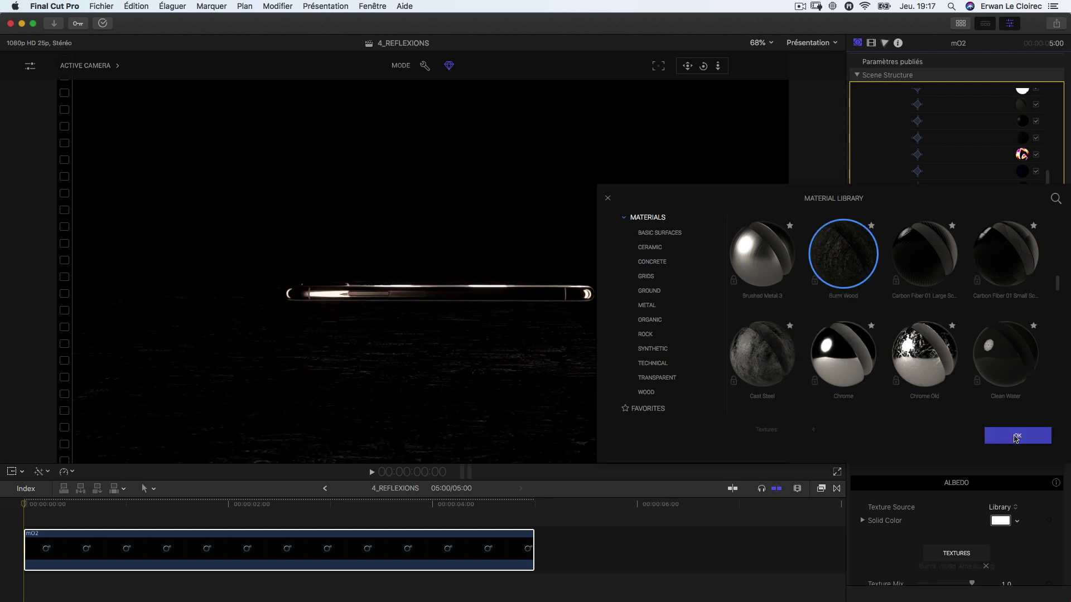
pyautogui.click(956, 337)
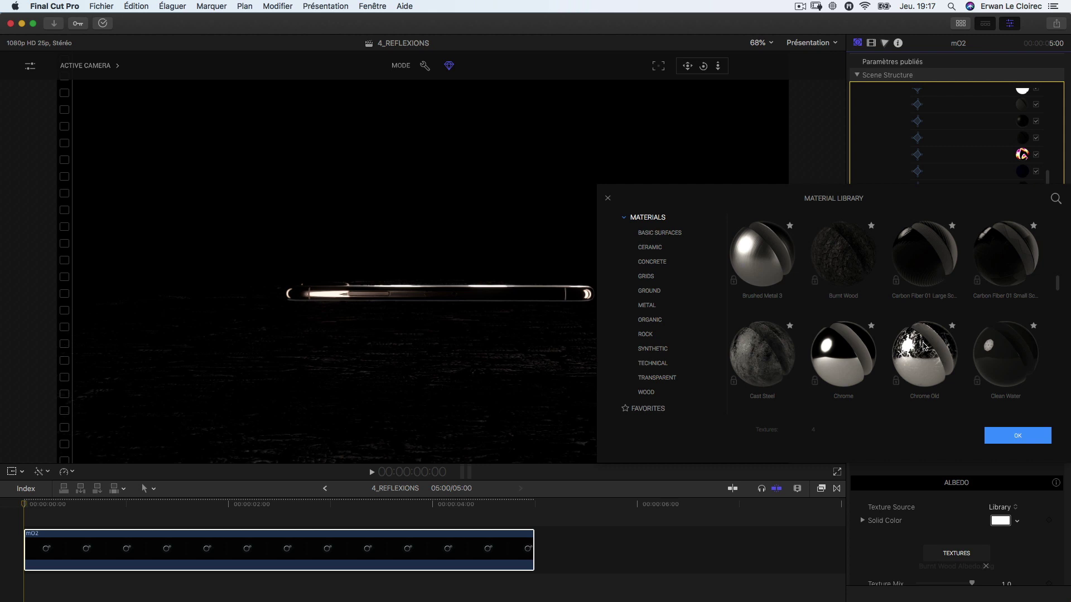
pyautogui.click(1003, 270)
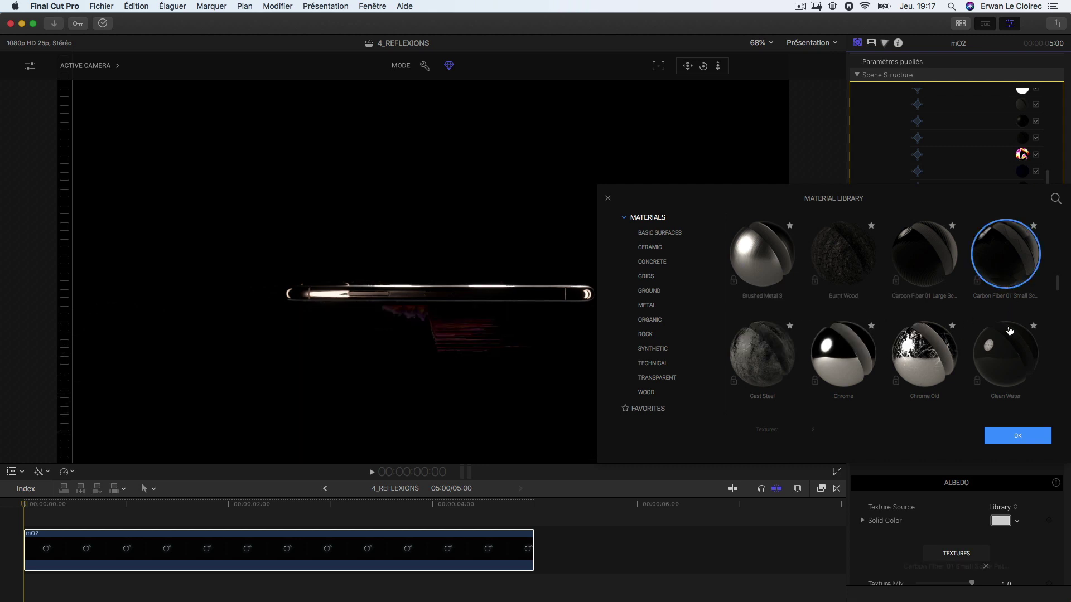
pyautogui.click(1004, 436)
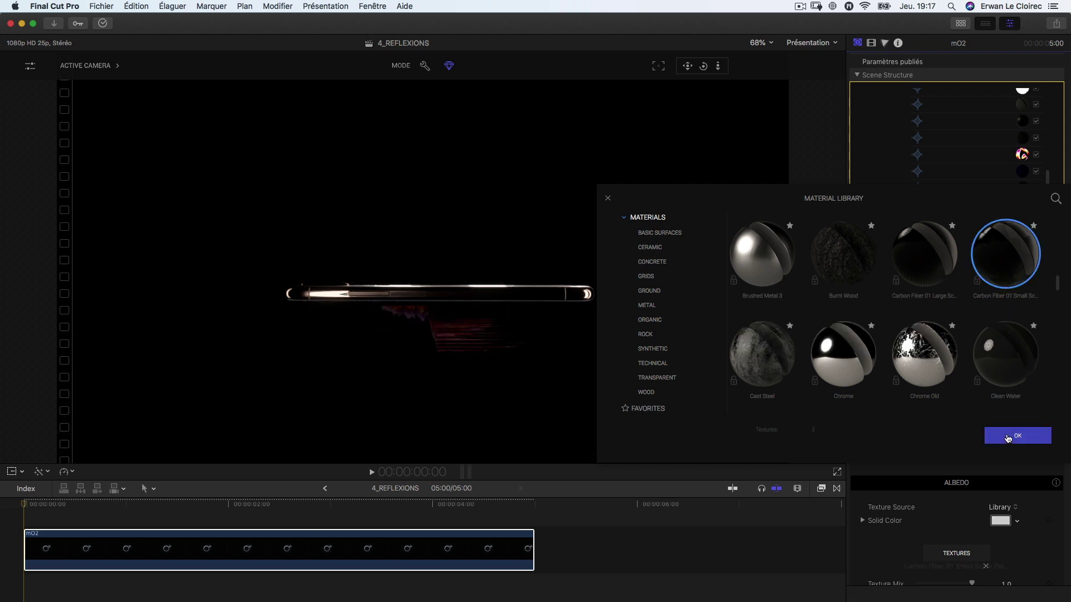
# Try Clean Water and Chrome Old on the disc, and apply the Iron Old material
pyautogui.click(1004, 365)
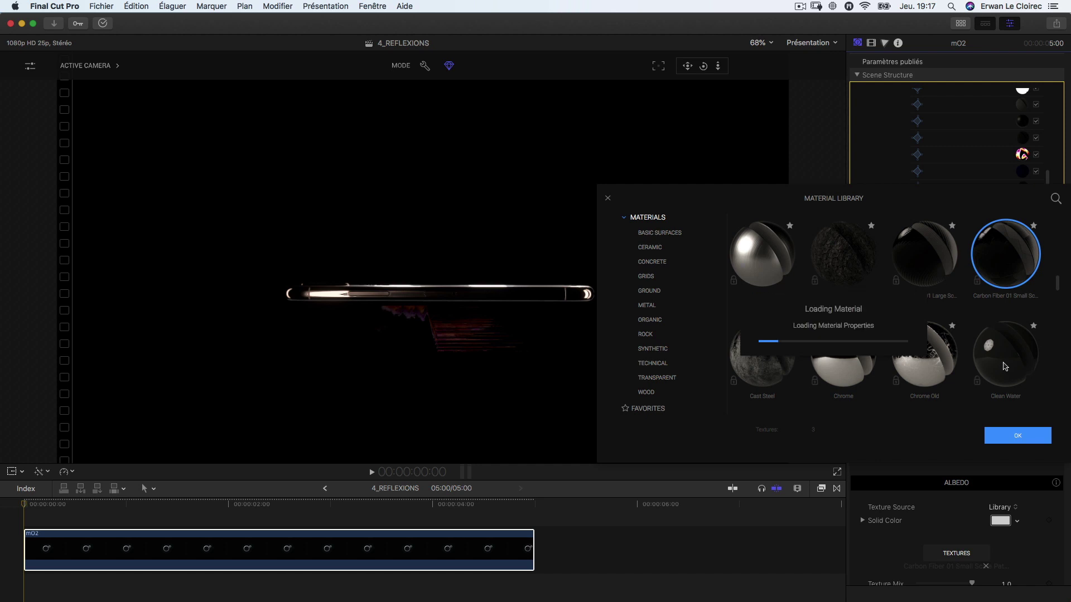
pyautogui.click(926, 357)
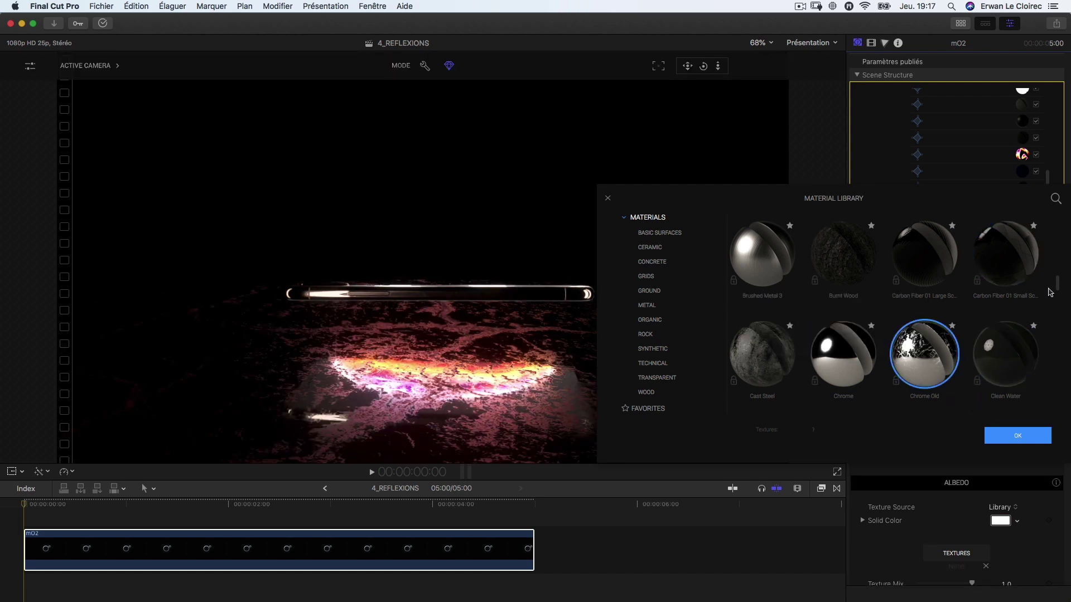
pyautogui.scroll(-5, 1058, 294)
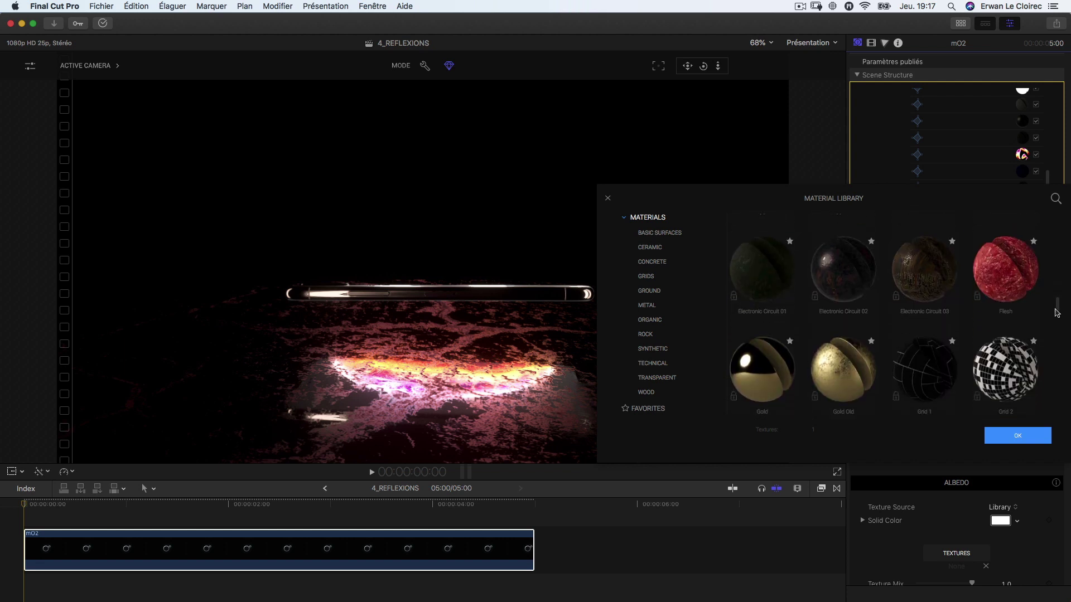
pyautogui.click(839, 360)
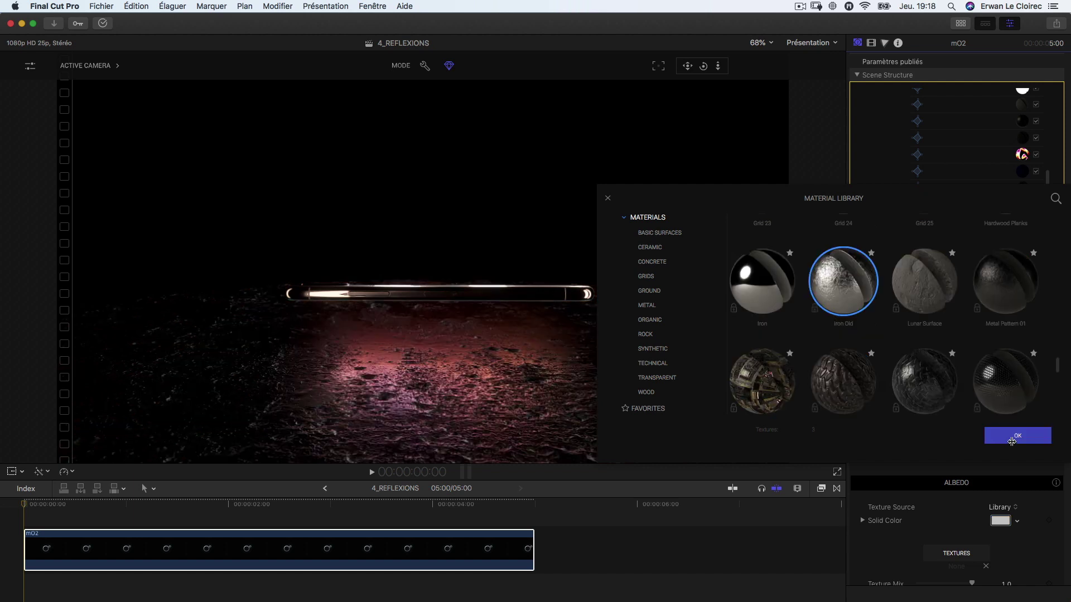
pyautogui.click(1013, 438)
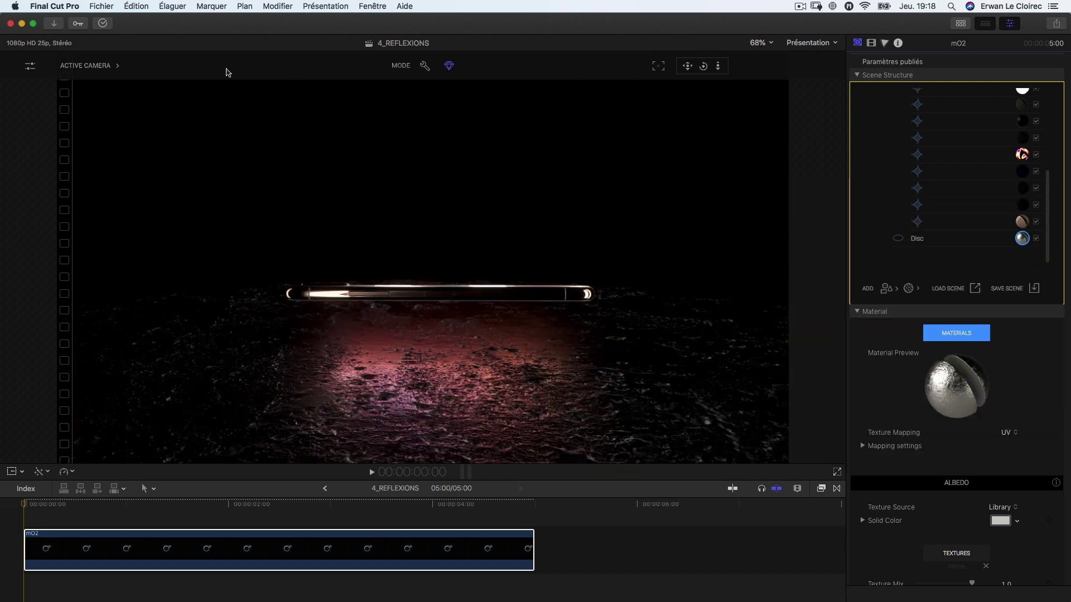
# Examine the disc's reflections around the phone from several angles in the Perspective view
pyautogui.click(85, 65)
pyautogui.click(88, 104)
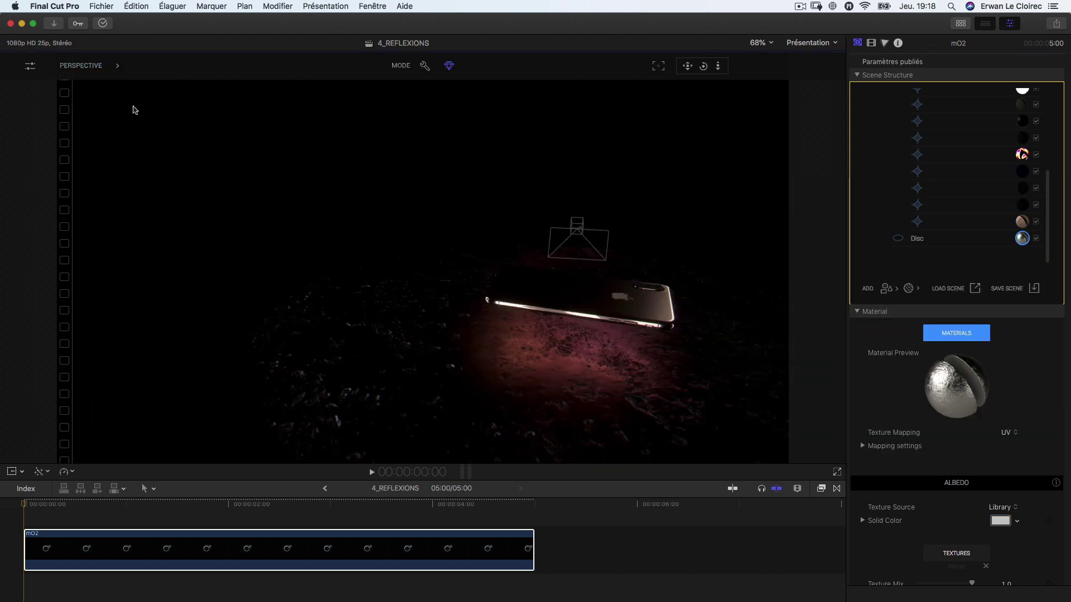
pyautogui.moveTo(704, 69); pyautogui.dragTo(561, 58)
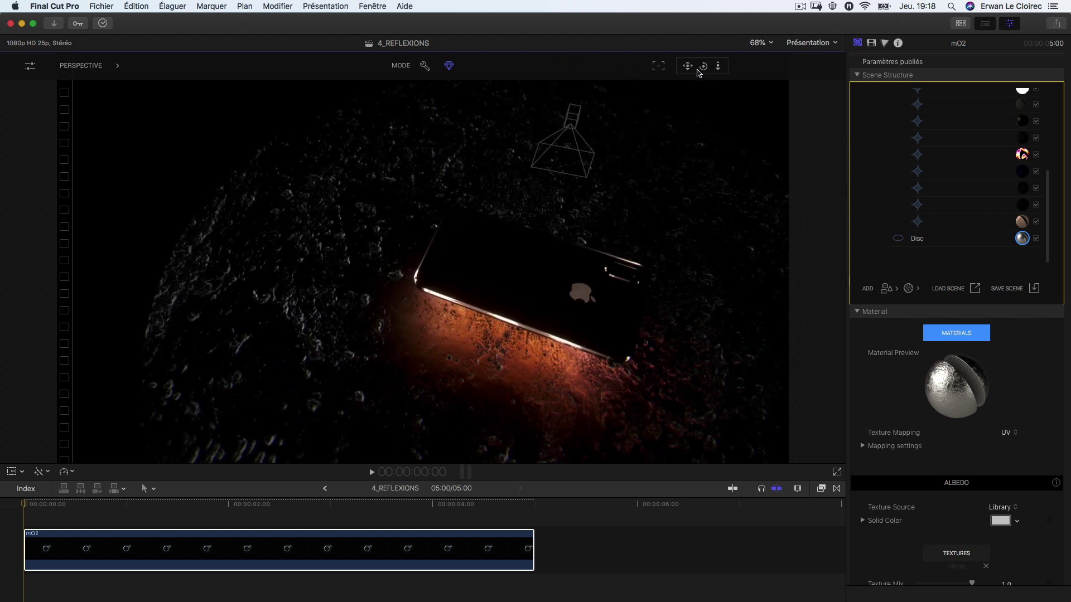
pyautogui.moveTo(703, 66); pyautogui.dragTo(786, 243)
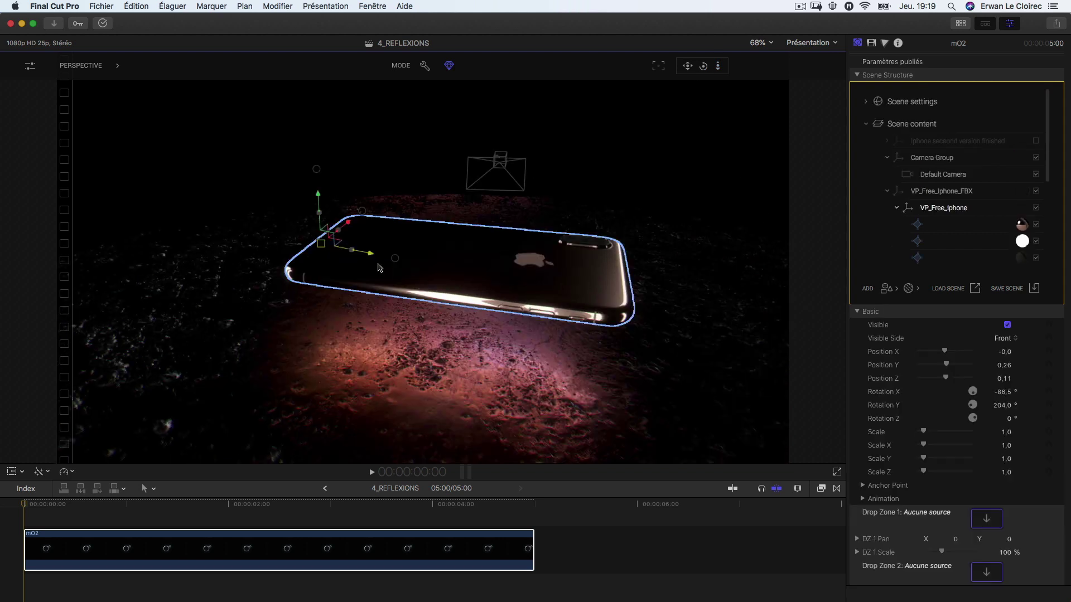
pyautogui.moveTo(378, 263); pyautogui.dragTo(331, 264)
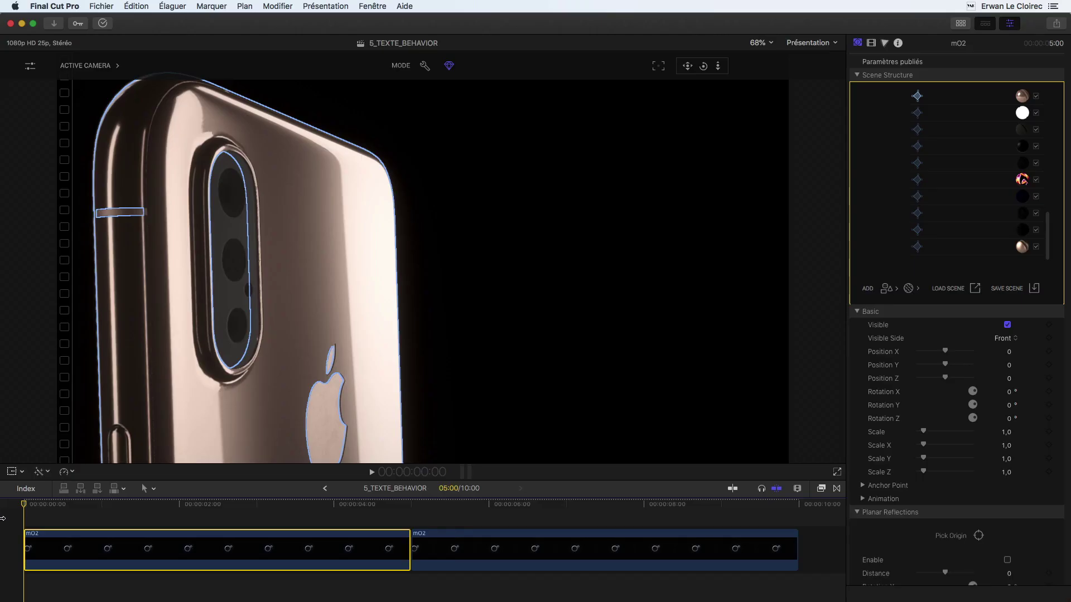
# Scrub the first clip and examine how its lens text group and Telephoto Description objects are organized in the scene structure
pyautogui.moveTo(28, 509); pyautogui.dragTo(329, 504)
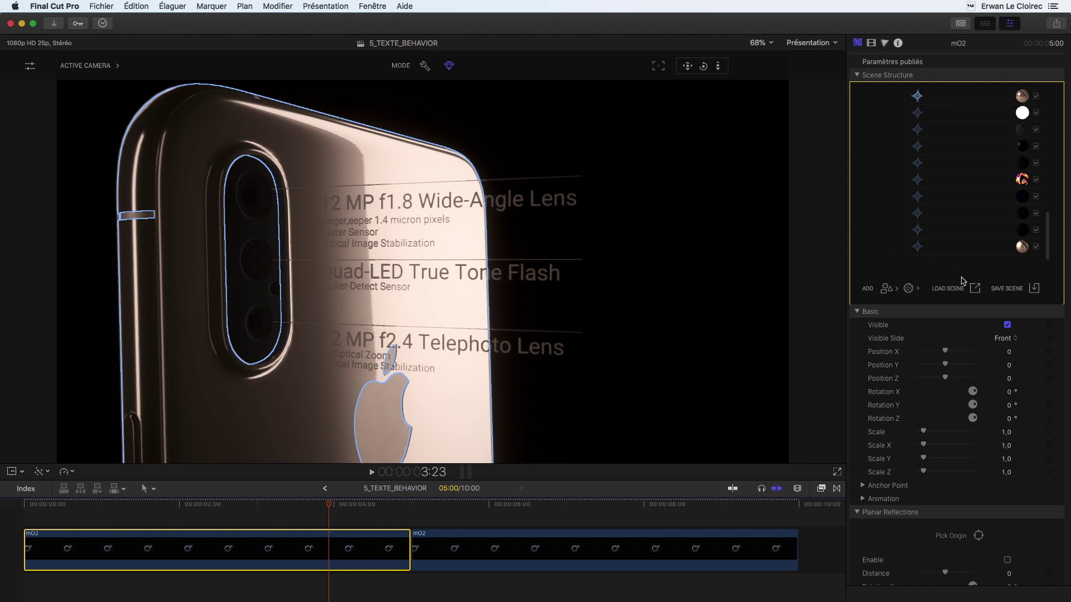
pyautogui.scroll(5, 963, 281)
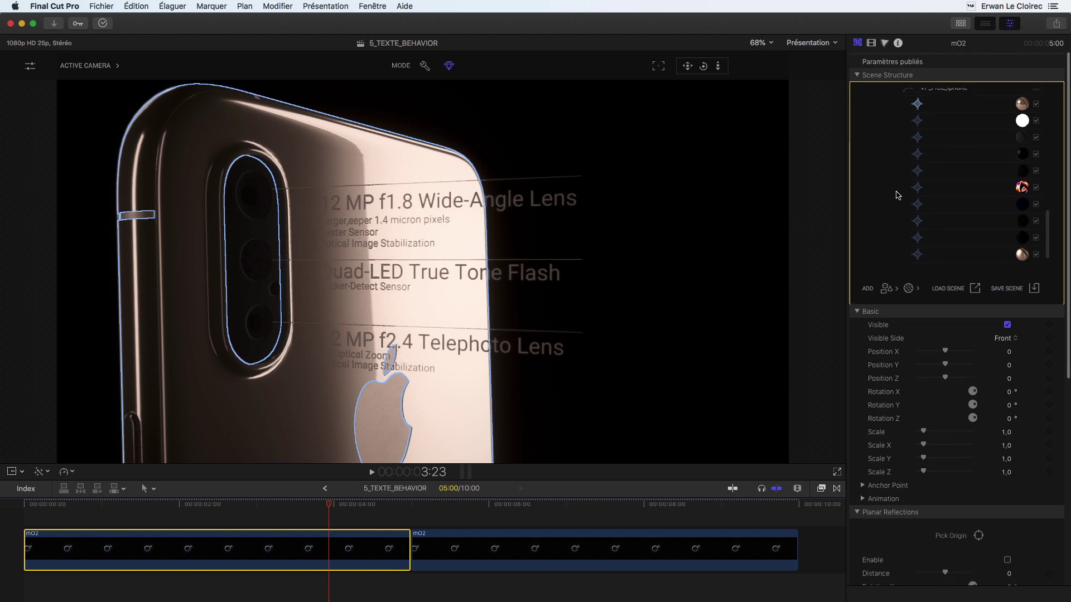
pyautogui.click(896, 171)
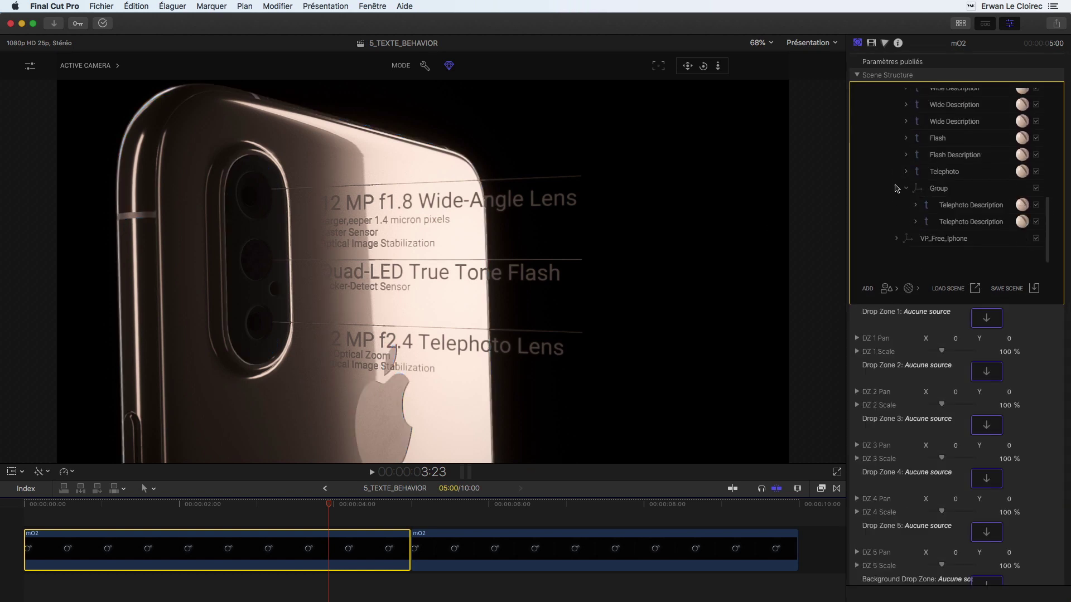
pyautogui.scroll(4, 896, 201)
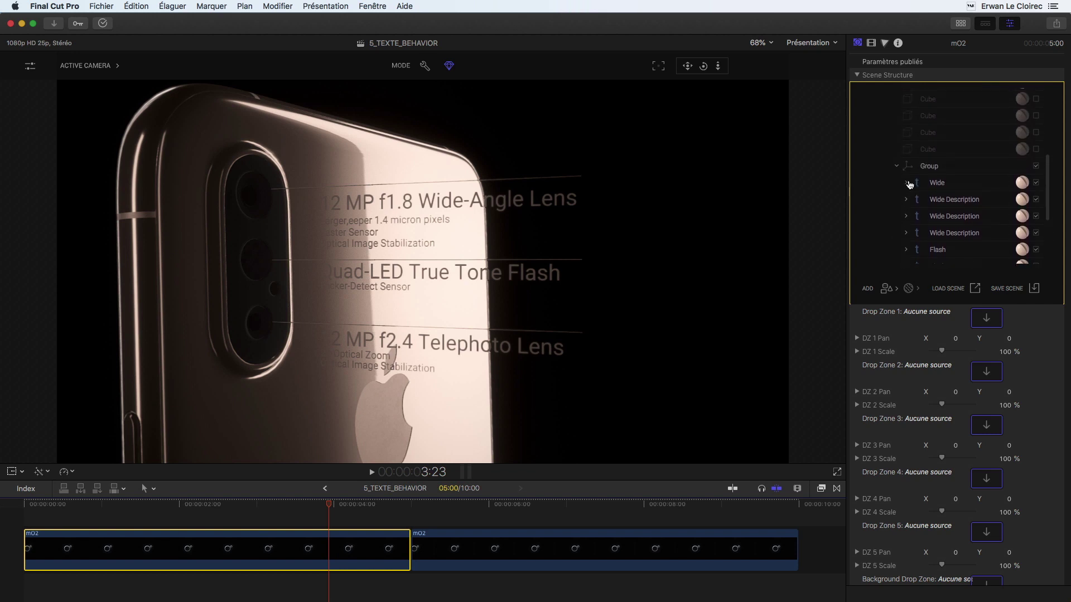
pyautogui.click(929, 167)
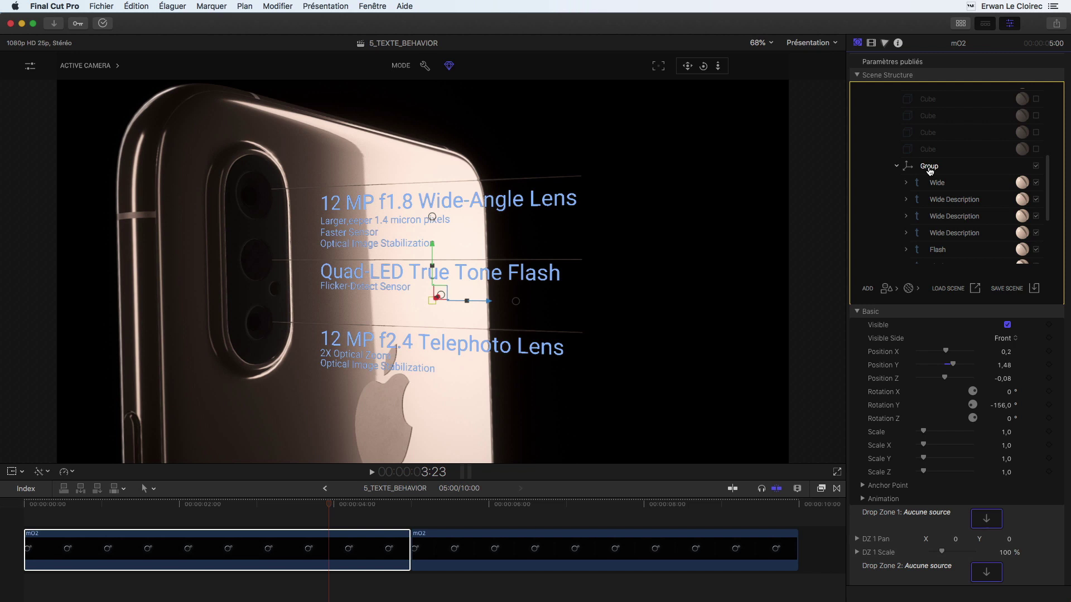
pyautogui.scroll(-5, 934, 260)
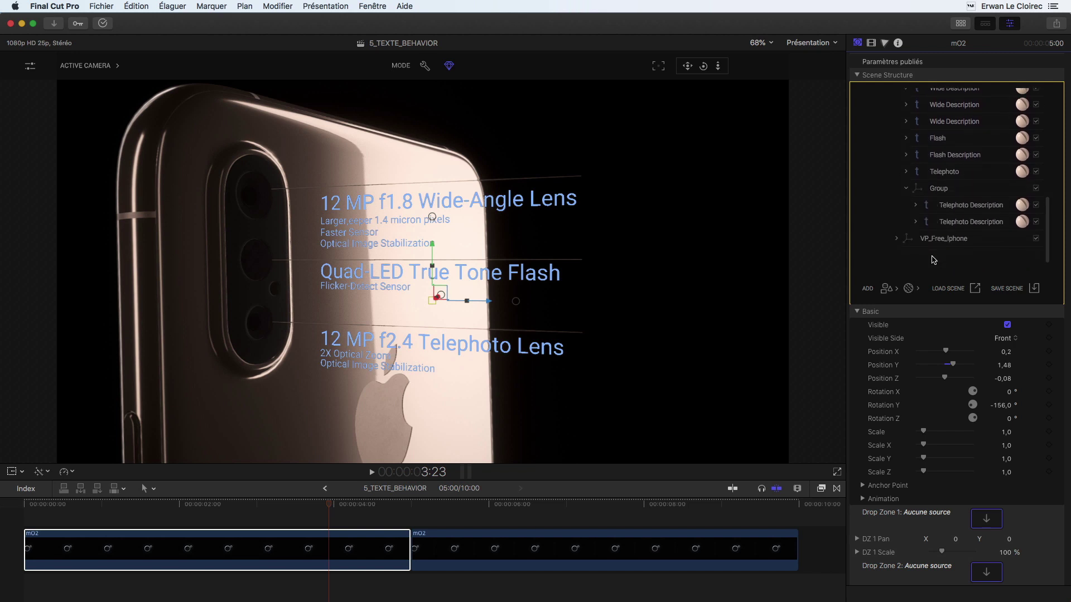
pyautogui.click(950, 206)
pyautogui.click(915, 205)
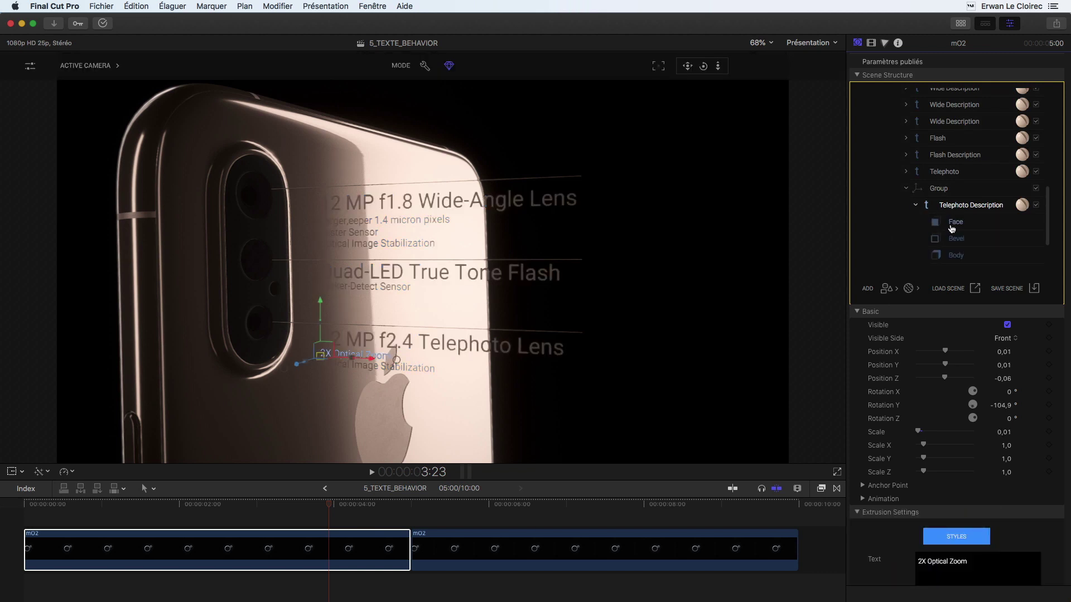
pyautogui.scroll(-1, 952, 228)
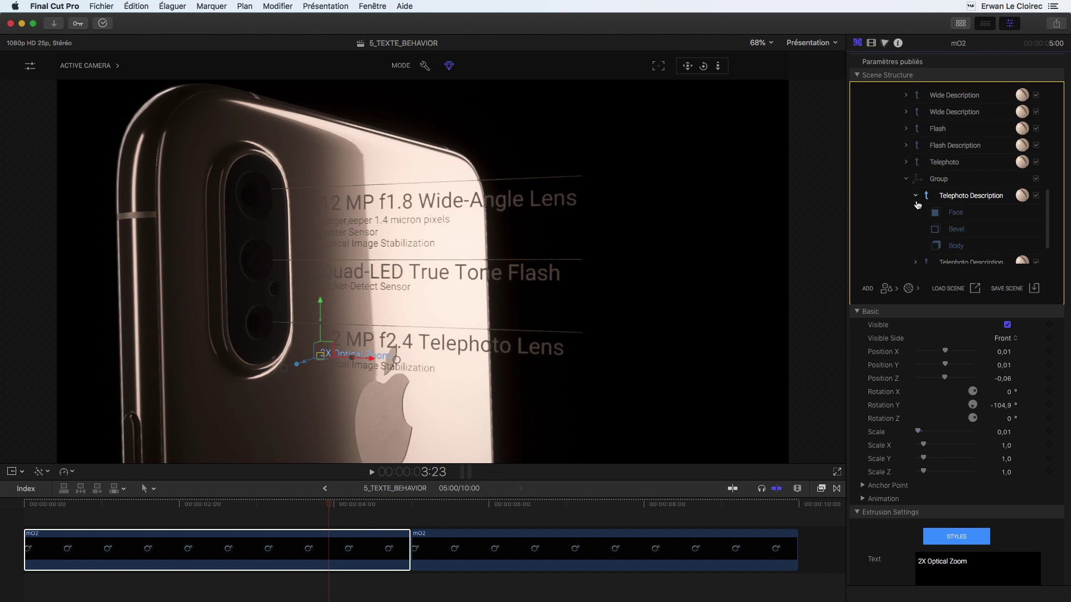
pyautogui.click(915, 198)
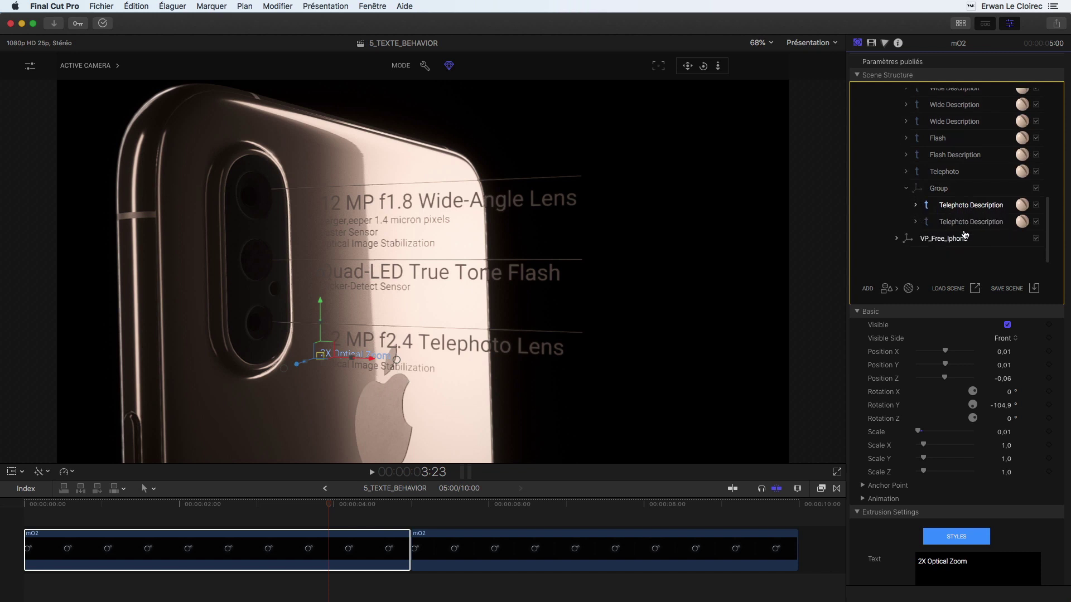
pyautogui.scroll(-5, 960, 404)
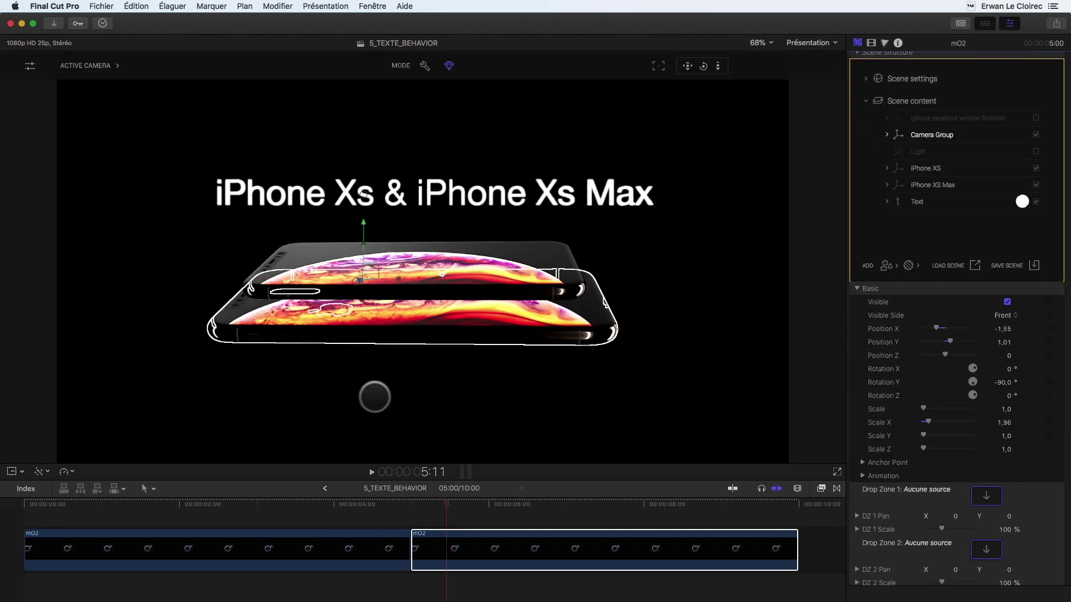
# Select the iPhone Xs & iPhone Xs Max title in the second clip at 6:17 and review its extrusion settings
pyautogui.moveTo(445, 506); pyautogui.dragTo(543, 512)
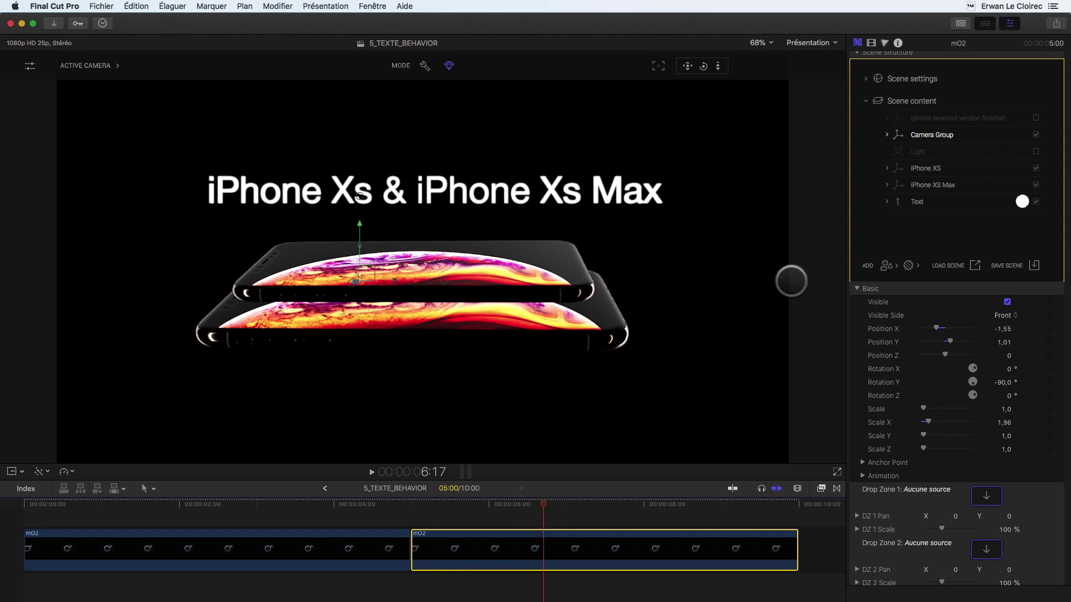
pyautogui.click(919, 202)
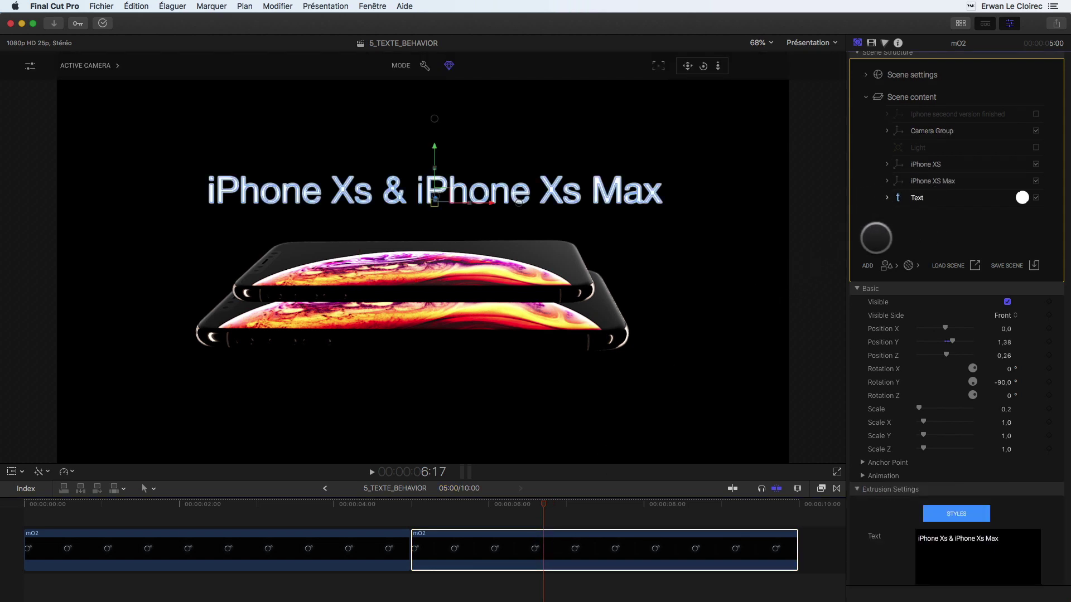
pyautogui.scroll(-6, 851, 351)
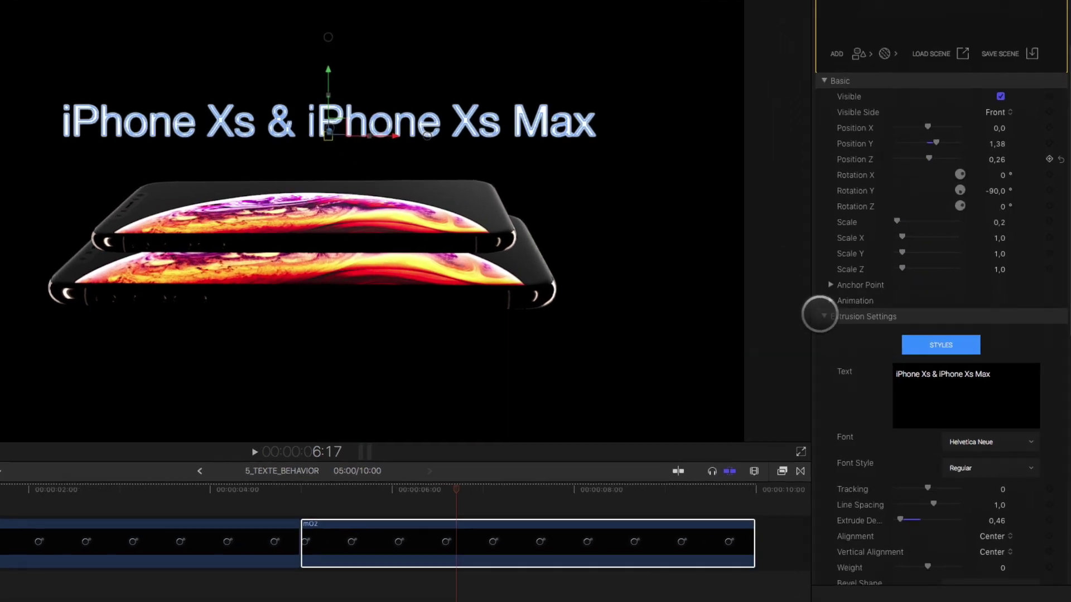
pyautogui.scroll(-2, 753, 229)
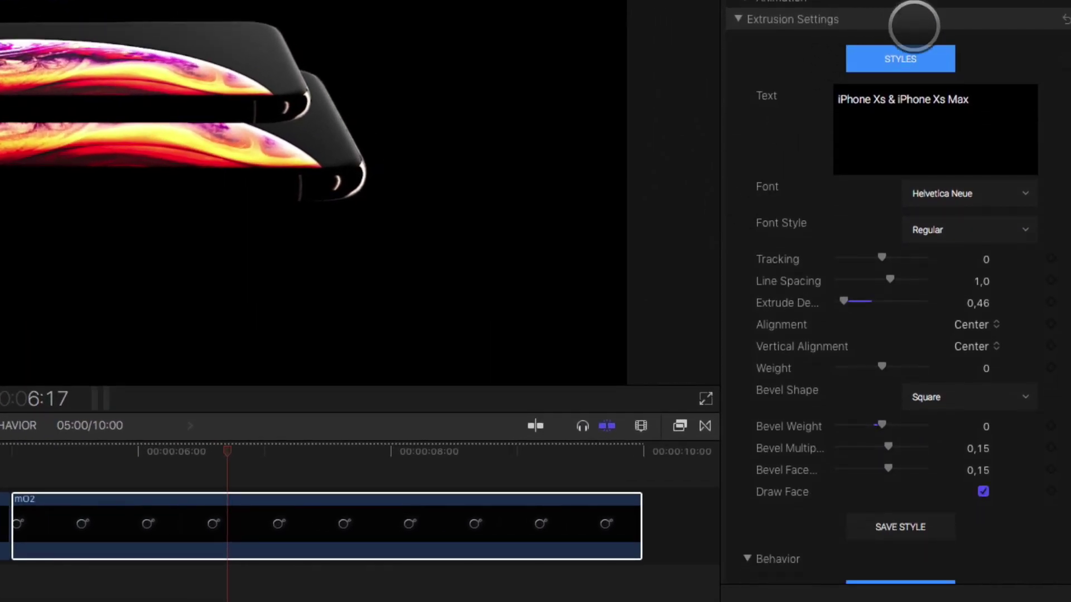
pyautogui.scroll(-10, 770, 306)
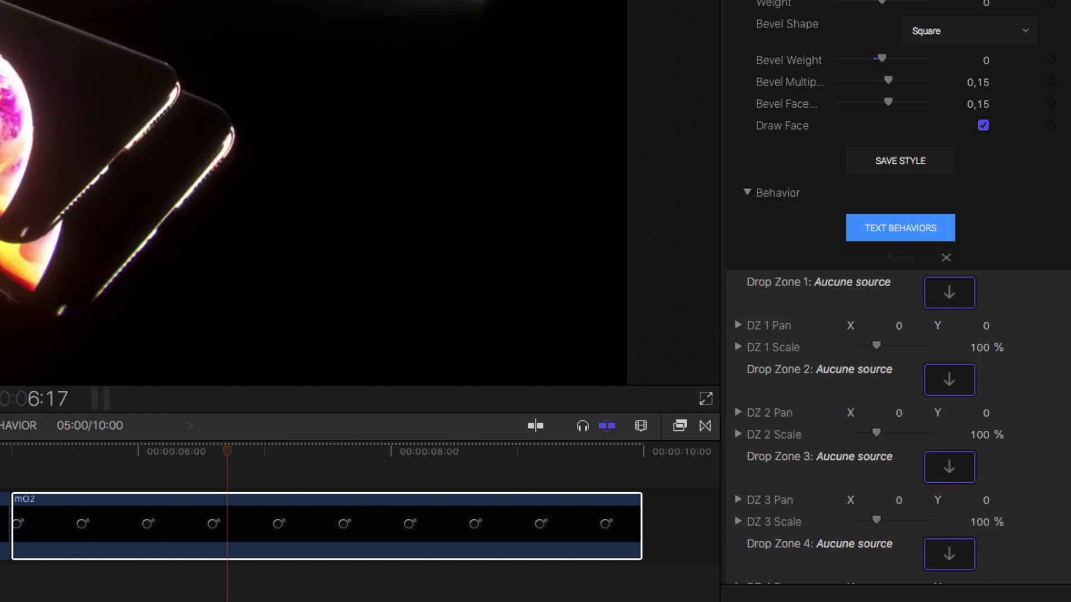
# Browse the Text Behavior Library and apply Slide Backward In to the iPhone title
pyautogui.click(905, 231)
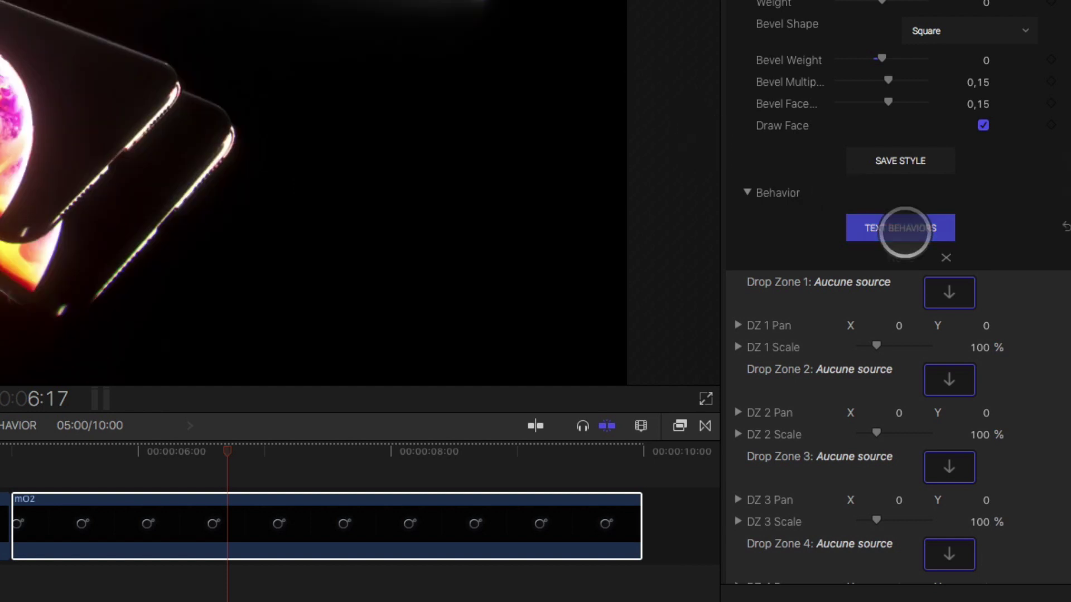
pyautogui.scroll(10, 522, 193)
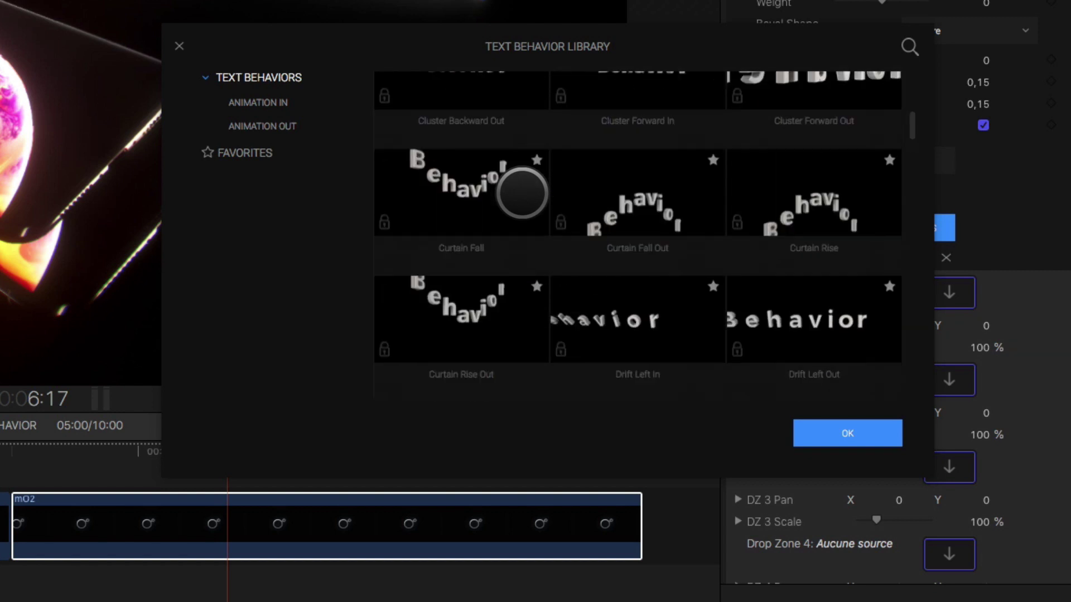
pyautogui.scroll(-10, 521, 193)
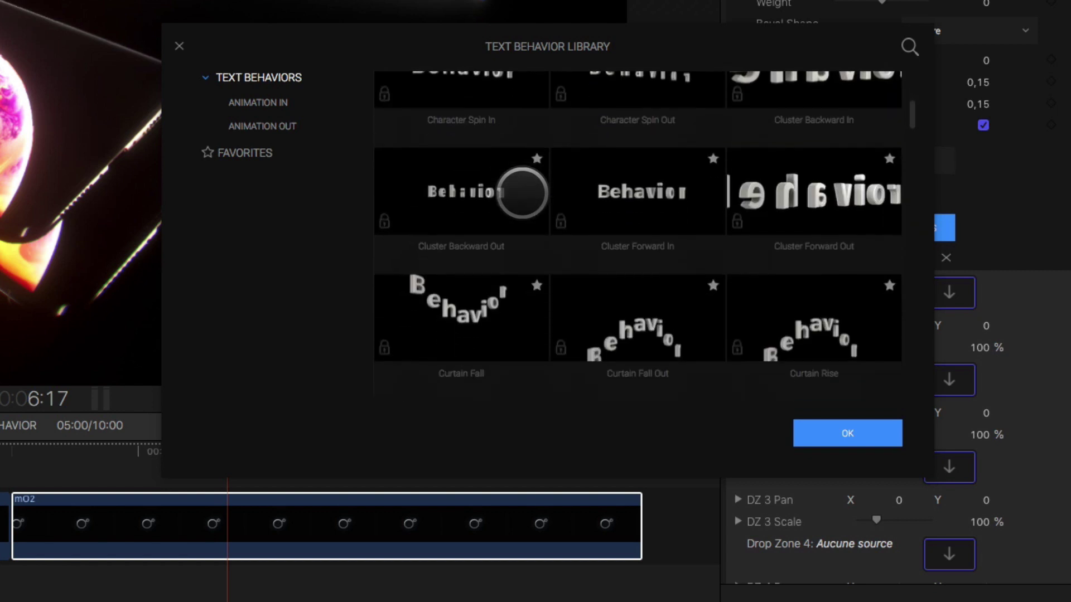
pyautogui.scroll(-10, 522, 193)
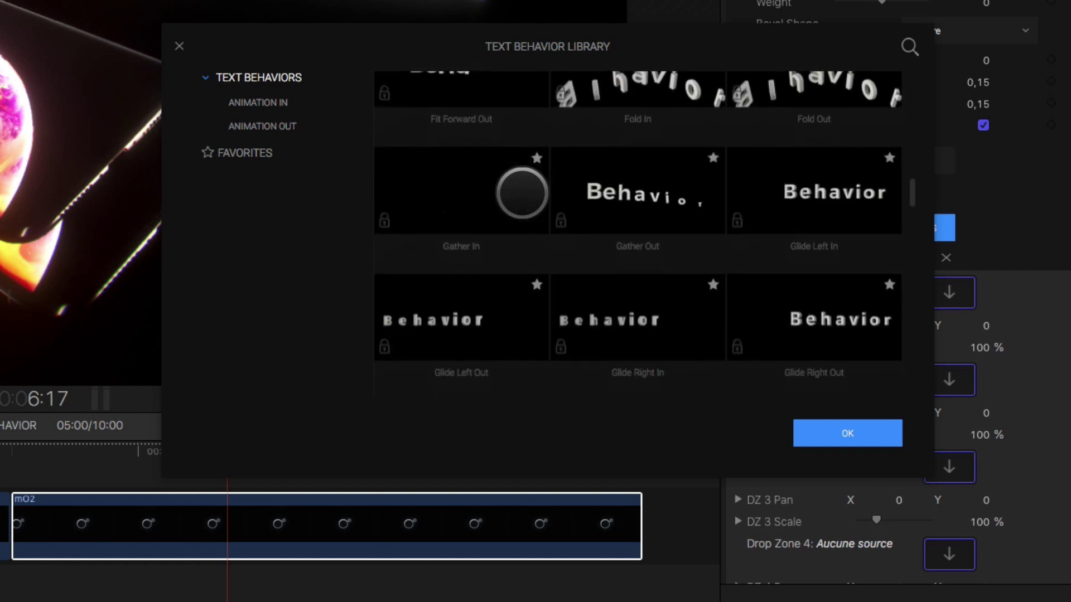
pyautogui.scroll(-1, 521, 193)
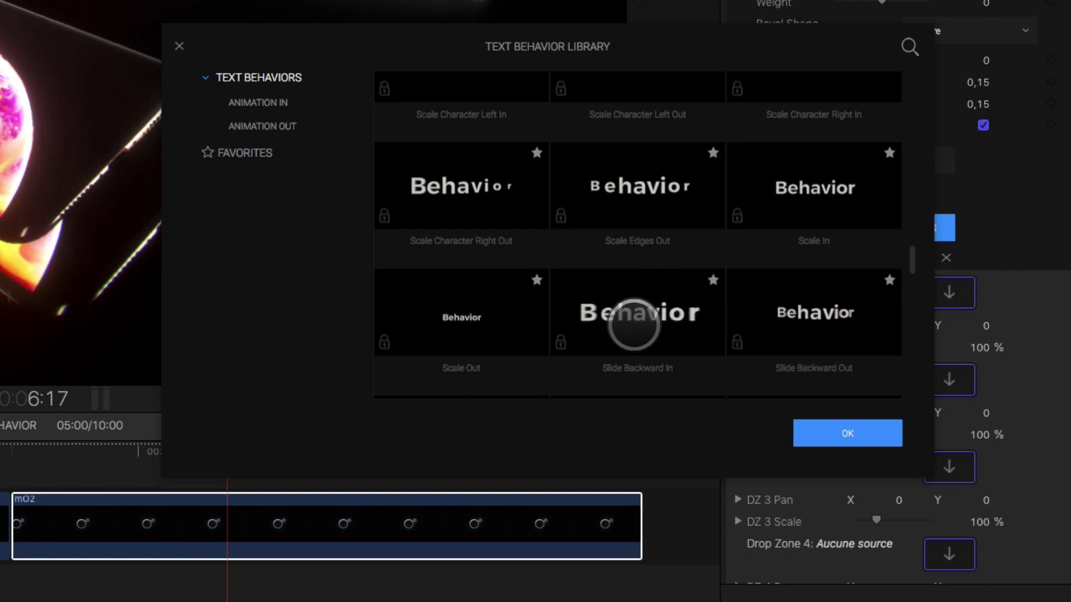
pyautogui.click(634, 325)
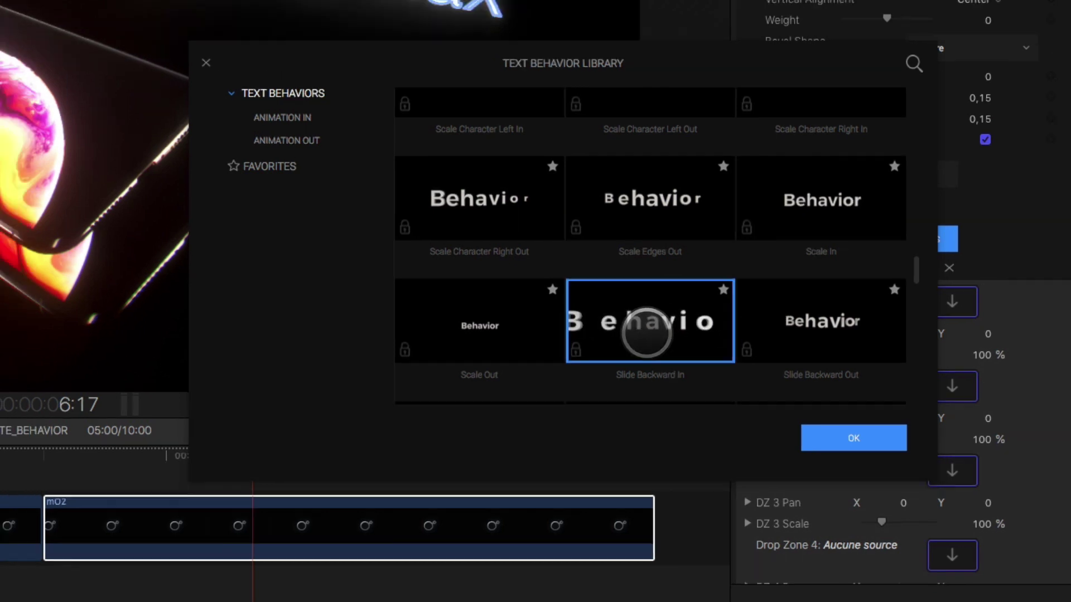
pyautogui.click(854, 433)
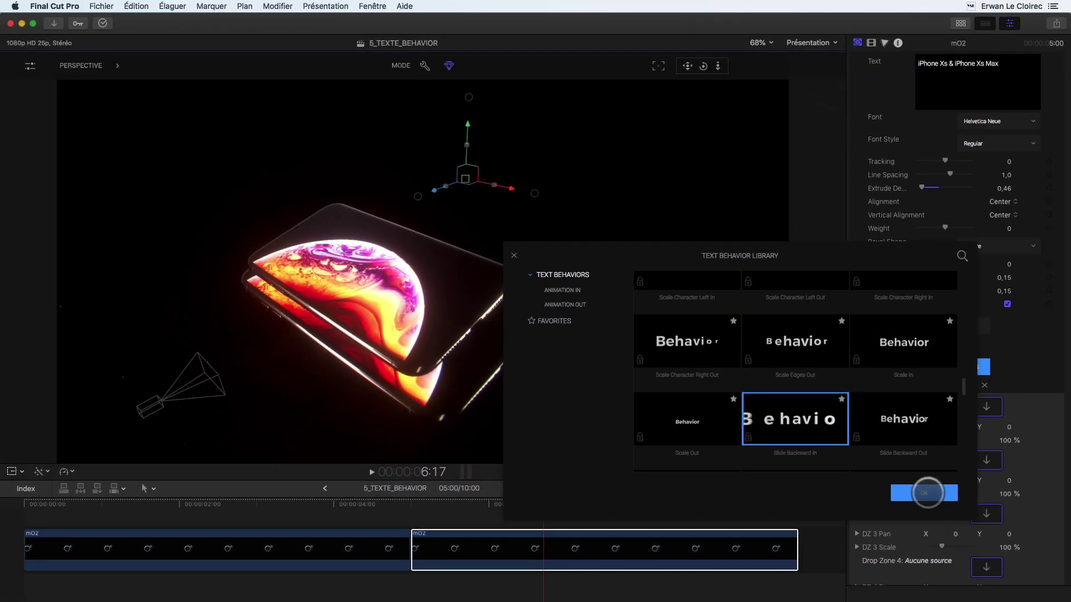
# Make the Slide Backward In behavior start from the current frame at 5:10, and scrub through its animation
pyautogui.moveTo(491, 505)
pyautogui.mouseDown()
pyautogui.moveTo(403, 504)
pyautogui.moveTo(796, 520)
pyautogui.moveTo(474, 512)
pyautogui.mouseUp()
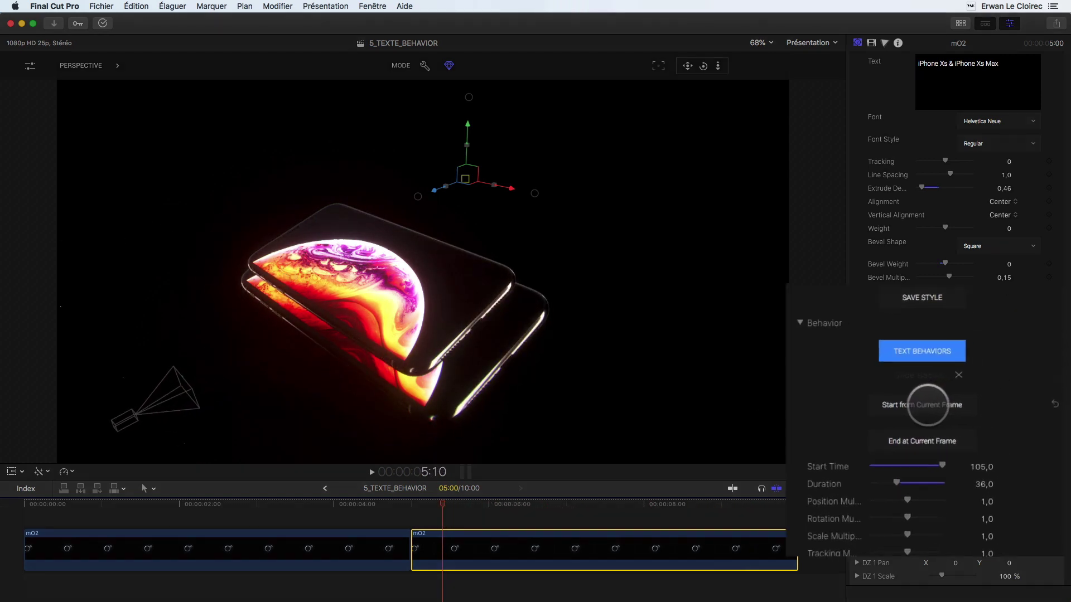
pyautogui.click(883, 400)
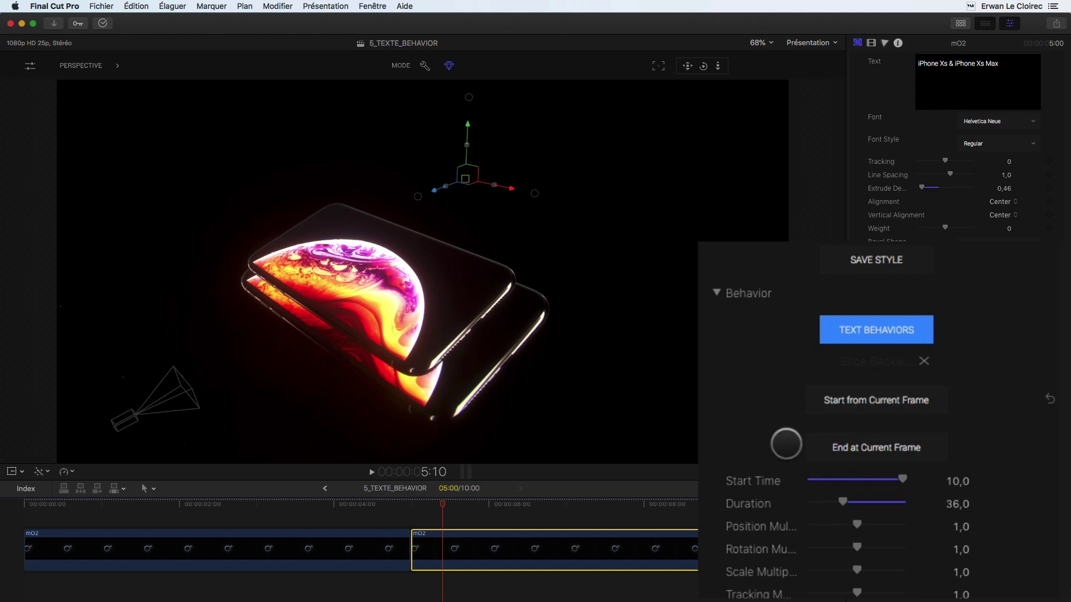
pyautogui.moveTo(424, 506); pyautogui.dragTo(526, 501)
# Replace the title's behavior with Spin Left In, start it from the current frame at 7:05, and preview it
pyautogui.click(956, 367)
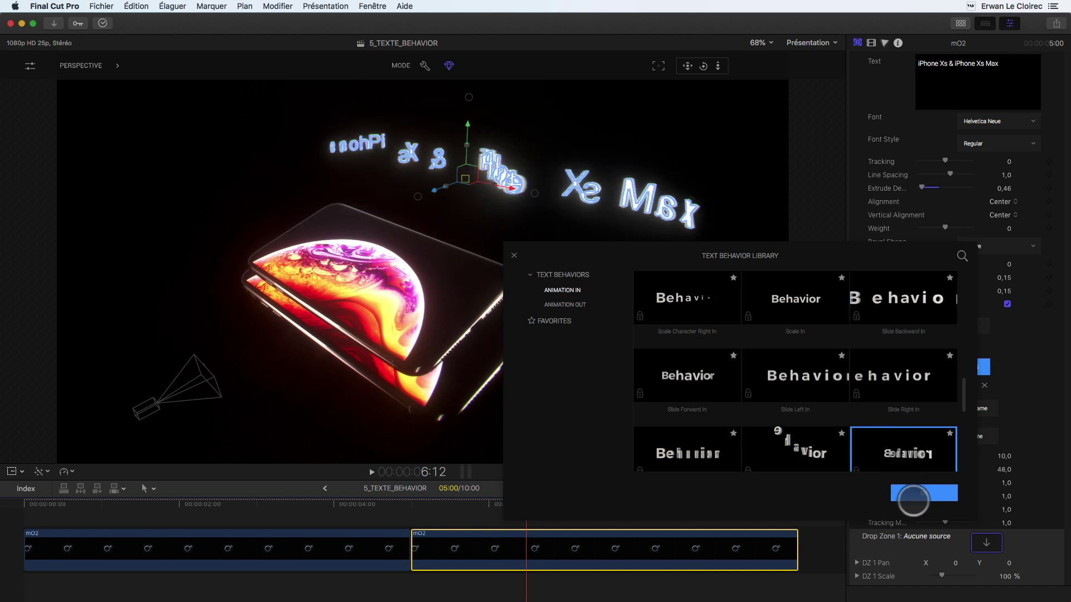
pyautogui.click(913, 498)
pyautogui.moveTo(521, 505); pyautogui.dragTo(583, 507)
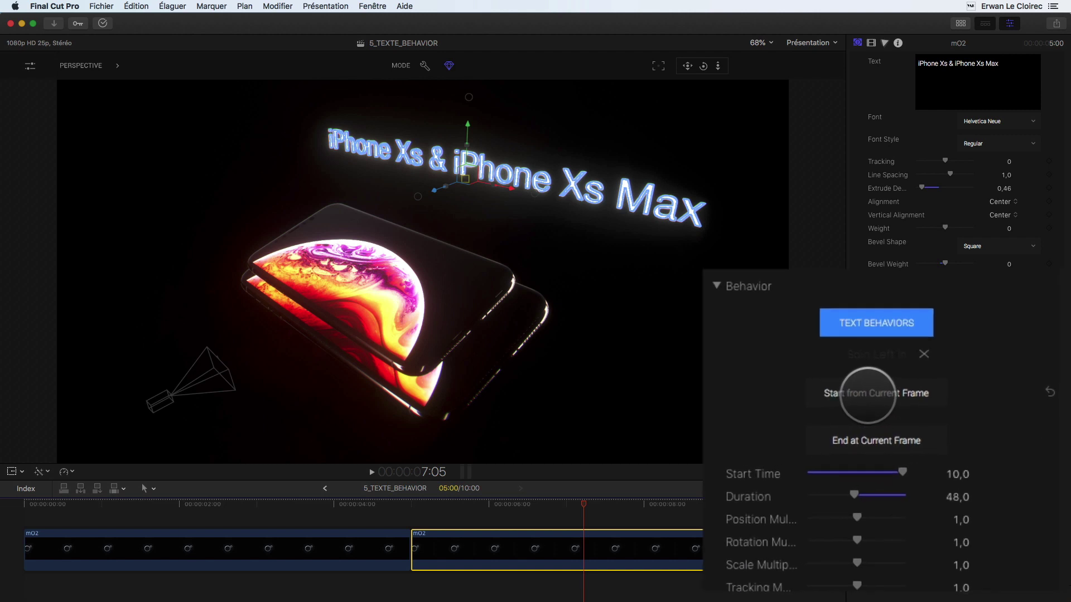
pyautogui.click(956, 408)
pyautogui.moveTo(587, 504); pyautogui.dragTo(706, 508)
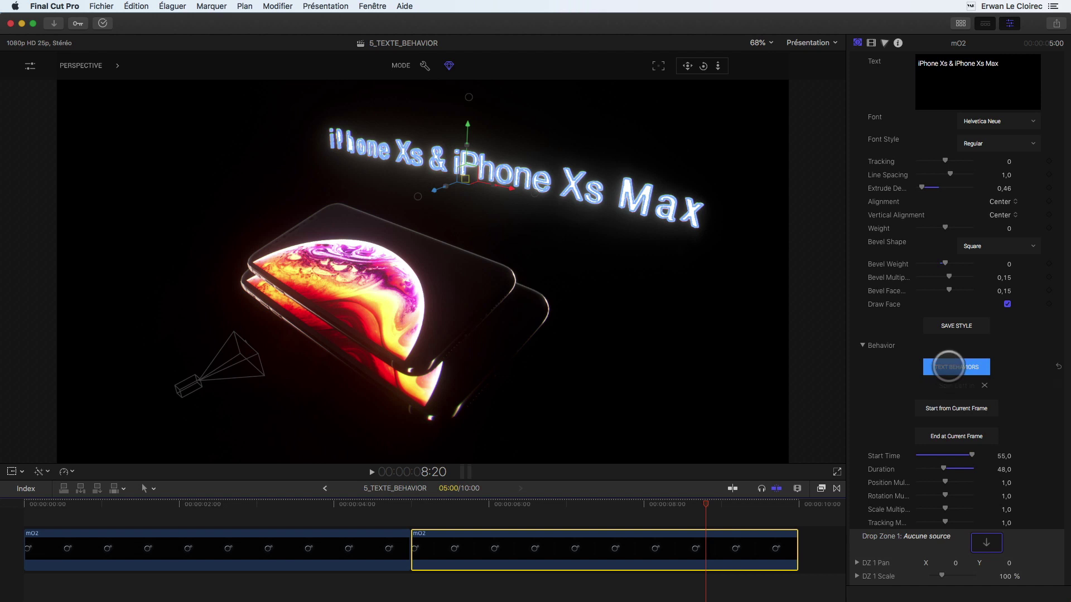
# Replace the title's behavior with the Spill Out exit animation and start it from the current frame, at start time 98
pyautogui.click(948, 367)
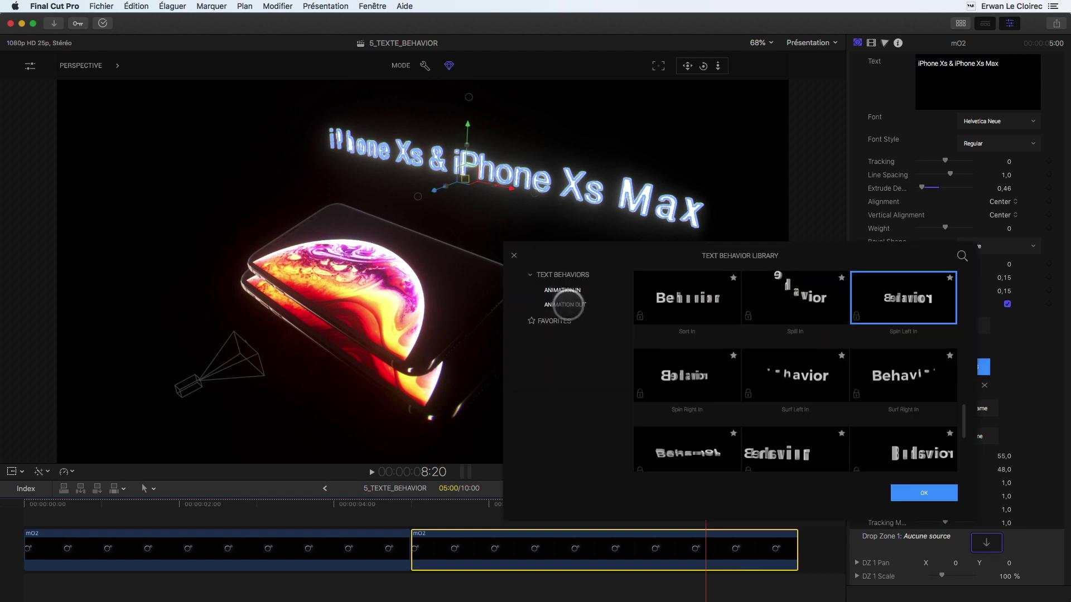
pyautogui.click(568, 304)
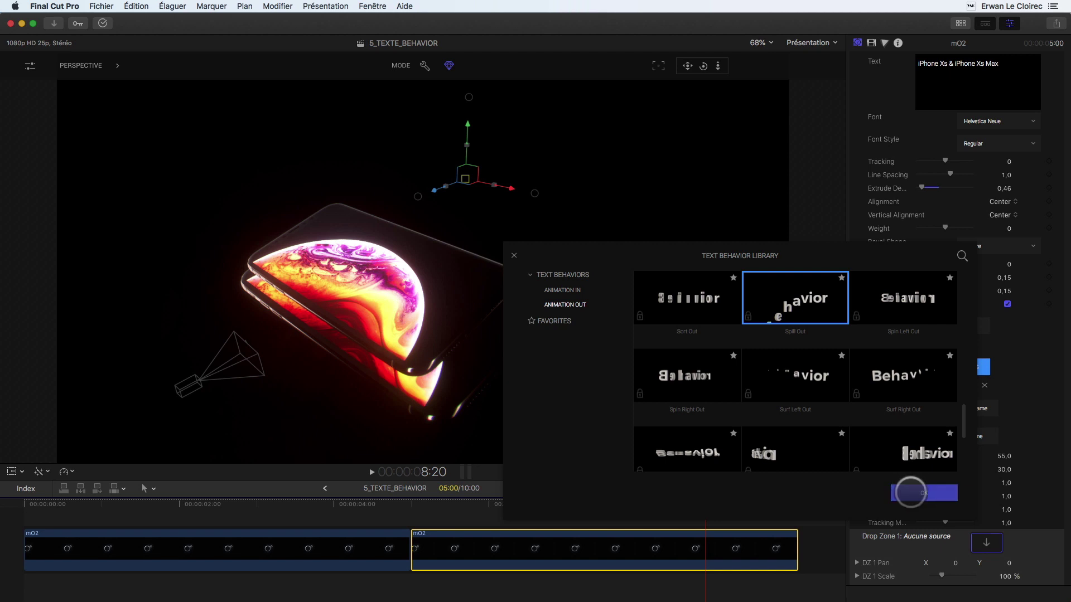
pyautogui.click(911, 493)
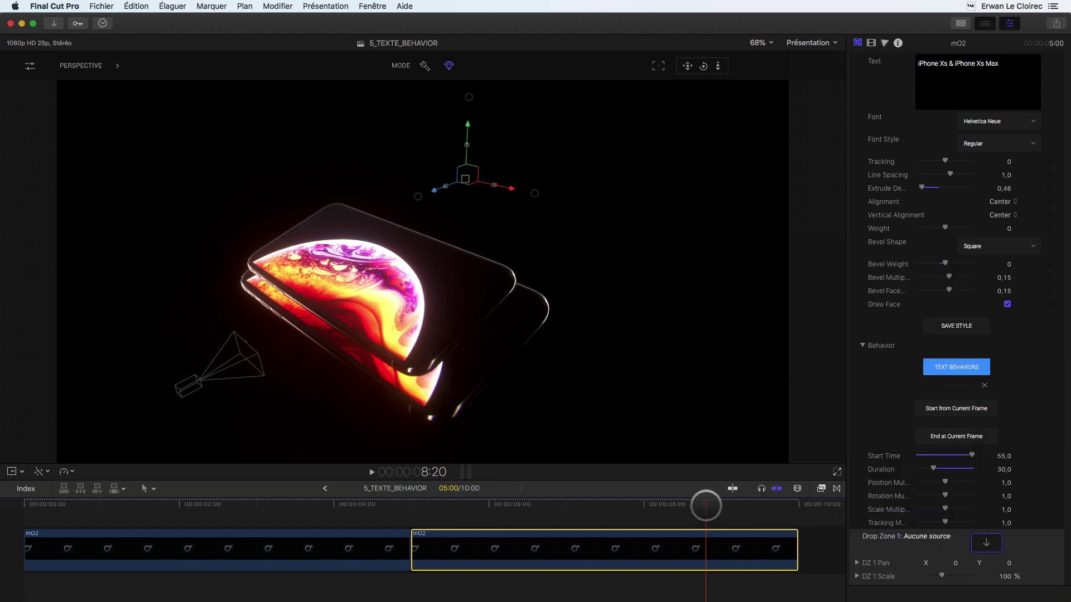
pyautogui.moveTo(688, 506); pyautogui.dragTo(717, 506)
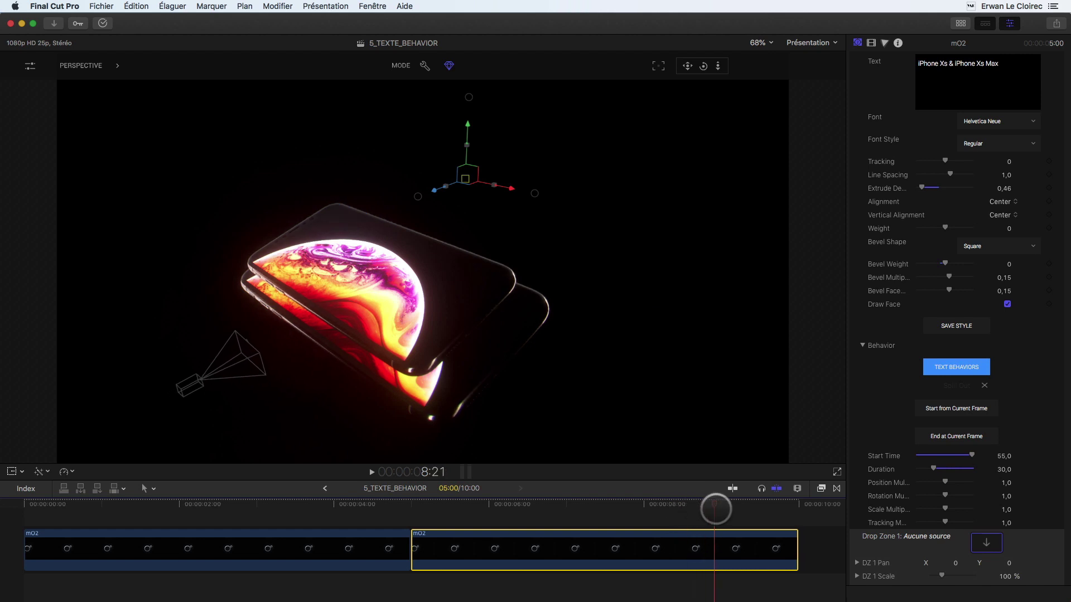
pyautogui.click(899, 392)
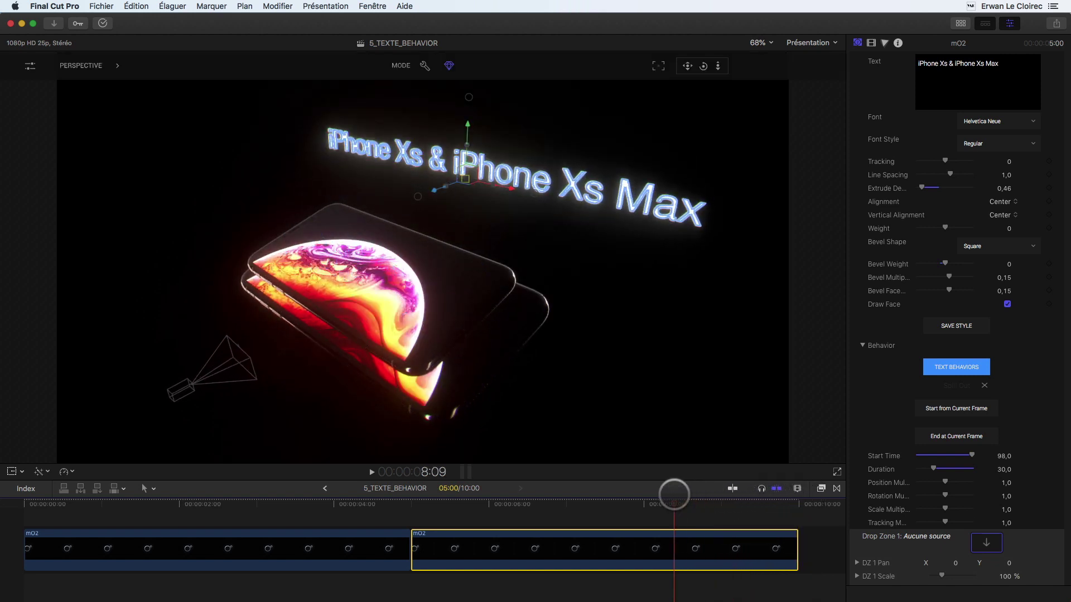
# Switch the viewer to Active Camera and scrub the end of the clip to preview the title's exit
pyautogui.click(68, 65)
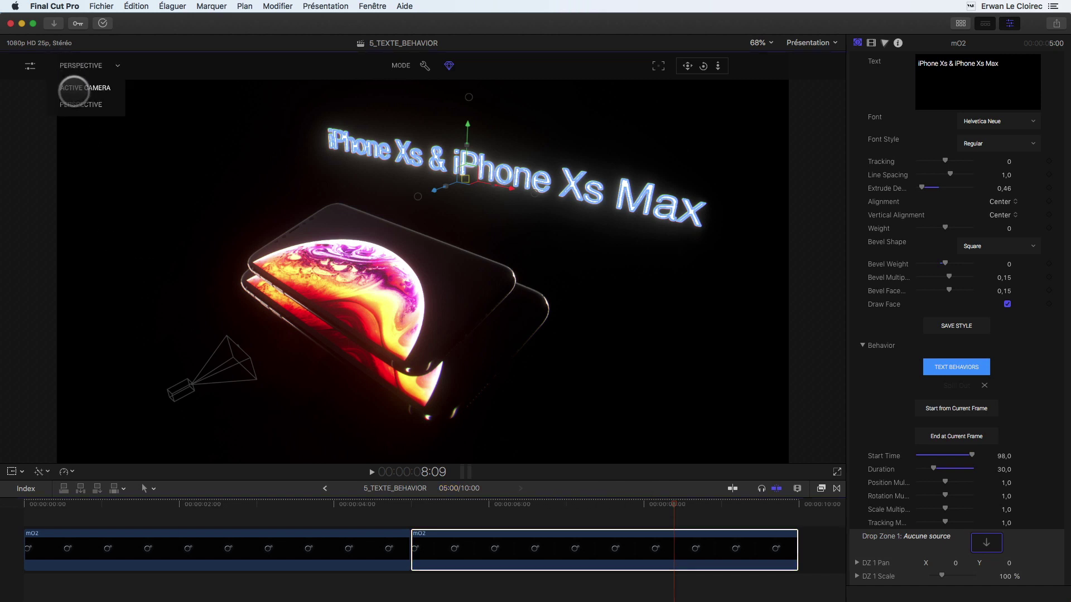
pyautogui.click(84, 87)
pyautogui.moveTo(678, 506); pyautogui.dragTo(783, 504)
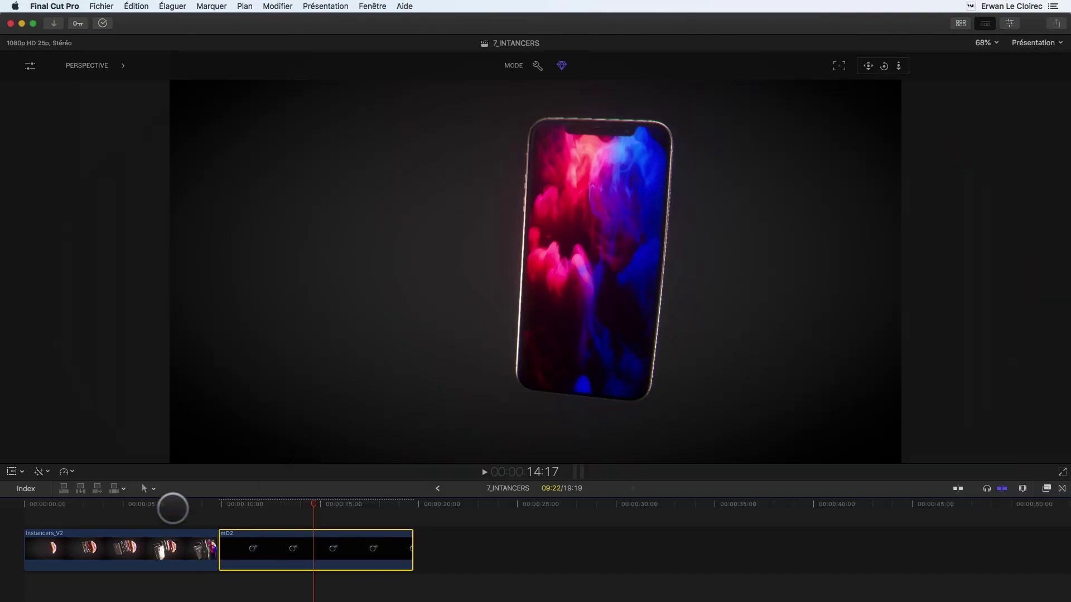
# Scrub through the Instancers_V2 and mO2 clips of the 7_INTANCERS project to preview the iPhone animation
pyautogui.moveTo(173, 509); pyautogui.dragTo(207, 502)
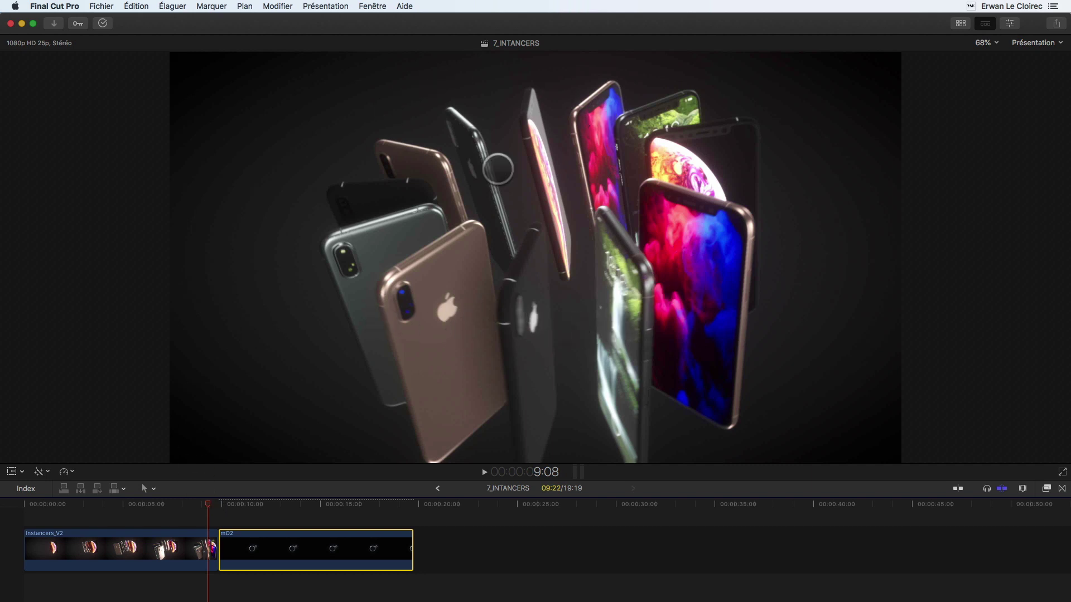
pyautogui.moveTo(273, 505); pyautogui.dragTo(300, 505)
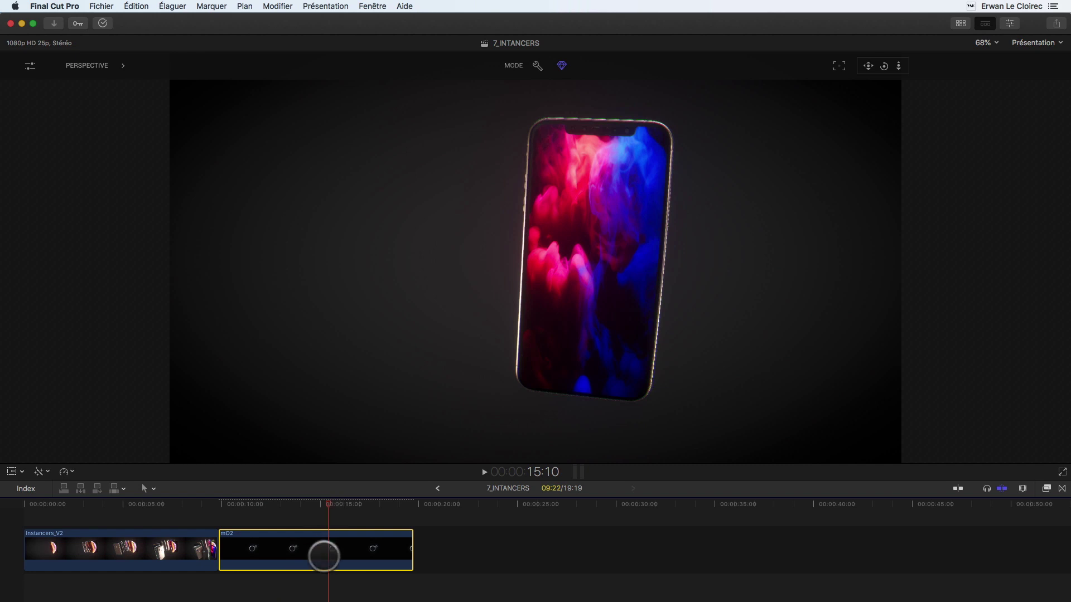
# Show the inspector for the mO2 clip and add a linear instancer to the scene
pyautogui.press('super+4')
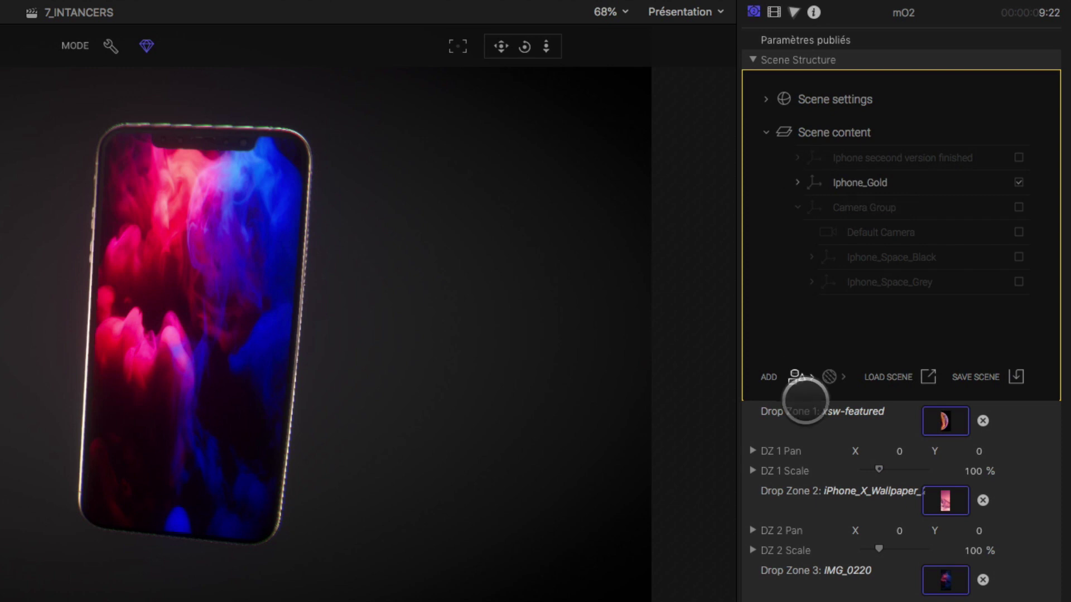
pyautogui.click(810, 377)
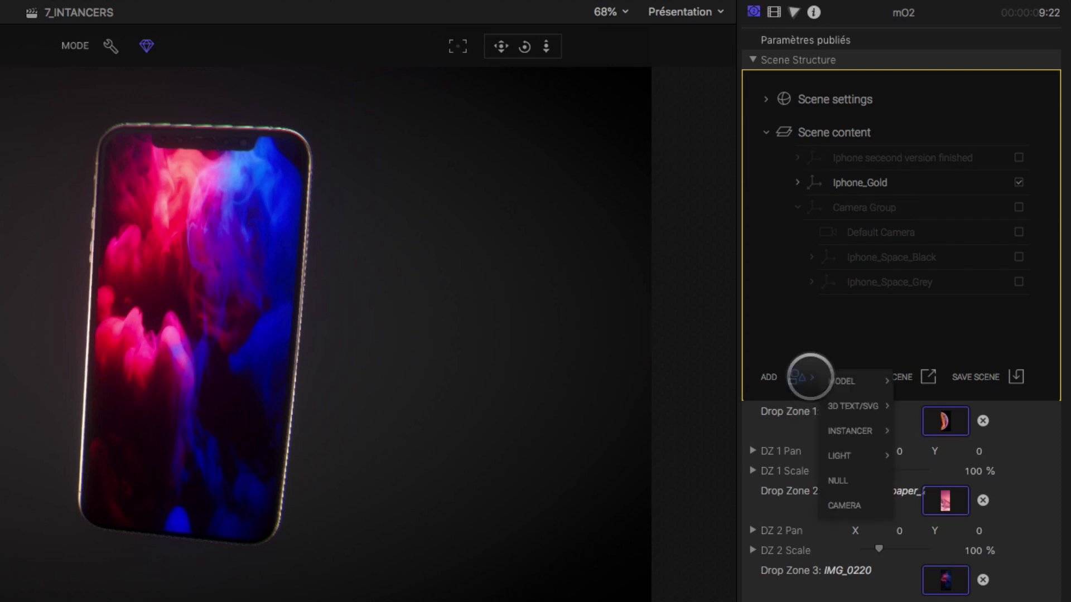
pyautogui.moveTo(845, 382)
pyautogui.moveTo(842, 430)
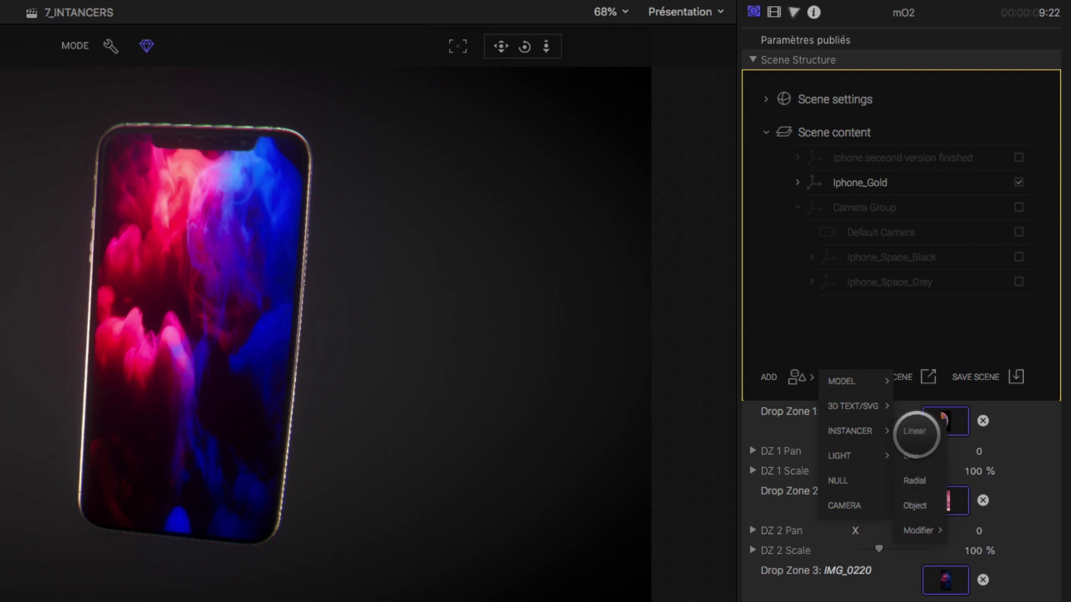
pyautogui.click(914, 431)
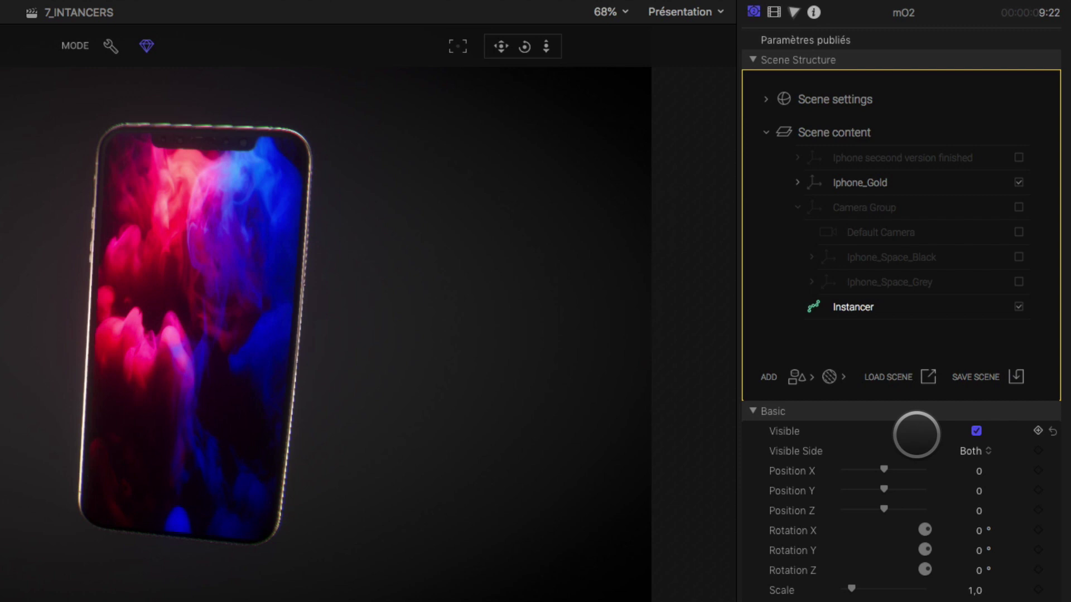
# Move the instancer above Iphone_Gold in the scene content and nest Iphone_Gold inside it
pyautogui.moveTo(841, 305); pyautogui.dragTo(815, 173)
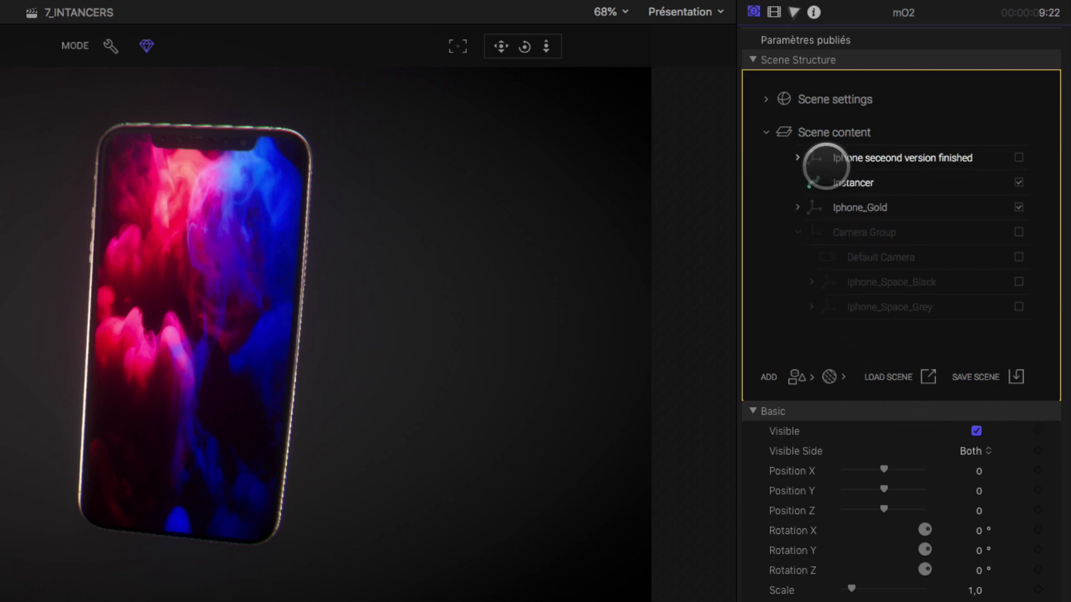
pyautogui.moveTo(848, 207); pyautogui.dragTo(858, 179)
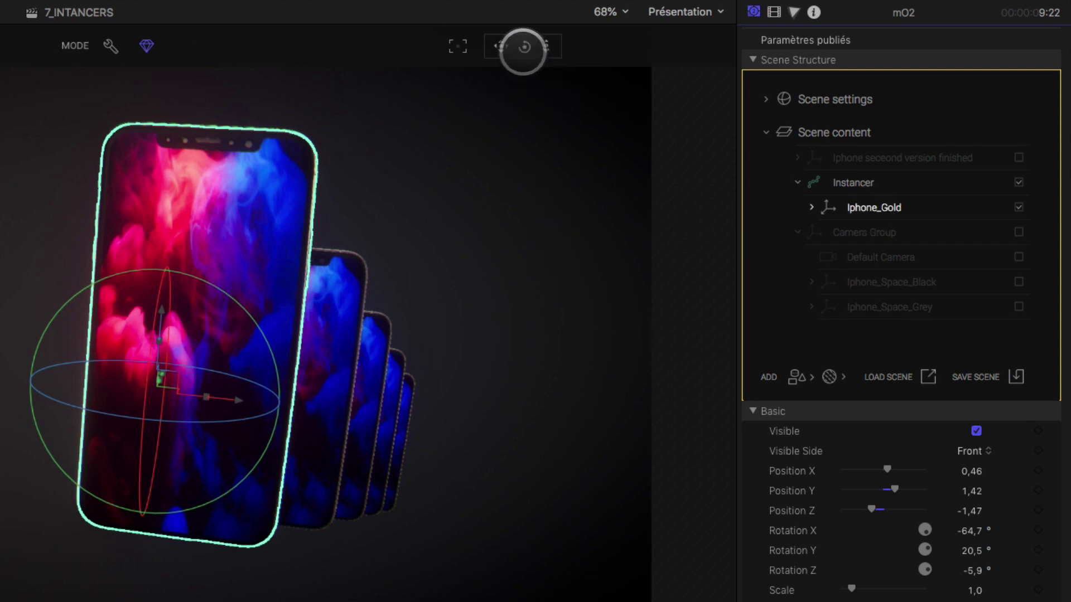
pyautogui.moveTo(524, 47); pyautogui.dragTo(496, 46)
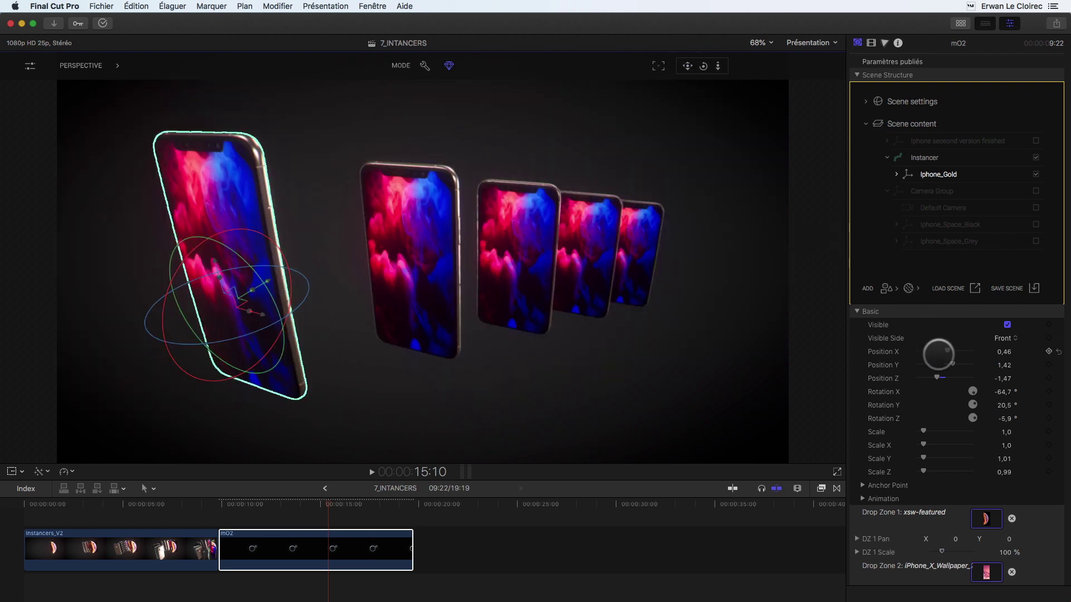
# Set the instancer's Count to 12 and its Offset to 1
pyautogui.click(919, 156)
pyautogui.scroll(-10, 943, 333)
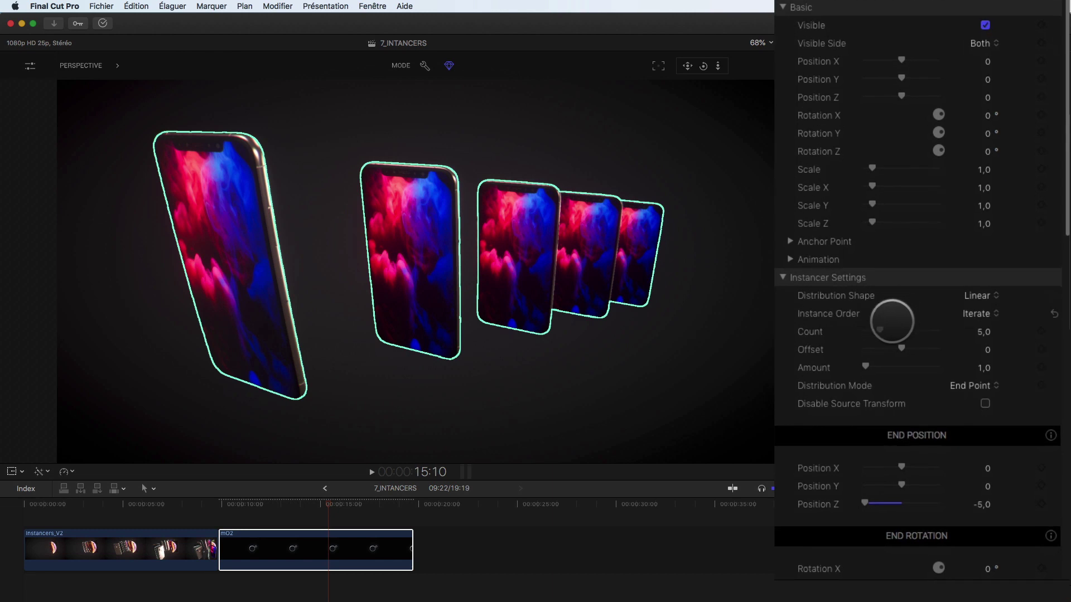
pyautogui.moveTo(878, 329); pyautogui.dragTo(902, 344)
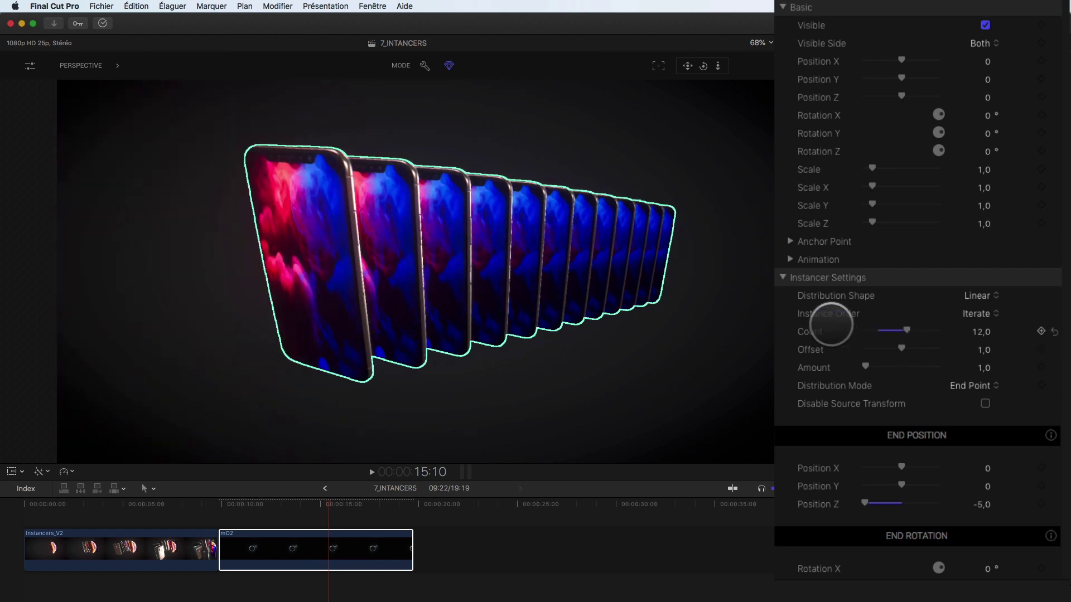
# Try different end position values for the instances and restore end Position Z to -5
pyautogui.scroll(-10, 955, 350)
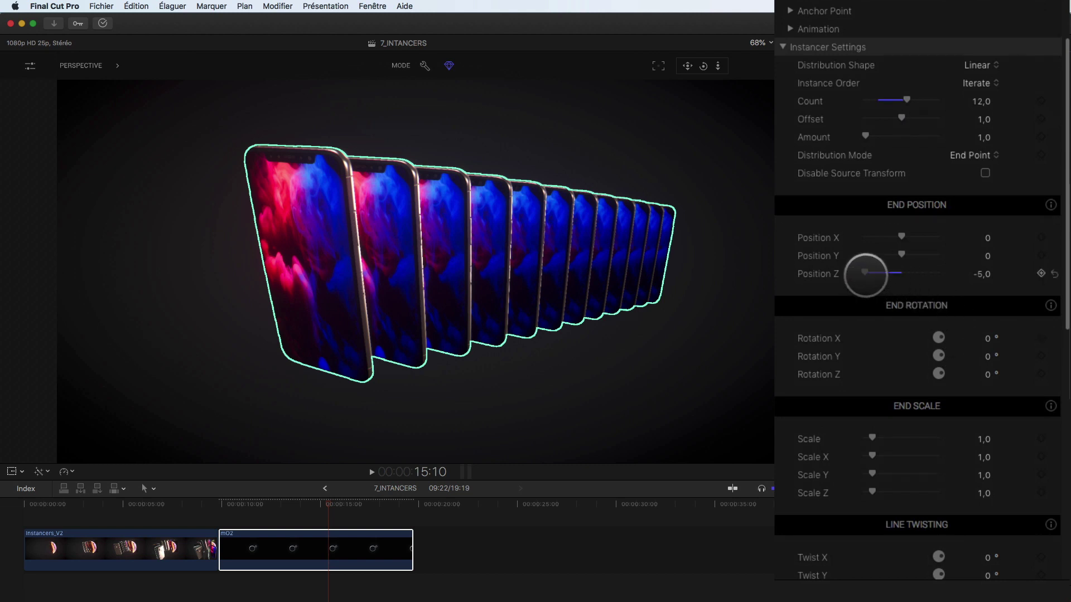
pyautogui.moveTo(980, 274)
pyautogui.mouseDown()
pyautogui.moveTo(980, 283)
pyautogui.moveTo(980, 274)
pyautogui.mouseUp()
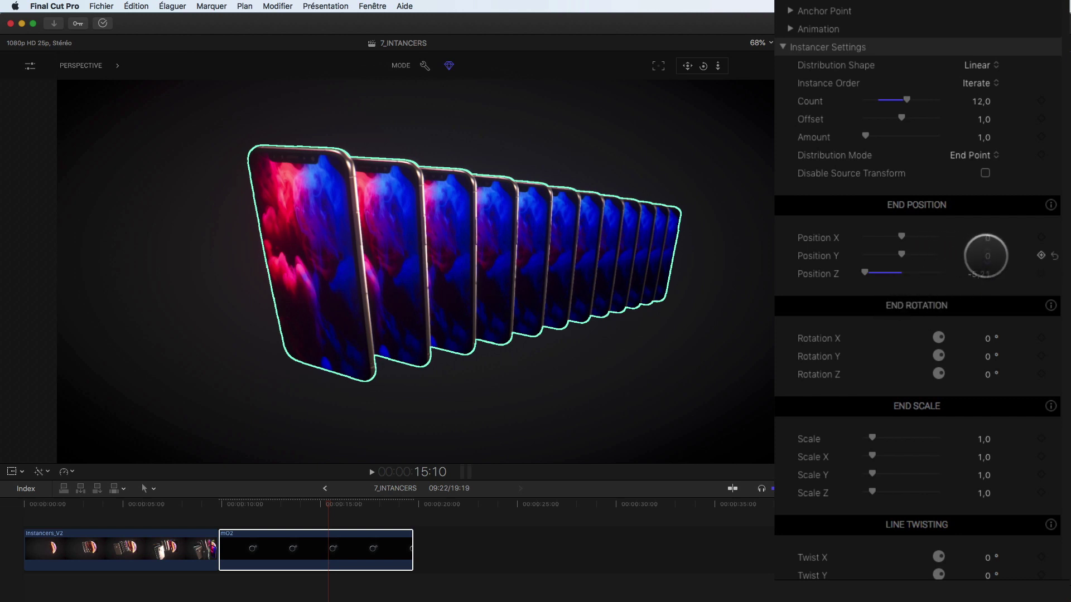
pyautogui.moveTo(987, 256); pyautogui.dragTo(974, 256)
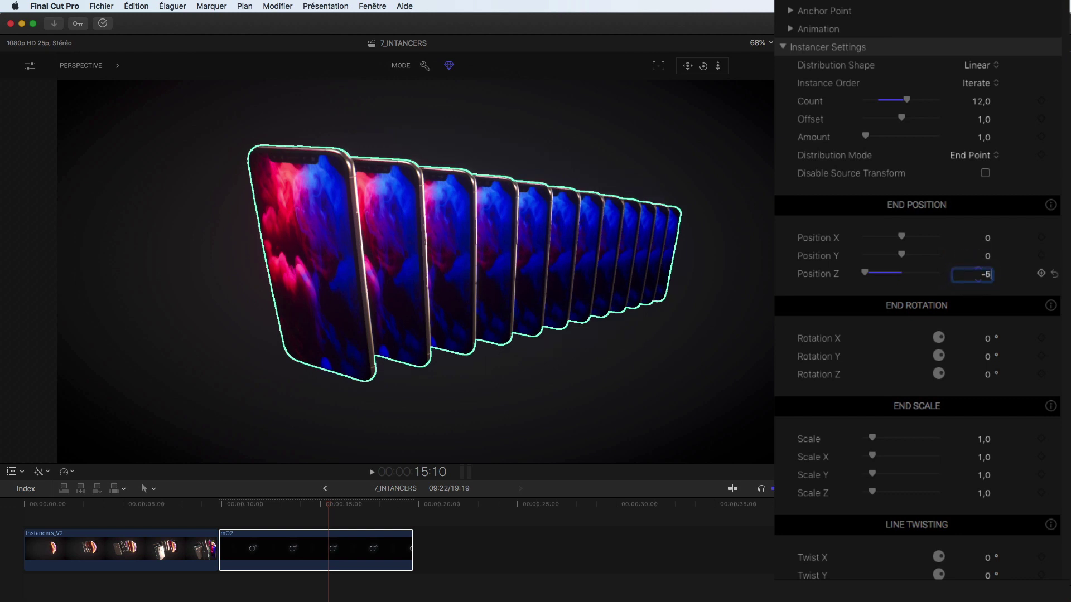
pyautogui.press('Return')
# Fan the iPhone instances into a ring with an end Rotation Z of 370°
pyautogui.click(814, 356)
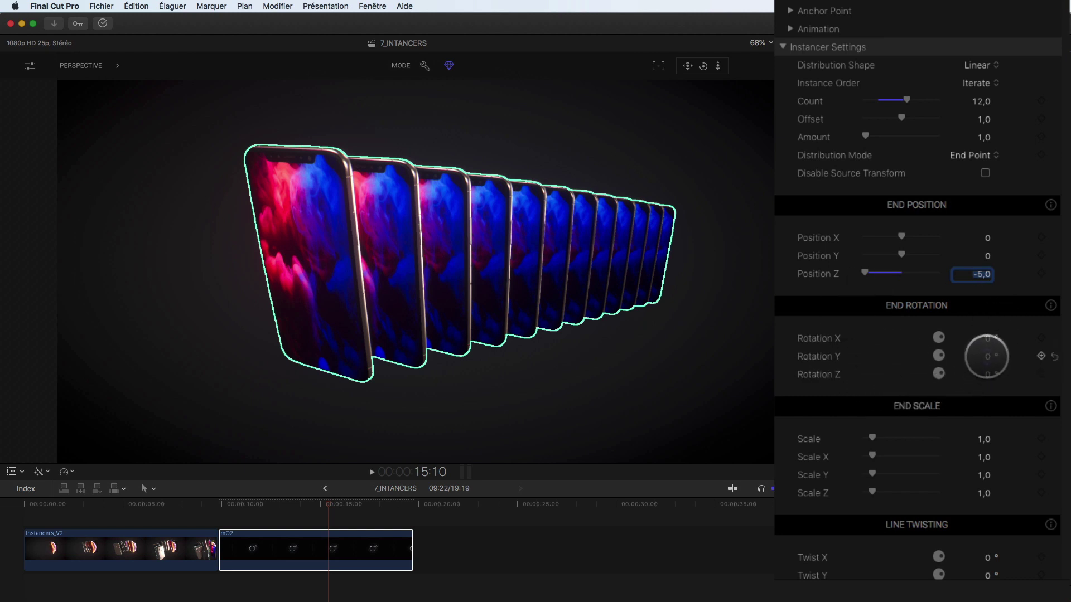
pyautogui.moveTo(987, 373); pyautogui.dragTo(987, 374)
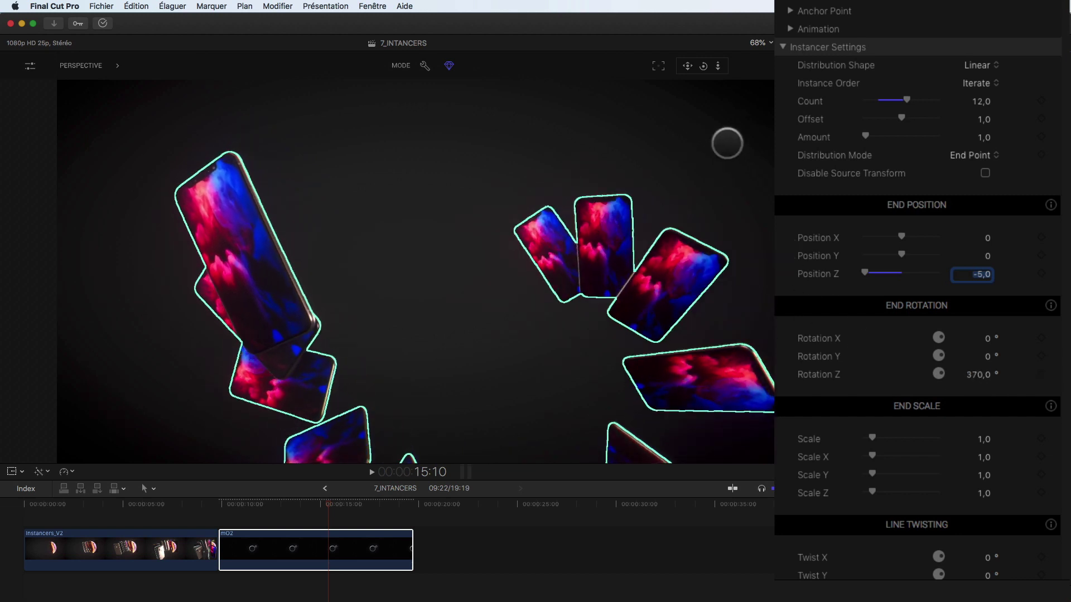
pyautogui.moveTo(718, 66); pyautogui.dragTo(703, 66)
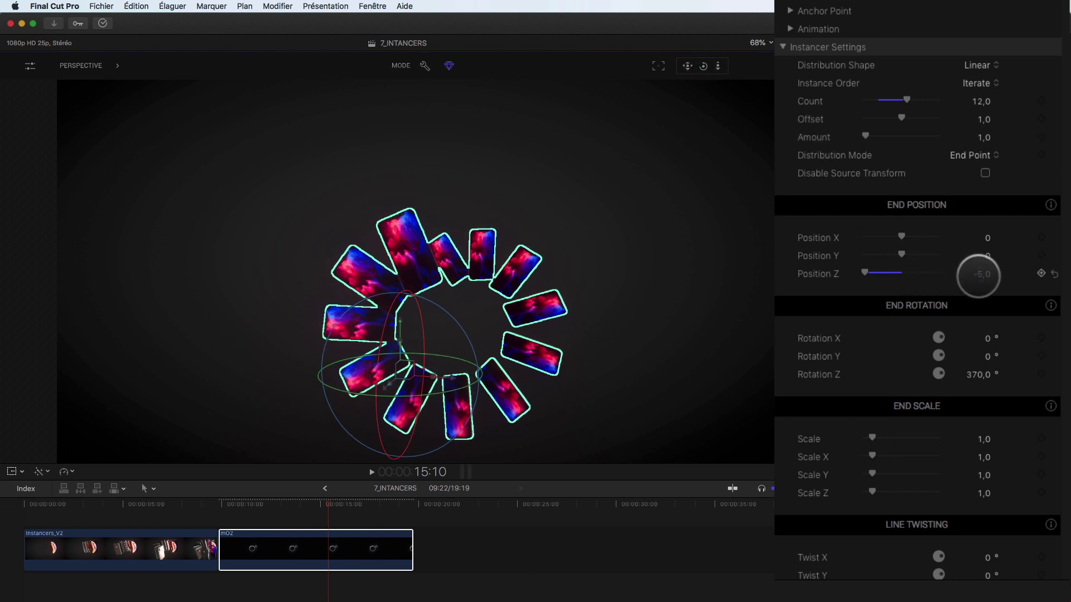
# Stretch the instances in depth with an end Position Z of -14.26 and set the Count to 15
pyautogui.moveTo(981, 274); pyautogui.dragTo(981, 274)
pyautogui.moveTo(718, 66); pyautogui.dragTo(718, 65)
pyautogui.click(718, 66)
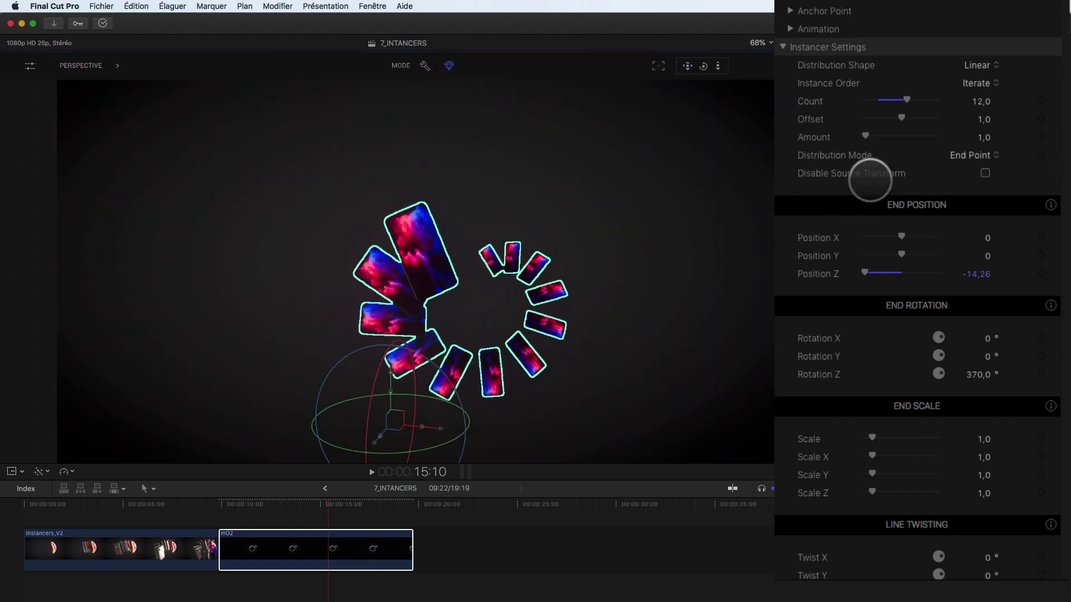
pyautogui.moveTo(906, 99); pyautogui.dragTo(915, 98)
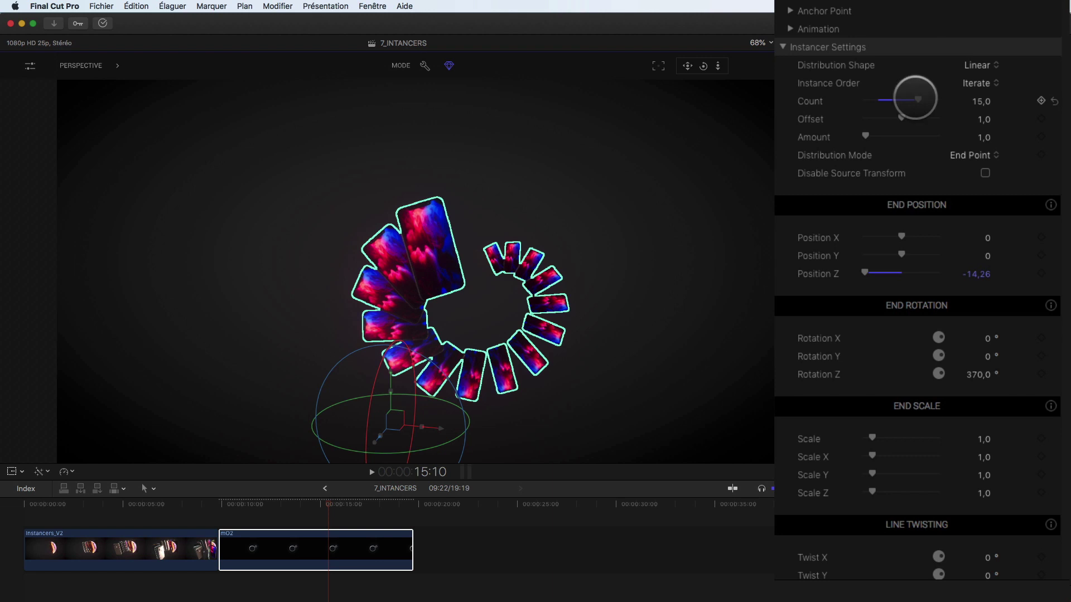
# Try an end Rotation Z of 586.1° on the instances and reset it to 0°
pyautogui.moveTo(976, 375); pyautogui.dragTo(977, 375)
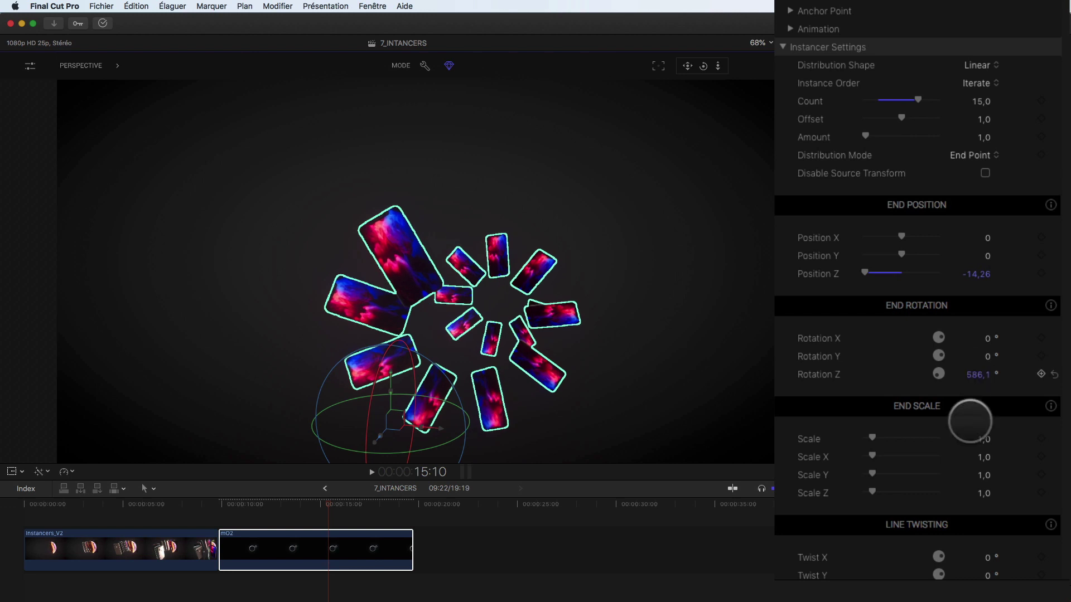
pyautogui.moveTo(703, 66); pyautogui.dragTo(704, 65)
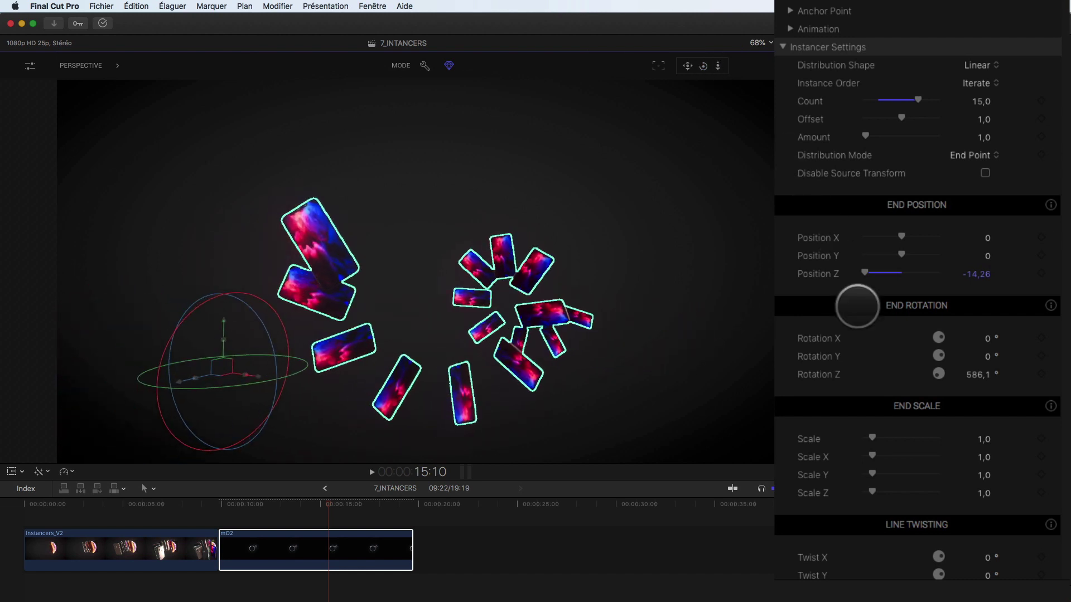
pyautogui.scroll(-5, 867, 334)
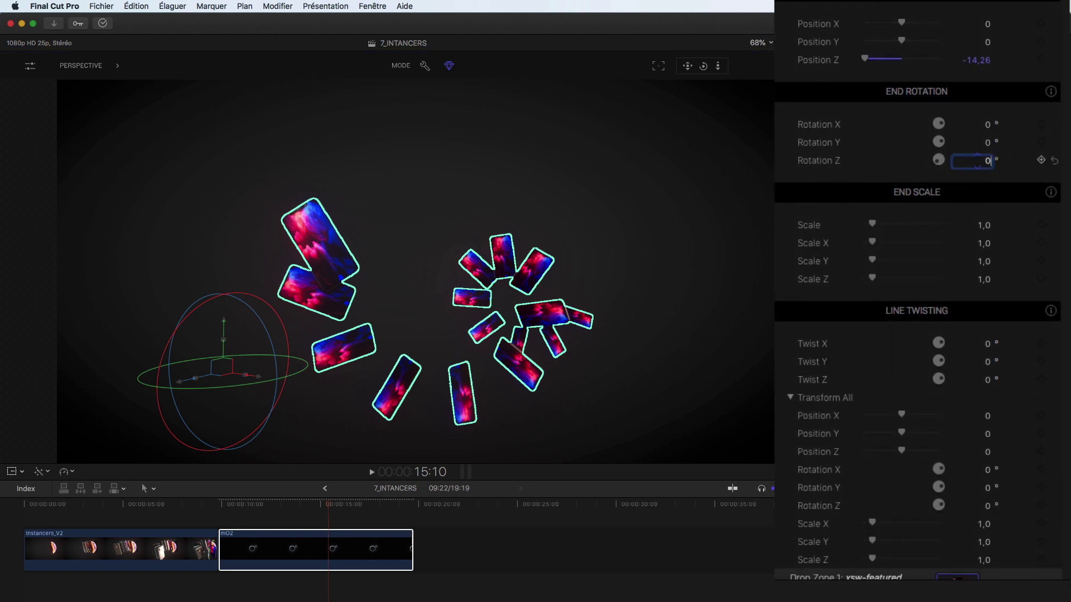
pyautogui.press('Return')
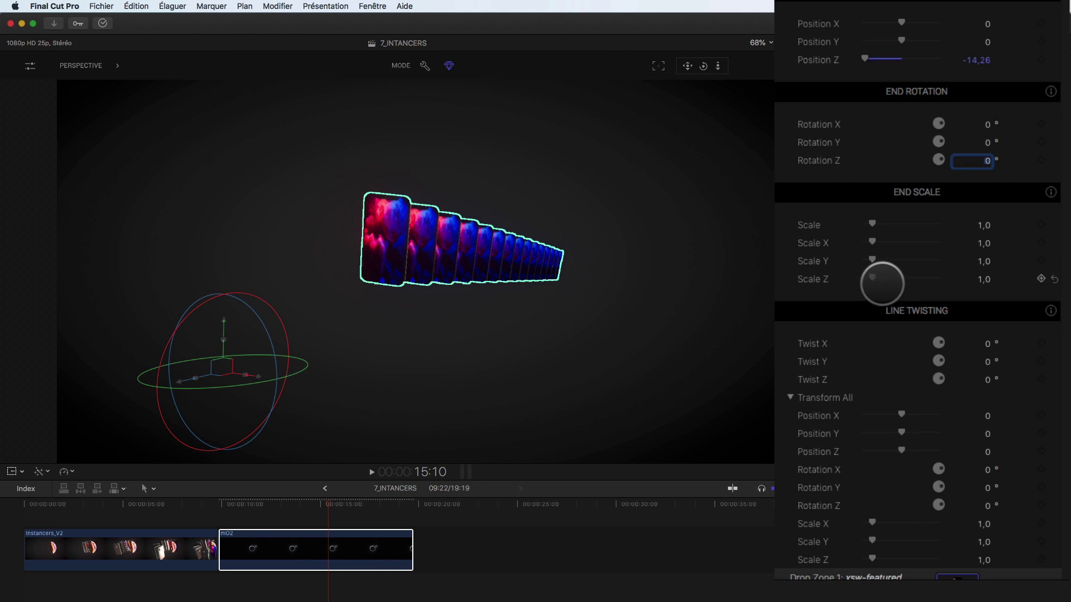
# Taper the instances with an end Scale of 0 and set end Rotation Z to 500°
pyautogui.moveTo(872, 224); pyautogui.dragTo(860, 224)
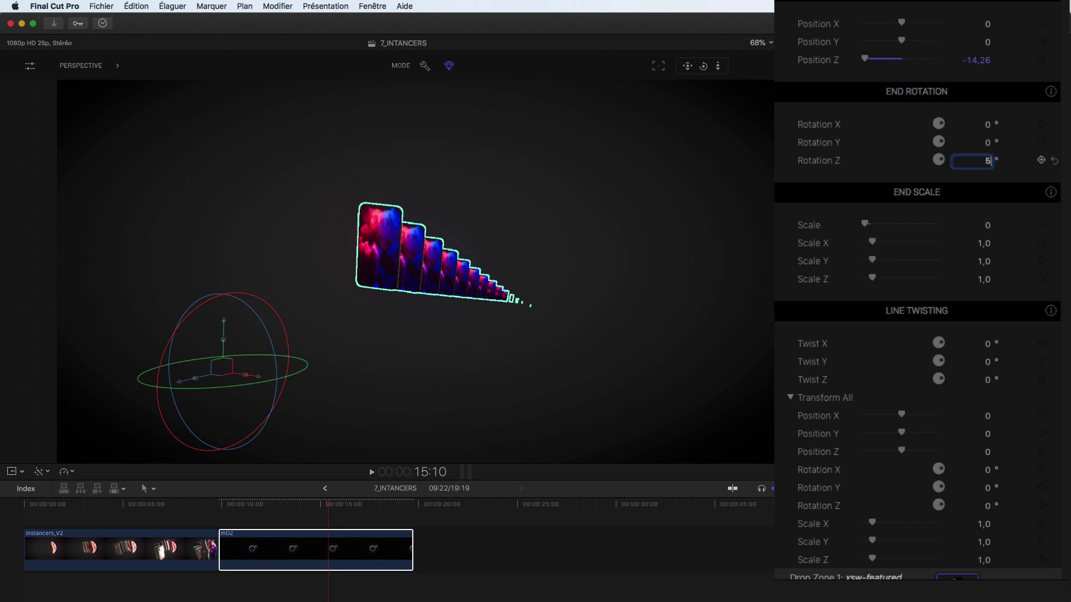
pyautogui.click(977, 163)
pyautogui.write('500')
pyautogui.press('Return')
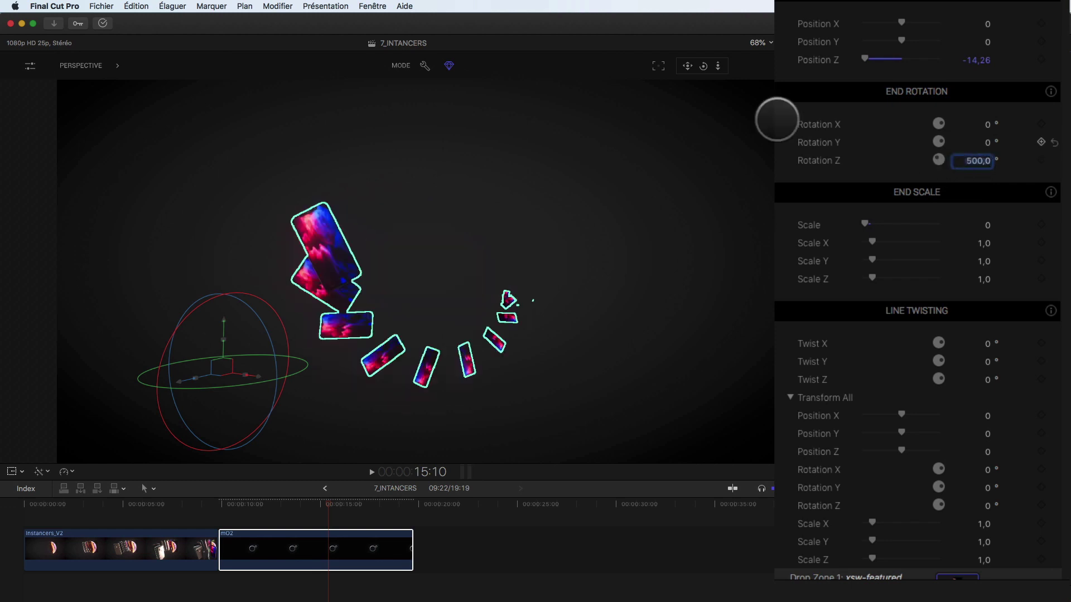
# Try end Scale values of 1 and 2 on the spiral of iPhones, and return the end Scale to 1
pyautogui.moveTo(704, 66)
pyautogui.mouseDown()
pyautogui.moveTo(718, 66)
pyautogui.moveTo(704, 66)
pyautogui.mouseUp()
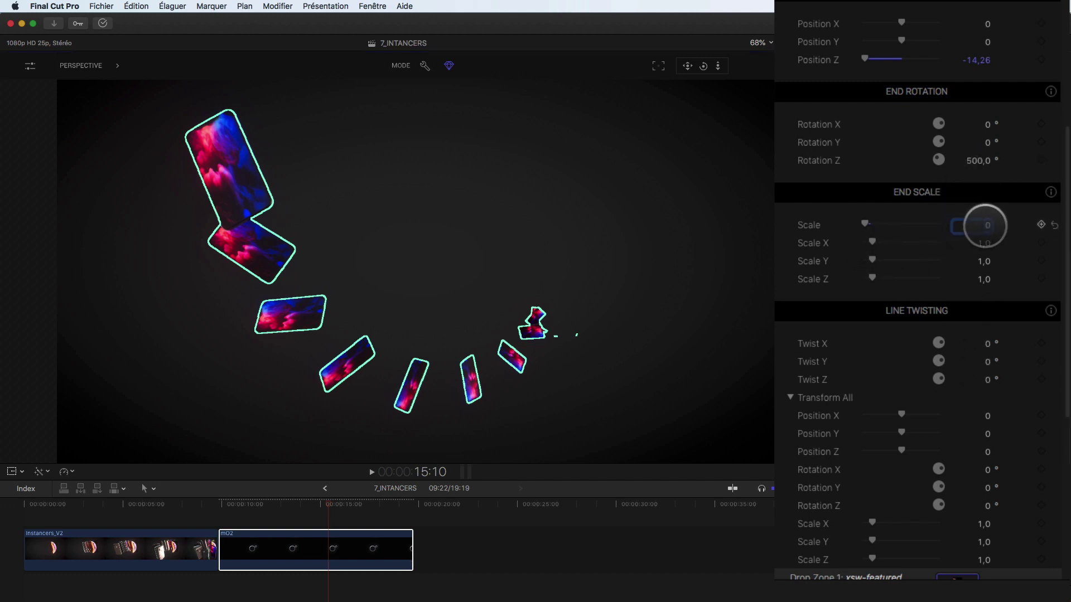
pyautogui.write('1')
pyautogui.press('Return')
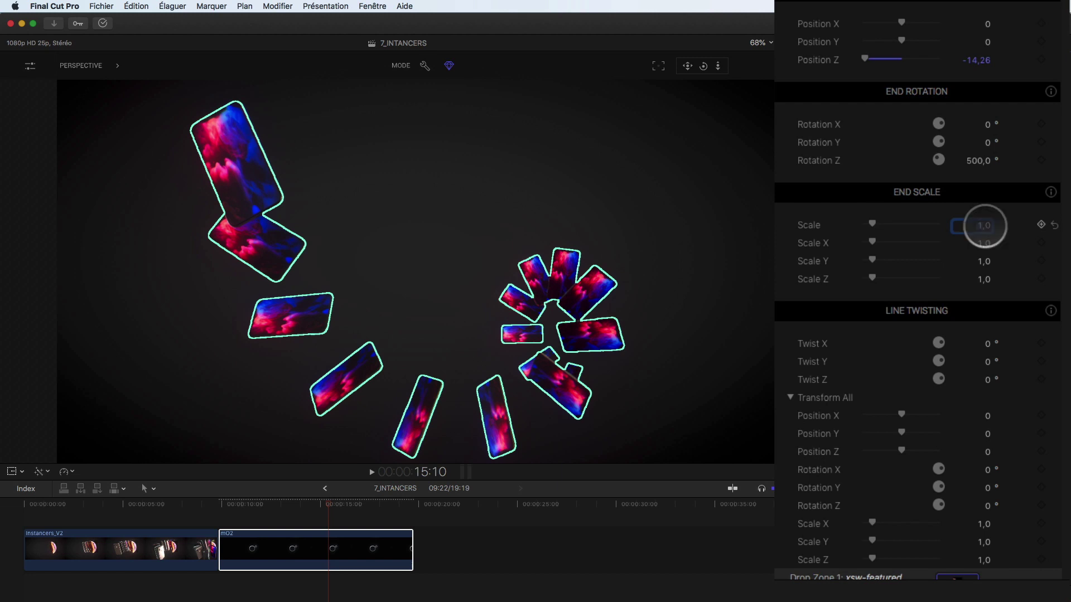
pyautogui.write('2')
pyautogui.press('Return')
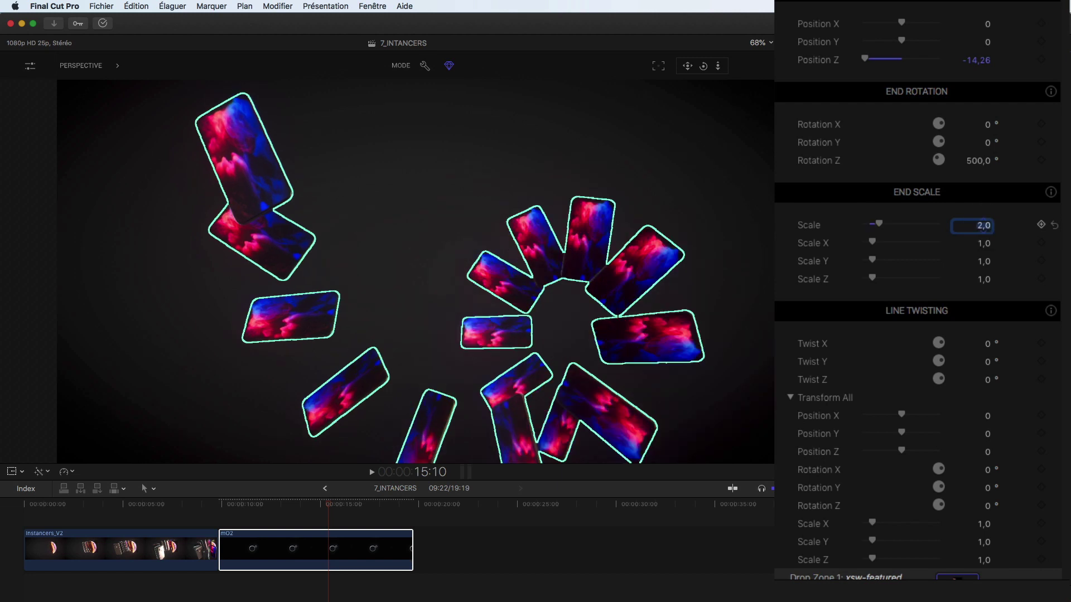
pyautogui.write('1')
pyautogui.press('Return')
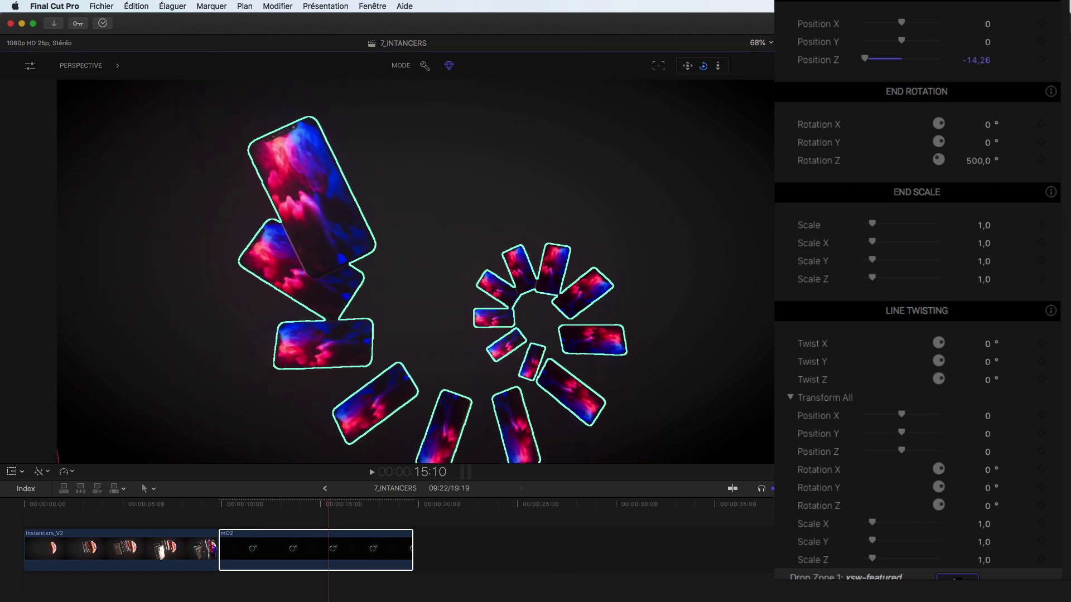
# Reset the instancer's end Rotation Z to 0°
pyautogui.click(976, 160)
pyautogui.write('0')
pyautogui.press('Return')
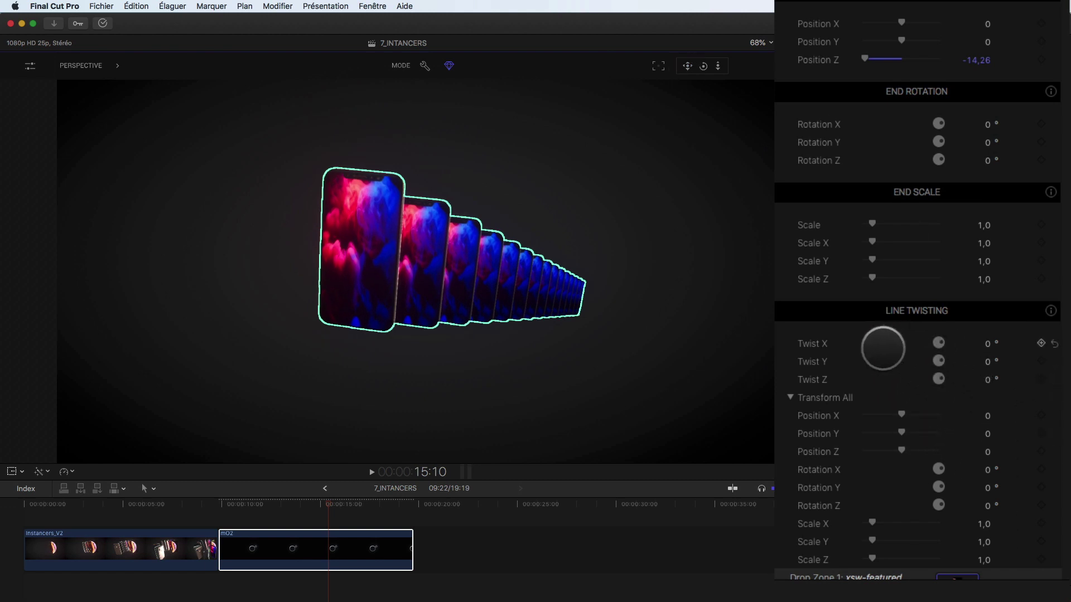
# Try the line twisting rotations on the row of iPhones and reset Twist X to 0°
pyautogui.moveTo(988, 380); pyautogui.dragTo(985, 346)
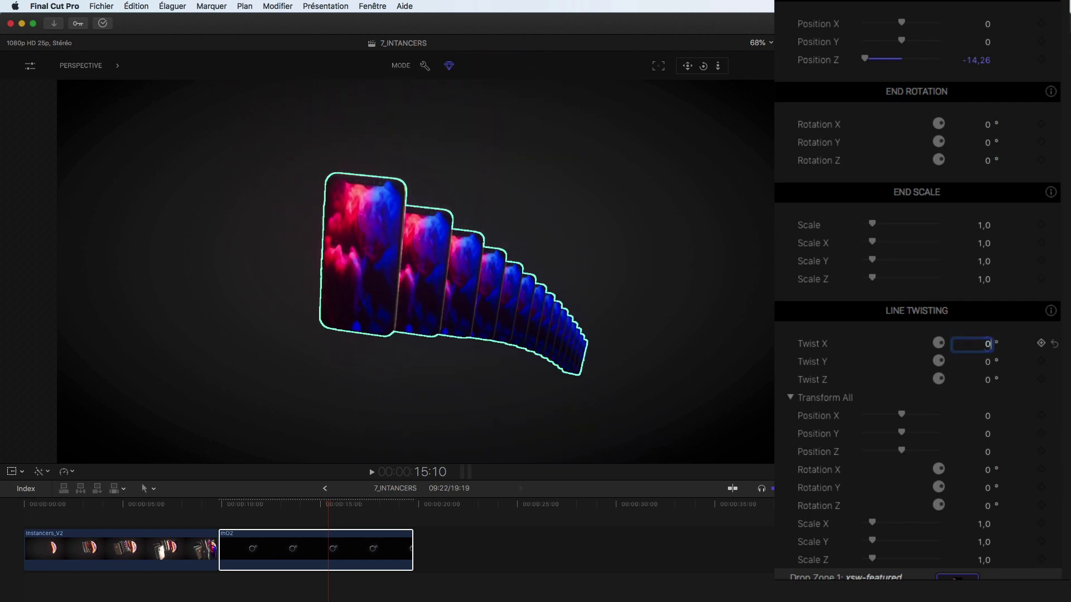
pyautogui.write('0')
pyautogui.press('Return')
# Change the instancer's distribution shape to Grid
pyautogui.scroll(-3, 887, 401)
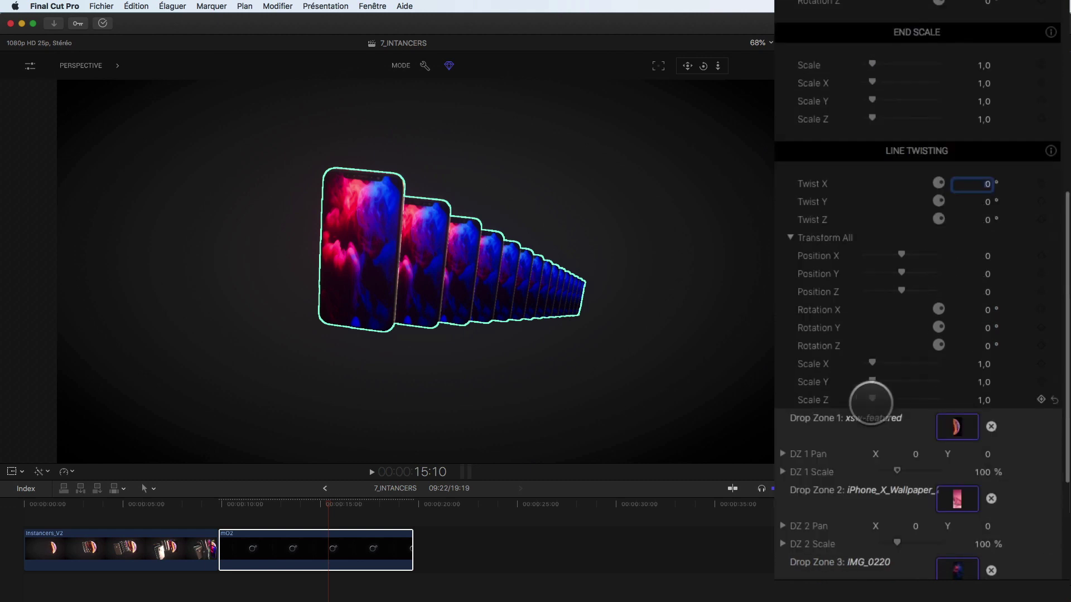
pyautogui.scroll(10, 855, 286)
pyautogui.scroll(5, 858, 296)
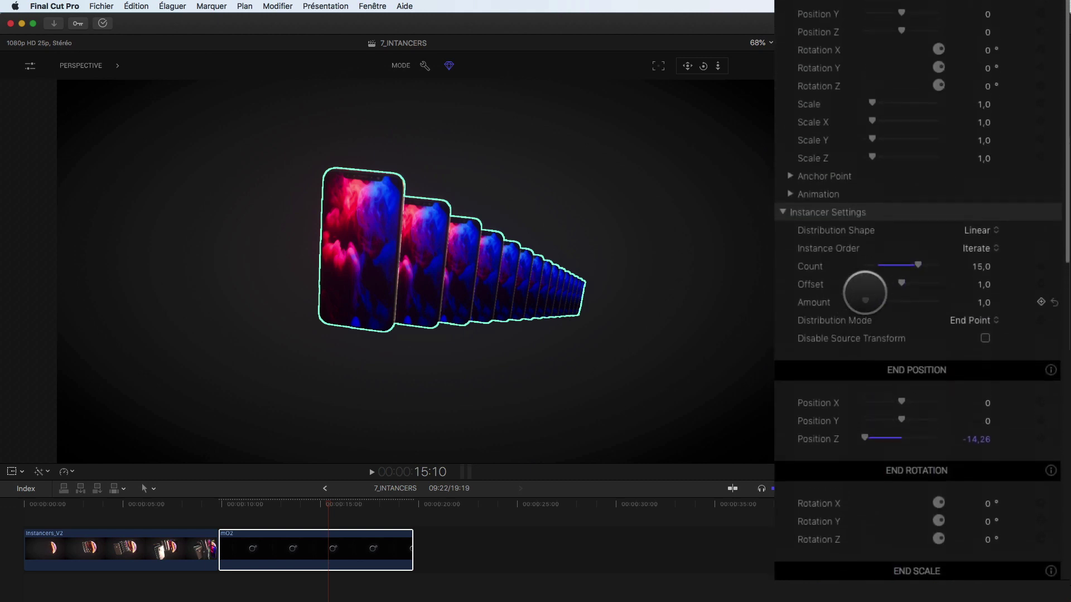
pyautogui.click(973, 231)
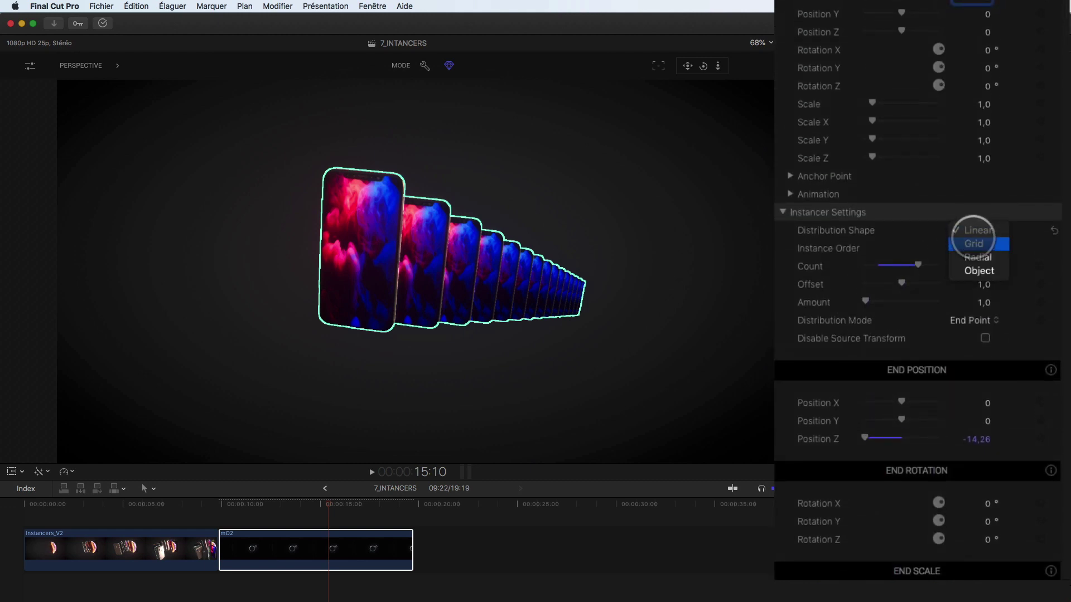
pyautogui.click(973, 242)
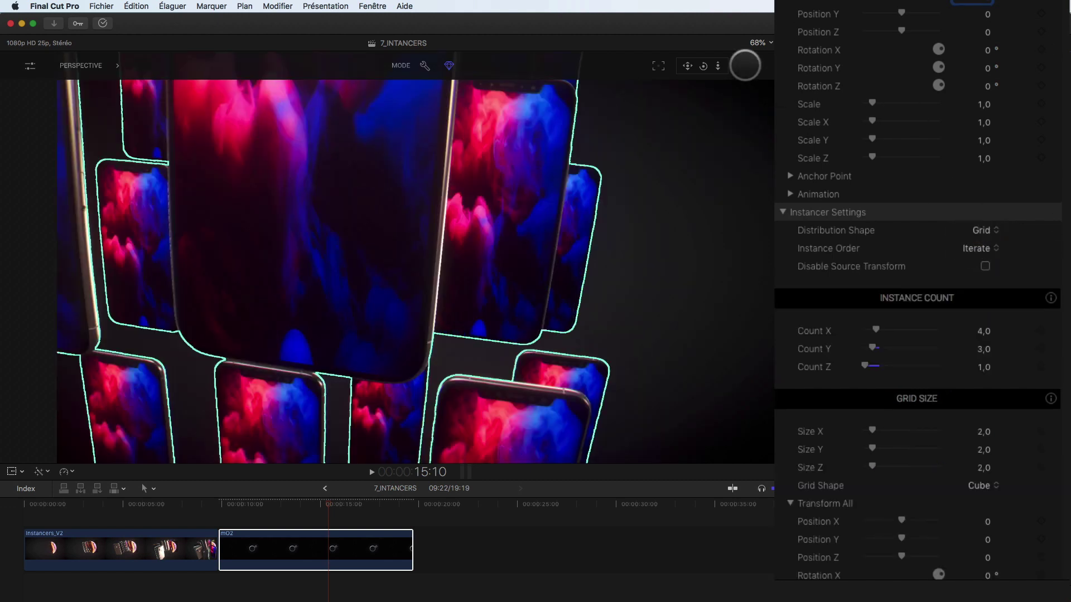
# Set the grid's instance Count X to 1 and Count Y to 5
pyautogui.moveTo(718, 66)
pyautogui.mouseDown()
pyautogui.moveTo(691, 67)
pyautogui.moveTo(703, 67)
pyautogui.mouseUp()
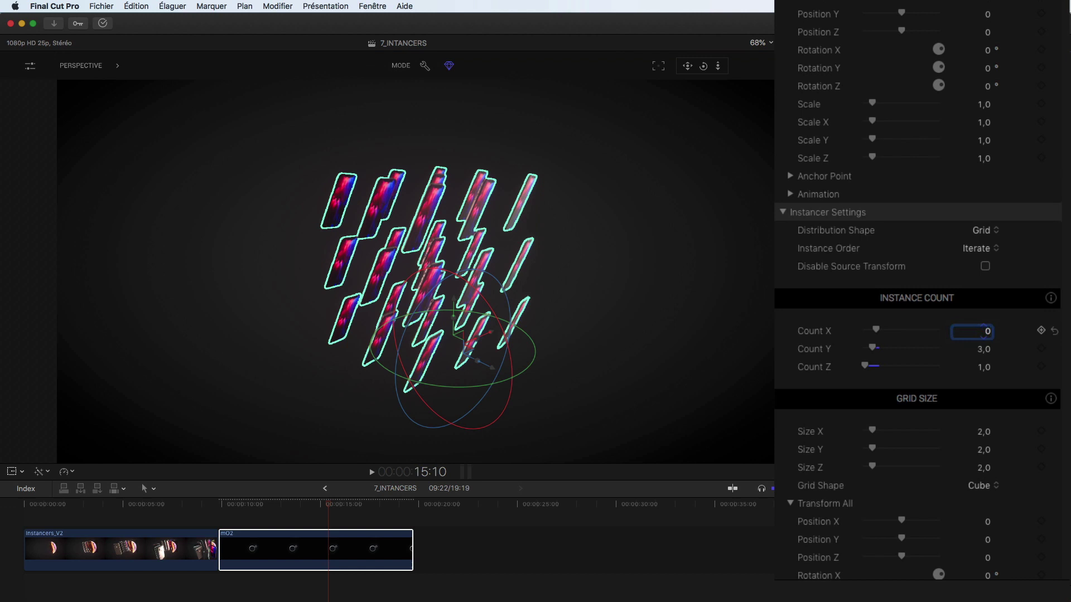
pyautogui.press('Return')
pyautogui.moveTo(984, 346); pyautogui.dragTo(984, 337)
pyautogui.moveTo(984, 348); pyautogui.dragTo(983, 347)
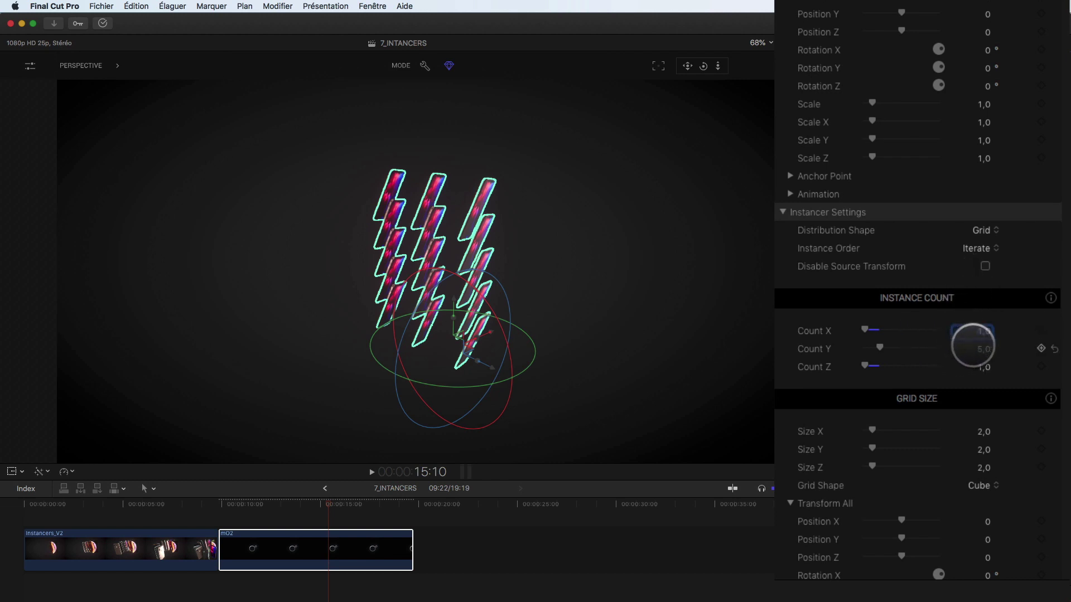
# Set the grid's instance Count X, Count Y and Count Z to 3 each
pyautogui.moveTo(977, 331); pyautogui.dragTo(983, 350)
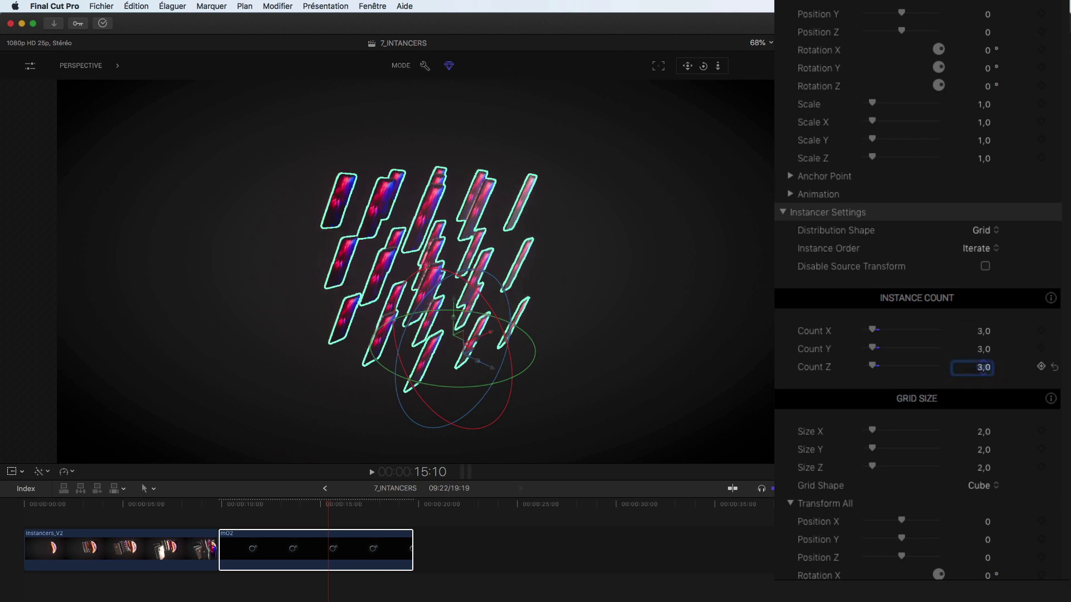
pyautogui.click(965, 372)
pyautogui.click(703, 66)
pyautogui.moveTo(703, 66)
pyautogui.mouseDown()
pyautogui.moveTo(647, 63)
pyautogui.moveTo(697, 86)
pyautogui.mouseUp()
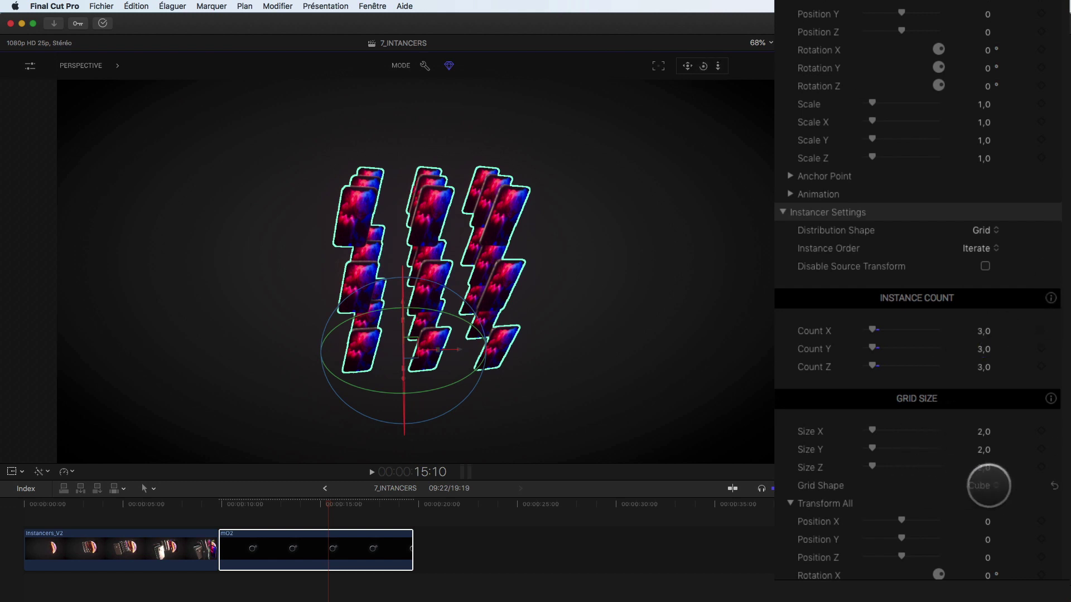
# Keep the grid shape as Cube and widen the grid by setting Size X to 4
pyautogui.click(983, 486)
pyautogui.click(926, 483)
pyautogui.moveTo(874, 430)
pyautogui.mouseDown()
pyautogui.moveTo(889, 430)
pyautogui.moveTo(879, 429)
pyautogui.mouseUp()
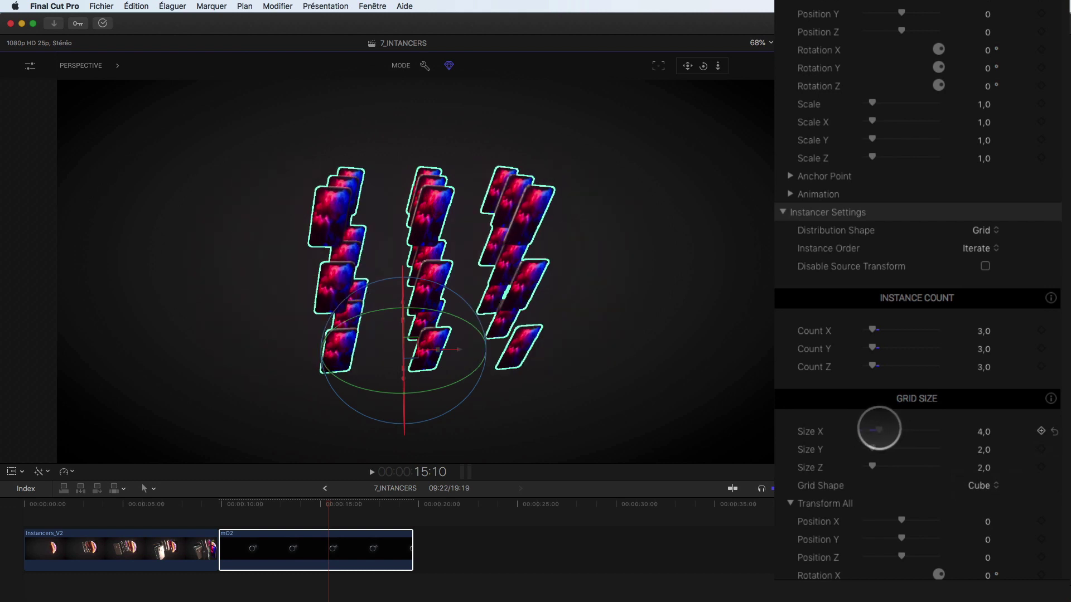
# Change the instancer's distribution shape to Radial and set its Count to 18
pyautogui.scroll(-1, 919, 491)
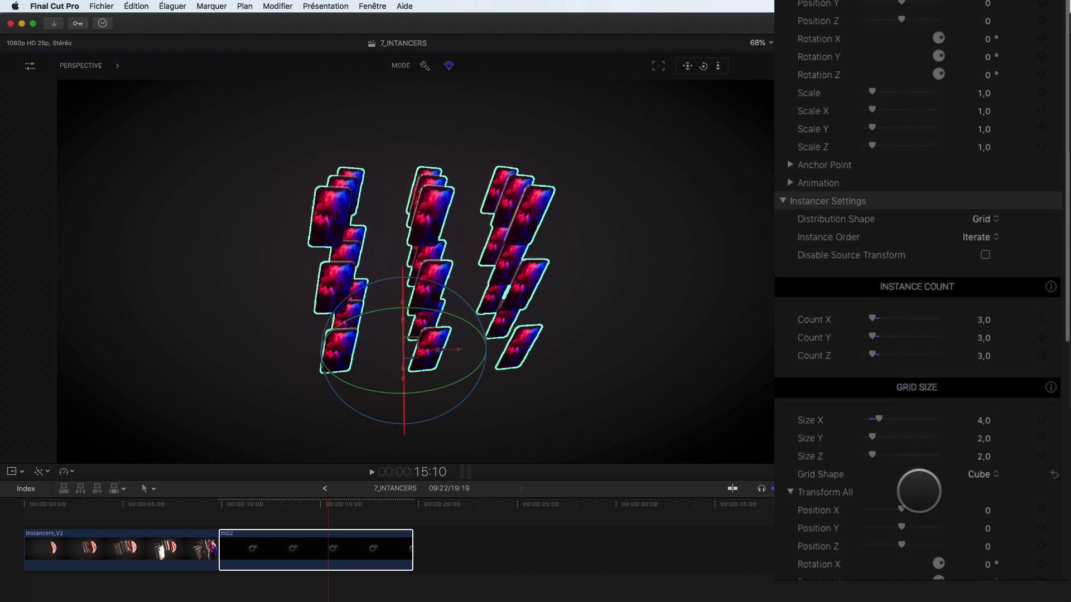
pyautogui.scroll(5, 919, 491)
pyautogui.click(975, 311)
pyautogui.click(976, 326)
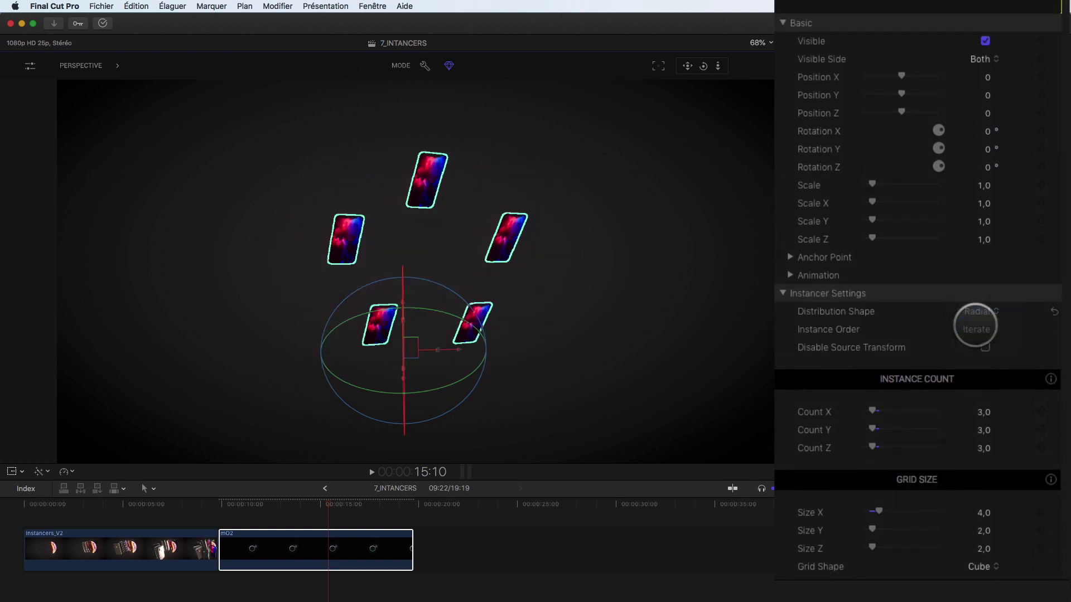
pyautogui.moveTo(915, 346); pyautogui.dragTo(928, 344)
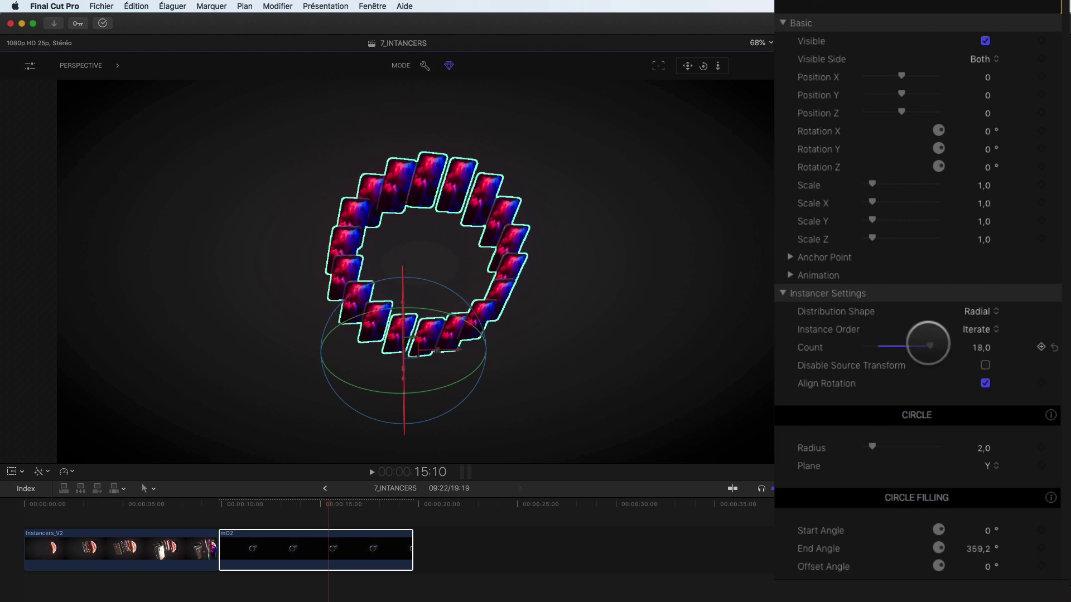
# Try the radial circle's plane on X and on Z
pyautogui.scroll(-3, 948, 357)
pyautogui.click(988, 382)
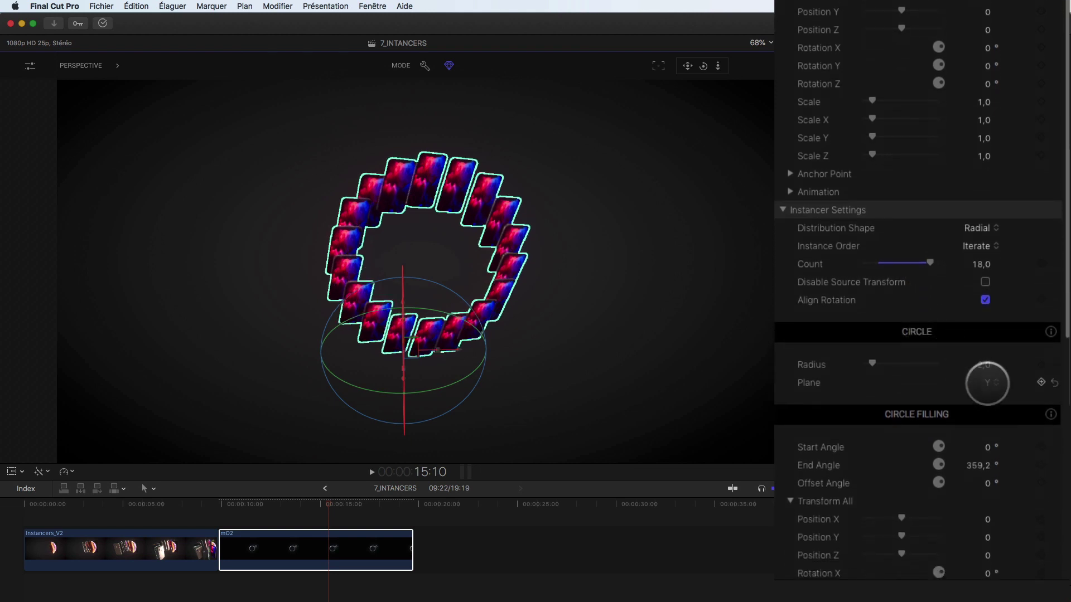
pyautogui.click(988, 369)
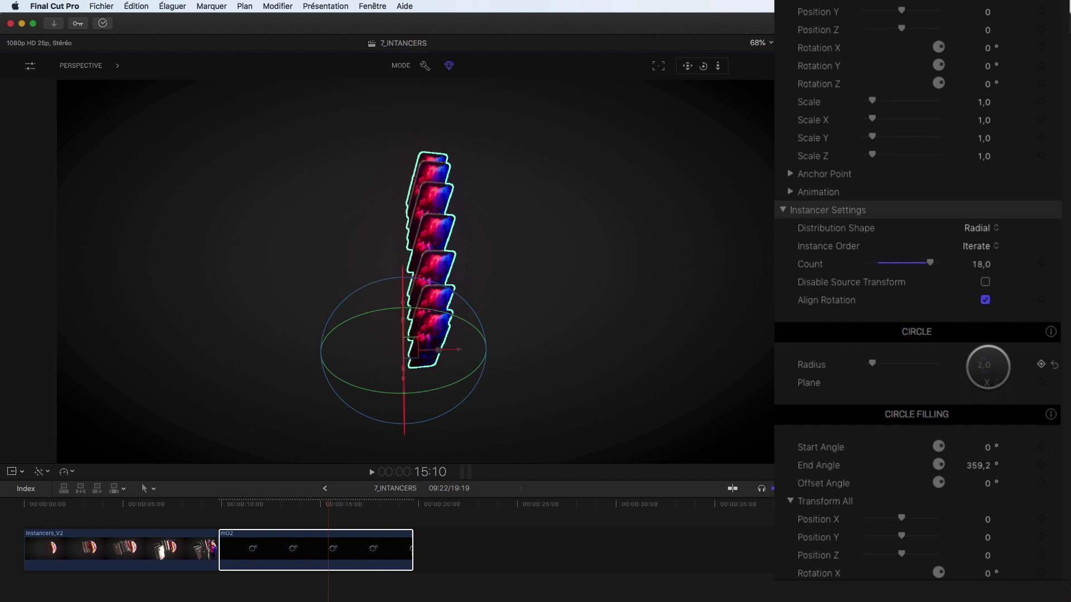
pyautogui.click(986, 381)
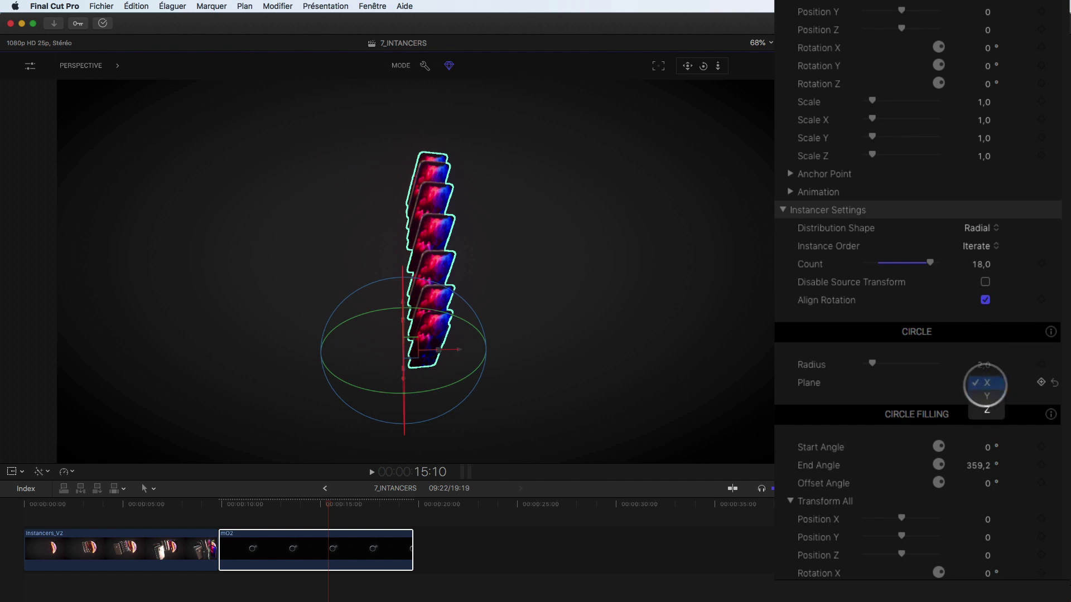
pyautogui.click(985, 407)
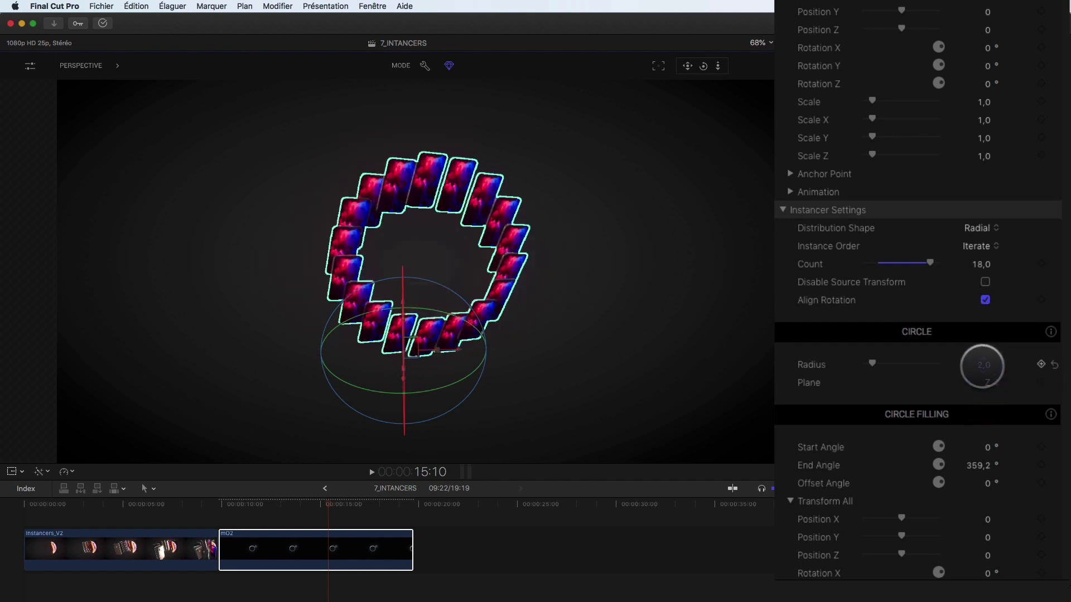
pyautogui.moveTo(703, 66)
pyautogui.mouseDown()
pyautogui.moveTo(697, 36)
pyautogui.moveTo(727, 53)
pyautogui.moveTo(707, 61)
pyautogui.mouseUp()
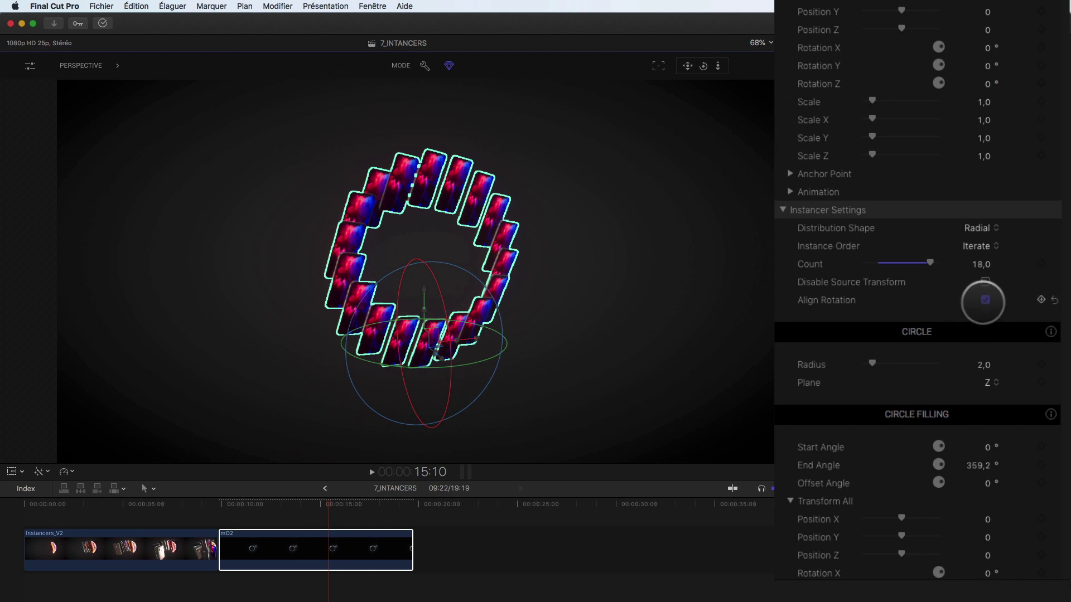
# Turn off Align Rotation and set the circle's plane to Y
pyautogui.click(987, 383)
pyautogui.click(987, 369)
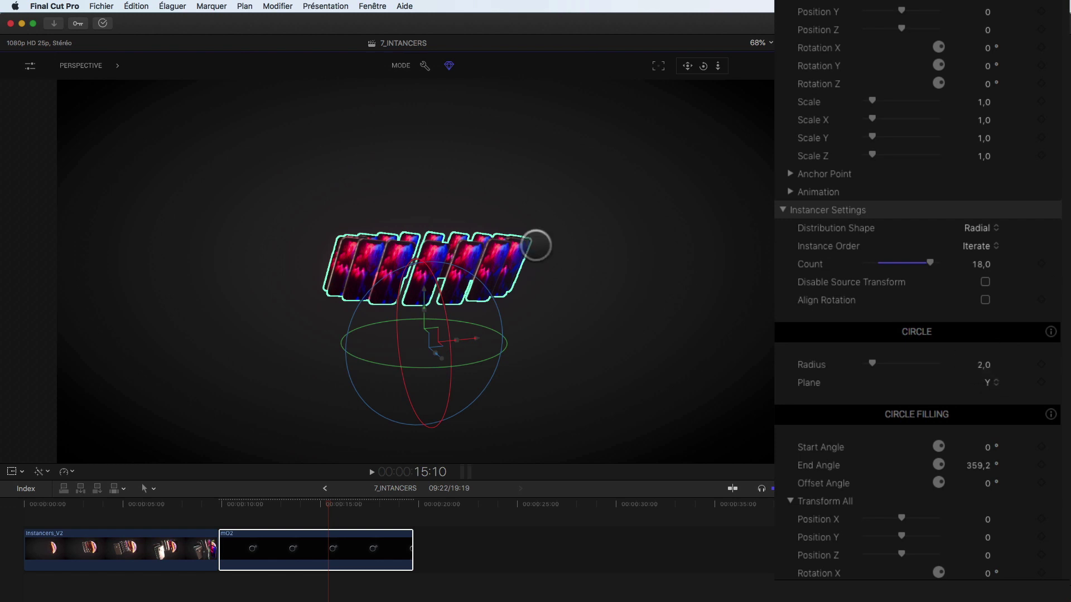
pyautogui.moveTo(703, 66)
pyautogui.mouseDown()
pyautogui.moveTo(747, 77)
pyautogui.moveTo(707, 72)
pyautogui.mouseUp()
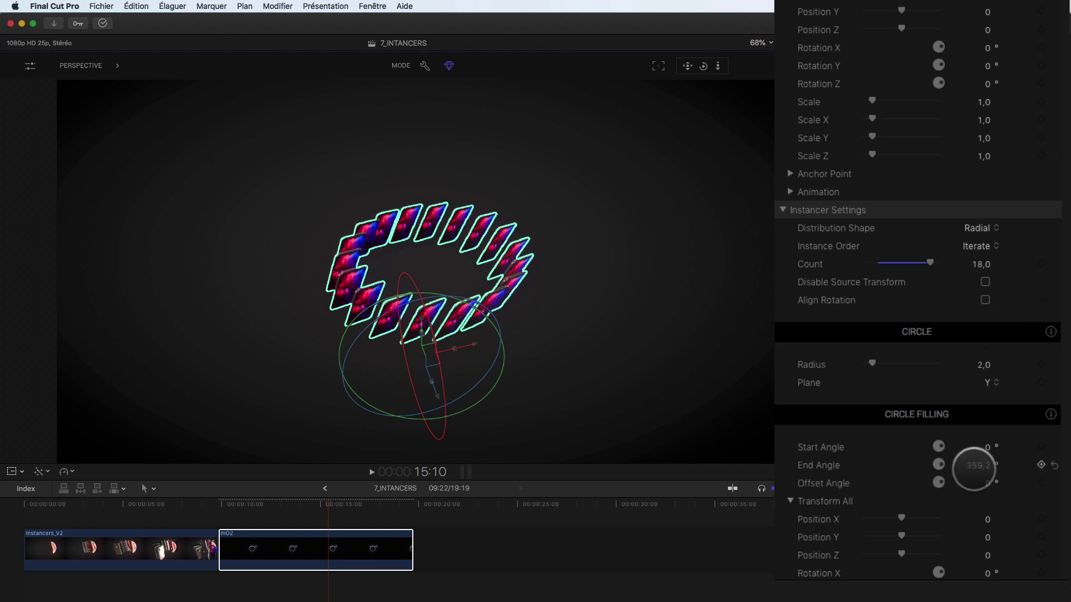
# Set the circle's Radius to 3 and its End Angle to -360°
pyautogui.moveTo(978, 465)
pyautogui.mouseDown()
pyautogui.moveTo(978, 594)
pyautogui.moveTo(978, 465)
pyautogui.mouseUp()
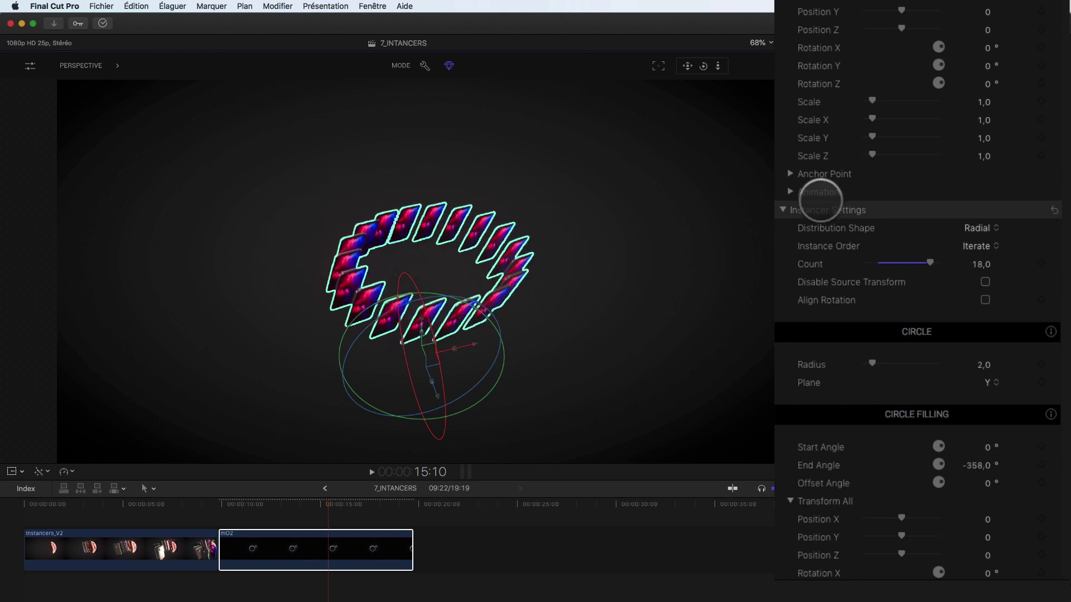
pyautogui.moveTo(872, 363); pyautogui.dragTo(876, 363)
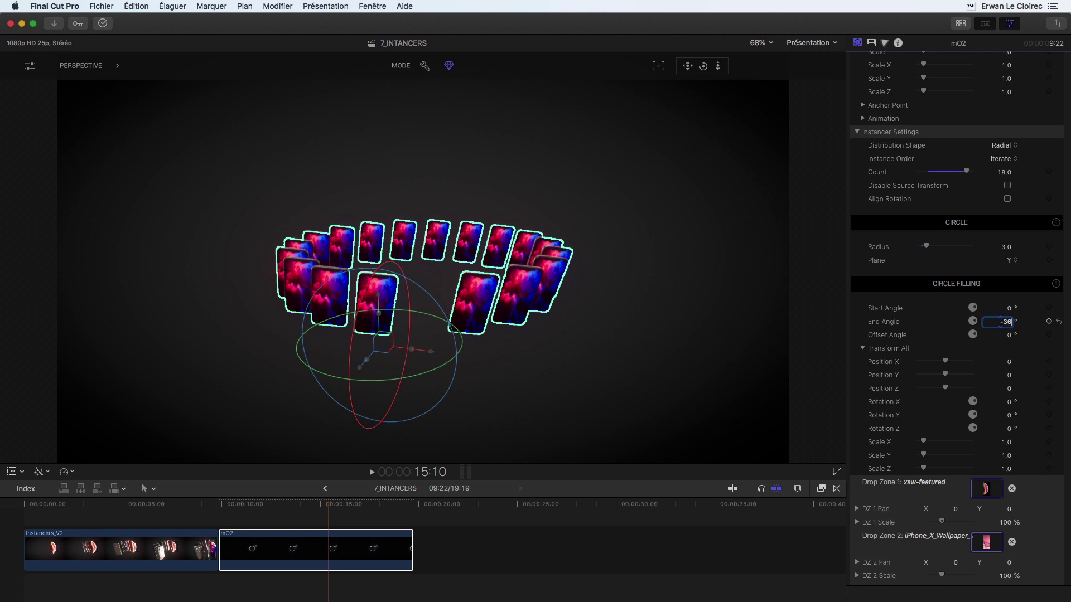
pyautogui.write('0')
pyautogui.press('Return')
pyautogui.moveTo(718, 66); pyautogui.dragTo(718, 42)
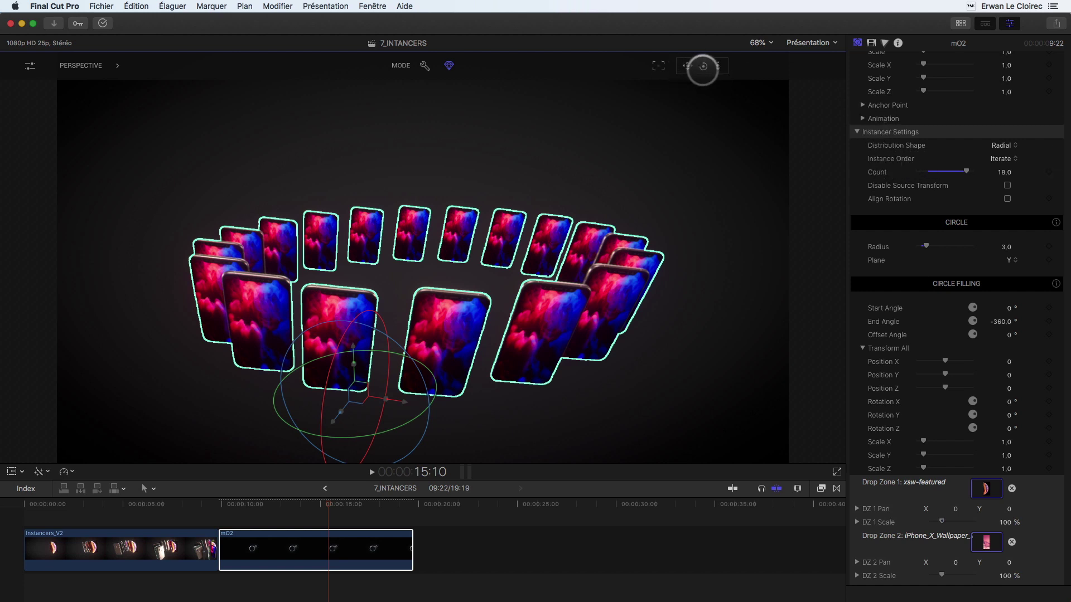
# Make the Iphone_Space_Black and Iphone_Space_Grey models visible in the scene content
pyautogui.scroll(1, 914, 149)
pyautogui.scroll(10, 914, 150)
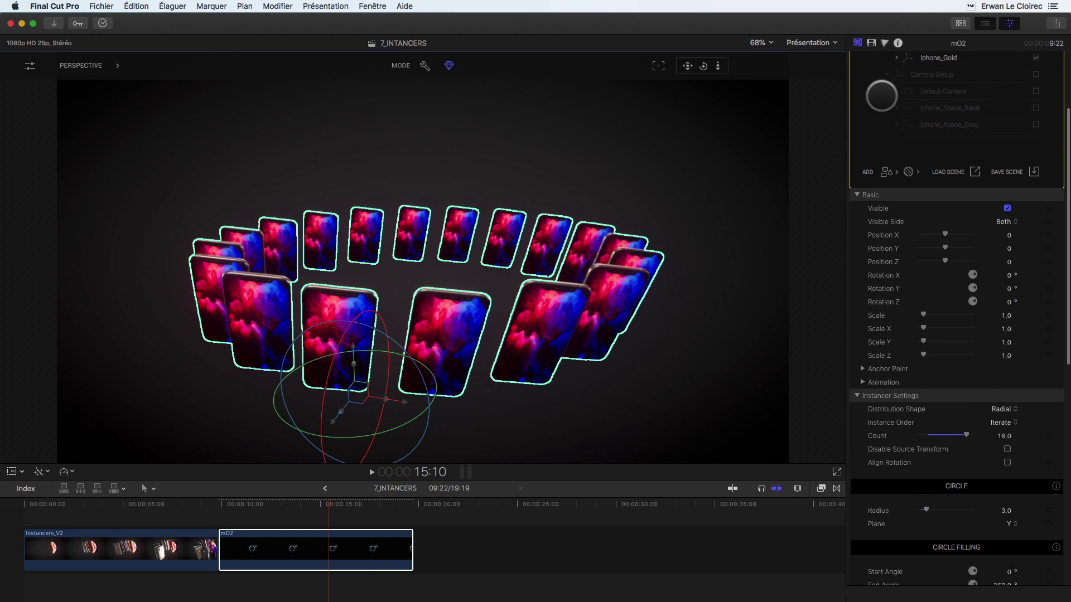
pyautogui.scroll(1, 865, 253)
pyautogui.scroll(5, 864, 253)
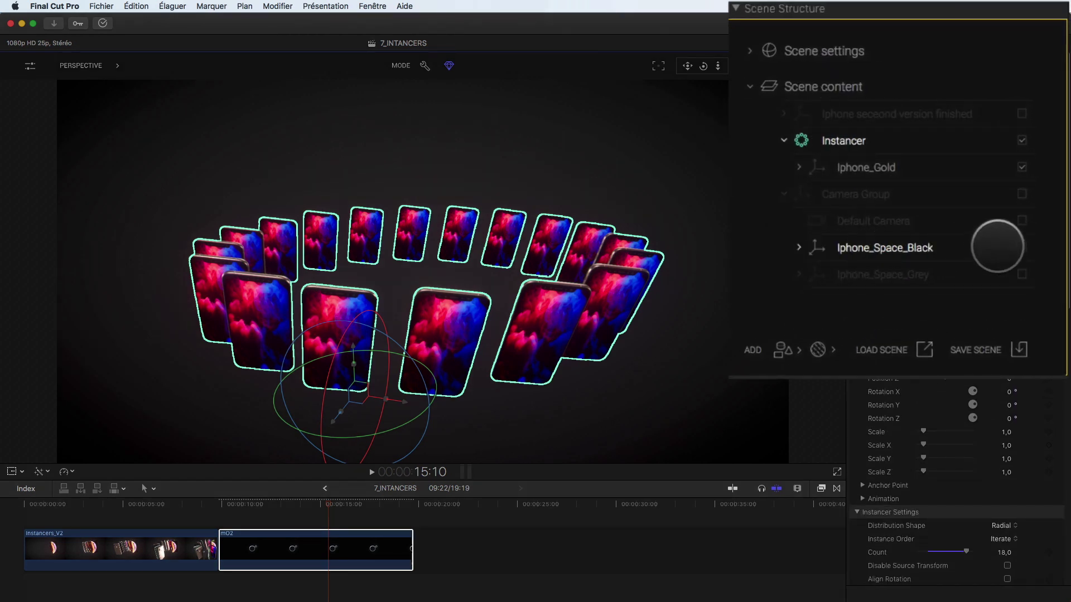
pyautogui.click(1022, 274)
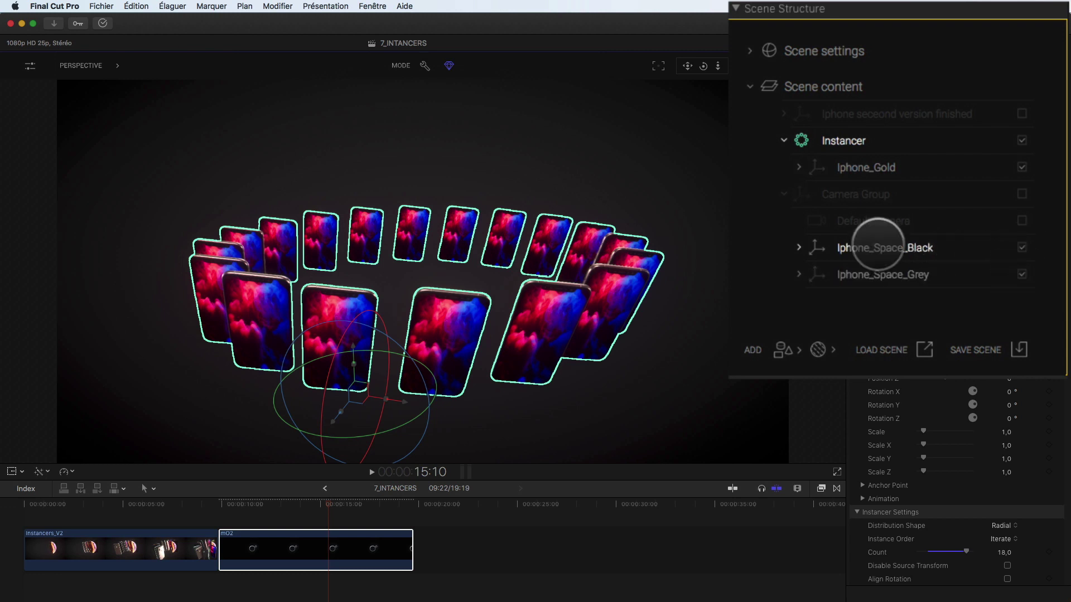
# Move Iphone_Space_Black and Iphone_Space_Grey into the Instancer, above Iphone_Gold
pyautogui.moveTo(878, 247); pyautogui.dragTo(854, 149)
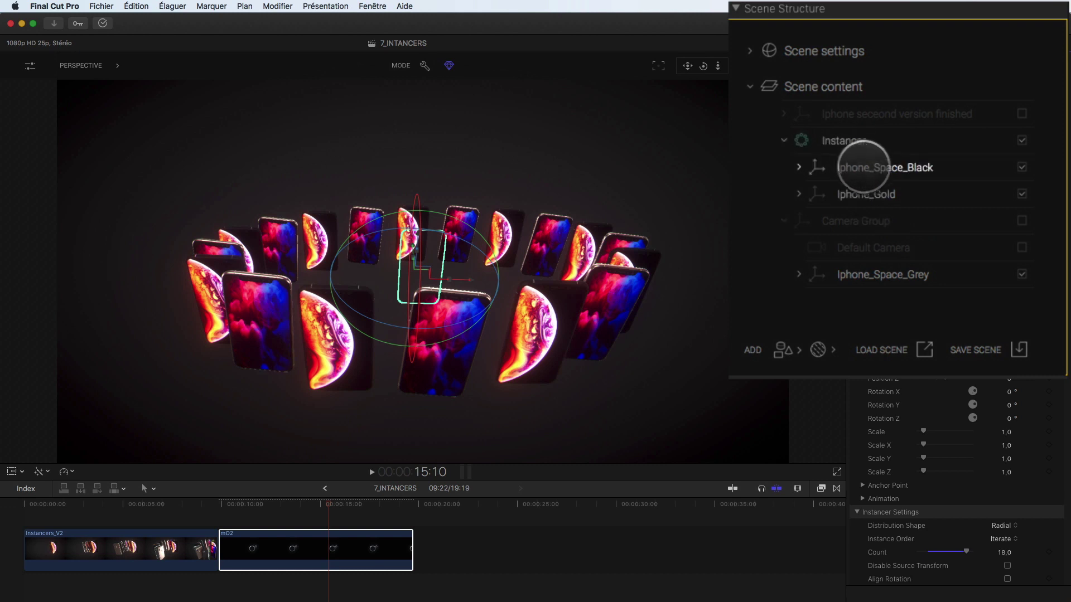
pyautogui.moveTo(853, 274); pyautogui.dragTo(856, 160)
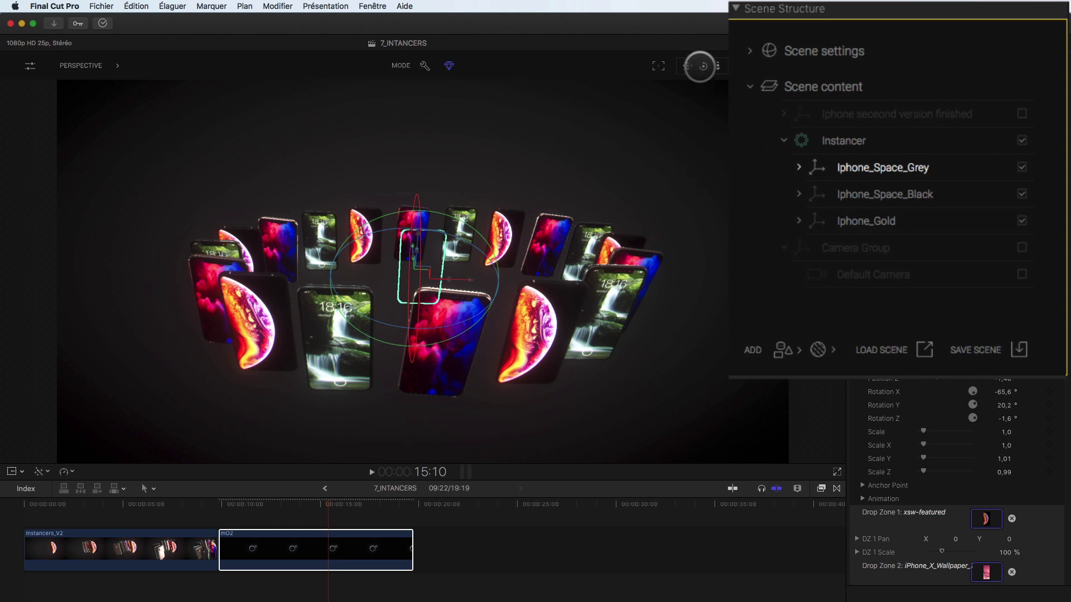
pyautogui.moveTo(703, 66); pyautogui.dragTo(374, 100)
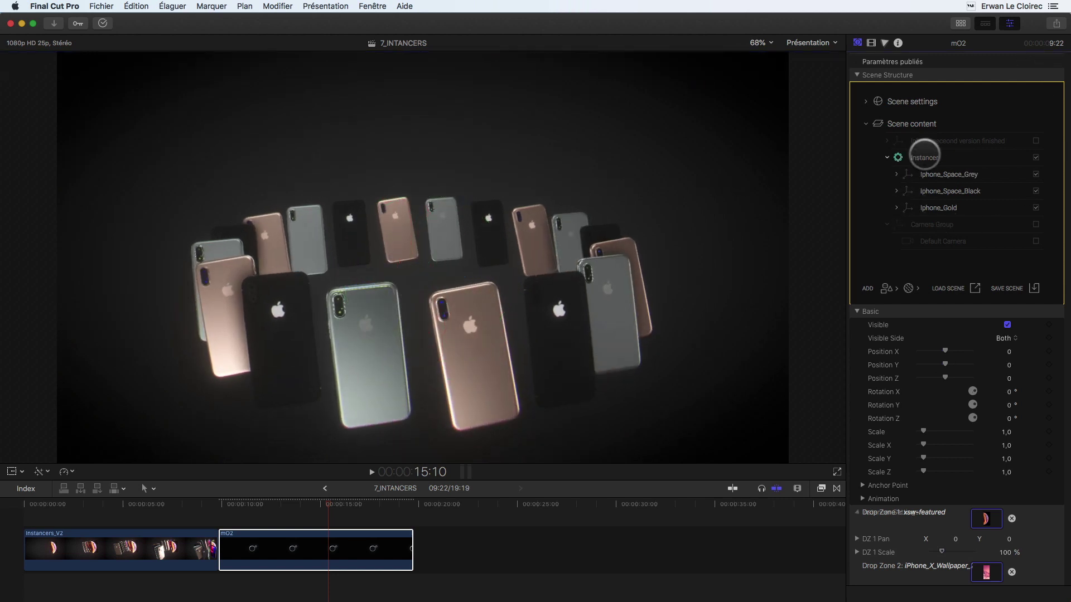
# For the Instancer, set Count to 14 and change the Instance Order to Random
pyautogui.click(924, 157)
pyautogui.scroll(-1, 924, 339)
pyautogui.scroll(-10, 924, 339)
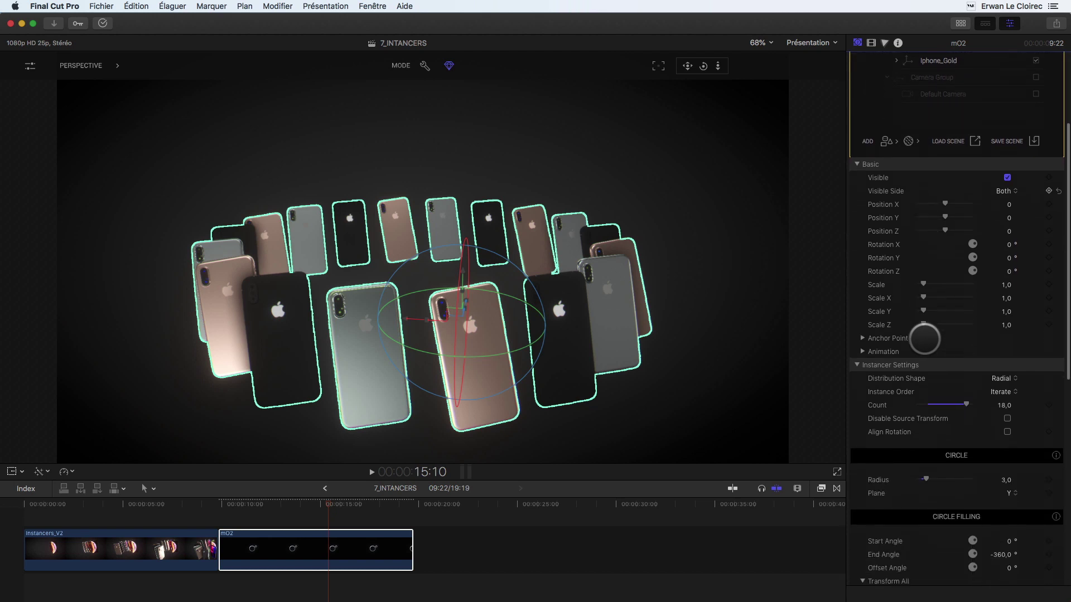
pyautogui.scroll(2, 925, 339)
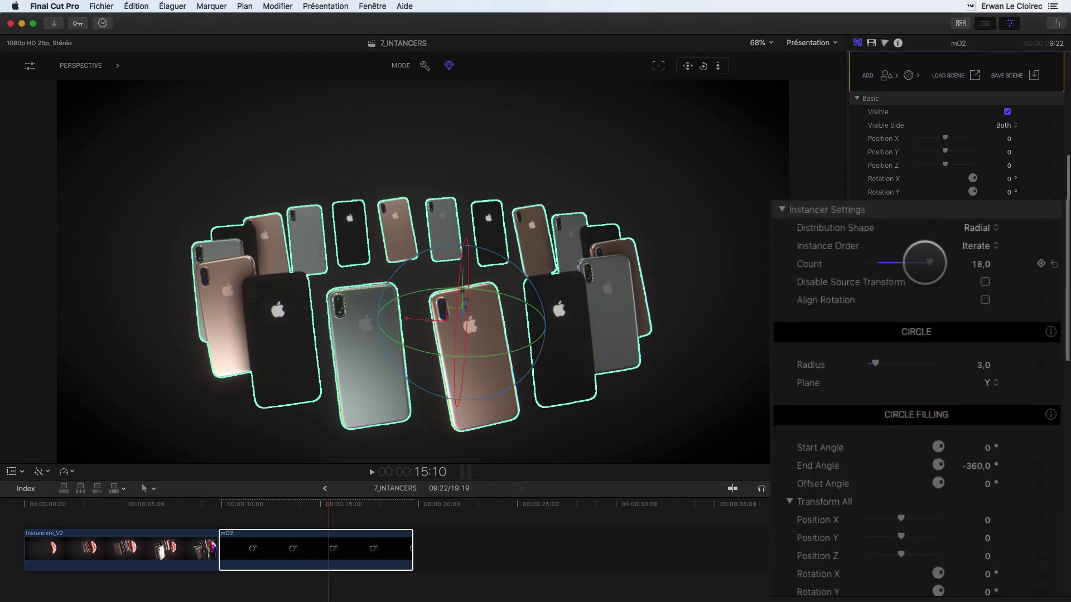
pyautogui.moveTo(929, 263); pyautogui.dragTo(914, 263)
pyautogui.click(975, 245)
pyautogui.click(971, 259)
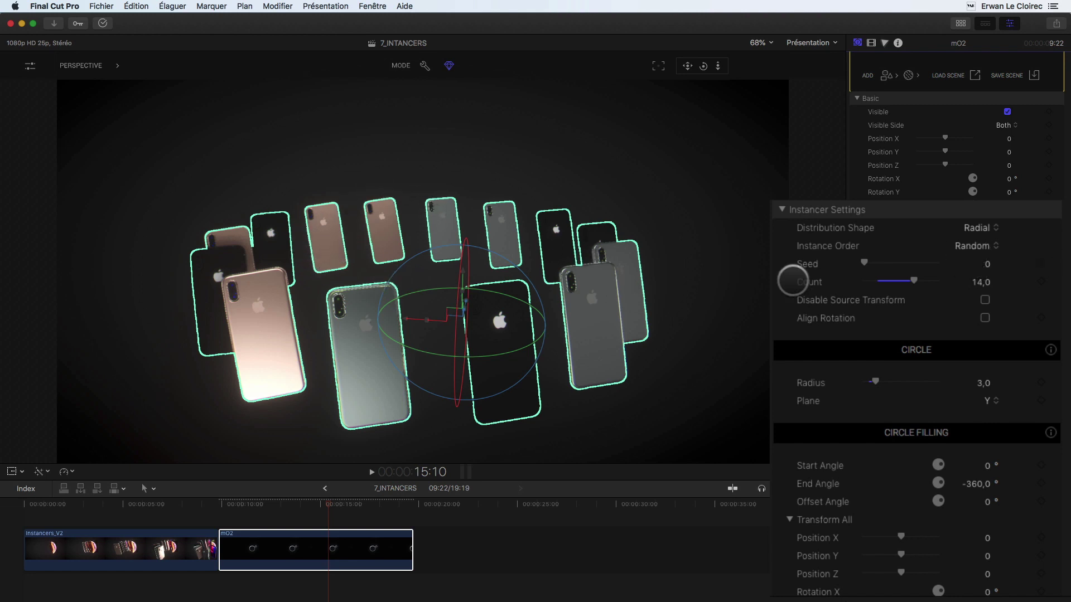
# Set the instancer's Count to 17 and the random Seed to 109
pyautogui.moveTo(912, 280); pyautogui.dragTo(923, 279)
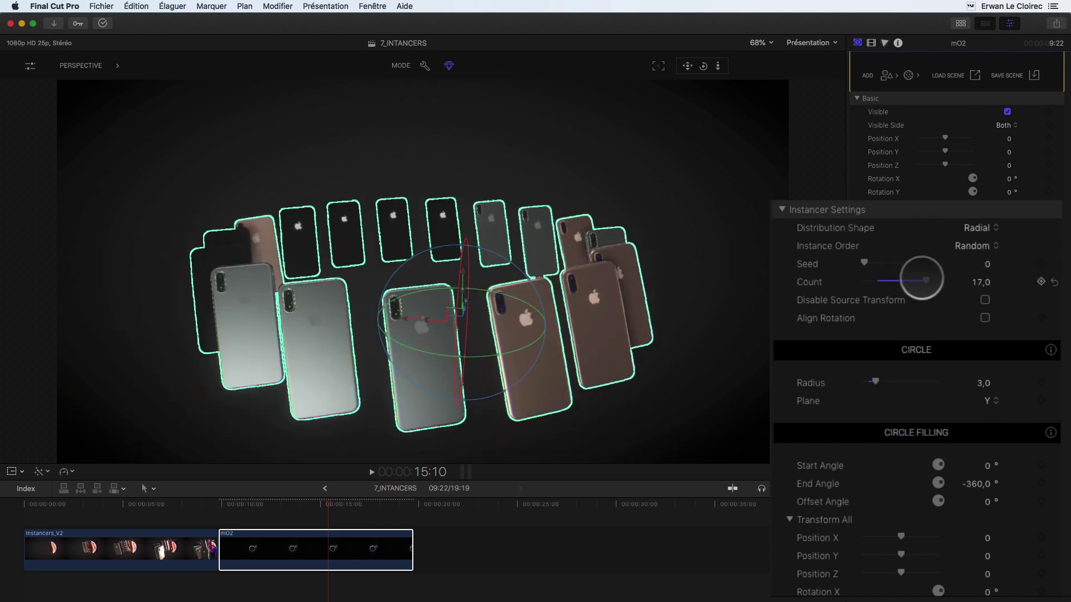
pyautogui.moveTo(864, 263); pyautogui.dragTo(871, 262)
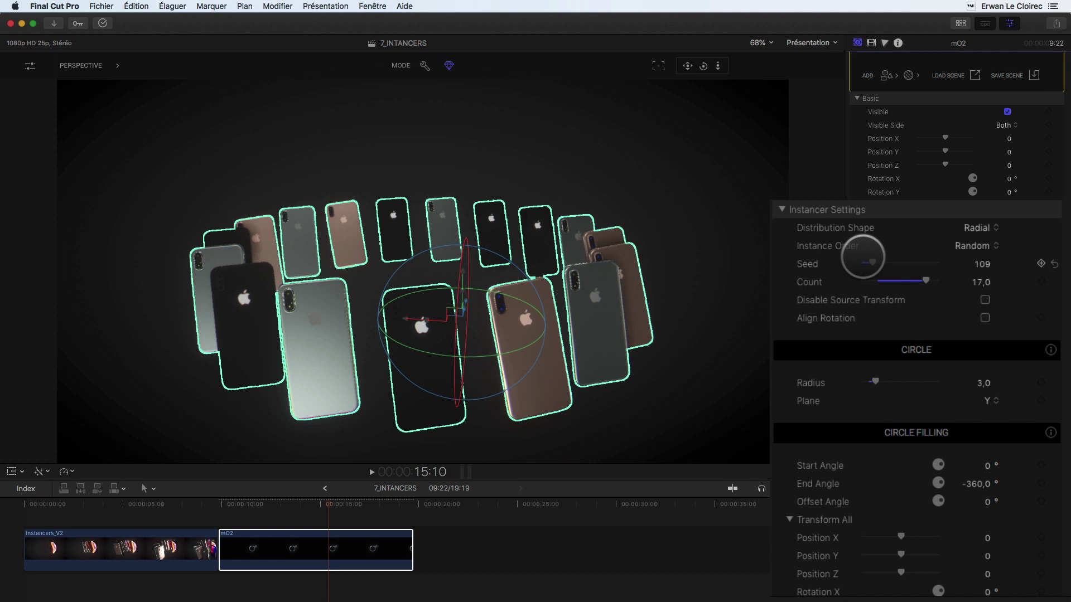
# Turn on Align Rotation so the iPhones are oriented around the circle
pyautogui.click(985, 317)
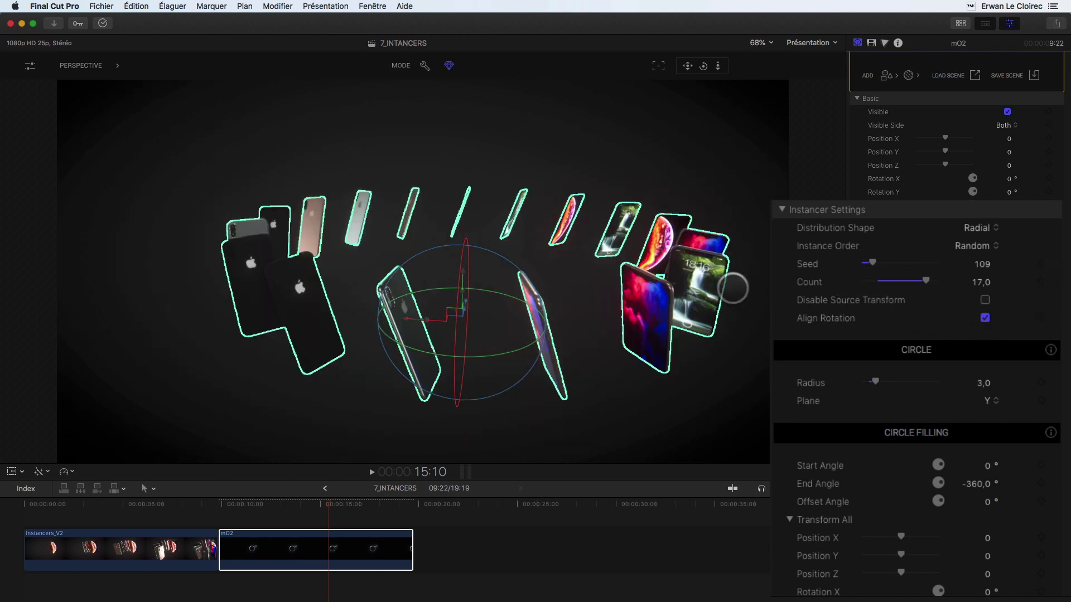
pyautogui.moveTo(703, 66); pyautogui.dragTo(637, 67)
# Try varying the circle's End Angle to about -11° and on to -375°
pyautogui.scroll(-5, 861, 205)
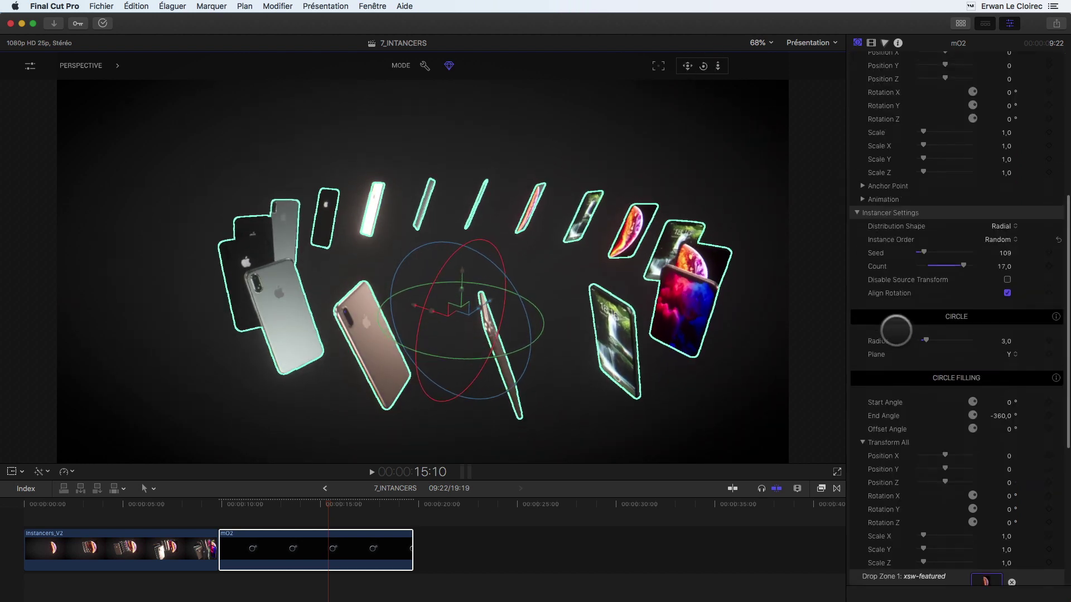
pyautogui.moveTo(999, 384); pyautogui.dragTo(1000, 385)
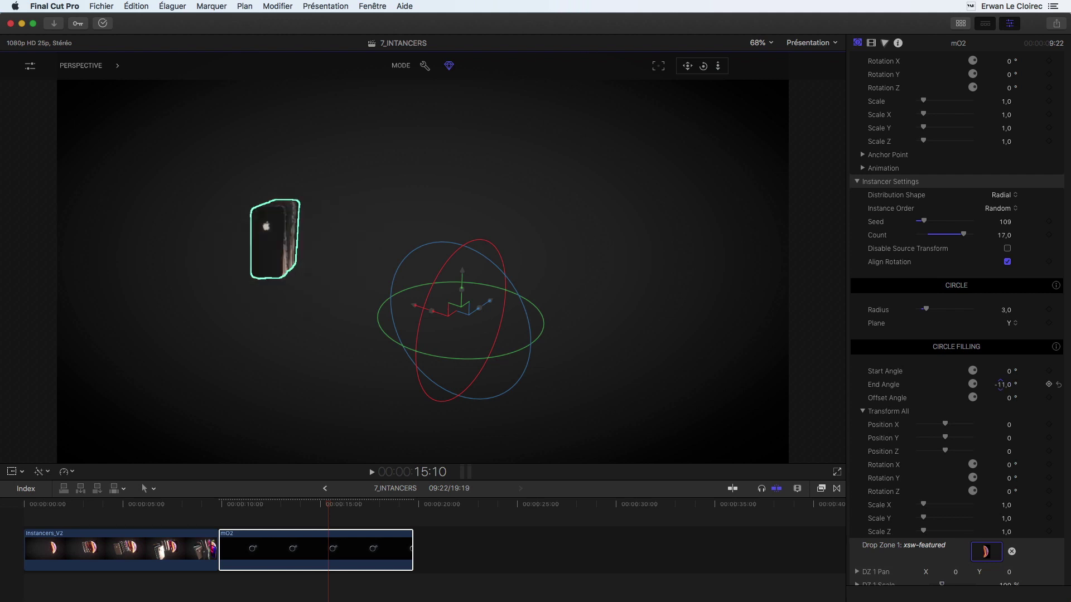
pyautogui.moveTo(999, 384); pyautogui.dragTo(1000, 385)
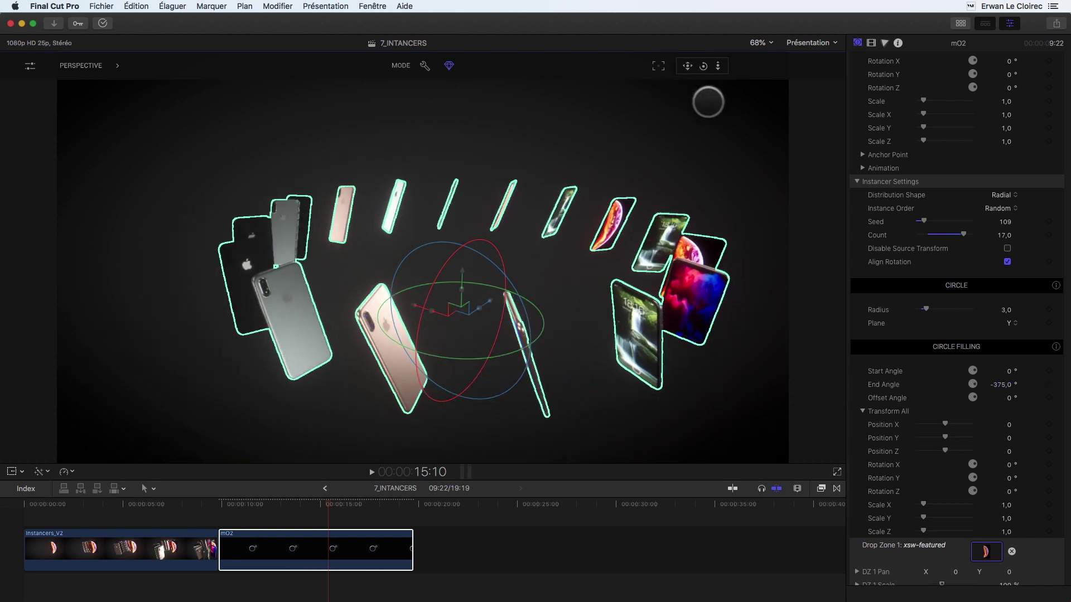
# Keyframe the circle's End Angle at 0° at the start of the mO2 clip
pyautogui.scroll(-5, 935, 412)
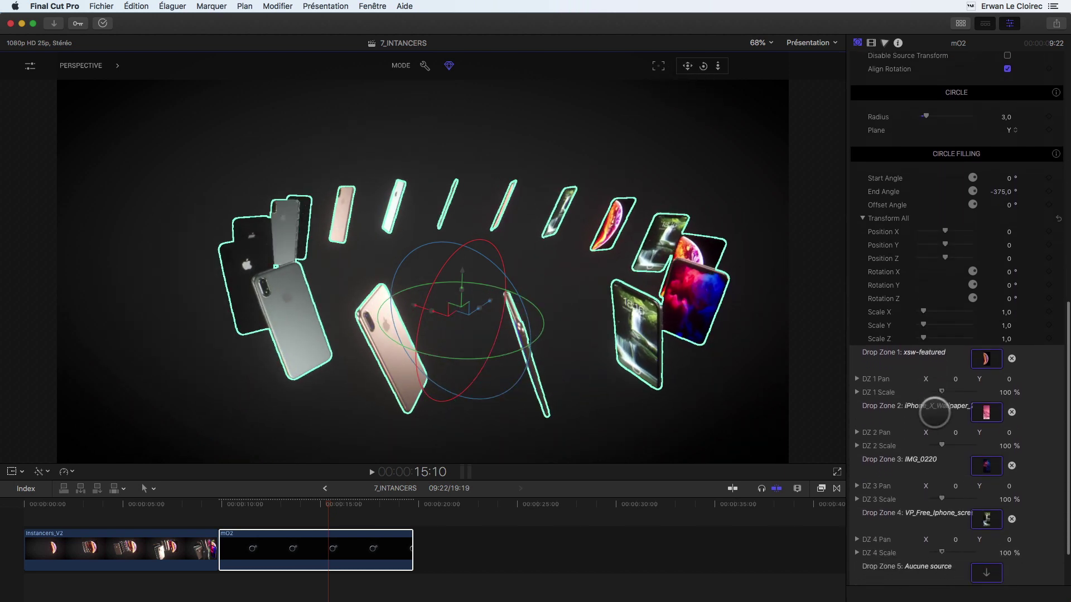
pyautogui.scroll(8, 934, 413)
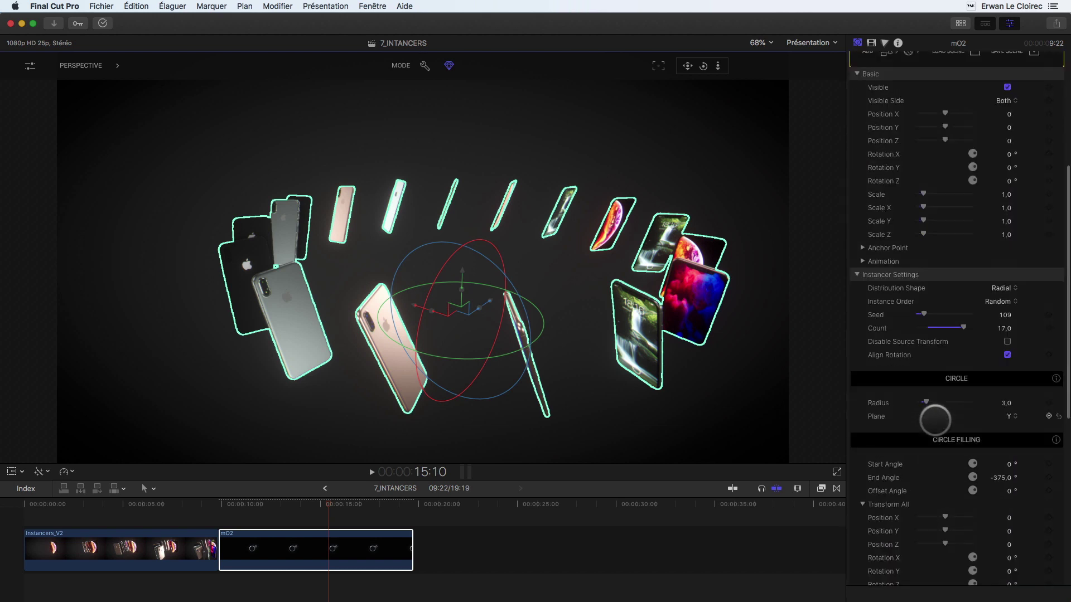
pyautogui.moveTo(687, 66); pyautogui.dragTo(655, 78)
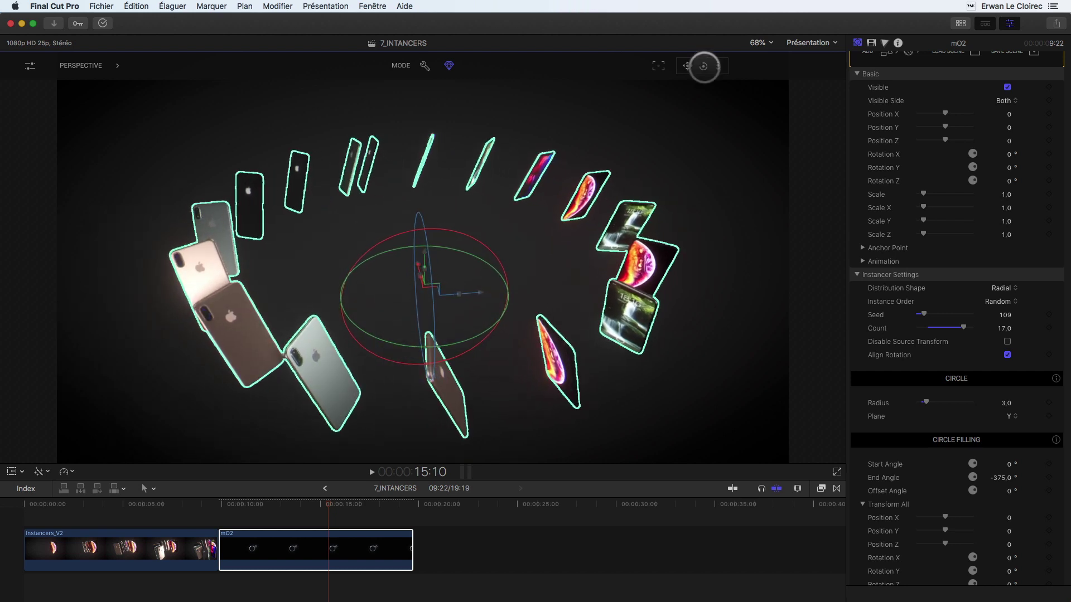
pyautogui.moveTo(308, 503); pyautogui.dragTo(243, 506)
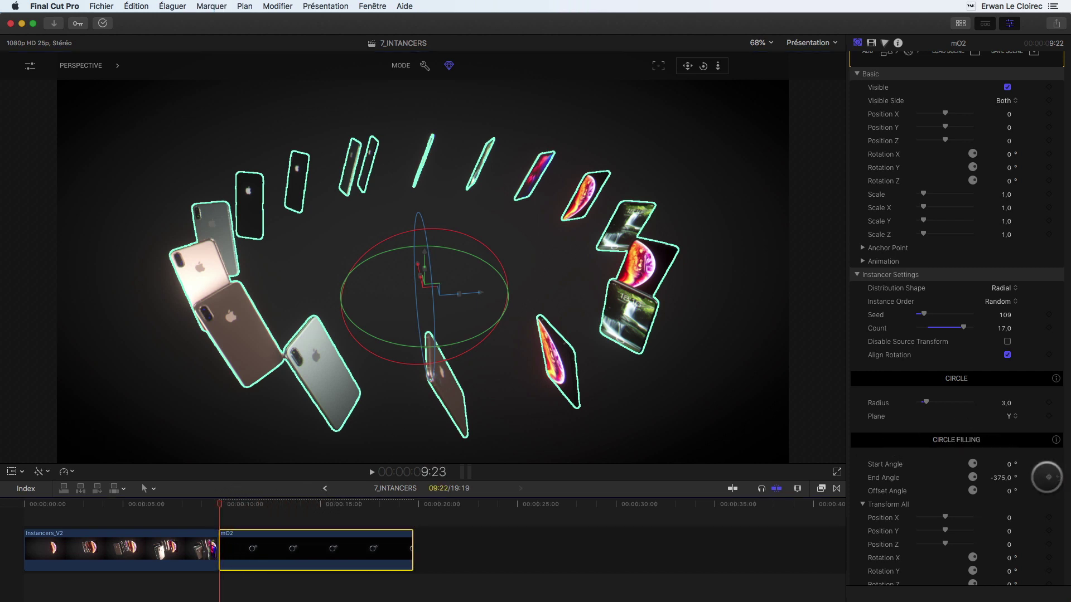
pyautogui.click(997, 478)
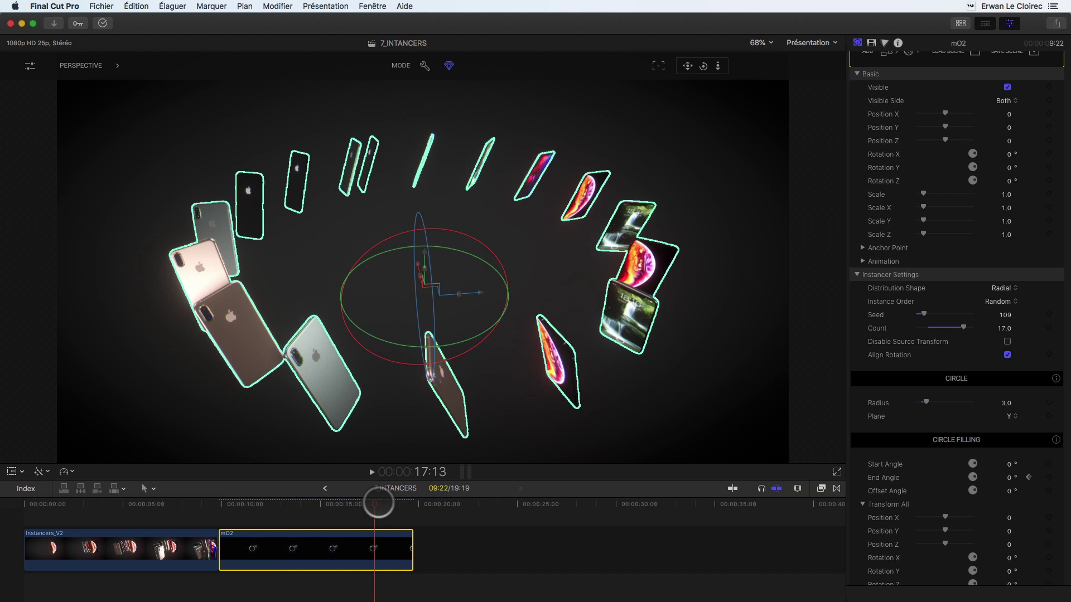
# Set the End Angle keyframe at the end of the mO2 clip to -360° and scrub back to preview the animation
pyautogui.click(407, 505)
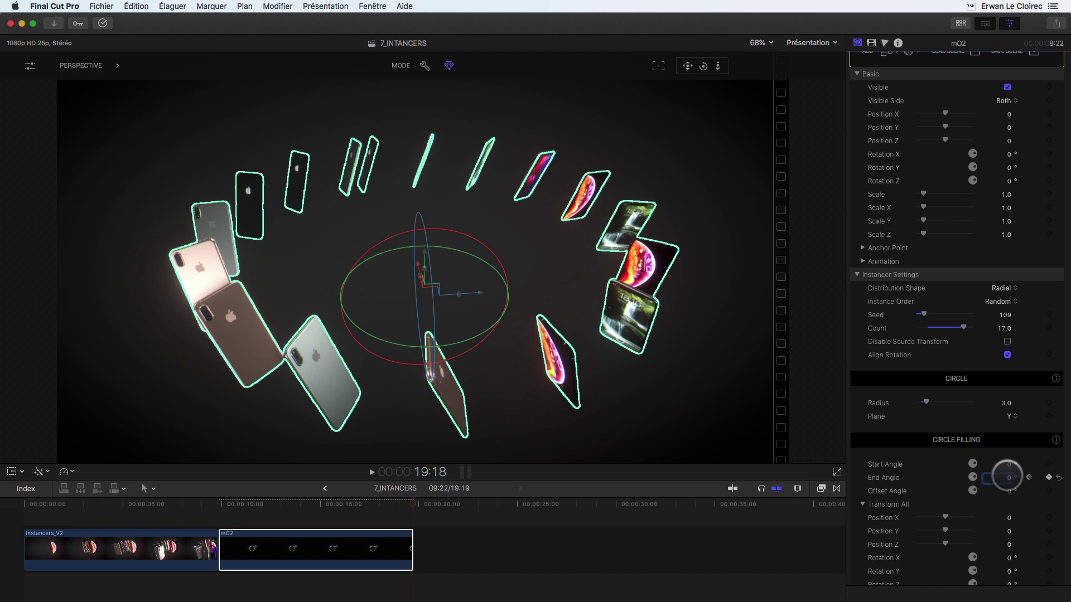
pyautogui.press('Return')
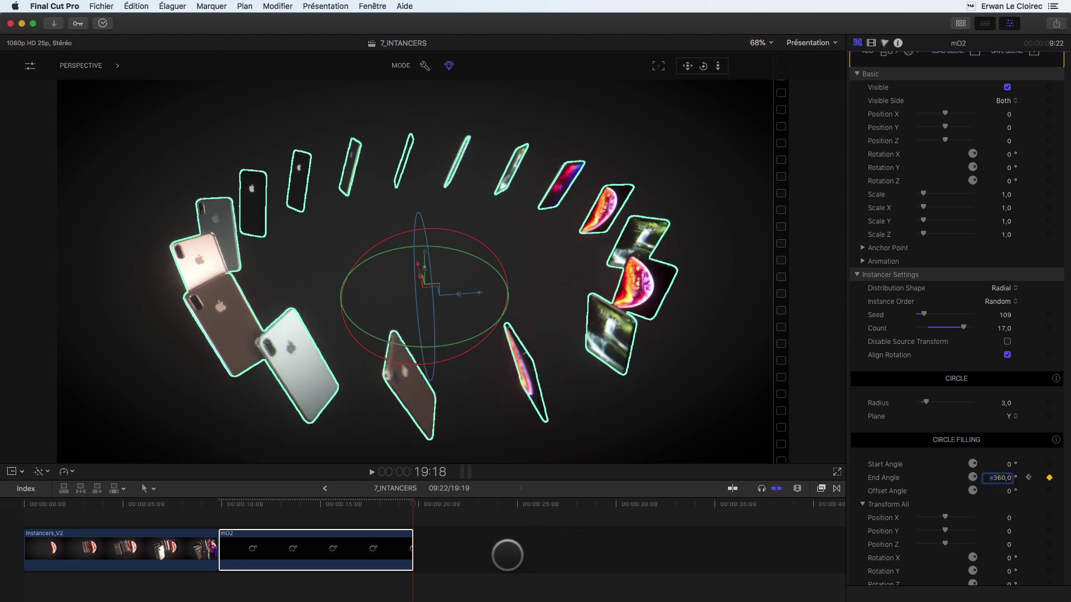
pyautogui.moveTo(408, 504)
pyautogui.mouseDown()
pyautogui.moveTo(225, 509)
pyautogui.moveTo(405, 506)
pyautogui.mouseUp()
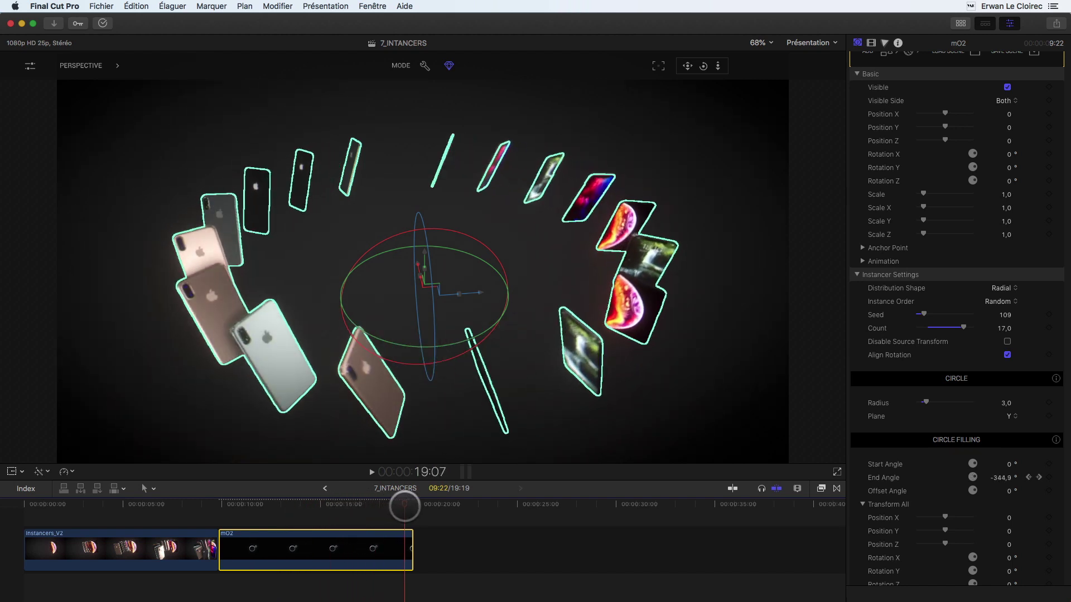
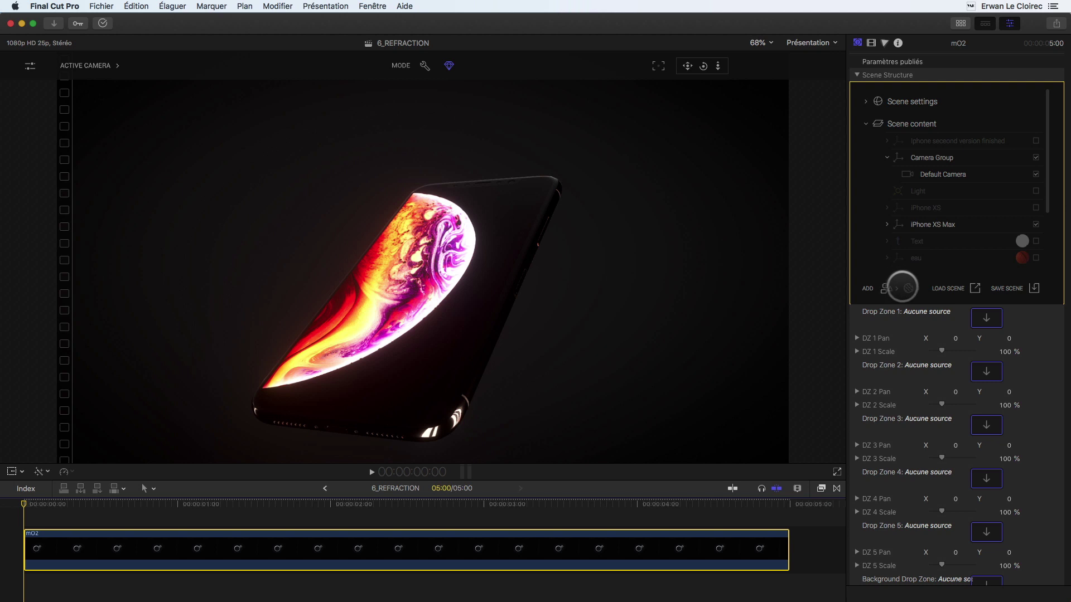
# Add a Sphere primitive to the scene containing the iPhone XS Max
pyautogui.click(892, 288)
pyautogui.moveTo(926, 291)
pyautogui.moveTo(994, 325)
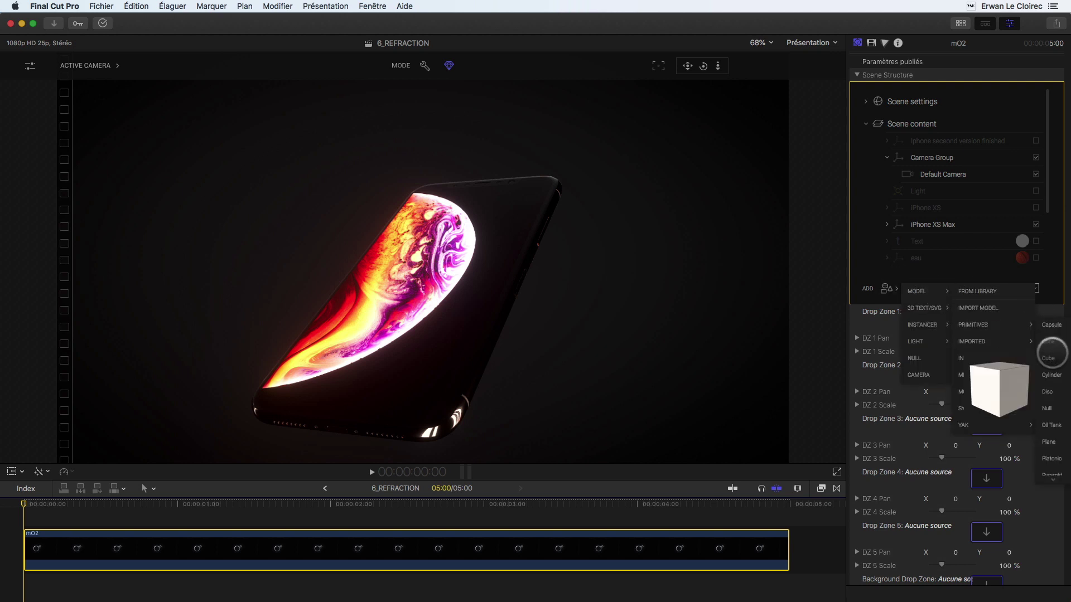
pyautogui.moveTo(1053, 478)
pyautogui.moveTo(1054, 316)
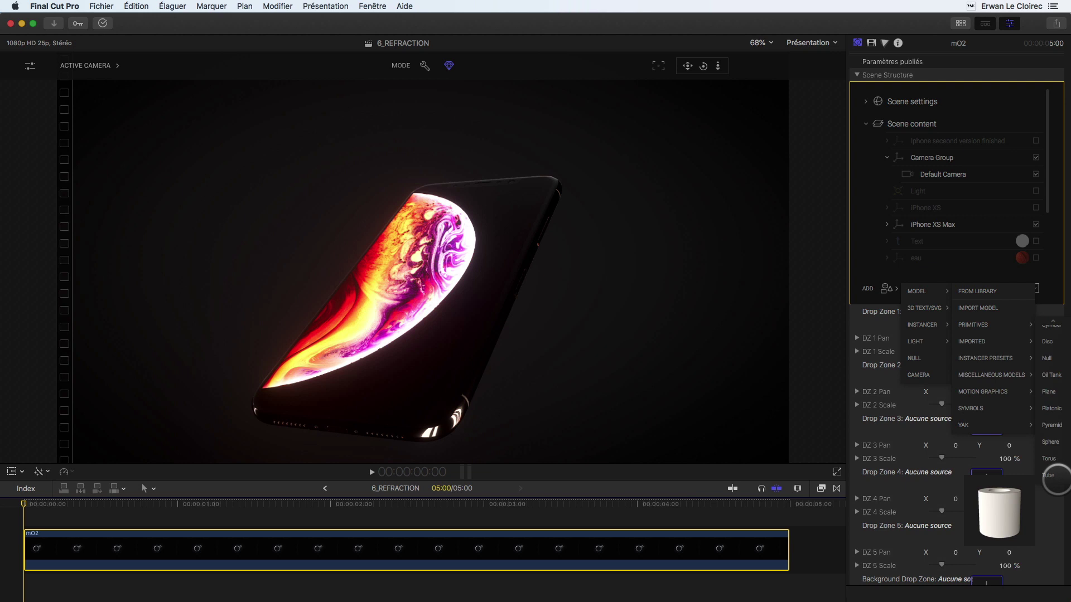
pyautogui.click(1048, 475)
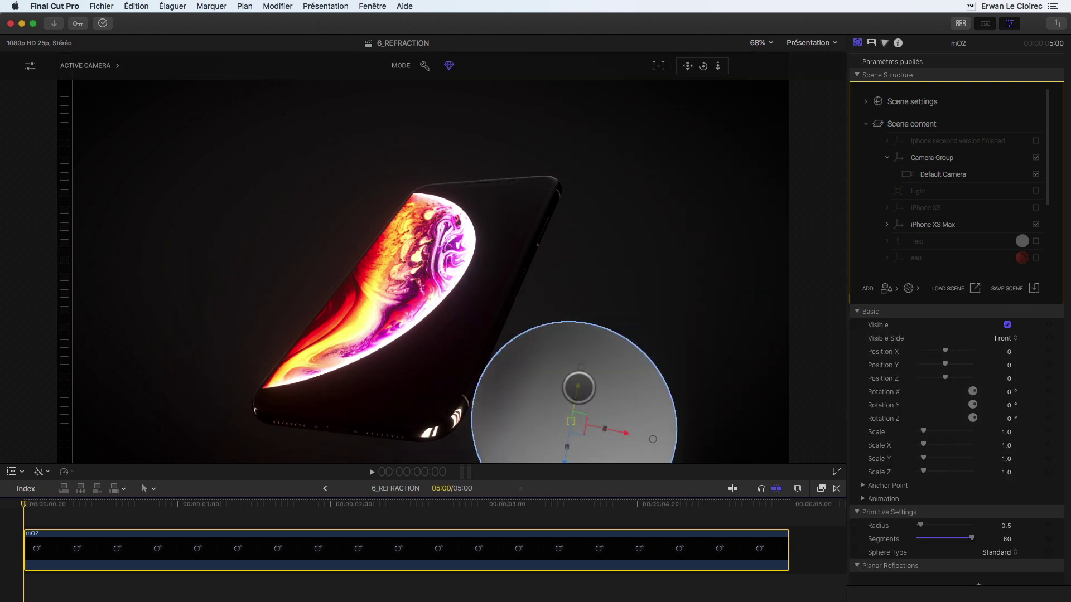
# Move the sphere in front of the iPhone's screen, to about X -0.84, Y 0.77 and Z 0.55
pyautogui.moveTo(578, 386); pyautogui.dragTo(476, 374)
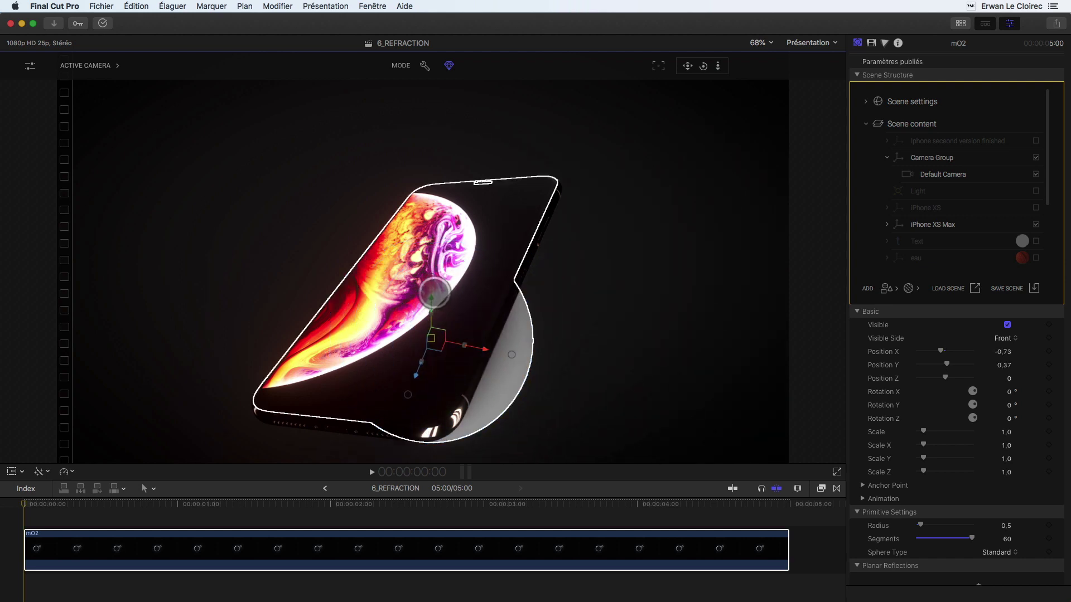
pyautogui.moveTo(430, 299); pyautogui.dragTo(428, 229)
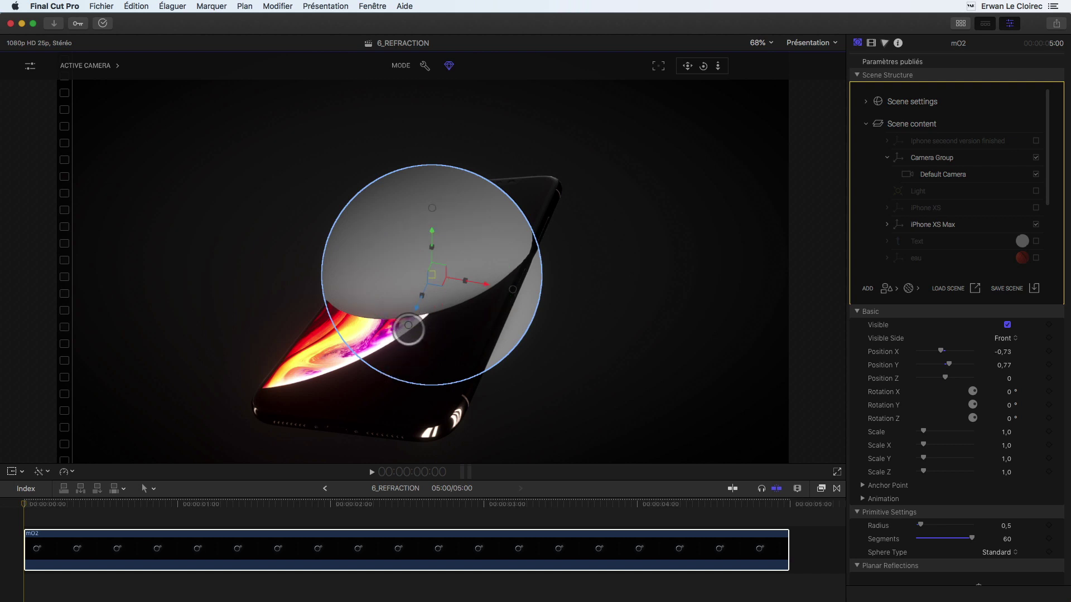
pyautogui.moveTo(416, 307); pyautogui.dragTo(419, 370)
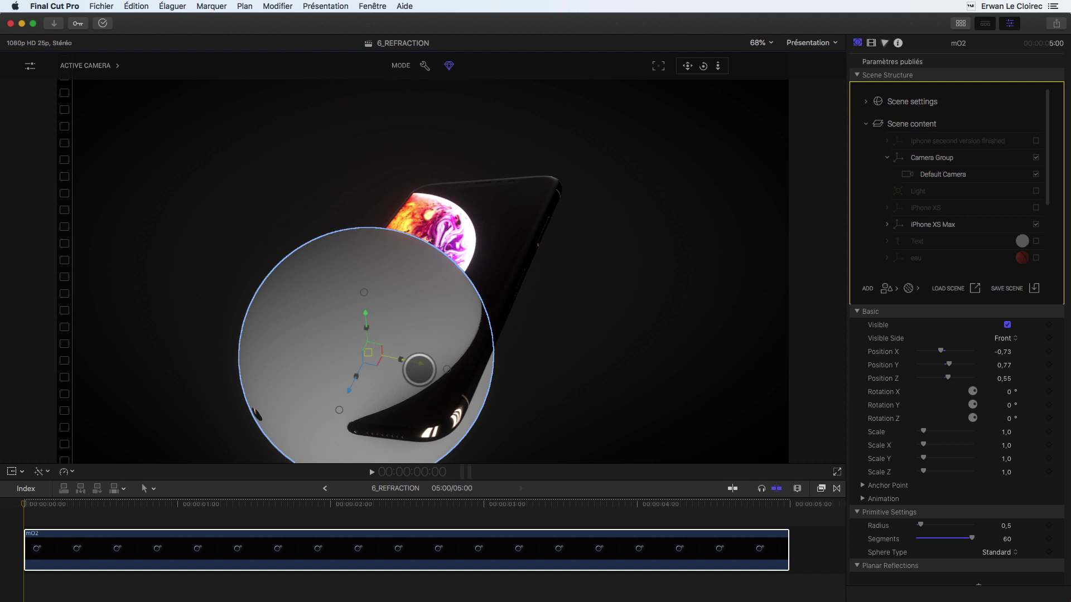
# Apply a clear glass-like material from the Transparent category to the sphere
pyautogui.click(908, 288)
pyautogui.moveTo(958, 328)
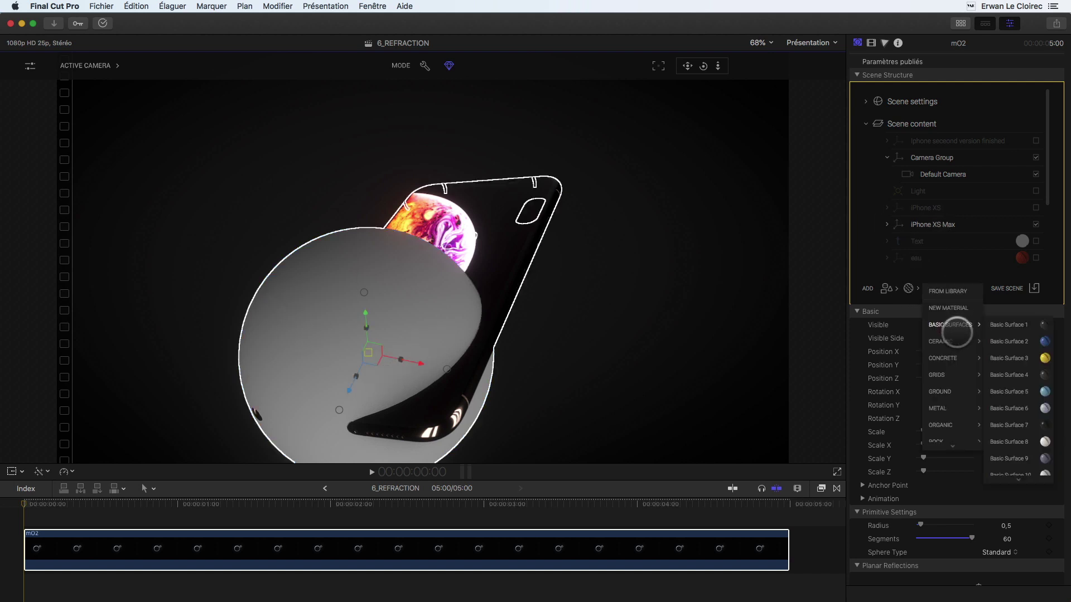
pyautogui.moveTo(952, 444)
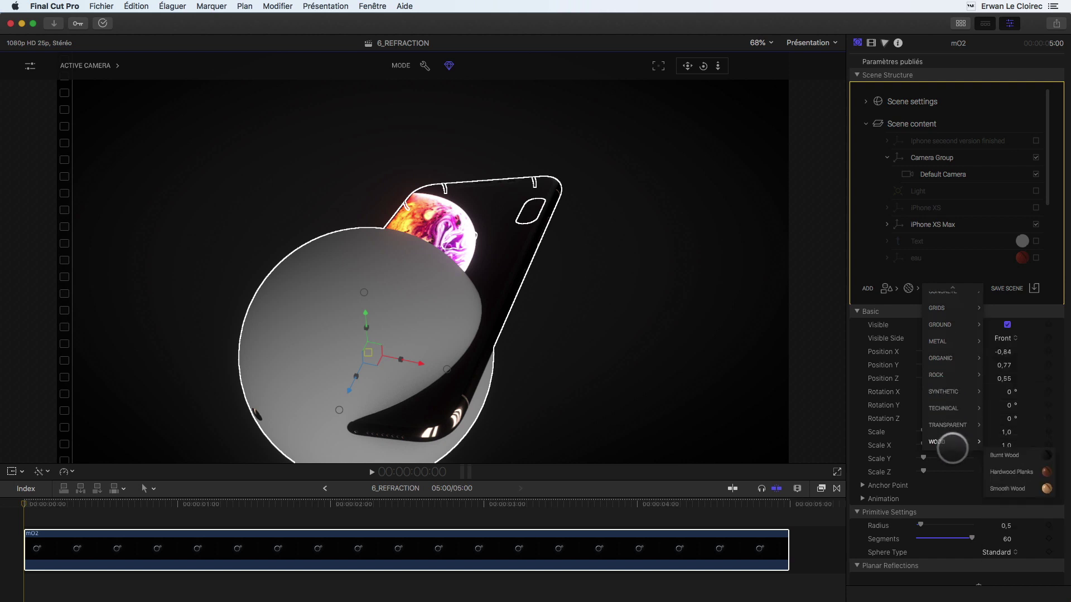
pyautogui.click(1006, 425)
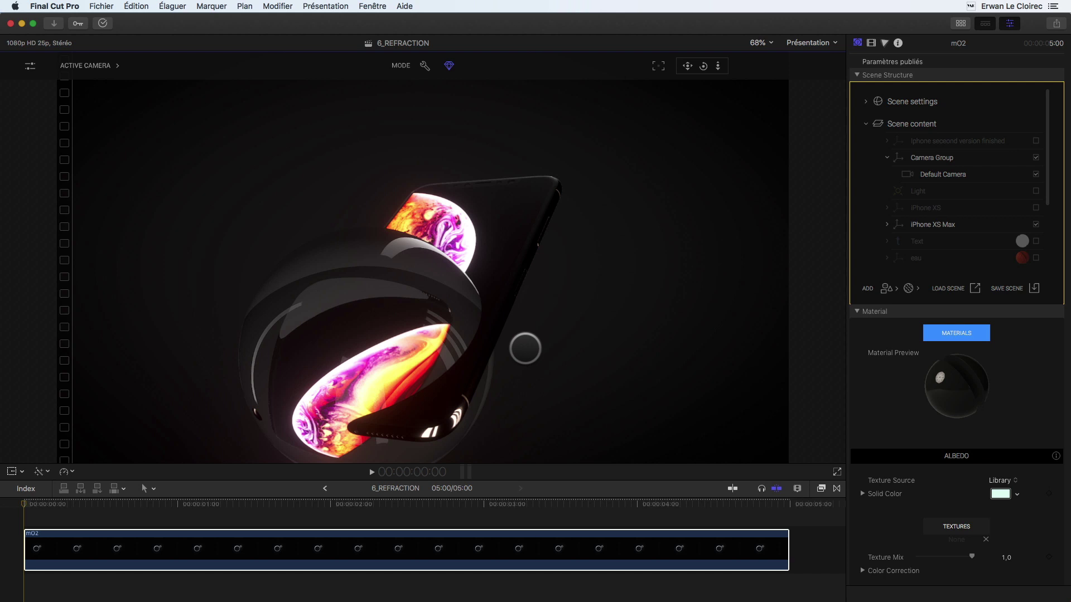
# Try the sphere material with an IOR of 1.0 and shift the sphere along X to about -0.92
pyautogui.scroll(-20, 900, 418)
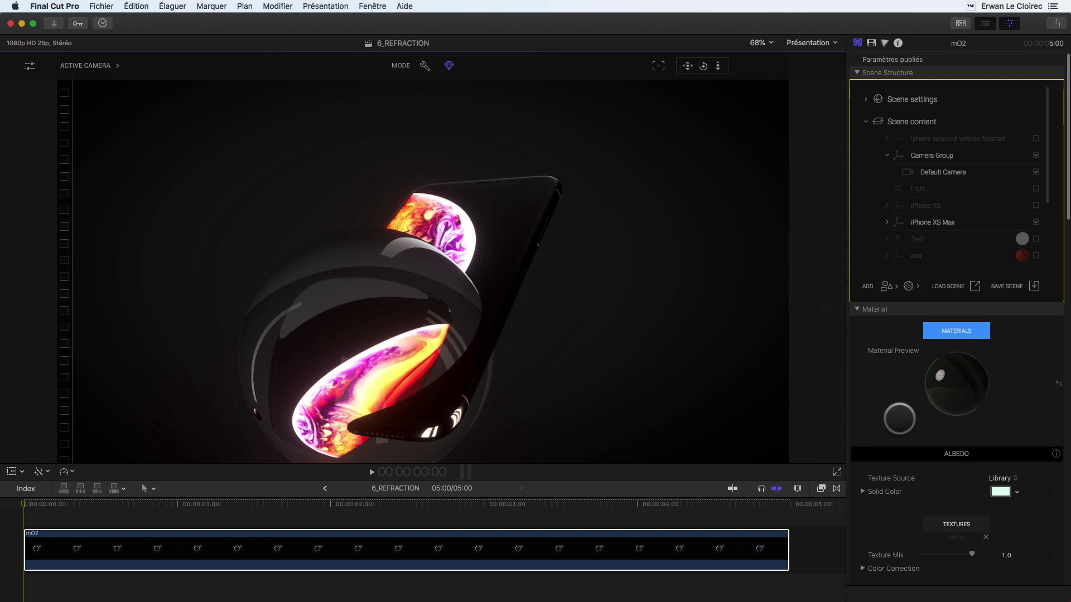
pyautogui.scroll(5, 899, 419)
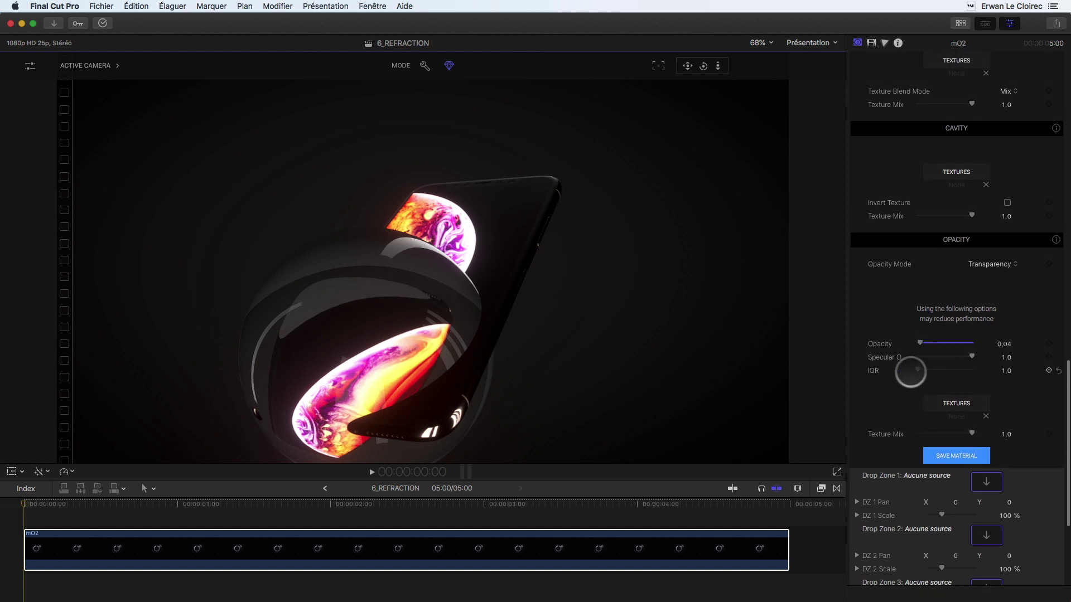
pyautogui.moveTo(911, 372); pyautogui.dragTo(903, 372)
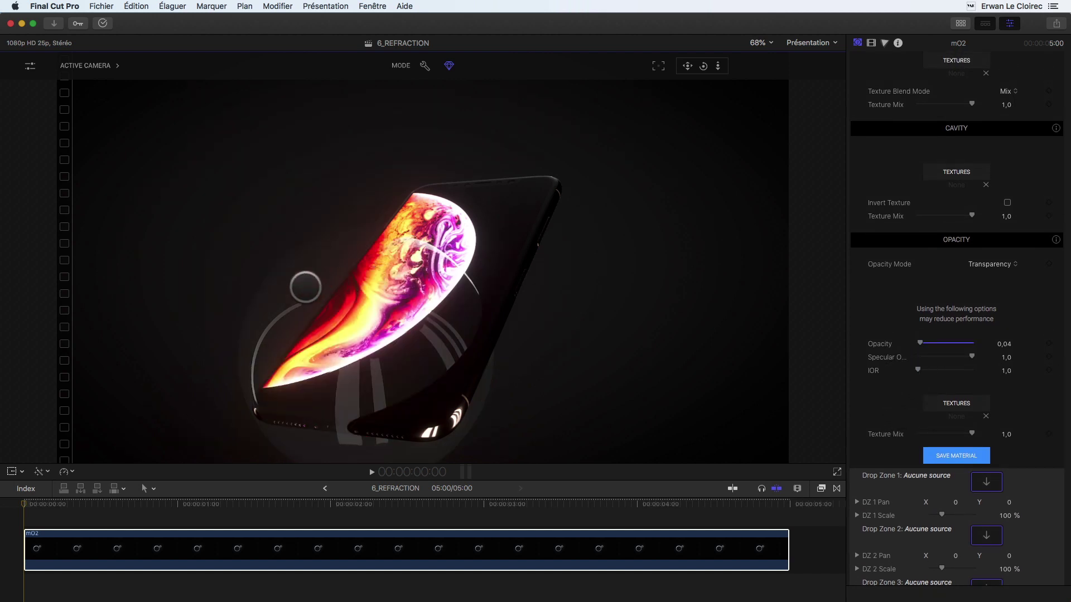
pyautogui.click(305, 287)
pyautogui.moveTo(410, 364)
pyautogui.mouseDown()
pyautogui.moveTo(275, 346)
pyautogui.moveTo(277, 335)
pyautogui.moveTo(416, 355)
pyautogui.moveTo(404, 346)
pyautogui.mouseUp()
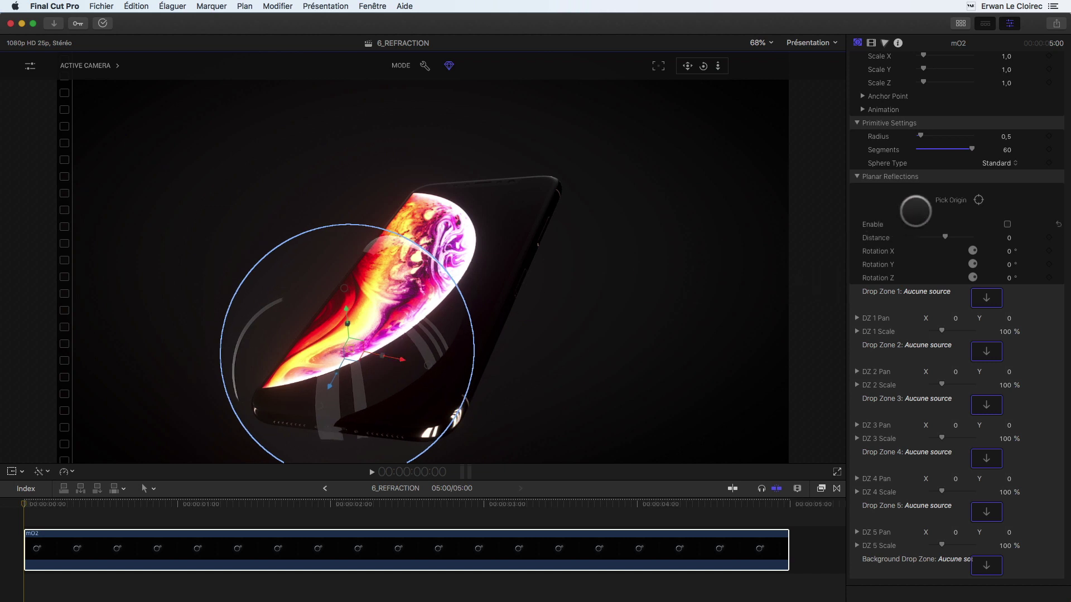
# Try varying the sphere material's Specular Opacity, leaving it at 1.0, and set the IOR to 1.03
pyautogui.scroll(5, 939, 216)
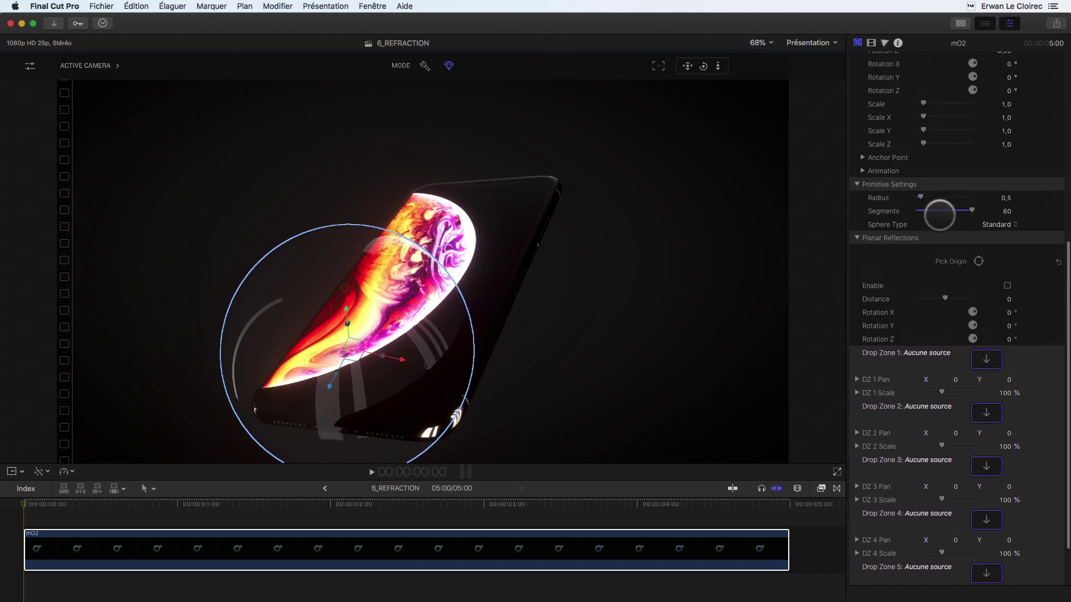
pyautogui.scroll(8, 940, 215)
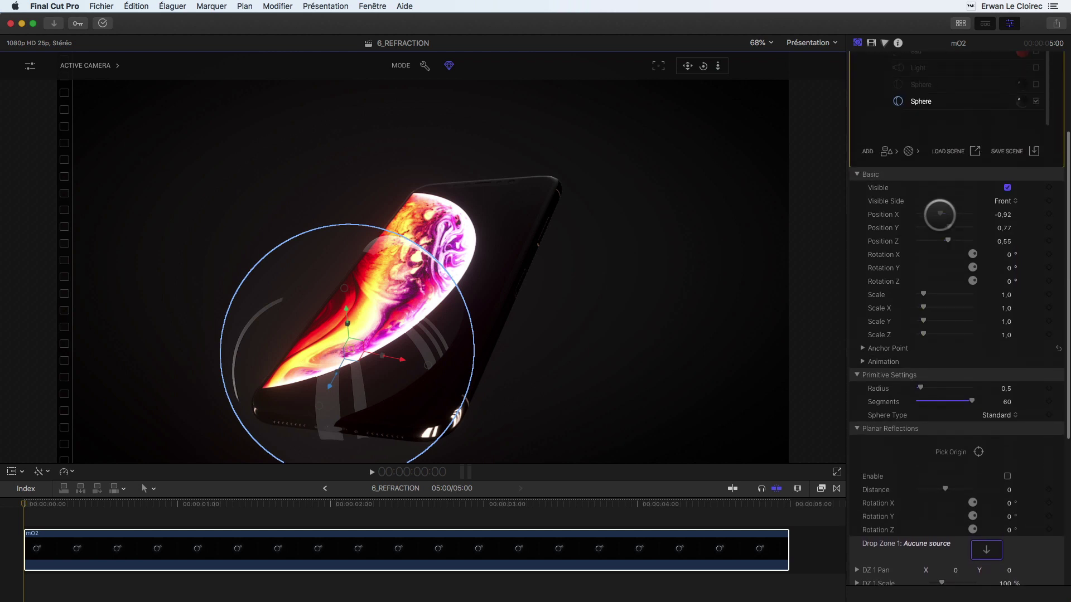
pyautogui.click(1022, 238)
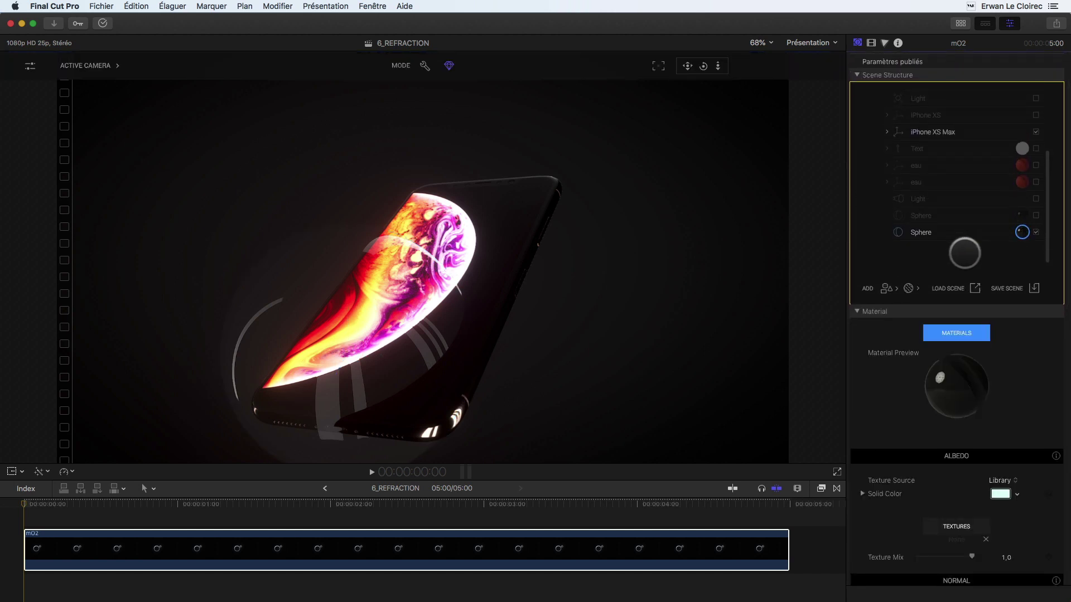
pyautogui.scroll(-15, 896, 347)
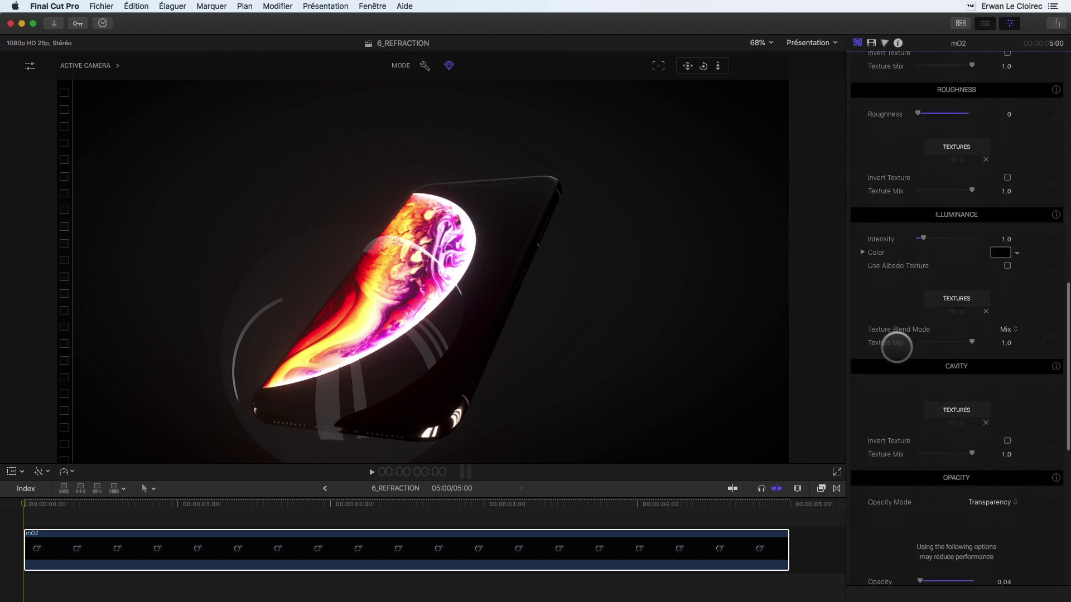
pyautogui.scroll(-10, 897, 347)
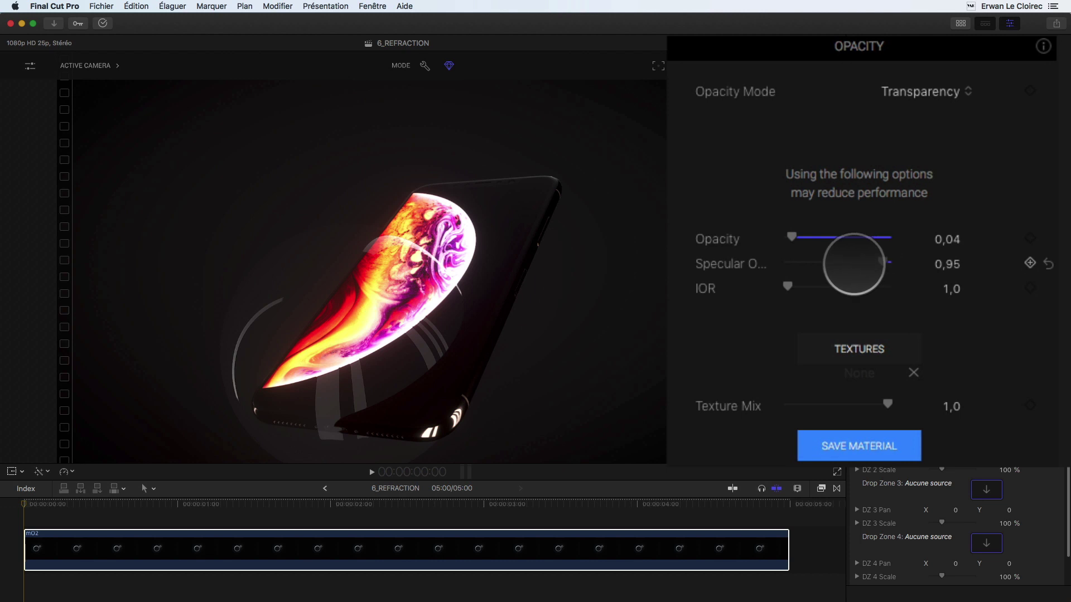
pyautogui.moveTo(811, 264); pyautogui.dragTo(937, 263)
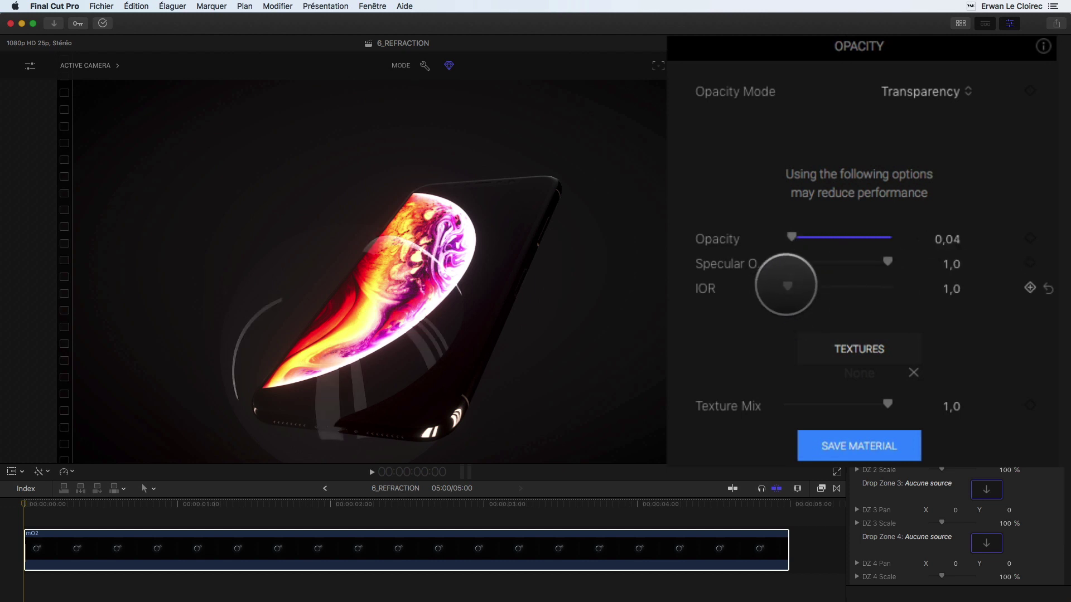
pyautogui.moveTo(791, 286); pyautogui.dragTo(788, 288)
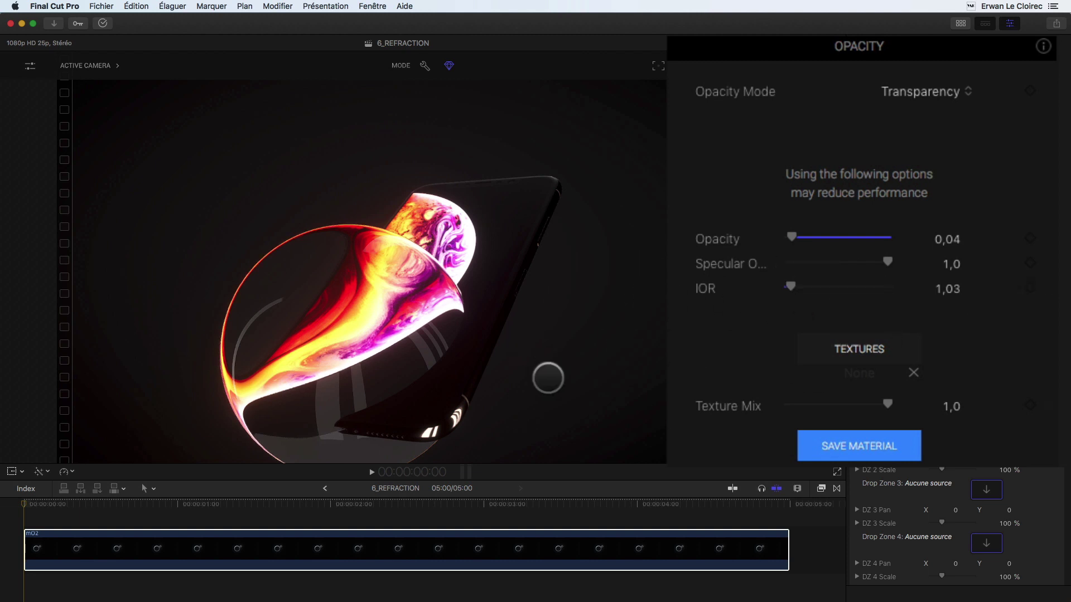
# Slide the sphere along X across the iPhone's screen while viewing it from several angles, ending at about X -0.97
pyautogui.click(255, 315)
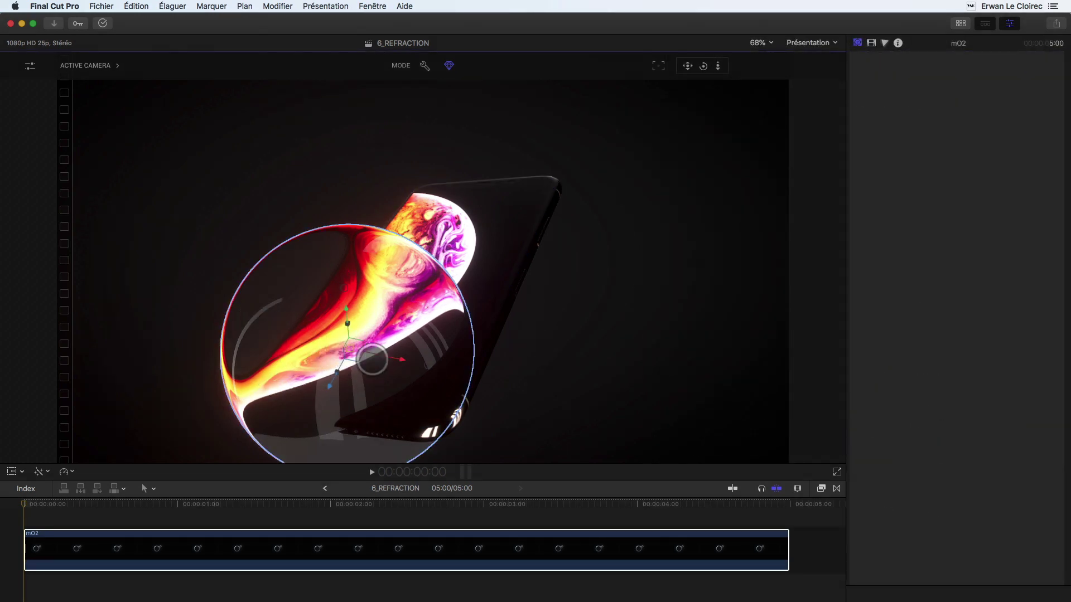
pyautogui.moveTo(399, 360); pyautogui.dragTo(438, 310)
pyautogui.moveTo(704, 66); pyautogui.dragTo(672, 151)
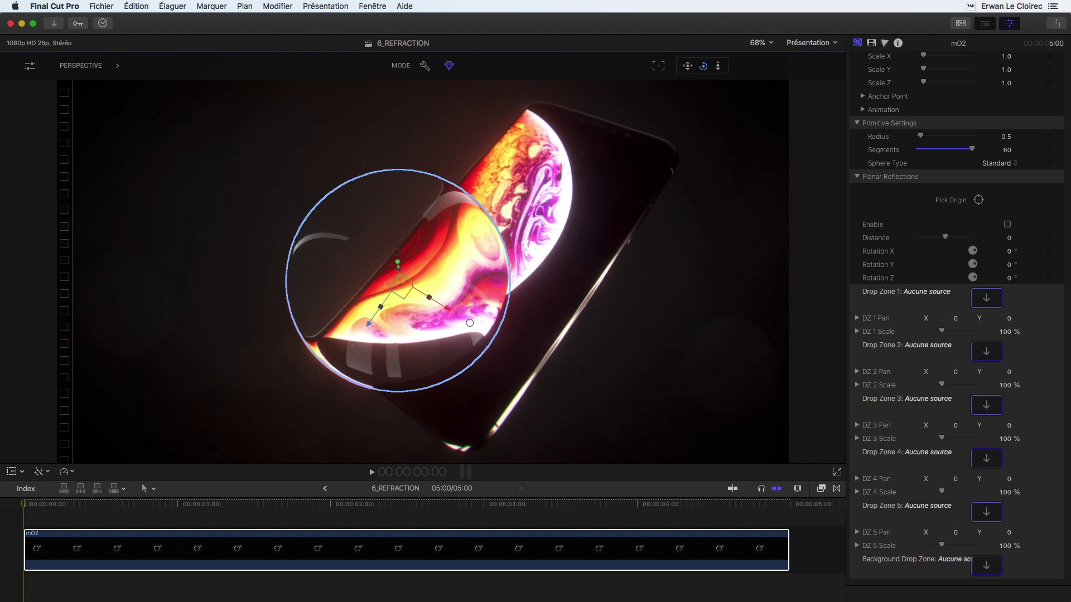
pyautogui.moveTo(435, 301); pyautogui.dragTo(467, 309)
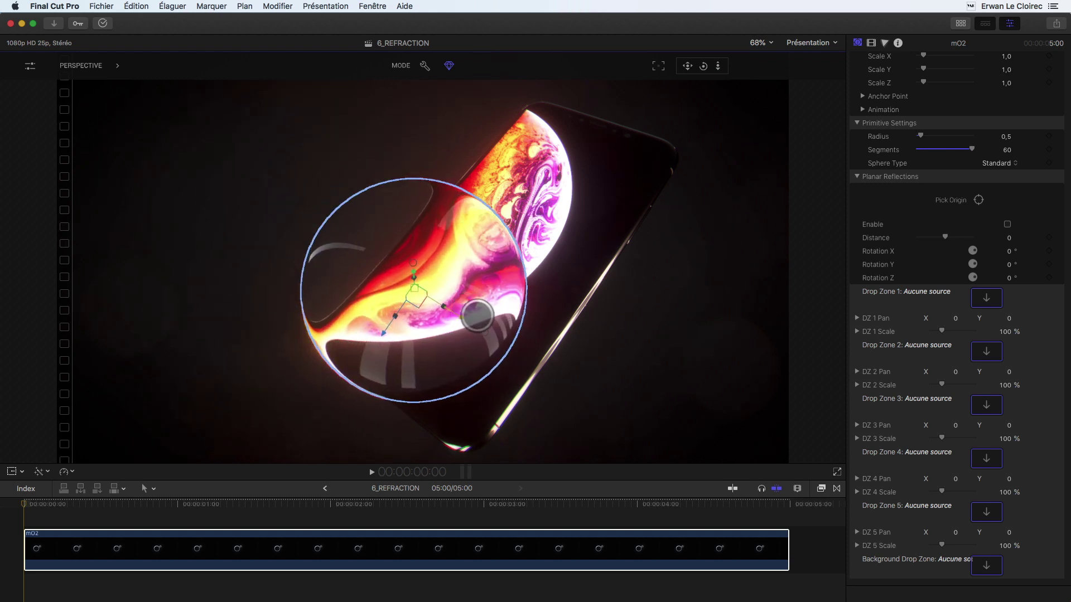
pyautogui.click(703, 67)
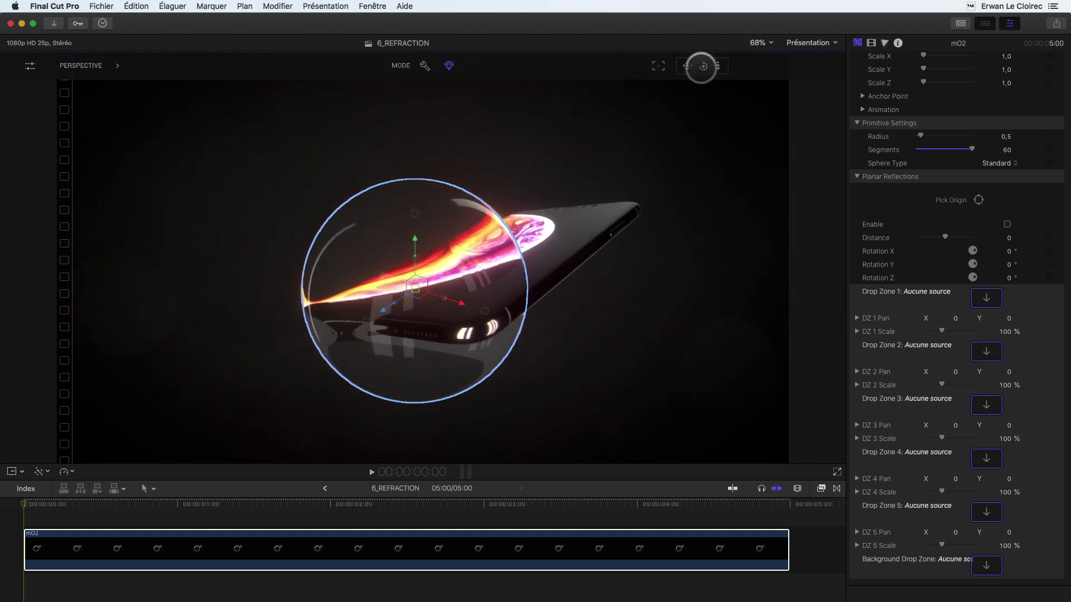
pyautogui.moveTo(425, 304); pyautogui.dragTo(463, 300)
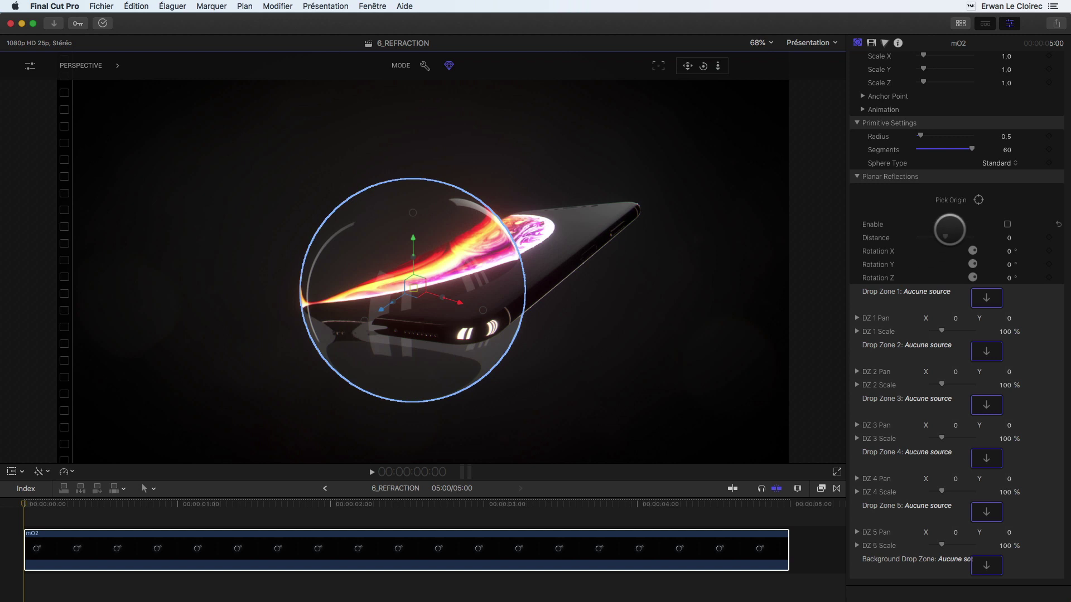
# Raise the IOR of the sphere's glass material to about 1.12, then settle on 1.07
pyautogui.scroll(15, 957, 317)
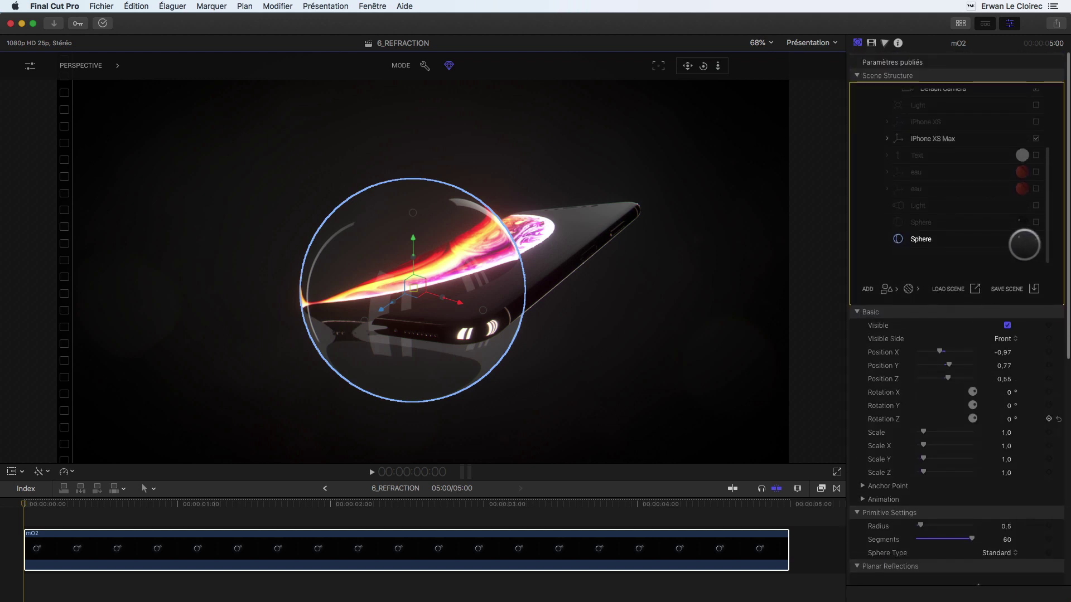
pyautogui.click(1022, 238)
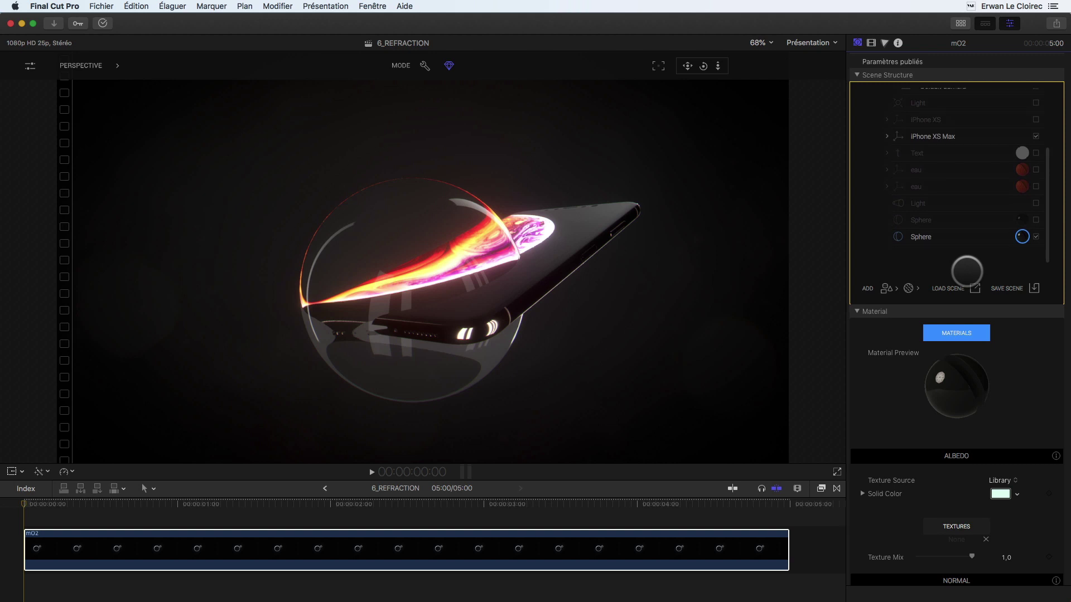
pyautogui.scroll(-20, 951, 391)
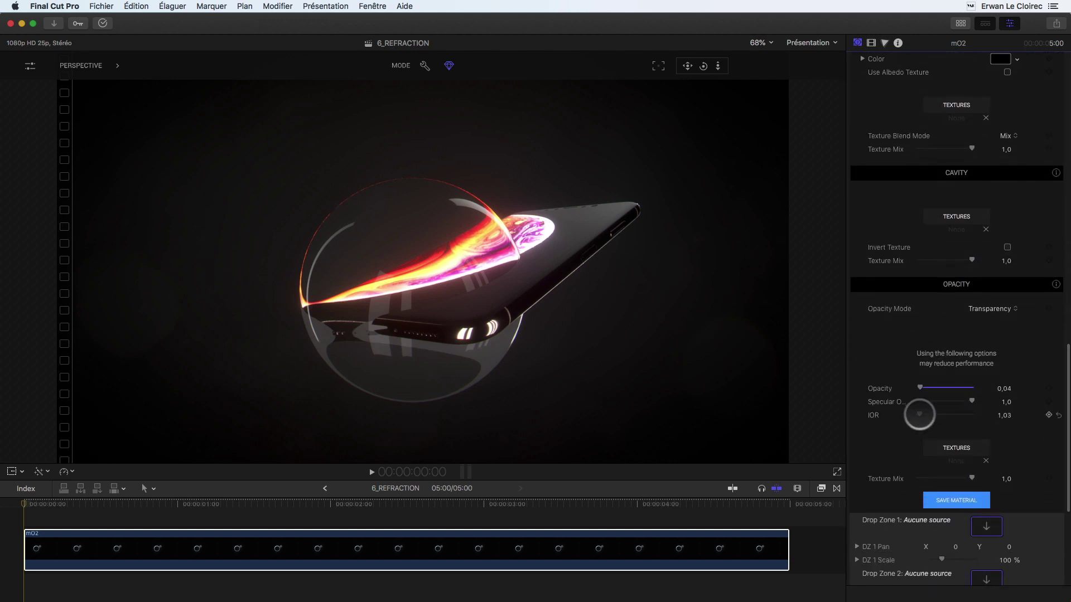
pyautogui.moveTo(921, 415); pyautogui.dragTo(924, 415)
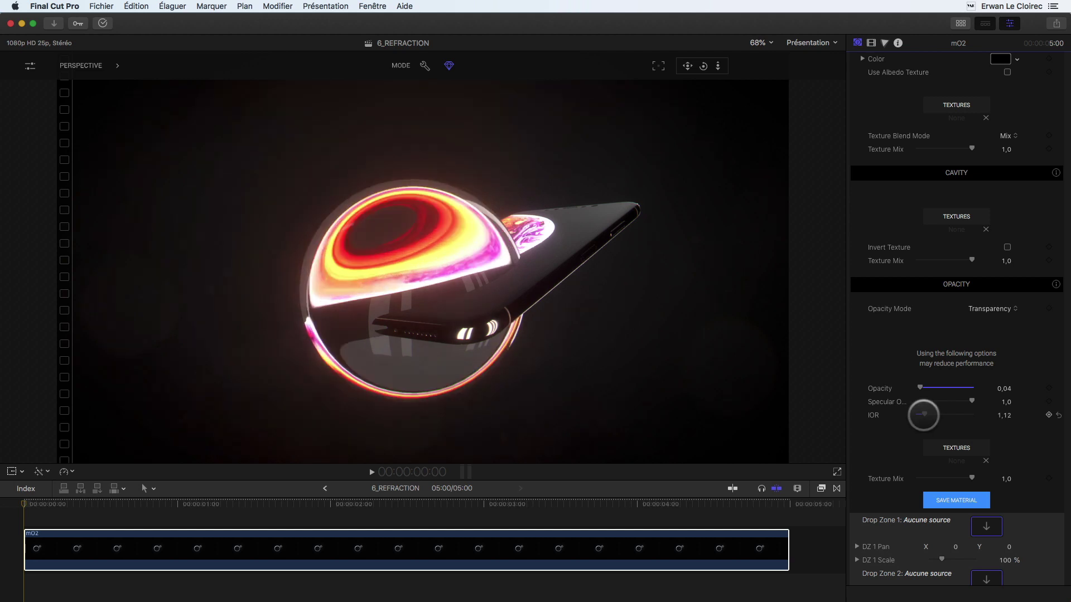
pyautogui.moveTo(929, 415); pyautogui.dragTo(921, 416)
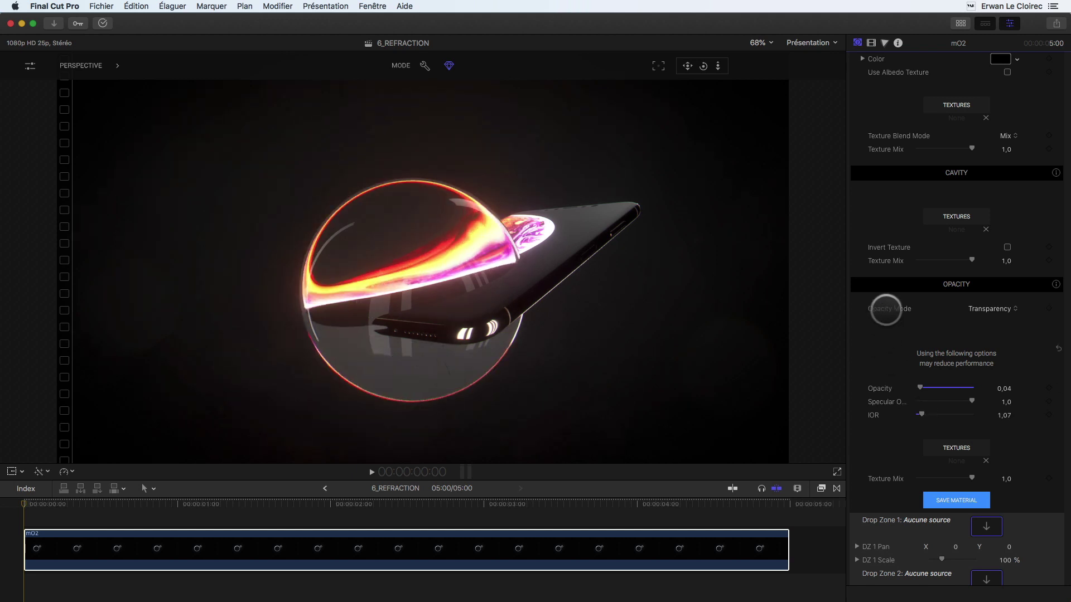
# Move the sphere back and forth along X over the iPhone and leave it at about X -1.28
pyautogui.scroll(15, 886, 310)
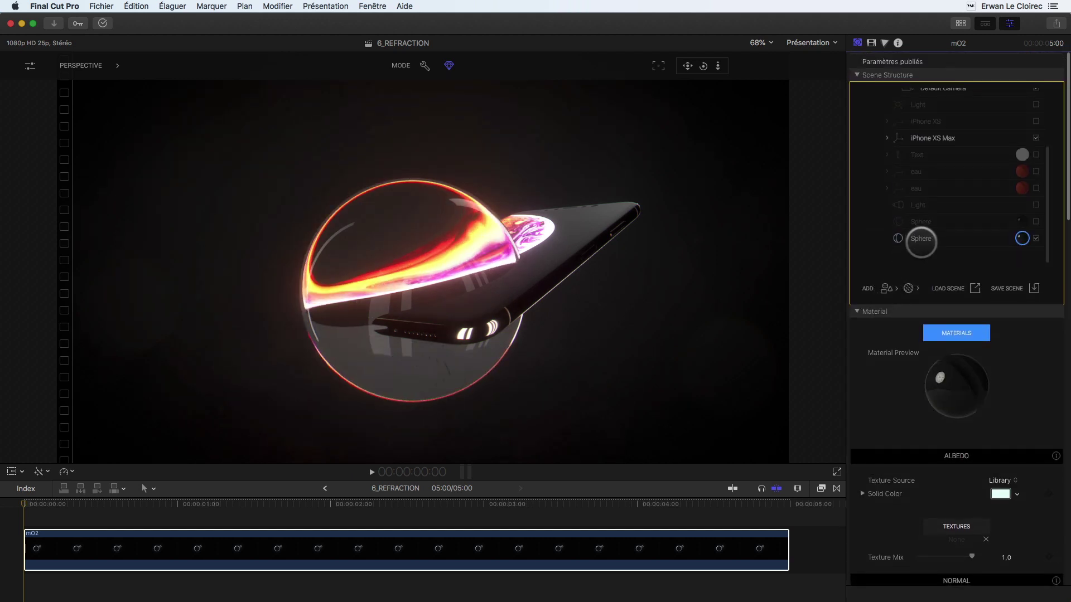
pyautogui.click(921, 238)
pyautogui.moveTo(467, 303); pyautogui.dragTo(671, 352)
pyautogui.moveTo(685, 356); pyautogui.dragTo(419, 317)
pyautogui.moveTo(703, 66); pyautogui.dragTo(724, 102)
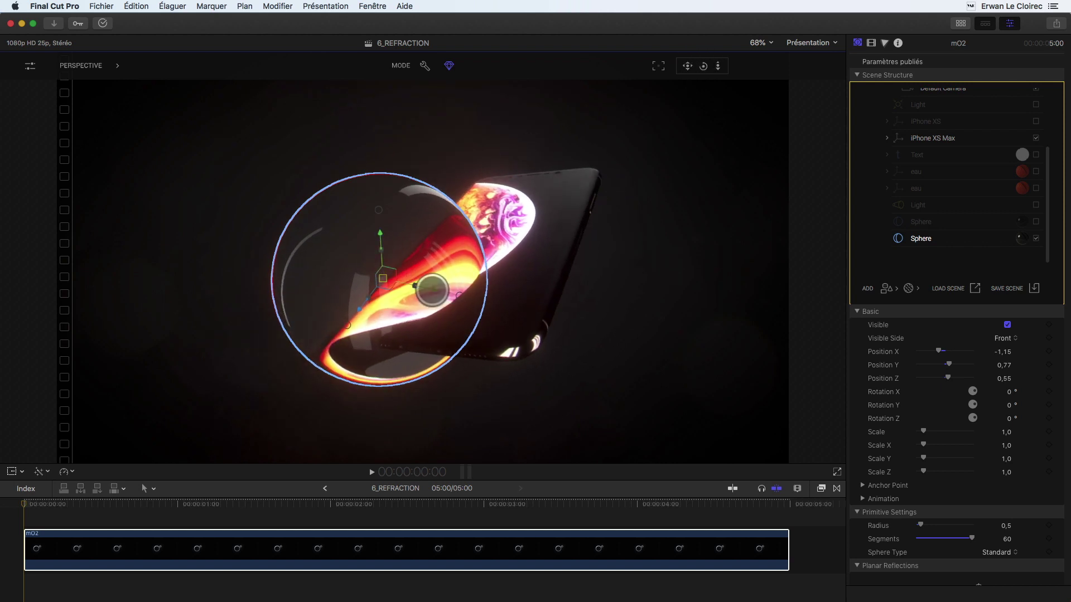
pyautogui.moveTo(443, 289)
pyautogui.mouseDown()
pyautogui.moveTo(652, 320)
pyautogui.moveTo(387, 287)
pyautogui.mouseUp()
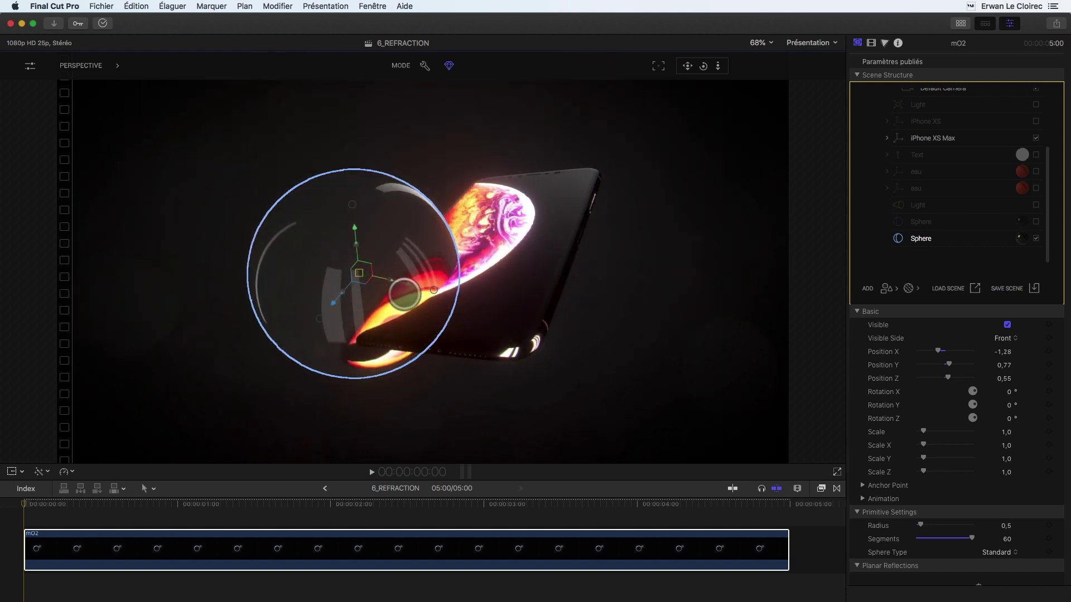
# Hide the sphere and show the second eau liquid model around the iPhone
pyautogui.click(1036, 222)
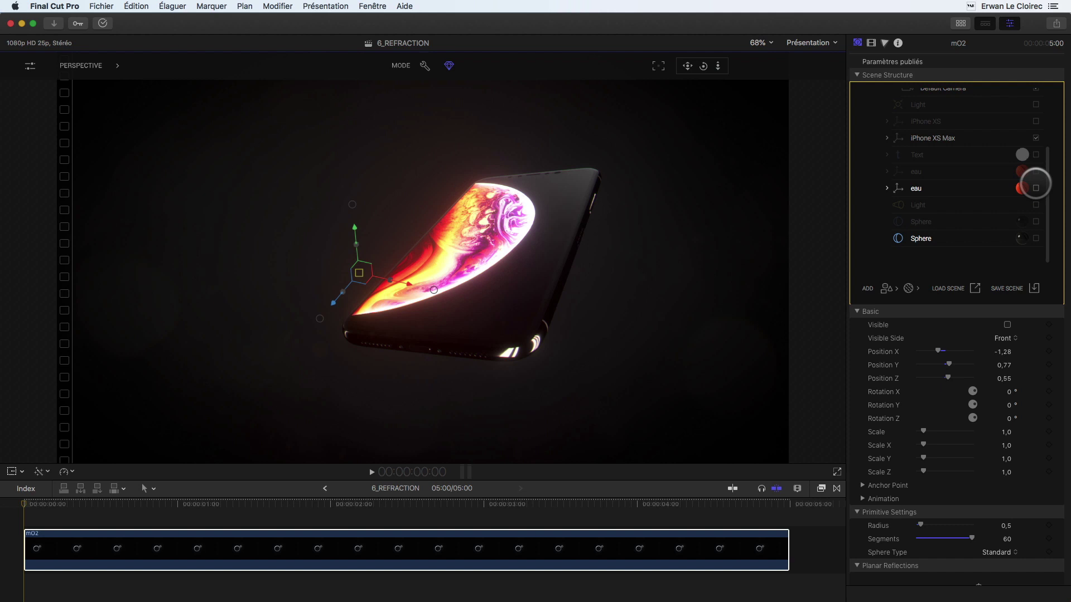
pyautogui.click(1036, 188)
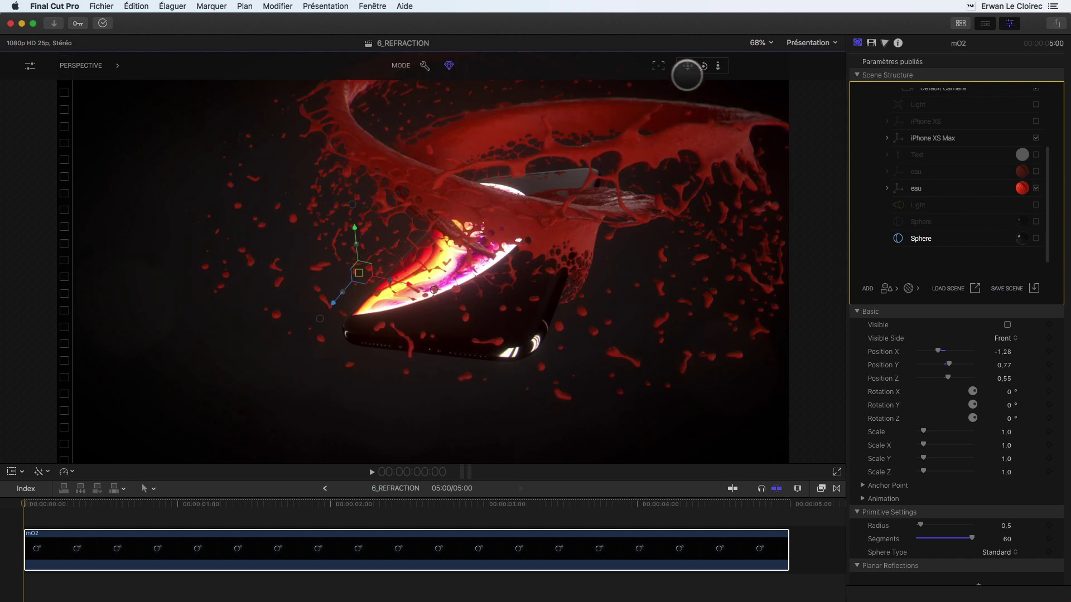
# Make the visible eau model's red material transparent with opacity 0.08, try IOR 1.17, then settle on 1.04
pyautogui.moveTo(688, 66)
pyautogui.mouseDown()
pyautogui.moveTo(662, 99)
pyautogui.moveTo(702, 70)
pyautogui.moveTo(685, 103)
pyautogui.moveTo(690, 63)
pyautogui.moveTo(688, 78)
pyautogui.moveTo(705, 67)
pyautogui.mouseUp()
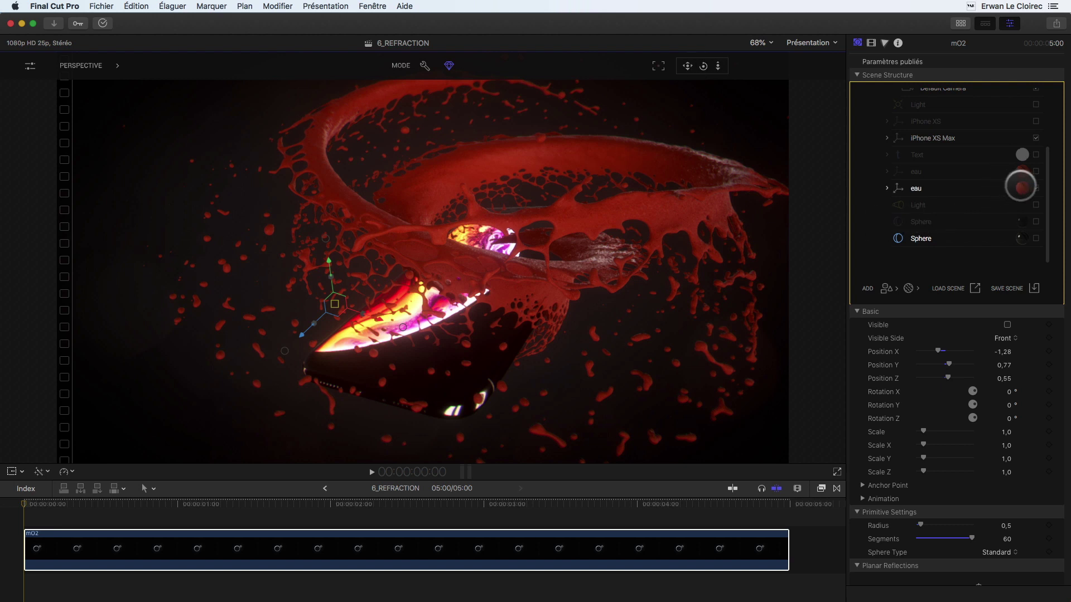
pyautogui.click(1021, 188)
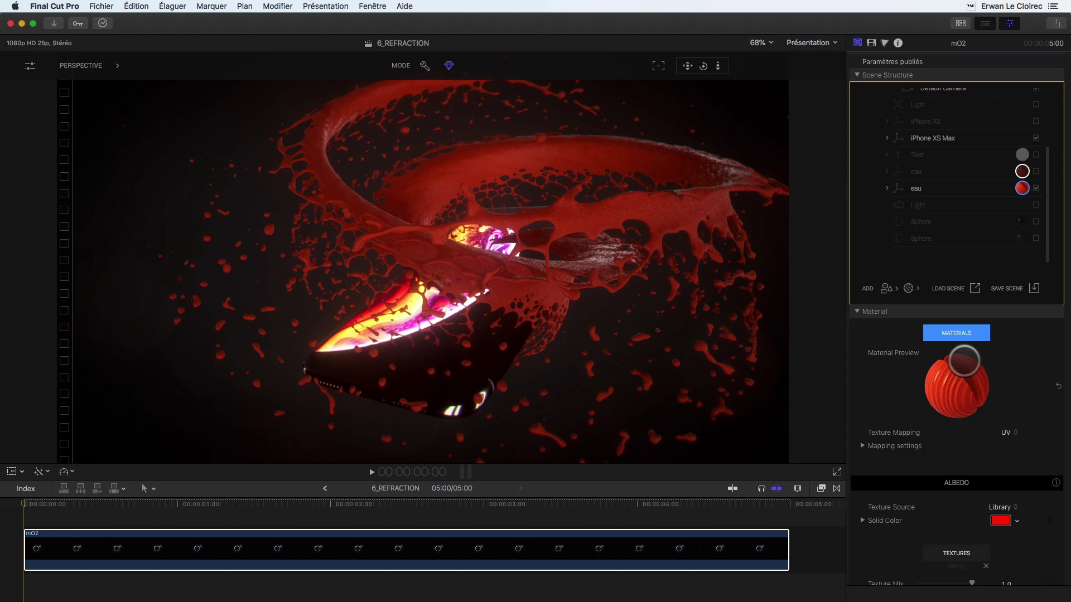
pyautogui.scroll(-8, 943, 406)
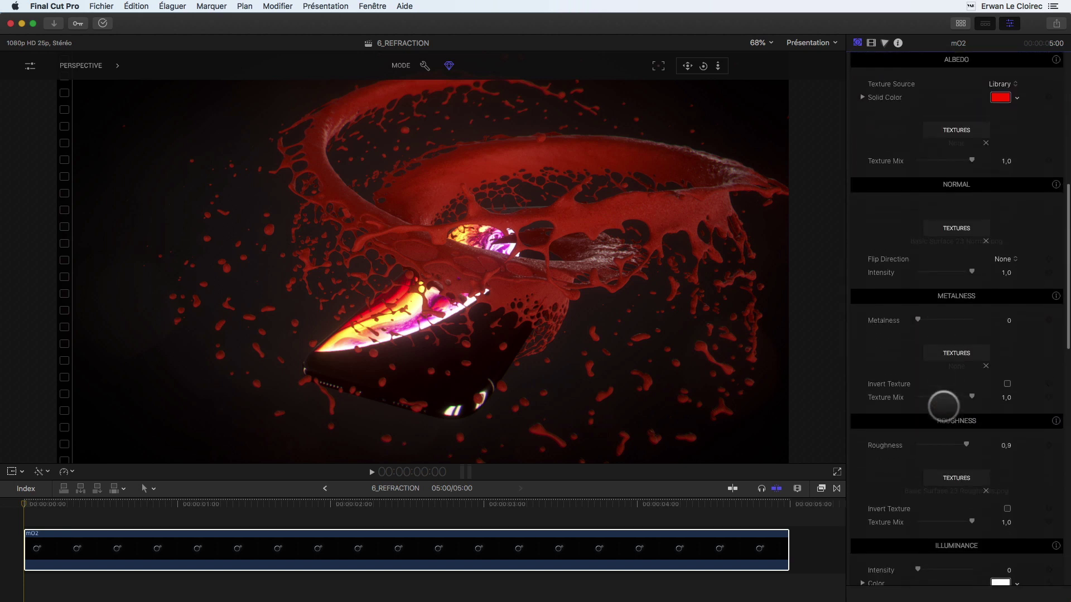
pyautogui.scroll(-10, 943, 406)
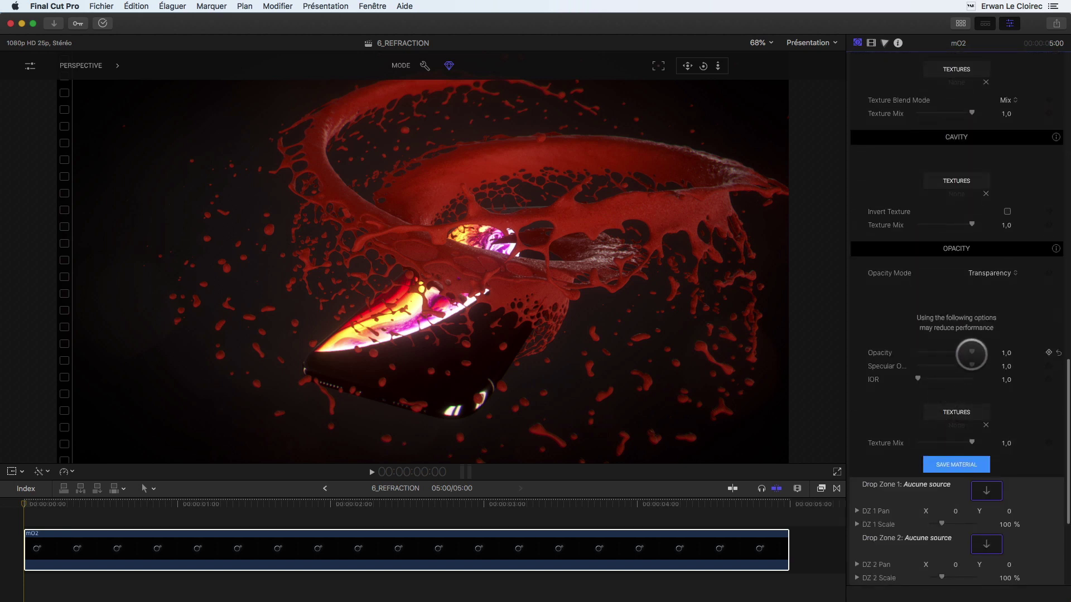
pyautogui.moveTo(951, 353); pyautogui.dragTo(927, 353)
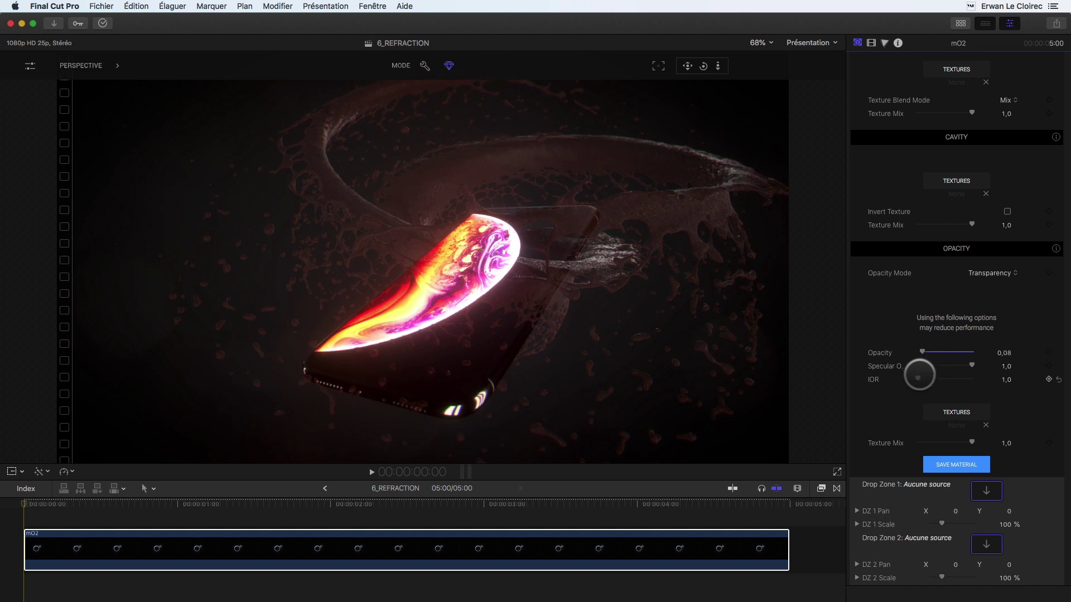
pyautogui.moveTo(919, 380); pyautogui.dragTo(928, 379)
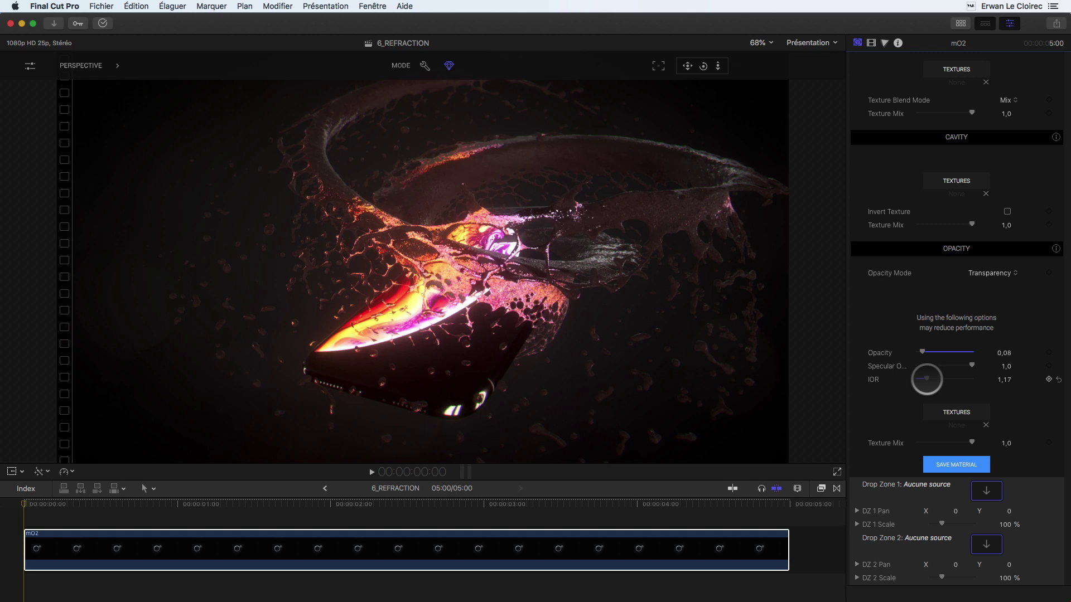
pyautogui.moveTo(924, 379); pyautogui.dragTo(919, 379)
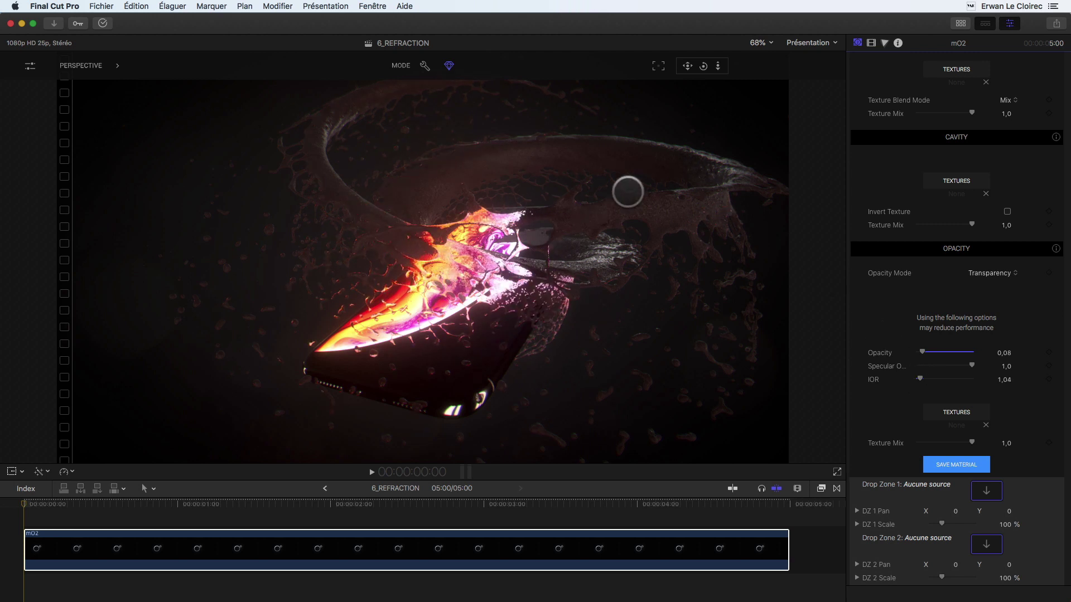
# Raise the eau material's illuminance intensity to about 3.48 and its metalness to about 0.49
pyautogui.scroll(3, 912, 287)
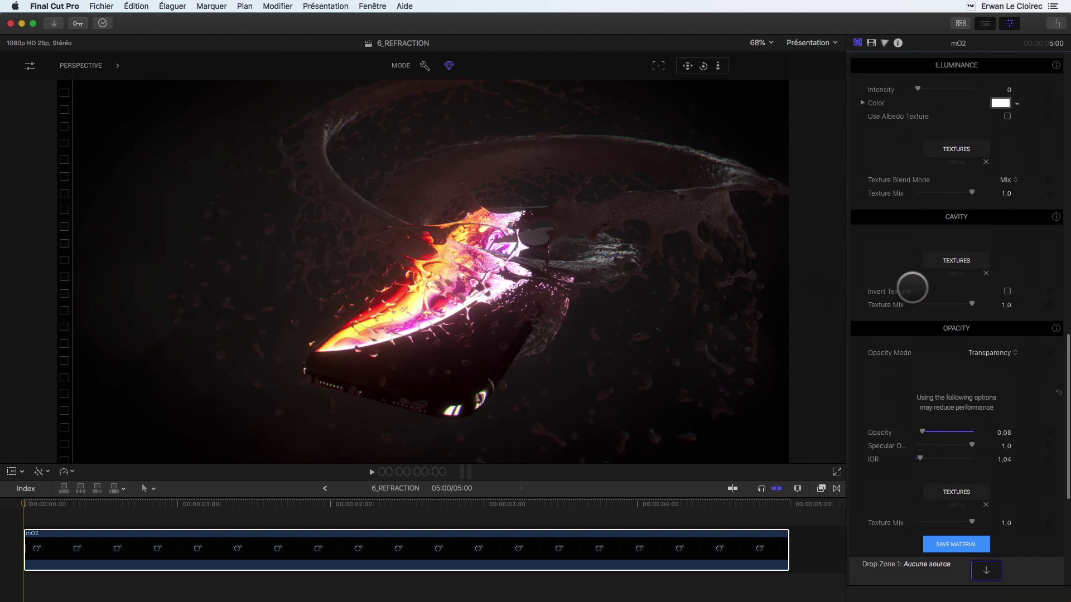
pyautogui.scroll(9, 912, 287)
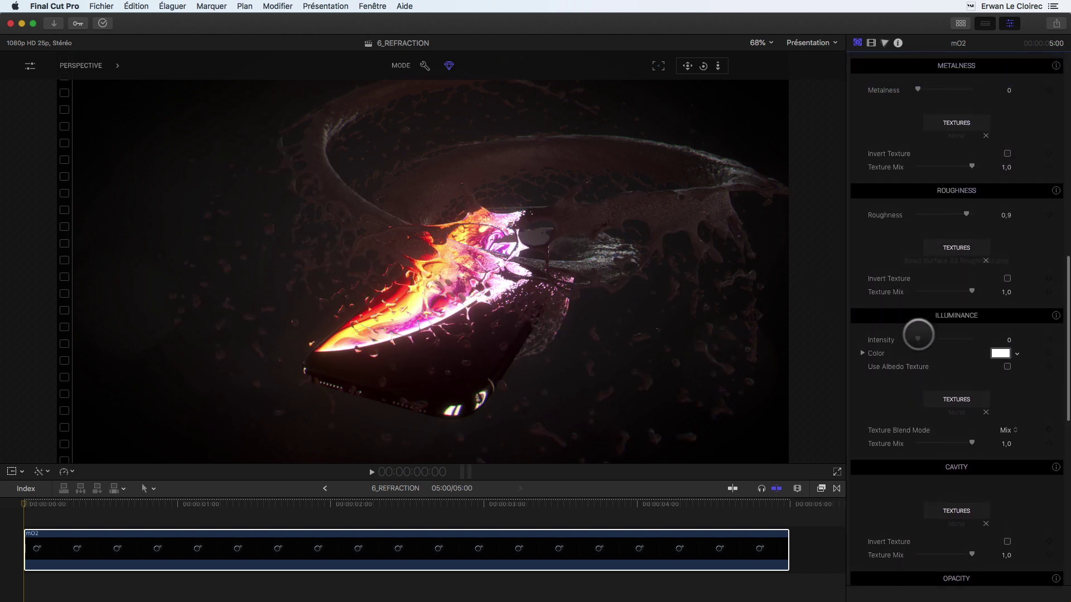
pyautogui.scroll(7, 914, 278)
pyautogui.scroll(-8, 918, 271)
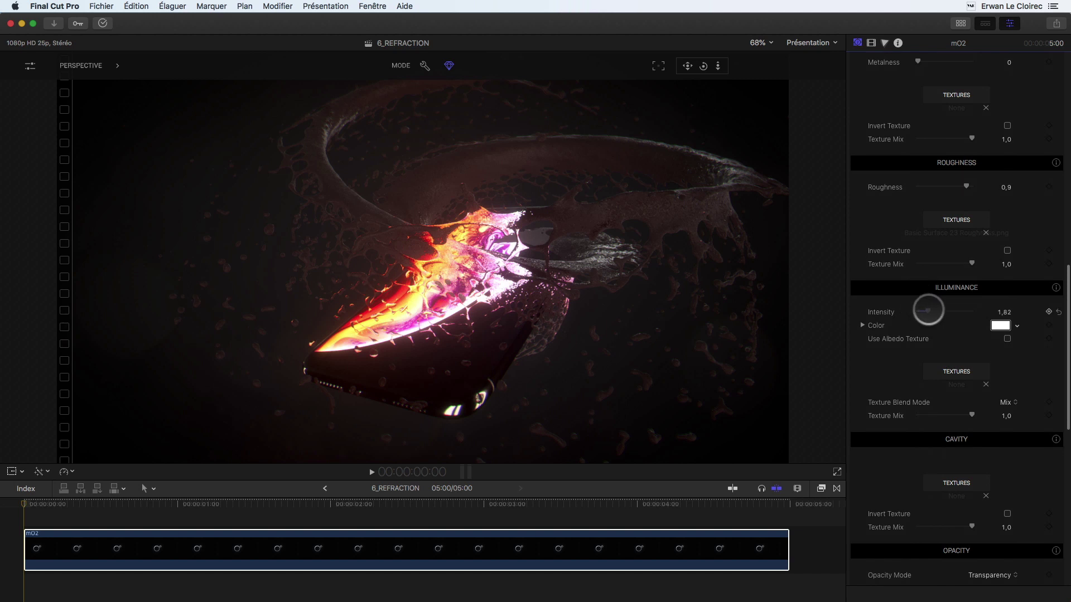
pyautogui.scroll(5, 933, 289)
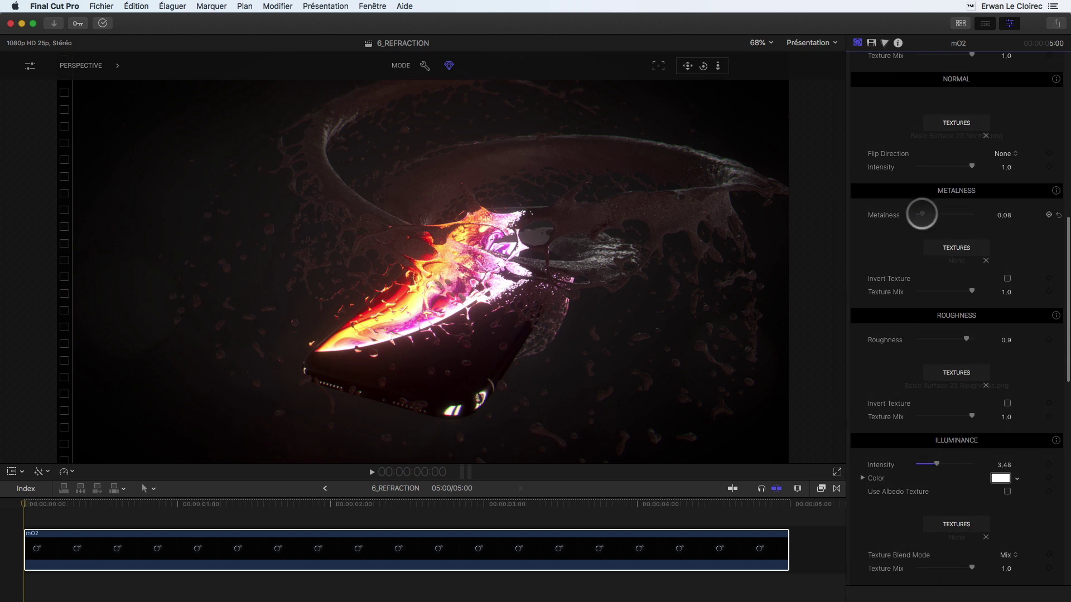
pyautogui.moveTo(938, 214); pyautogui.dragTo(988, 212)
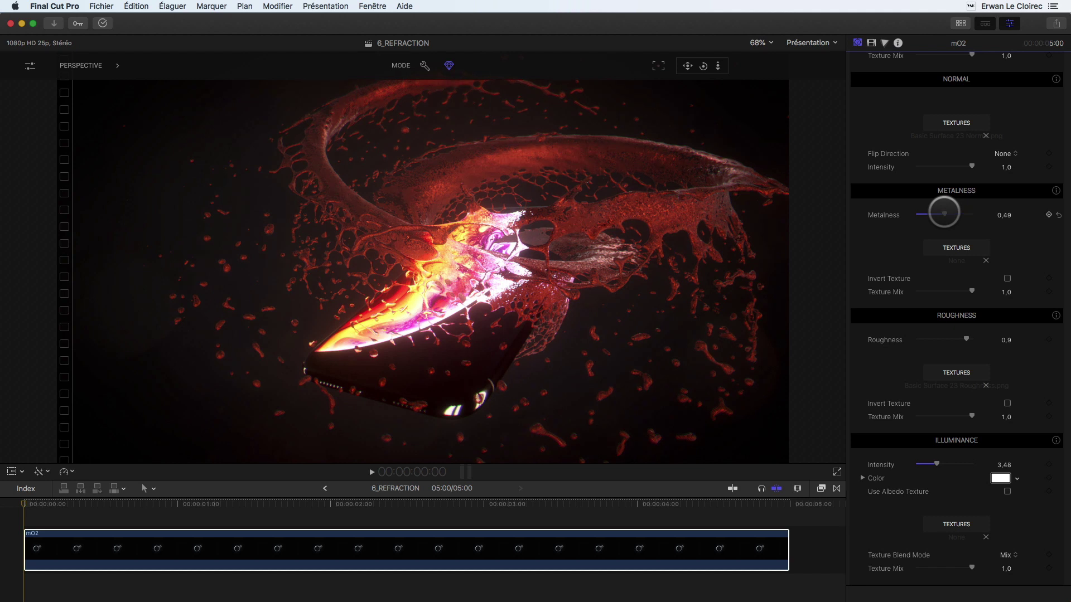
# Replace the eau model's material with Clean Water from the Transparent category of the material library
pyautogui.scroll(15, 944, 212)
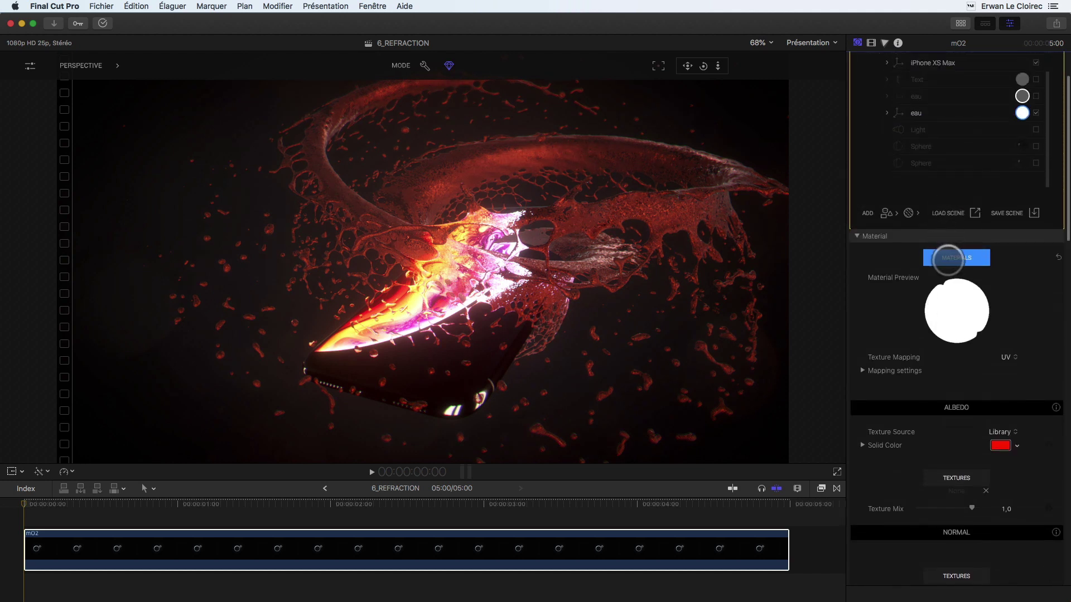
pyautogui.click(948, 258)
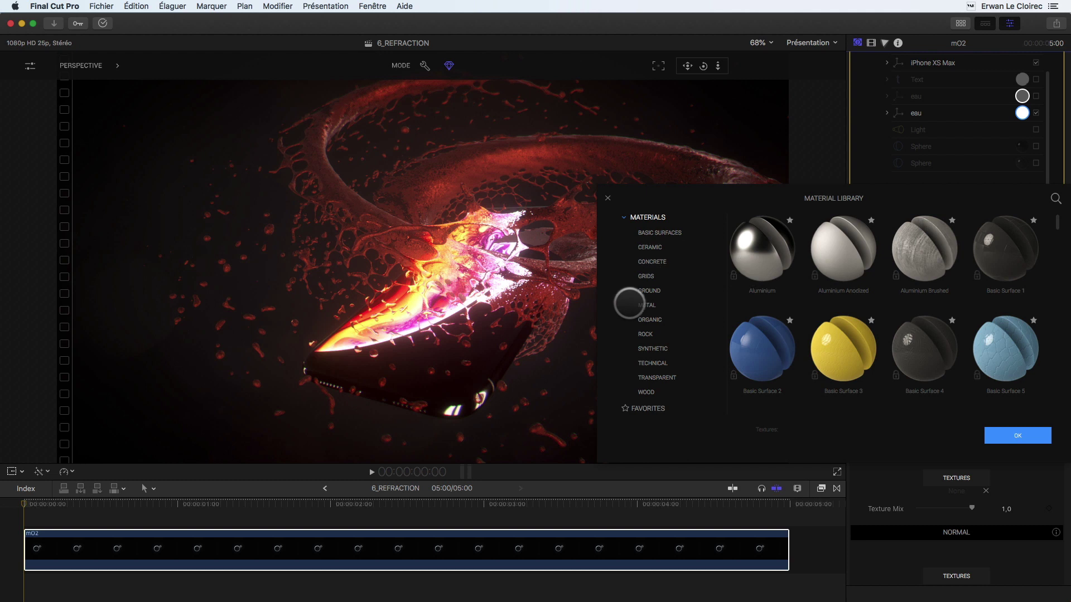
pyautogui.click(650, 378)
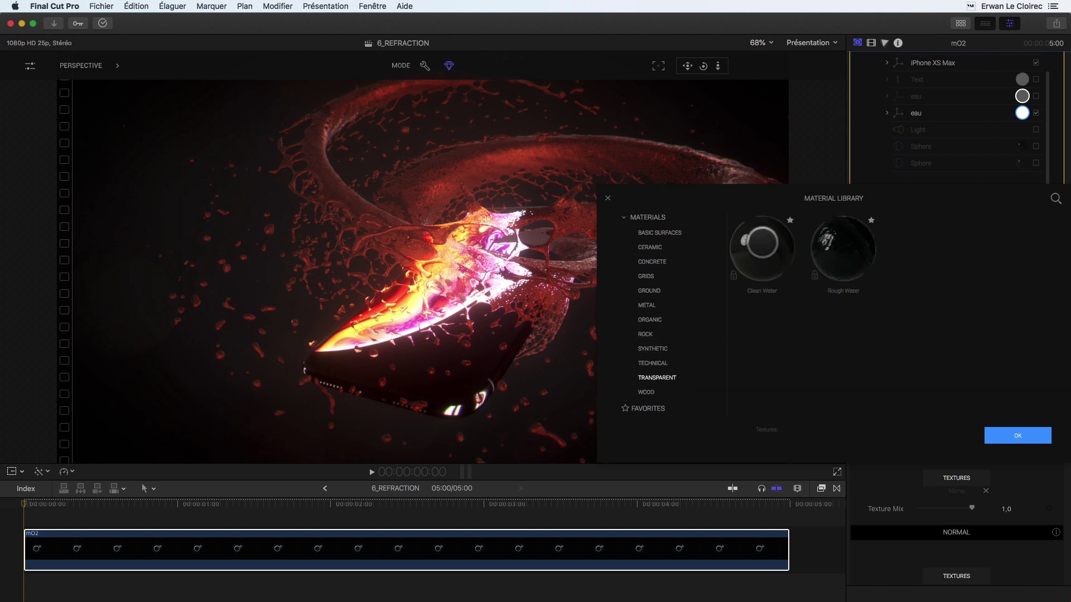
pyautogui.click(762, 243)
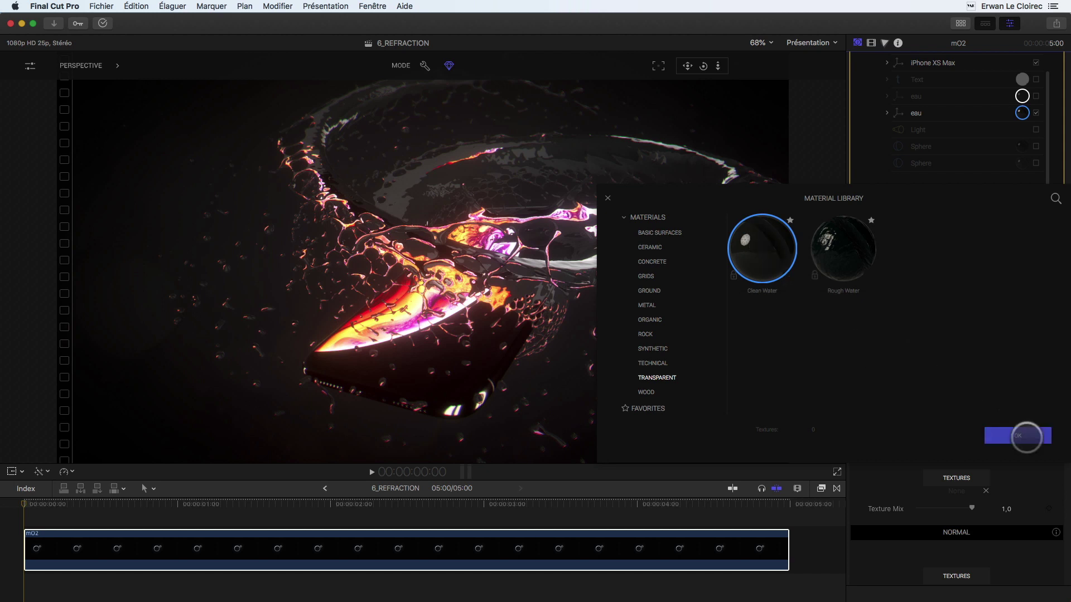
pyautogui.click(1012, 436)
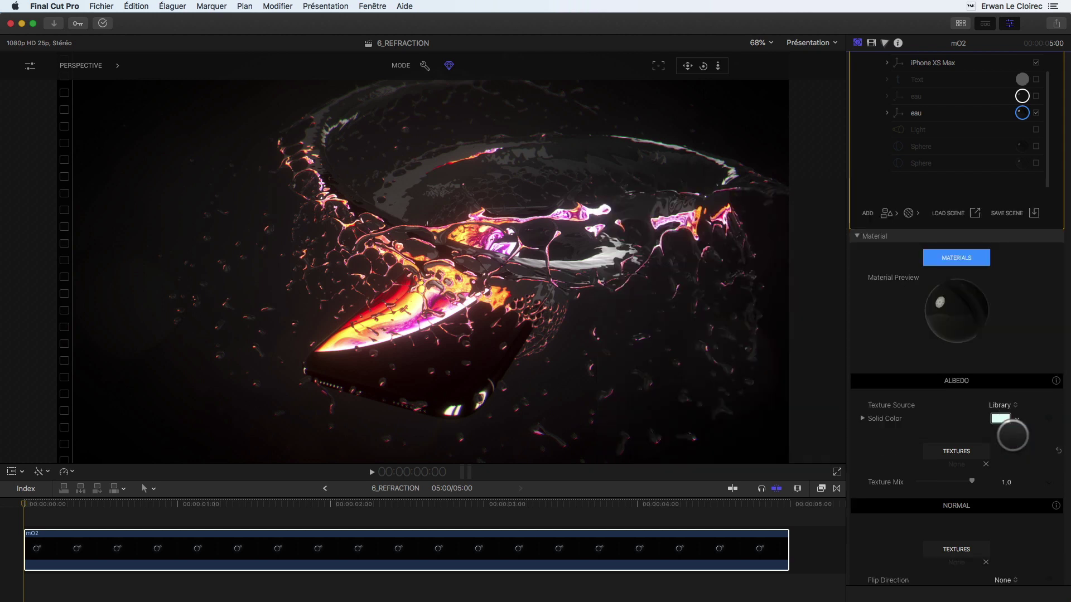
# Lower the IOR of the Clean Water material to about 1.05 and view the refraction over the iPhone from another angle
pyautogui.scroll(-15, 916, 421)
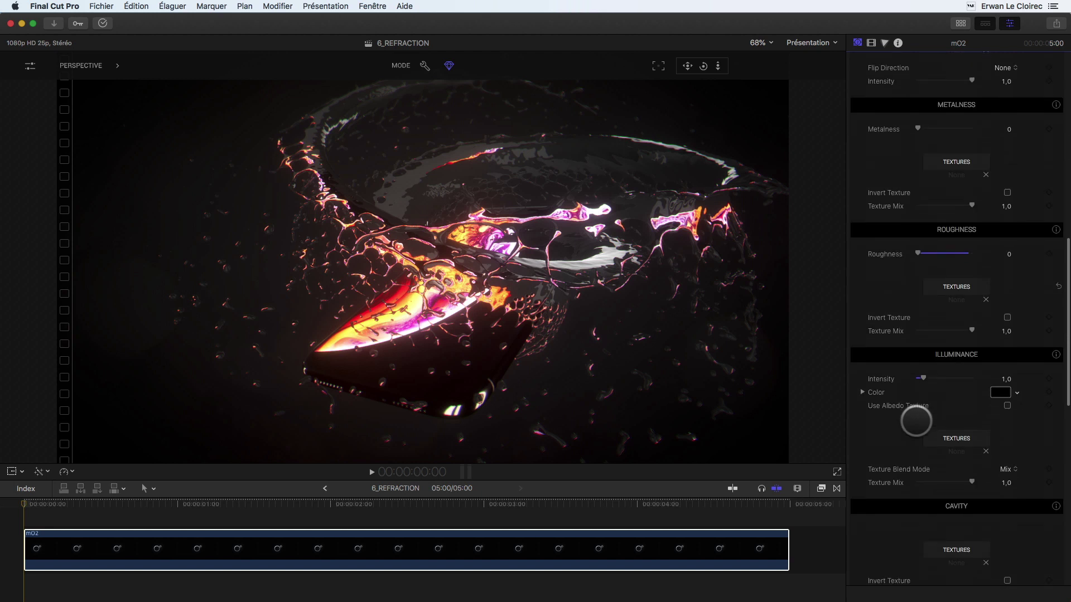
pyautogui.scroll(-2, 920, 419)
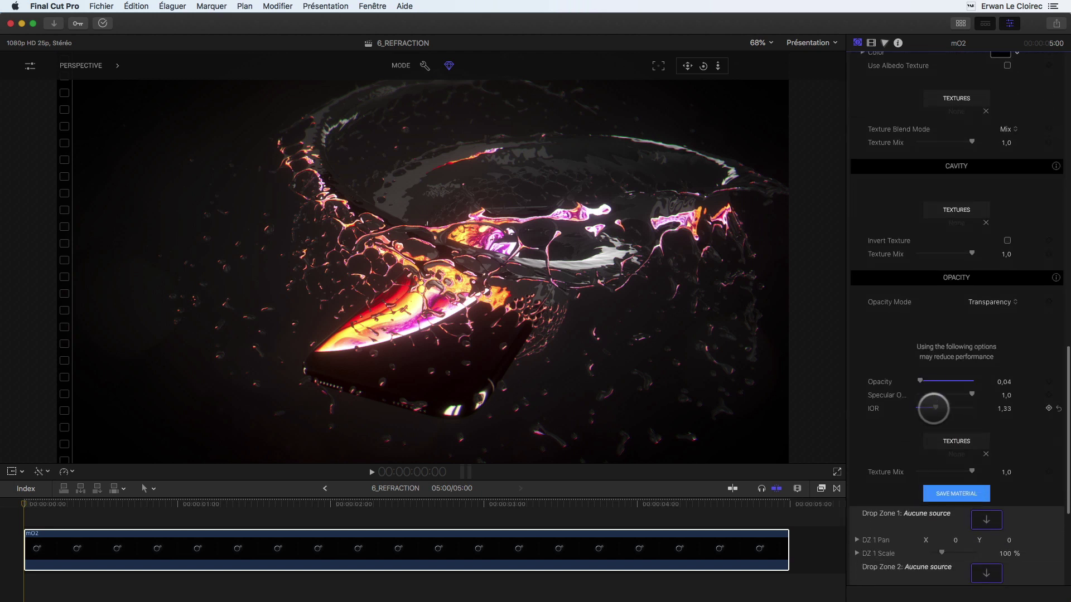
pyautogui.moveTo(933, 407); pyautogui.dragTo(921, 408)
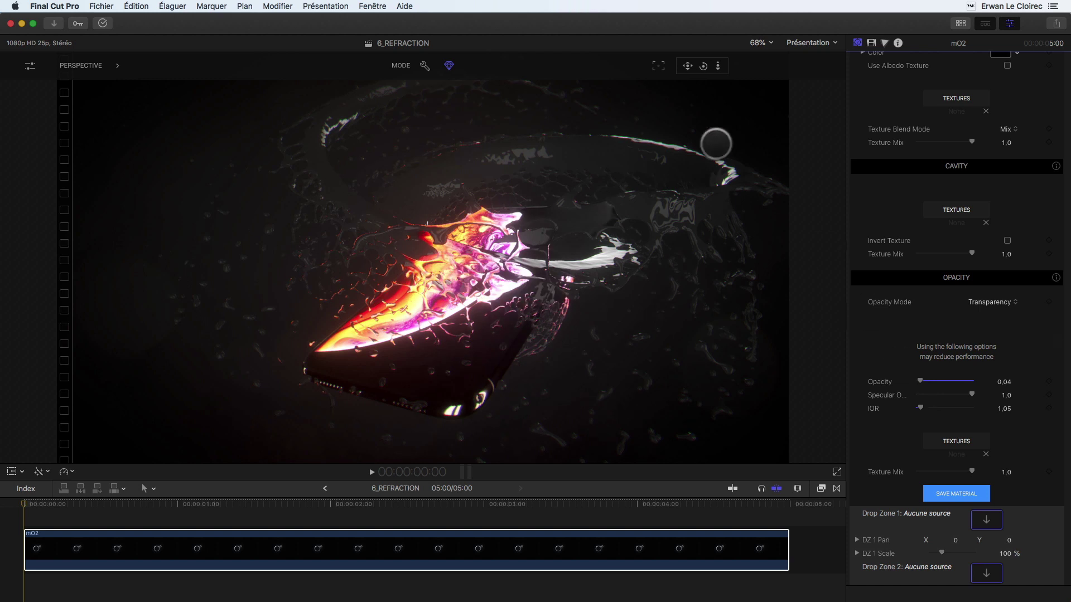
pyautogui.moveTo(703, 66)
pyautogui.mouseDown()
pyautogui.moveTo(700, 37)
pyautogui.moveTo(703, 73)
pyautogui.mouseUp()
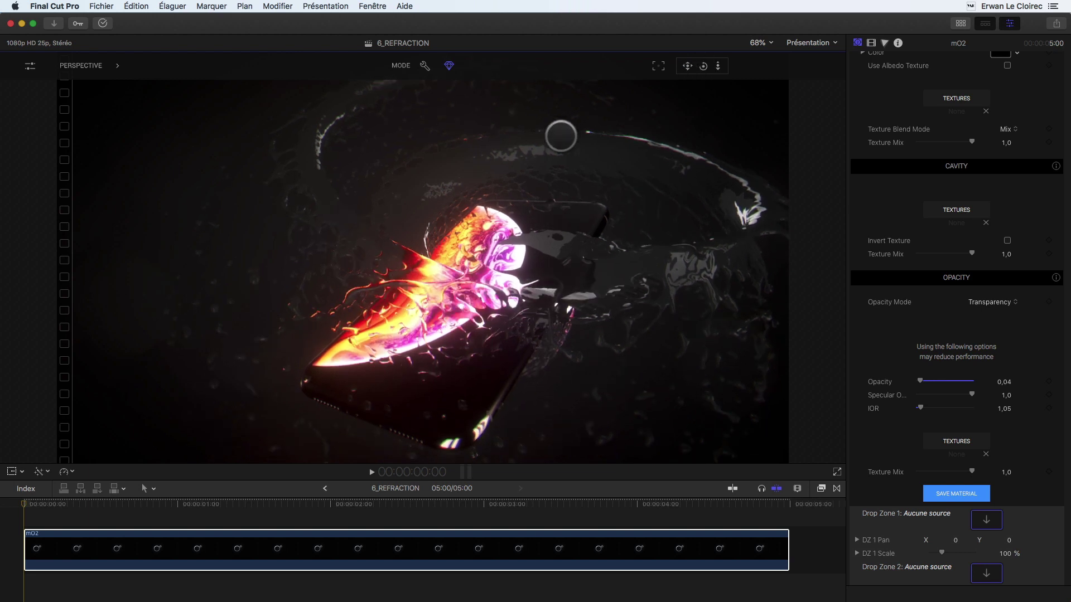
# Add a sphere light to the scene
pyautogui.scroll(15, 915, 114)
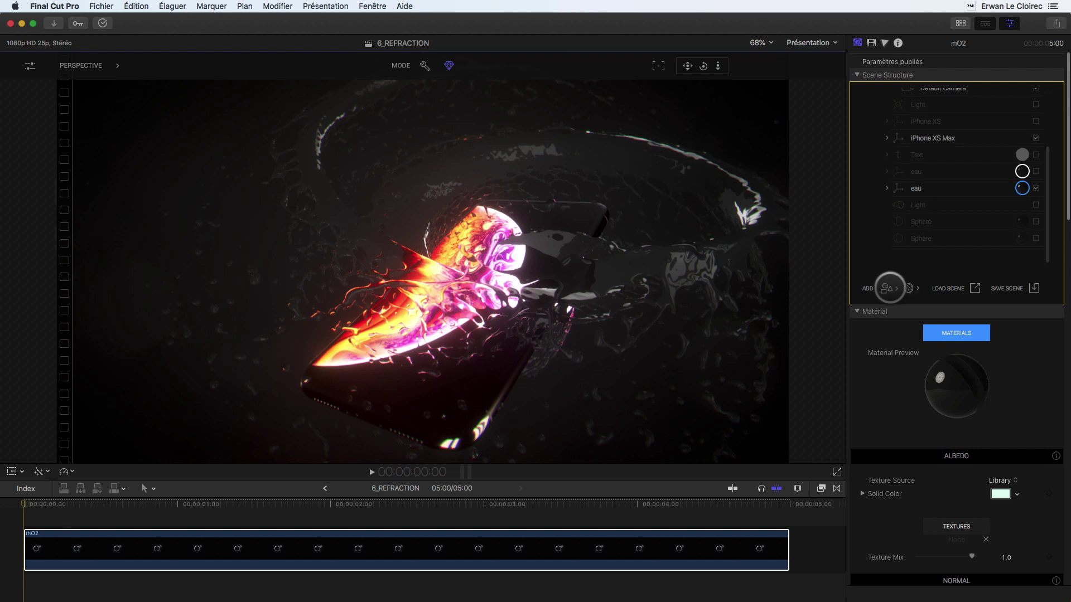
pyautogui.click(895, 287)
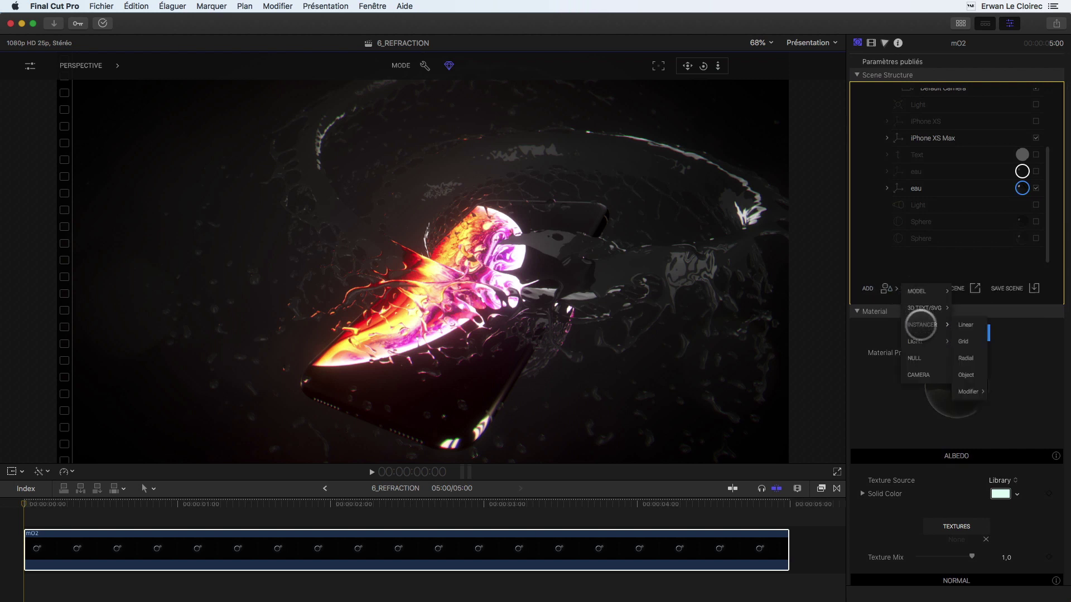
pyautogui.moveTo(919, 347)
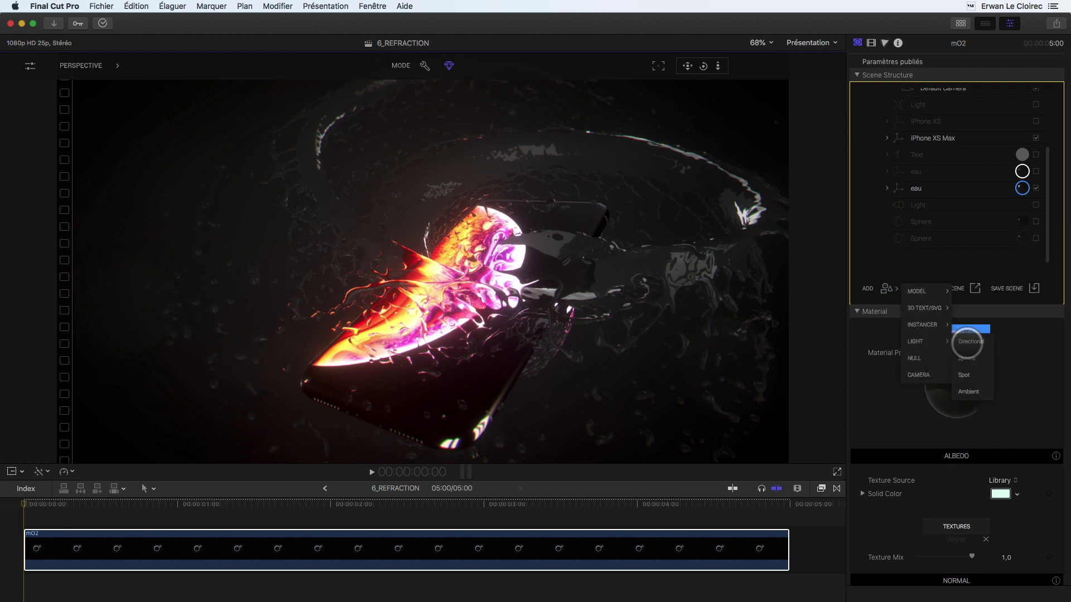
pyautogui.click(966, 358)
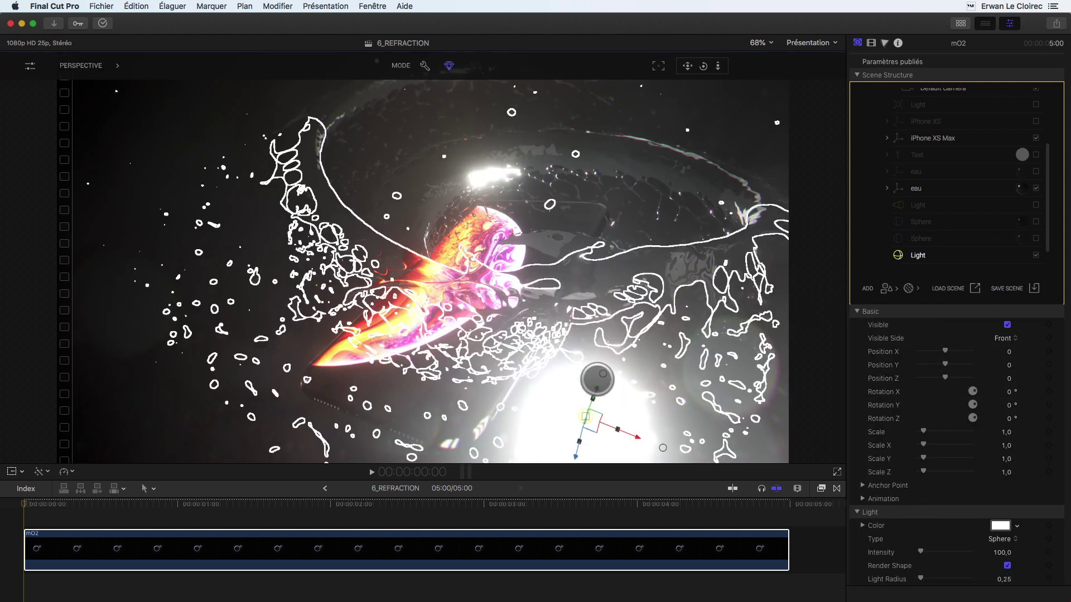
# Move the new light above the iPhone and the water splash, to about X -0.44 and Y 2.37
pyautogui.moveTo(587, 417); pyautogui.dragTo(661, 232)
pyautogui.moveTo(627, 156); pyautogui.dragTo(761, 5)
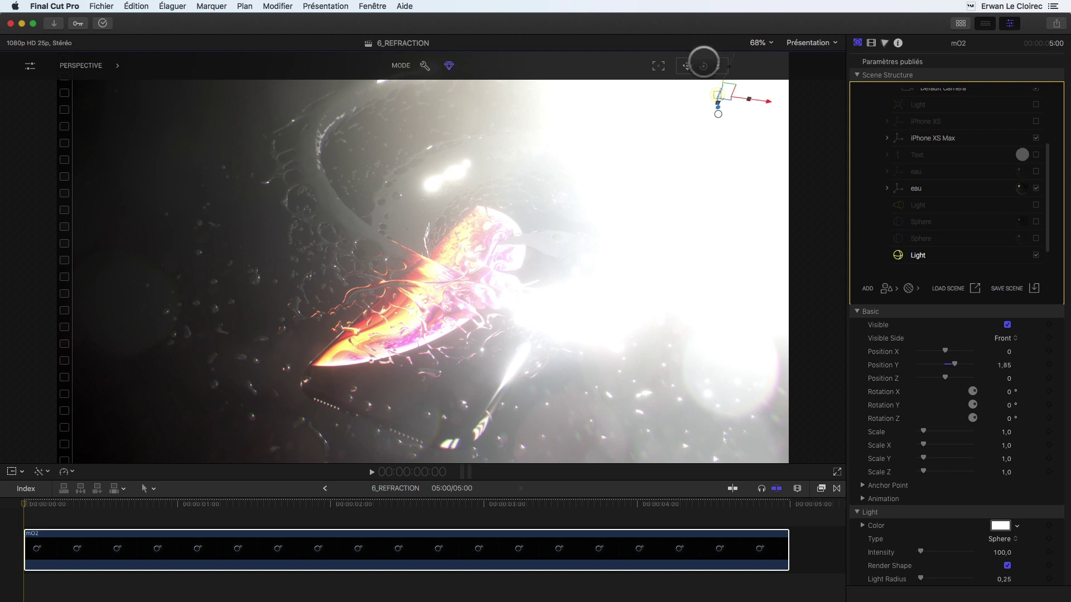
pyautogui.moveTo(718, 114); pyautogui.dragTo(544, 150)
pyautogui.moveTo(549, 94); pyautogui.dragTo(566, 6)
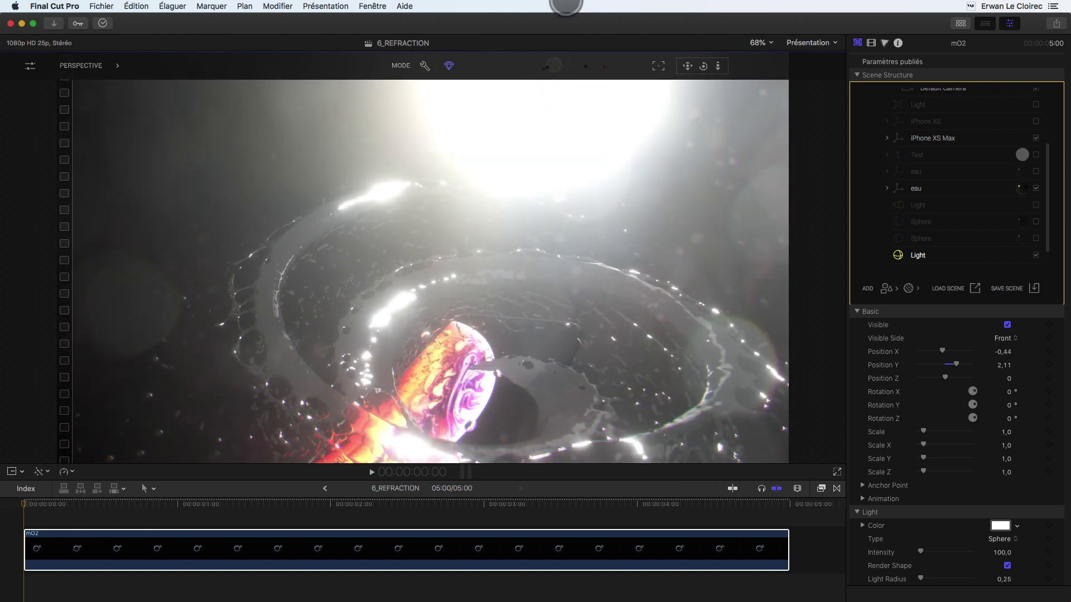
# Examine the new light's reflections and the refraction in the water around the iPhone from several angles
pyautogui.moveTo(704, 66); pyautogui.dragTo(703, 106)
pyautogui.moveTo(687, 66); pyautogui.dragTo(688, 66)
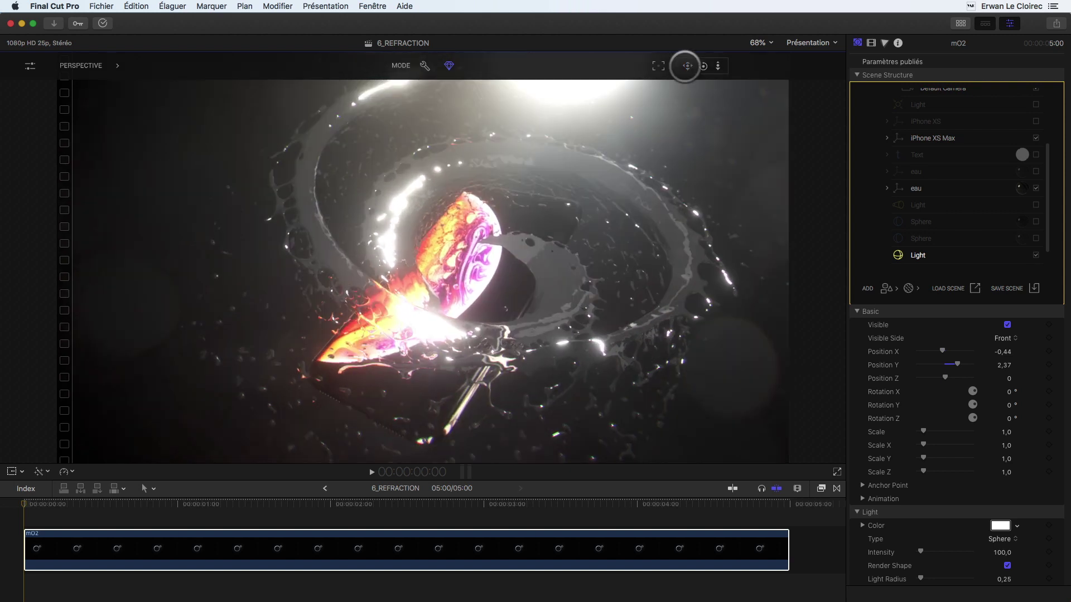
pyautogui.click(704, 65)
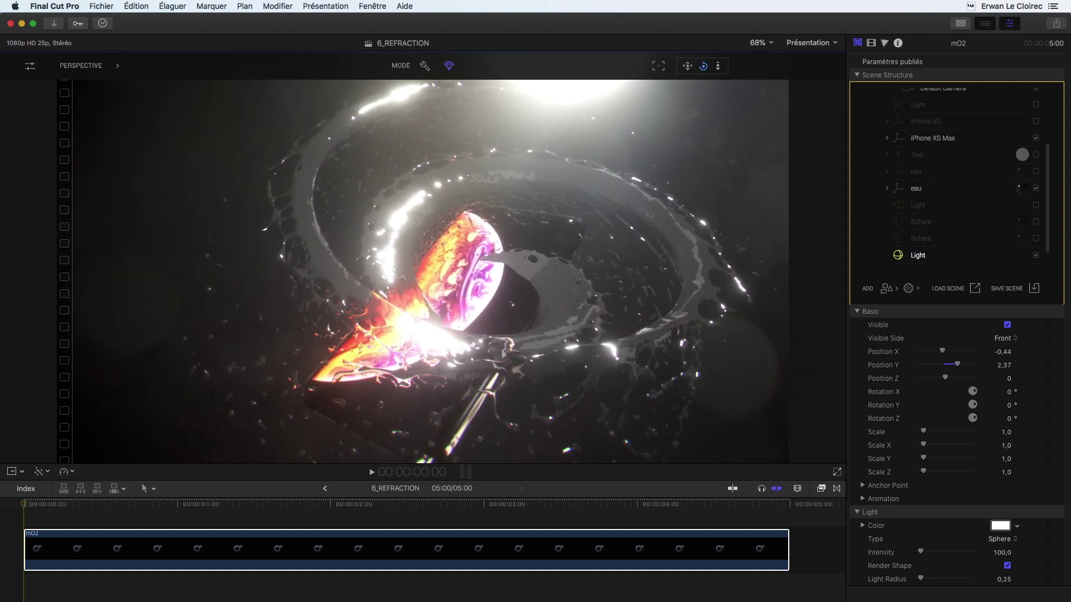
pyautogui.click(703, 66)
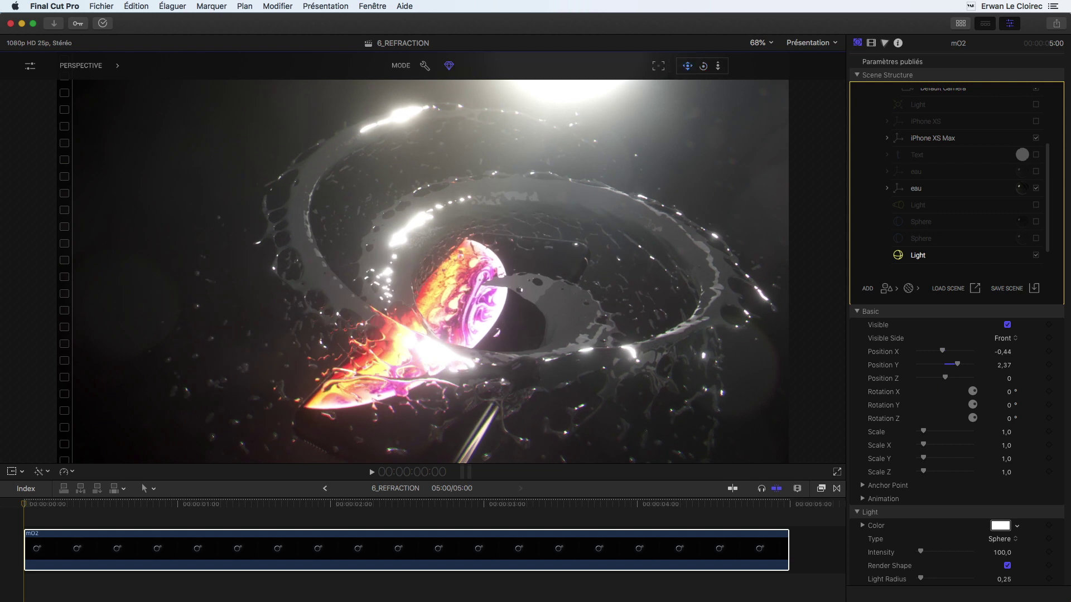
pyautogui.moveTo(687, 66); pyautogui.dragTo(687, 44)
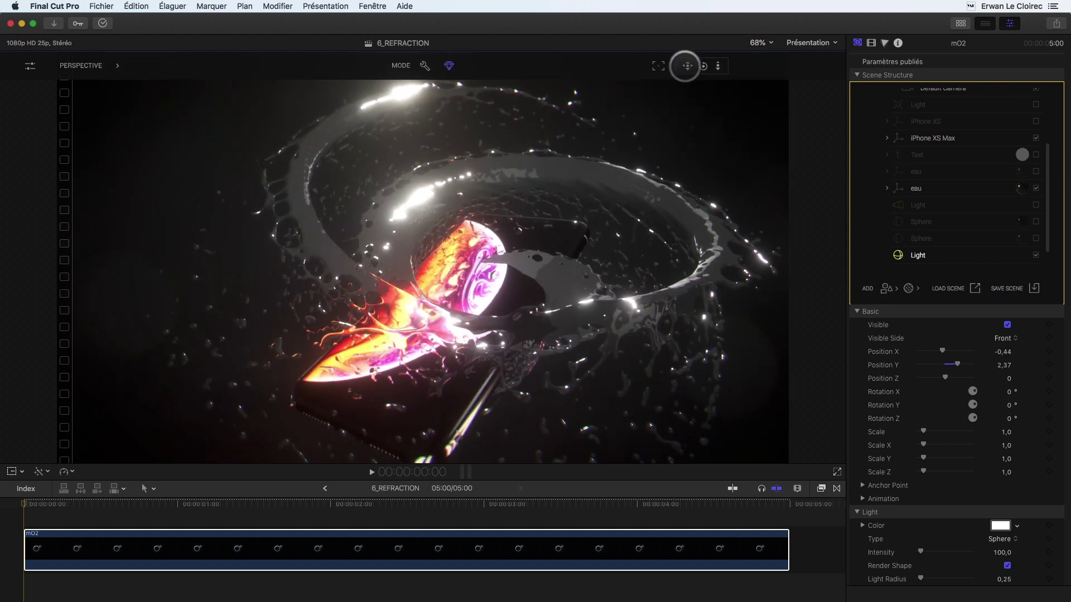
pyautogui.moveTo(703, 66); pyautogui.dragTo(718, 66)
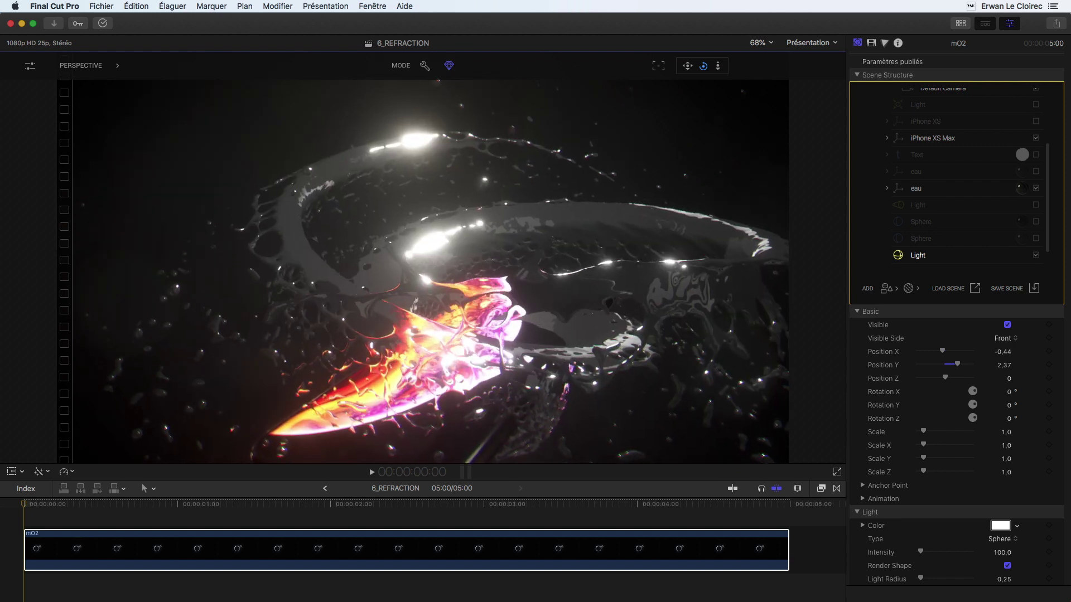
pyautogui.click(688, 66)
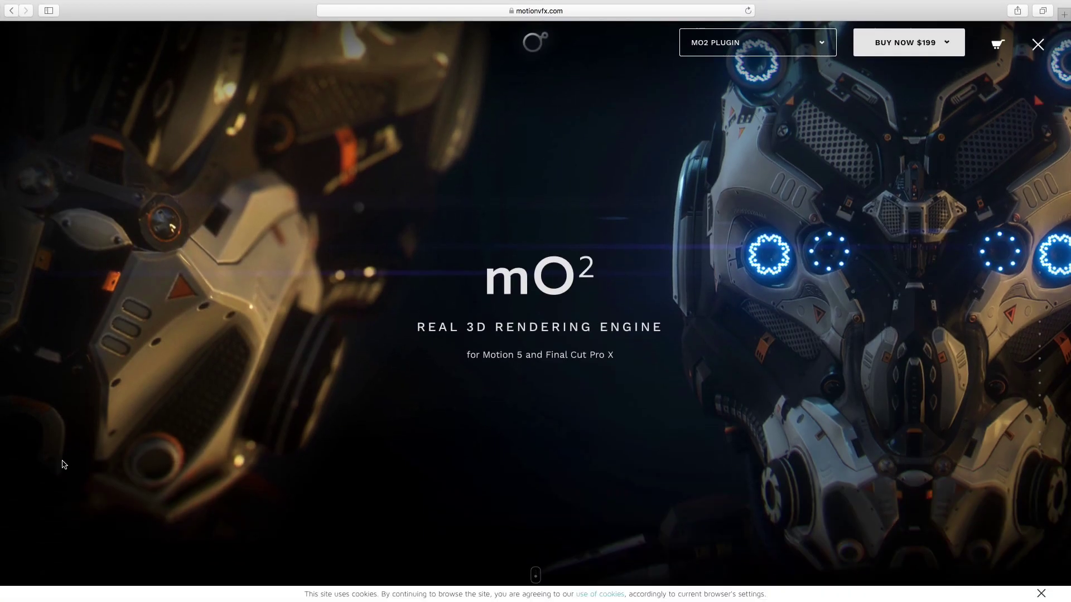
# Look through the mO2 product page on motionvfx.com, from the title section through the trailer, integration, content, bundle and rendering sections to post-processing
pyautogui.scroll(-5, 26, 514)
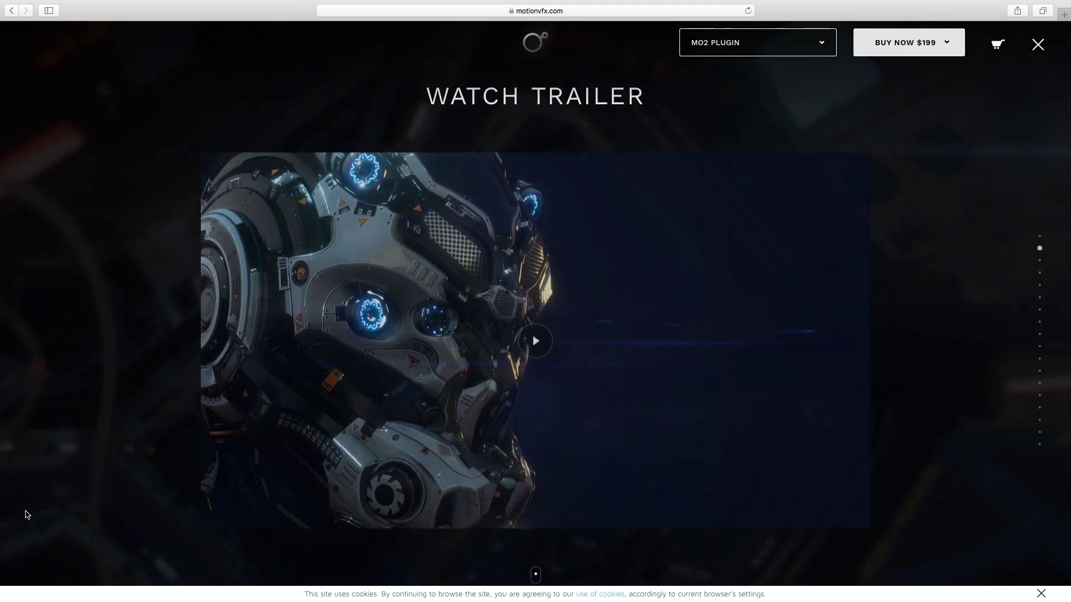
pyautogui.scroll(-3, 26, 514)
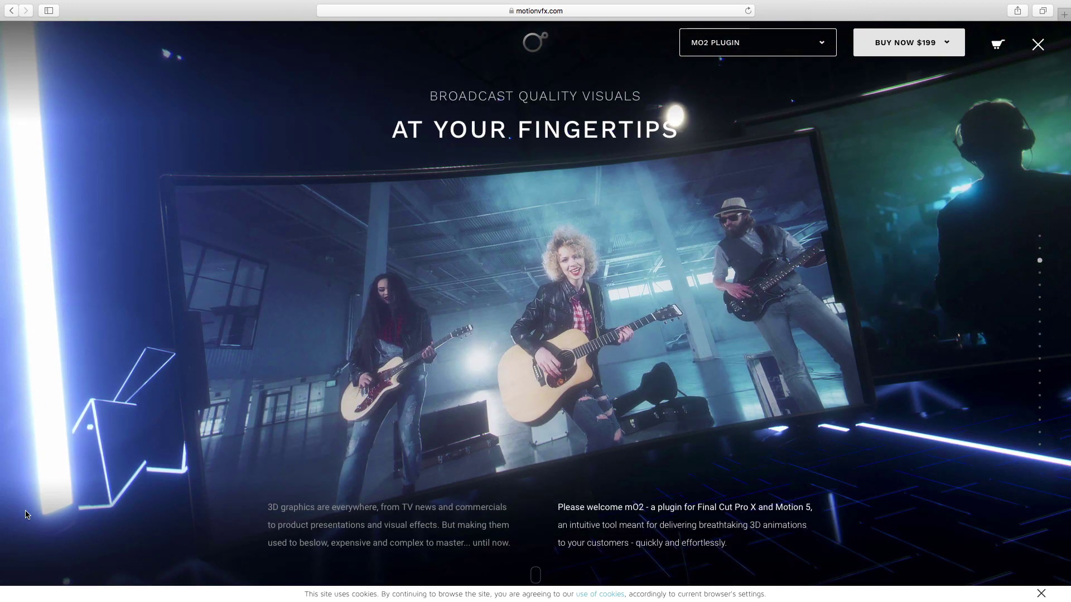
pyautogui.scroll(-3, 26, 514)
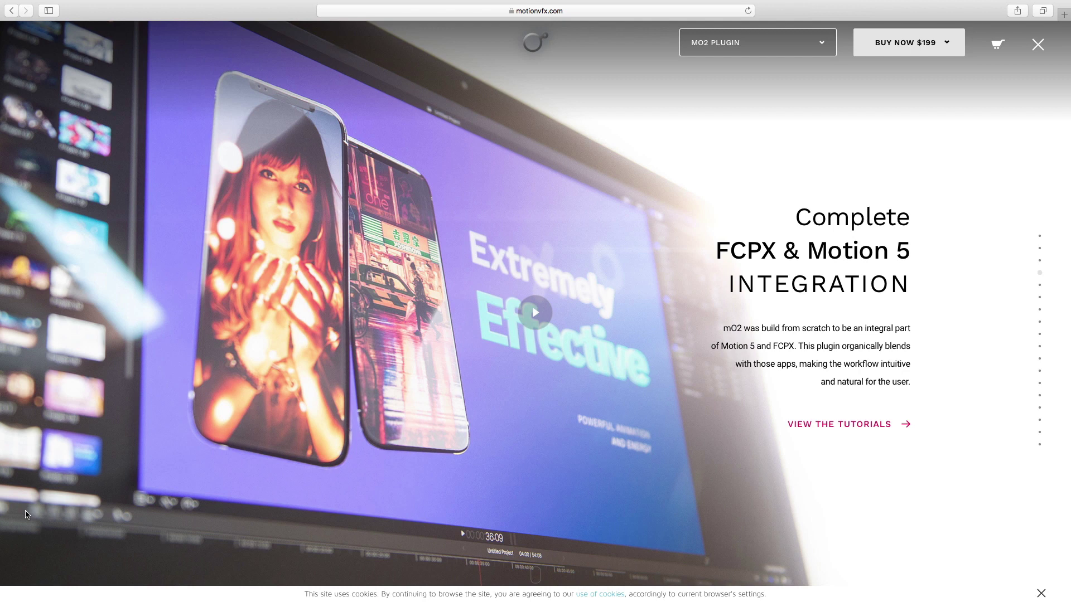
pyautogui.scroll(-3, 26, 514)
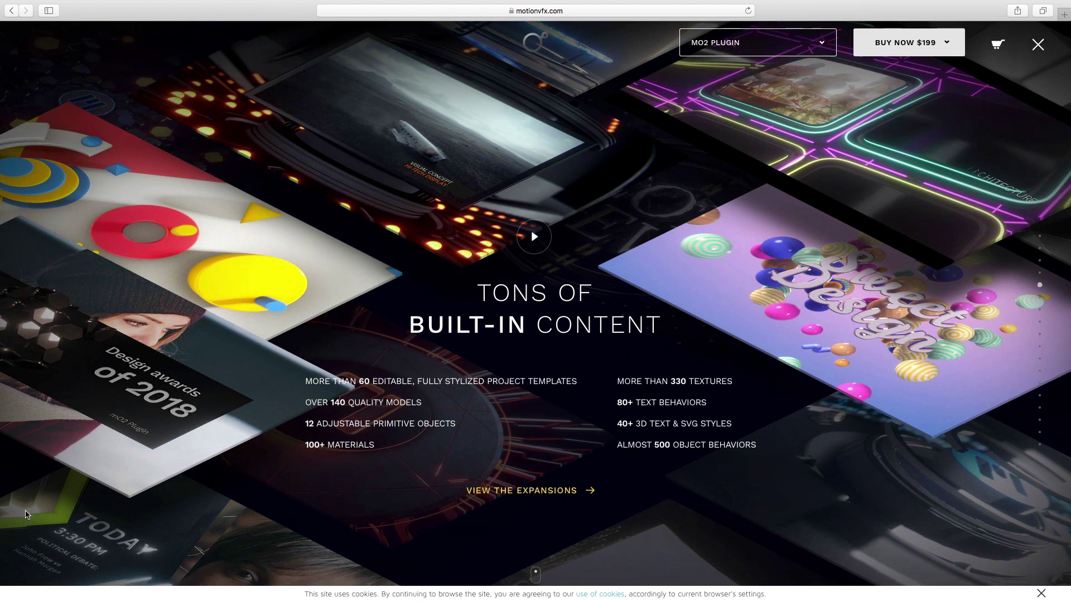
pyautogui.scroll(-3, 26, 514)
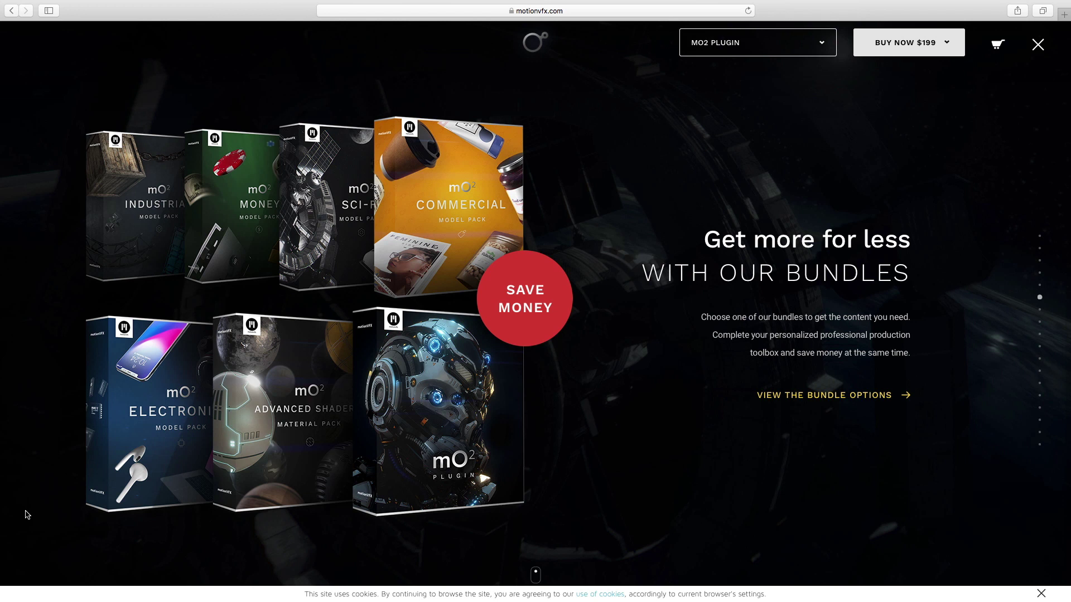
pyautogui.scroll(-3, 27, 514)
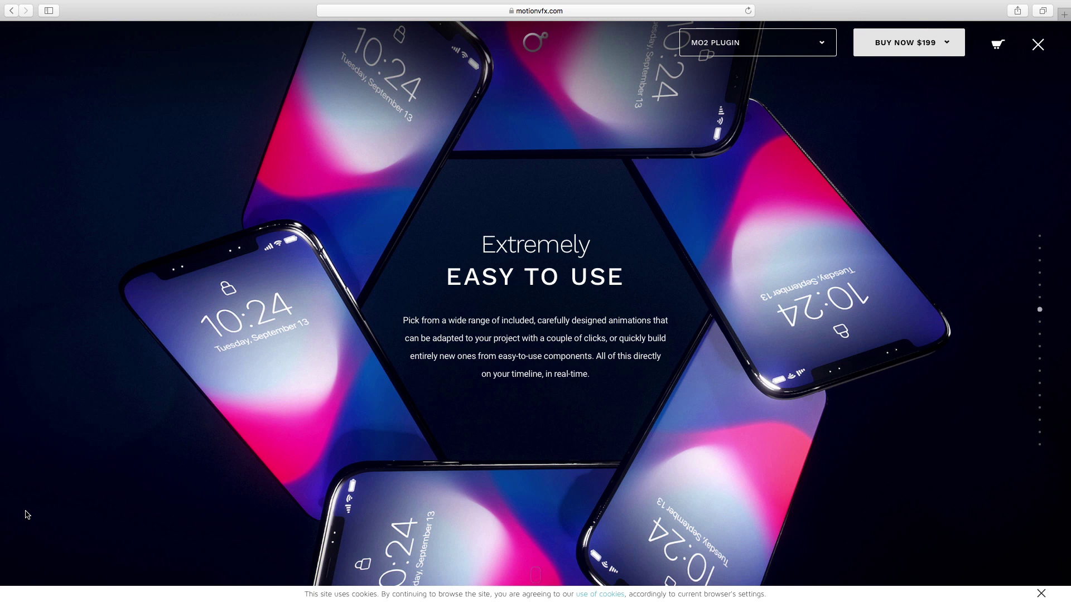
pyautogui.scroll(-3, 26, 515)
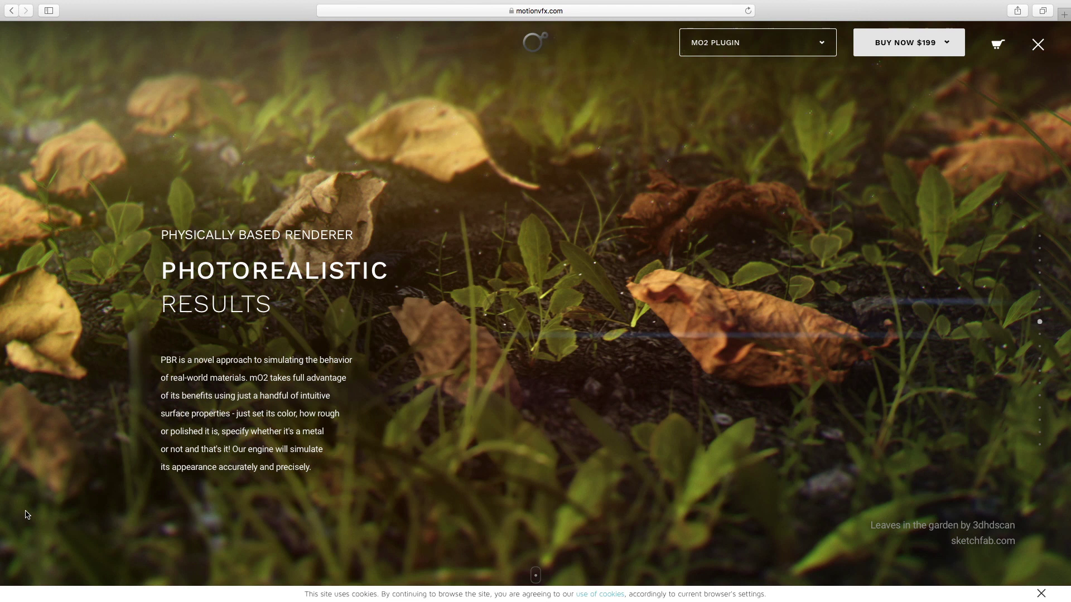
pyautogui.scroll(-3, 26, 515)
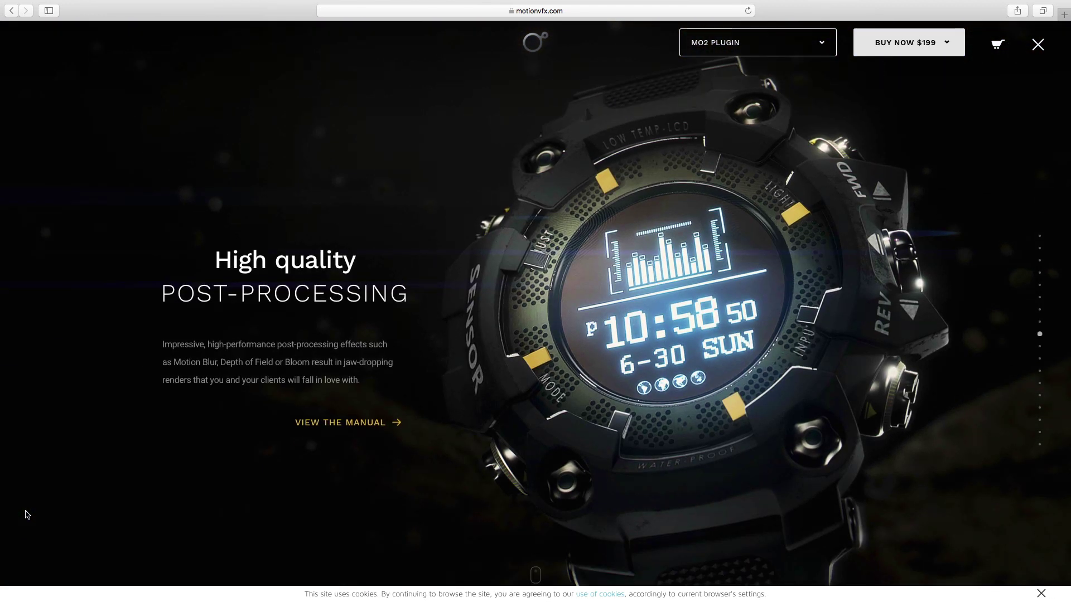